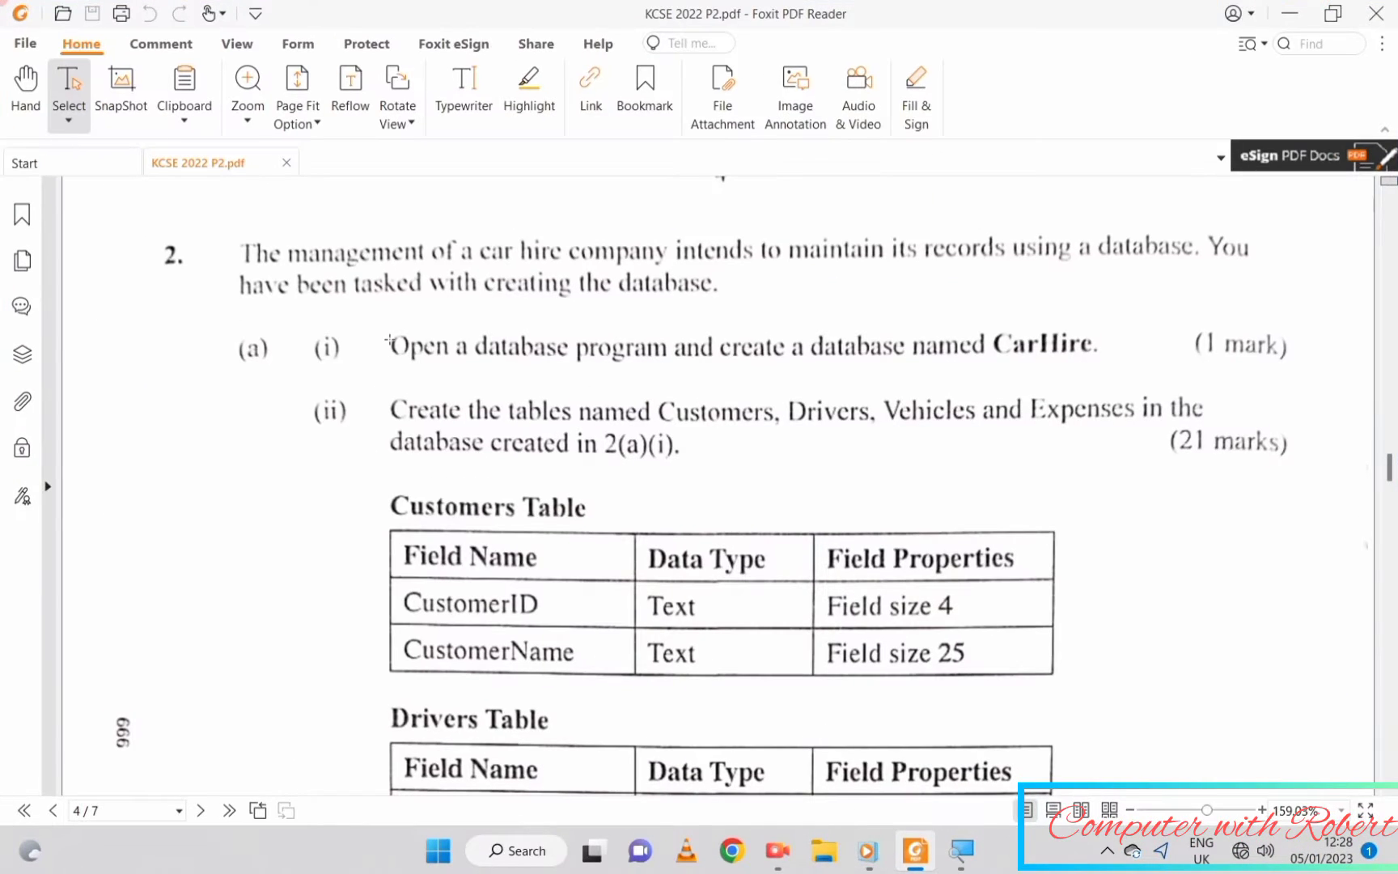
- Leave the exam paper and open the Ms Packages folder from the desktop
key("ctrl+a")
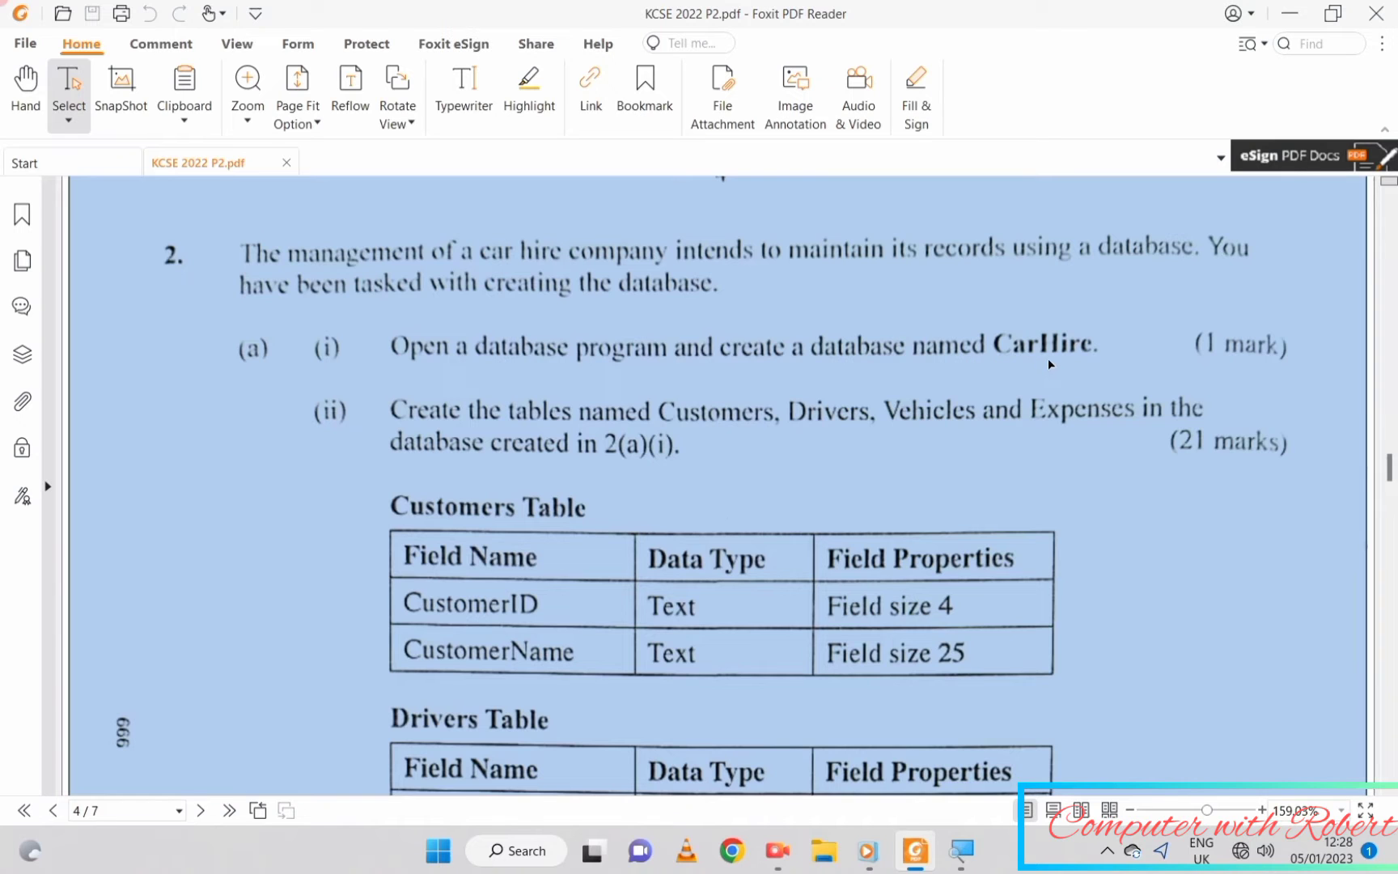
left_click(1281, 14)
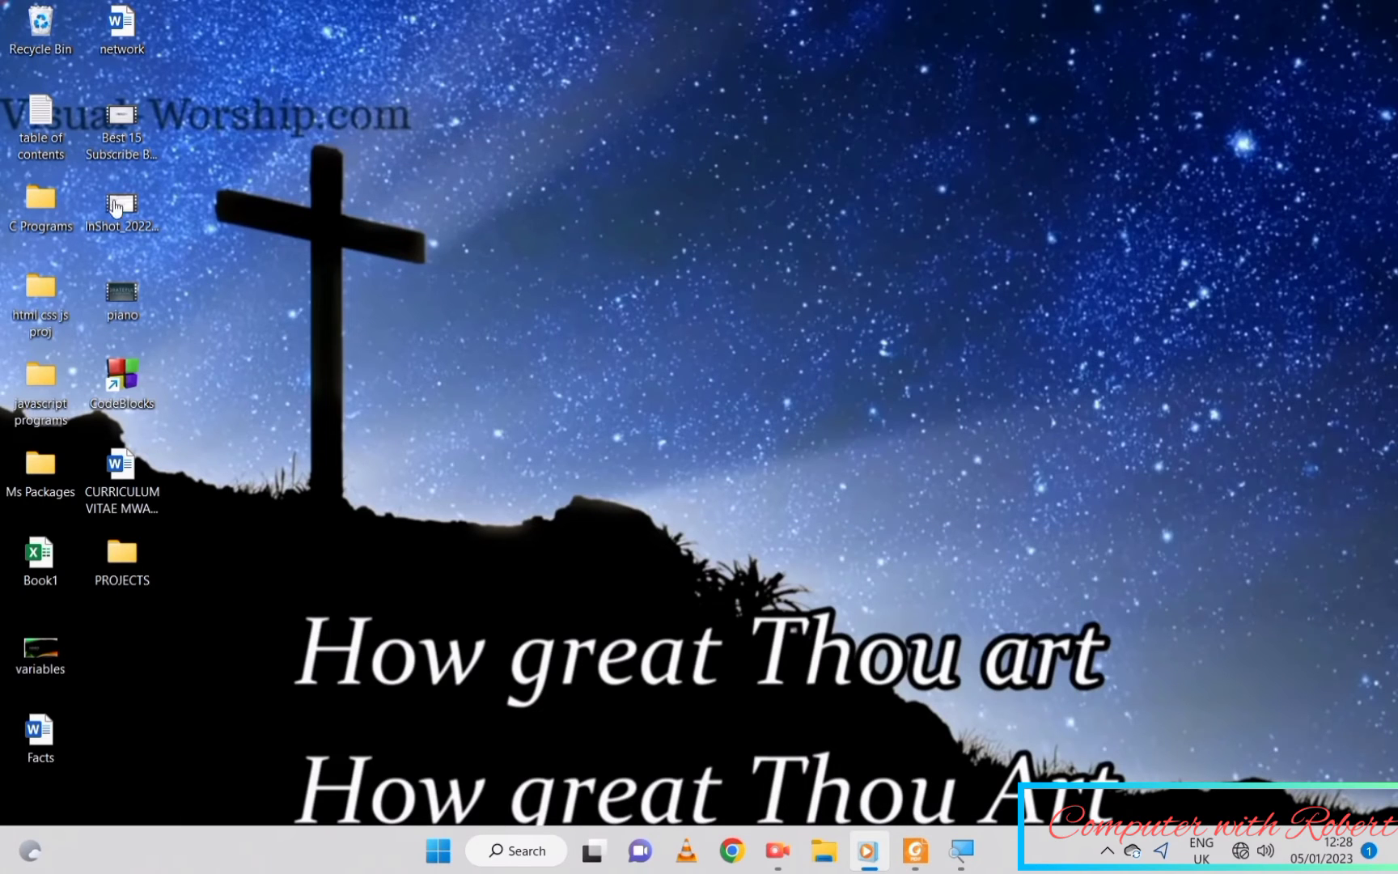
left_click(39, 477)
key("Return")
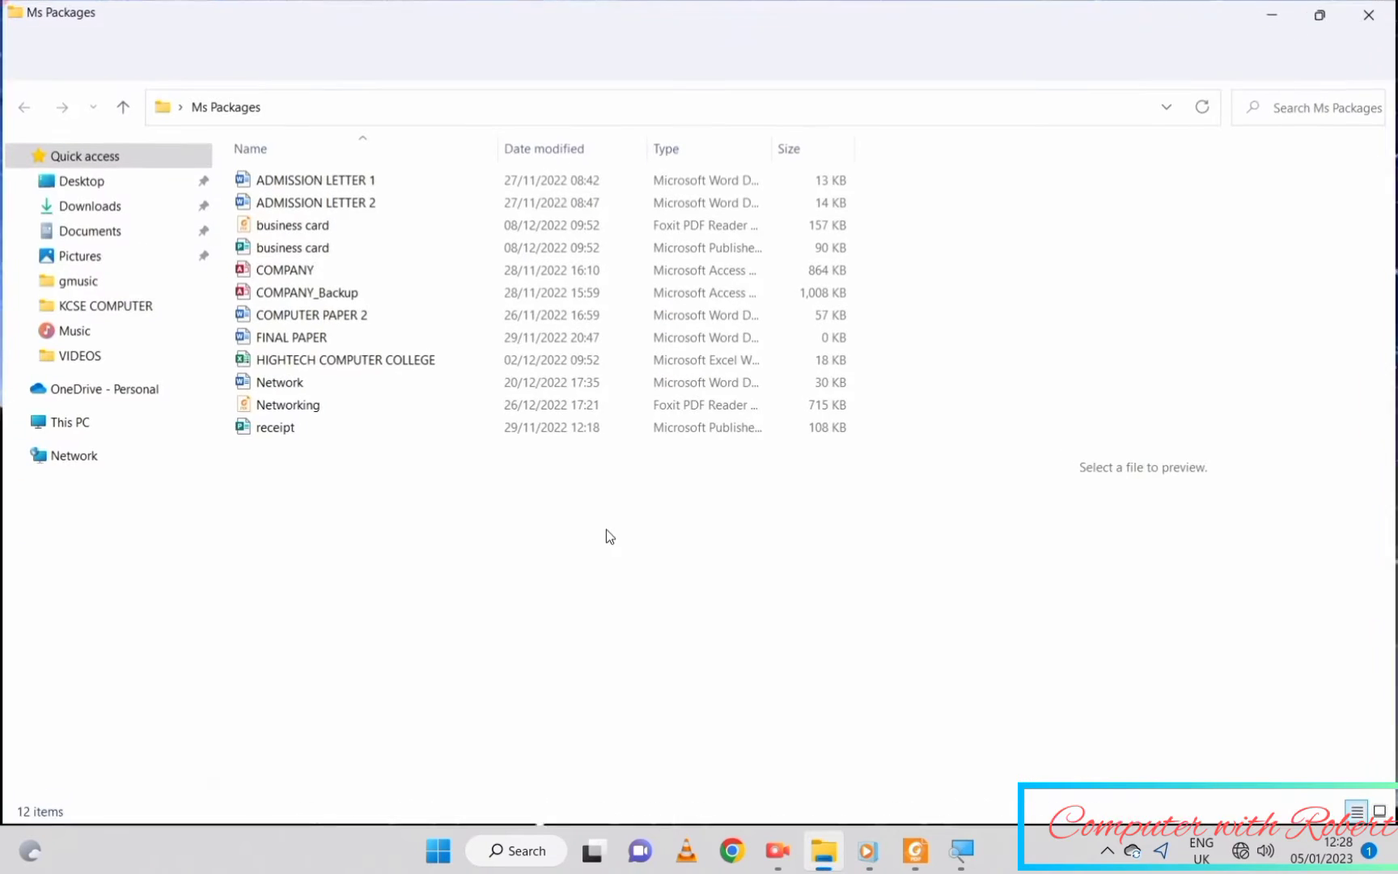
- Create a new Microsoft Access database named CarHire in the Ms Packages folder
right_click(343, 481)
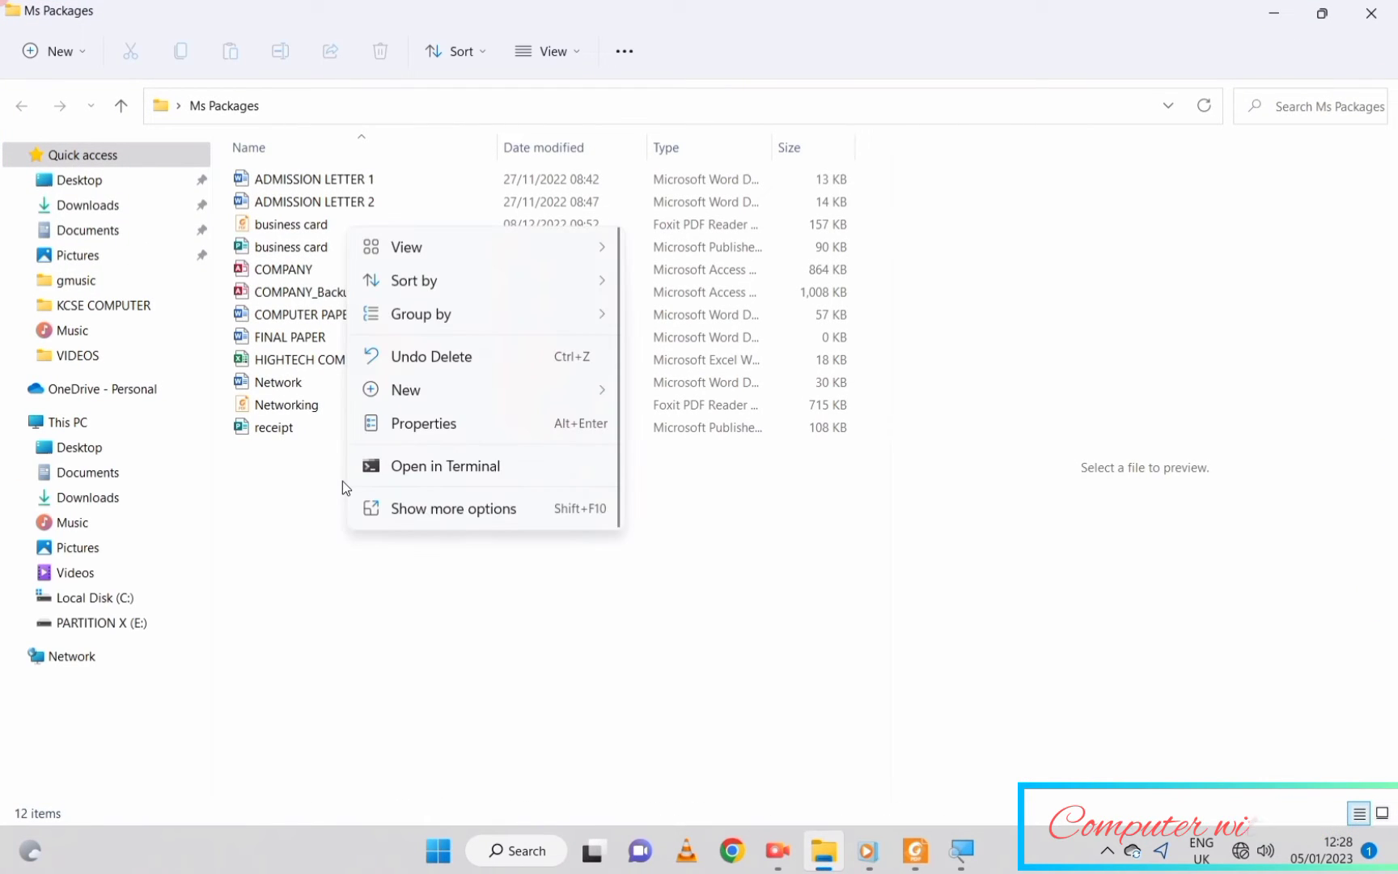
mouse_move(431, 395)
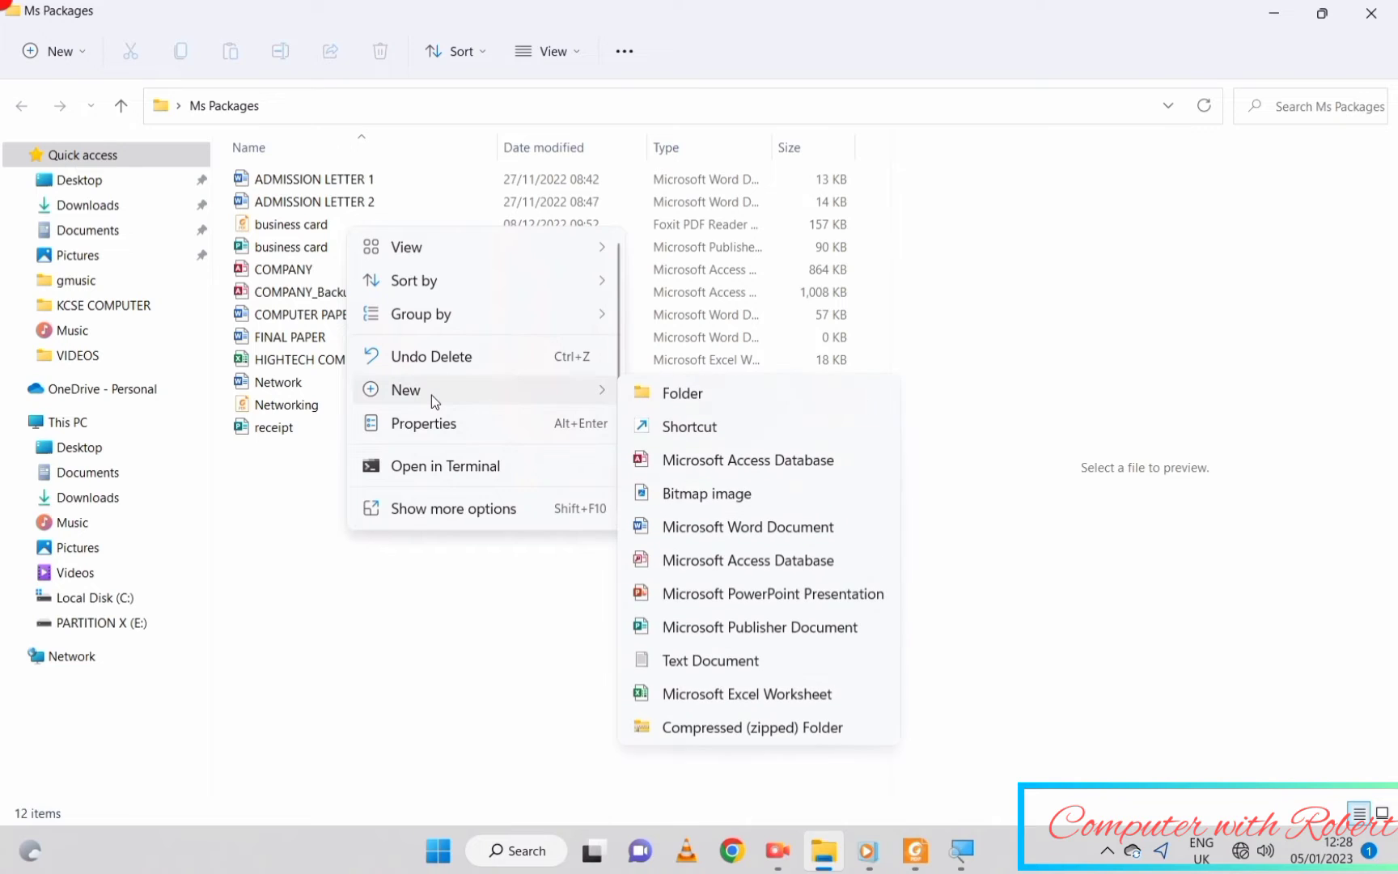
left_click(724, 460)
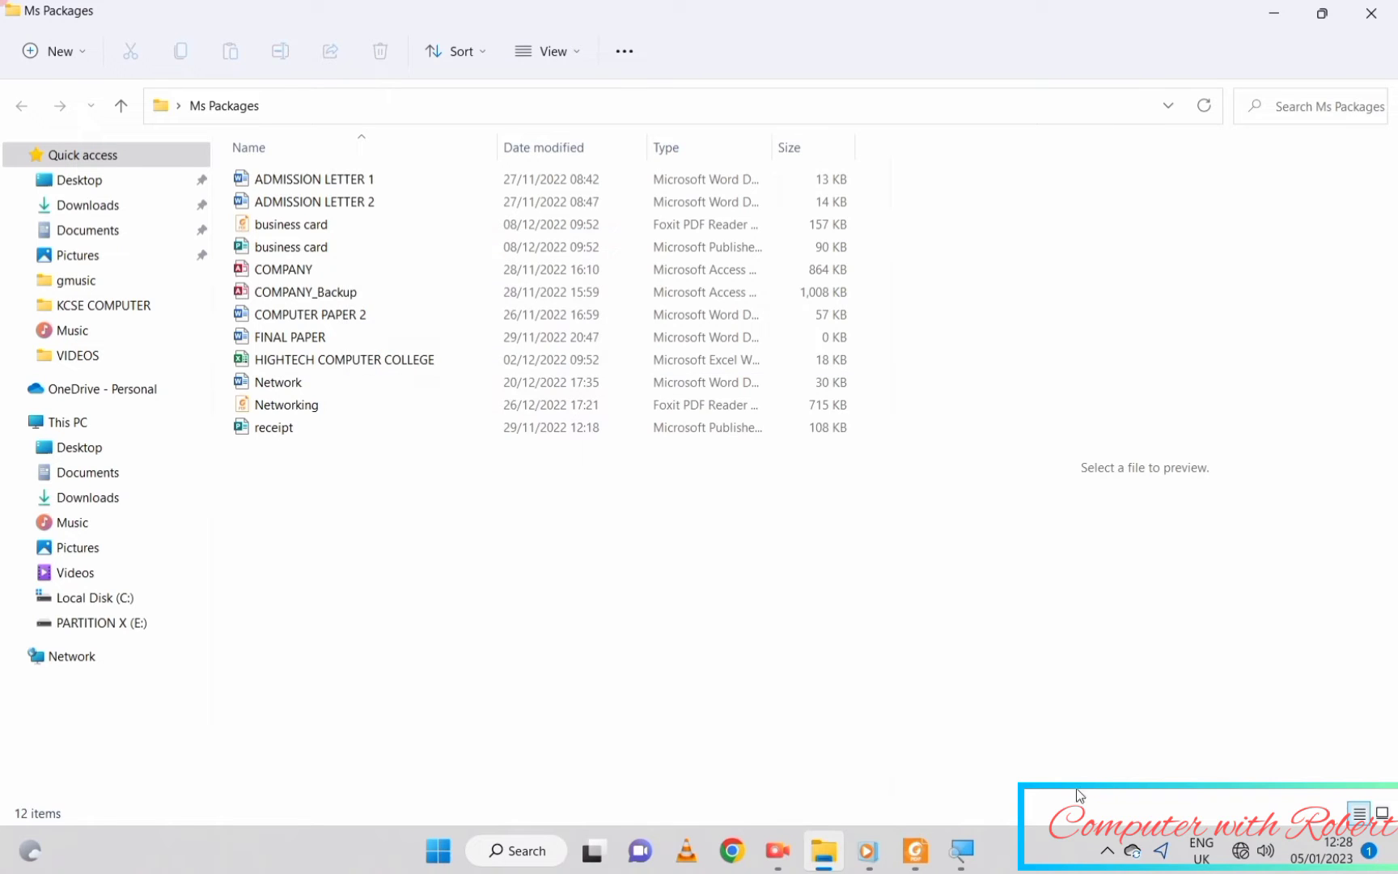
type("C")
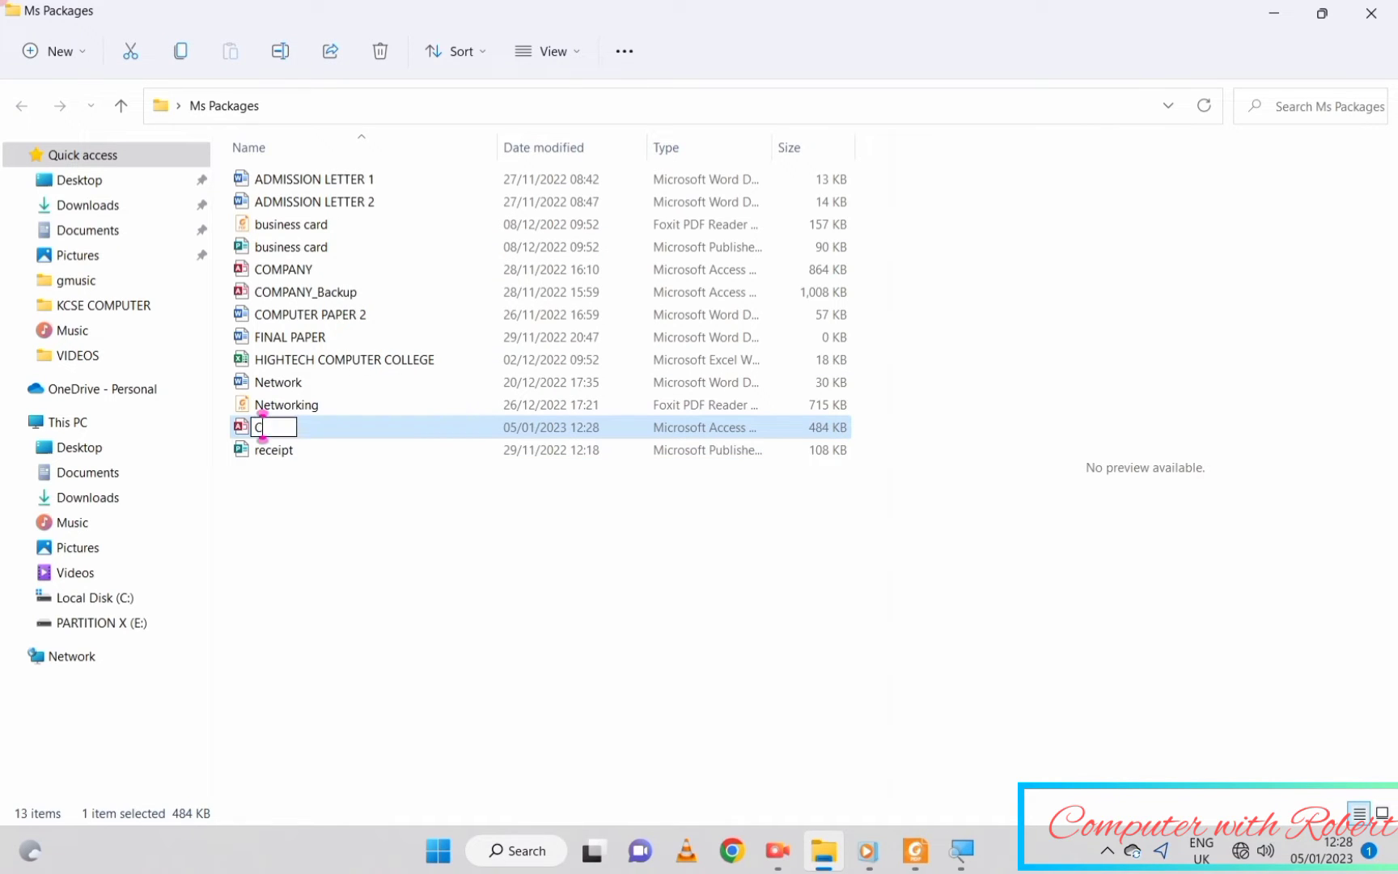
type("arHire")
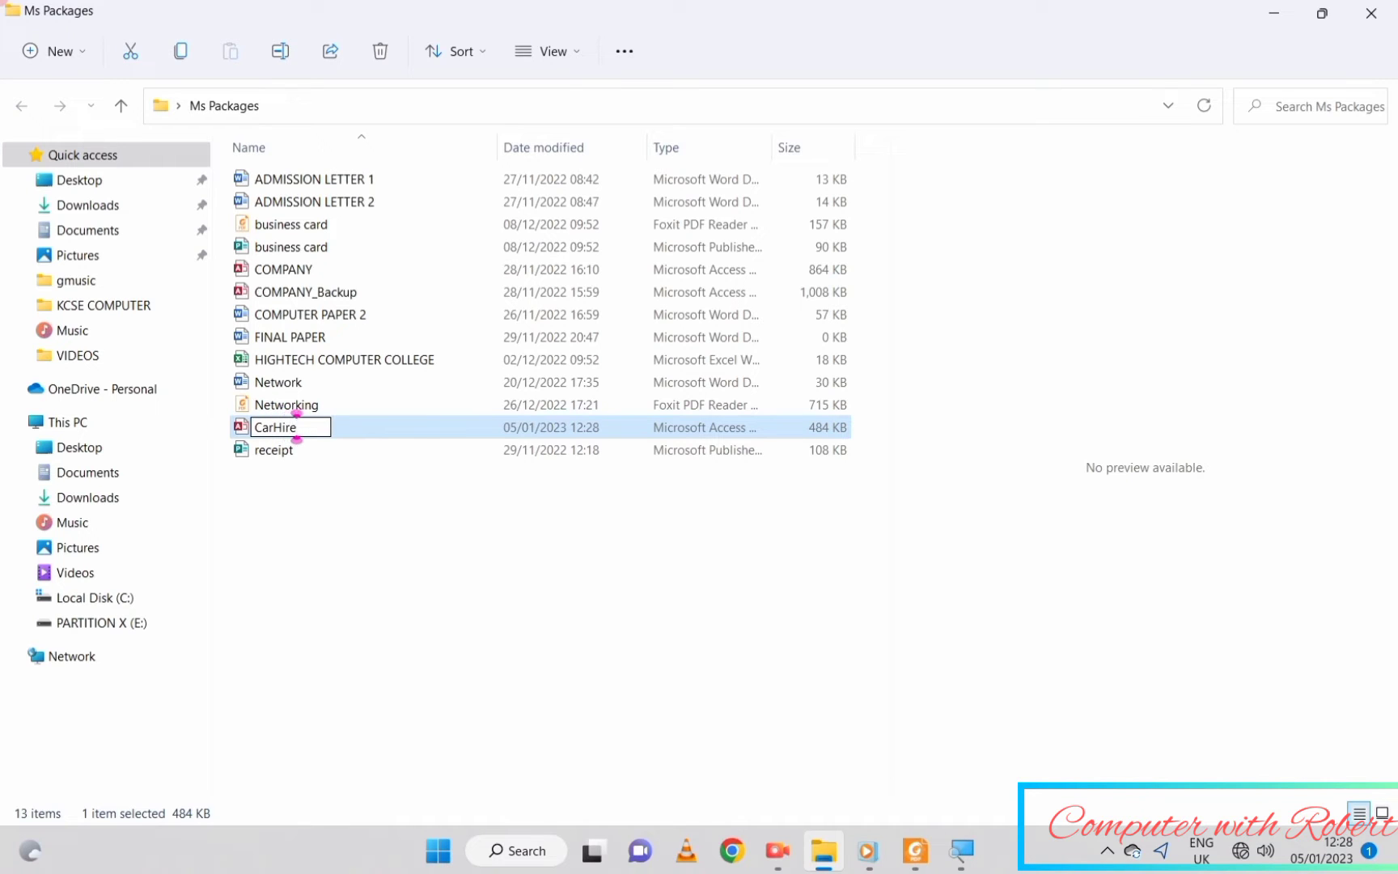
key("Return")
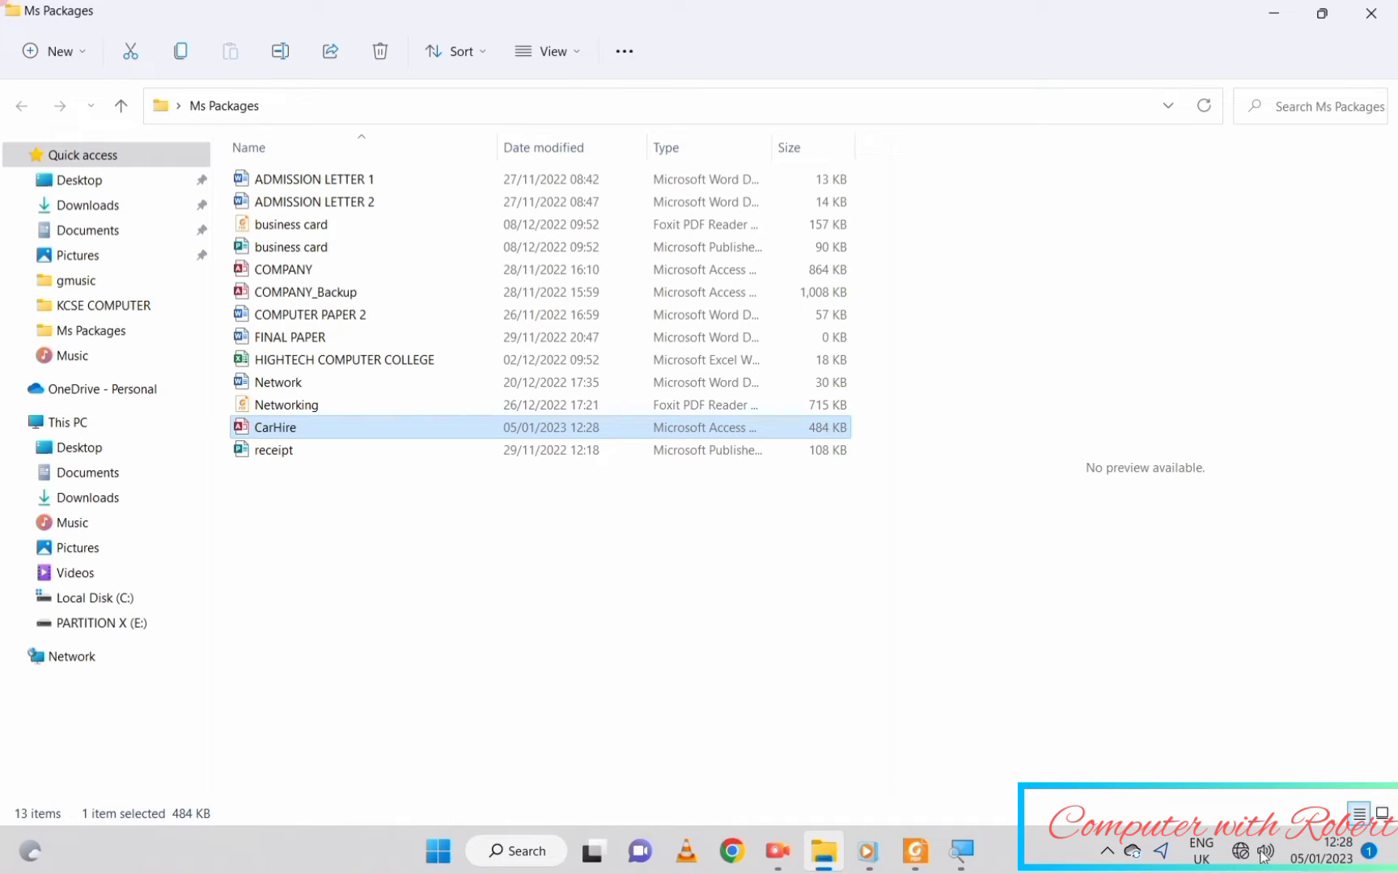
- Open the CarHire database in Access and enable its content
double_click(364, 427)
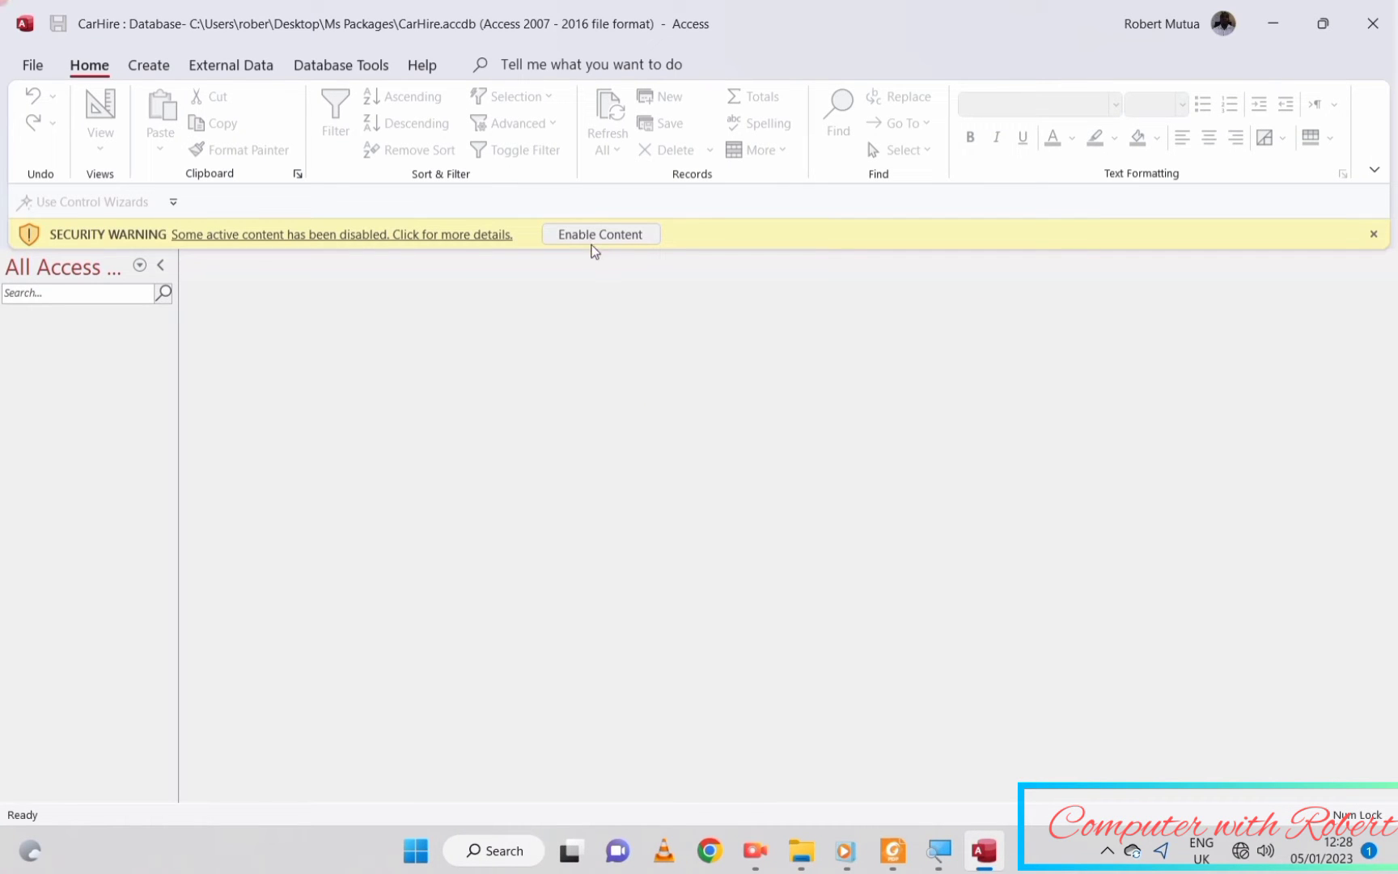
left_click(594, 237)
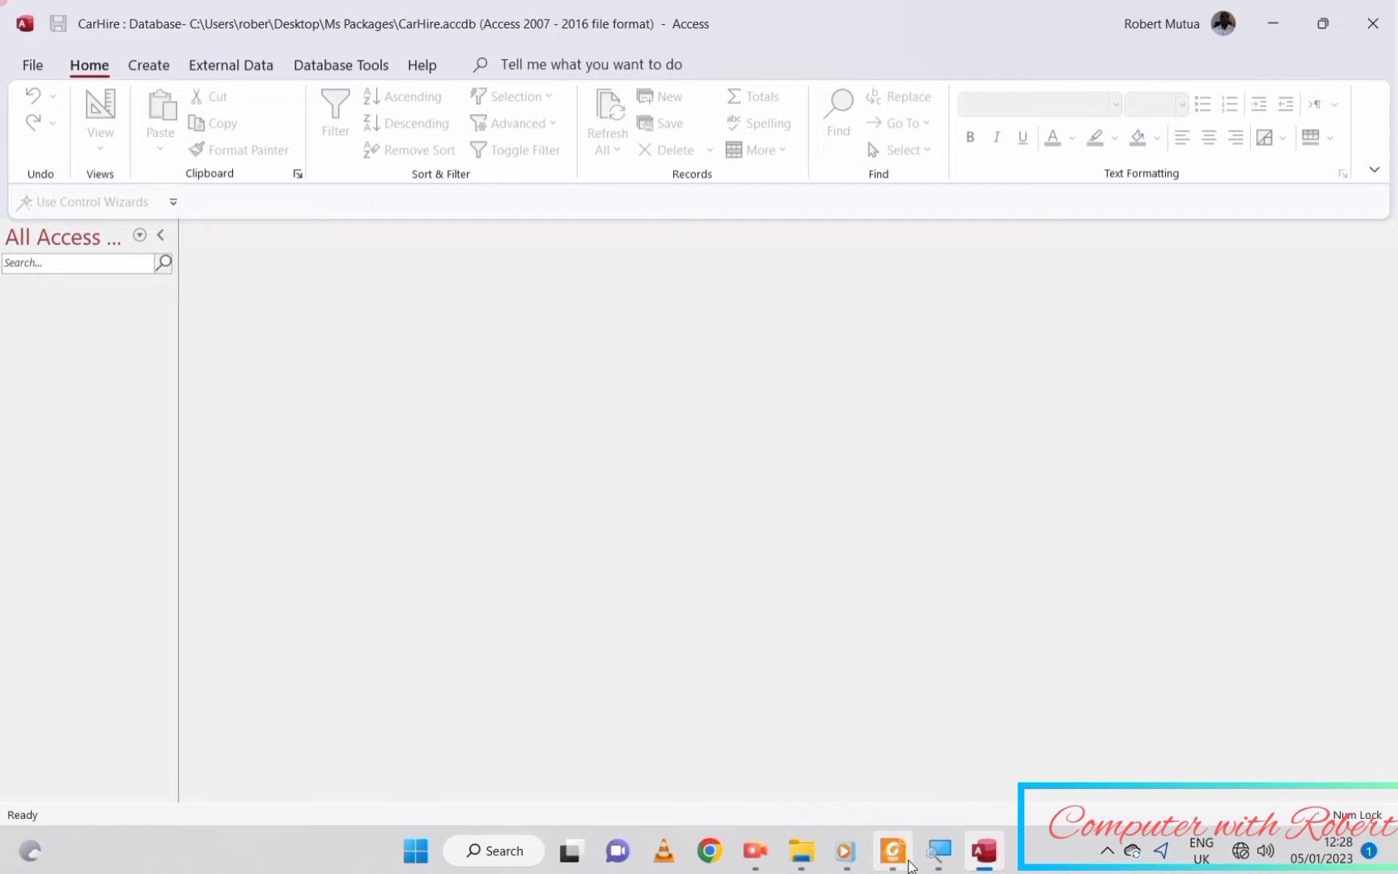
- Switch to the KCSE 2022 P2 exam paper in Foxit PDF Reader and examine the field specifications of the required tables
left_click(893, 850)
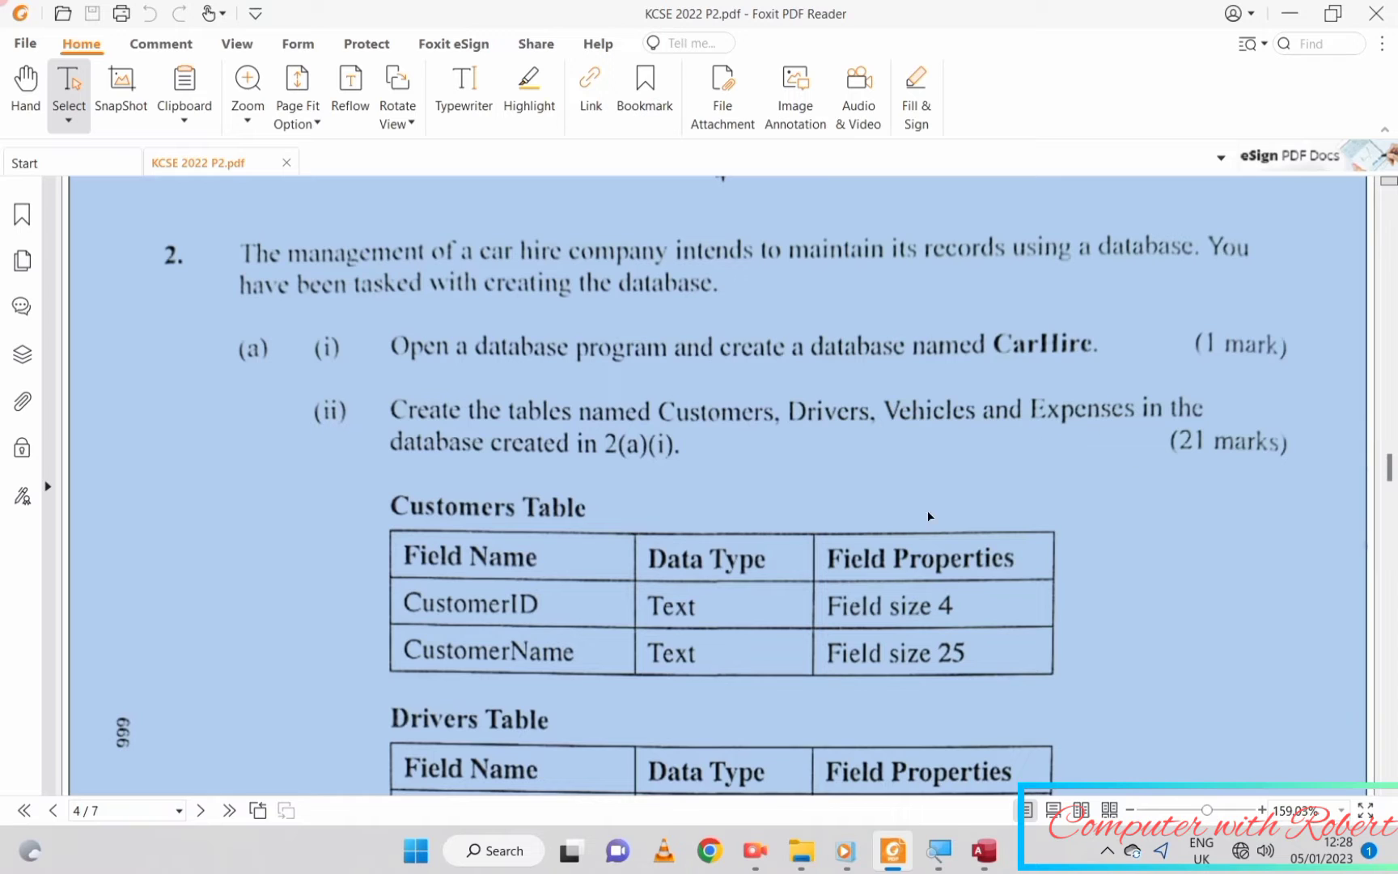
scroll(669, 618, "down", 3)
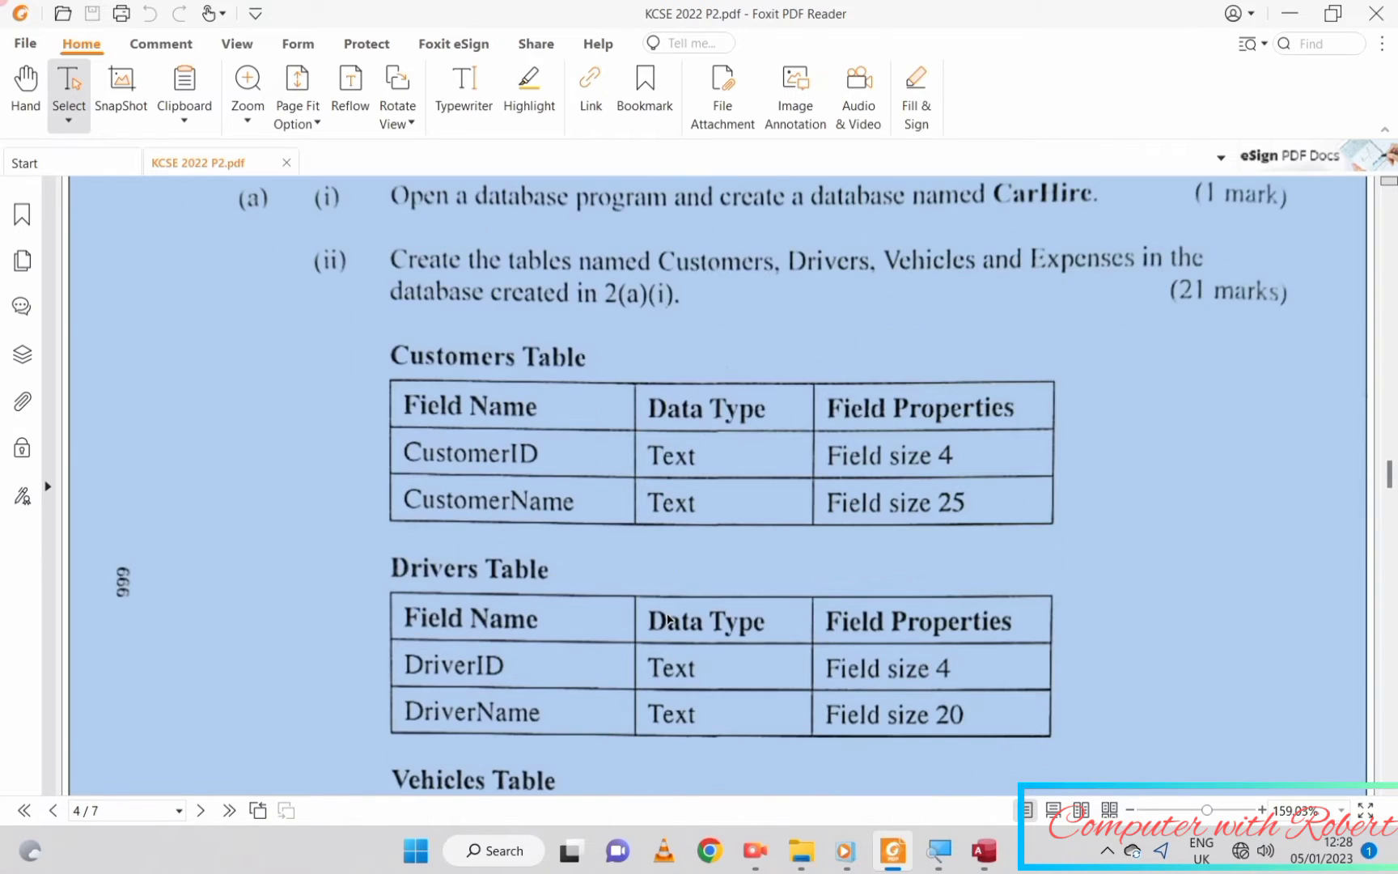
scroll(668, 618, "down", 2, "ctrl")
scroll(668, 618, "down", 3)
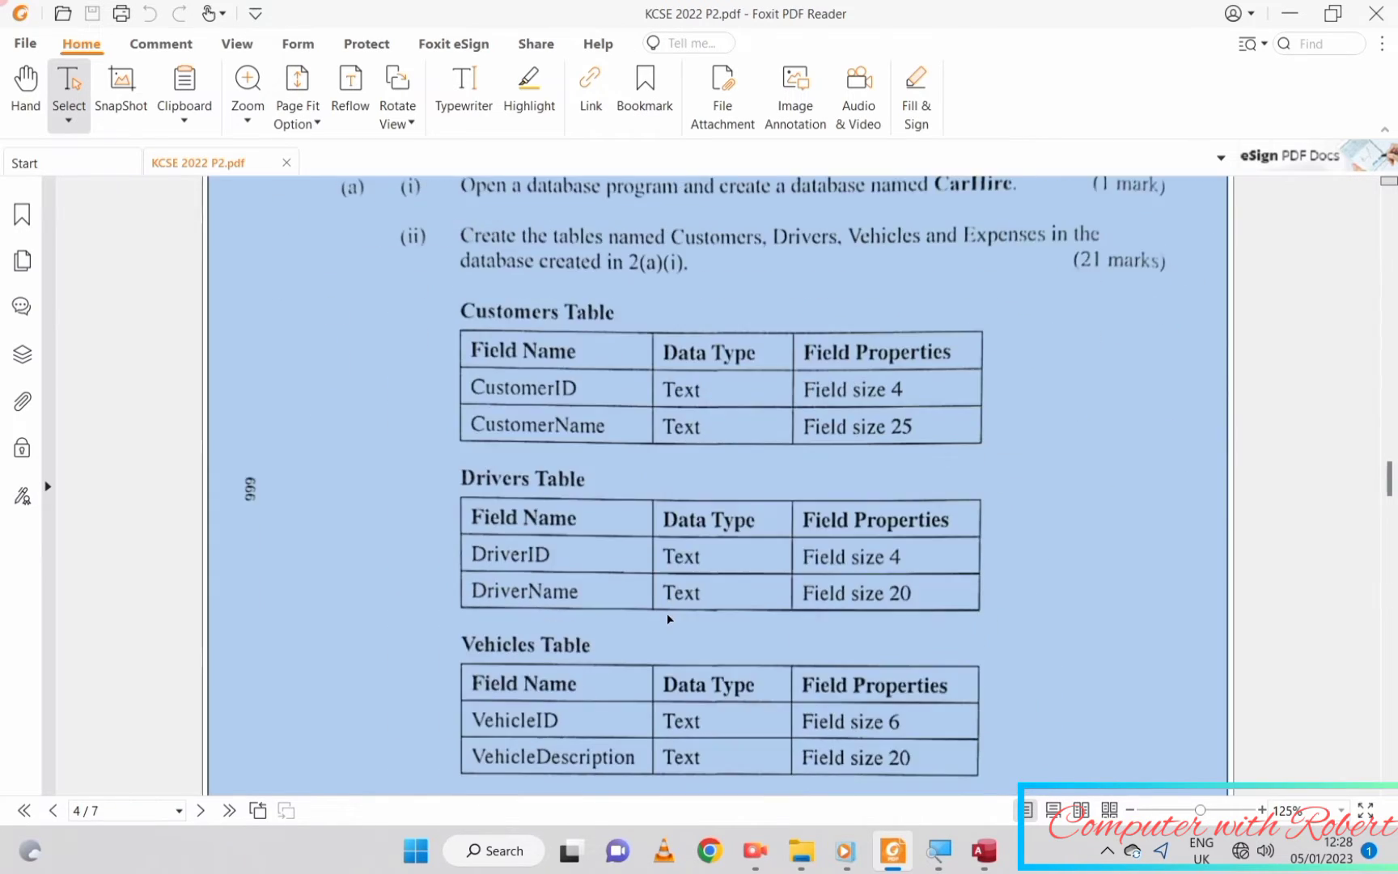
scroll(669, 618, "down", 2, "ctrl")
scroll(668, 618, "down", 2)
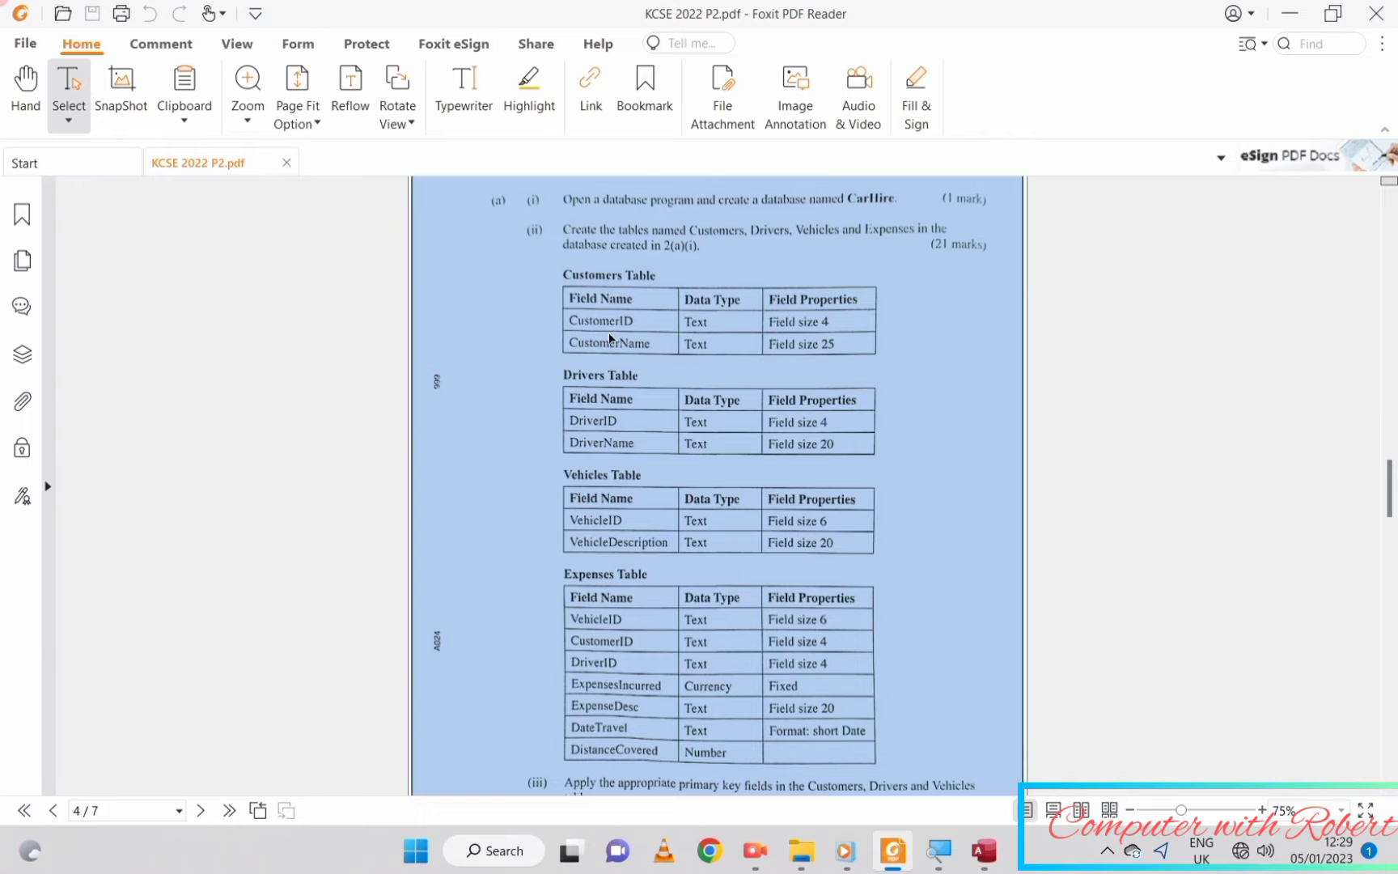
scroll(610, 338, "up", 3, "ctrl")
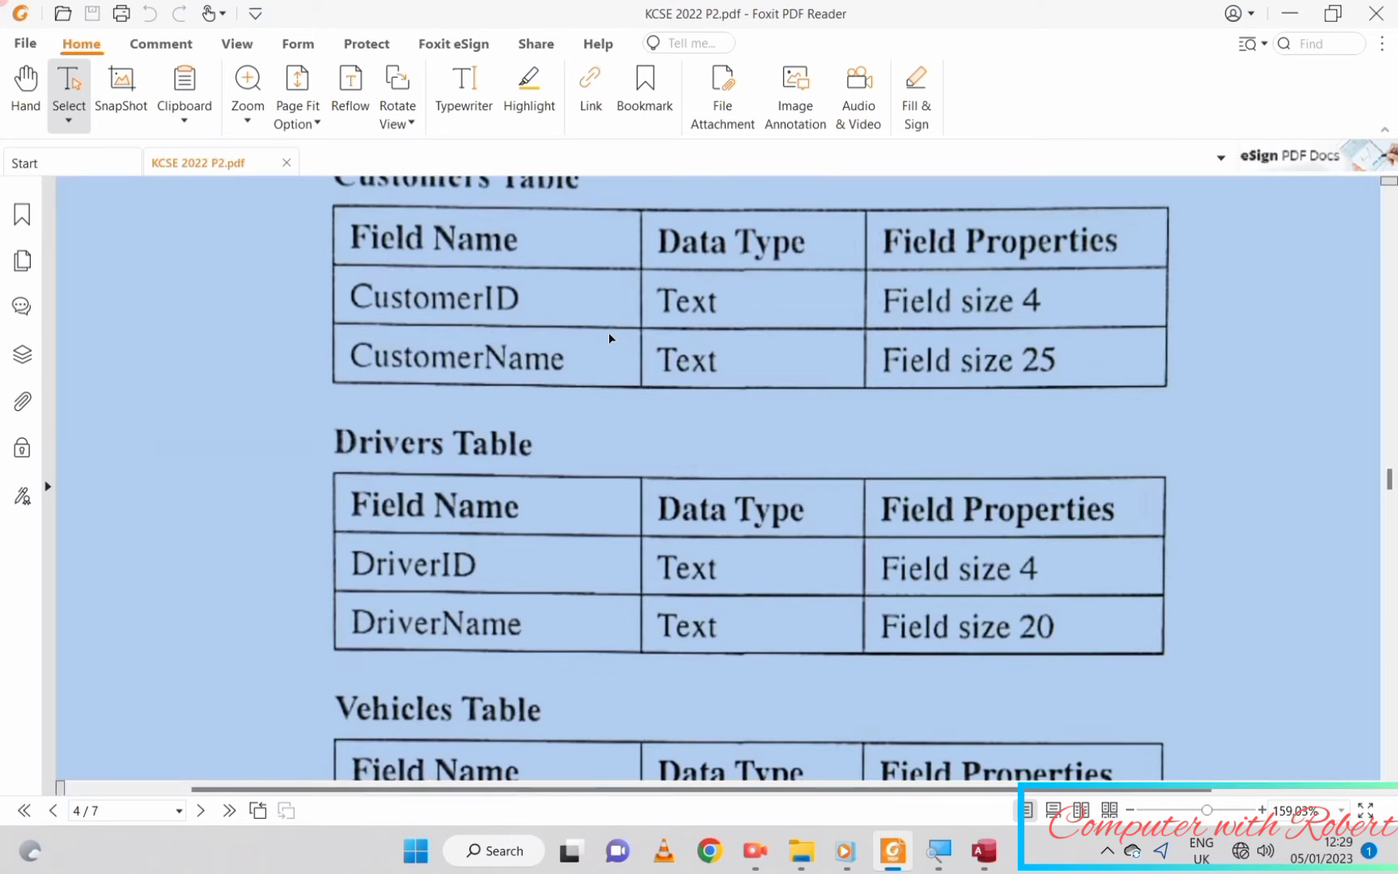
scroll(610, 338, "up", 2, "ctrl")
scroll(611, 339, "up", 2)
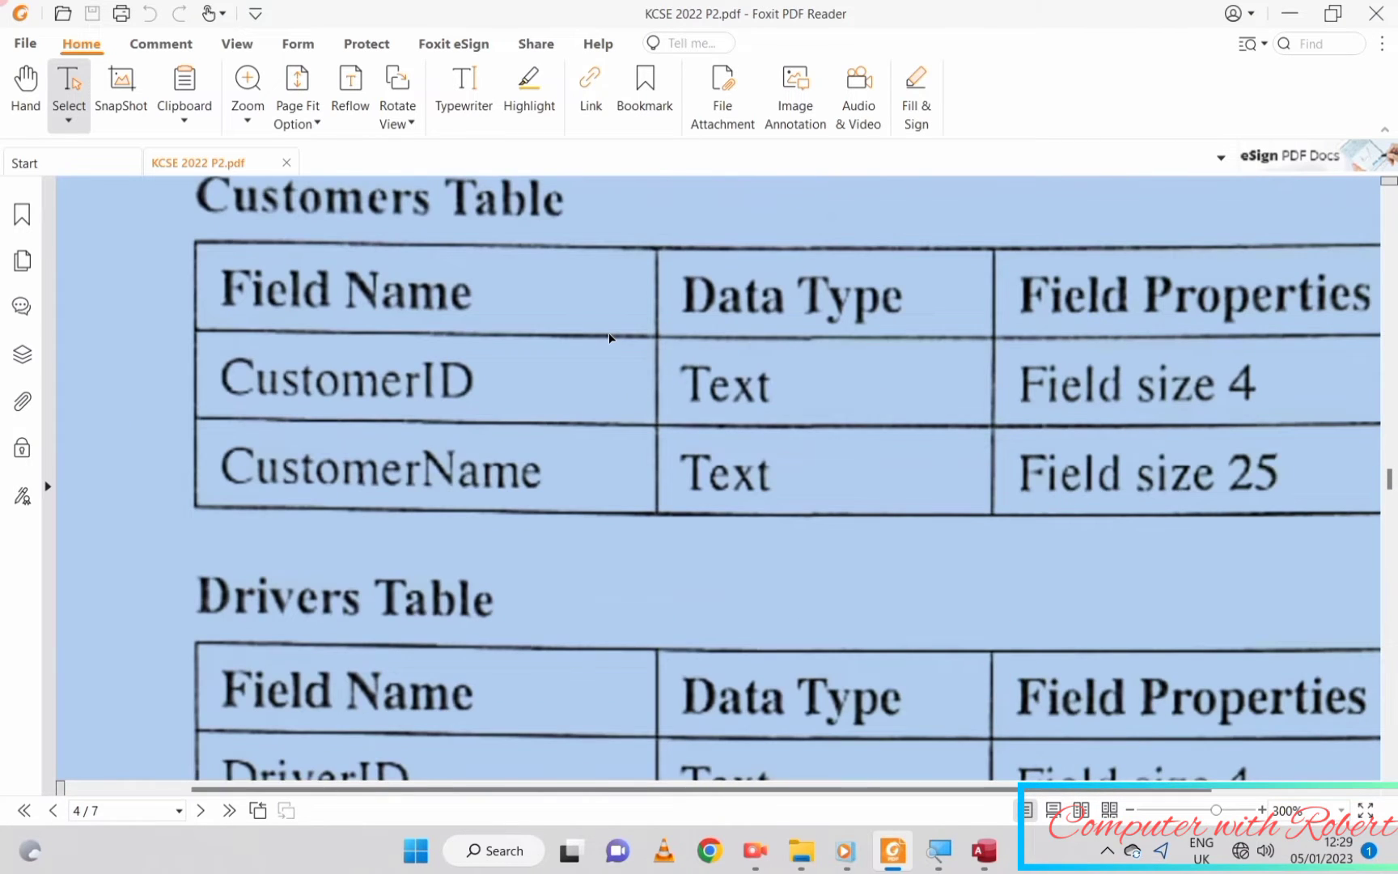
scroll(611, 339, "down", 2, "ctrl")
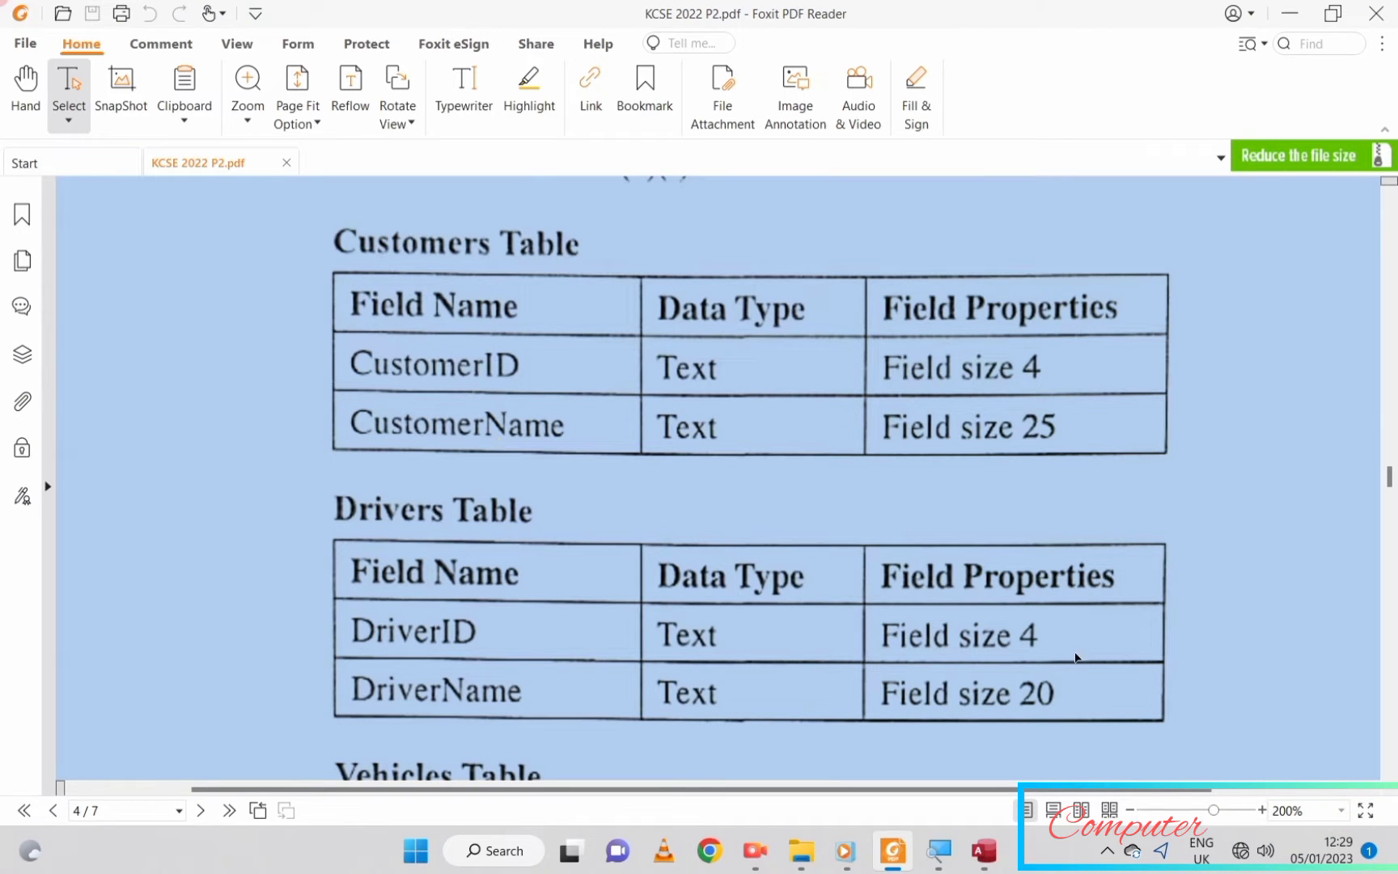
- With Access beside the exam paper, start a table in Design view and add CustomerID as Short Text with field size 4
left_click(989, 864)
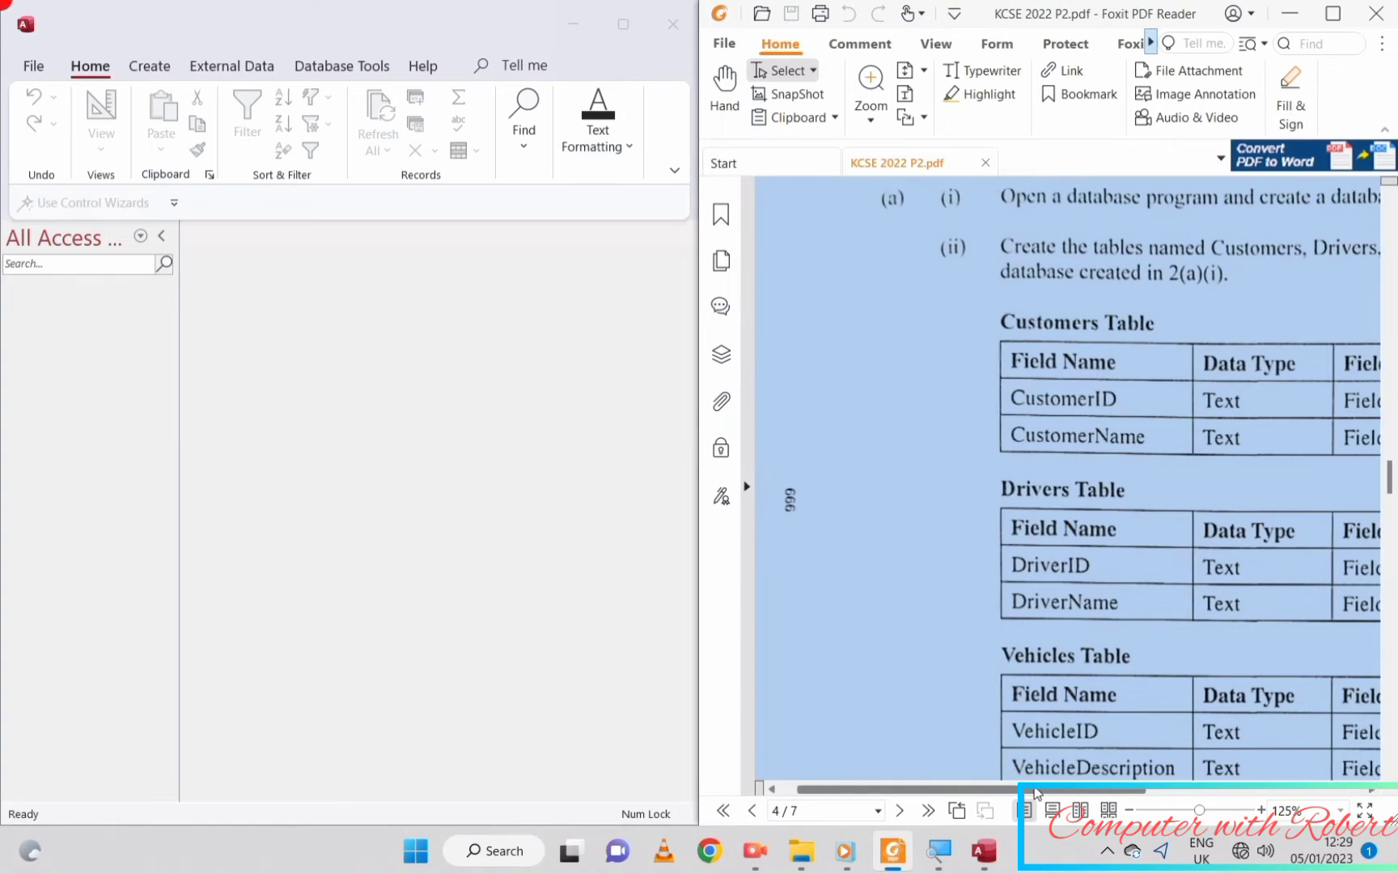
left_click_drag(1036, 790, 1145, 775)
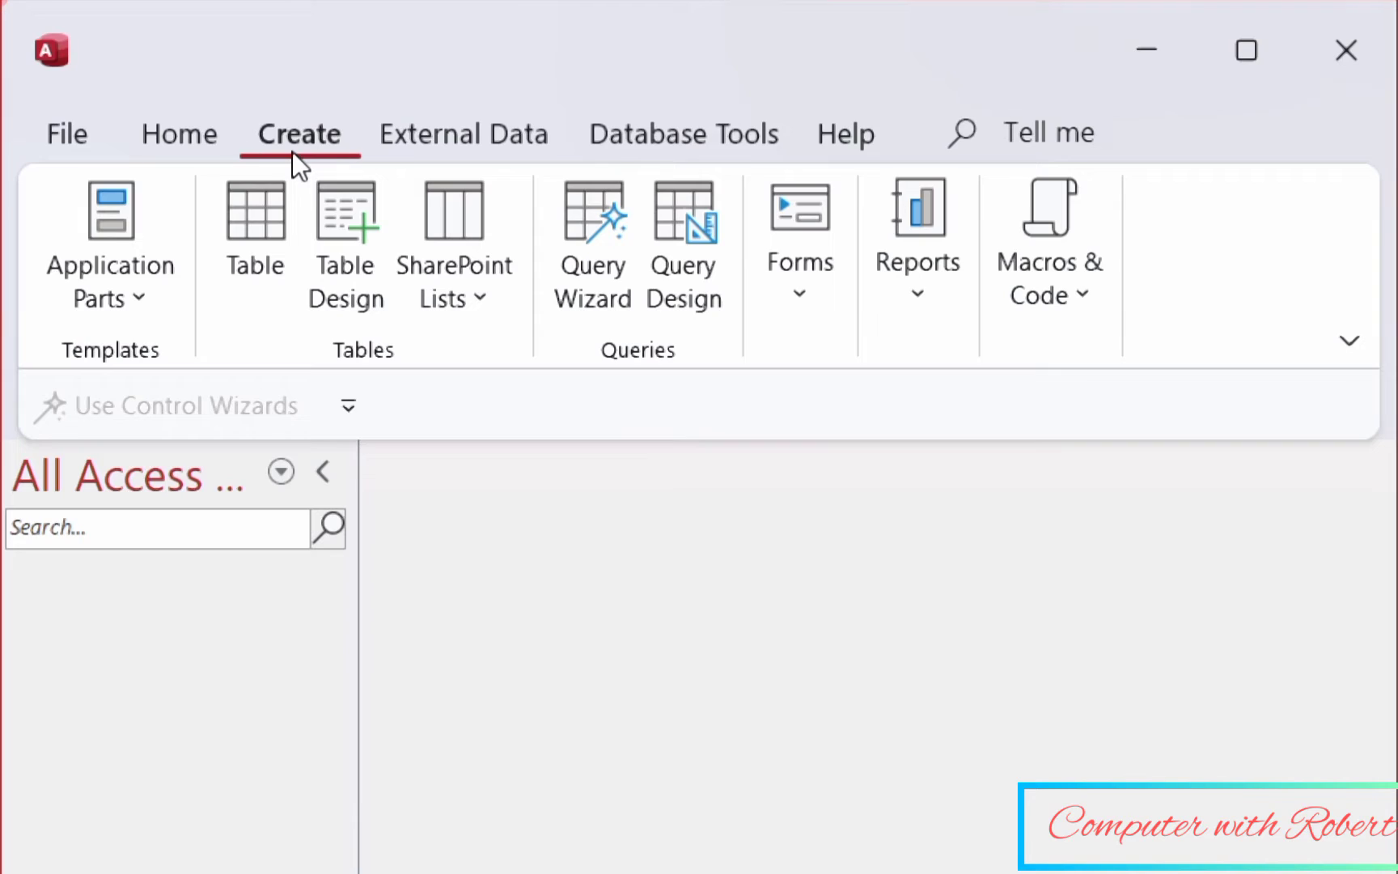
left_click(350, 263)
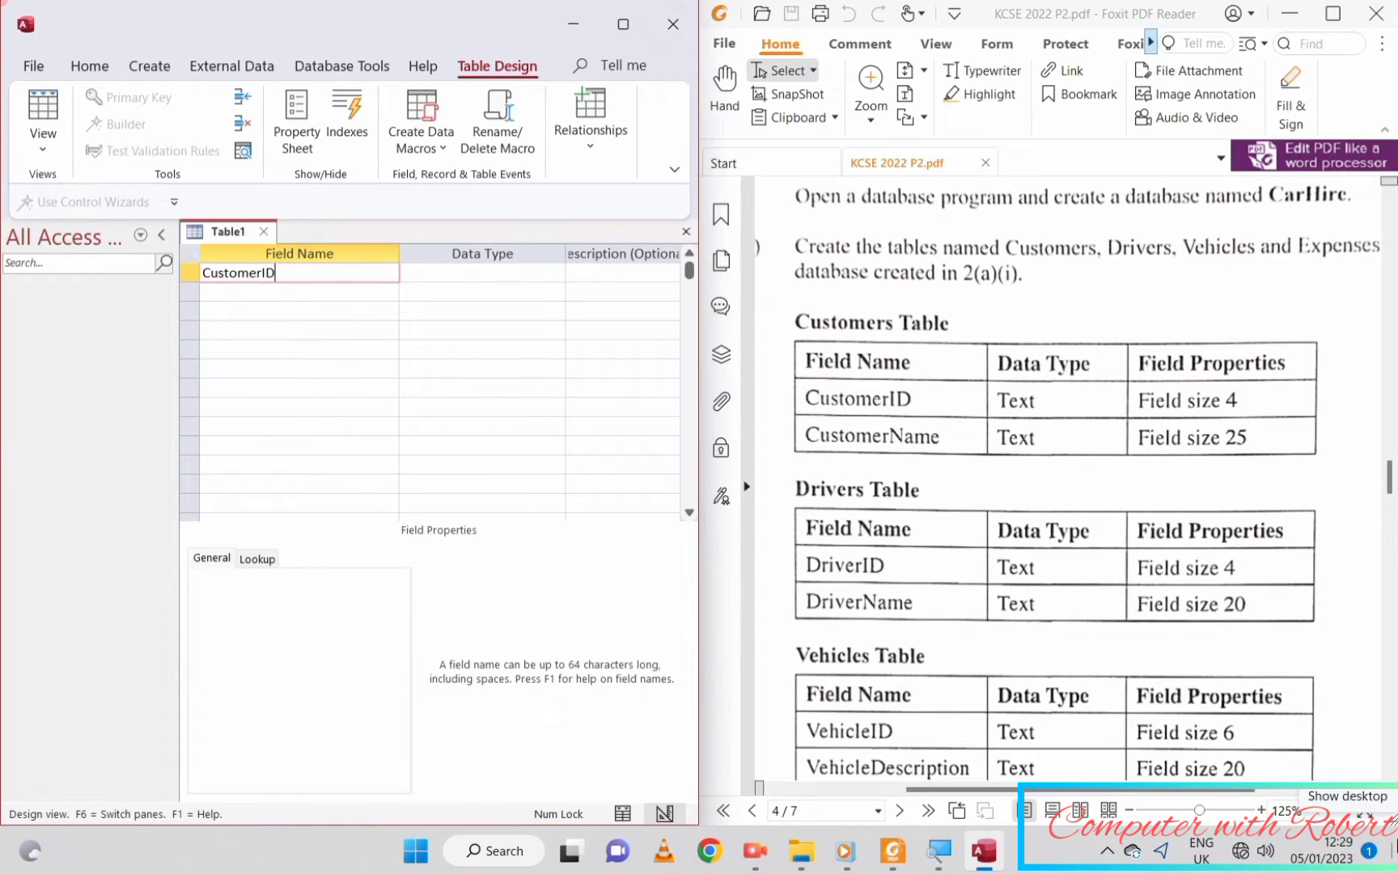
key("Tab")
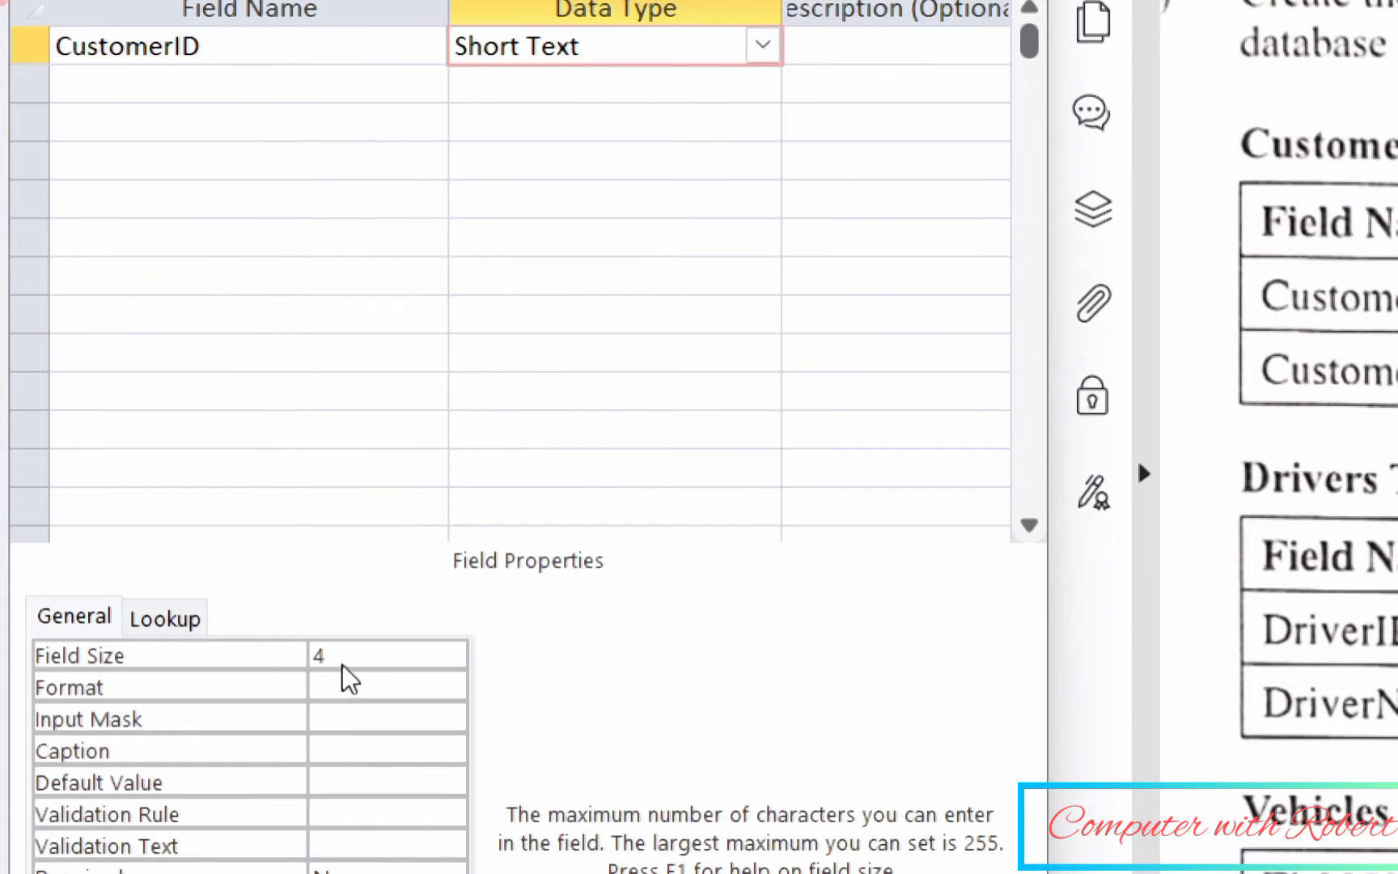
left_click(345, 656)
- Add a second field named CustomerName as Short Text with field size 25
left_click(220, 93)
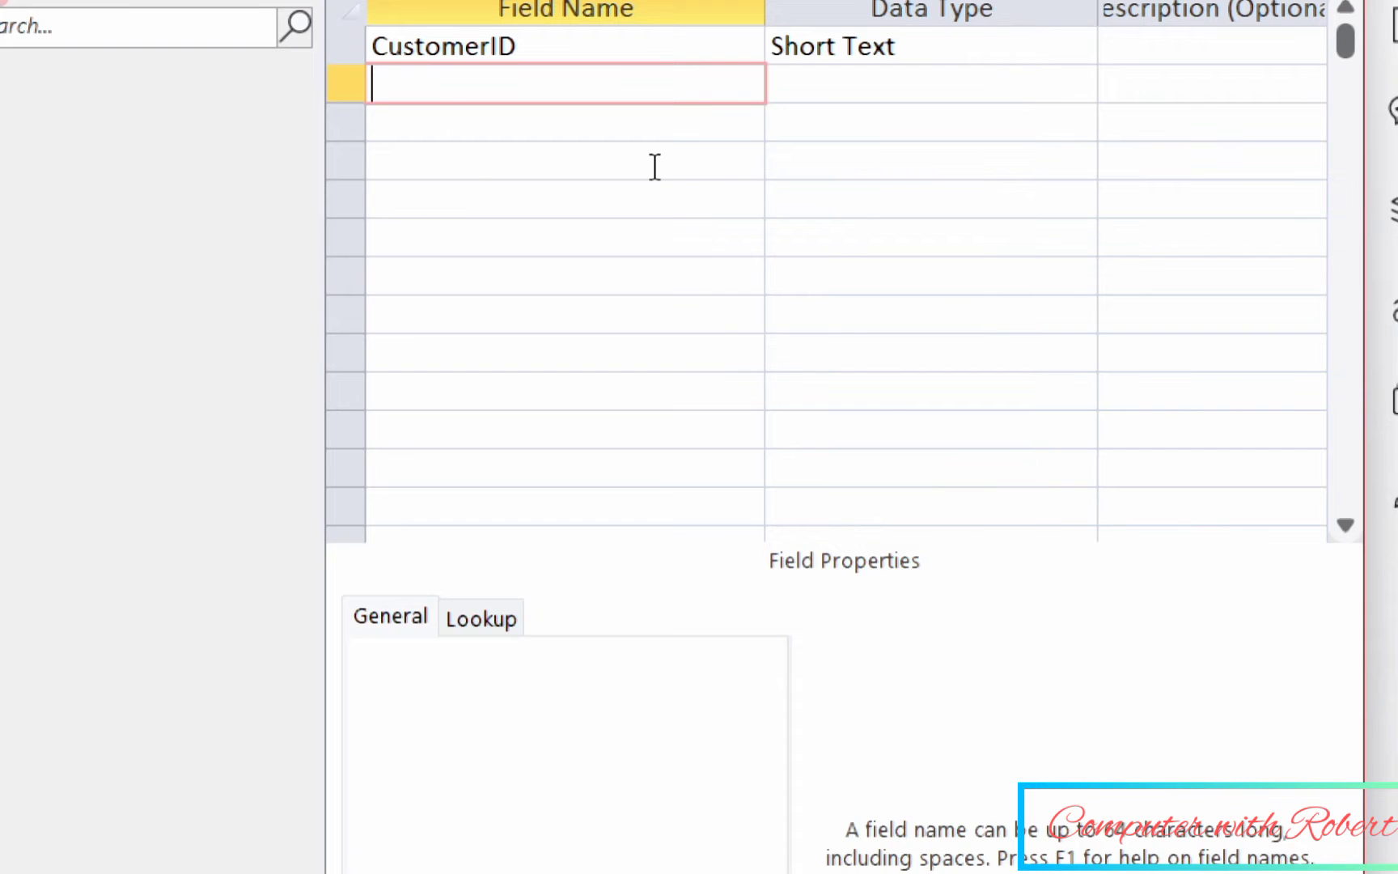
type("C")
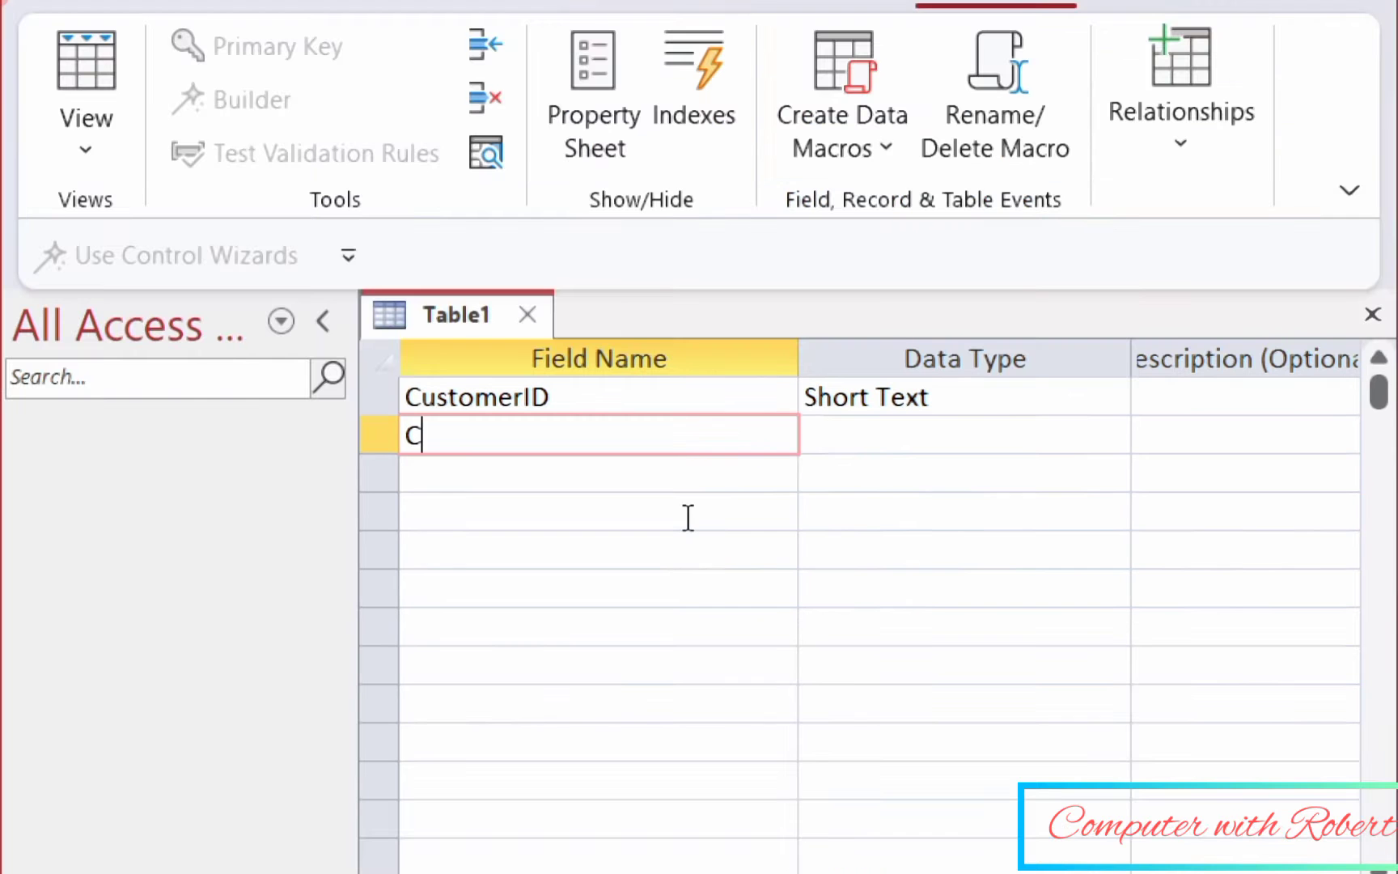
type("ustomer")
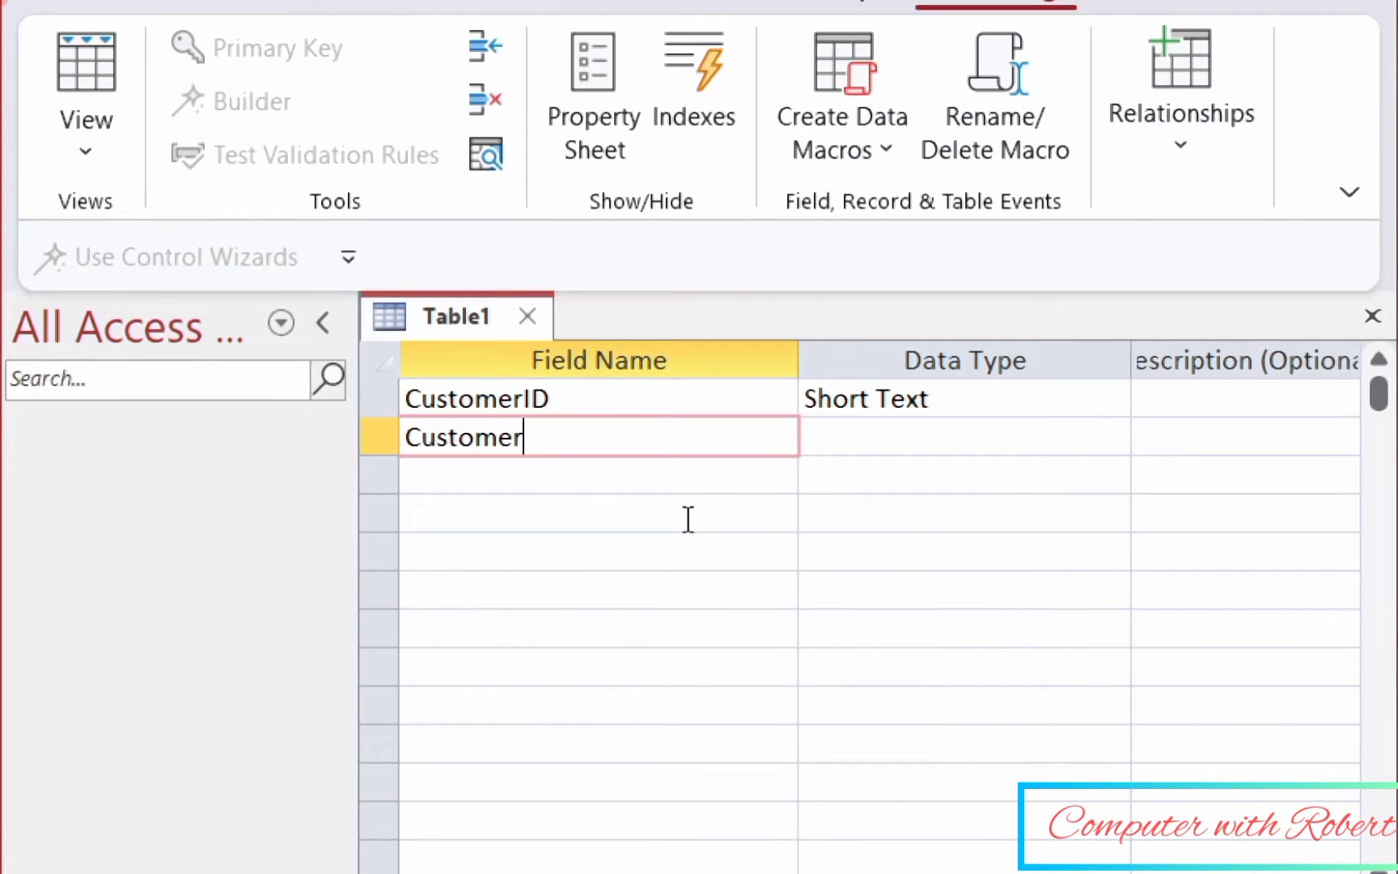
type("Name")
key("Tab")
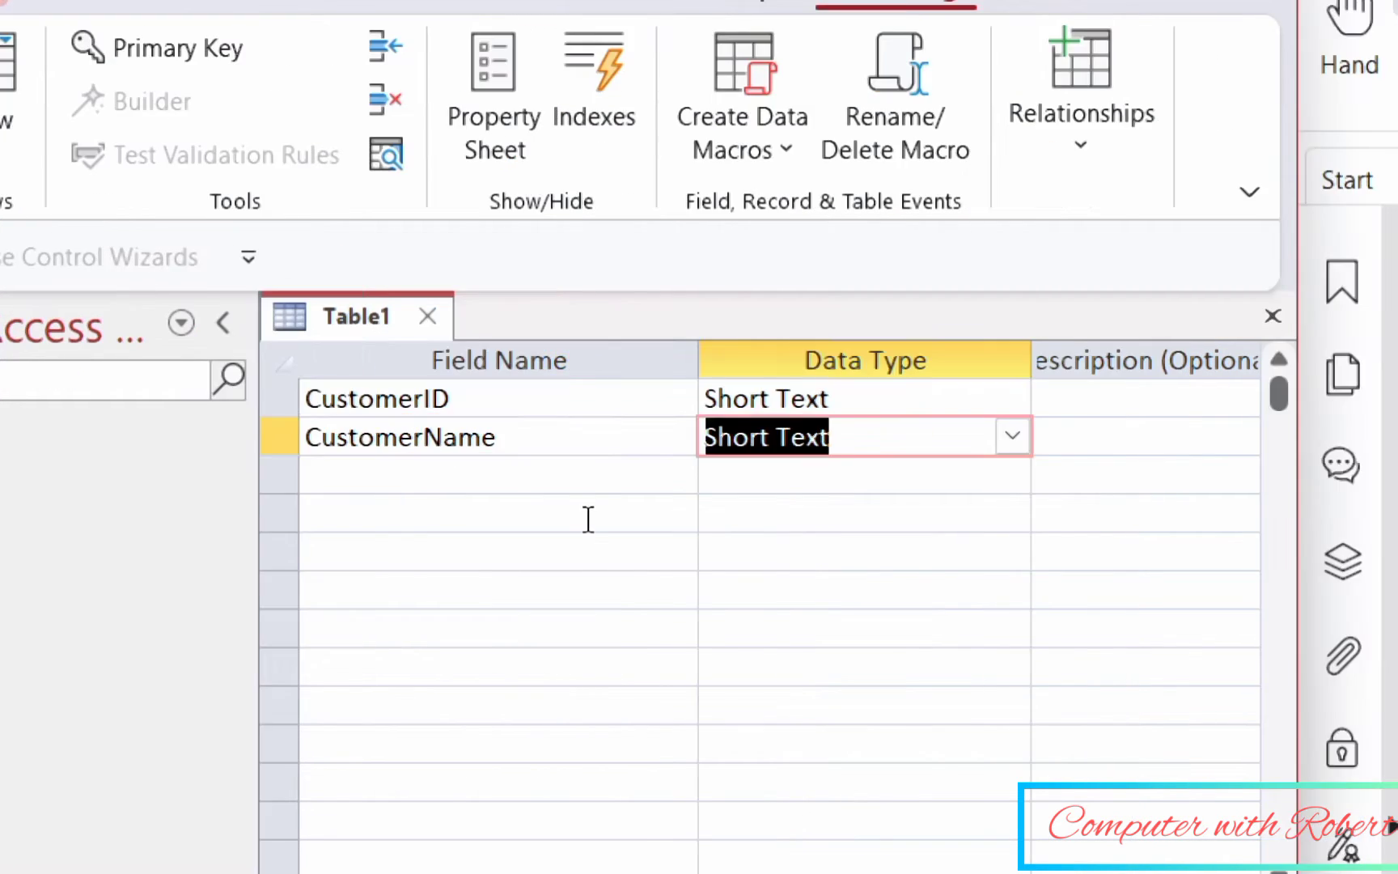
left_click(733, 437)
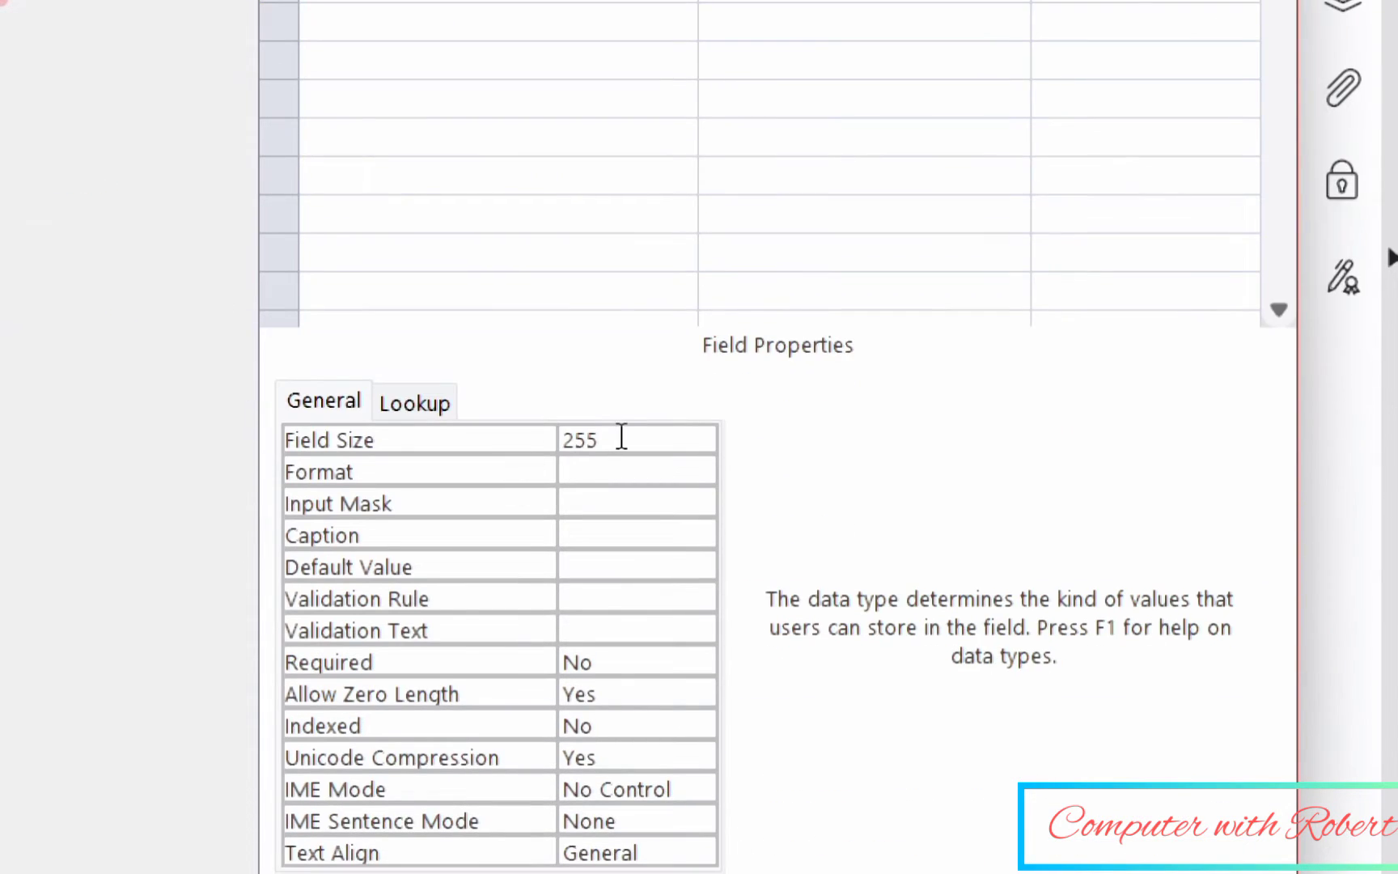
left_click(622, 437)
key("BackSpace")
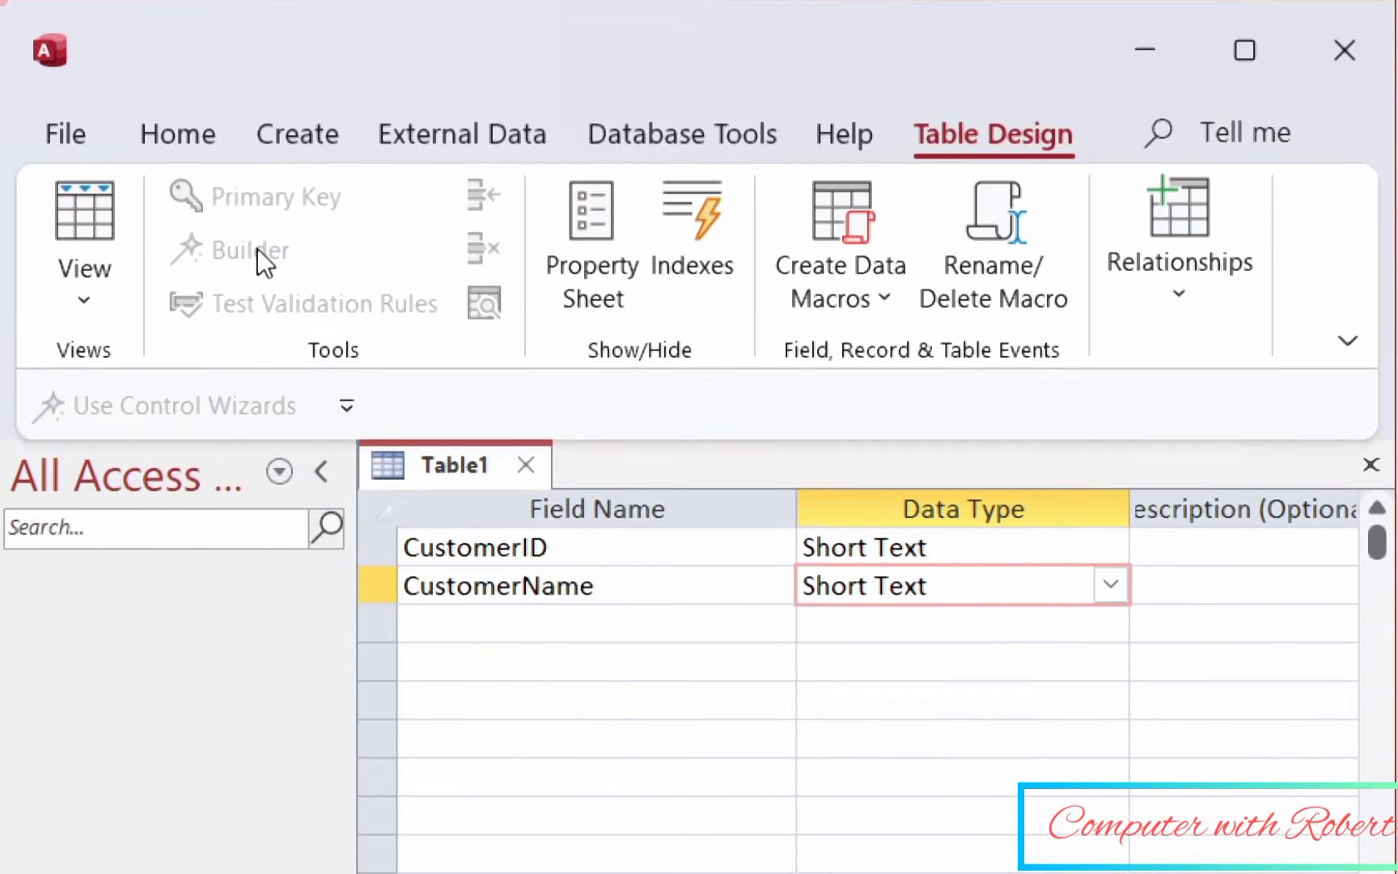
- Make CustomerID the primary key and save the table as Customers
left_click(445, 548)
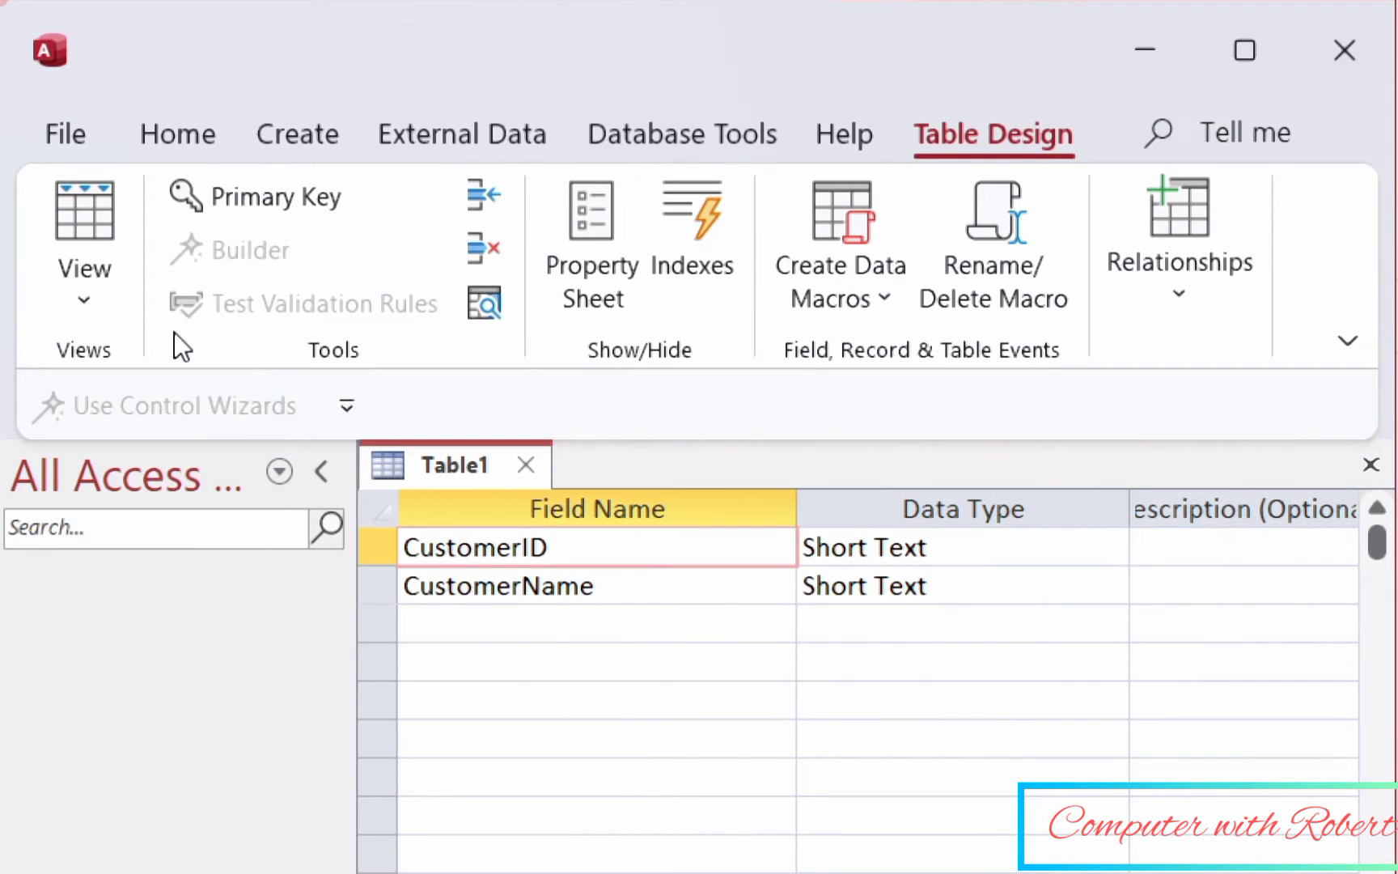
left_click(265, 202)
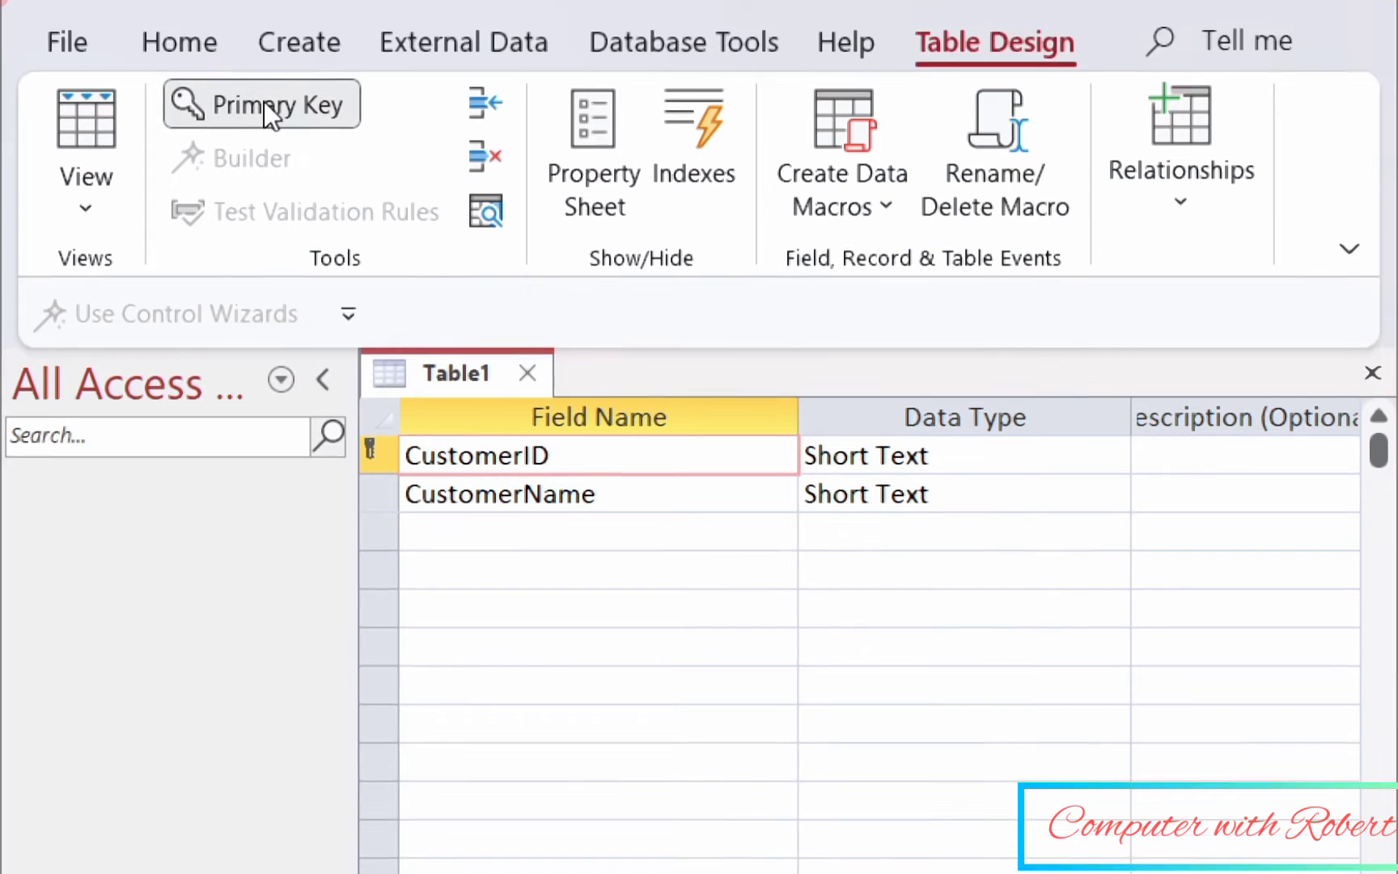
key("ctrl+s")
type("Cus")
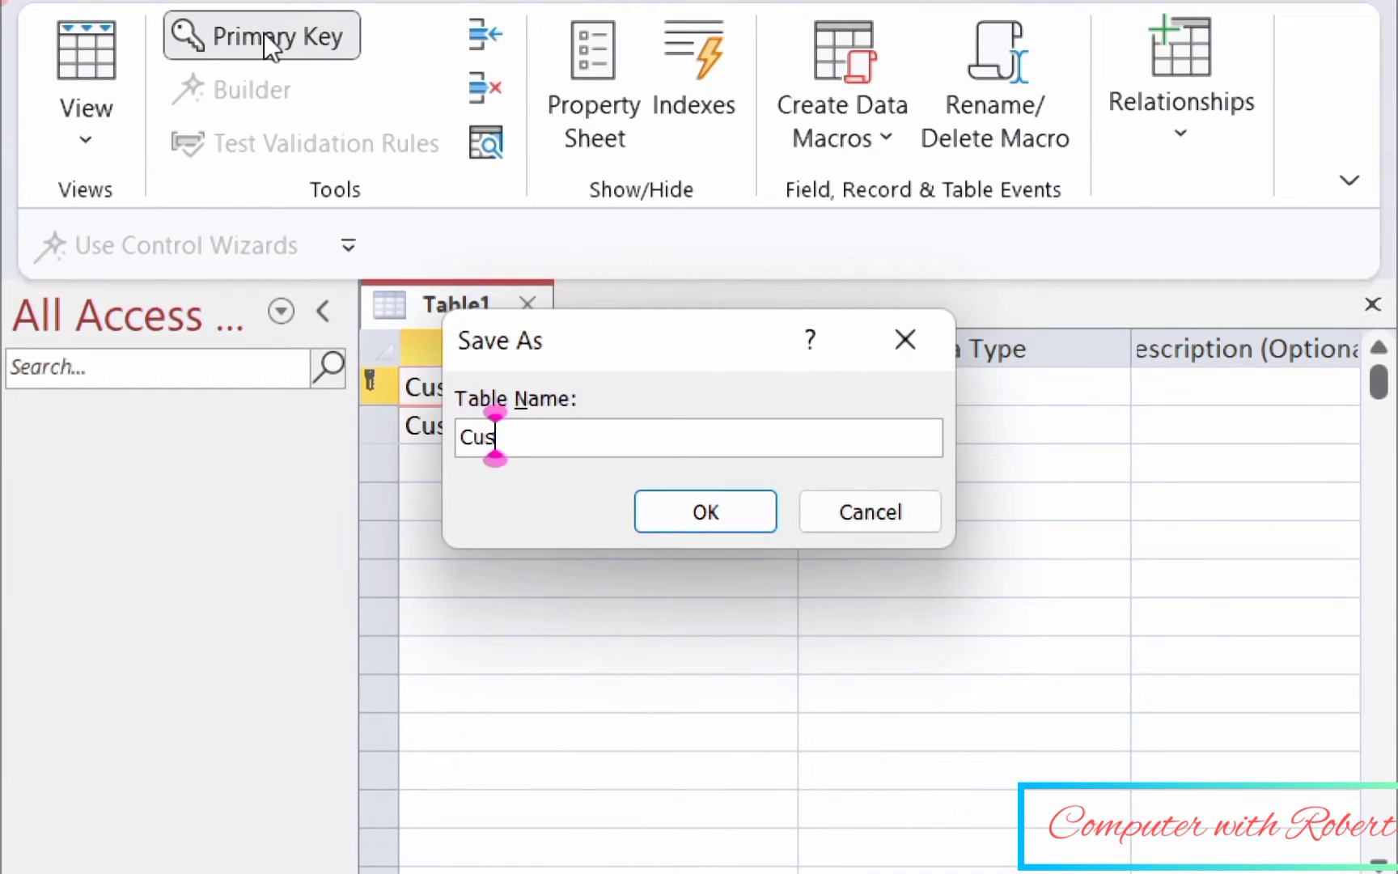
type("tomer")
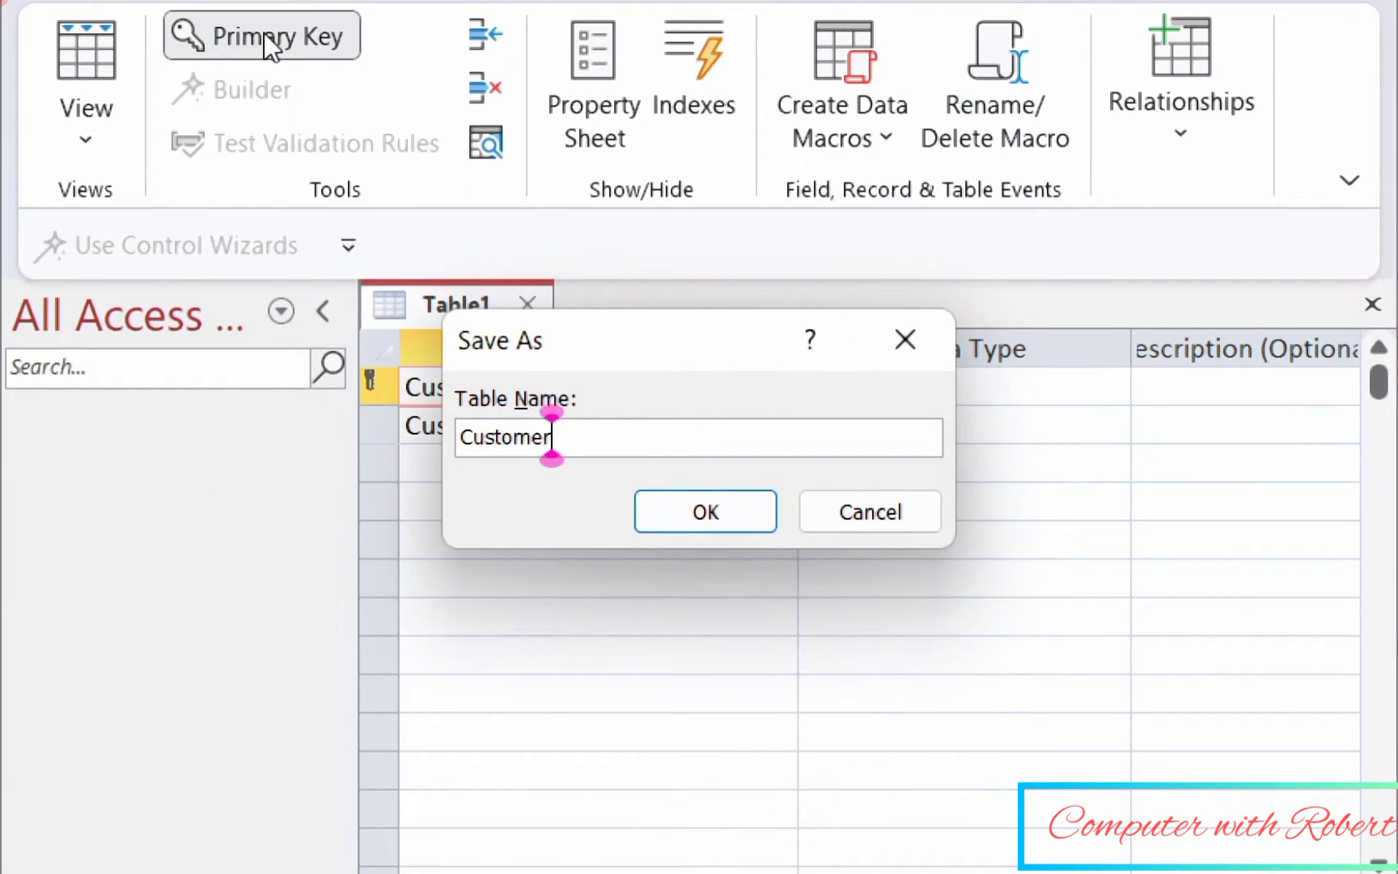
type("s")
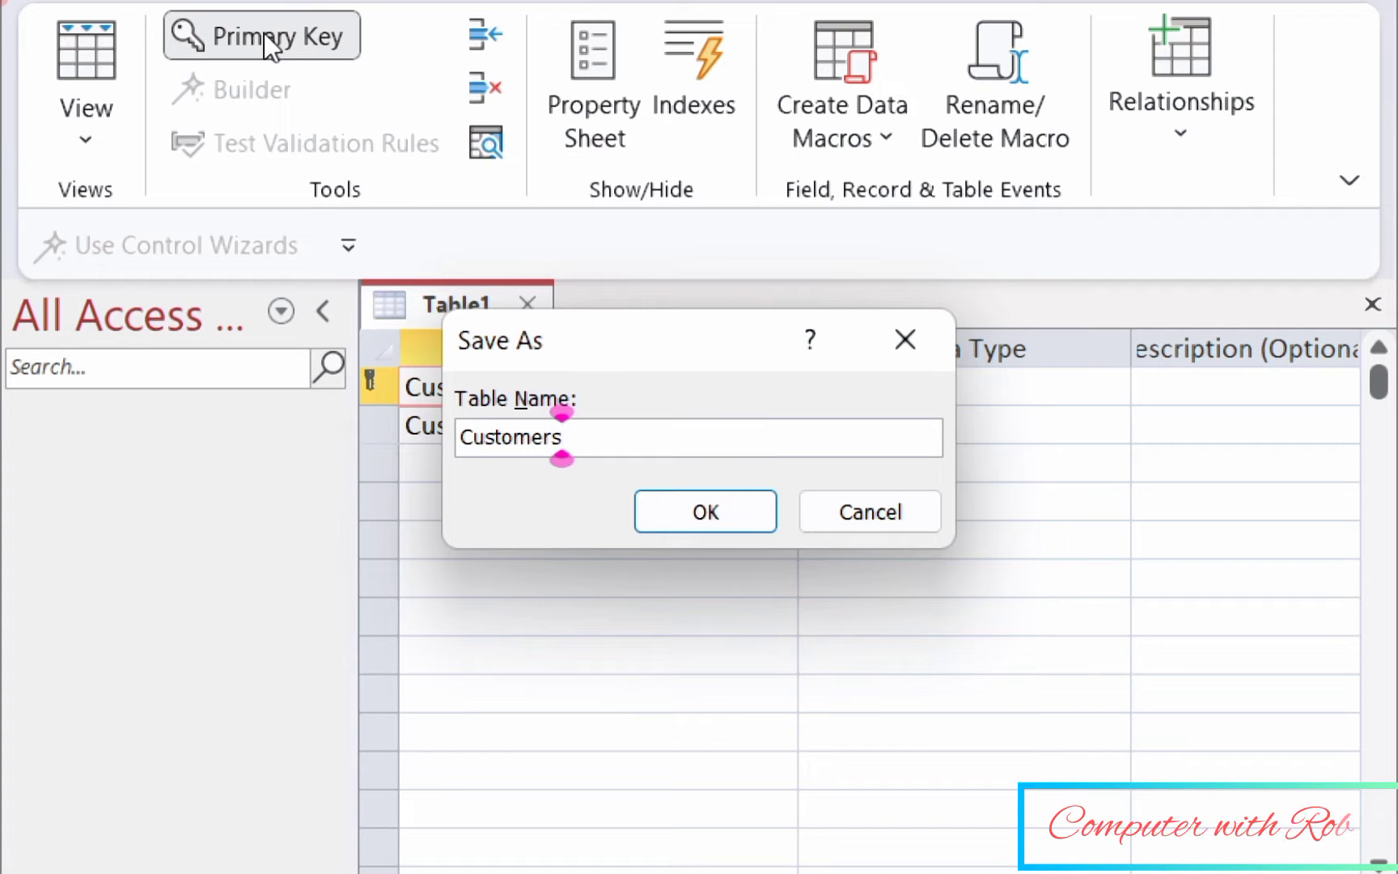
left_click(684, 522)
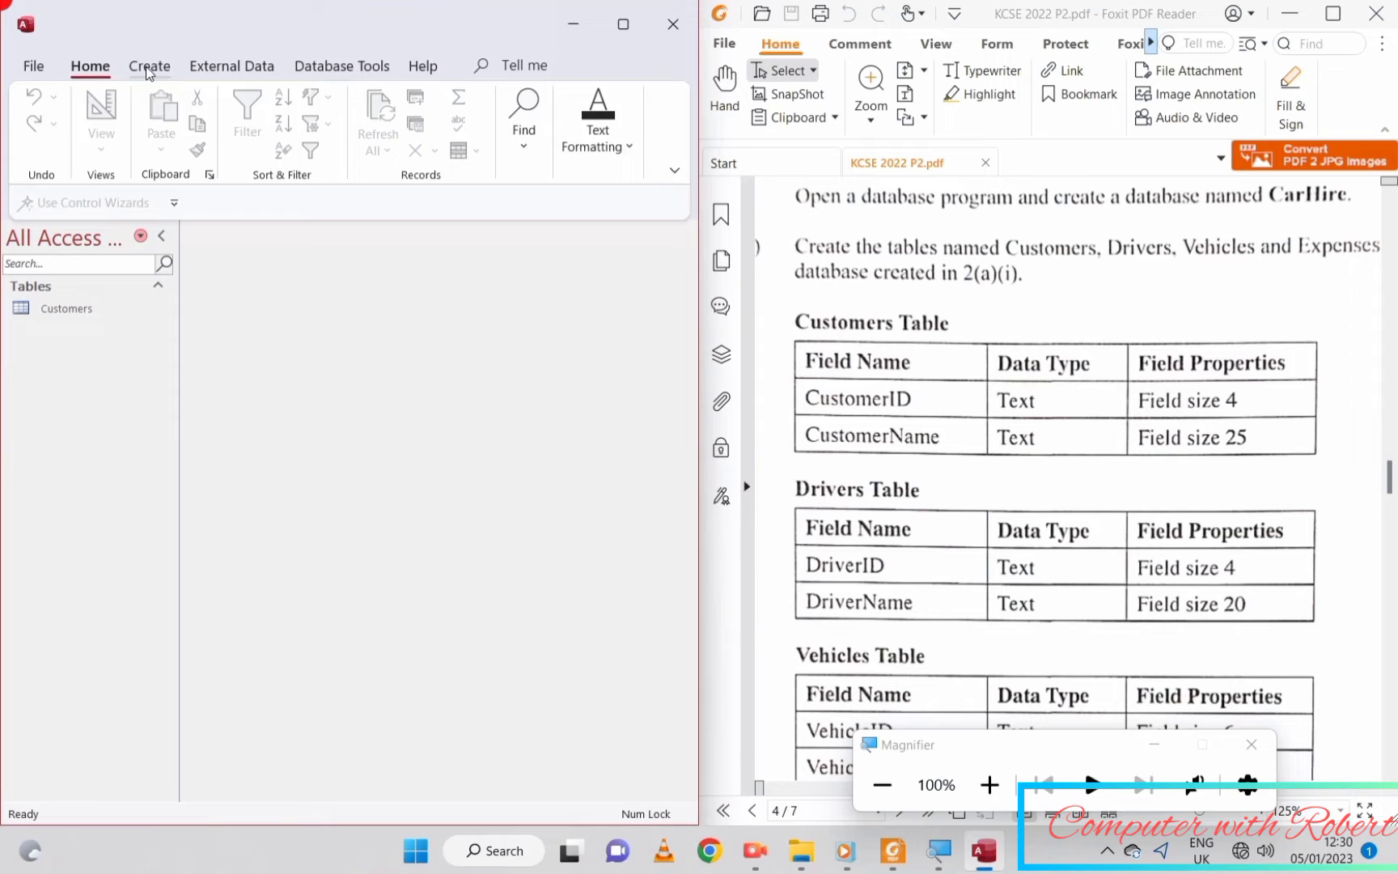
- Start another table in Design view and add DriverID and DriverName as Short Text fields
left_click(148, 69)
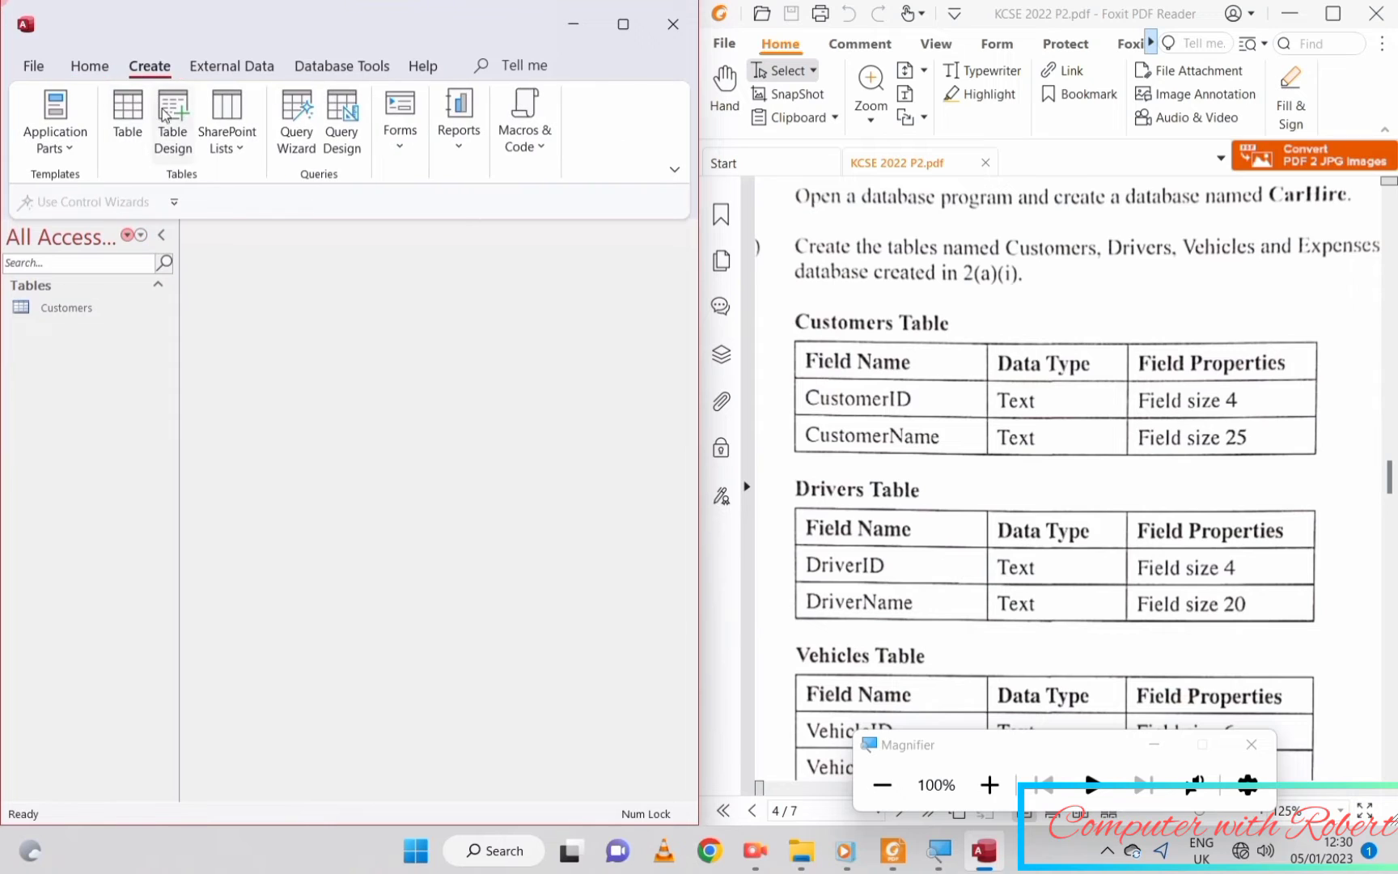
left_click(173, 115)
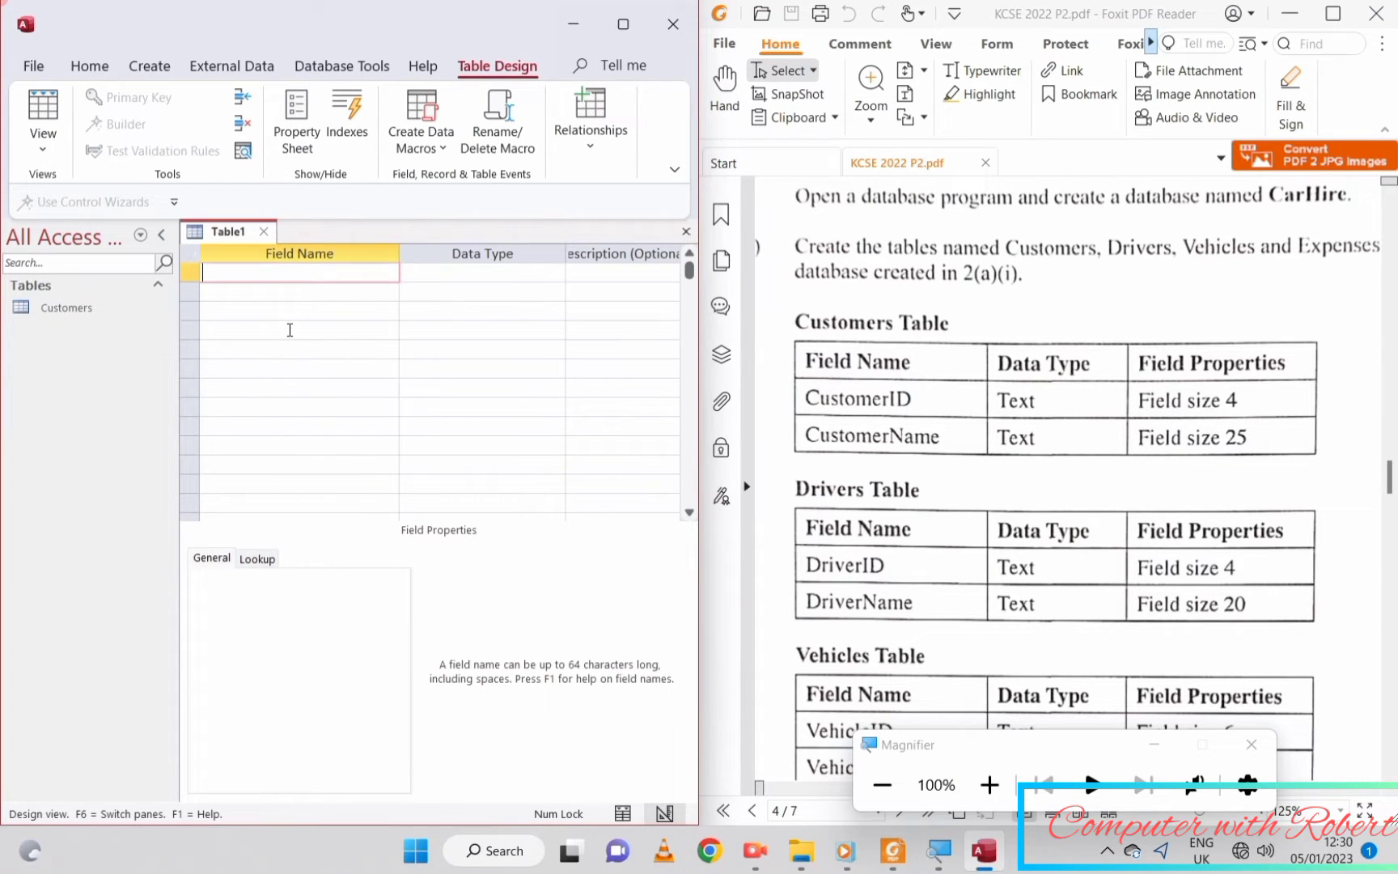
type("DriverID")
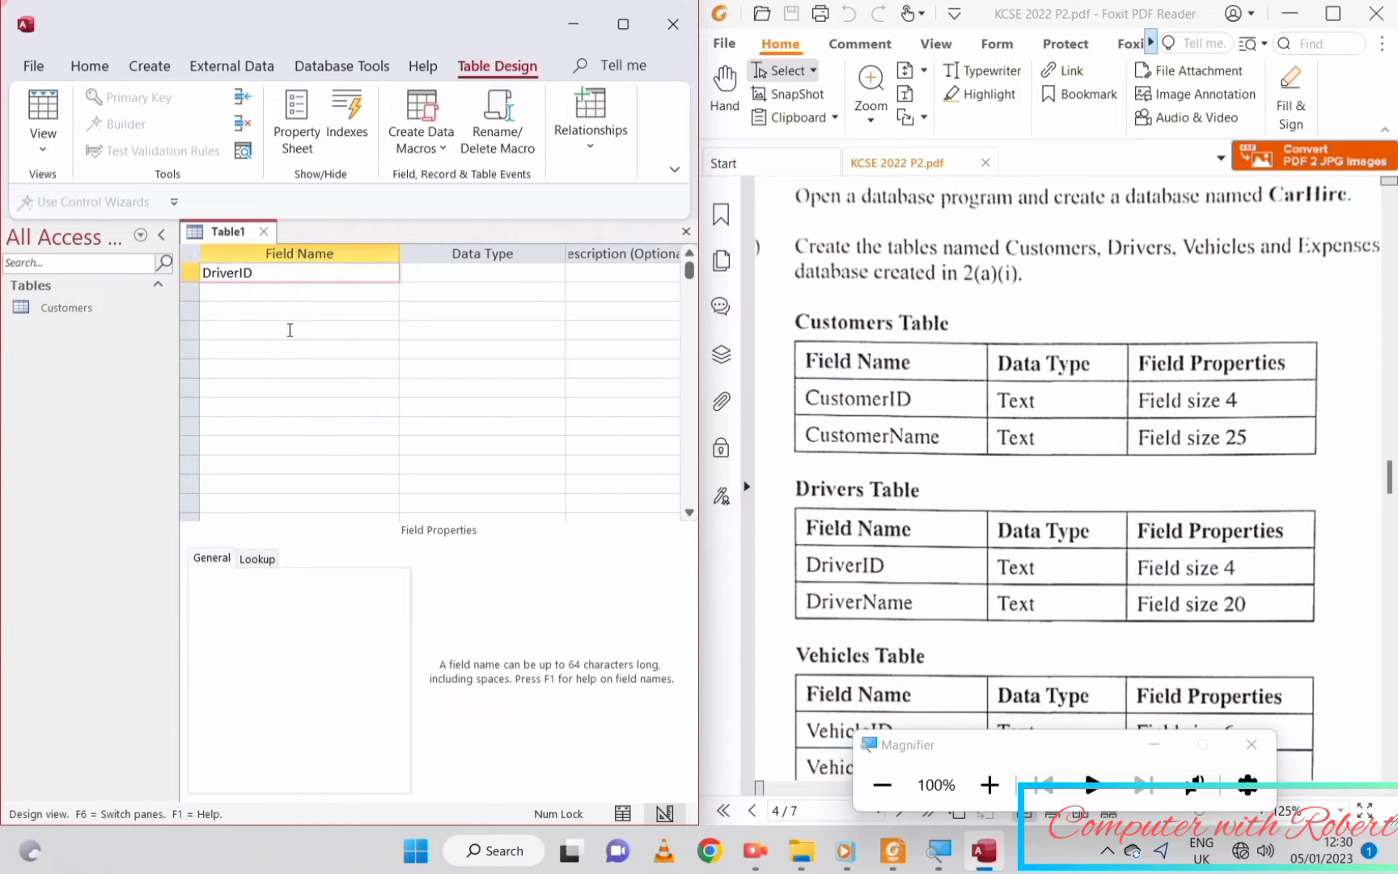
key("Down")
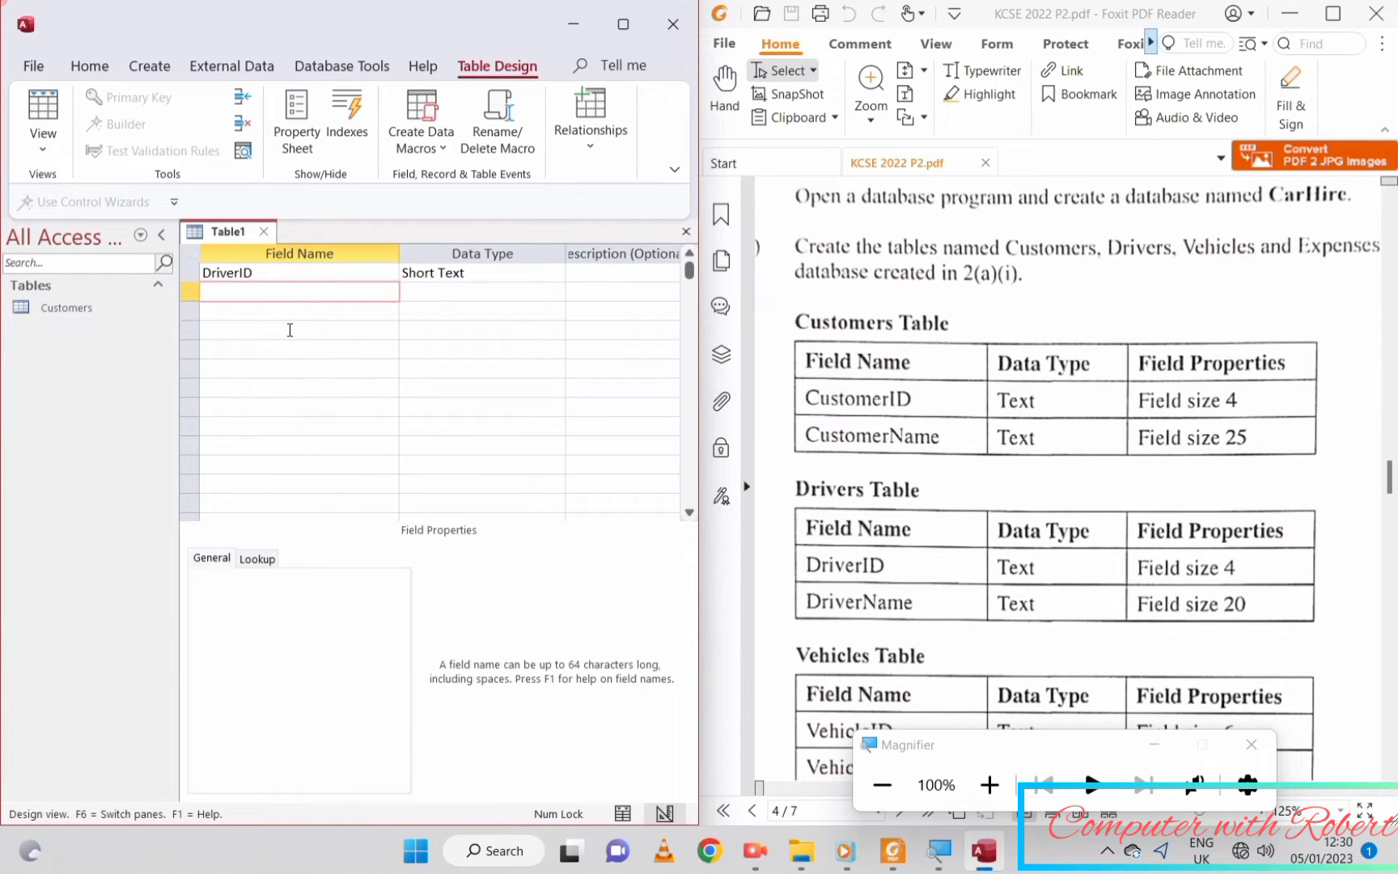
type("DriverName")
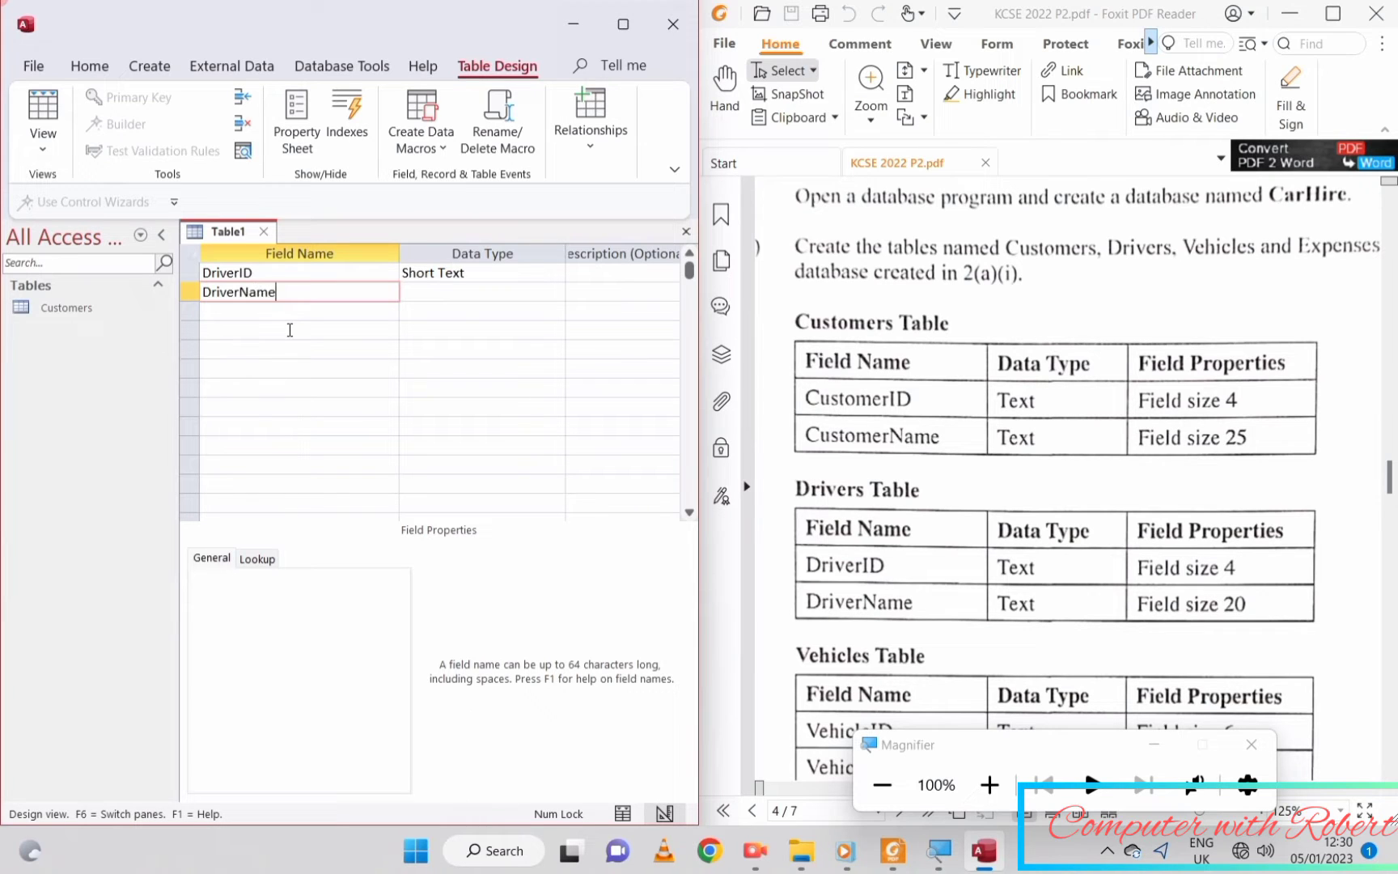
key("Tab")
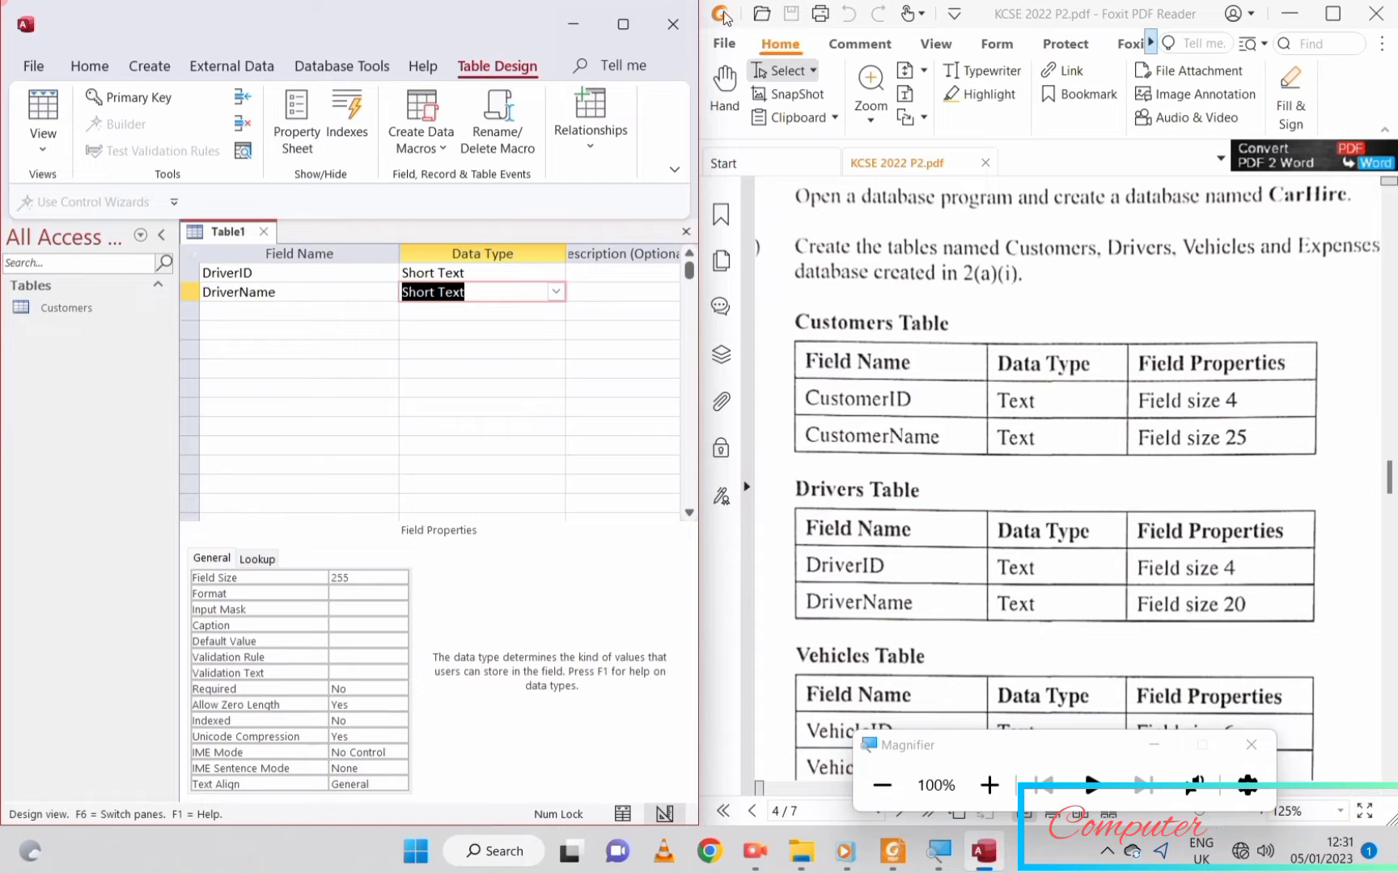
- Set the field size of DriverID to 4 and of DriverName to 20
left_click(1216, 579)
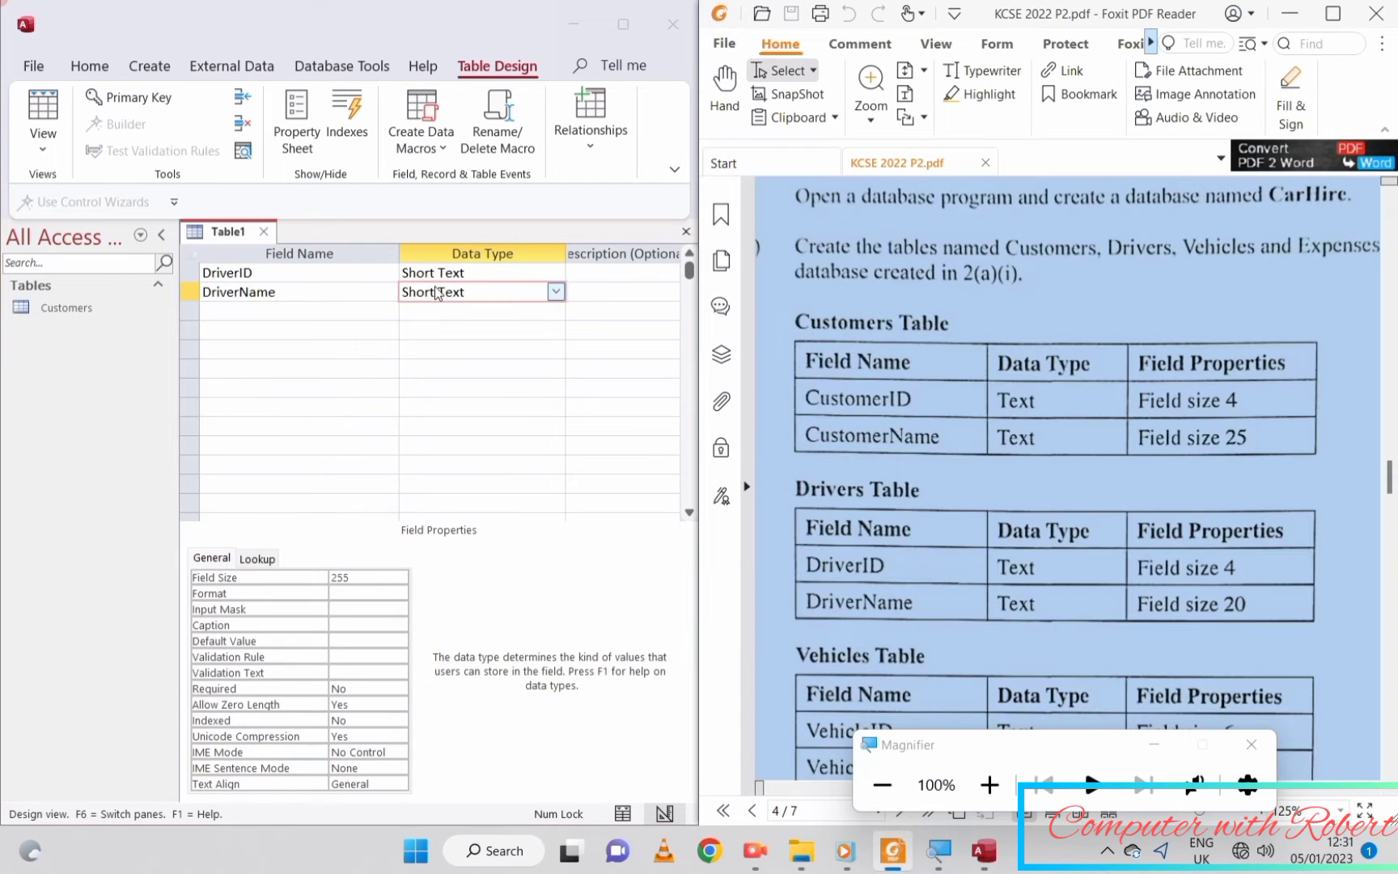
left_click(438, 273)
left_click_drag(363, 573, 319, 572)
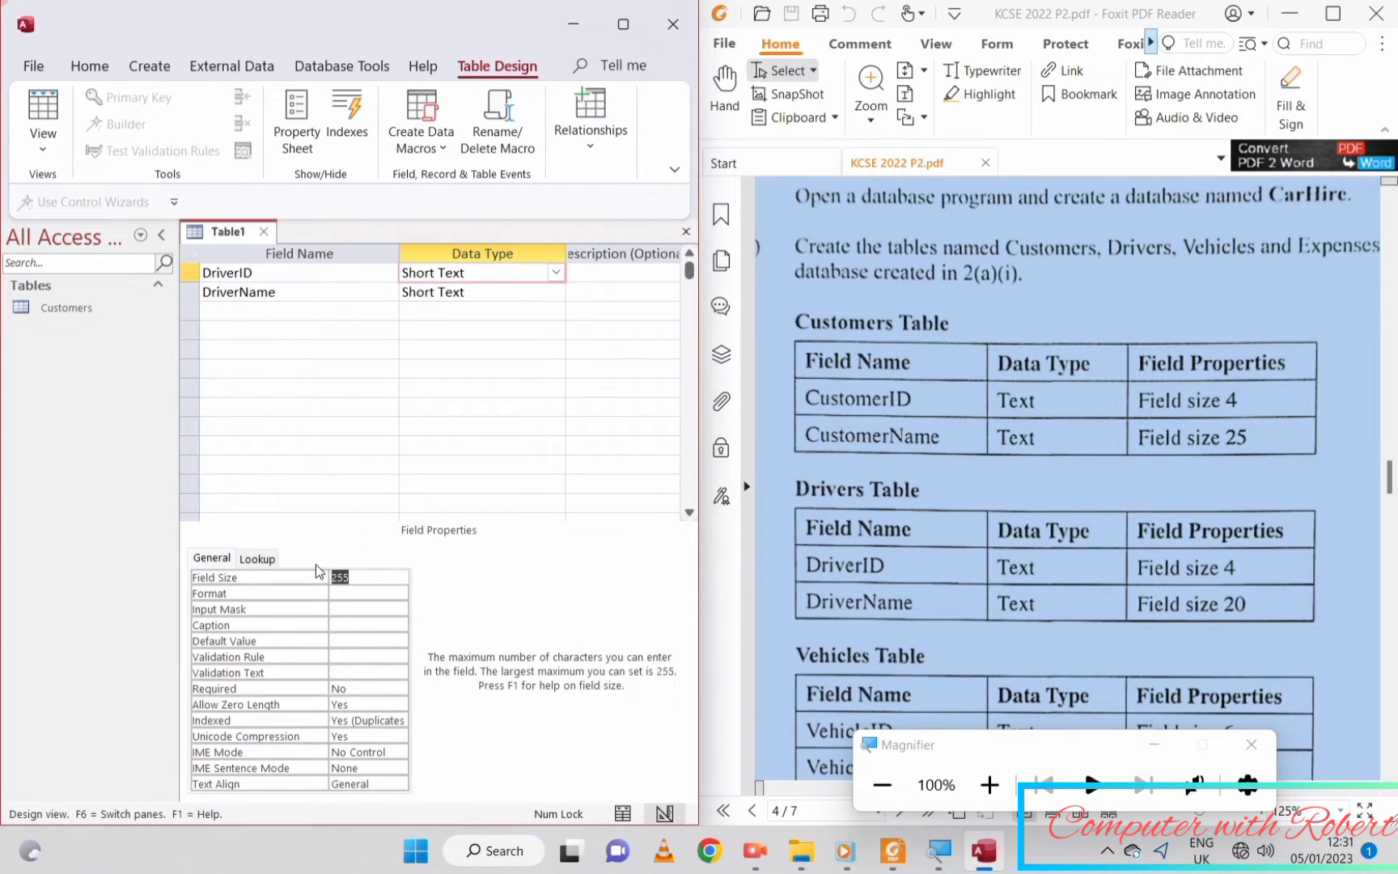
type("4")
left_click(532, 292)
left_click(361, 577)
type("2")
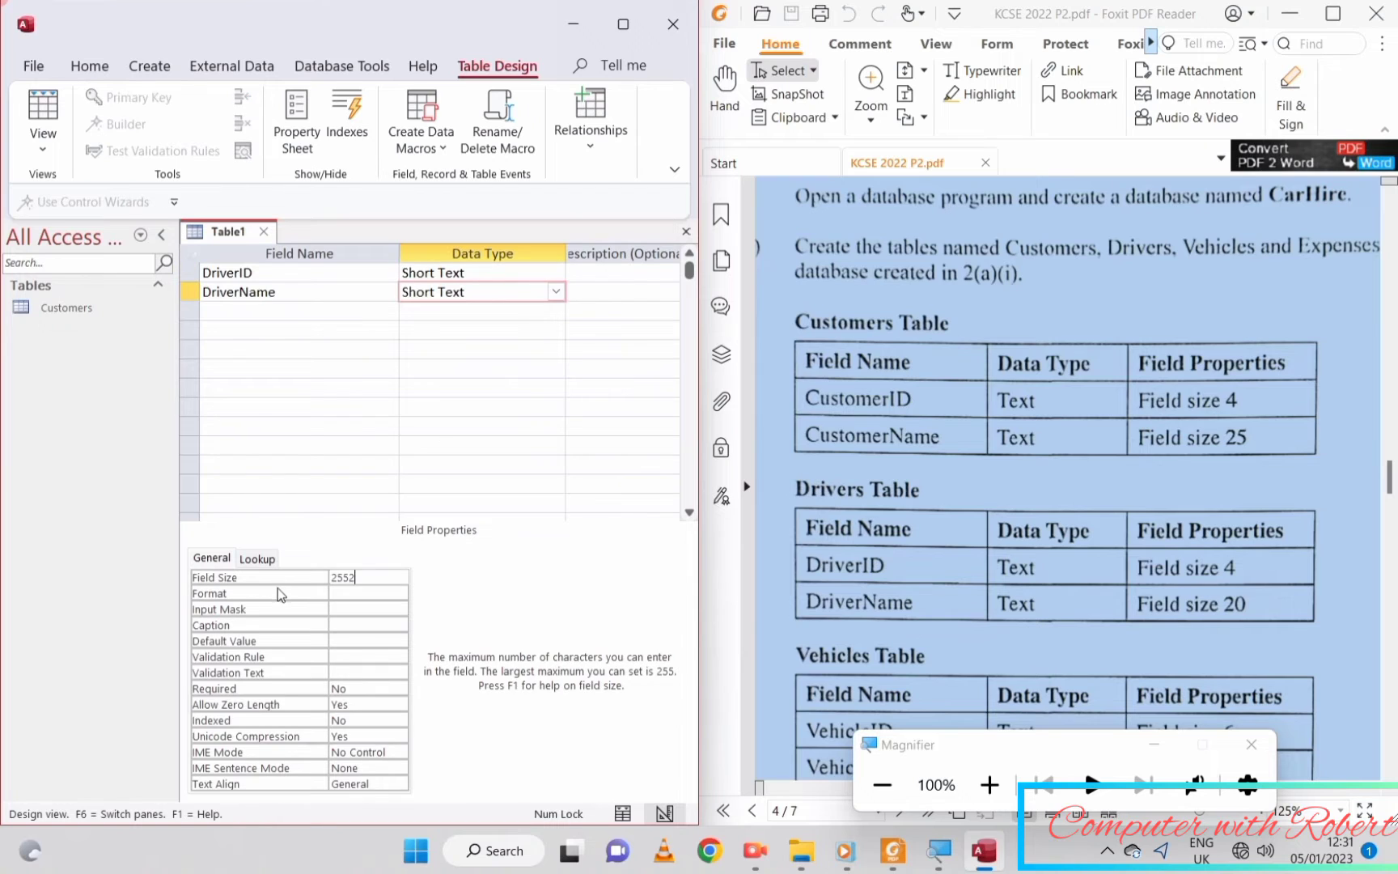
key("BackSpace")
type("0")
- Make DriverID the primary key, then save the table as Drivers and close it
left_click(243, 273)
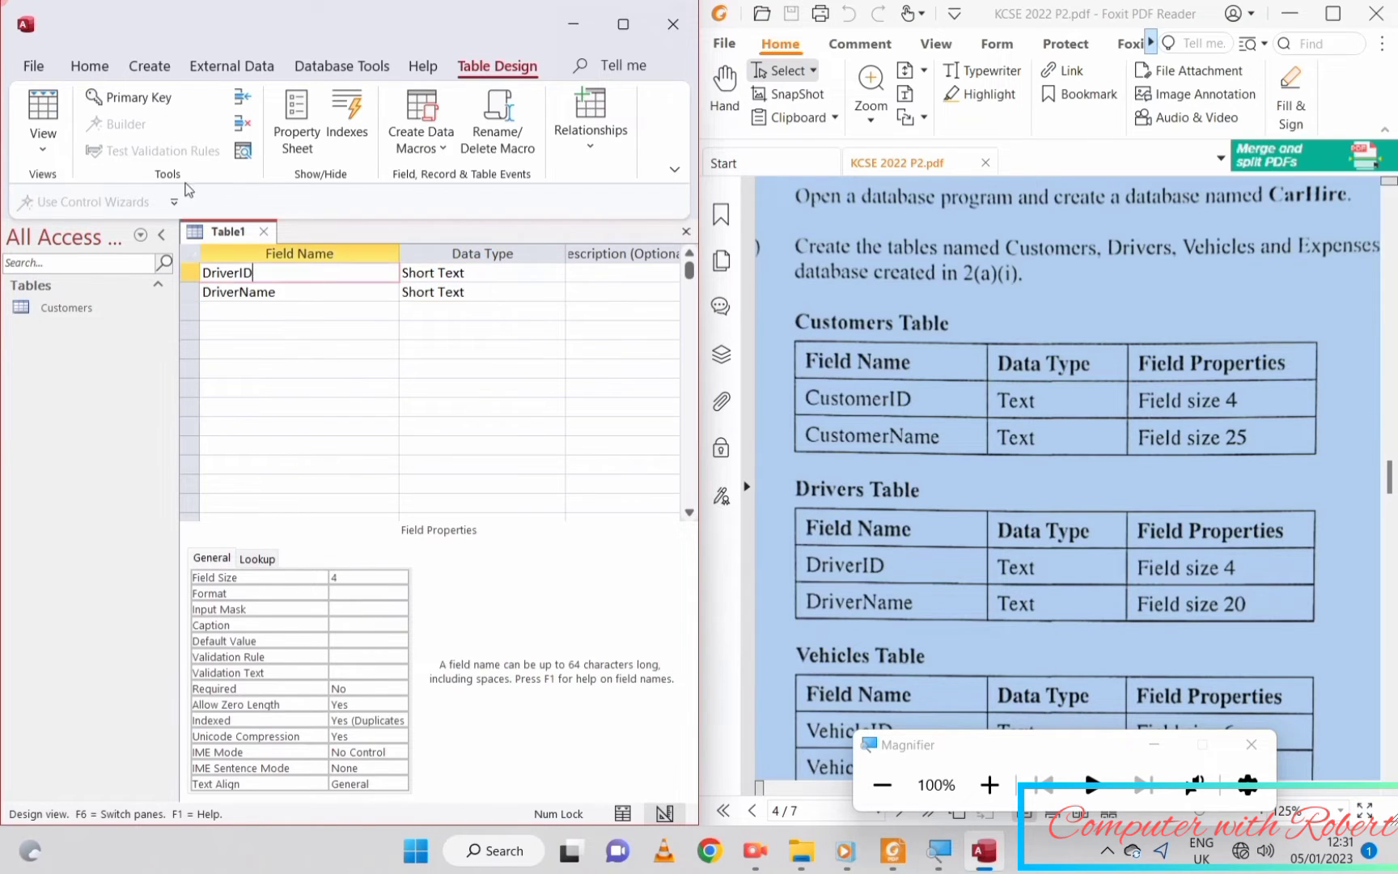
left_click(128, 97)
key("ctrl+s")
type("Drivers")
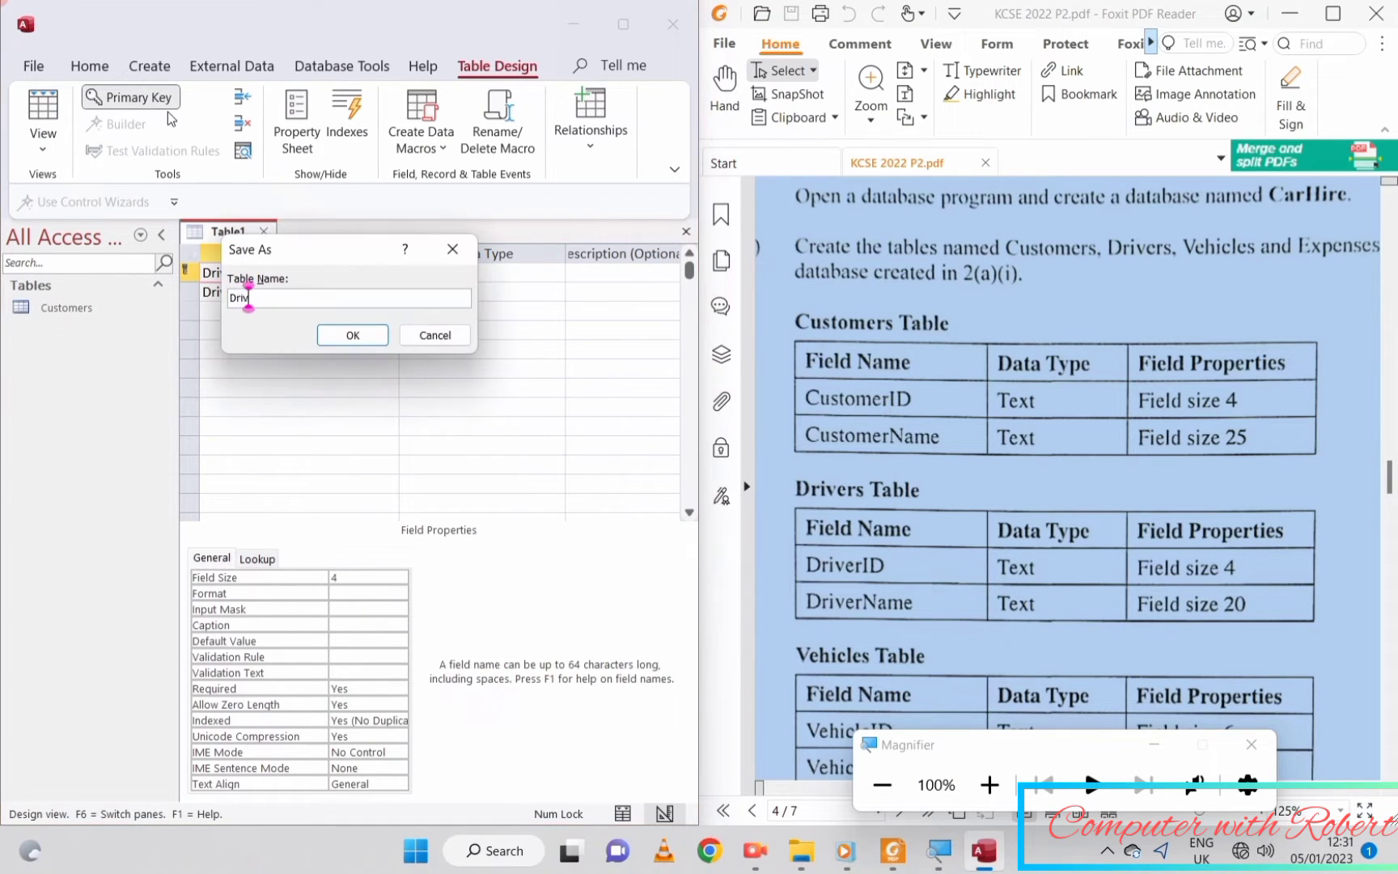
left_click(353, 335)
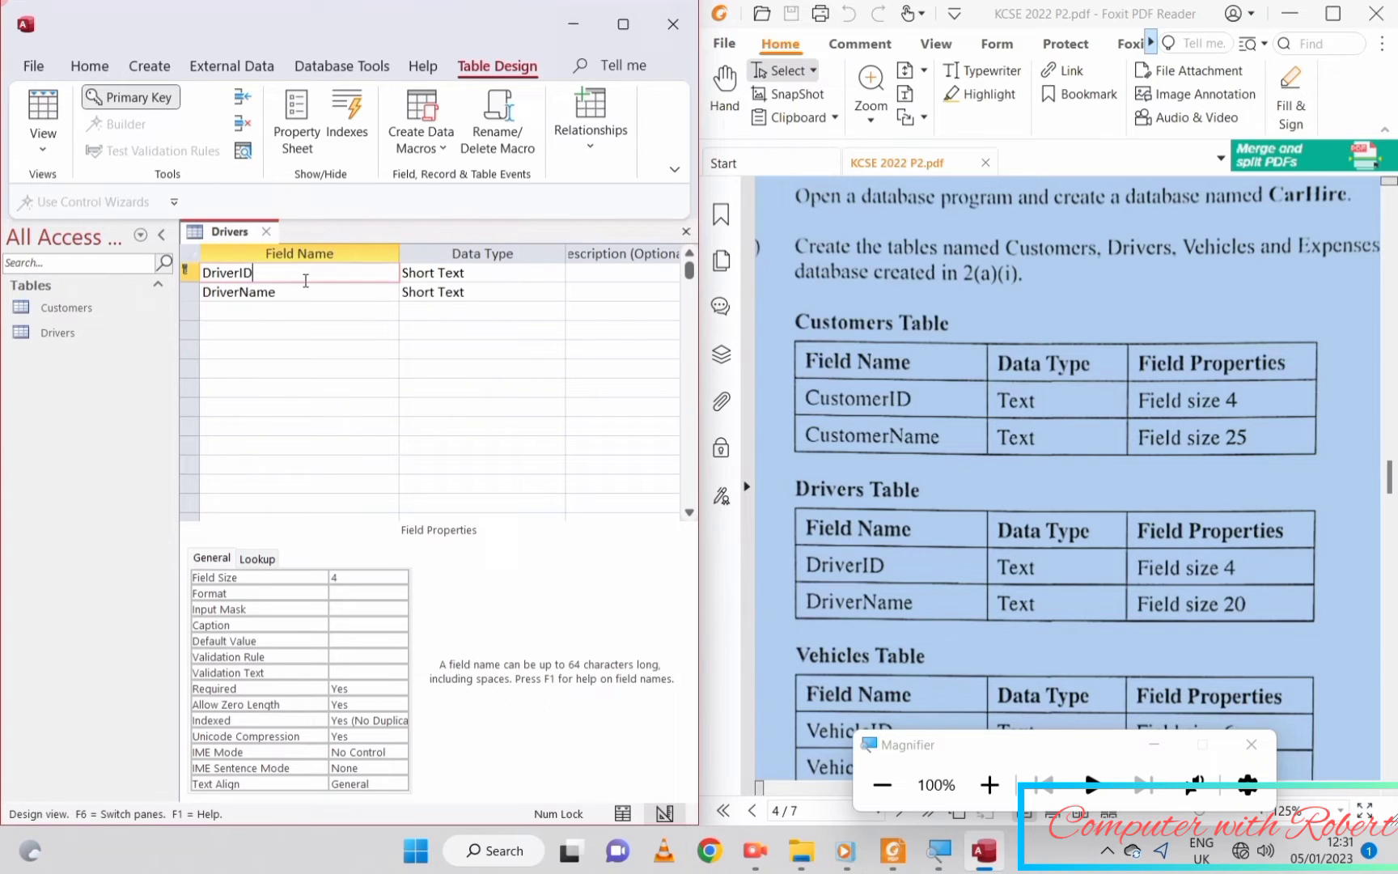
left_click(265, 232)
- Start a new table in Design view and add the fields VehicleID and VehicleDescription, following the exam paper's Vehicles specification
left_click(150, 65)
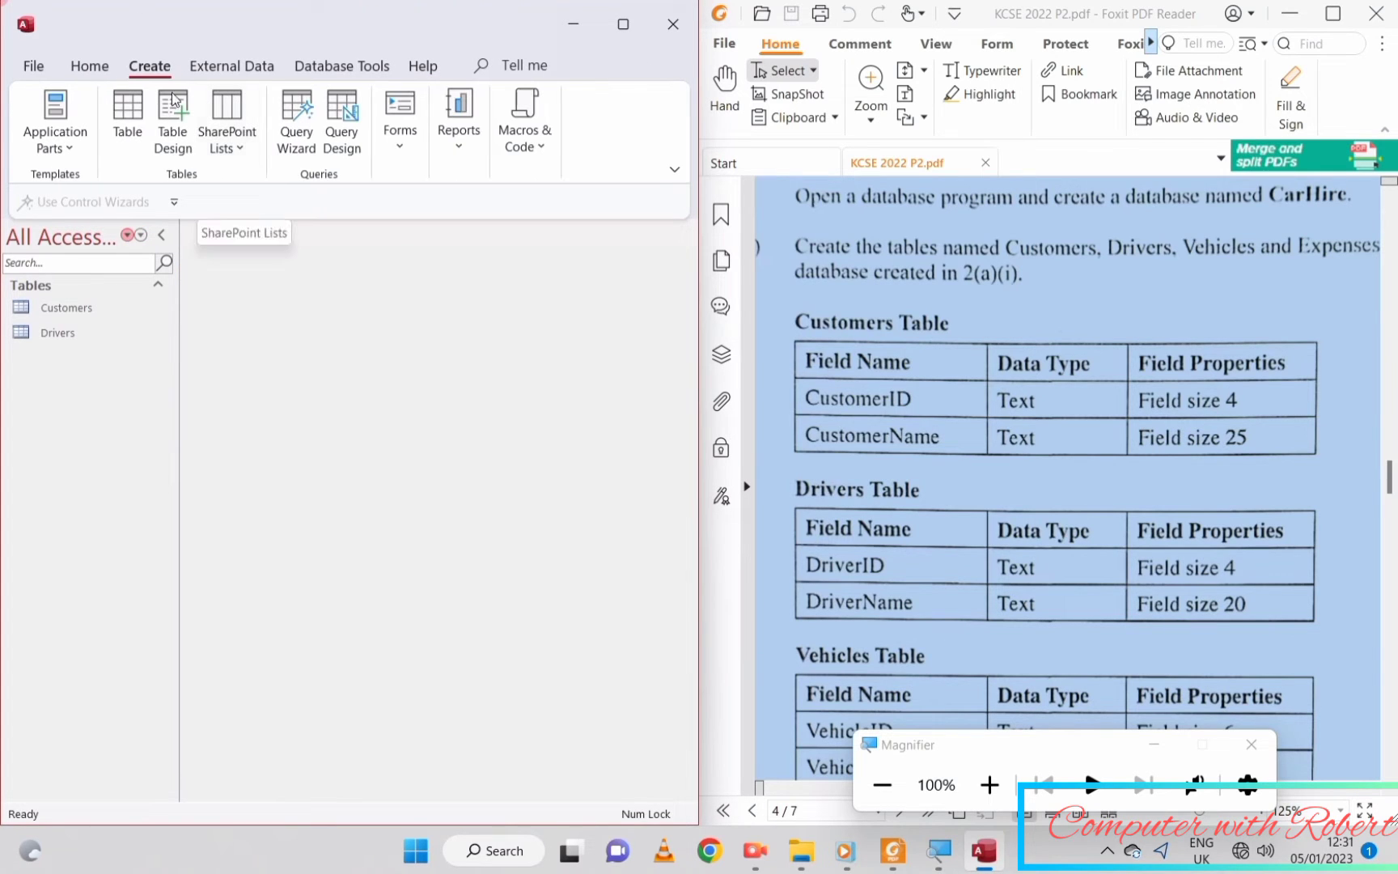
left_click(165, 147)
scroll(890, 397, "down", 3)
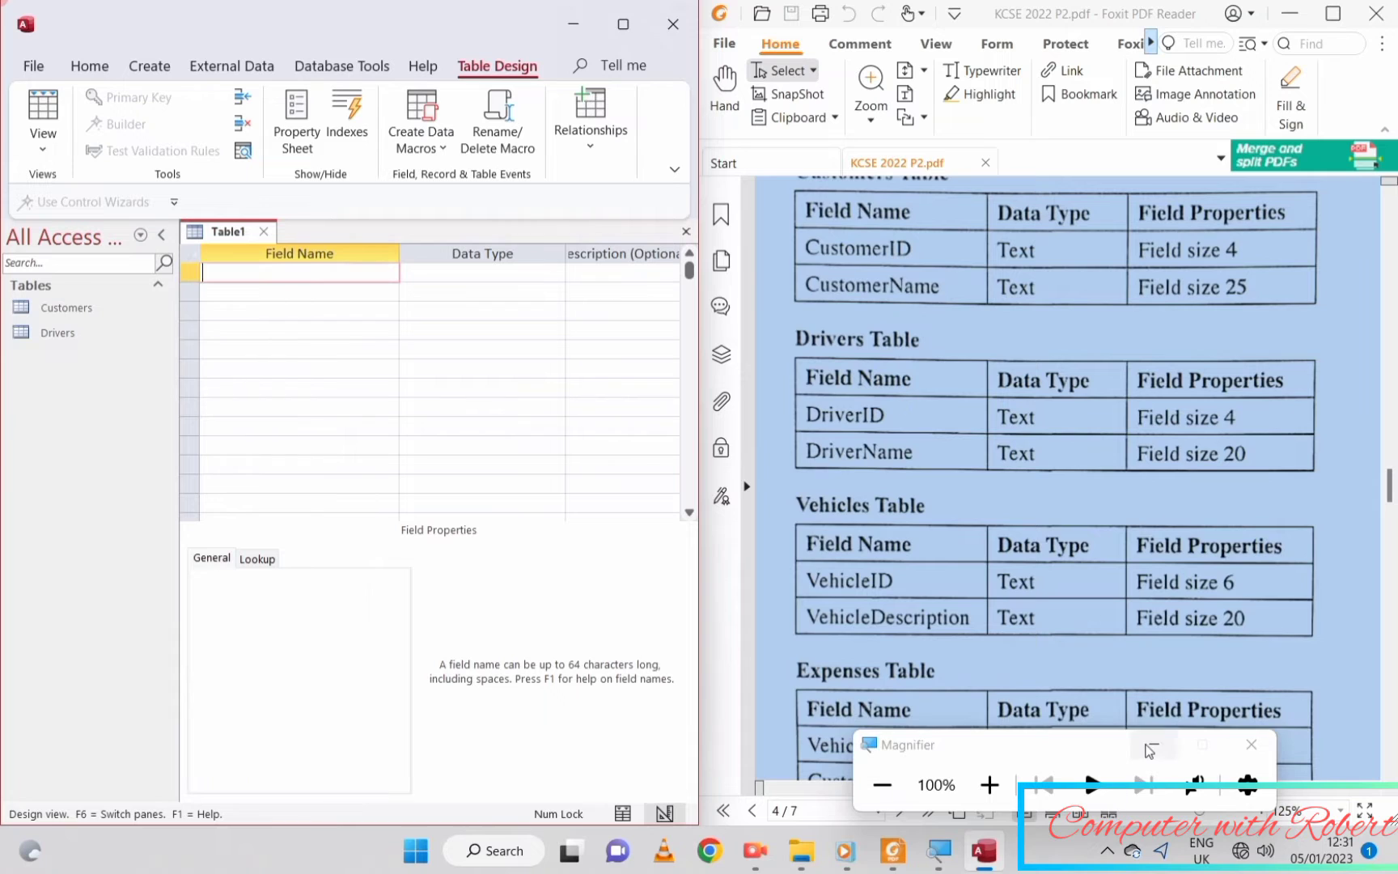
scroll(856, 431, "down", 2)
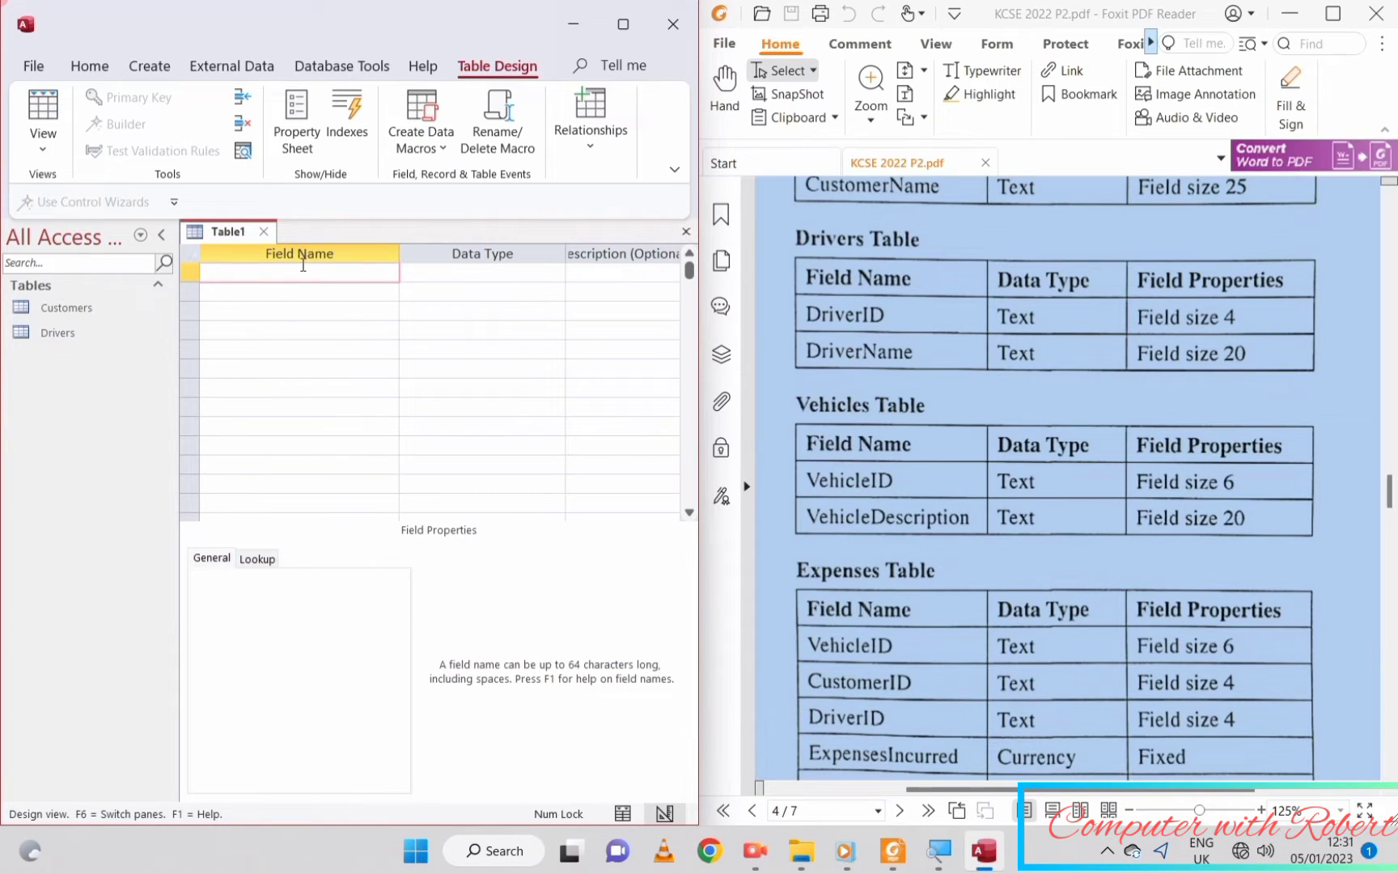
type("VehicleID")
key("Down")
type("VehicleDe")
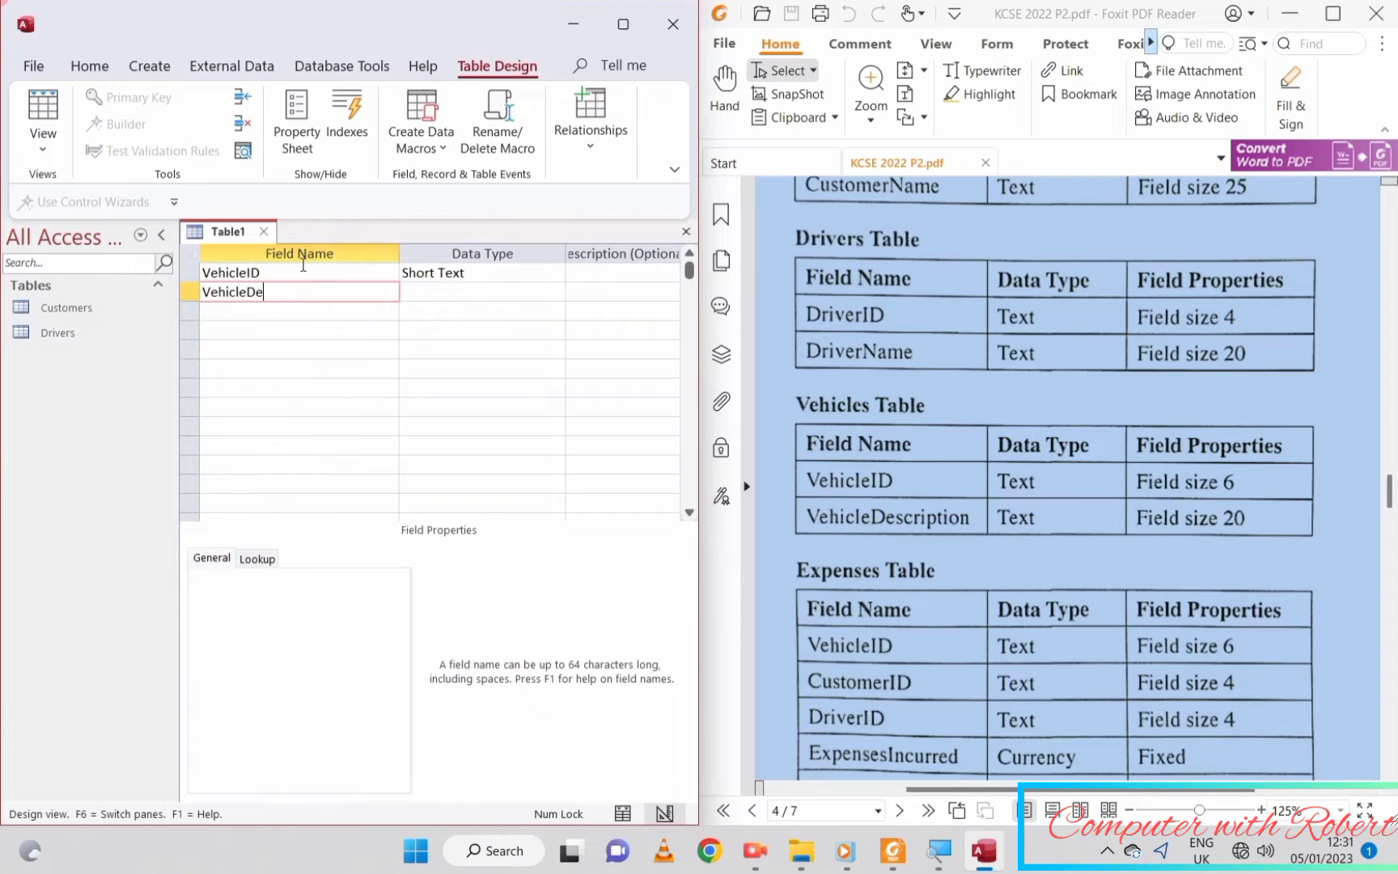
- Set the field size of VehicleID to 6 and of VehicleDescription to 20
left_click(426, 276)
left_click(328, 578)
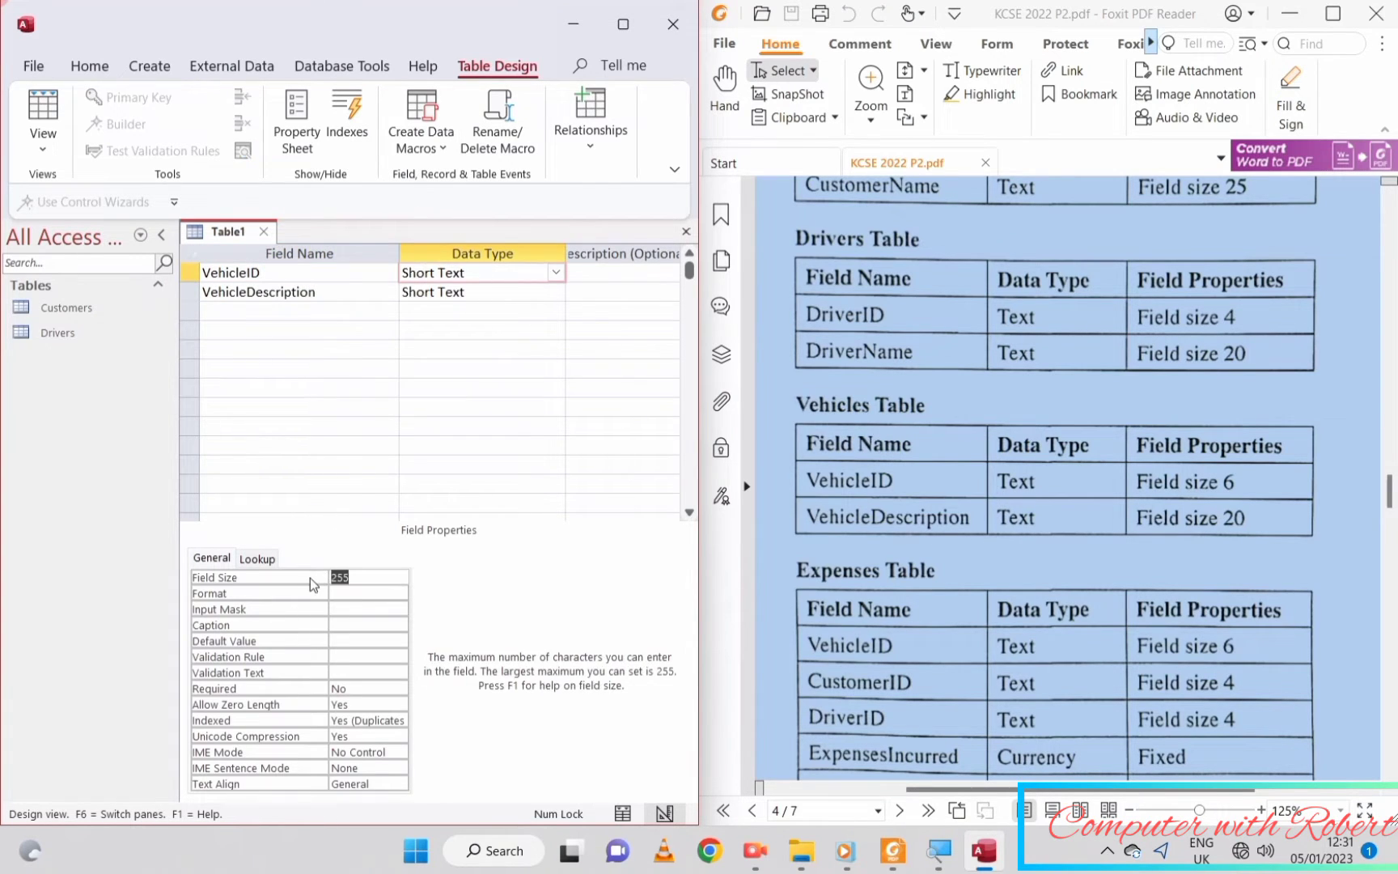
left_click(446, 291)
left_click(375, 576)
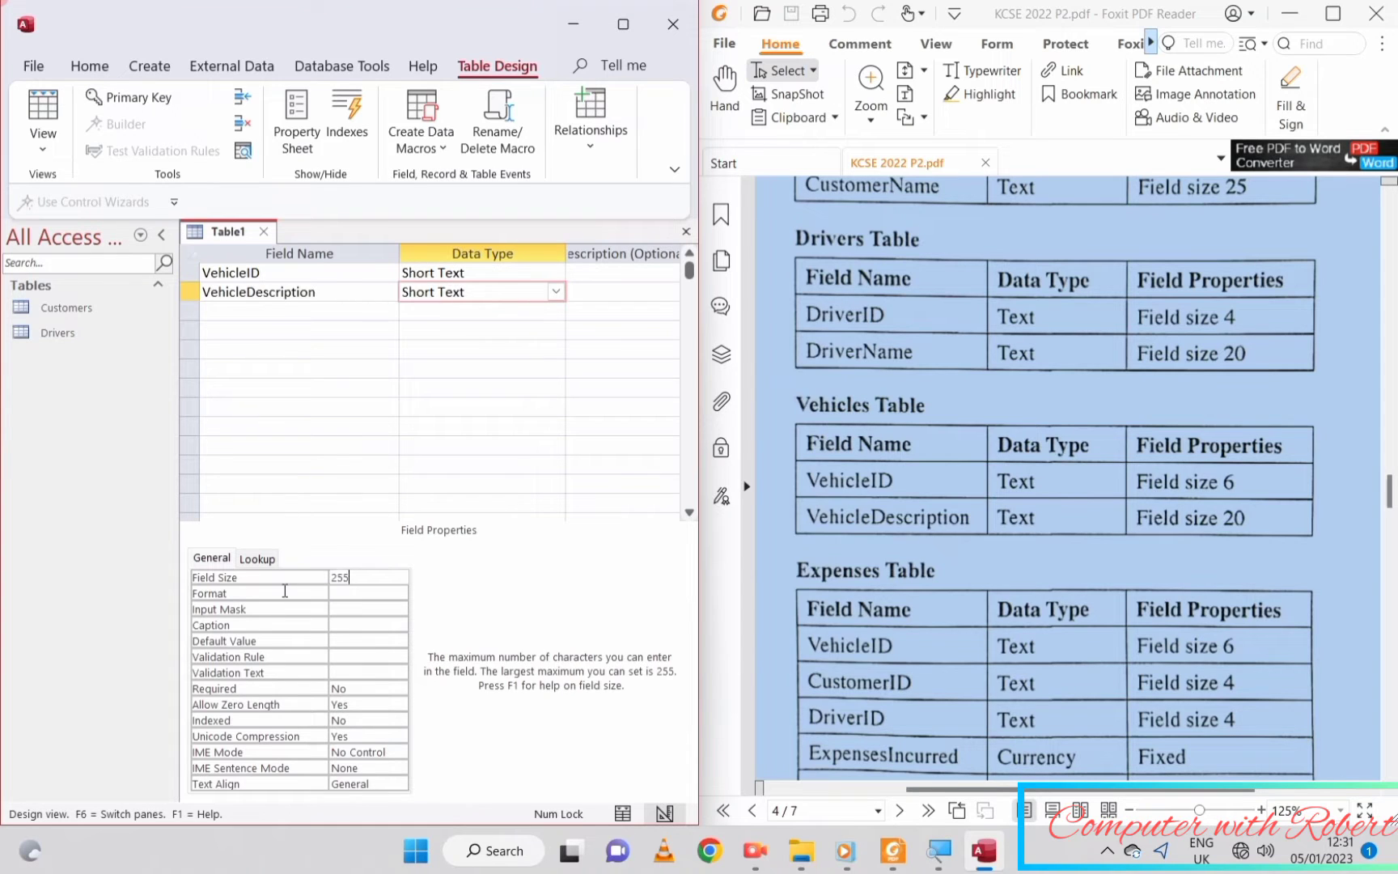
type("2")
type("20")
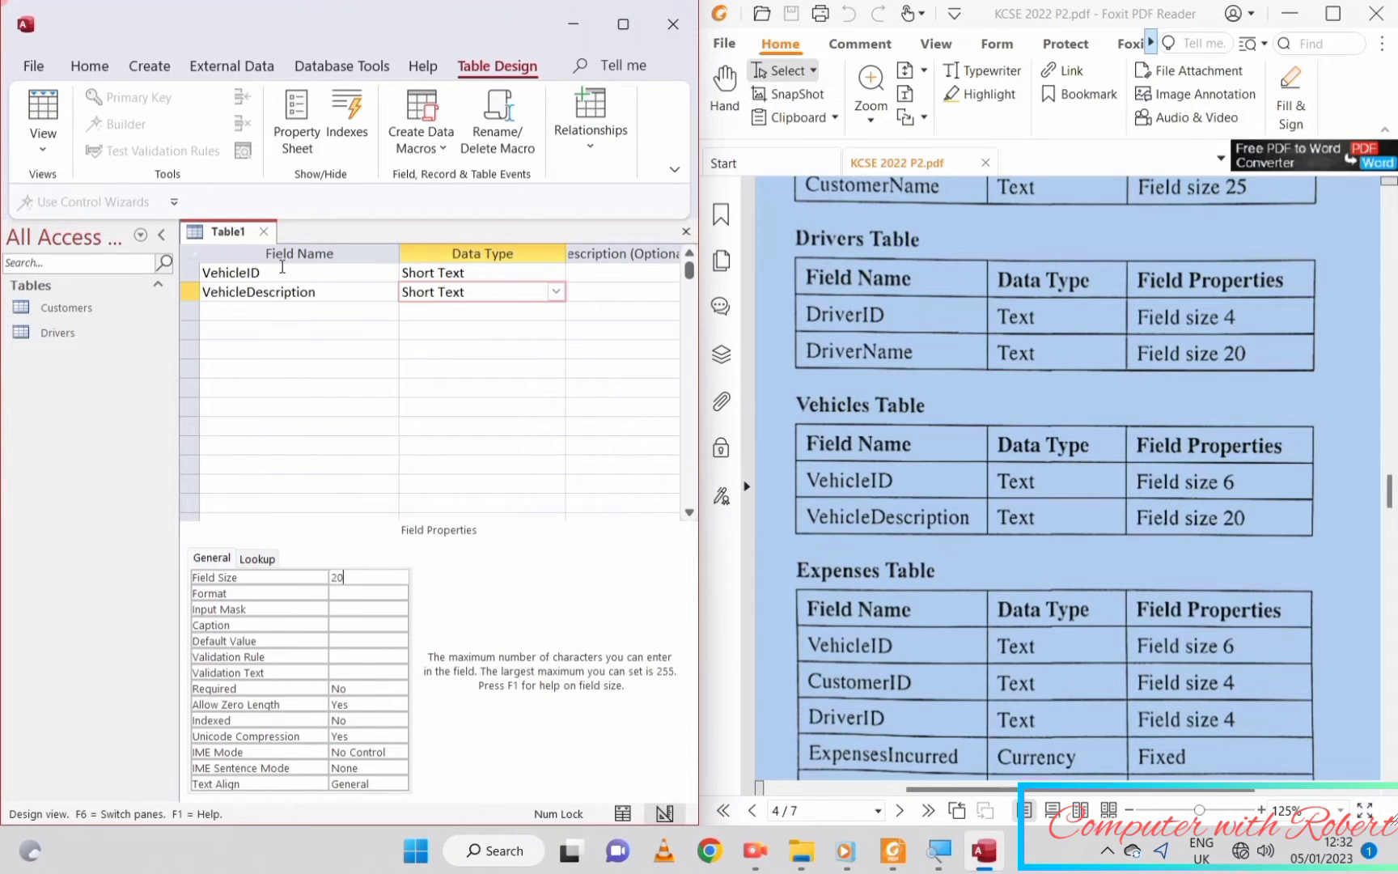
- Make VehicleID the primary key, then save the table as Vehicles and close it
left_click(282, 272)
left_click(128, 97)
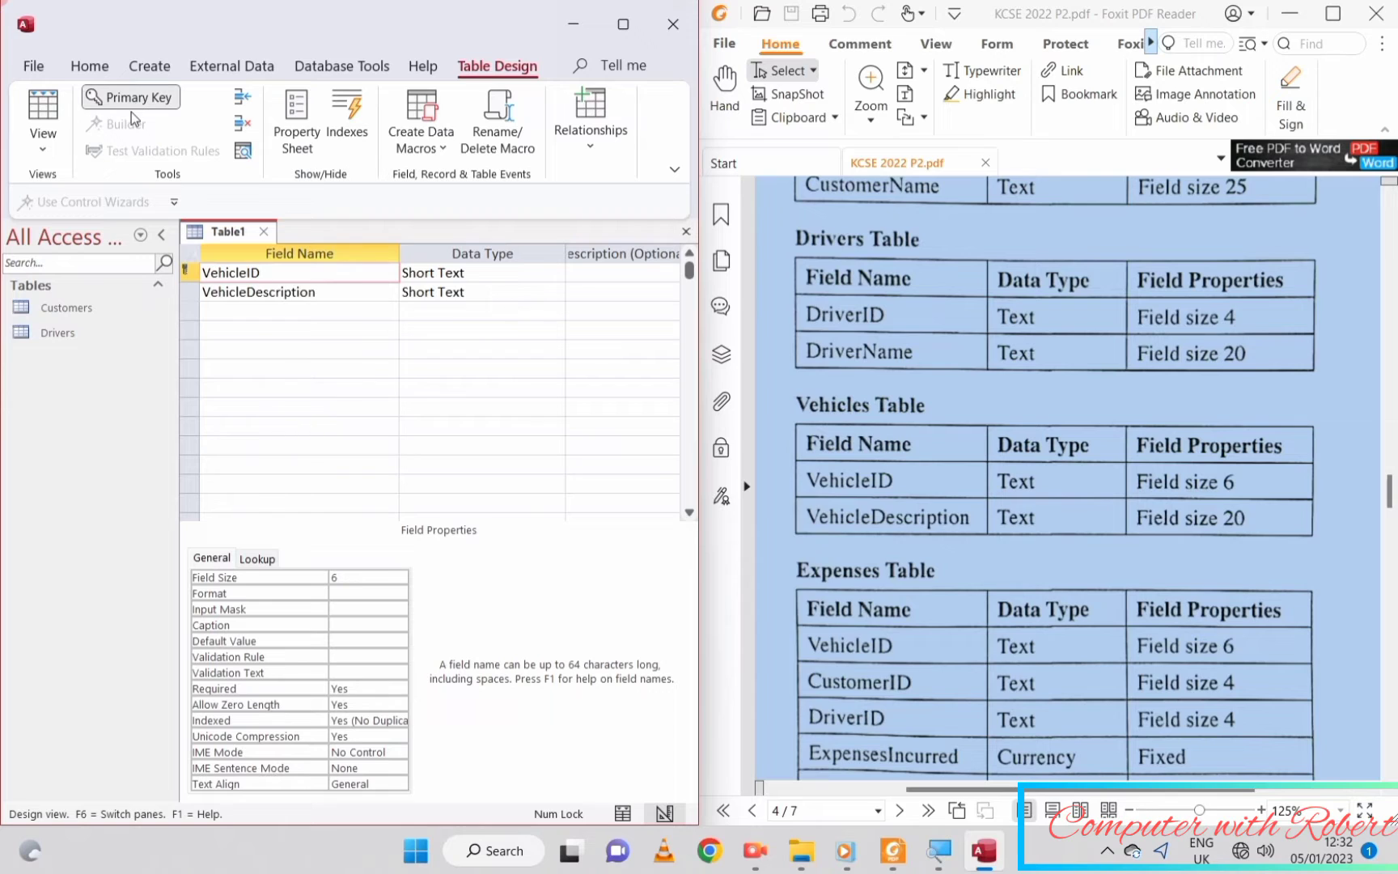
key("ctrl+s")
type("Vehicles")
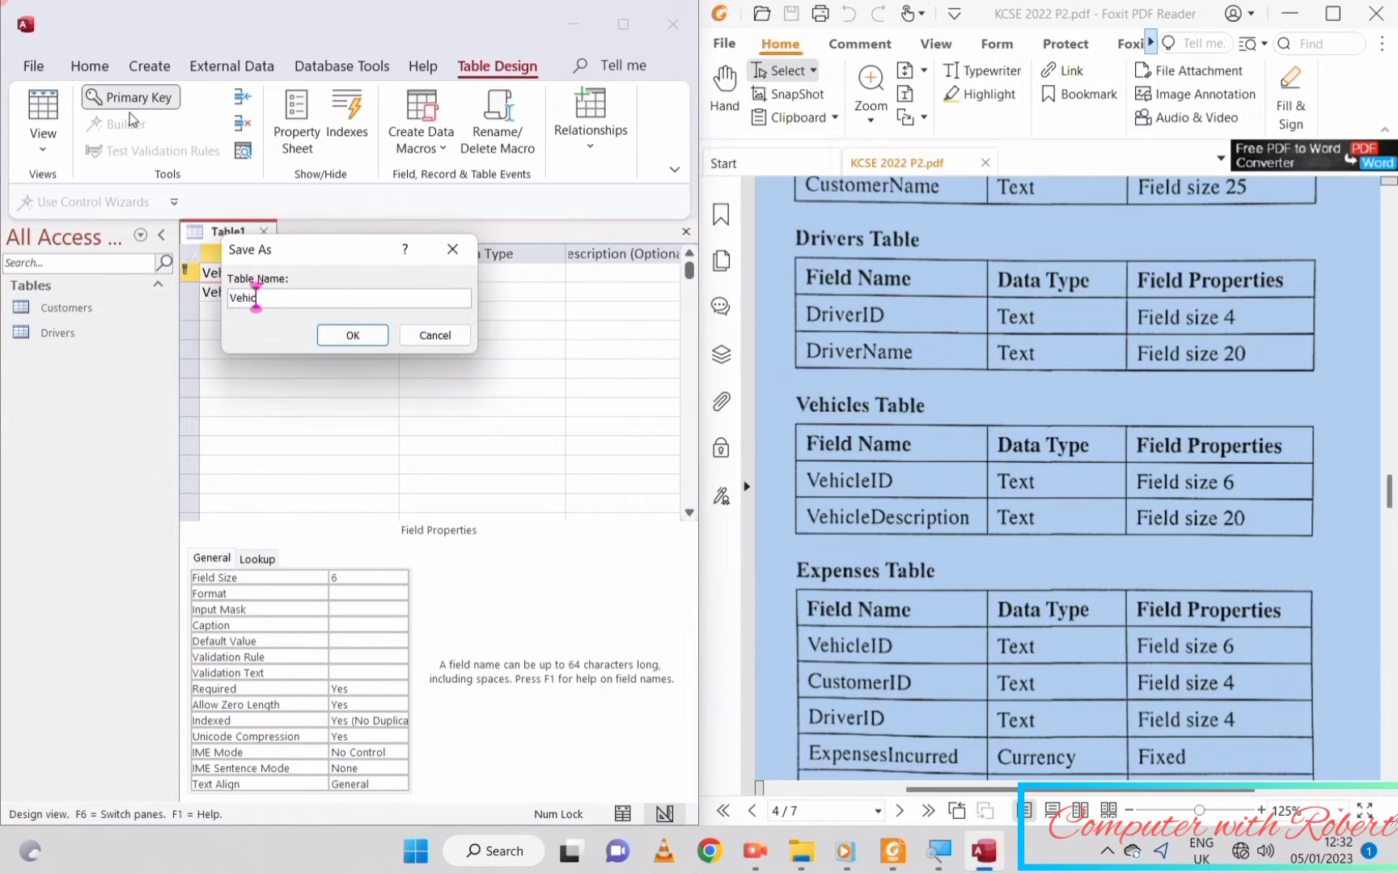
left_click(352, 334)
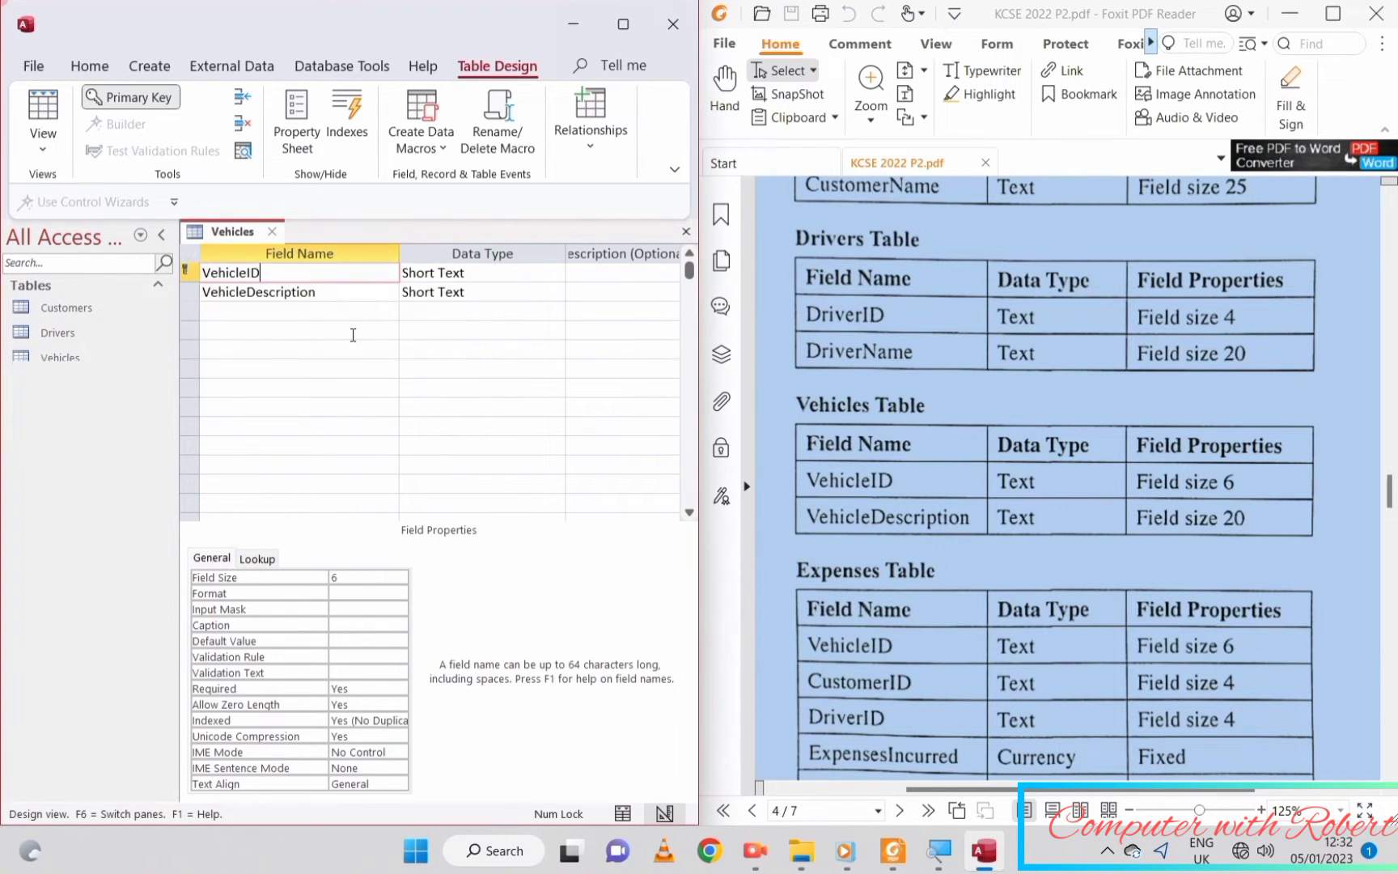
left_click(270, 232)
- Start a table in Design view for the exam paper's Expenses specification and add VehicleID as its first field, with Short Text type
left_click(169, 73)
scroll(855, 580, "down", 3)
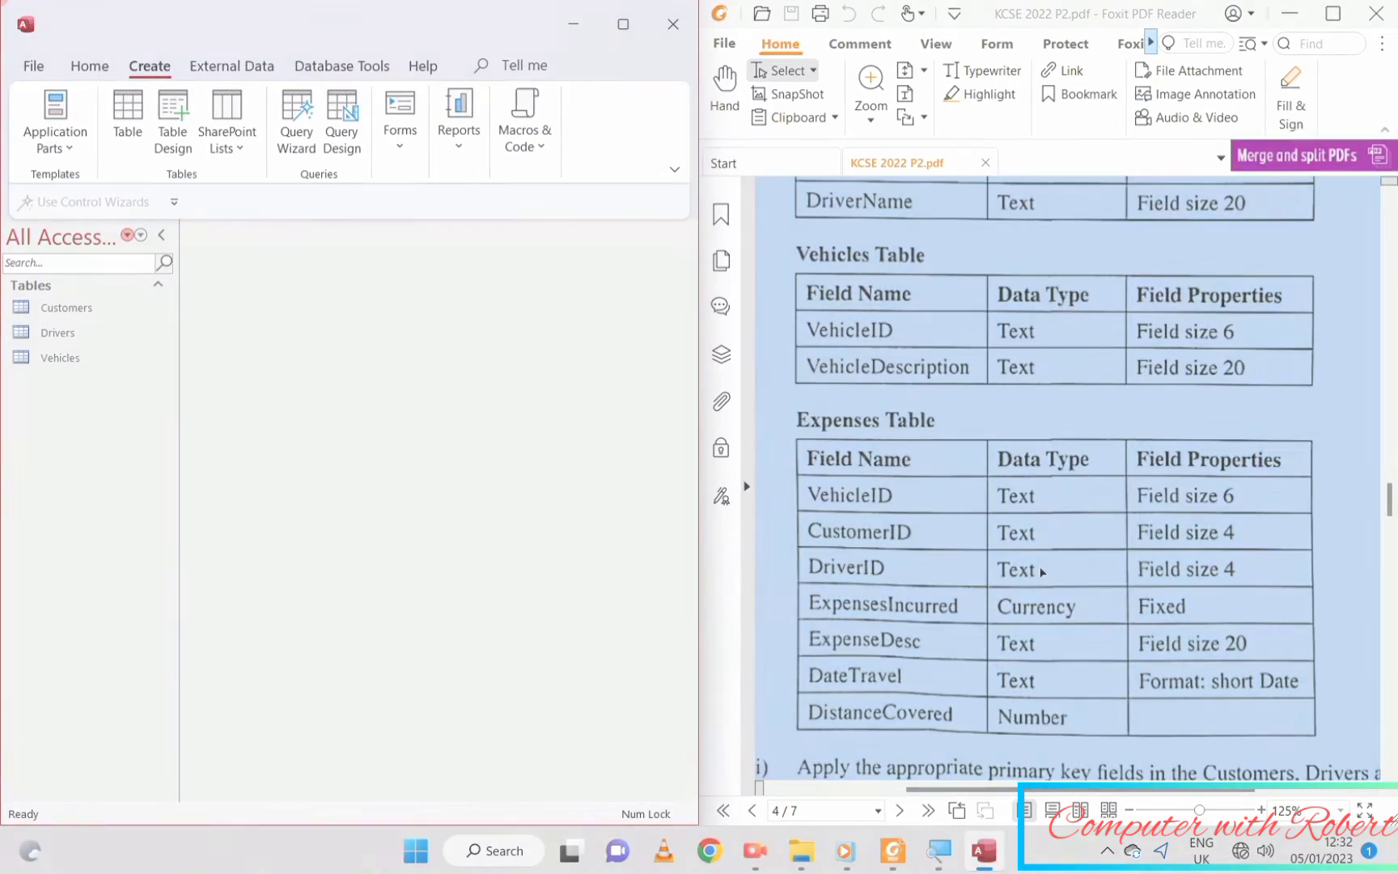
left_click(172, 121)
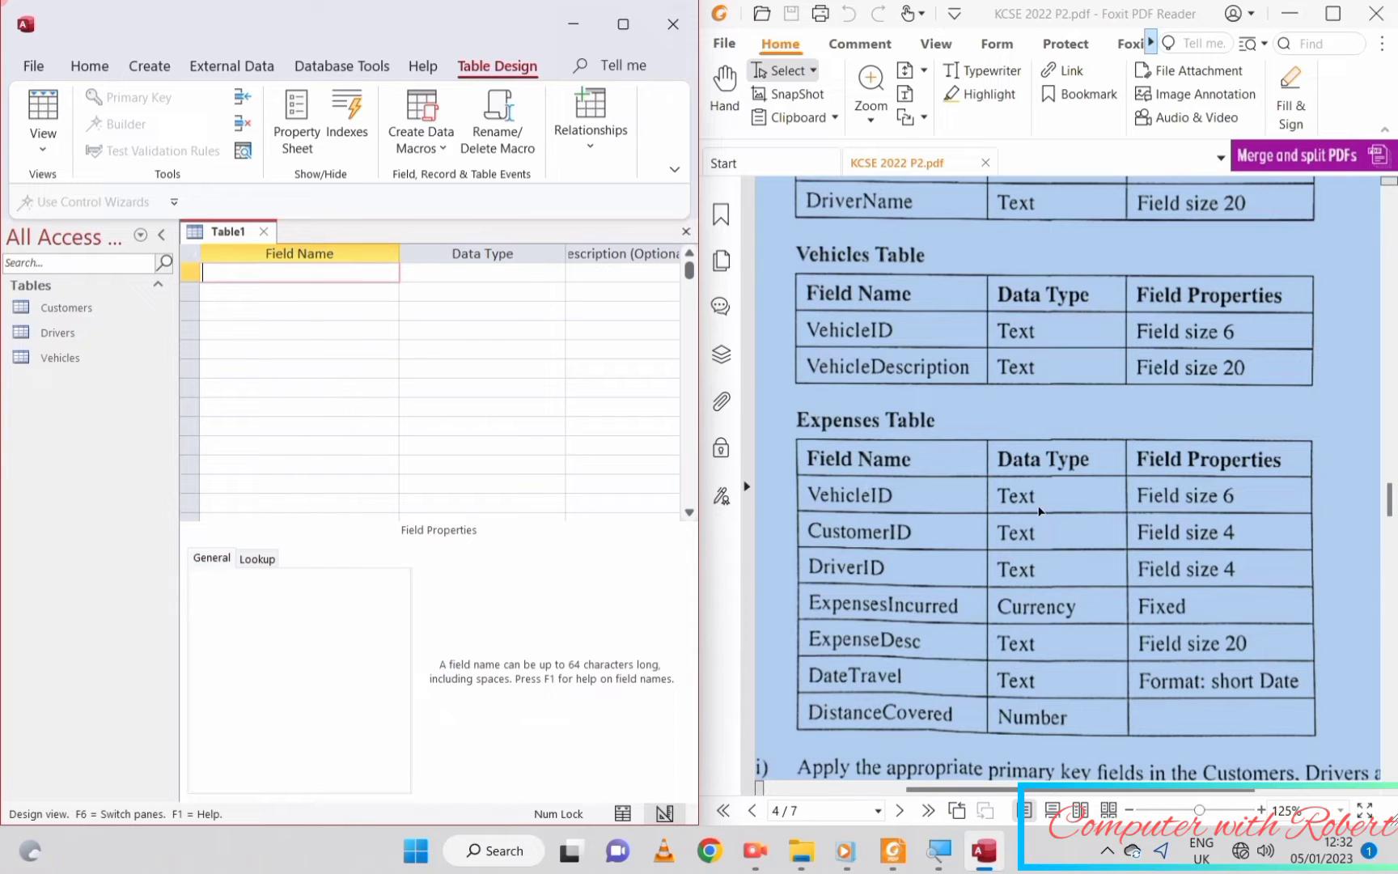
left_click(880, 508)
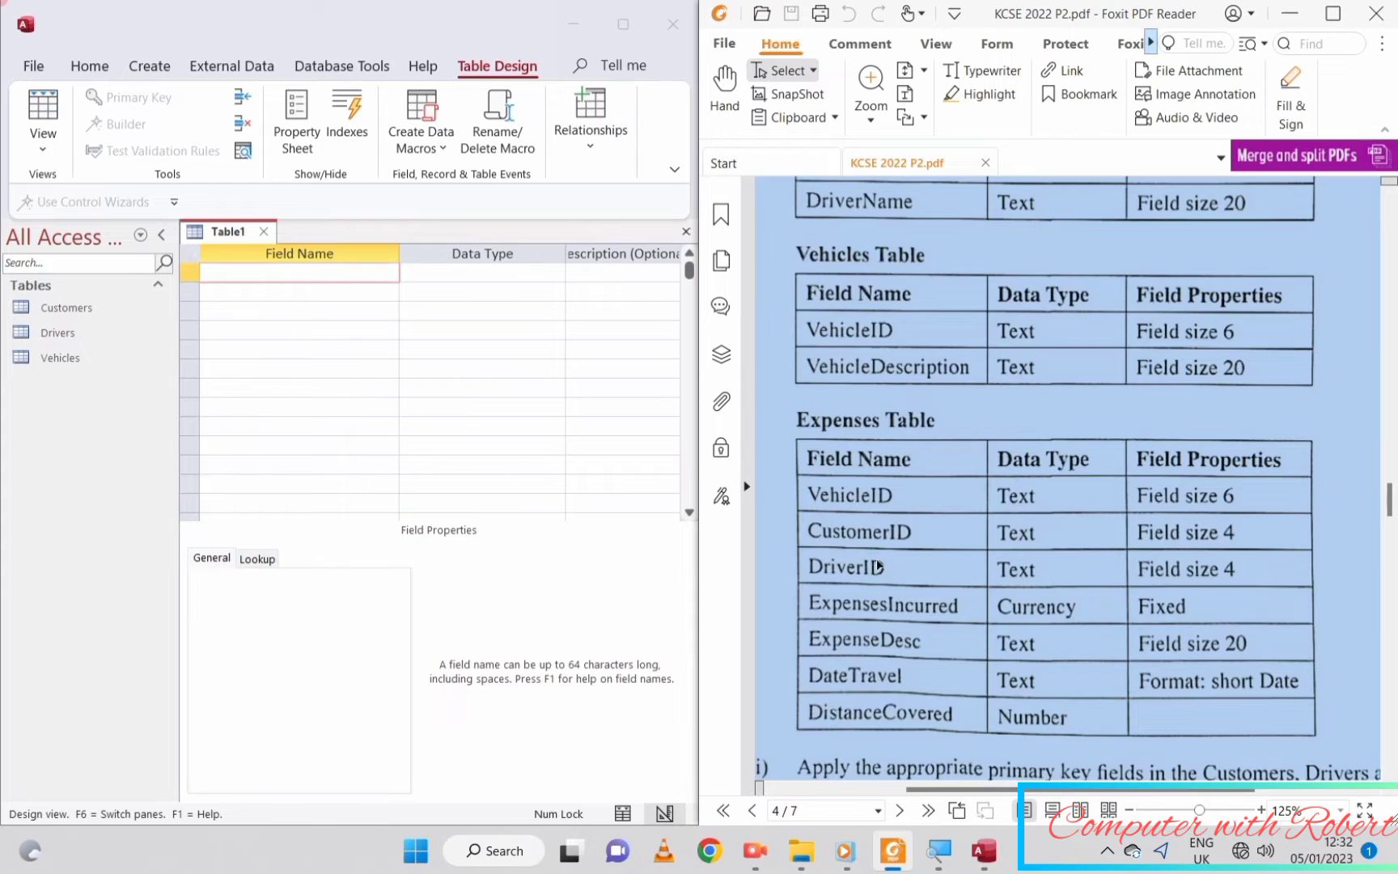
left_click(878, 568)
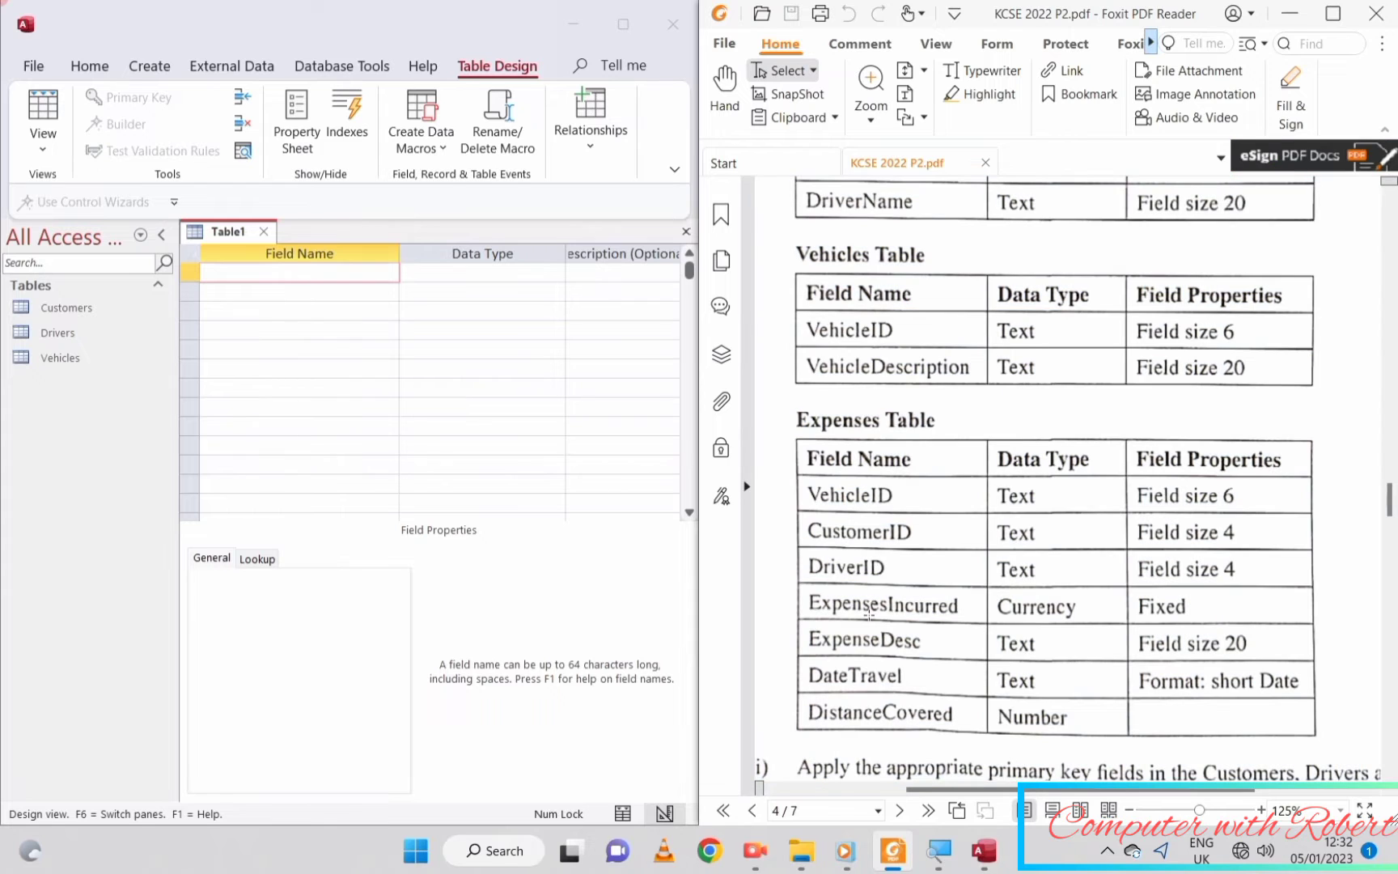
left_click(225, 272)
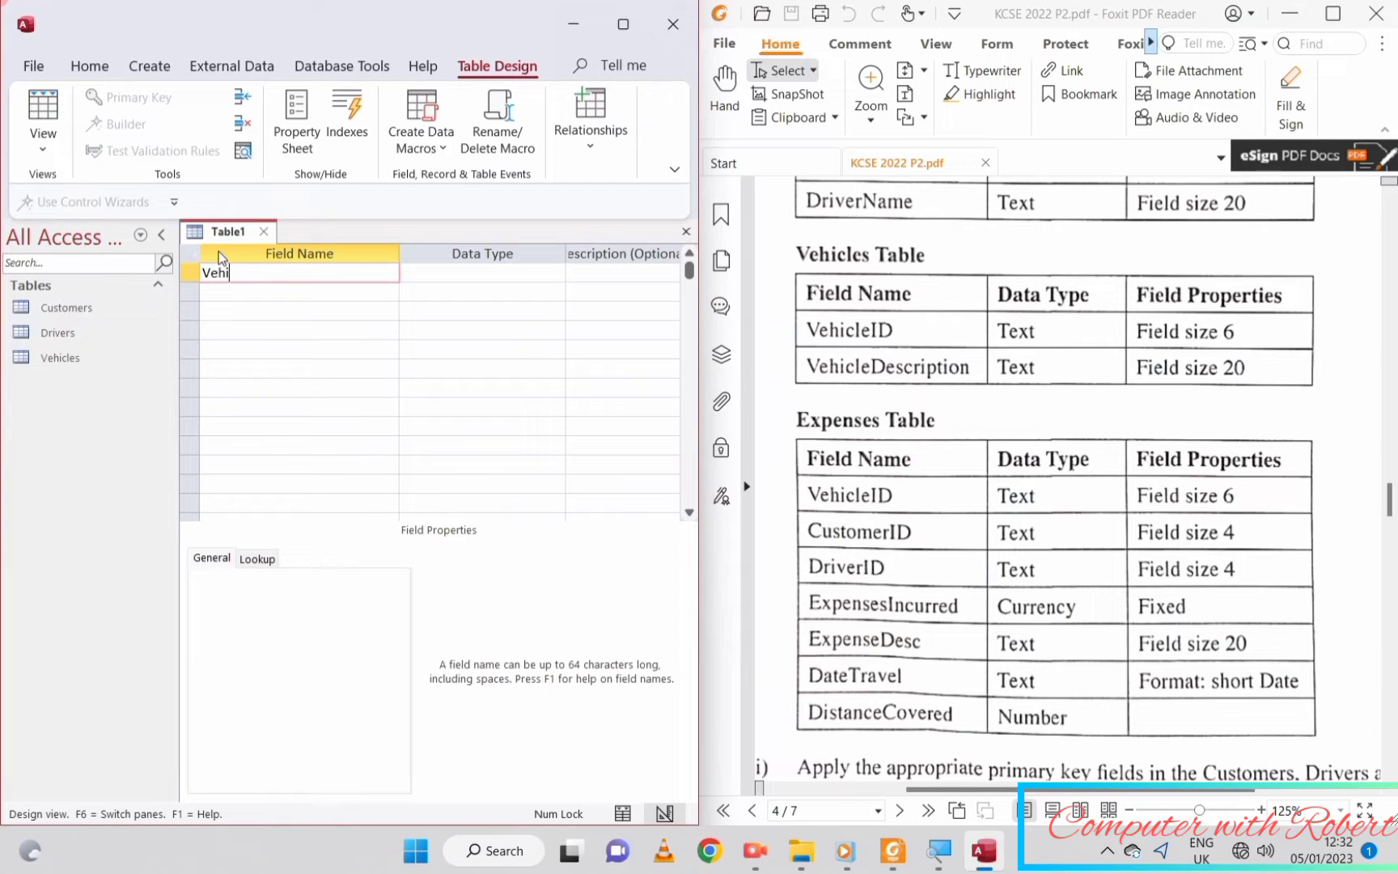
type("VehicleI")
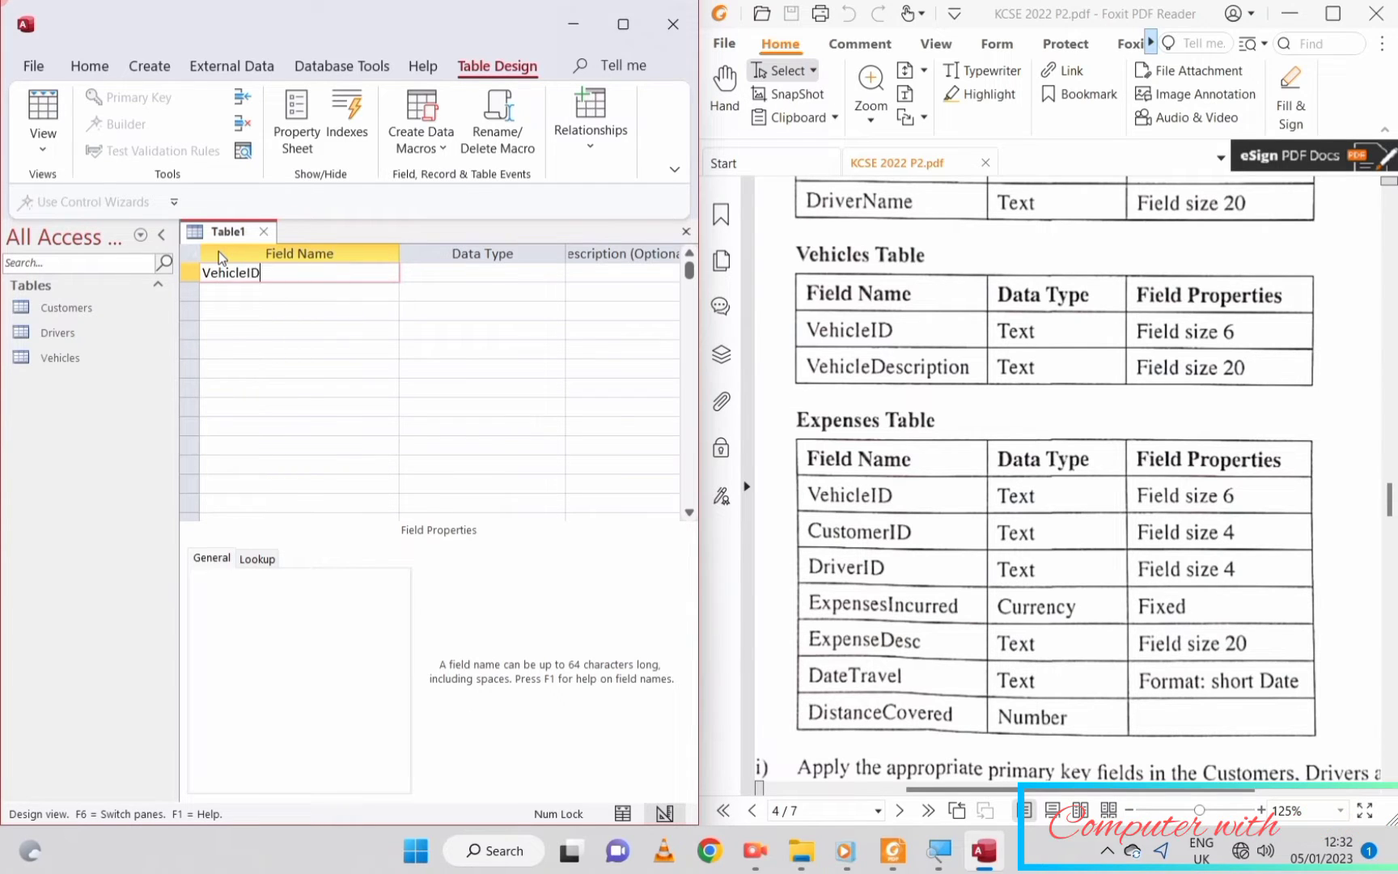
type("D")
key("Tab")
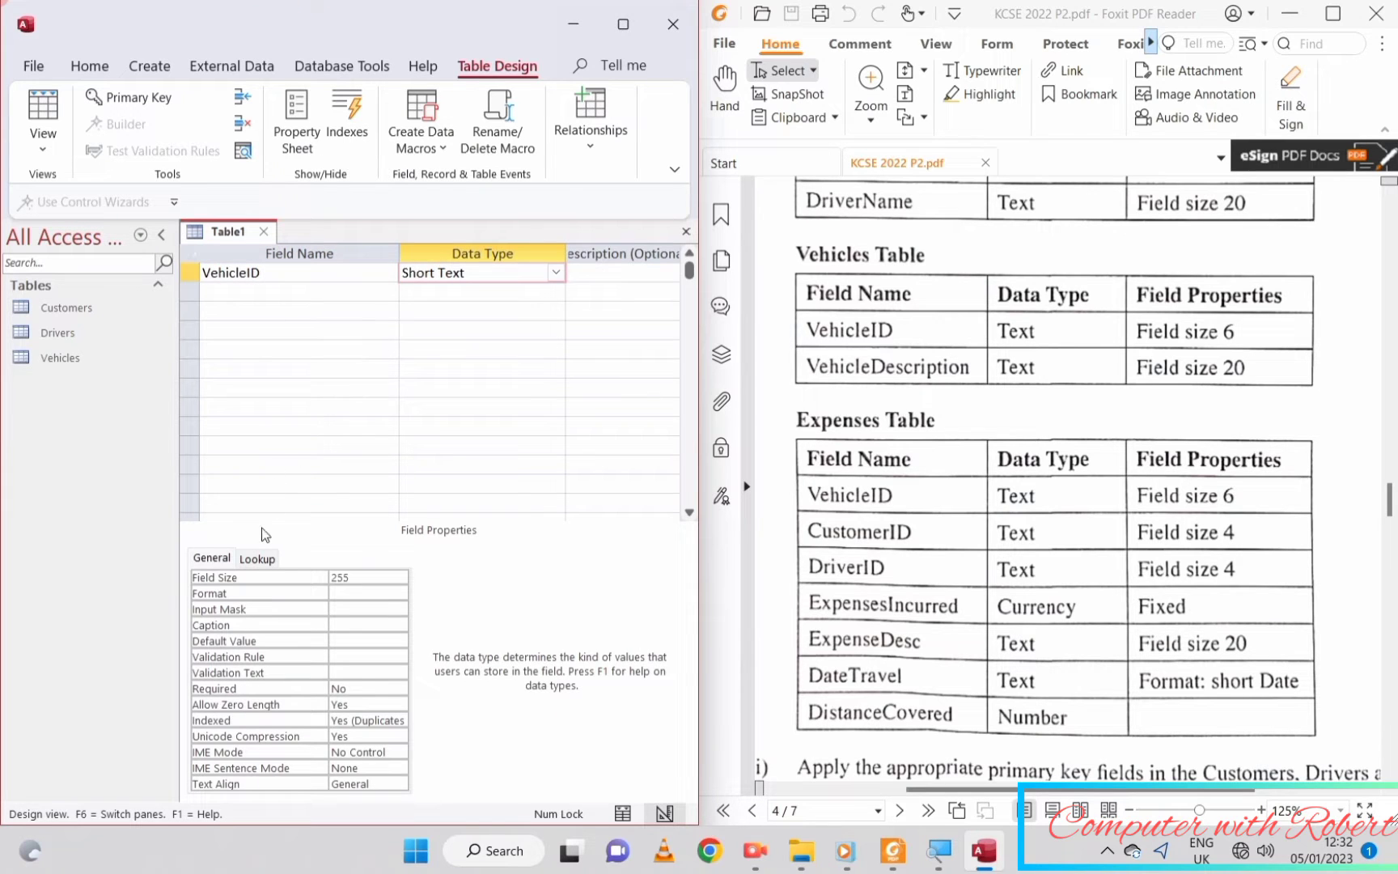
- Start the Lookup Wizard for the VehicleID field and have it get its values from the Vehicles table
left_click(253, 558)
left_click(212, 558)
left_click(555, 272)
left_click(465, 546)
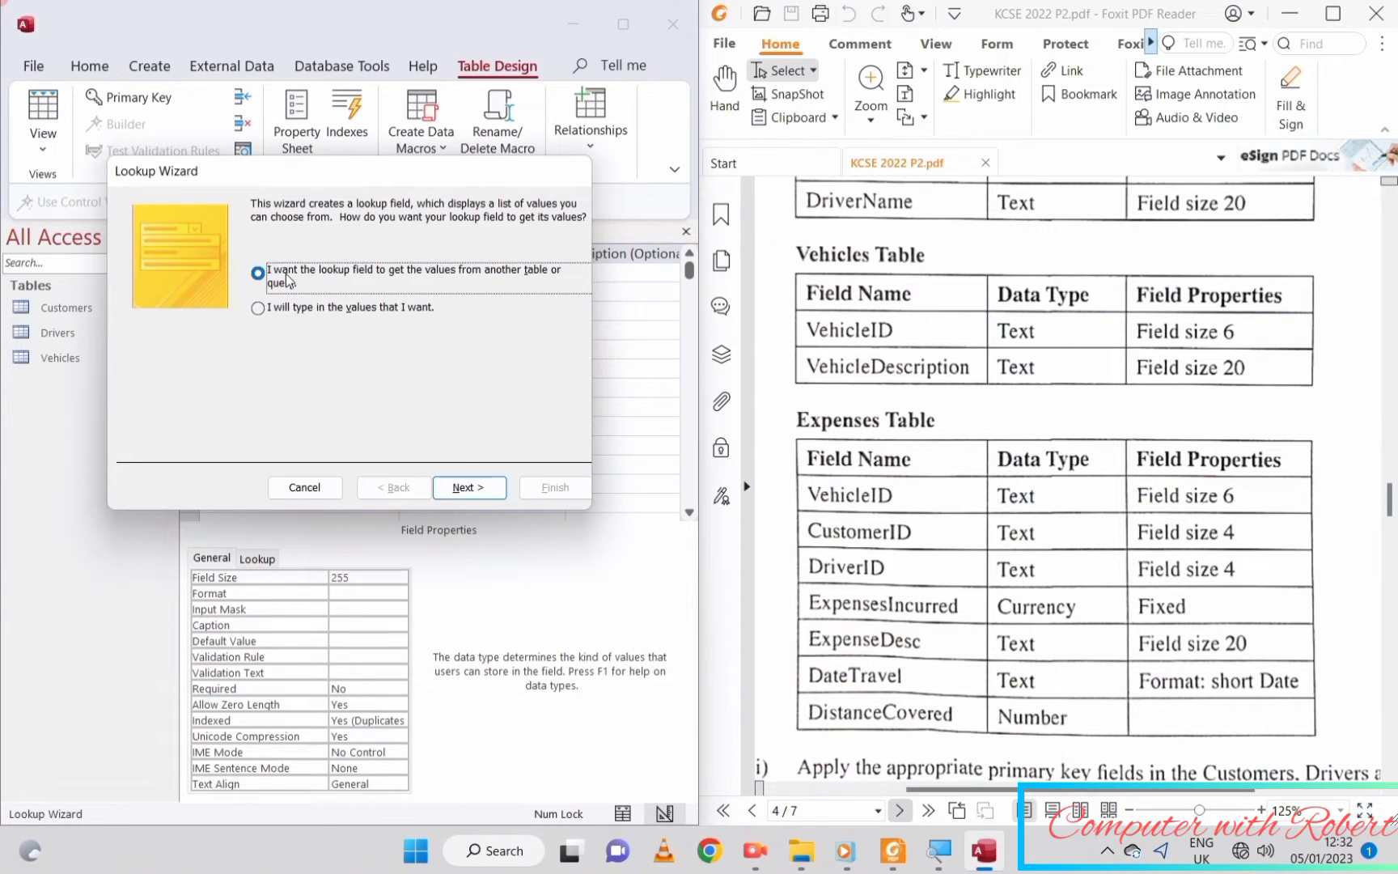
left_click(467, 488)
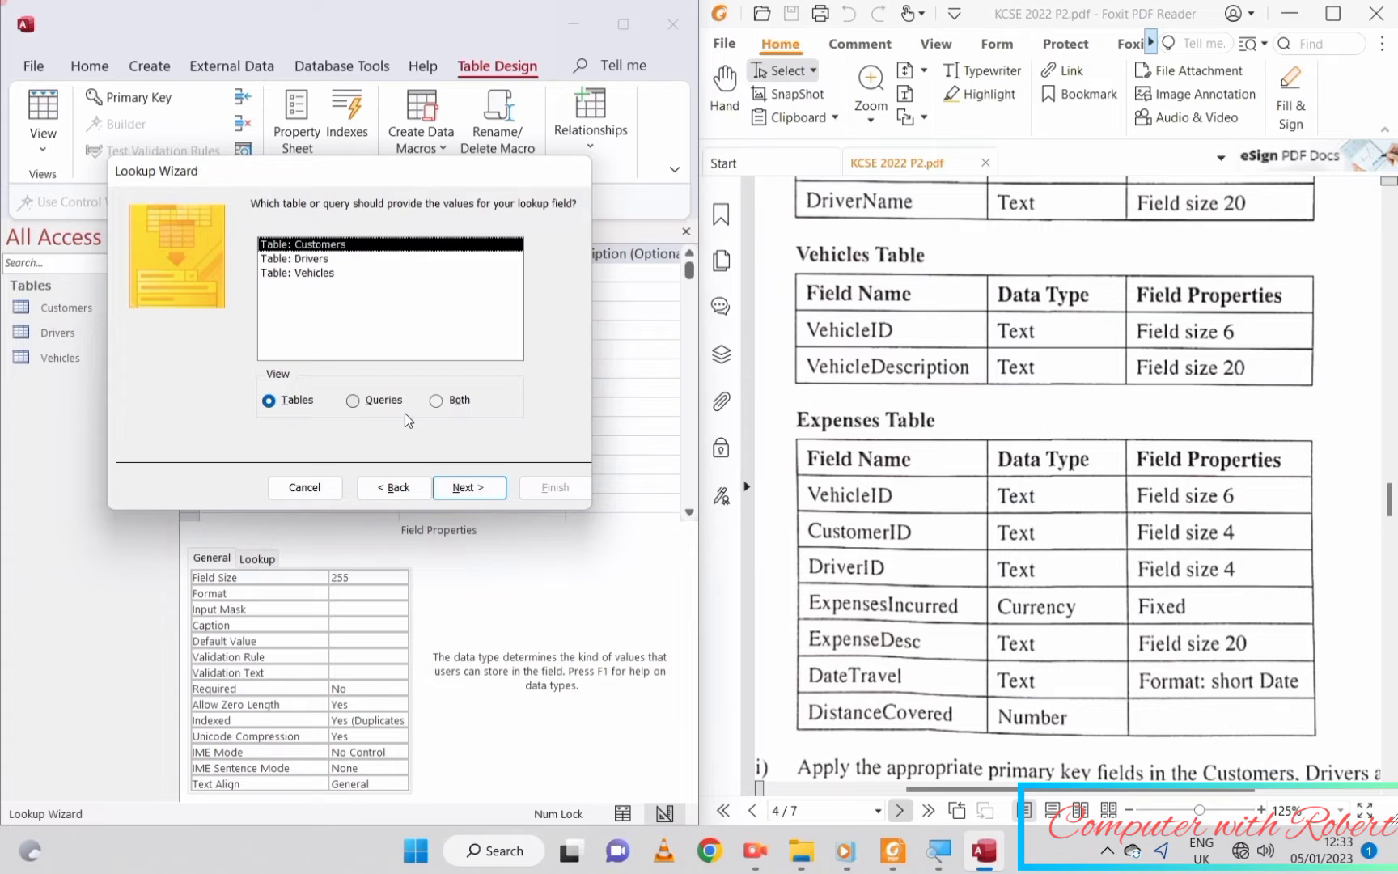
left_click(320, 273)
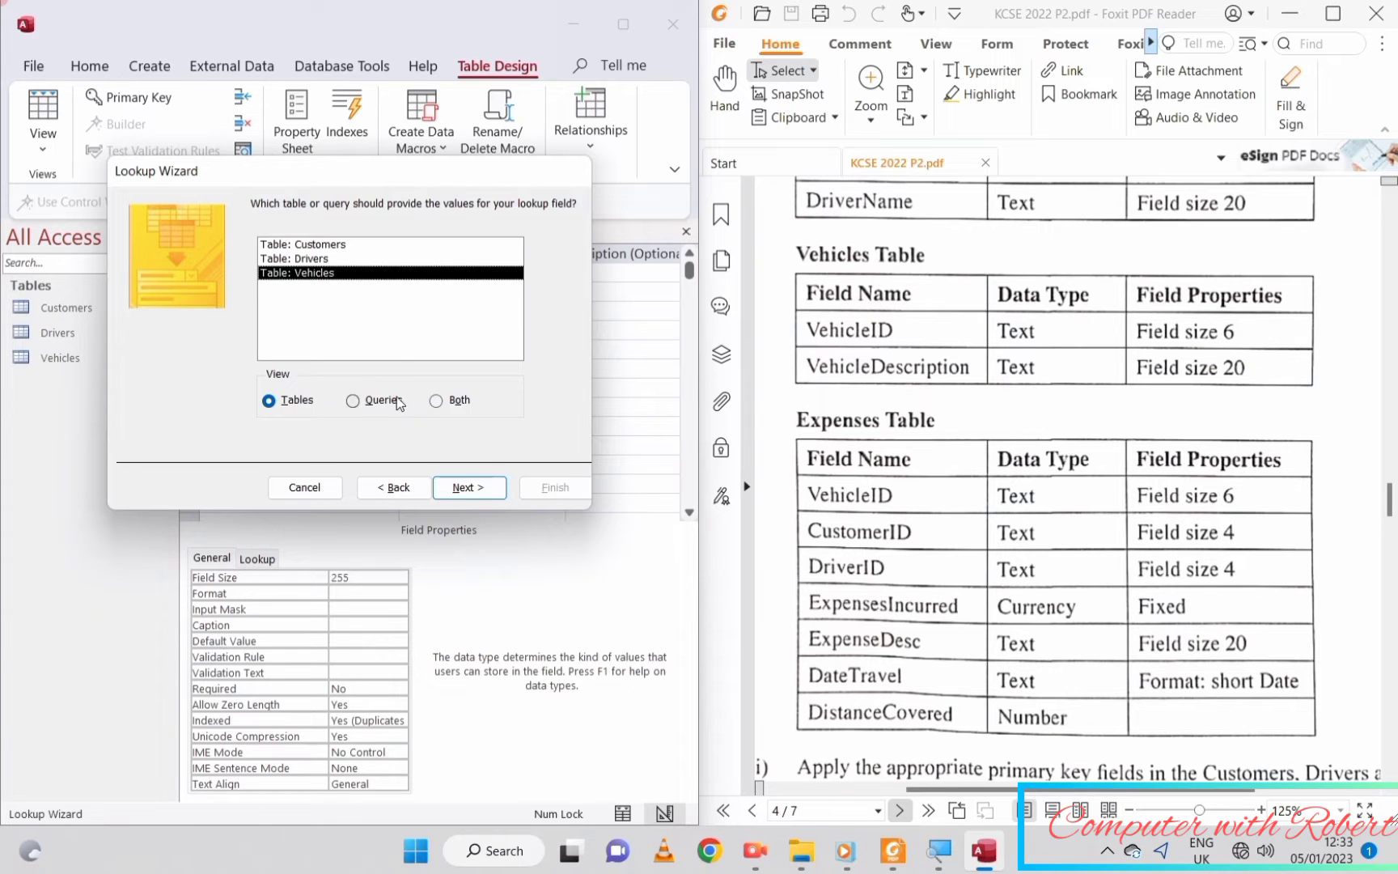
left_click(458, 491)
- Include VehicleID and VehicleDescription in the lookup unsorted, with the key column shown and VehicleID as the stored value
left_click(322, 377)
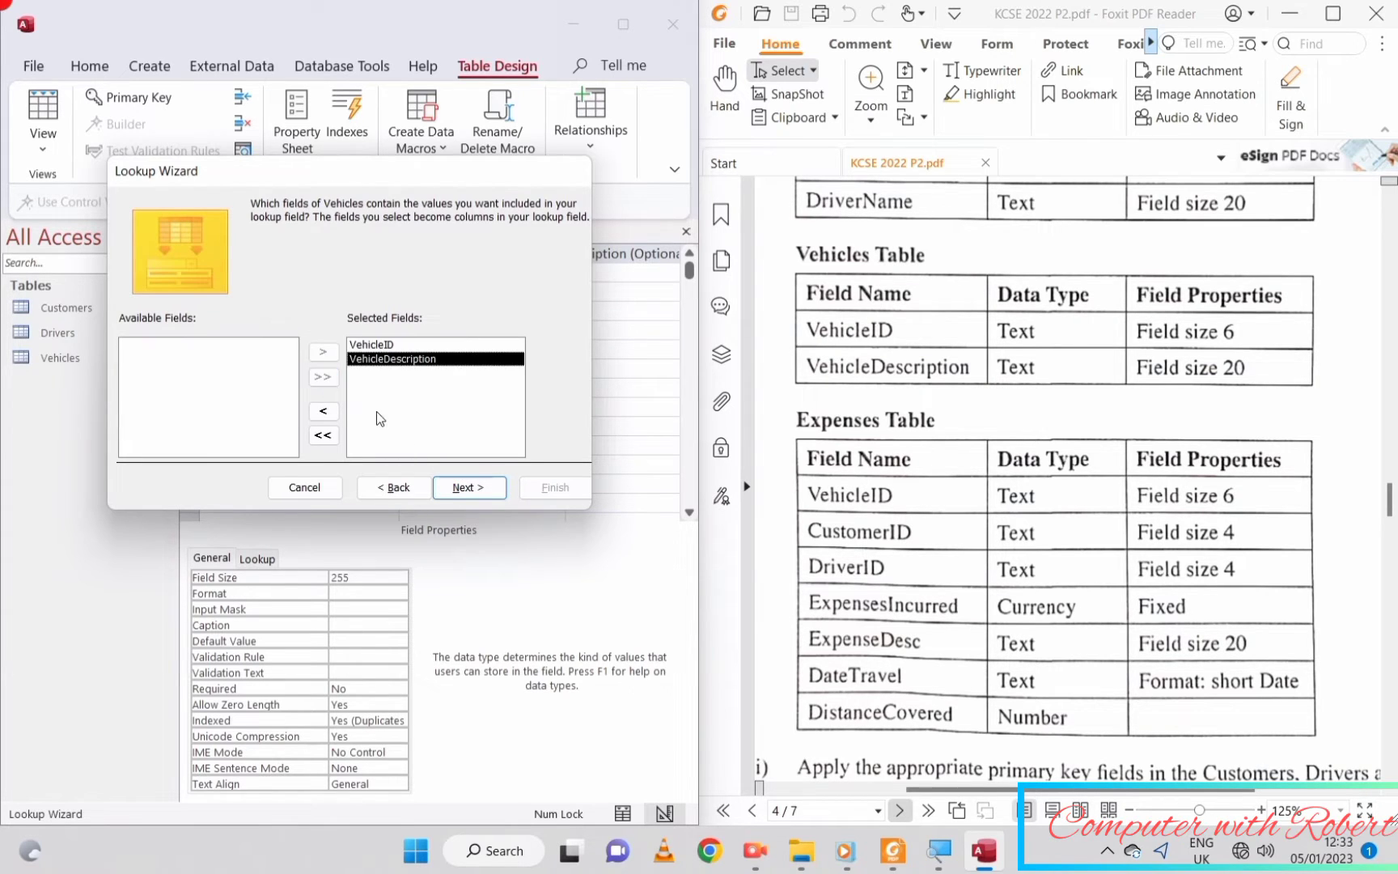
left_click(462, 489)
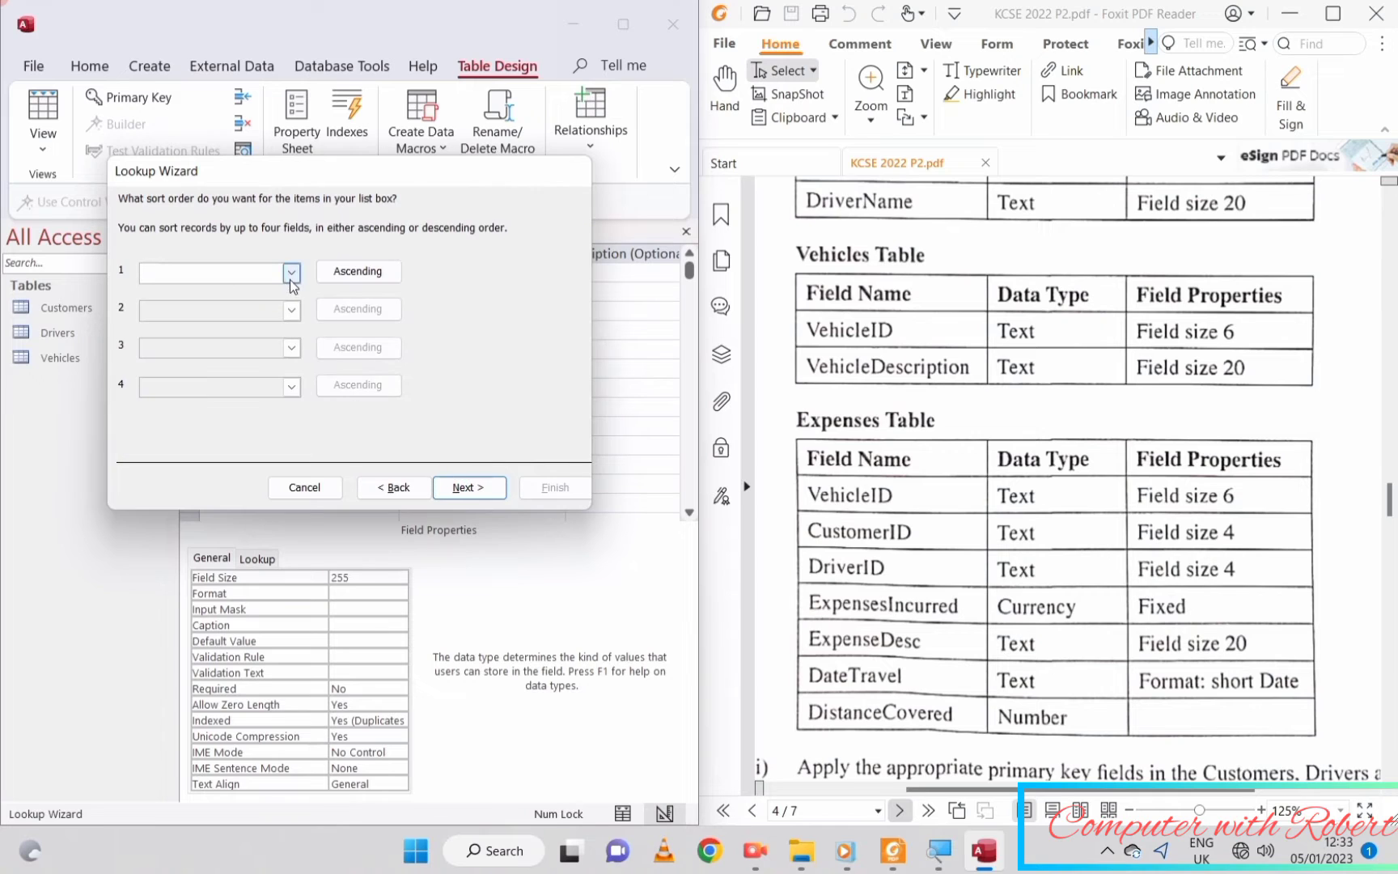
left_click(469, 488)
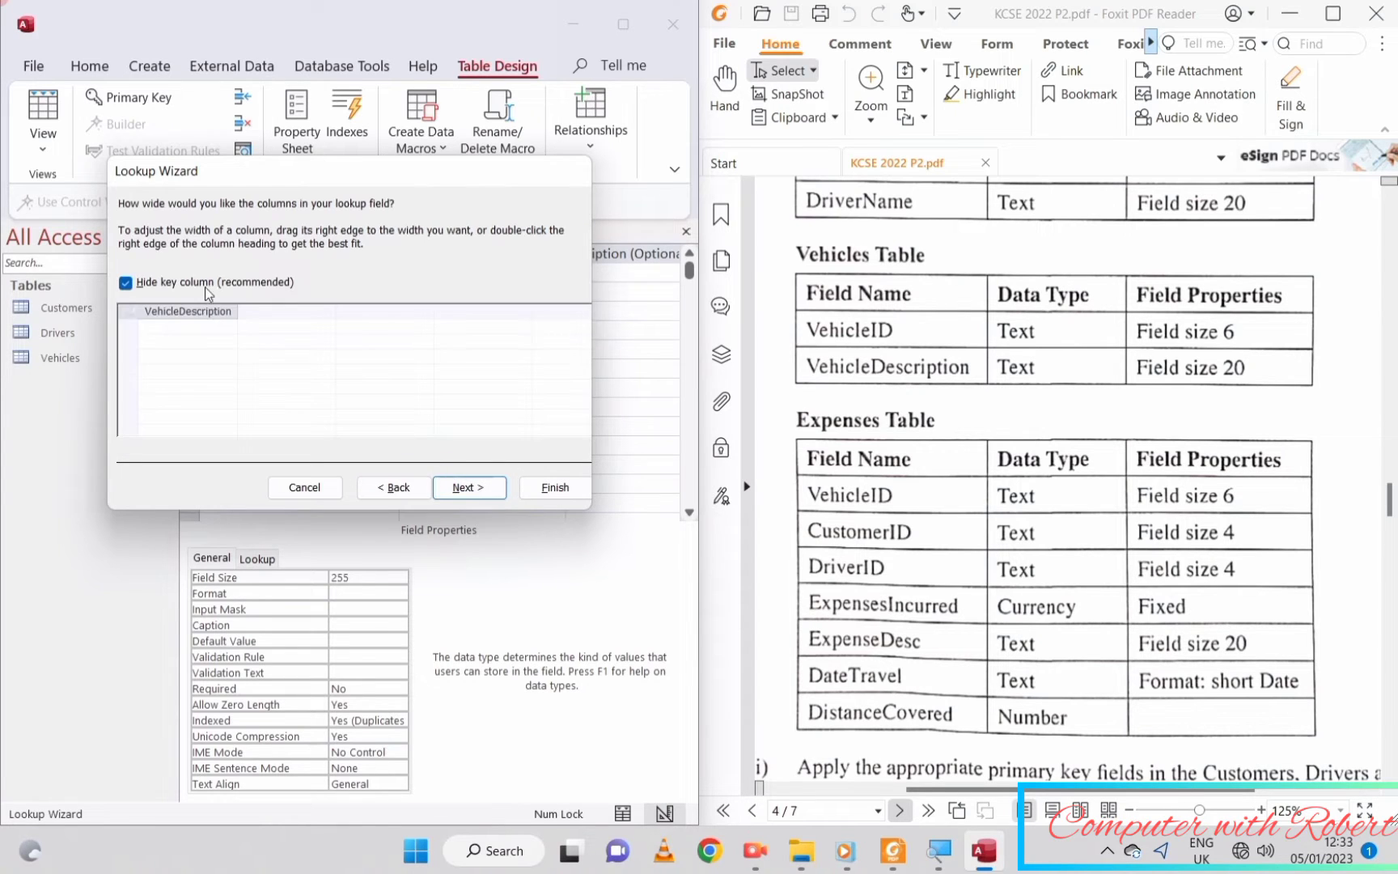
left_click(181, 281)
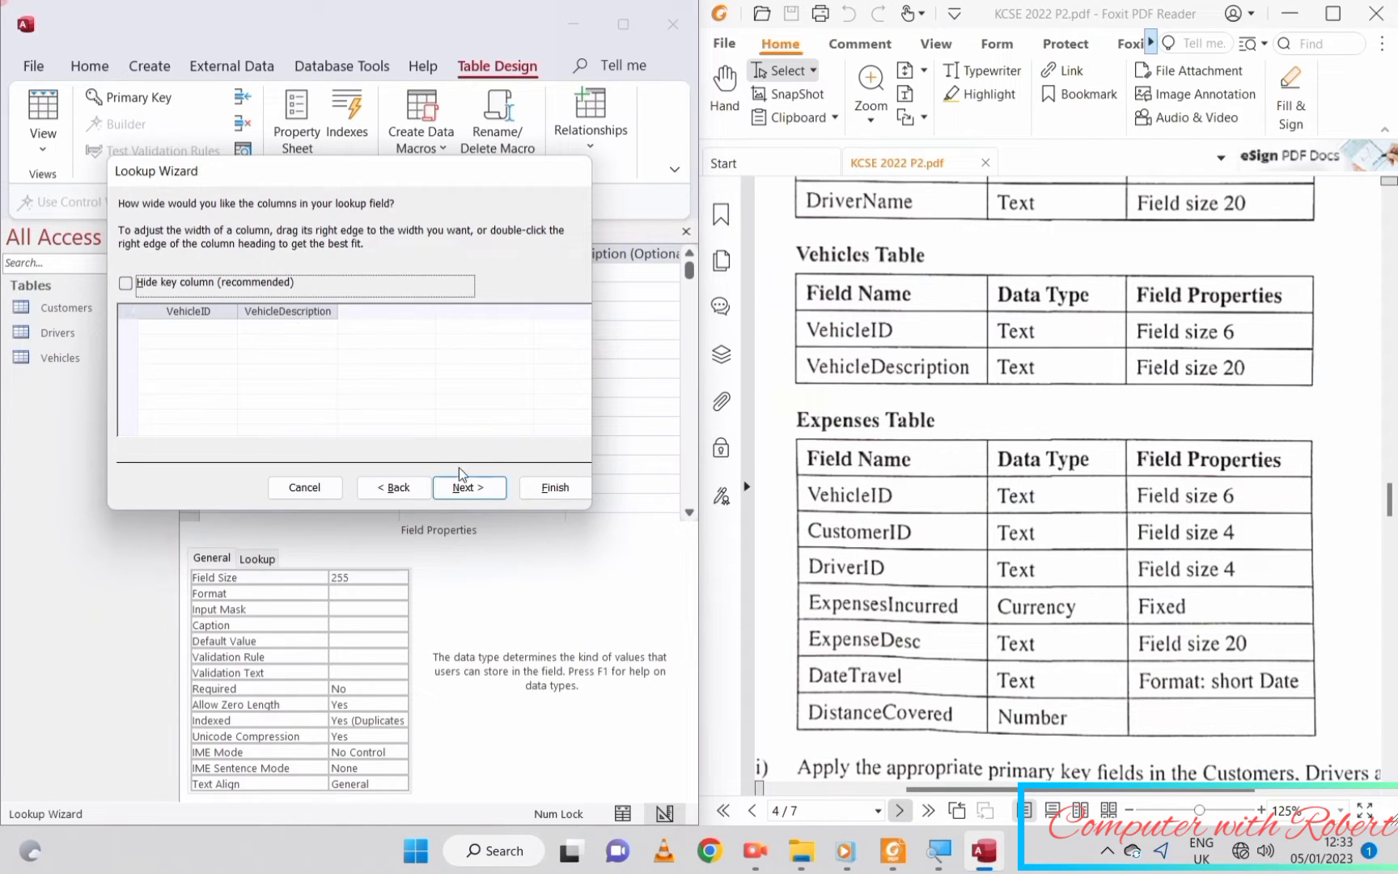
left_click(470, 488)
left_click(469, 488)
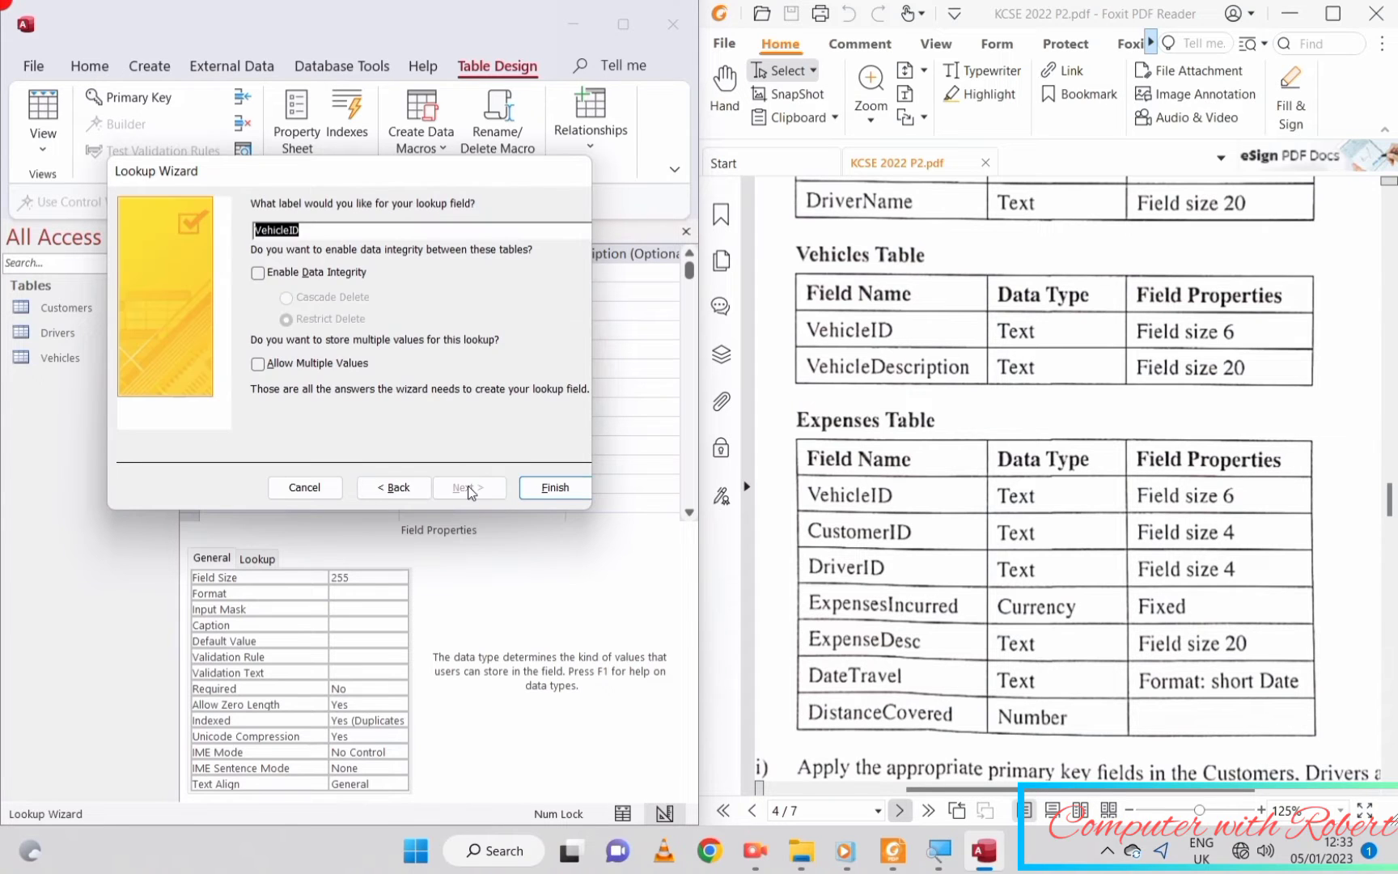
- Enable data integrity with Restrict Delete for the VehicleID lookup, then finish the wizard and agree to save the table
left_click(350, 276)
left_click(555, 487)
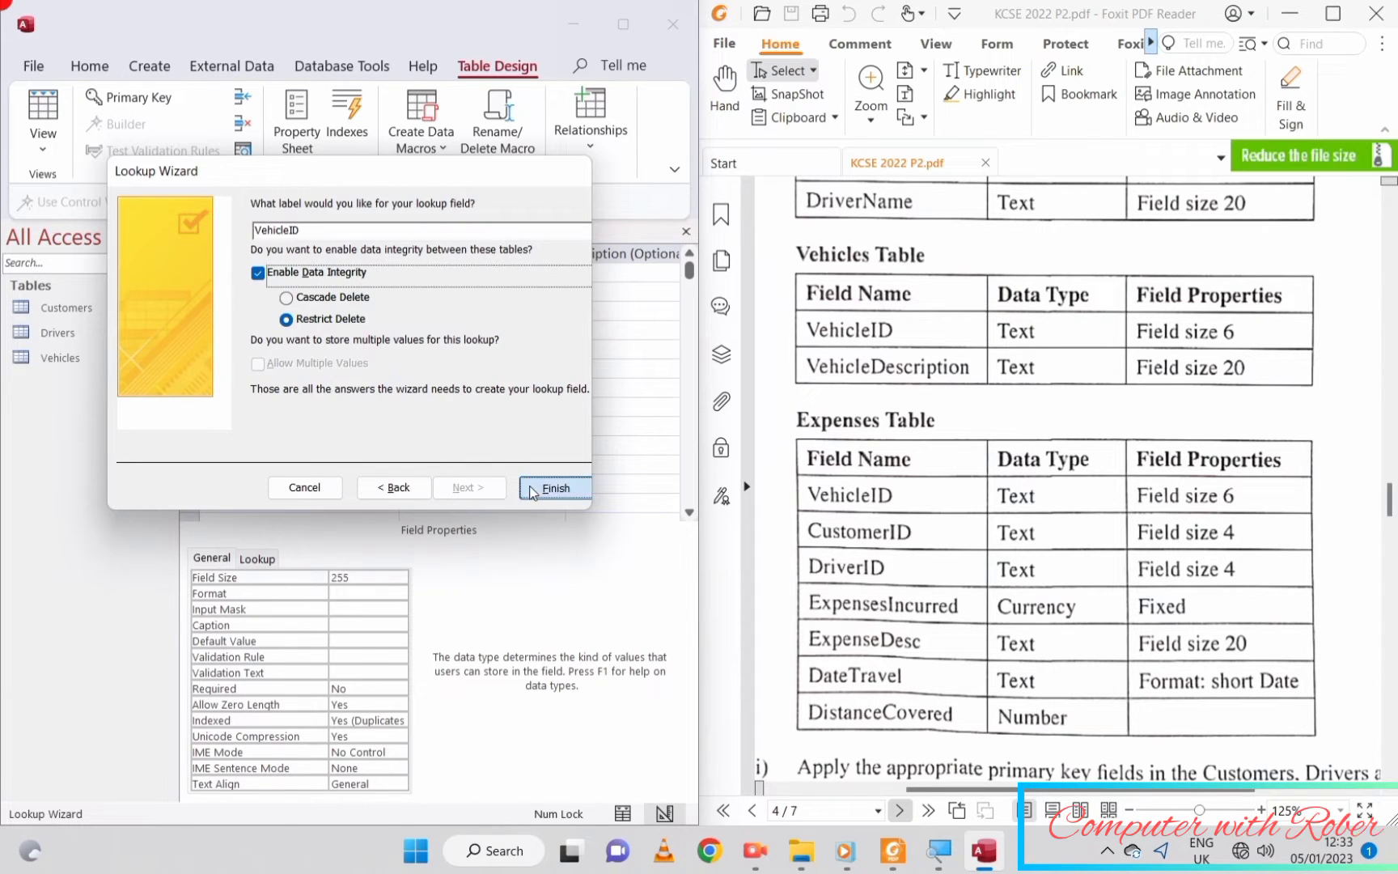
left_click(645, 486)
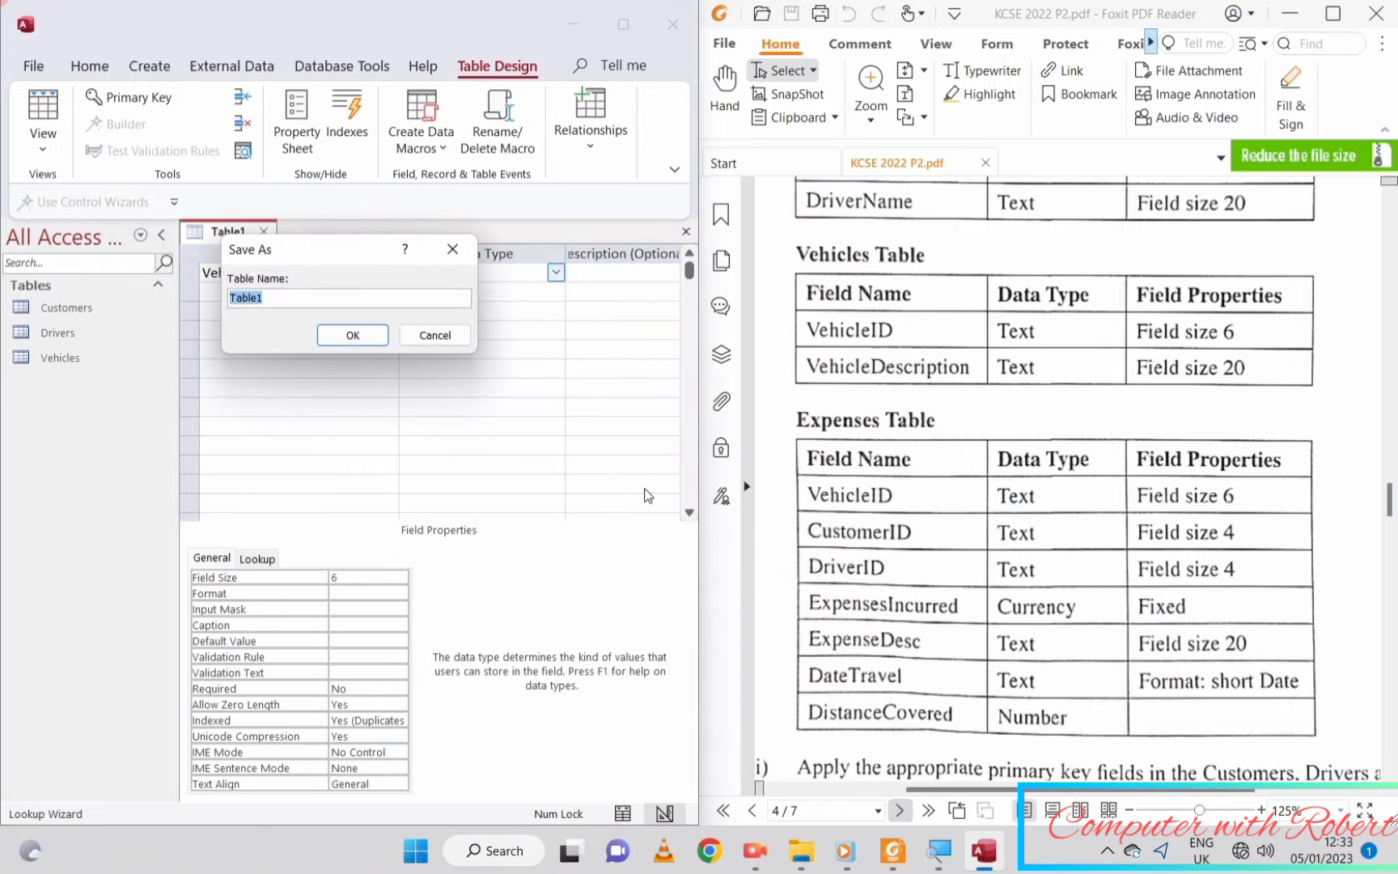
- Save the table as Expenses and have a primary key created automatically
type("Expenses Tabl")
key("BackSpace")
key("BackSpace")
key("BackSpace")
key("BackSpace")
key("BackSpace")
key("Return")
key("Return")
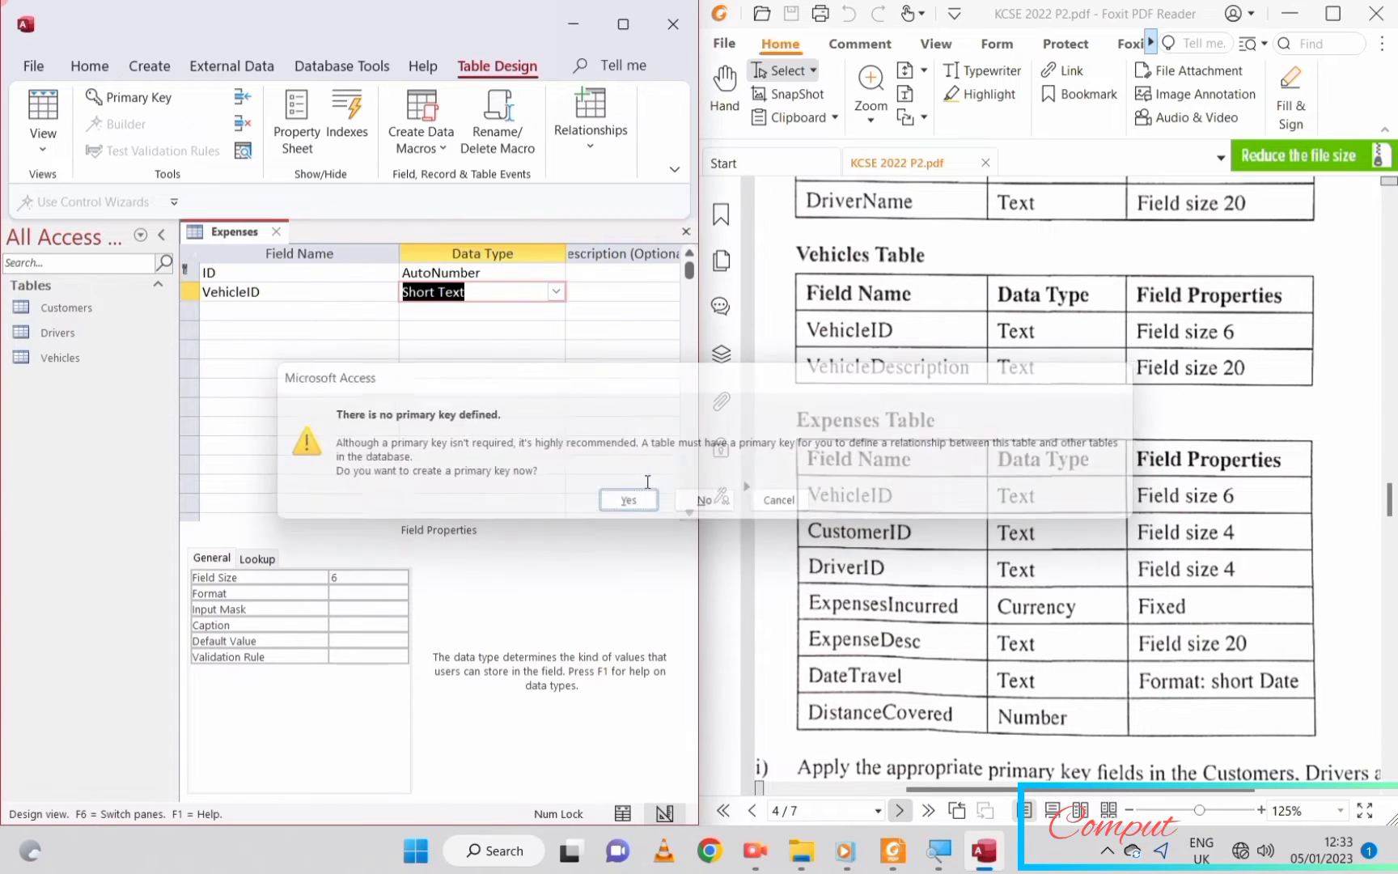
- Add a CustomerID field with Short Text type below VehicleID in the Expenses table
left_click(338, 275)
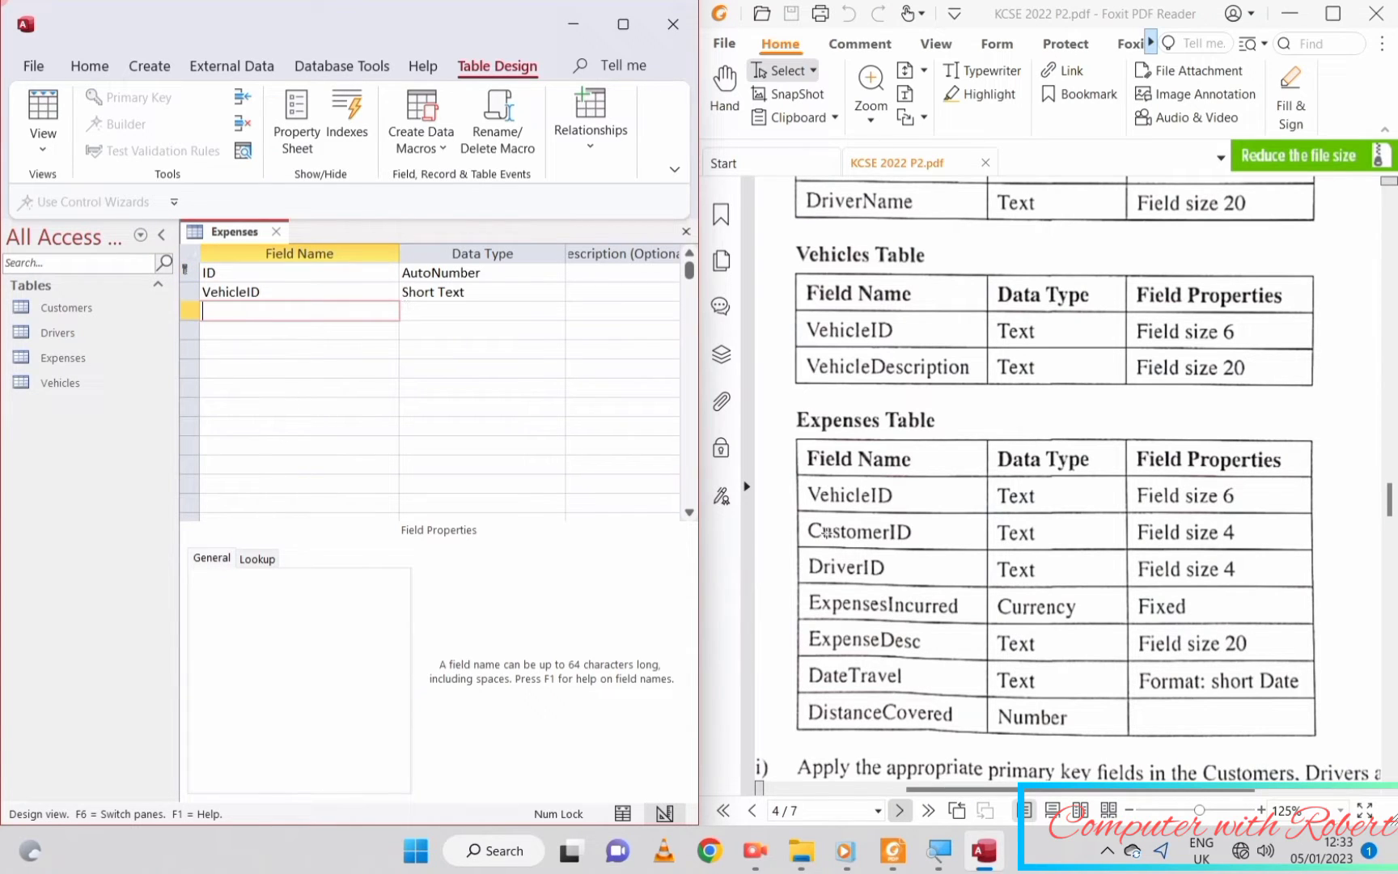
type("CustomerO")
key("BackSpace")
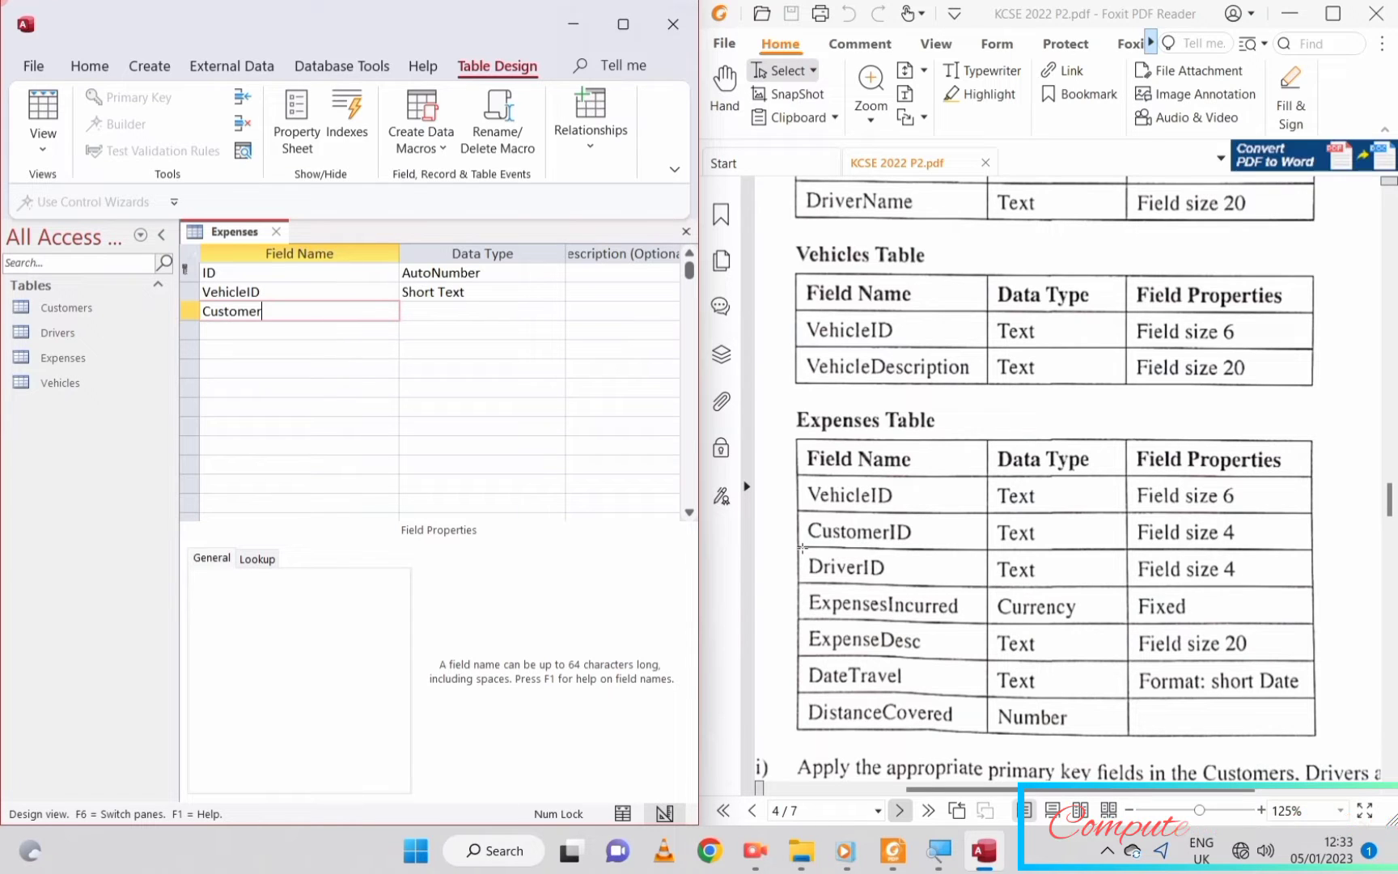
type("ID")
key("Tab")
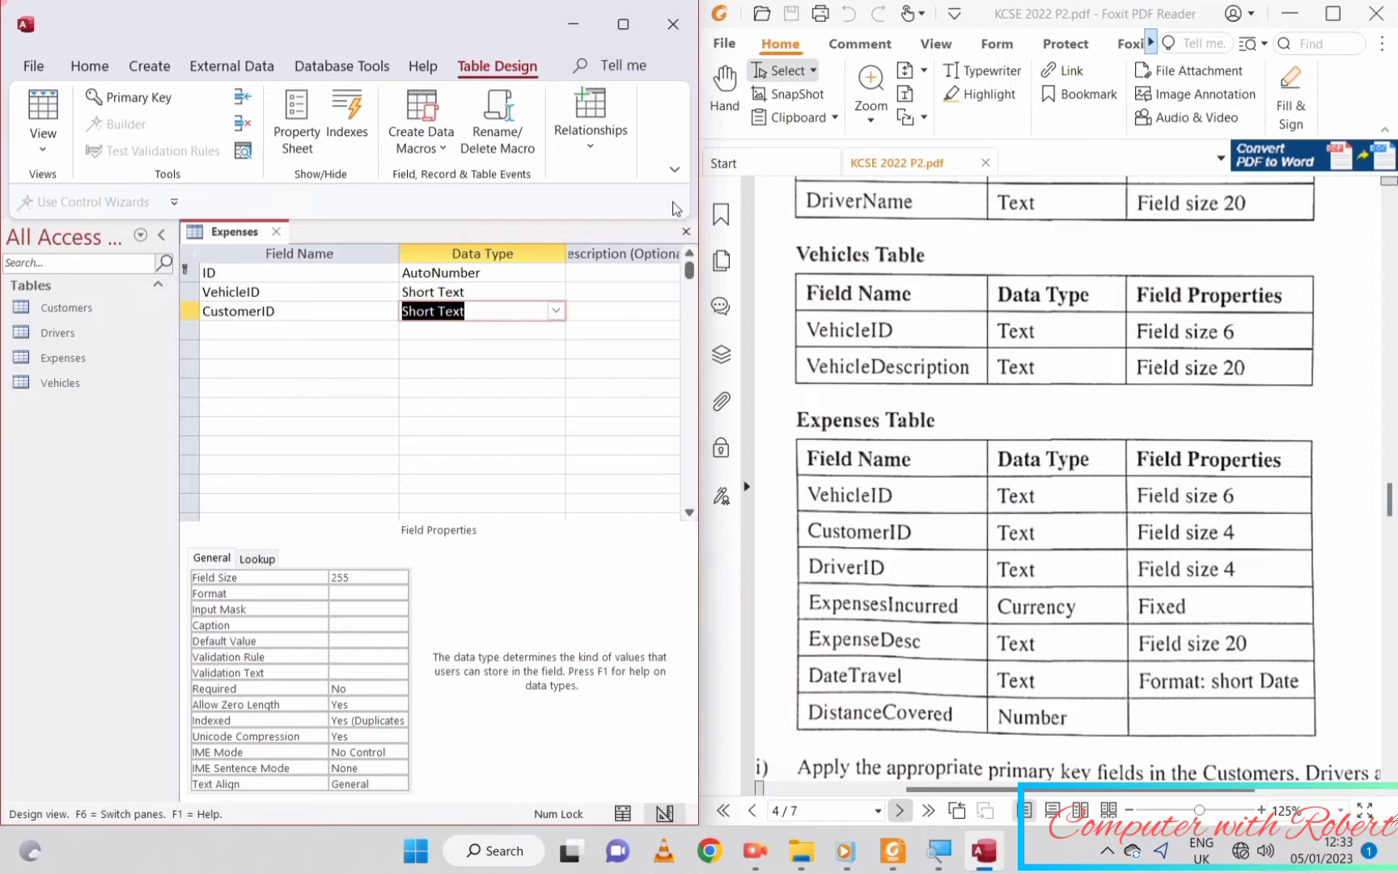
- Check the field size property of VehicleID in the Expenses table
left_click(556, 312)
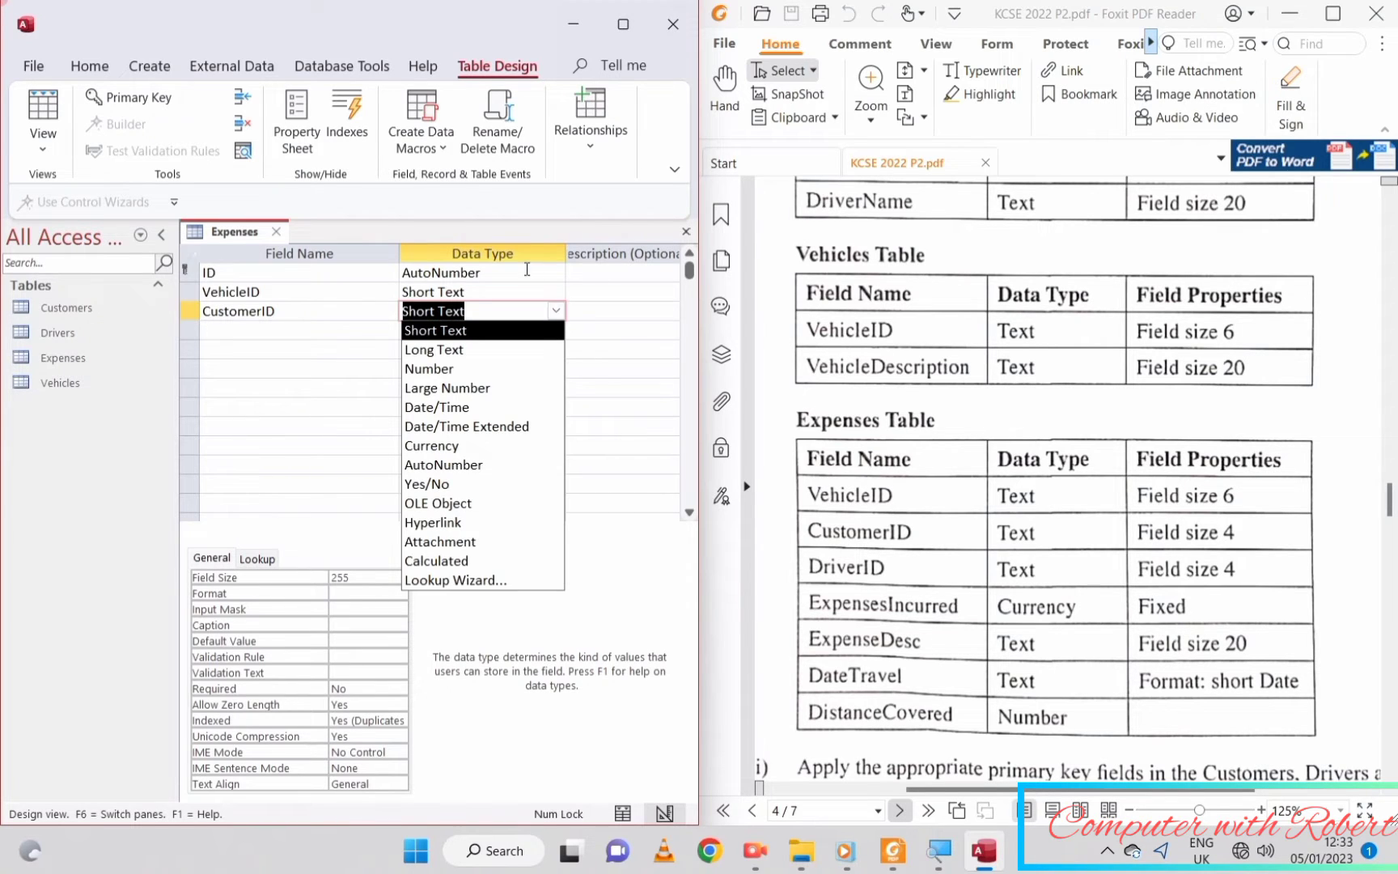
left_click(514, 291)
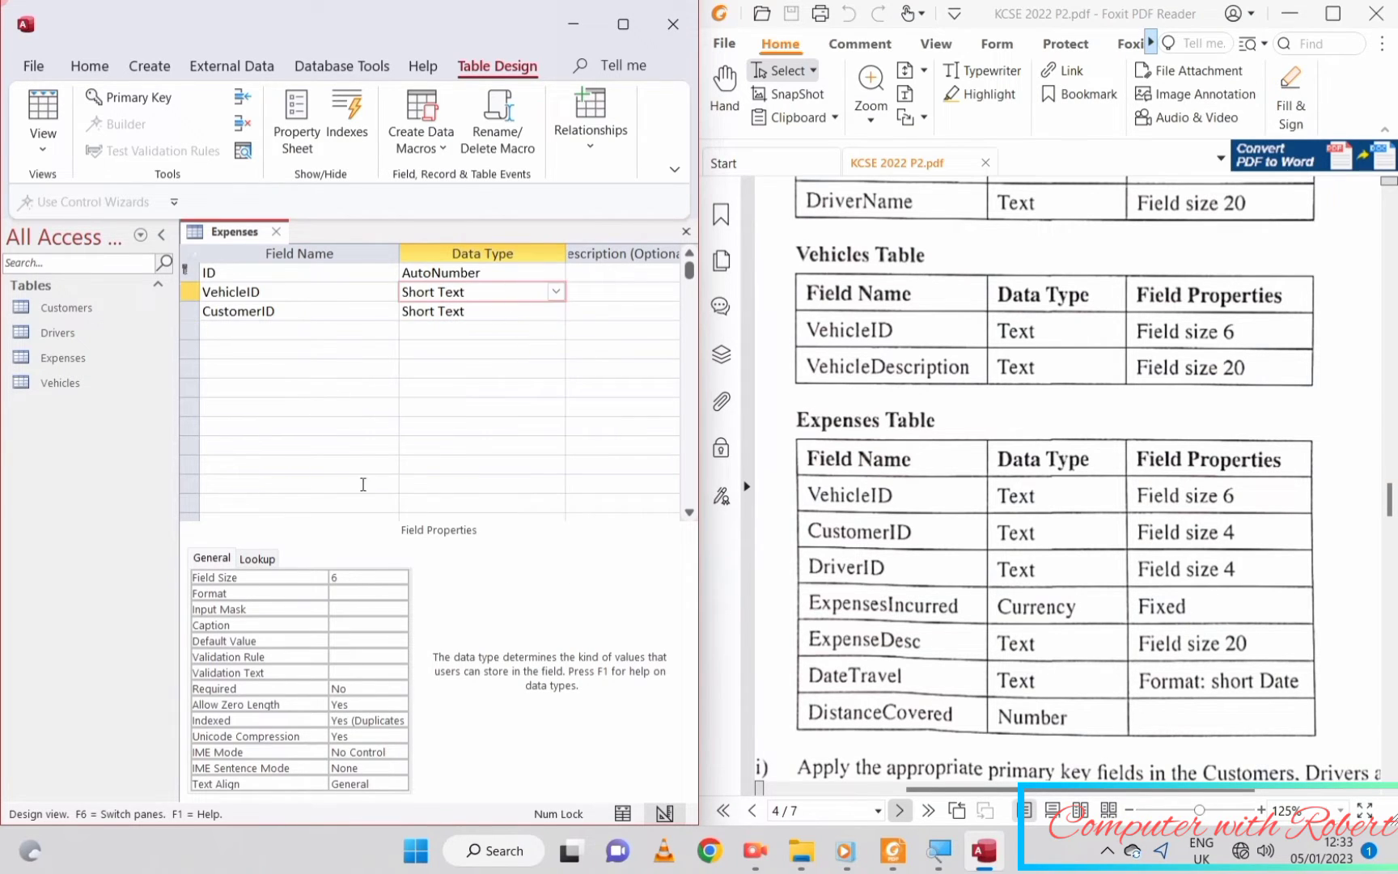
double_click(345, 579)
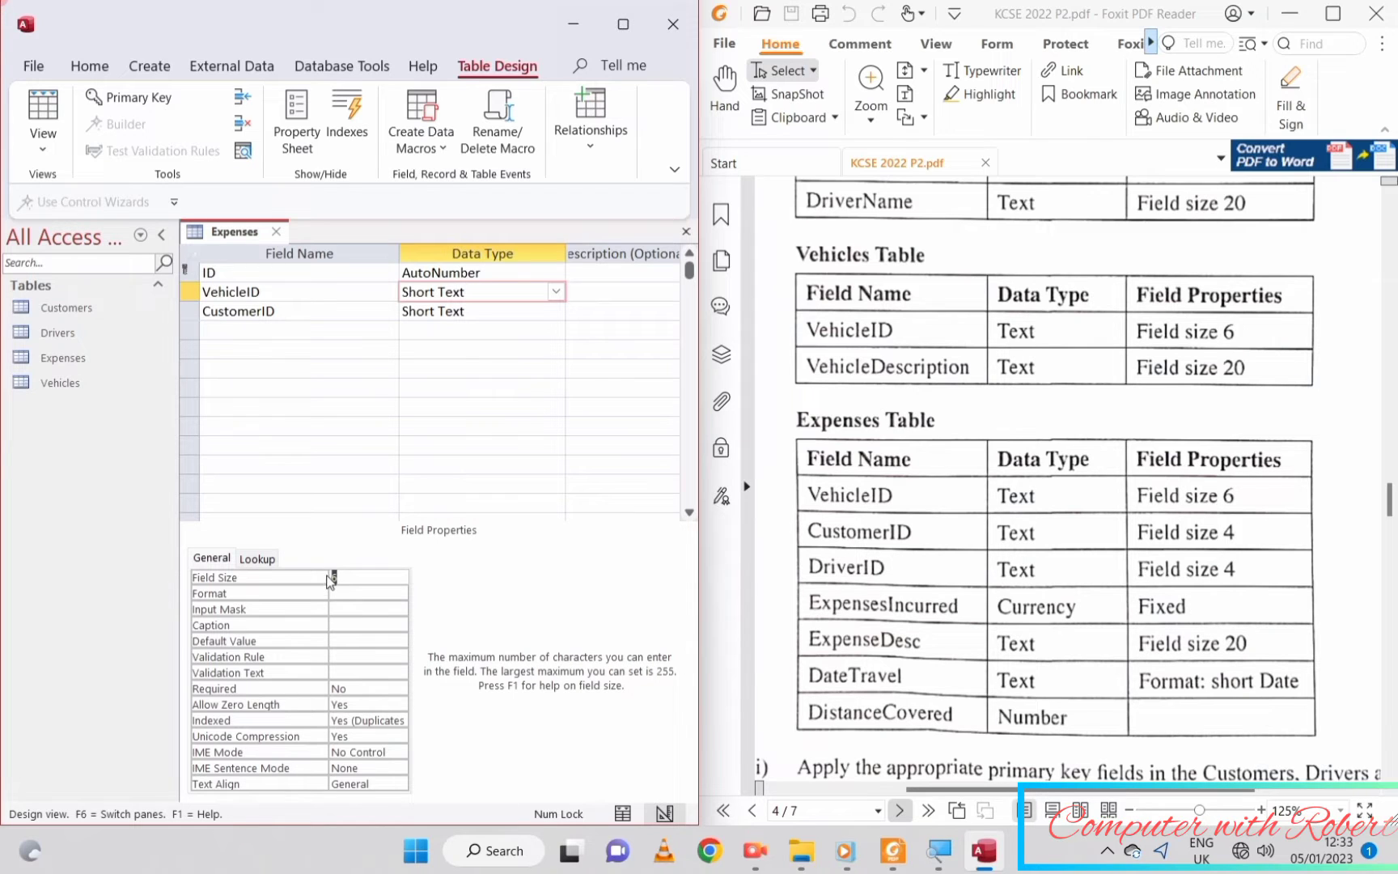
- Start the Lookup Wizard for the CustomerID field and have it get its values from the Customers table
left_click(533, 313)
left_click(556, 311)
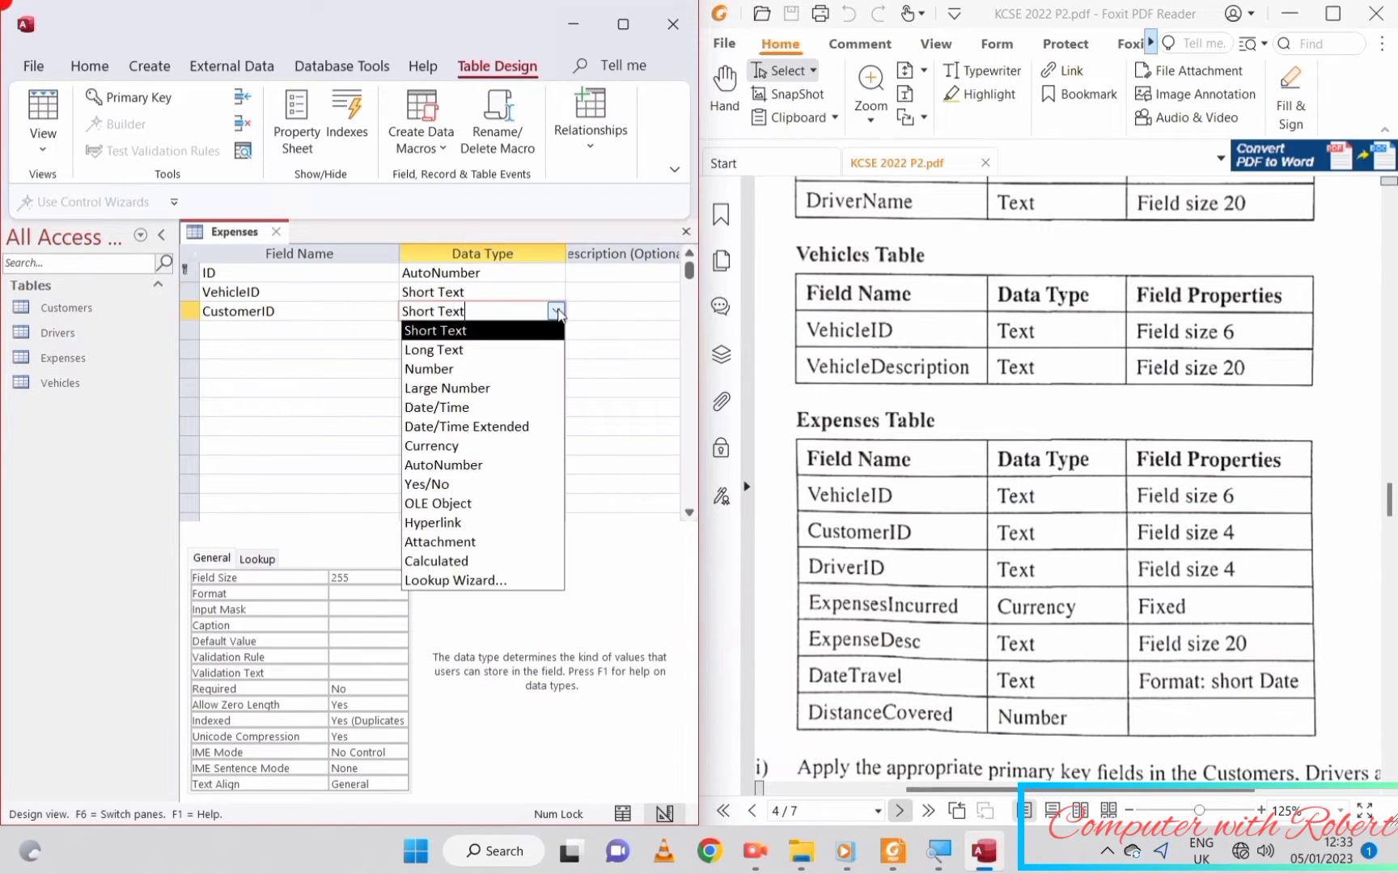
left_click(455, 580)
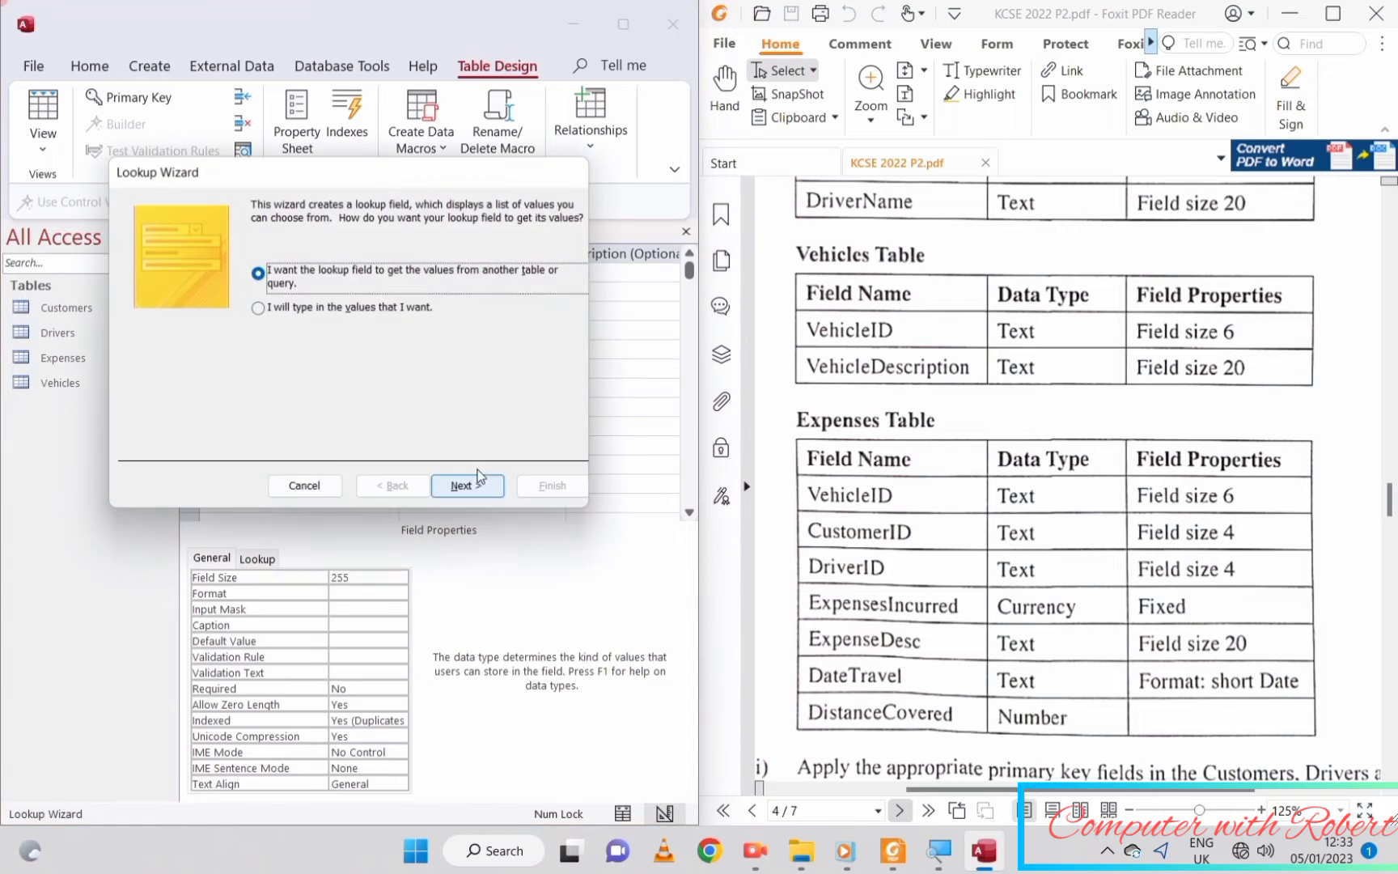
left_click(469, 487)
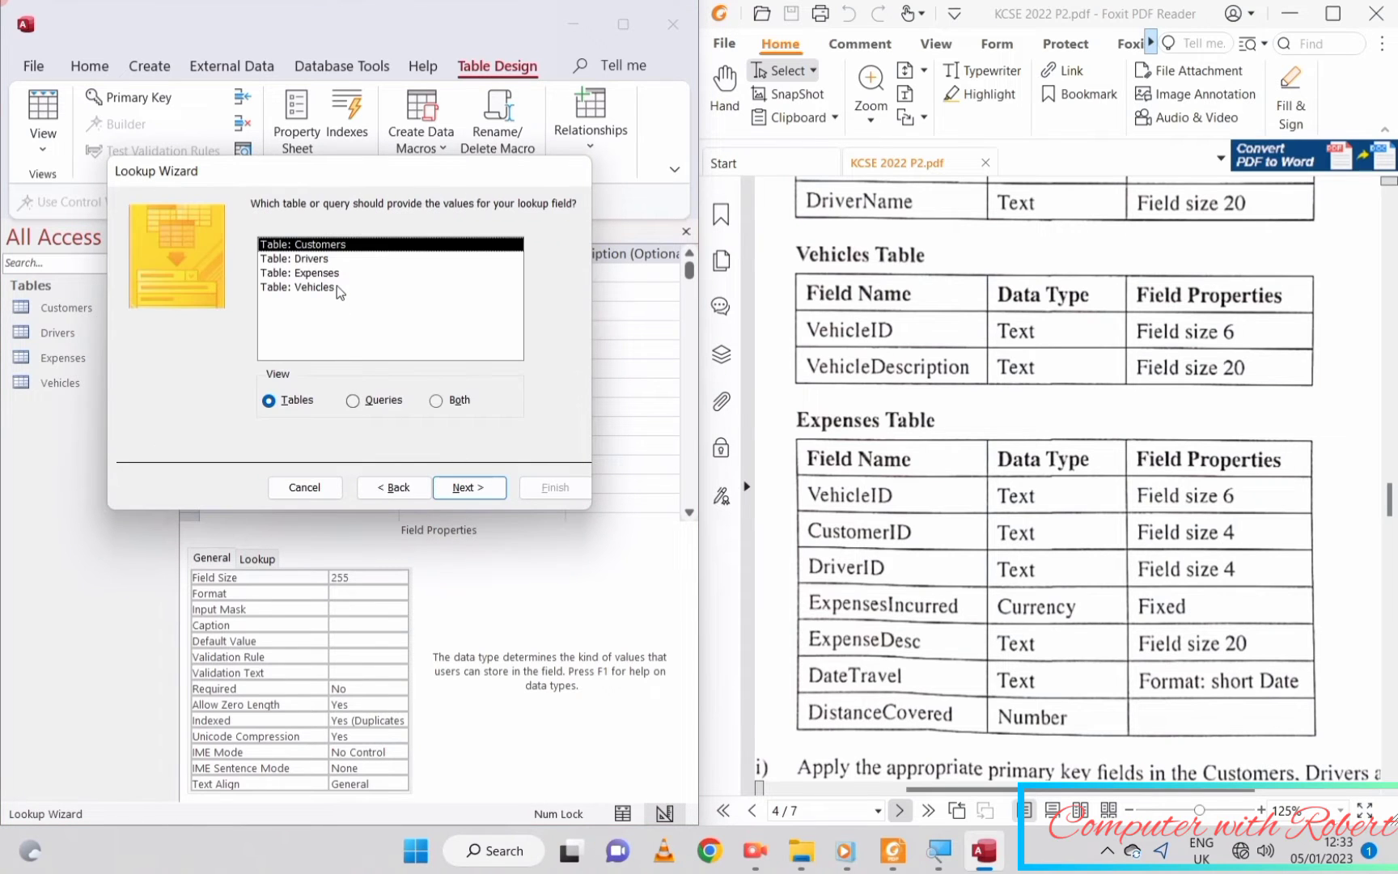
left_click(489, 487)
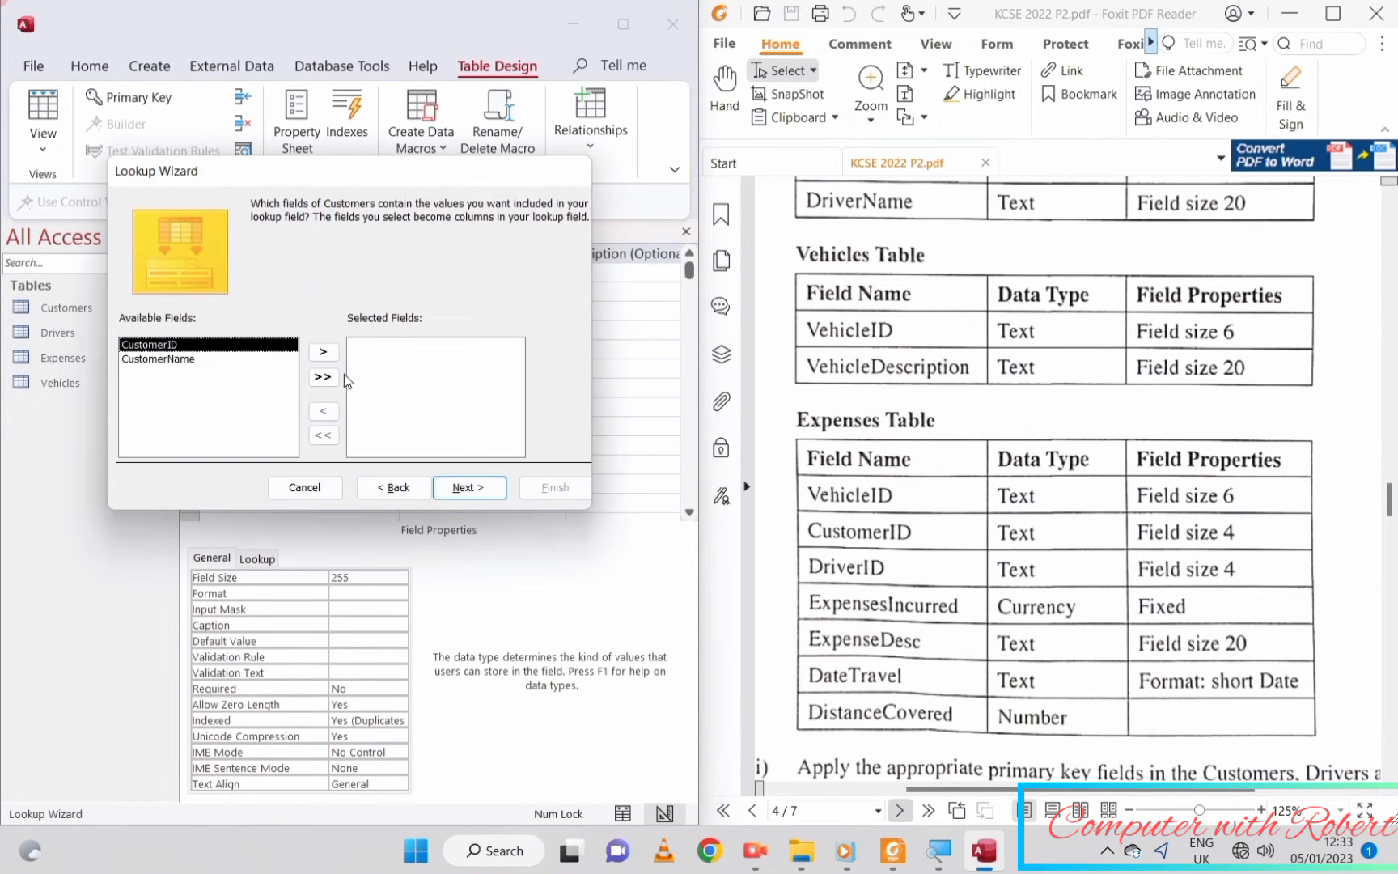
- Include CustomerID and CustomerName in the lookup unsorted, with the key column shown and CustomerID as the stored value
left_click(323, 377)
left_click(478, 491)
left_click(471, 488)
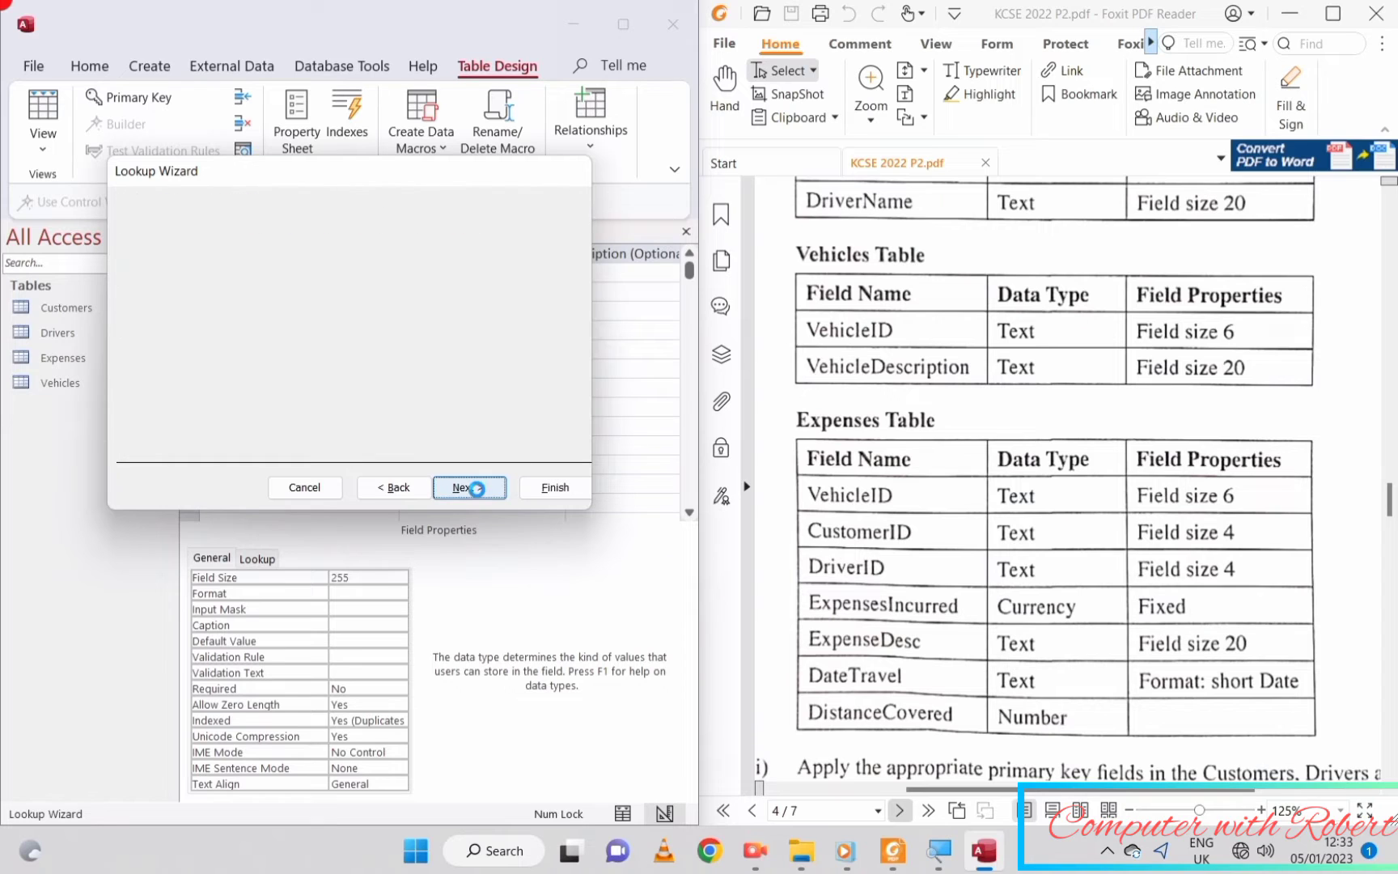
left_click(191, 281)
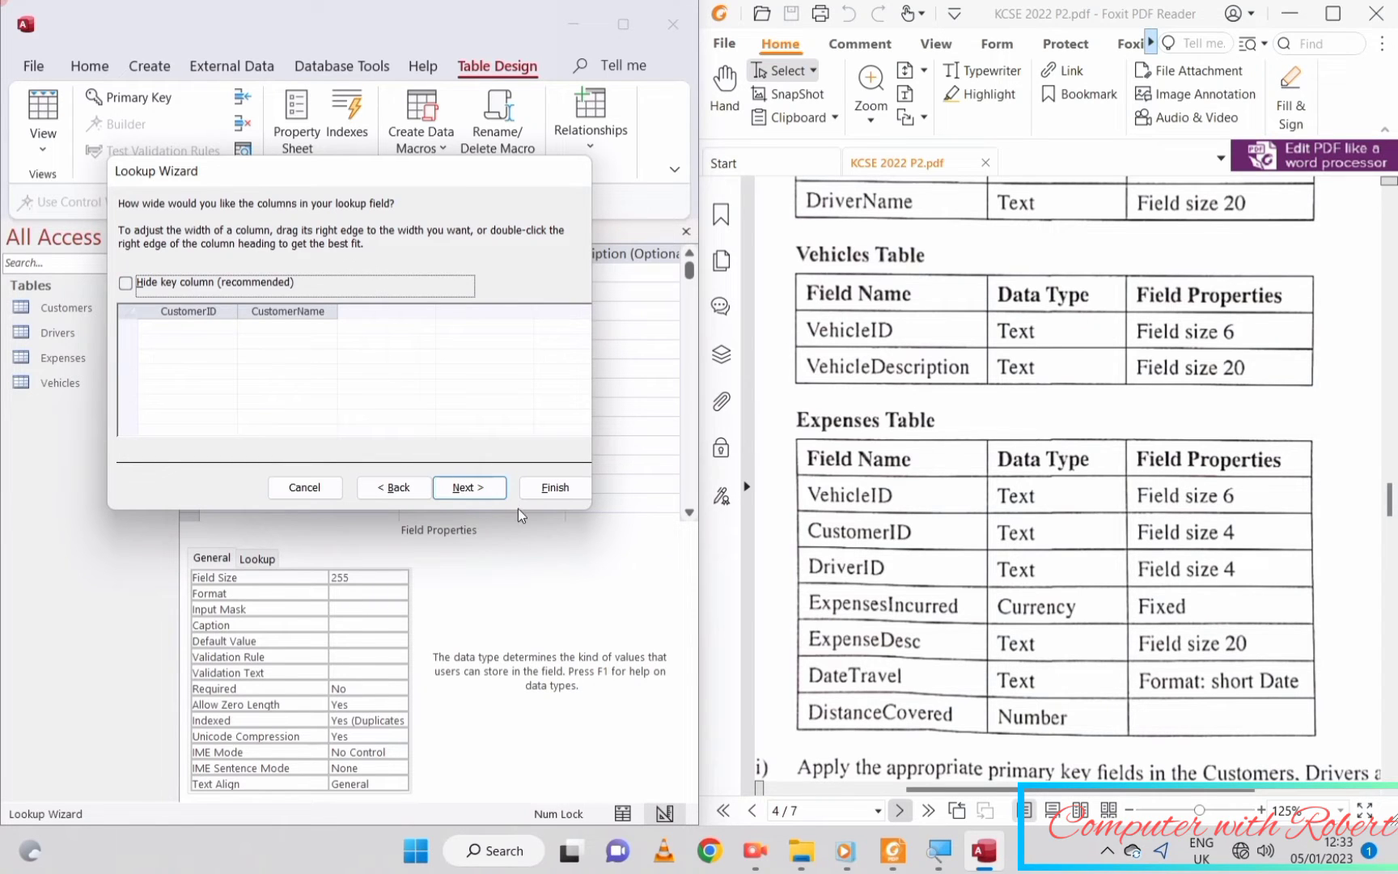
left_click(472, 489)
left_click(468, 488)
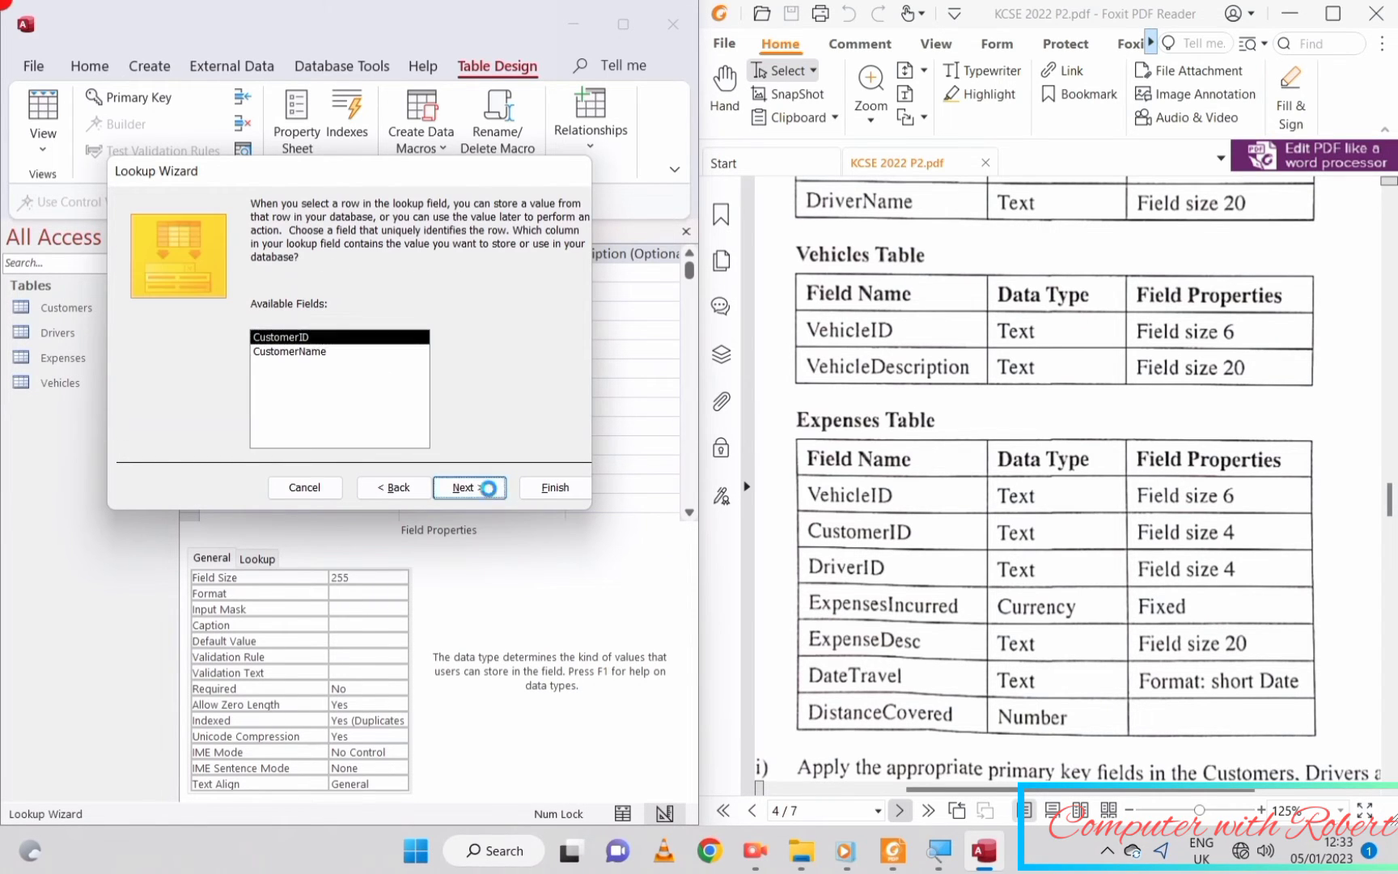
- Enable data integrity with Restrict Delete for the CustomerID lookup, then finish the wizard and save the table
left_click(335, 280)
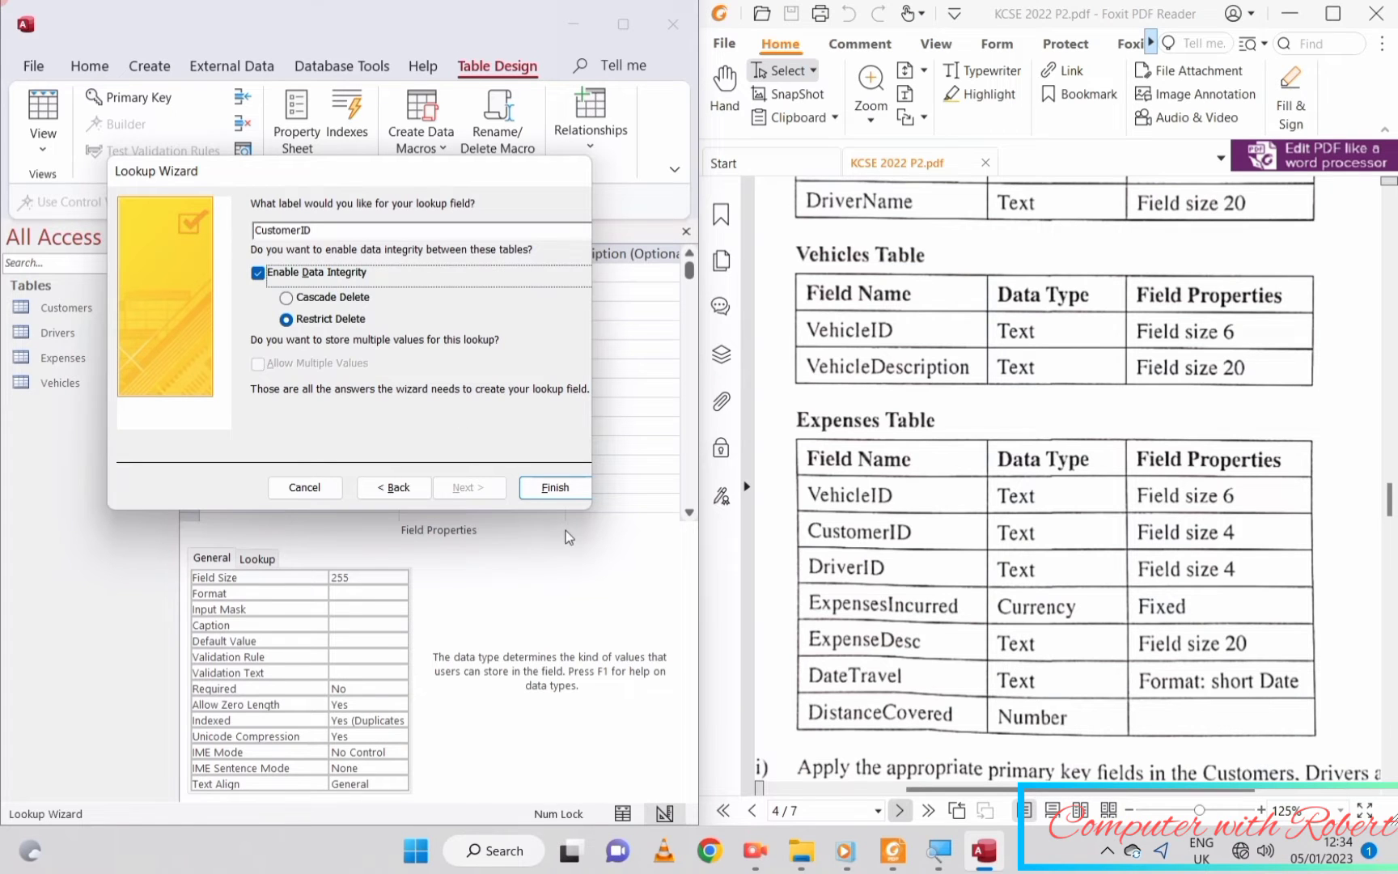
left_click(542, 484)
left_click(651, 482)
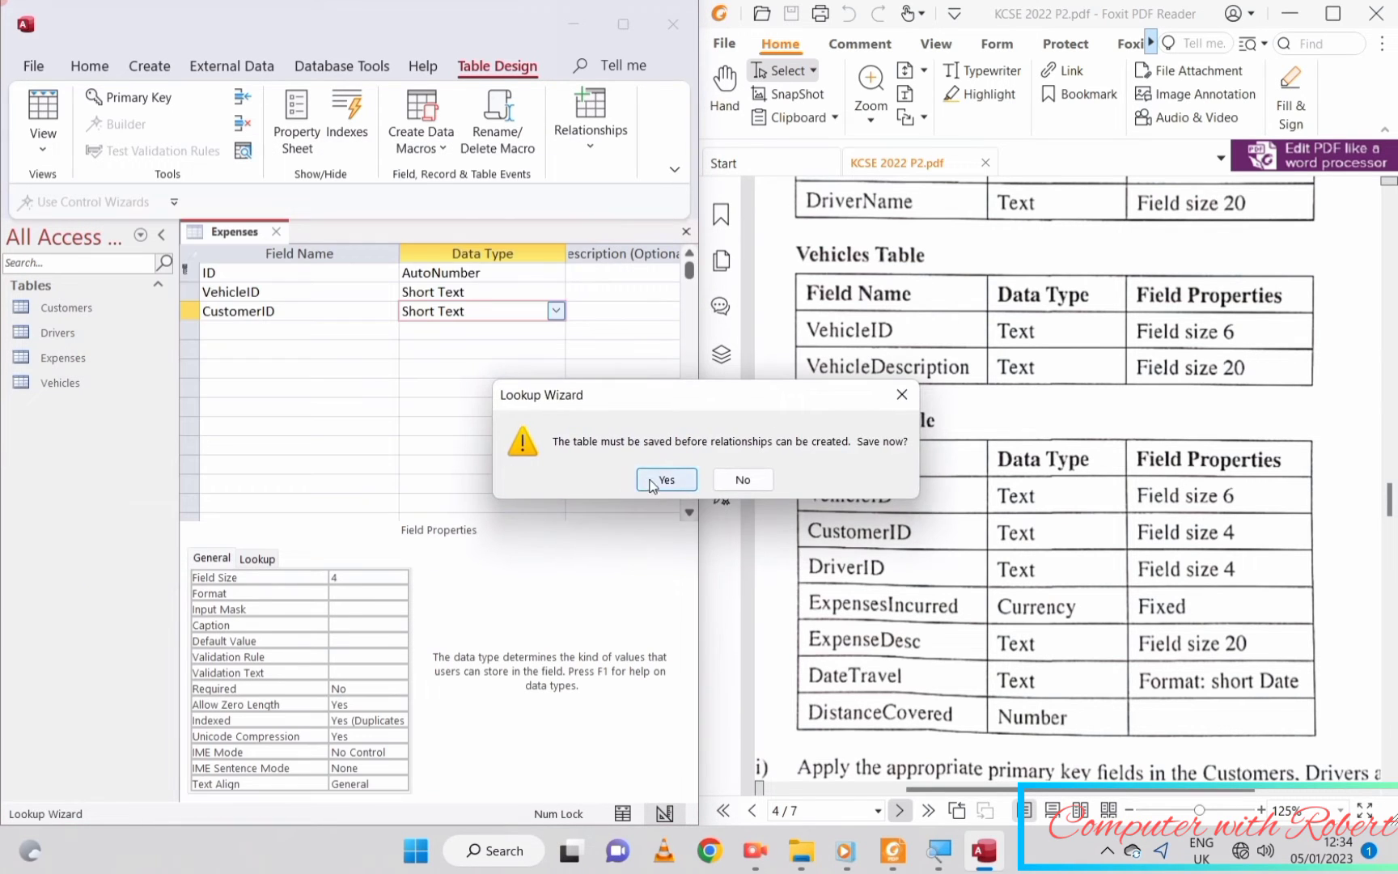
left_click(666, 509)
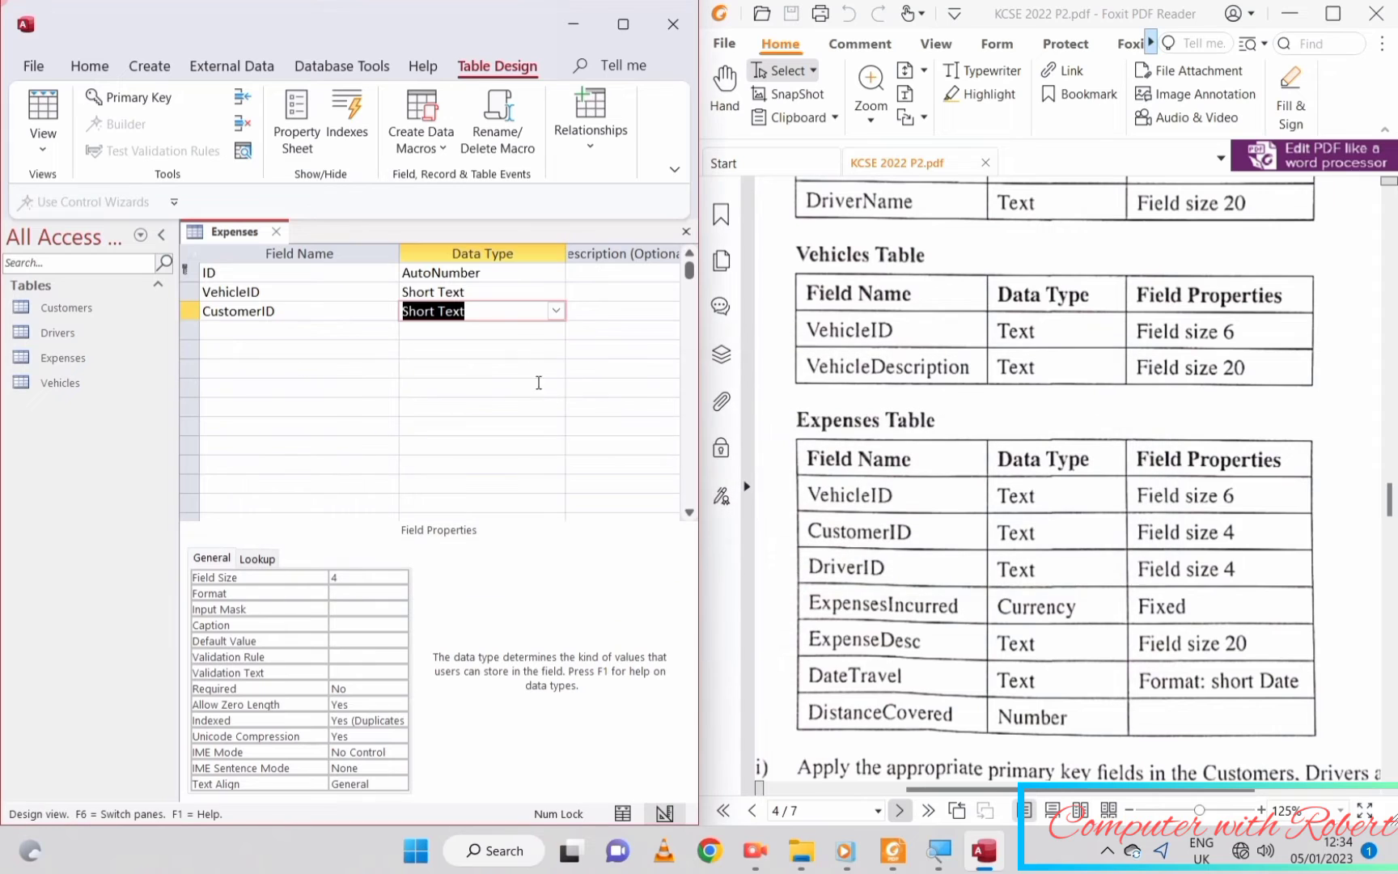
- Add a DriverID field with Short Text type below CustomerID in the Expenses table
left_click(329, 330)
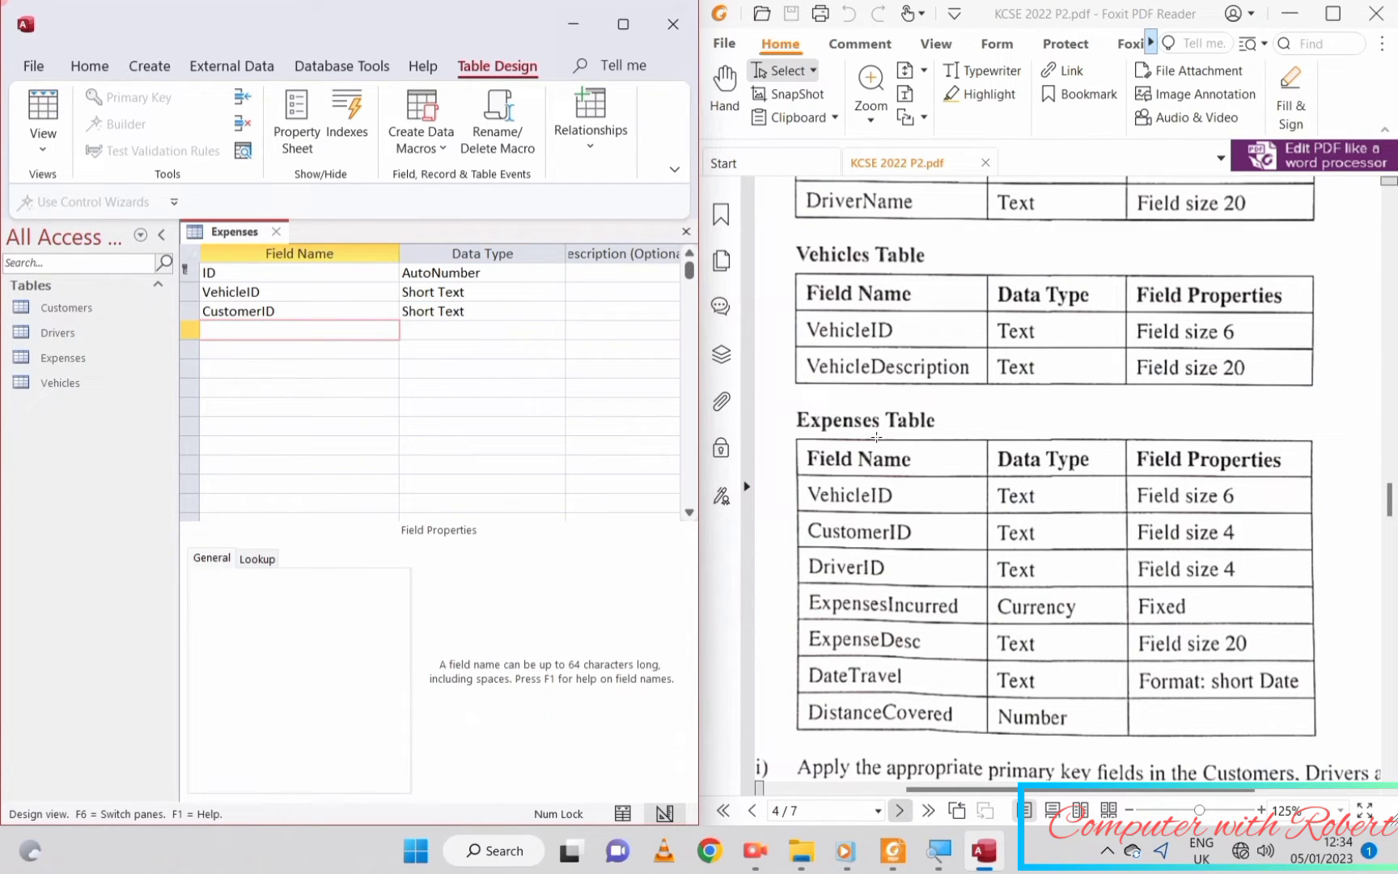
type("DriverID")
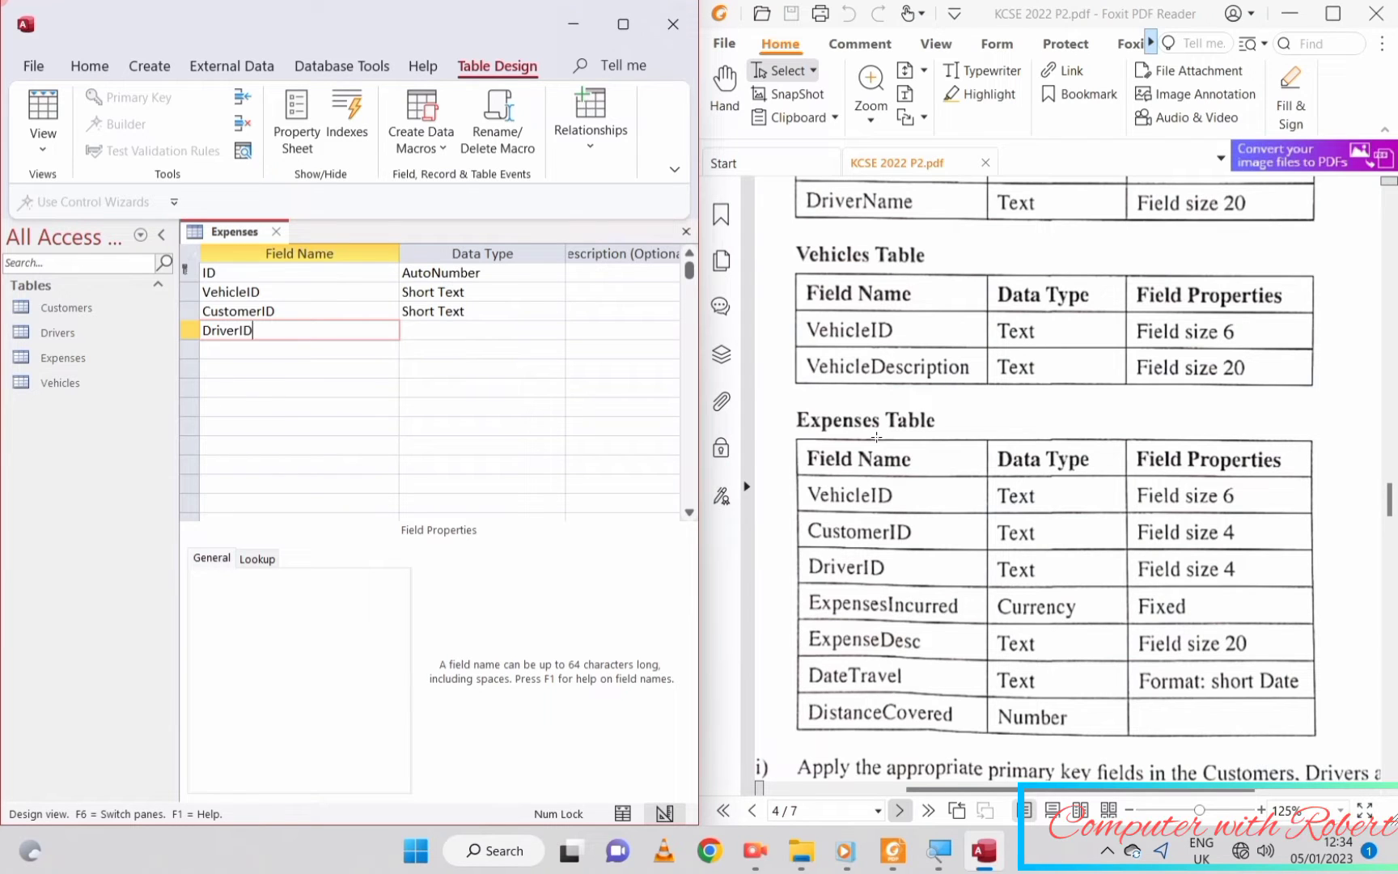
key("Tab")
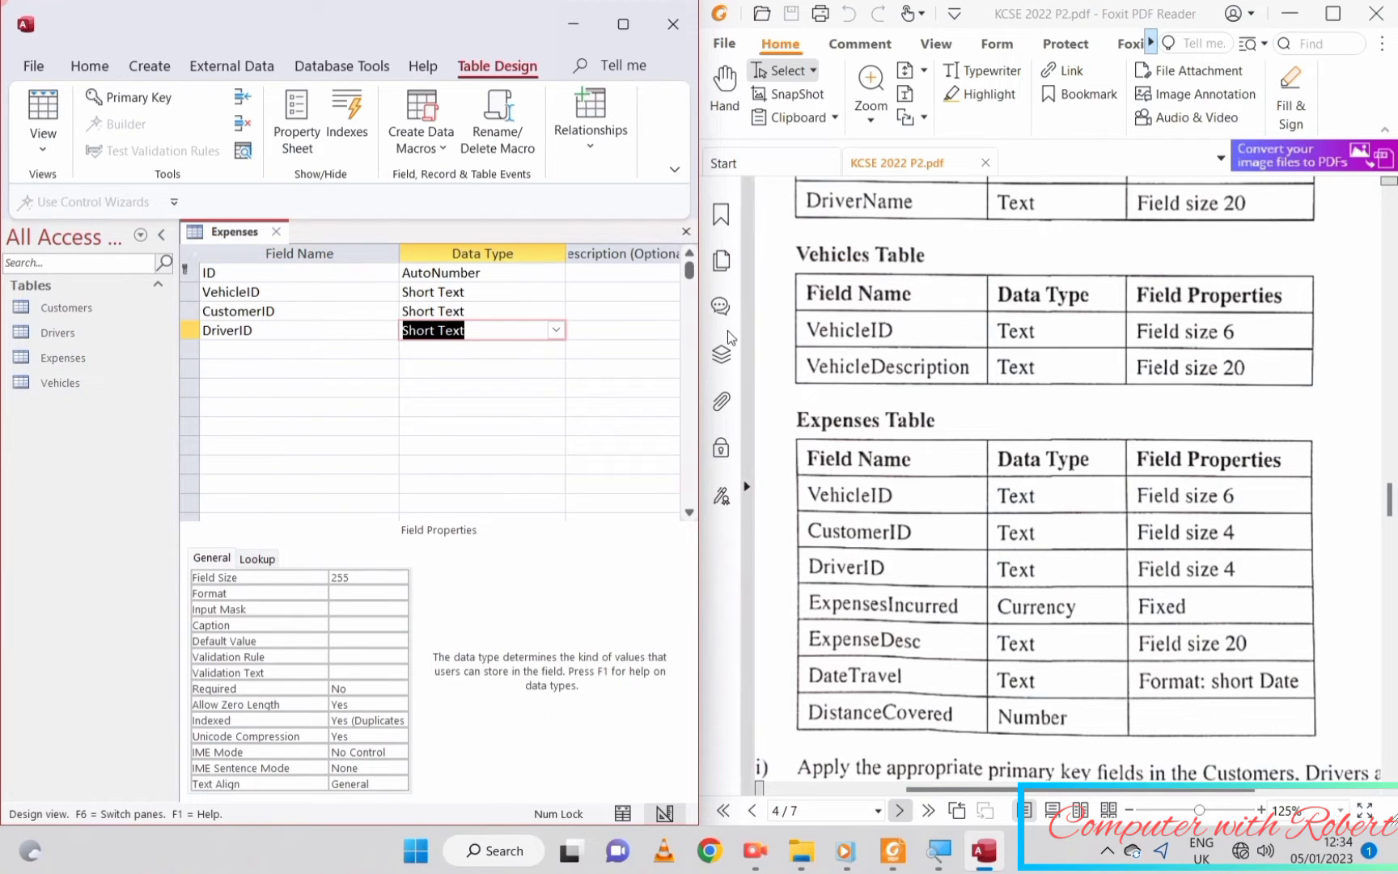
- Start the Lookup Wizard for the DriverID field and have it get its values from the Drivers table
left_click(556, 330)
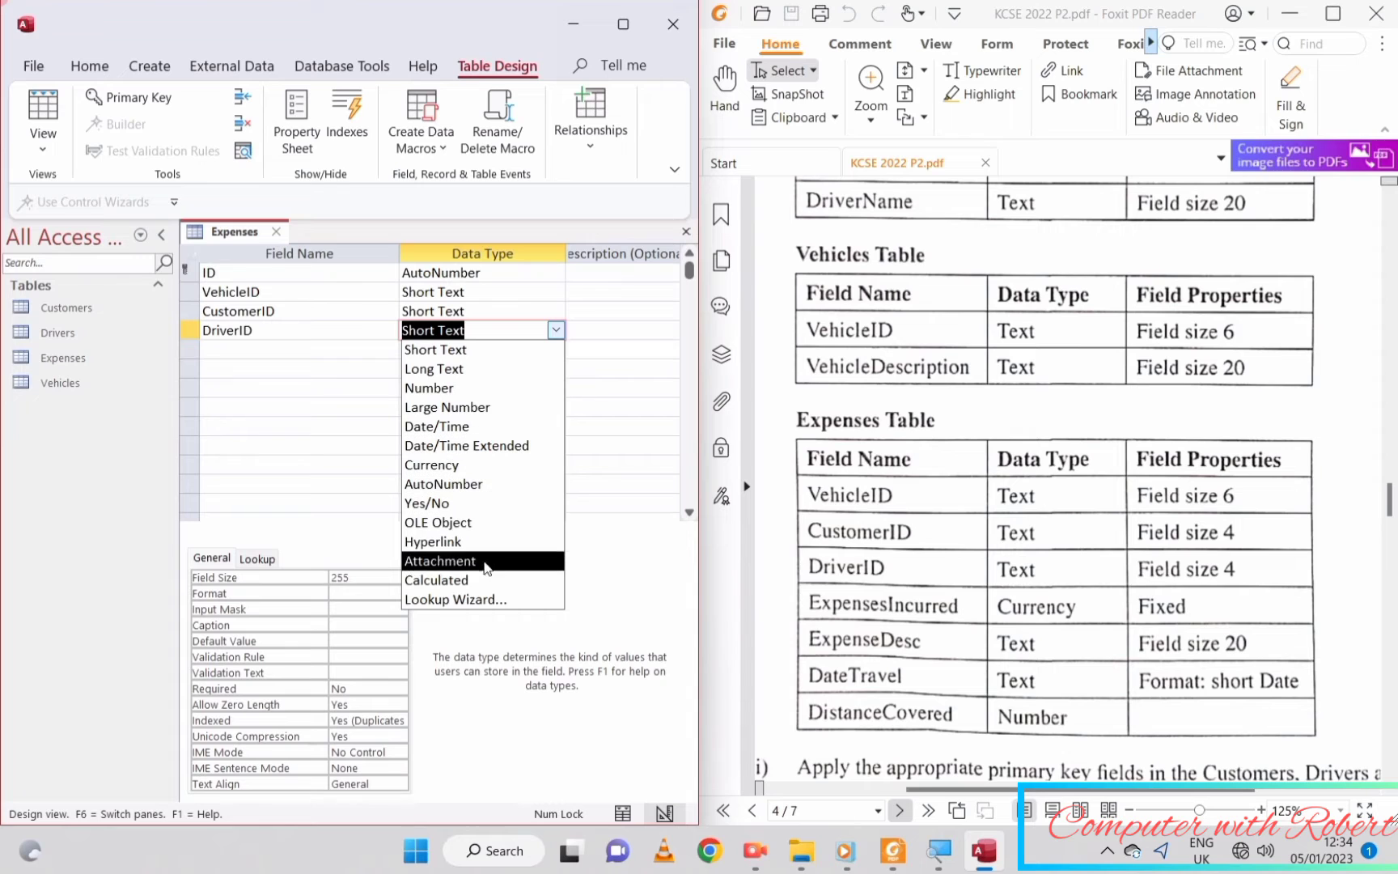
left_click(472, 599)
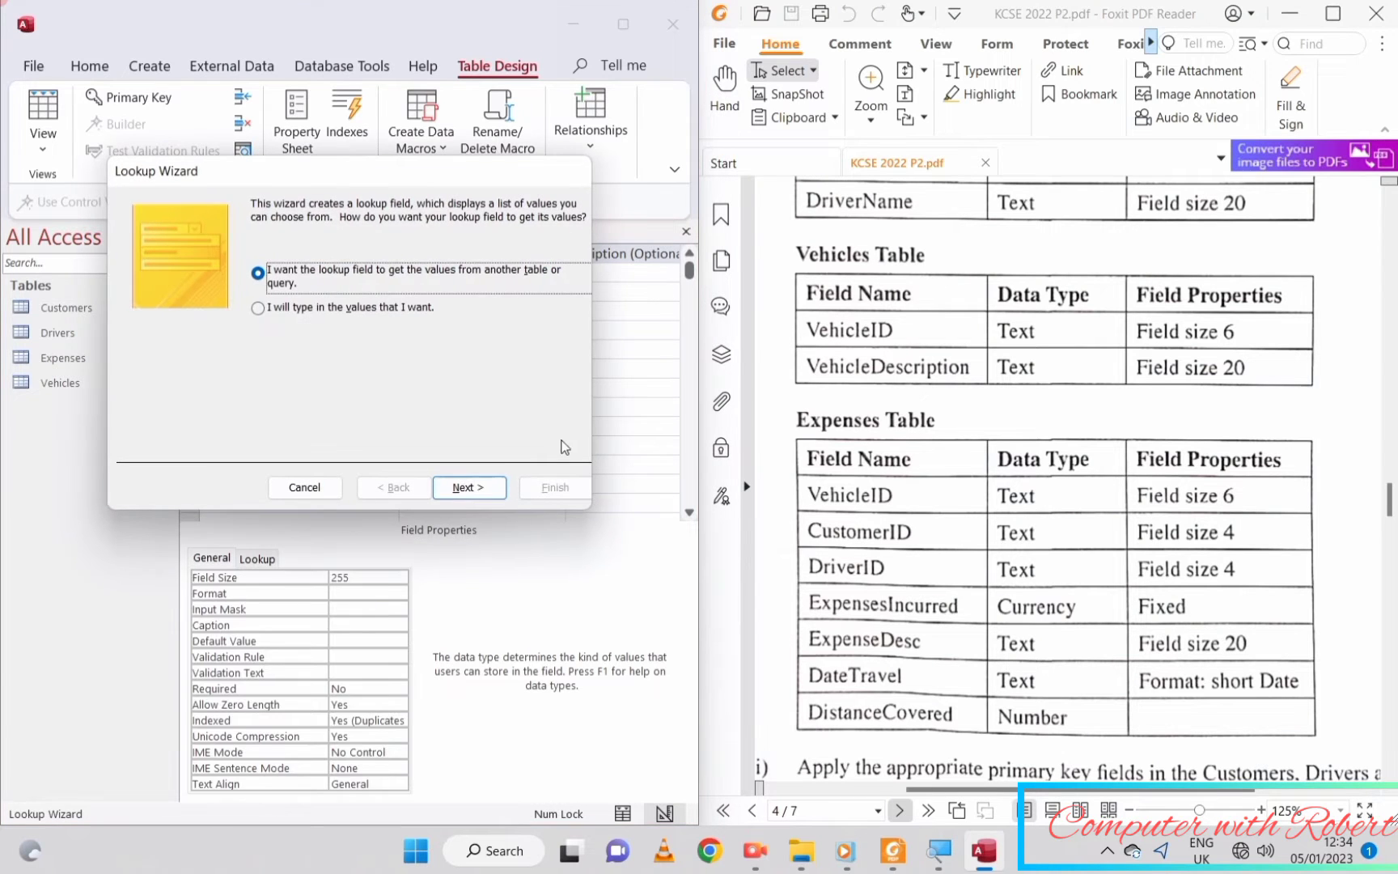
left_click(469, 487)
left_click(308, 261)
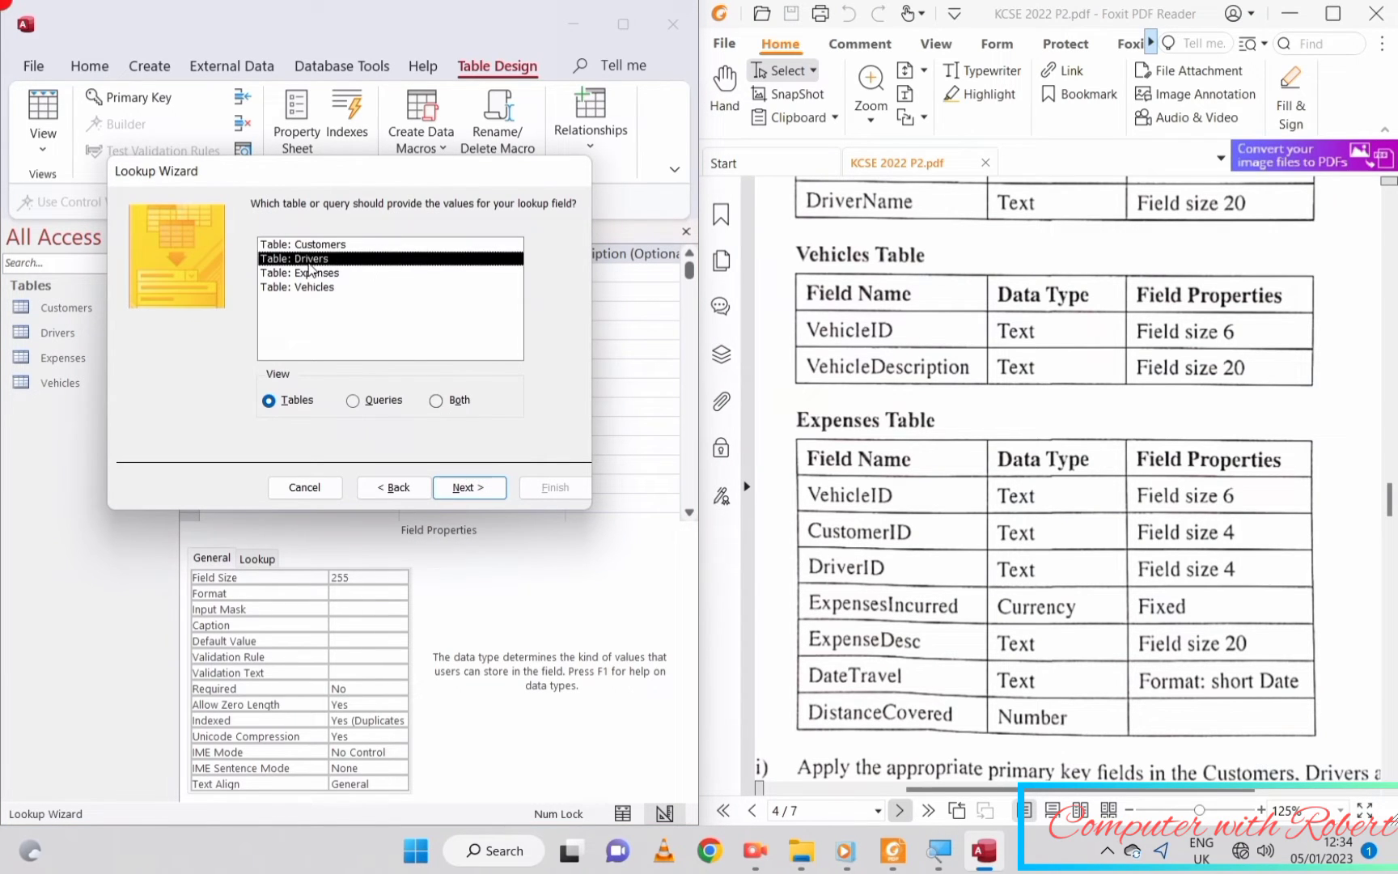
left_click(476, 493)
- Include DriverID and DriverName in the lookup unsorted, with the key column shown and DriverID as the stored value
left_click(323, 376)
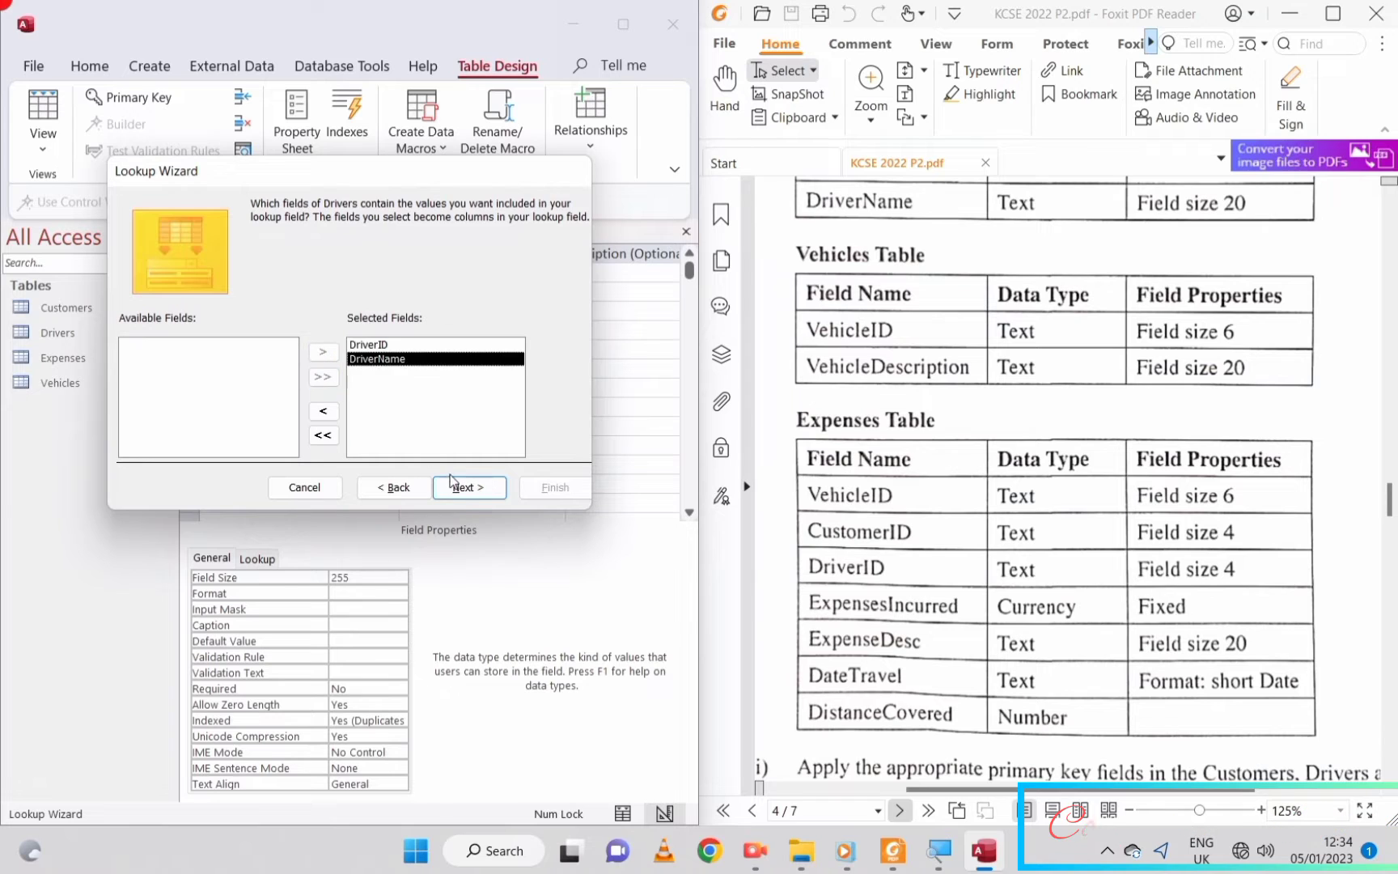
left_click(459, 489)
left_click(469, 487)
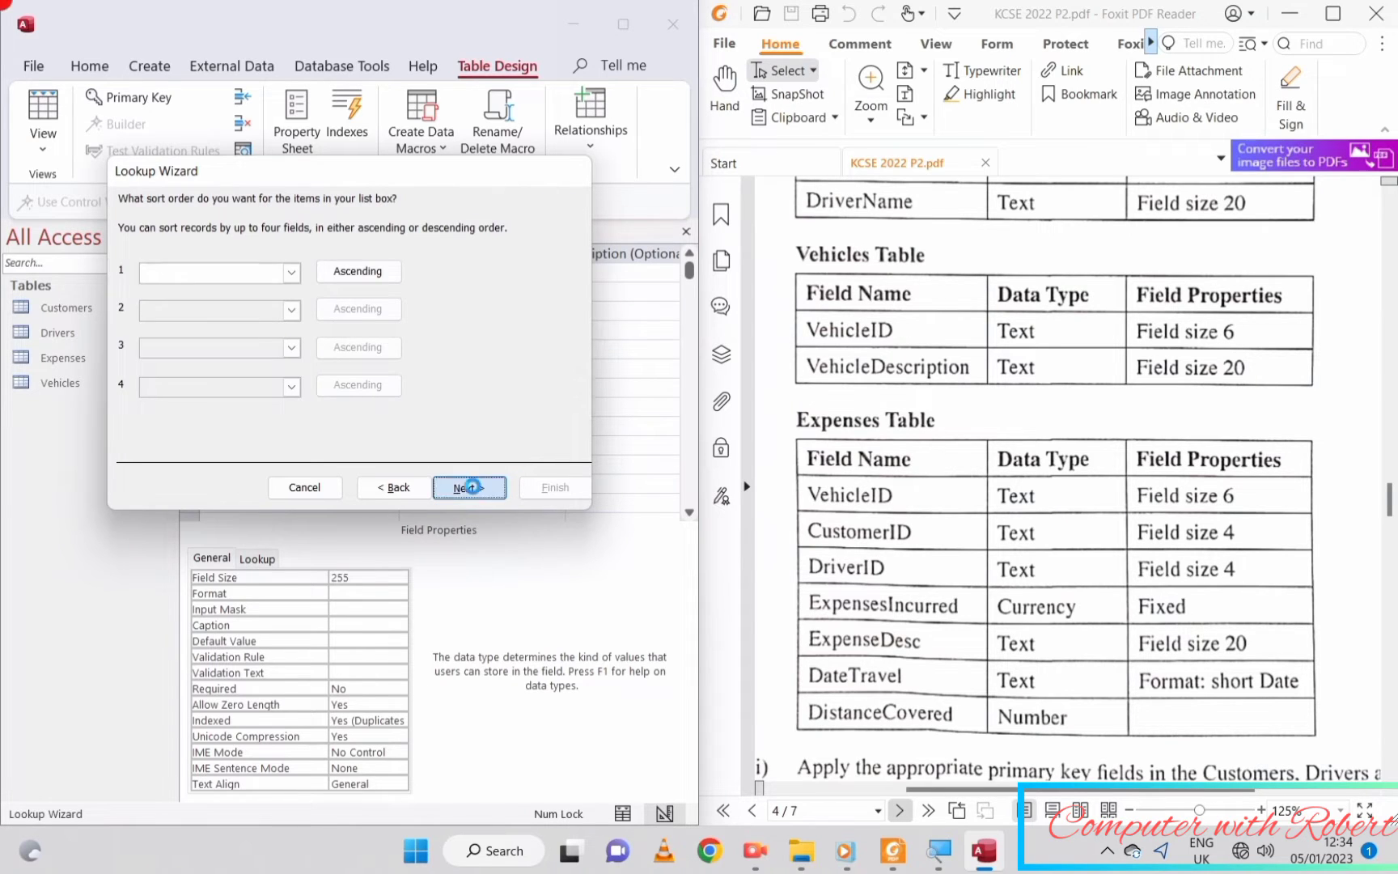
left_click(213, 285)
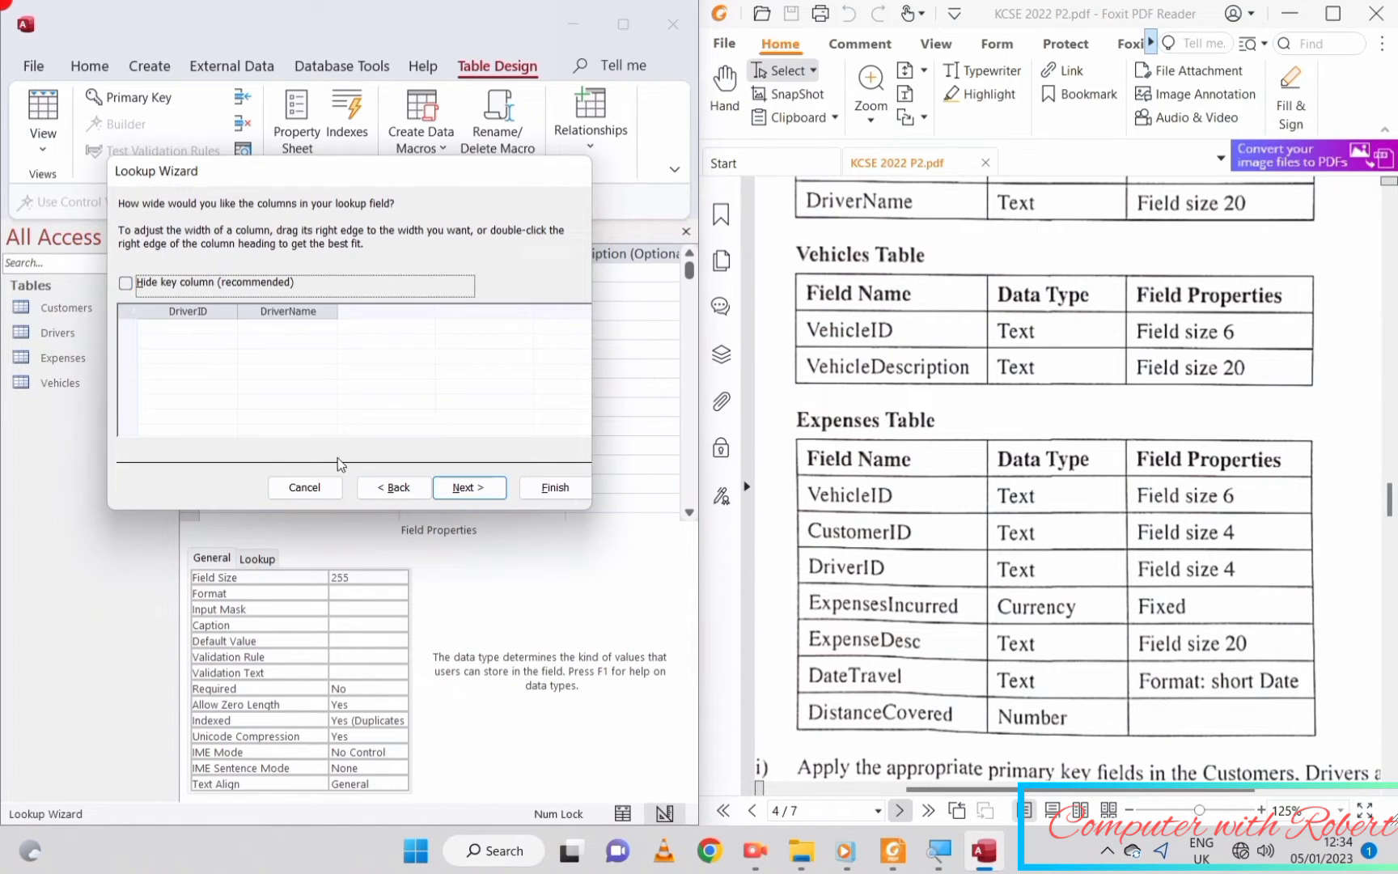
left_click(455, 489)
left_click(453, 491)
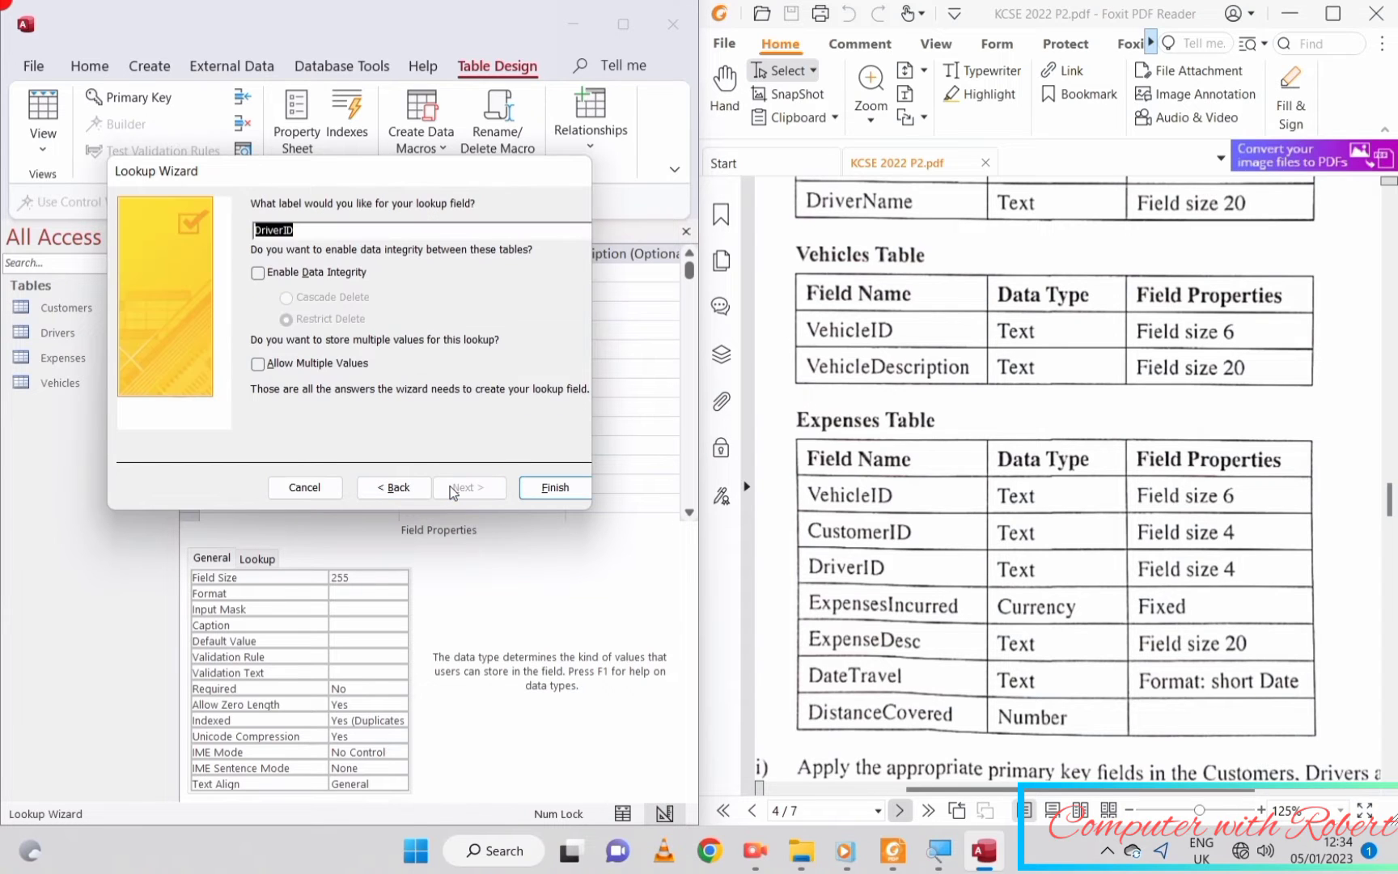
- Enable data integrity with Restrict Delete for the DriverID lookup, then finish the wizard and save the table over its previous version
left_click(335, 272)
left_click(533, 488)
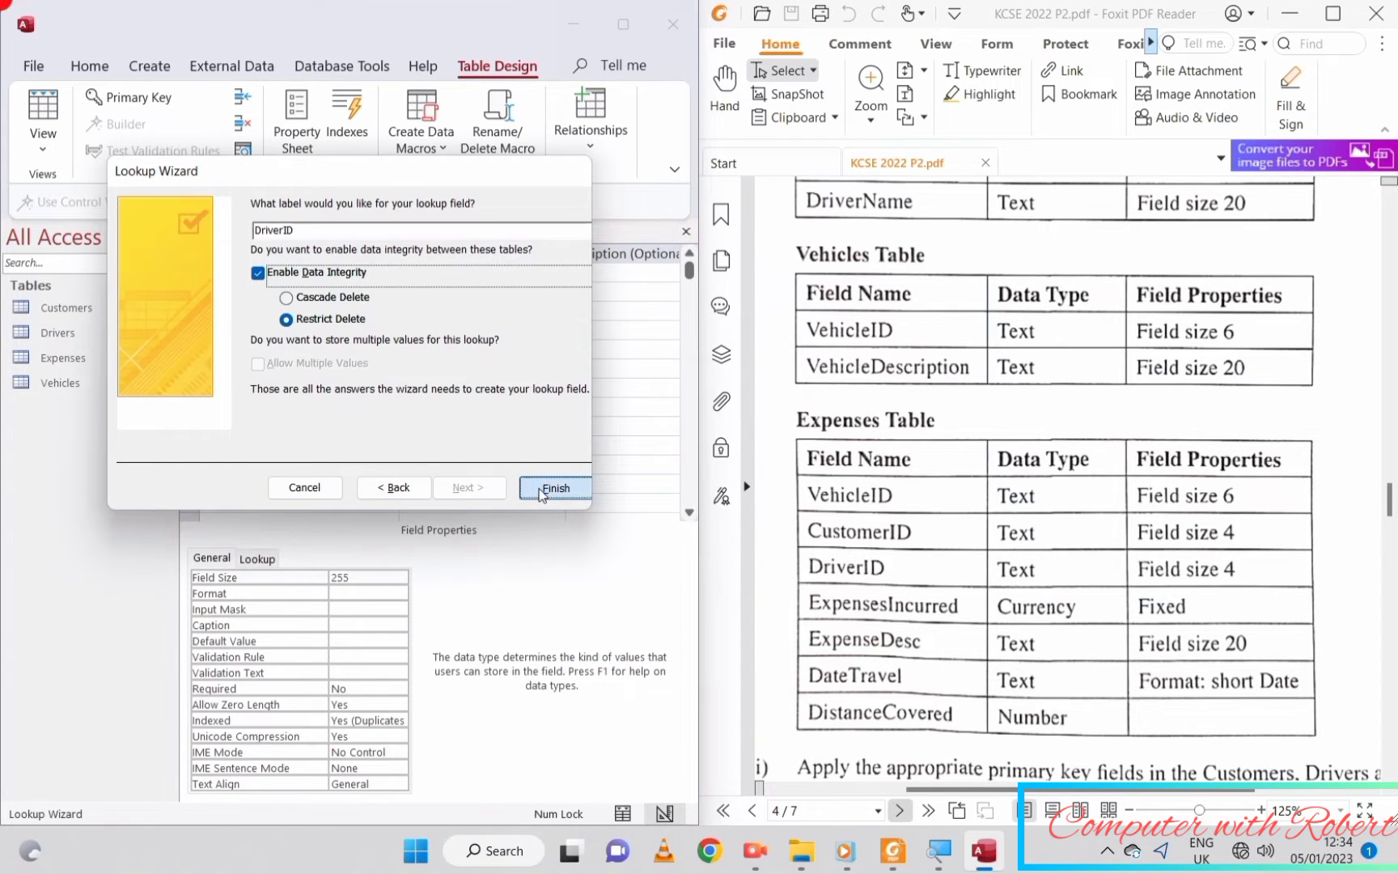
left_click(659, 483)
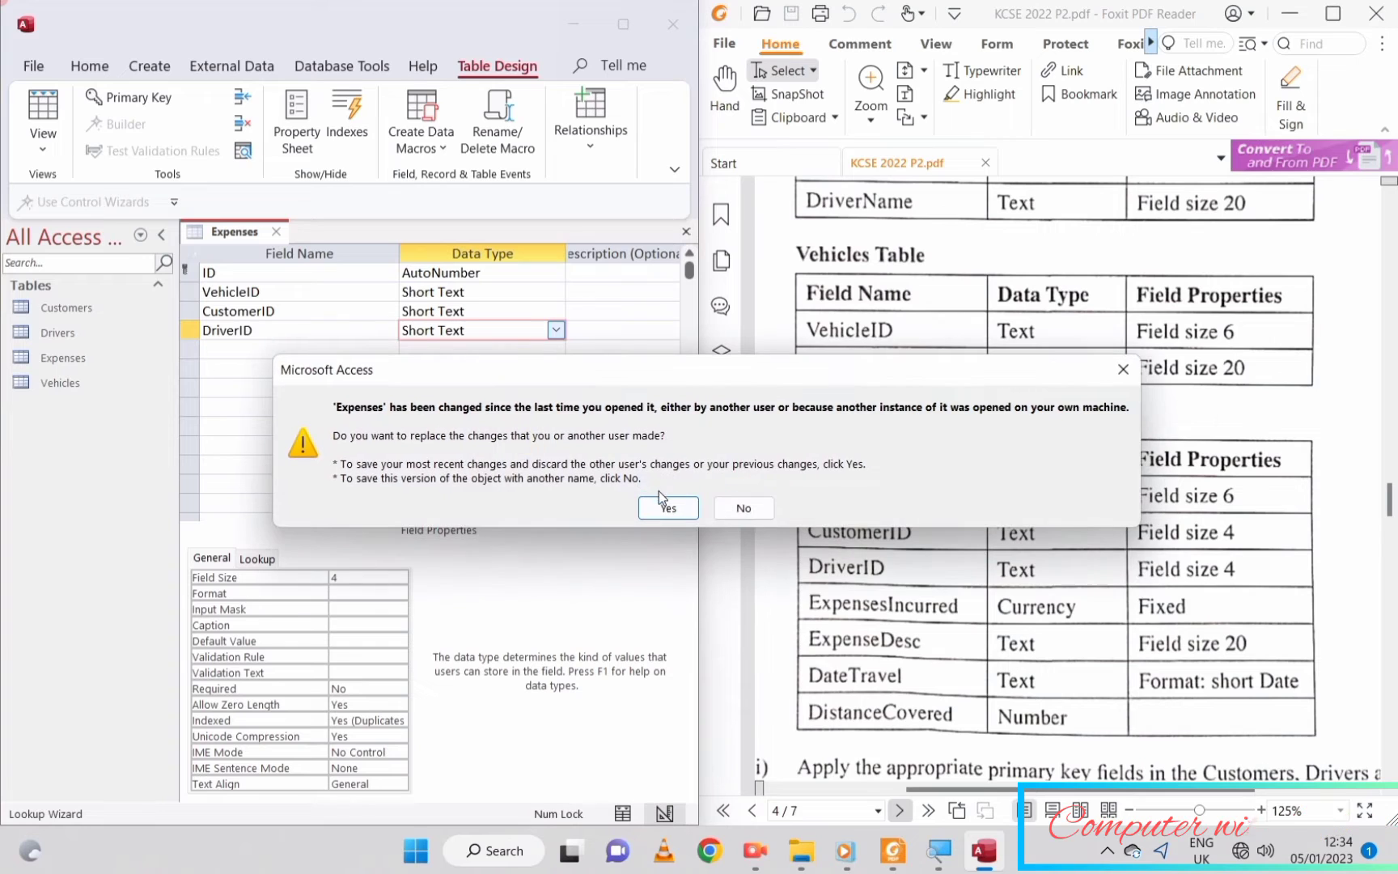
left_click(667, 508)
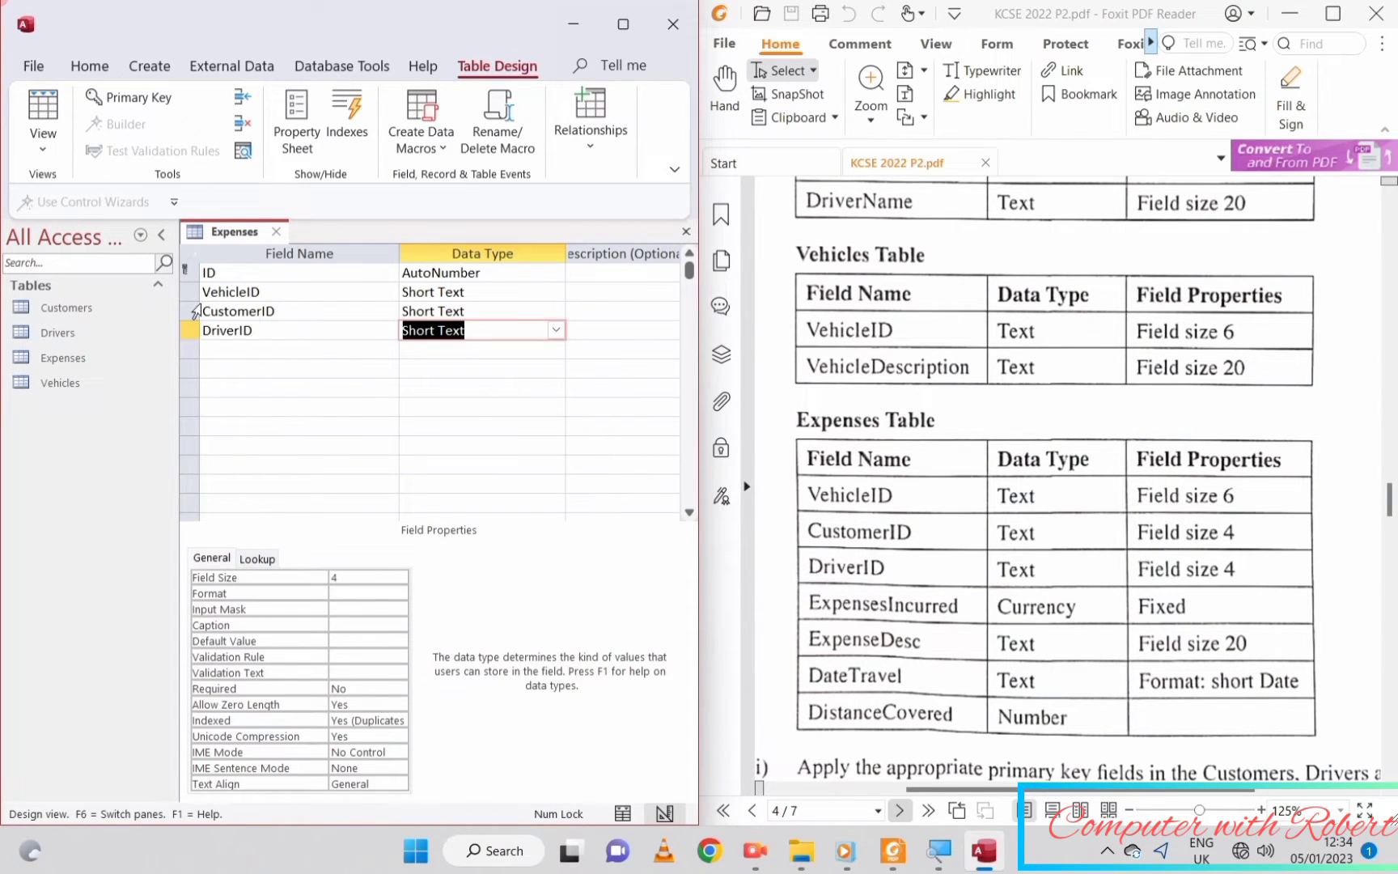
- Add a field named Expenses Incurred with the Currency data type below DriverID in the Expenses table
left_click(240, 346)
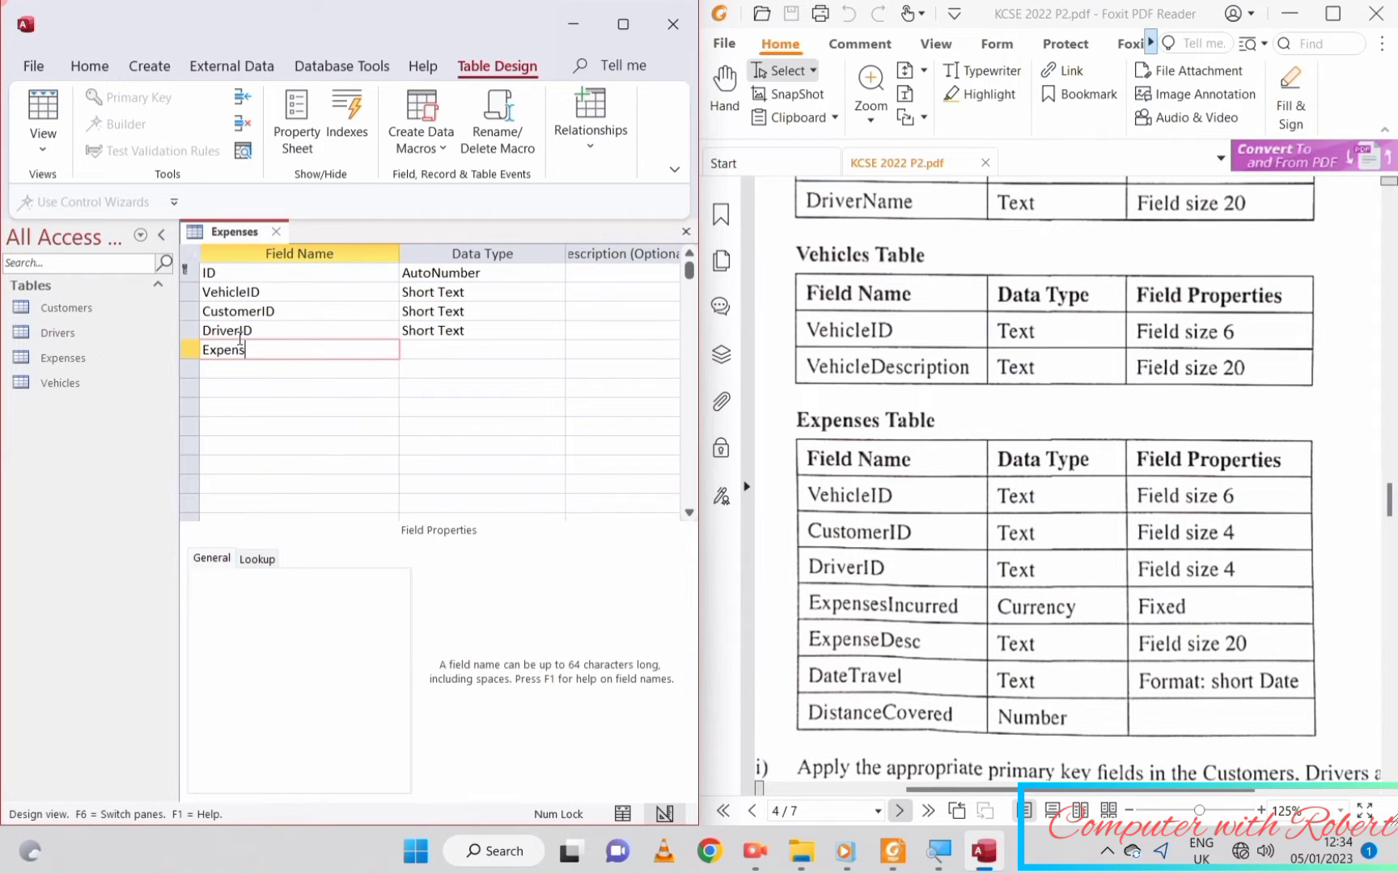
type("Expenses Incurred")
key("Tab")
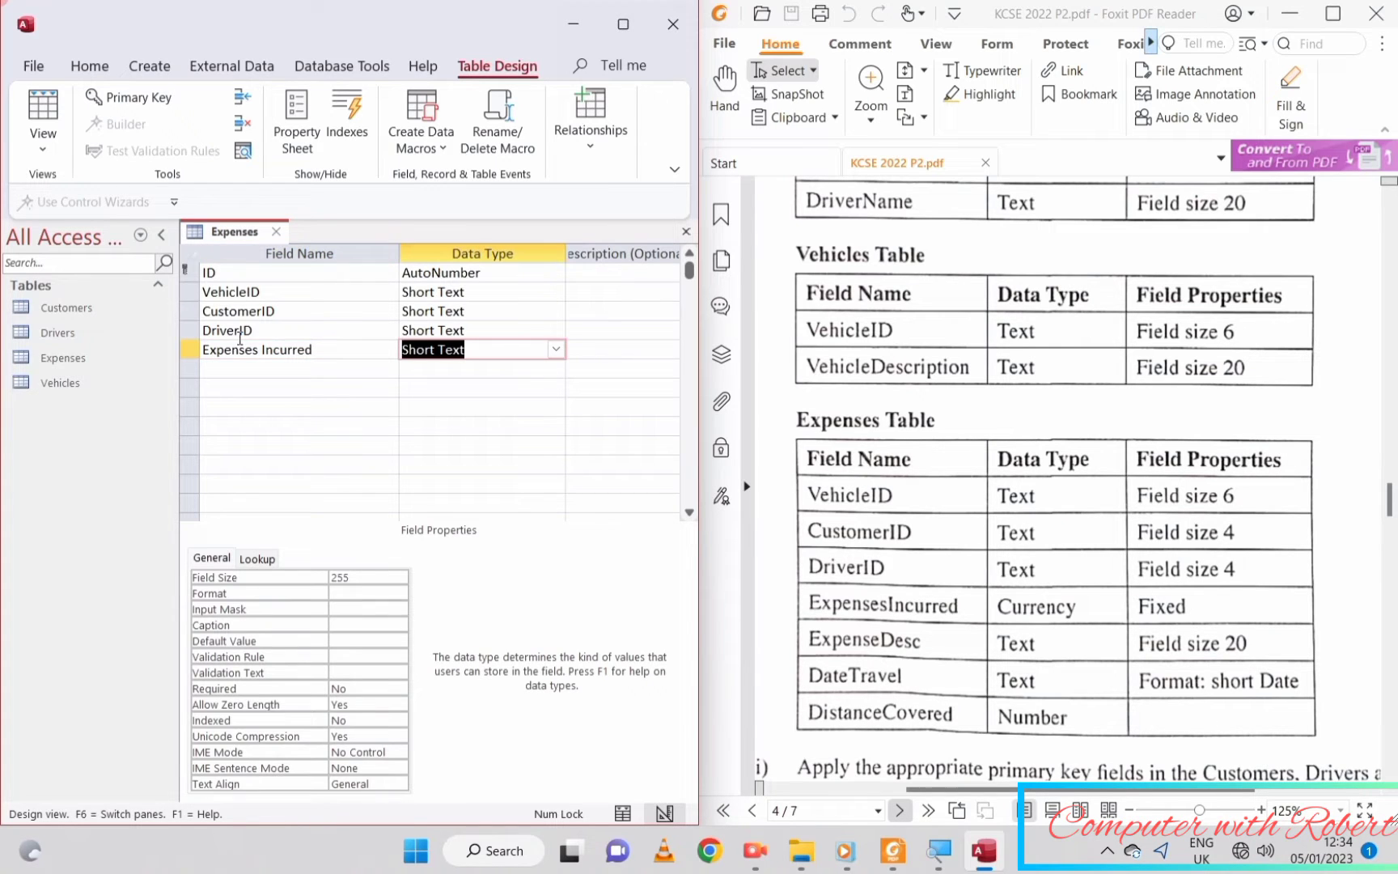
type("currency")
left_click(316, 349)
left_click(430, 349)
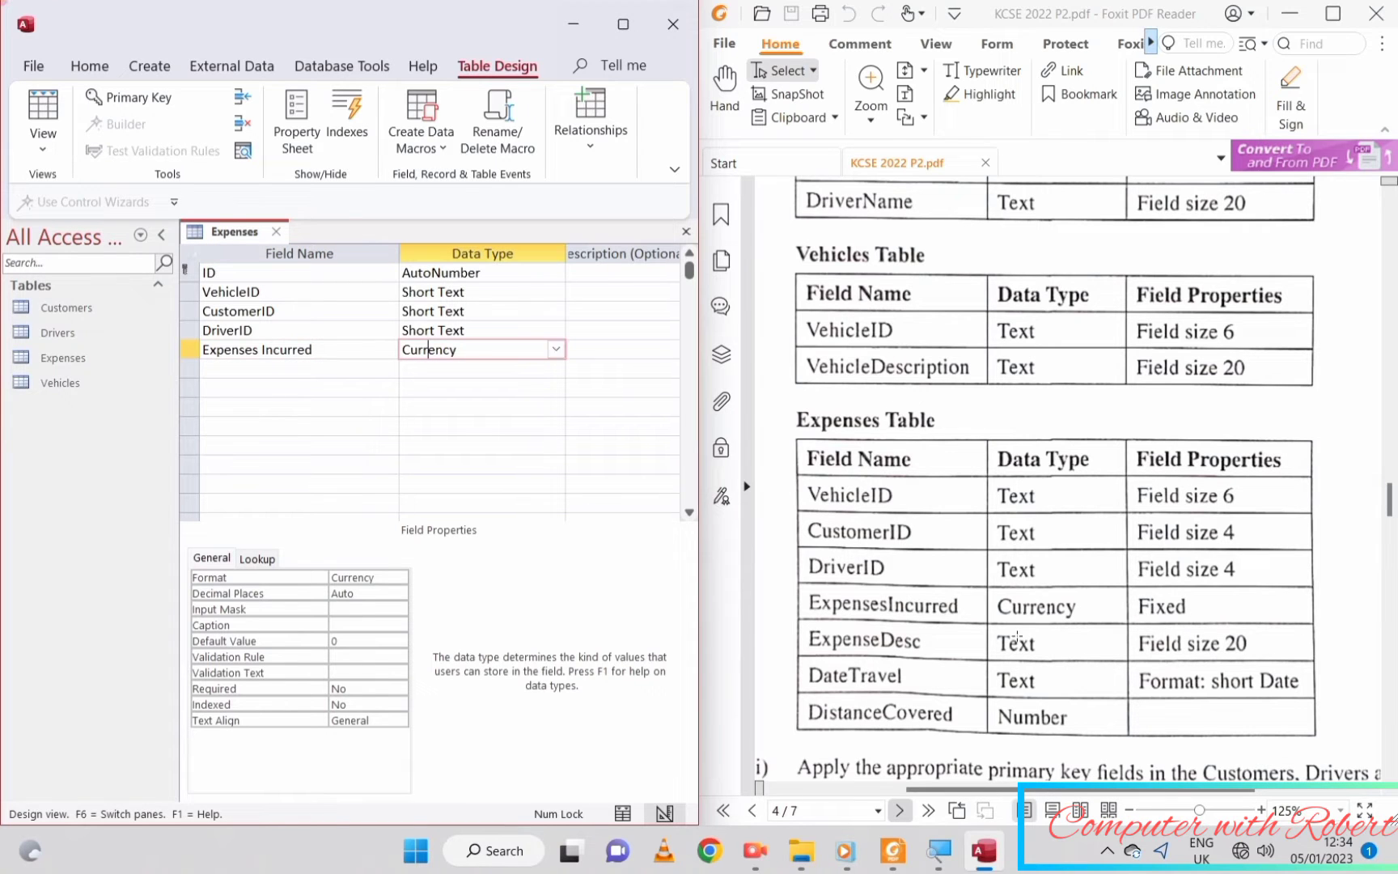
- Set the format of the Expenses Incurred field to Fixed, as the exam paper specifies
left_click(1173, 622)
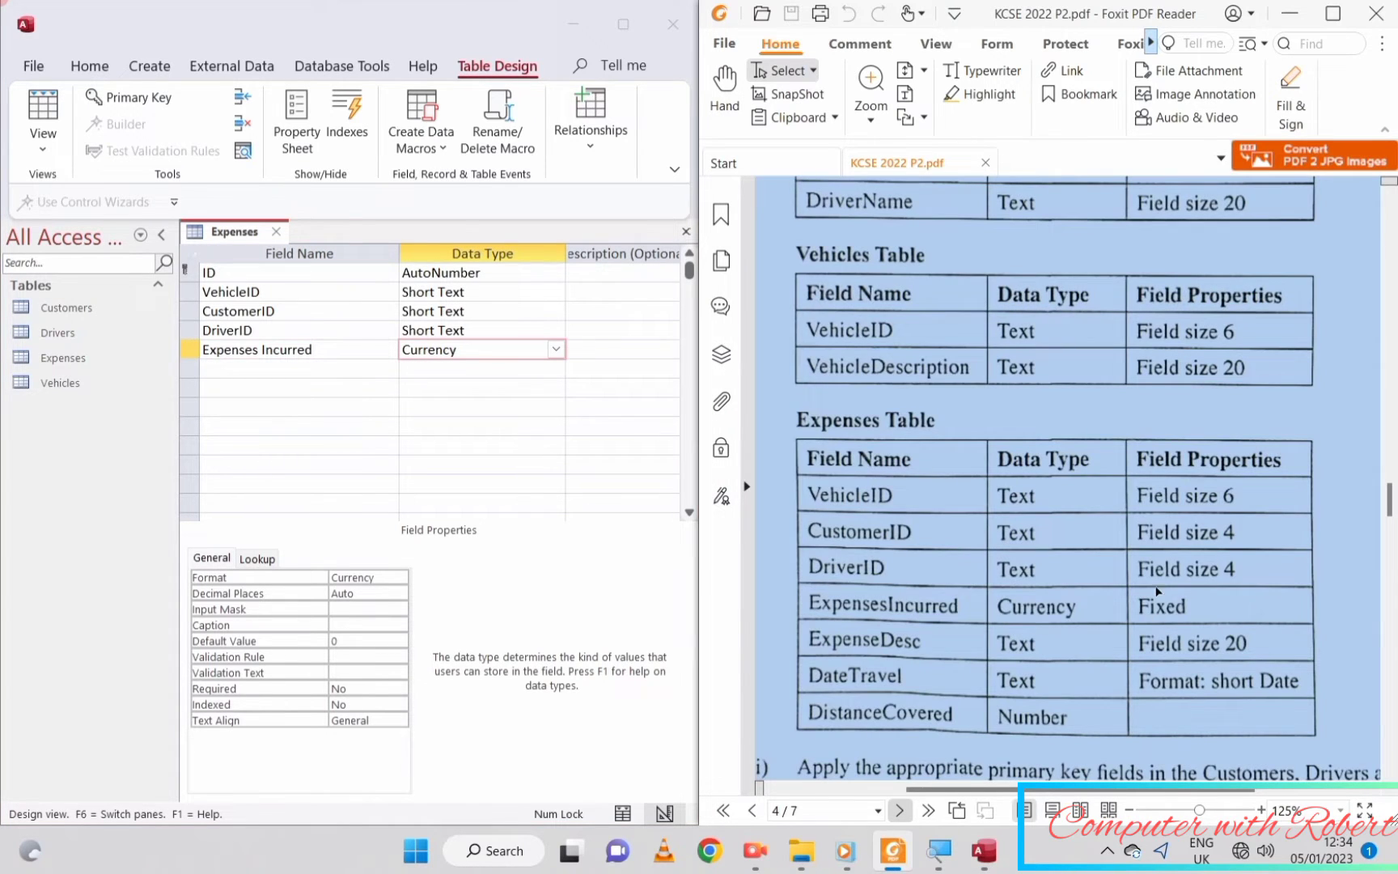
left_click(374, 577)
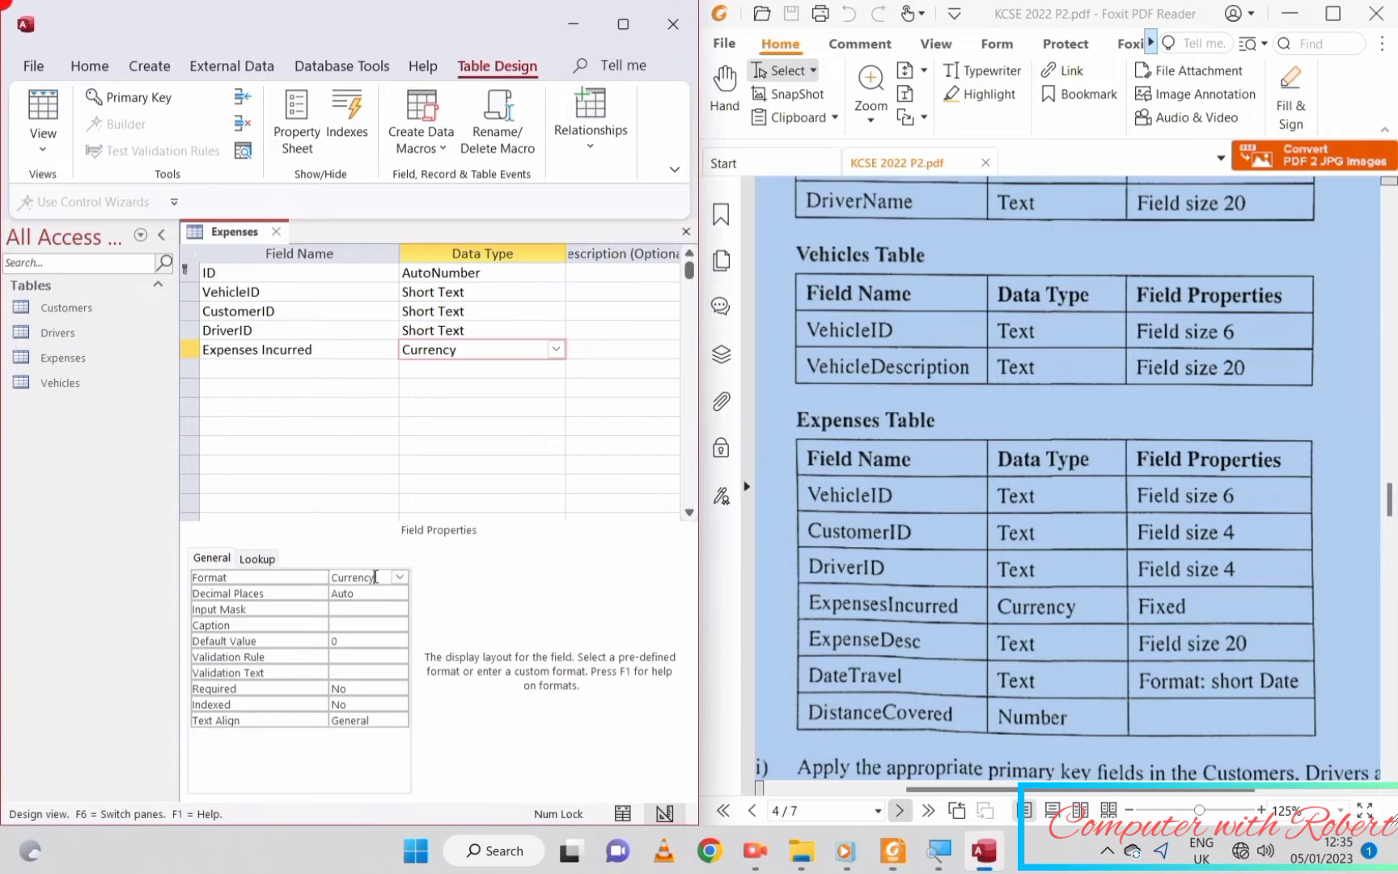
left_click(400, 578)
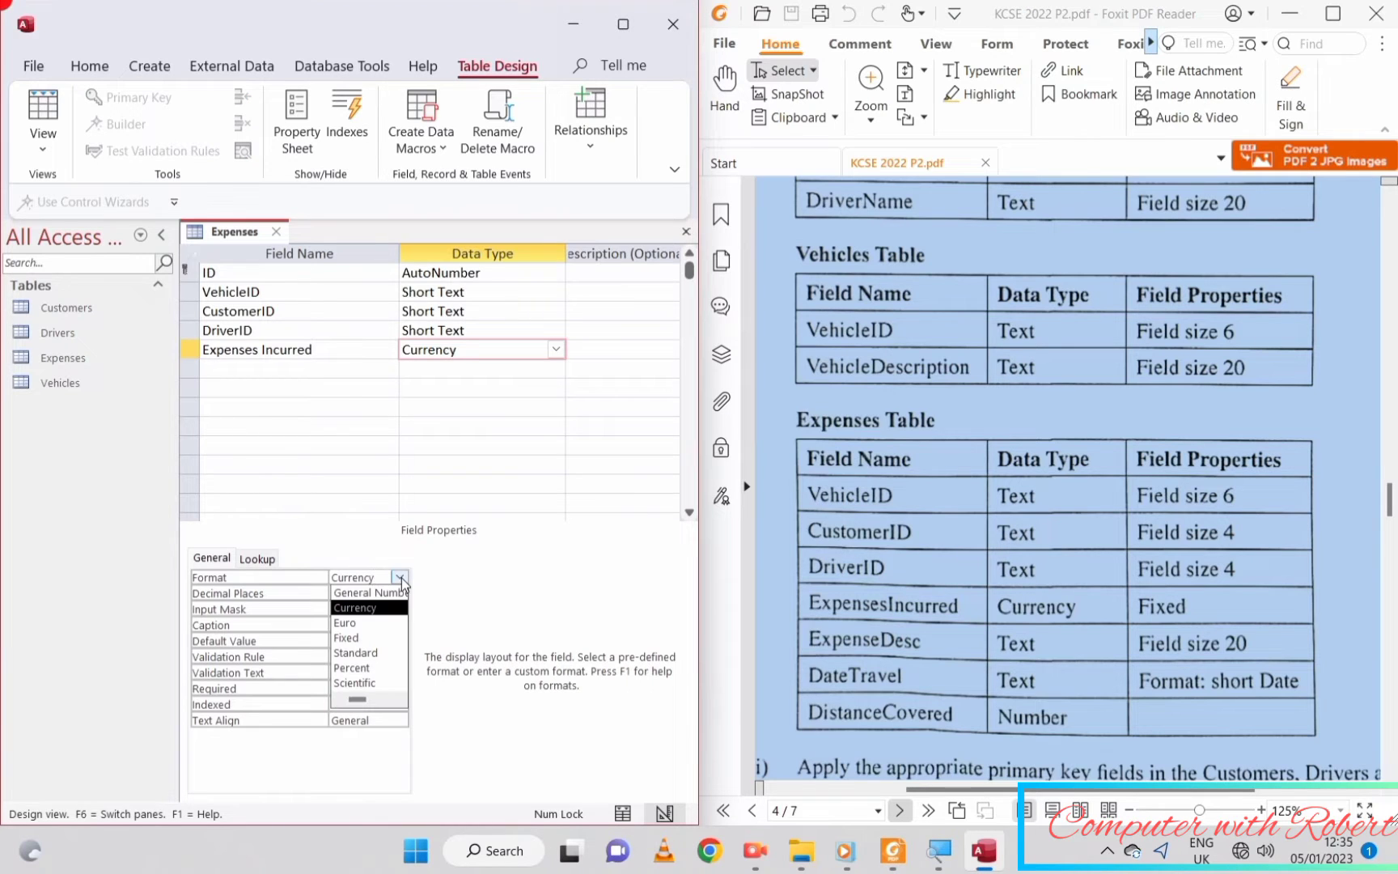
left_click(372, 638)
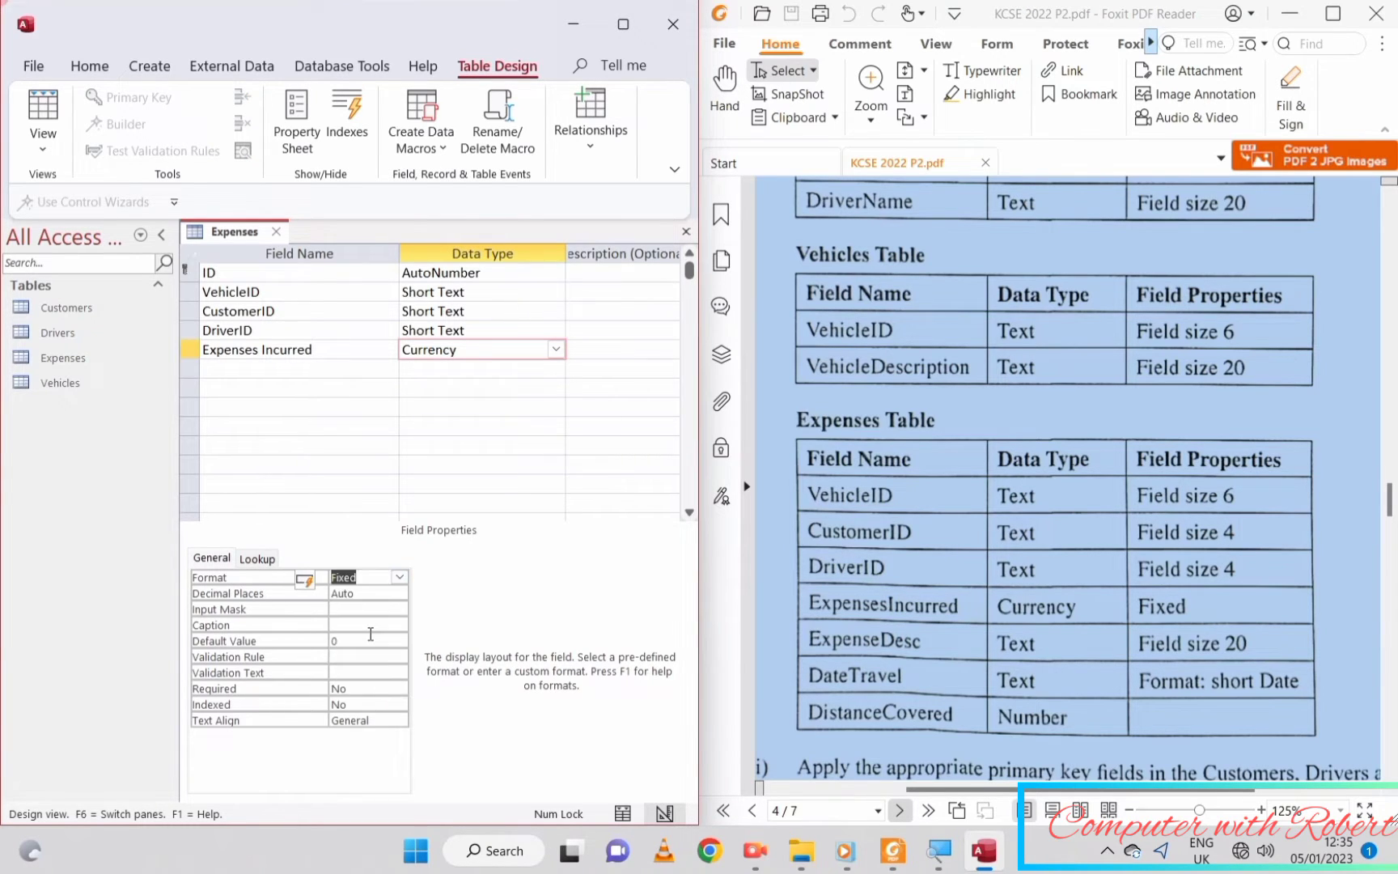
- Rename Expenses Incurred as ExpensesIncurred and add an ExpenseDesc field with Short Text type below it
left_click(241, 367)
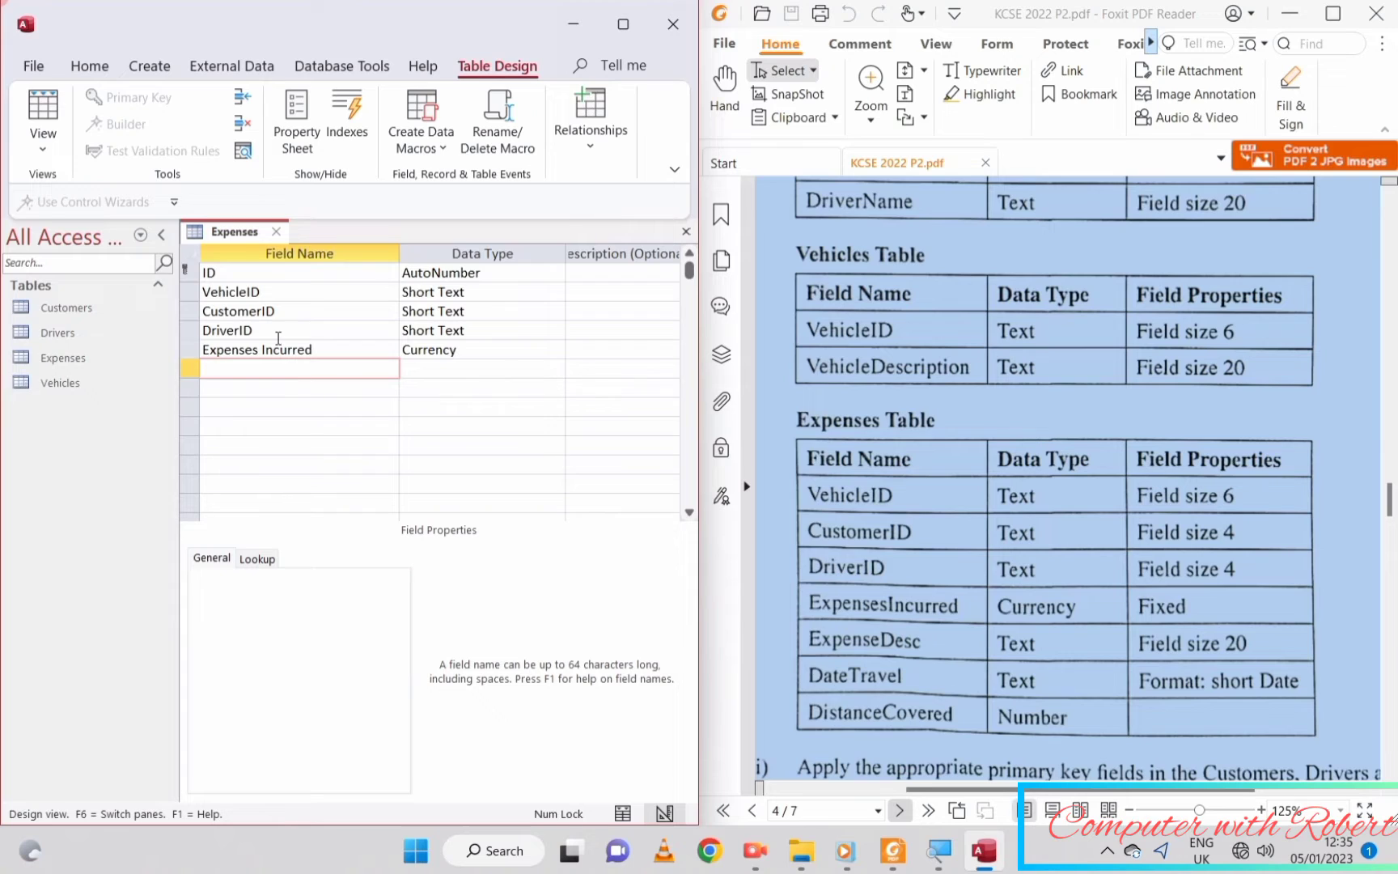
left_click(254, 352)
left_click(259, 352)
key("BackSpace")
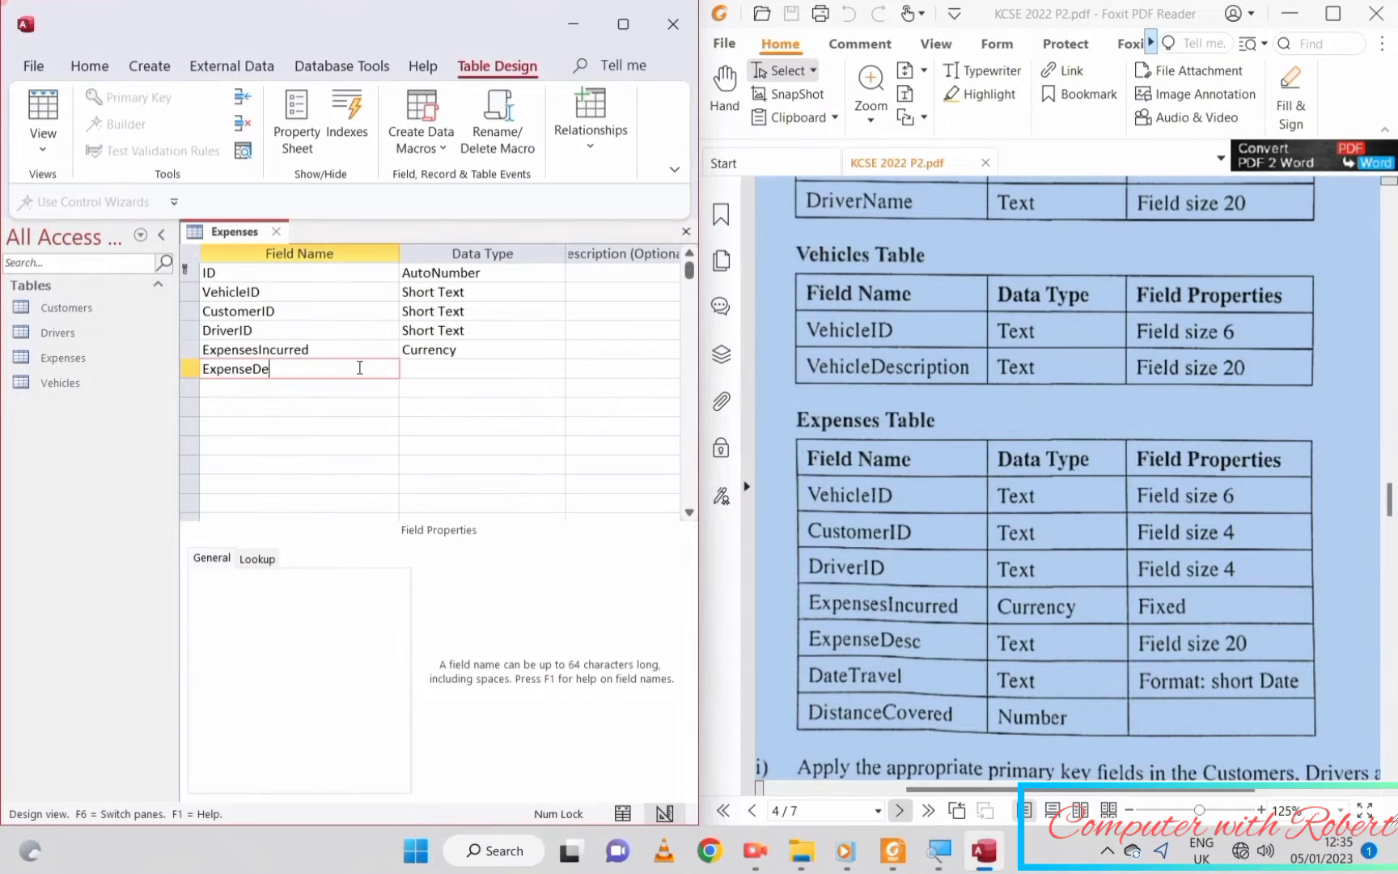
type("sc")
key("Tab")
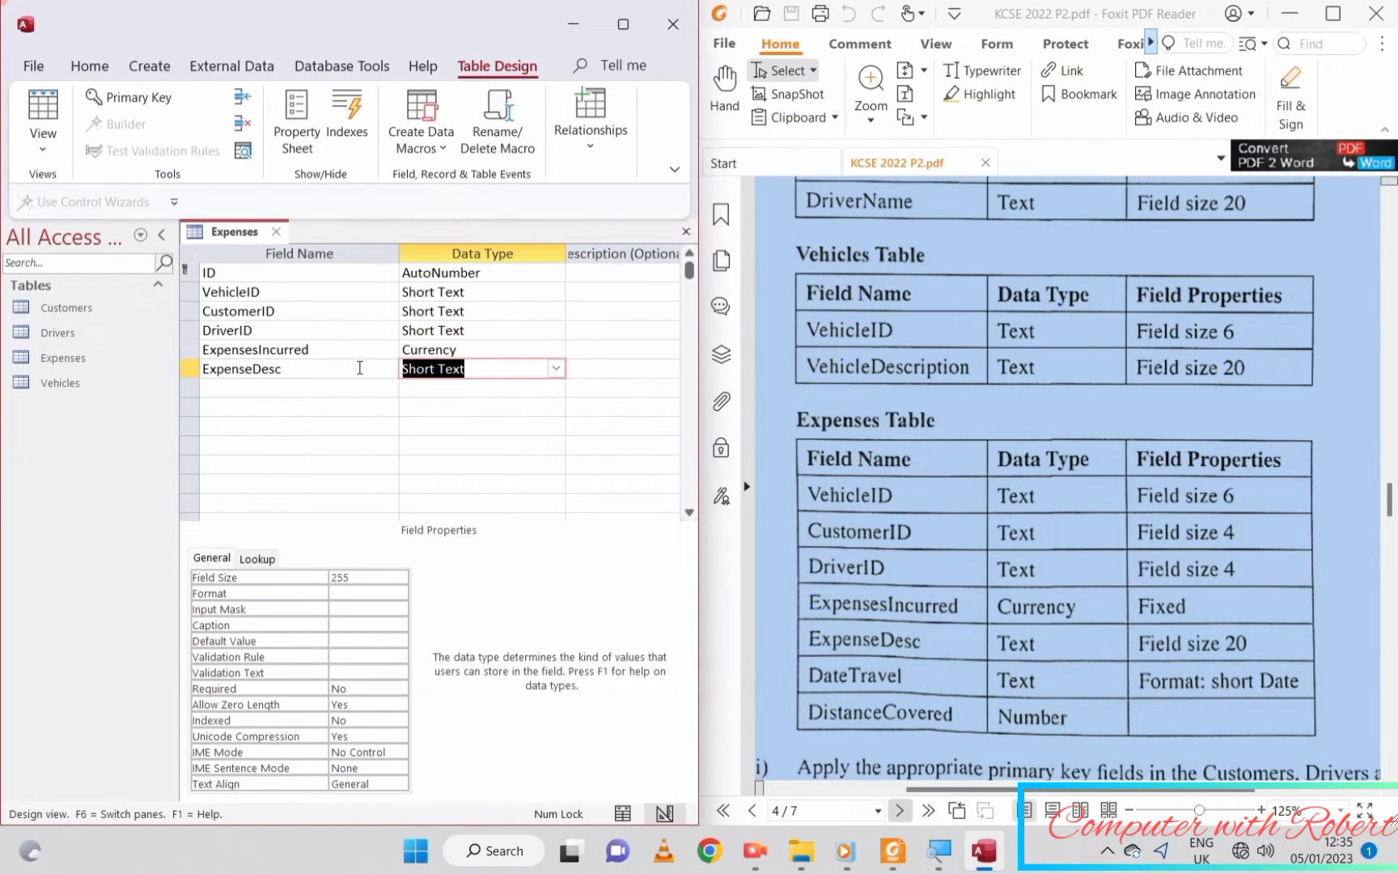
left_click(343, 578)
- Add a DateTravel field with the Date/Time data type below ExpenseDesc in the Expenses table
left_click(292, 388)
type("DateTravel")
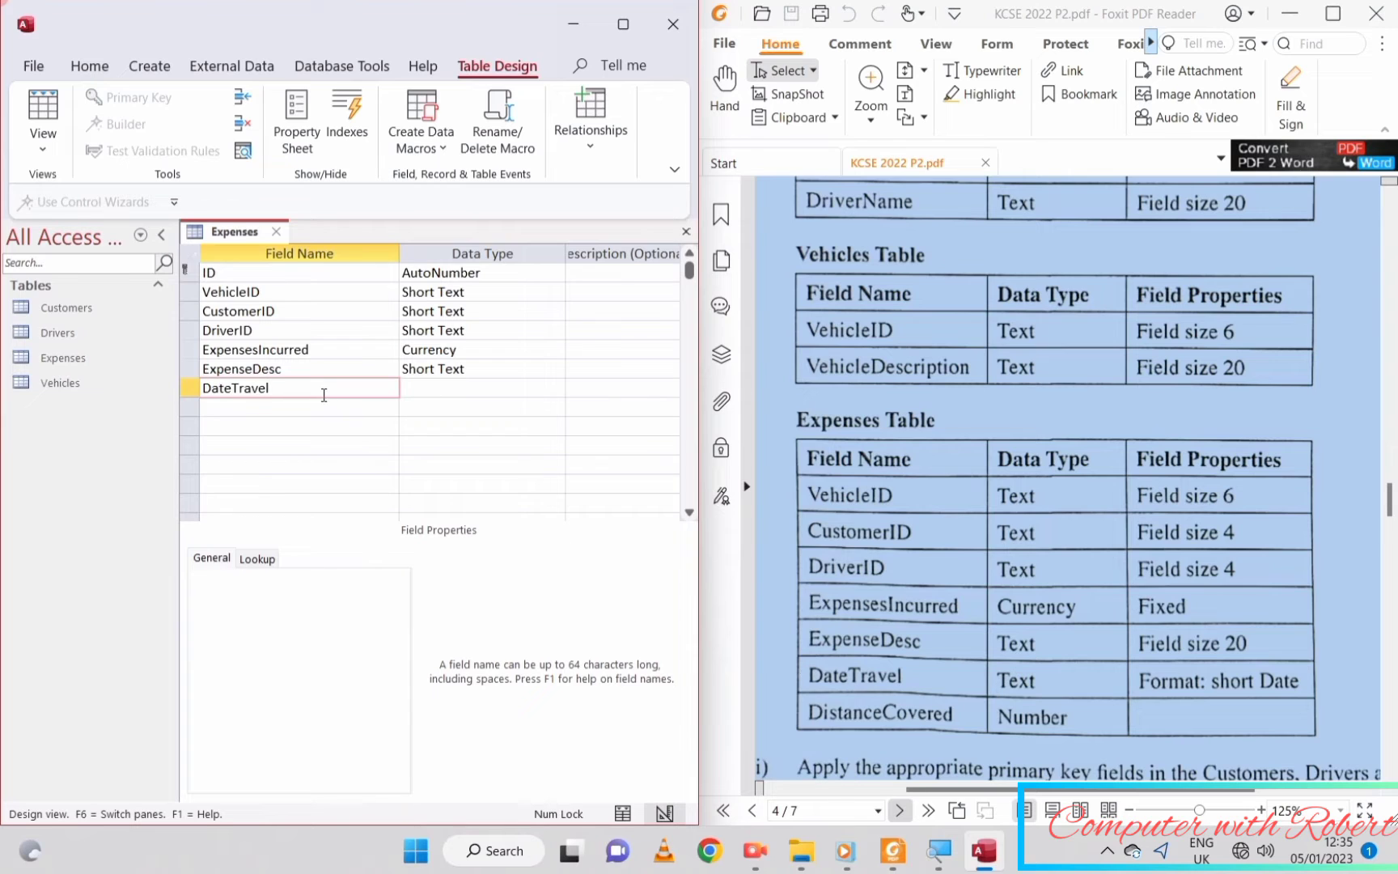
left_click(433, 391)
left_click(555, 388)
left_click(451, 485)
left_click(400, 577)
- Add a DistanceCovered field with the Number data type below DateTravel, then close the Expenses table
left_click(290, 406)
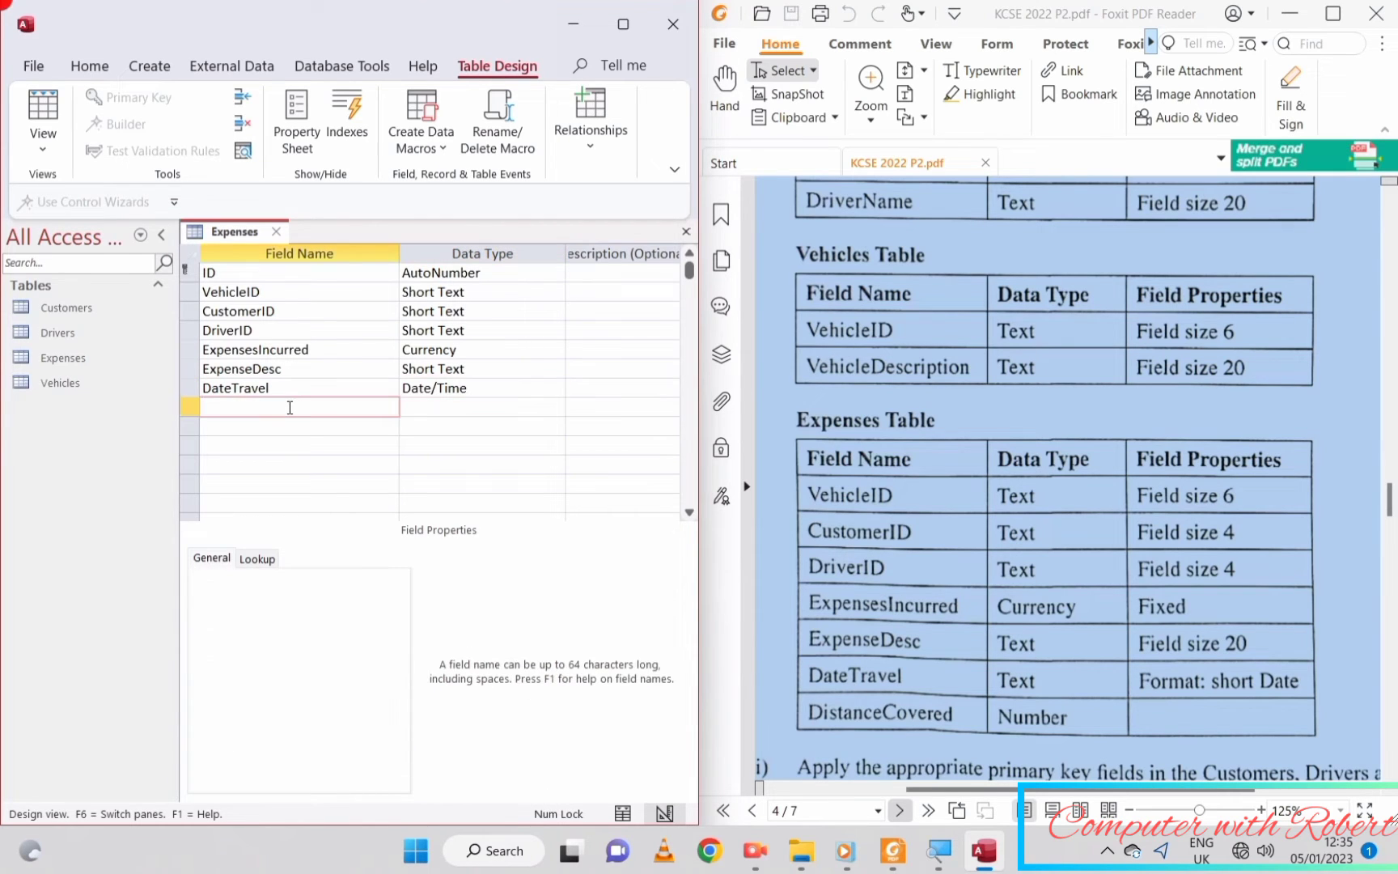
type("DistanceCovered")
key("Tab")
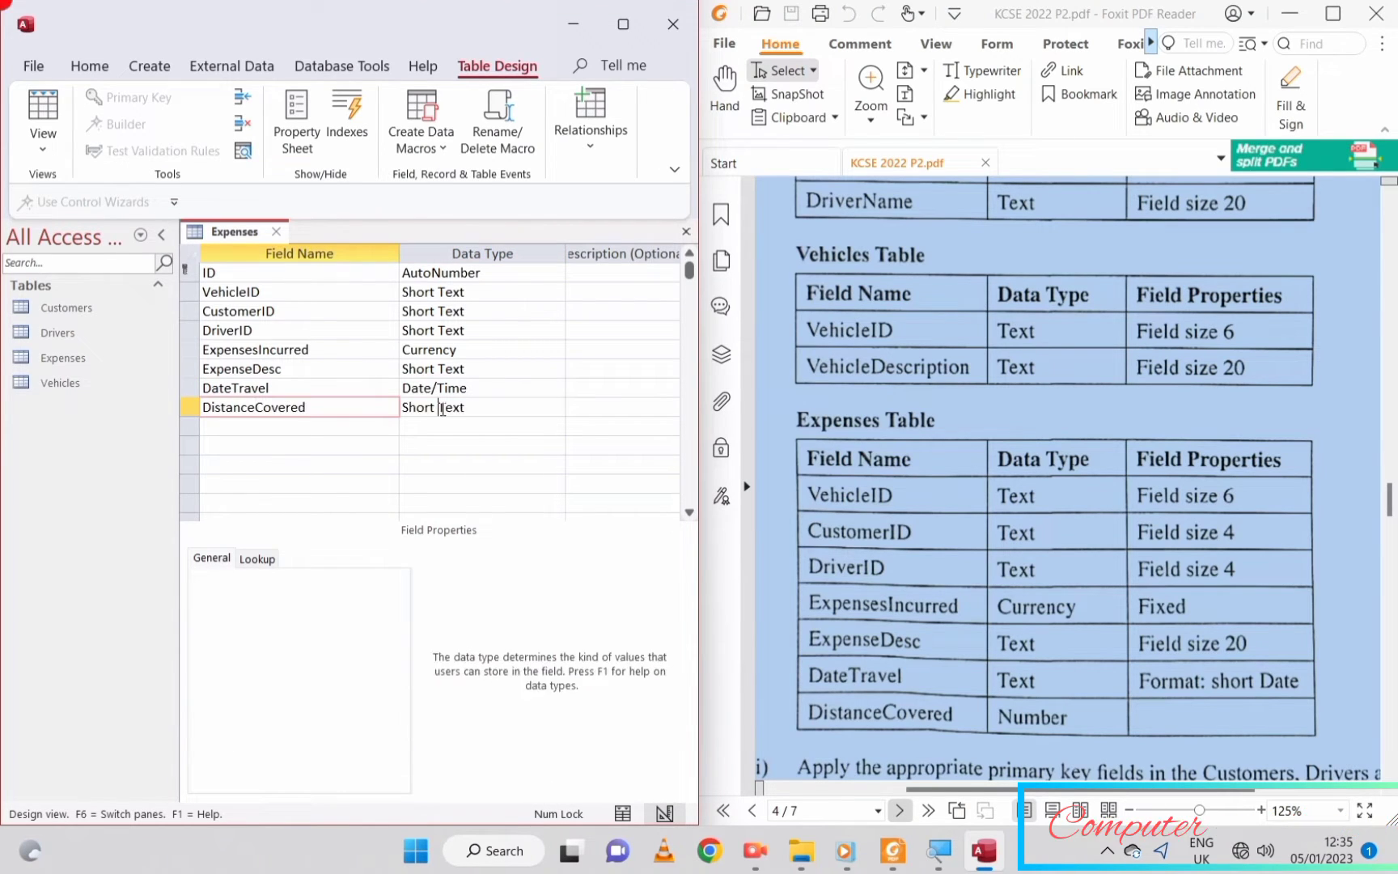
left_click(555, 407)
left_click(433, 462)
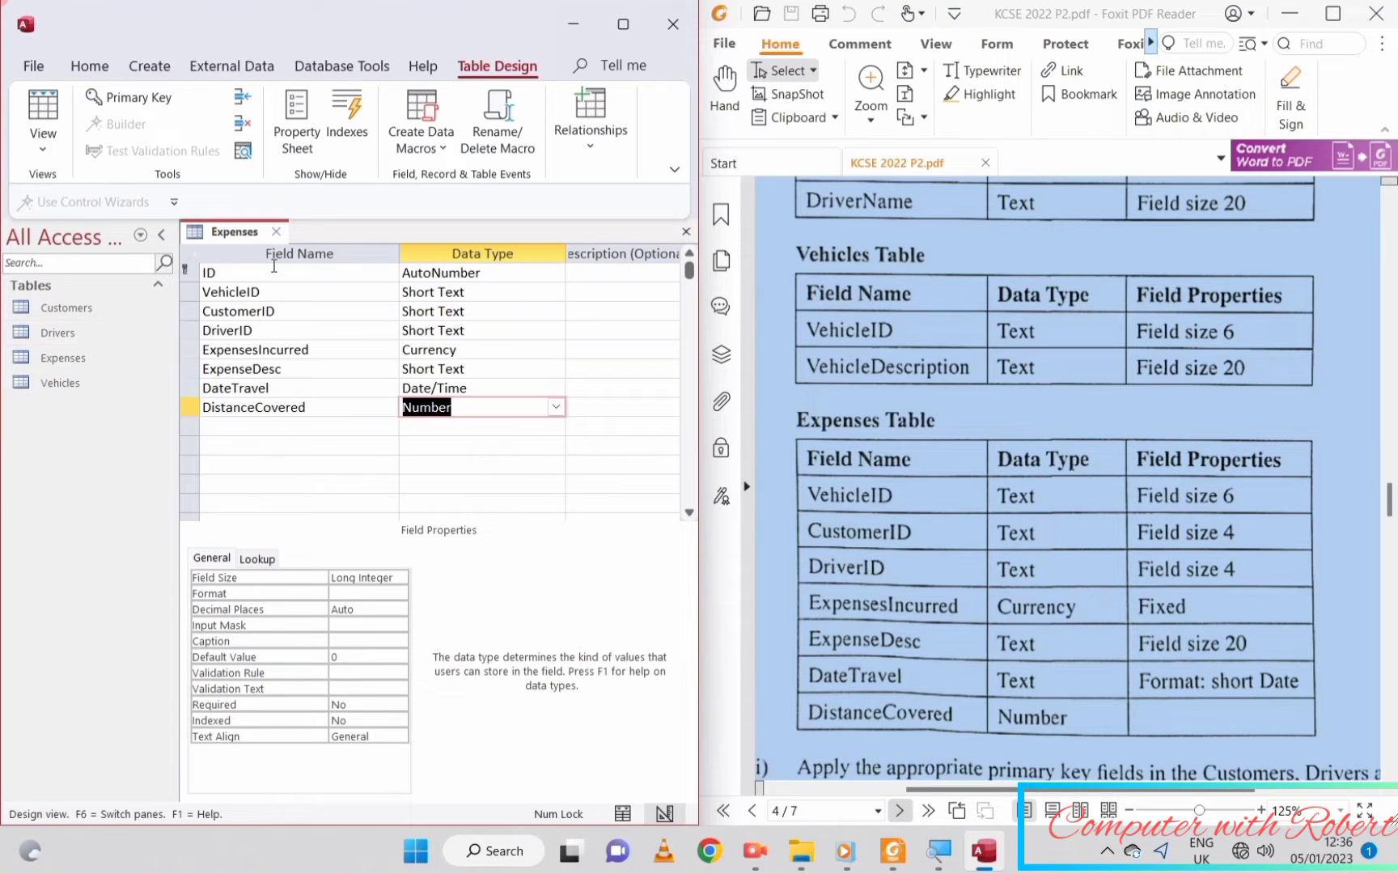
left_click(276, 232)
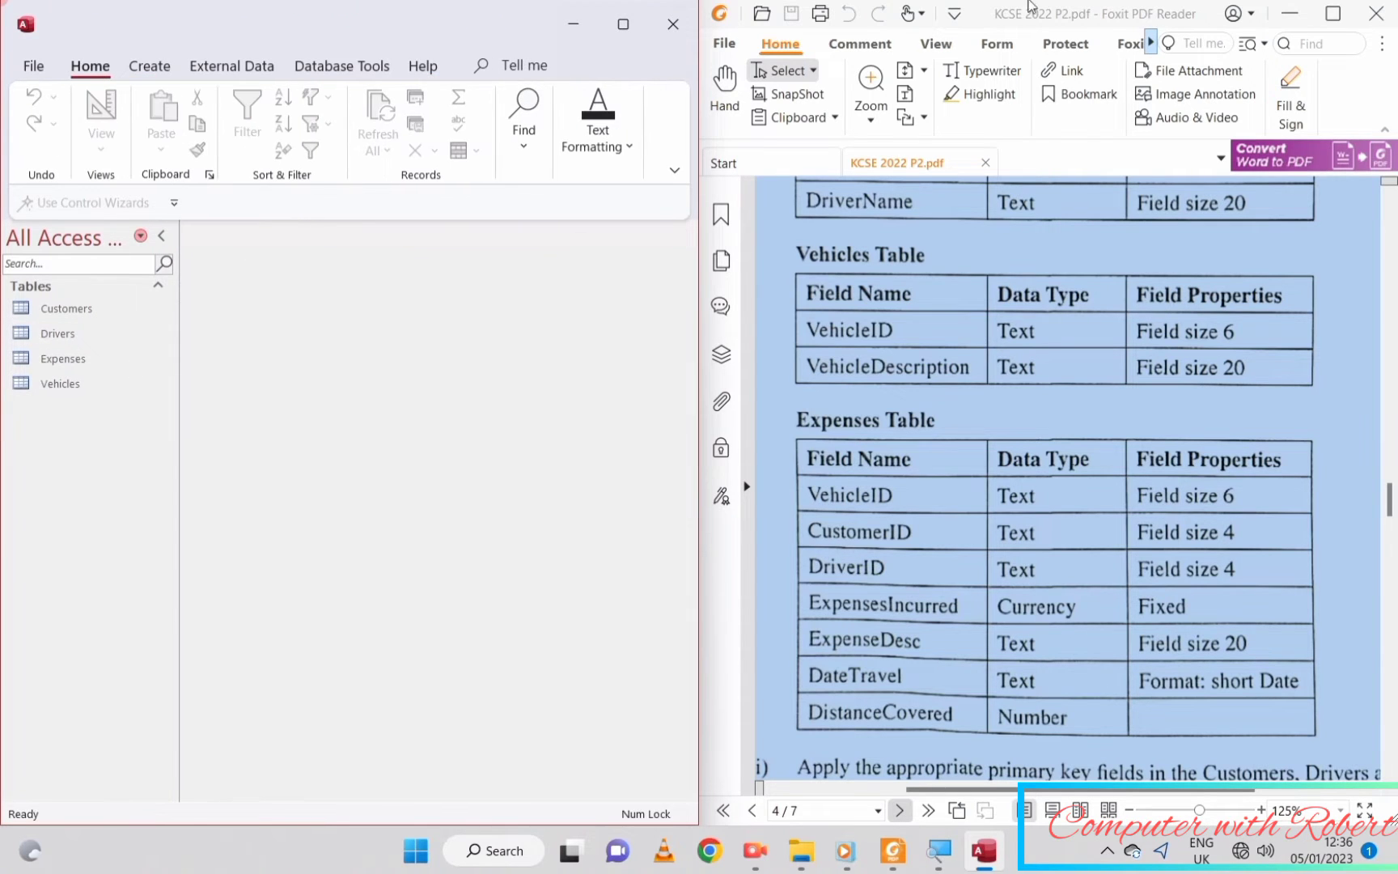
- Read tasks (iii) and (iv) in the exam paper in Foxit PDF Reader, then switch back to Access and maximize it
left_click(1334, 13)
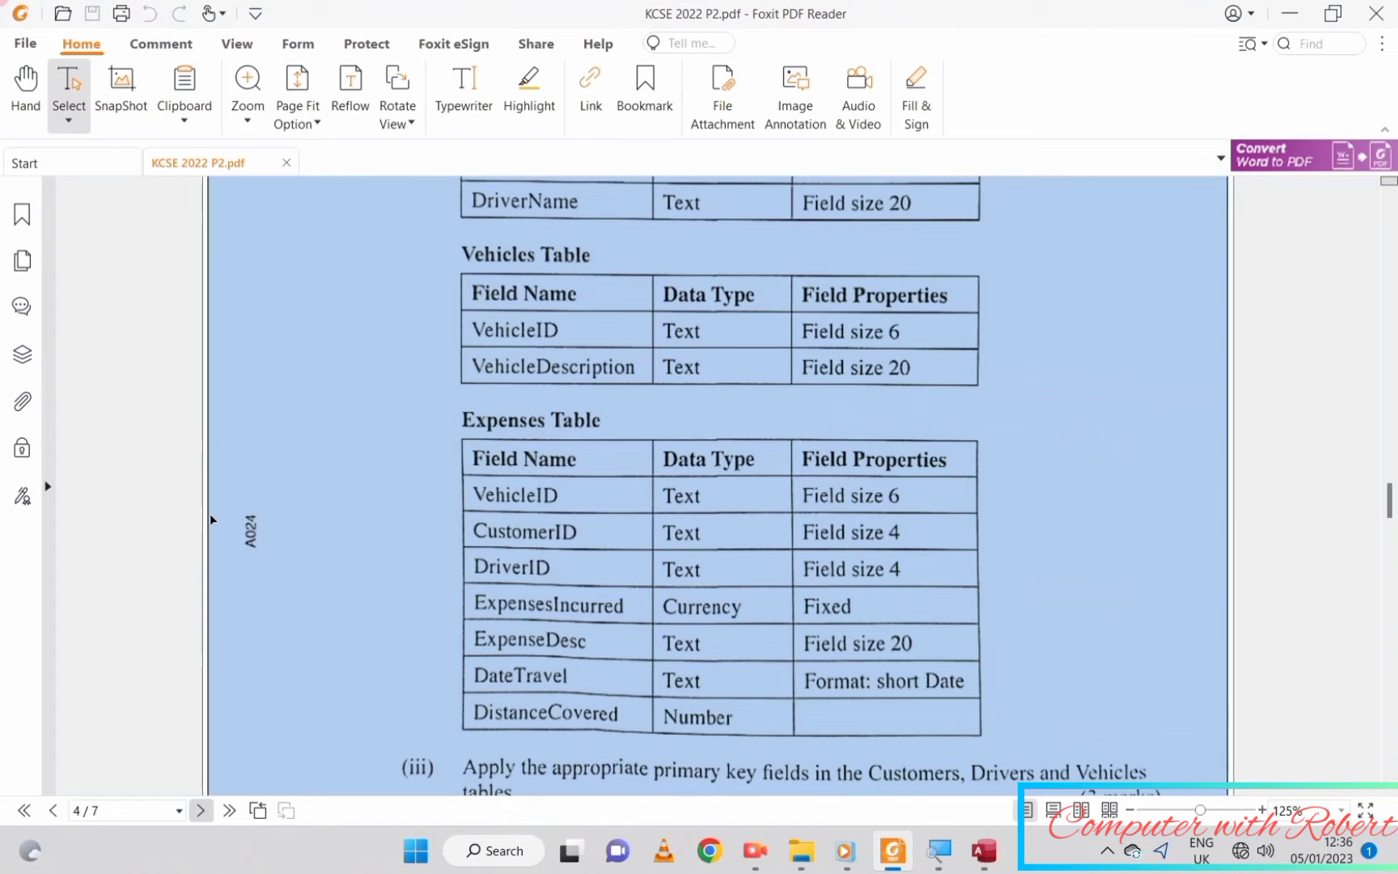
scroll(703, 647, "down", 3)
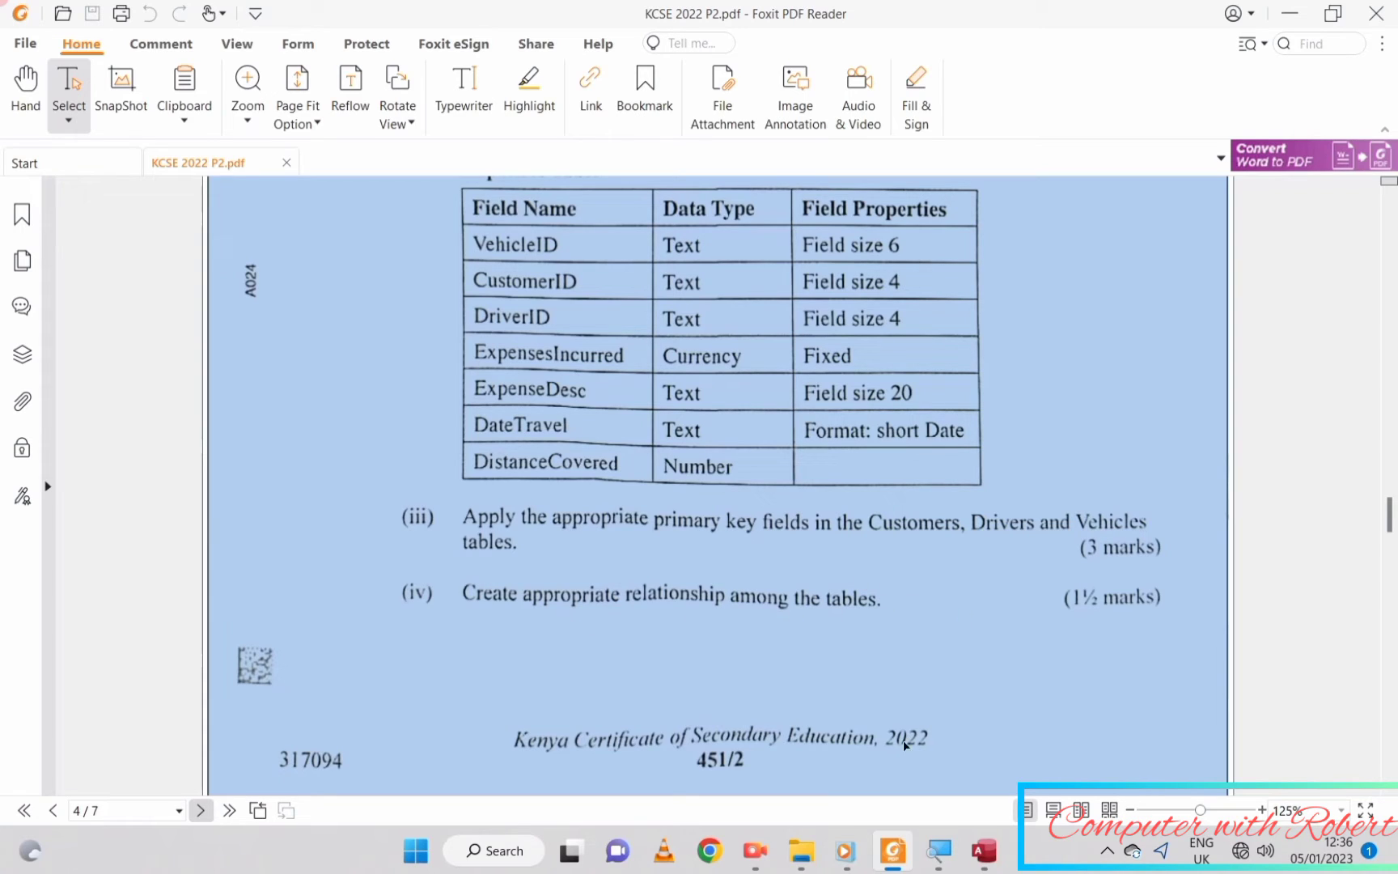
left_click(984, 851)
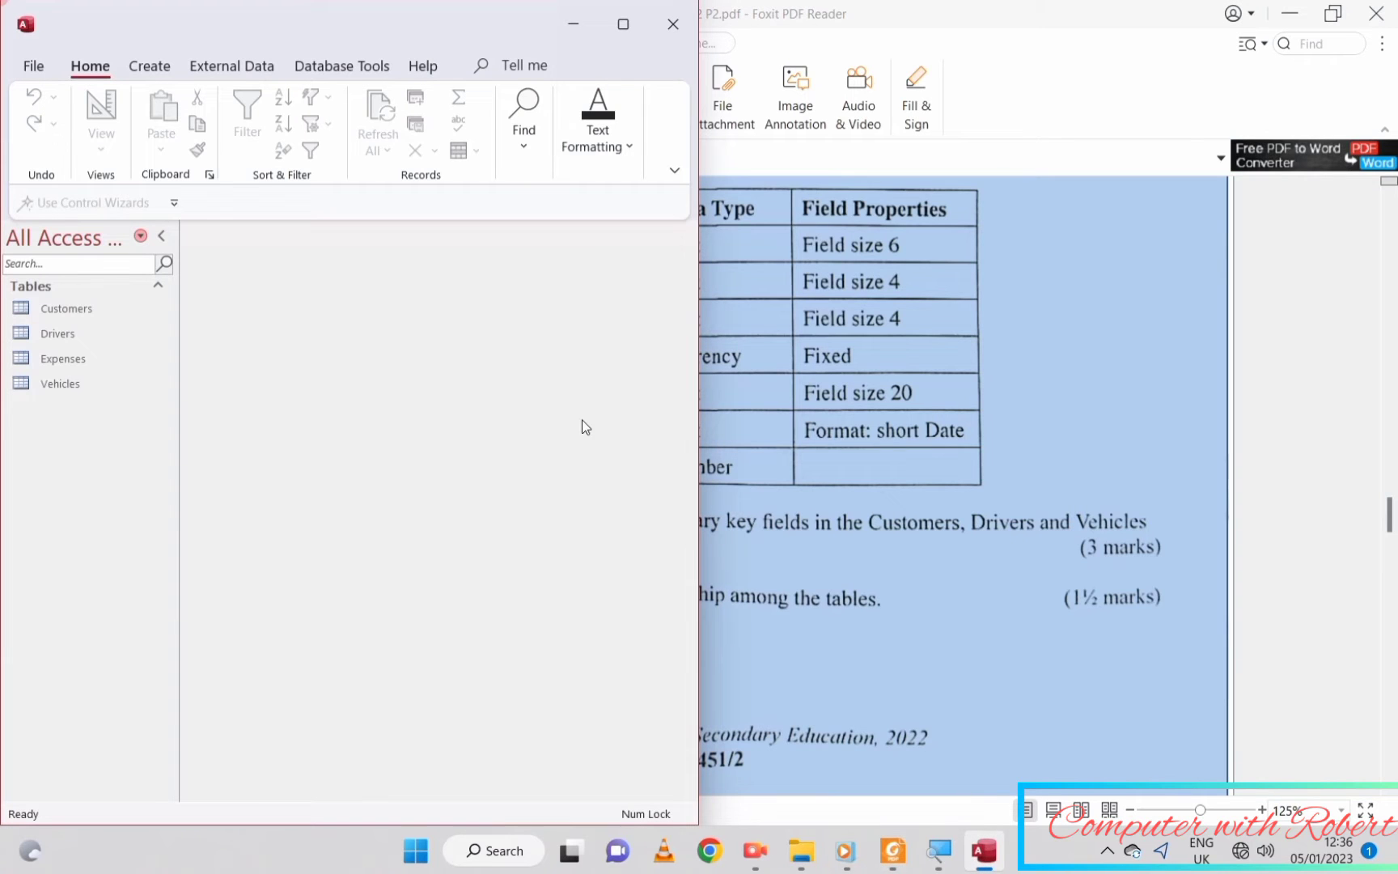
left_click(630, 25)
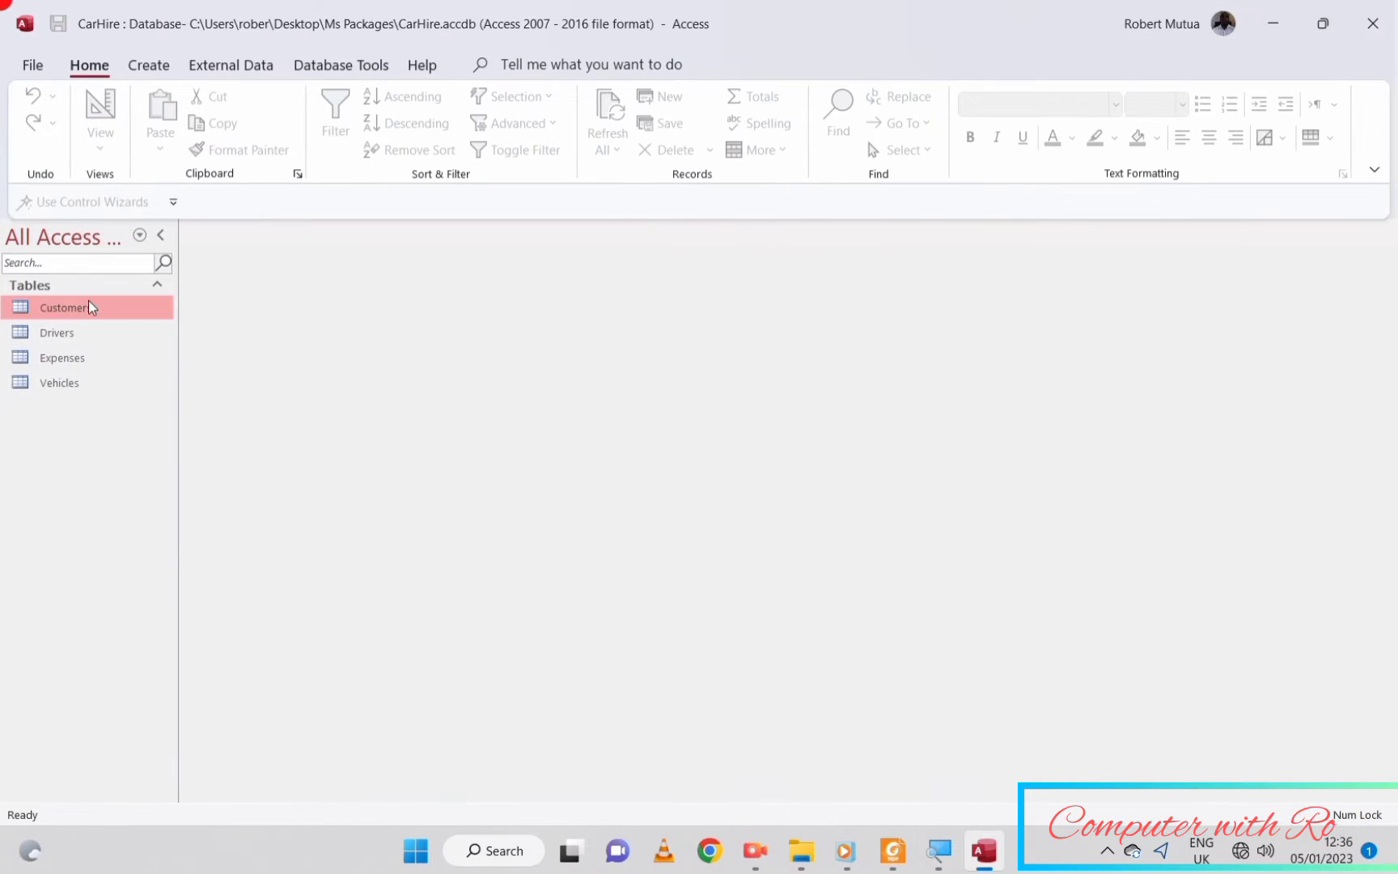
- Check the primary keys of the Customers, Drivers, Expenses and Vehicles tables in Design view, then close all four tables
double_click(91, 307)
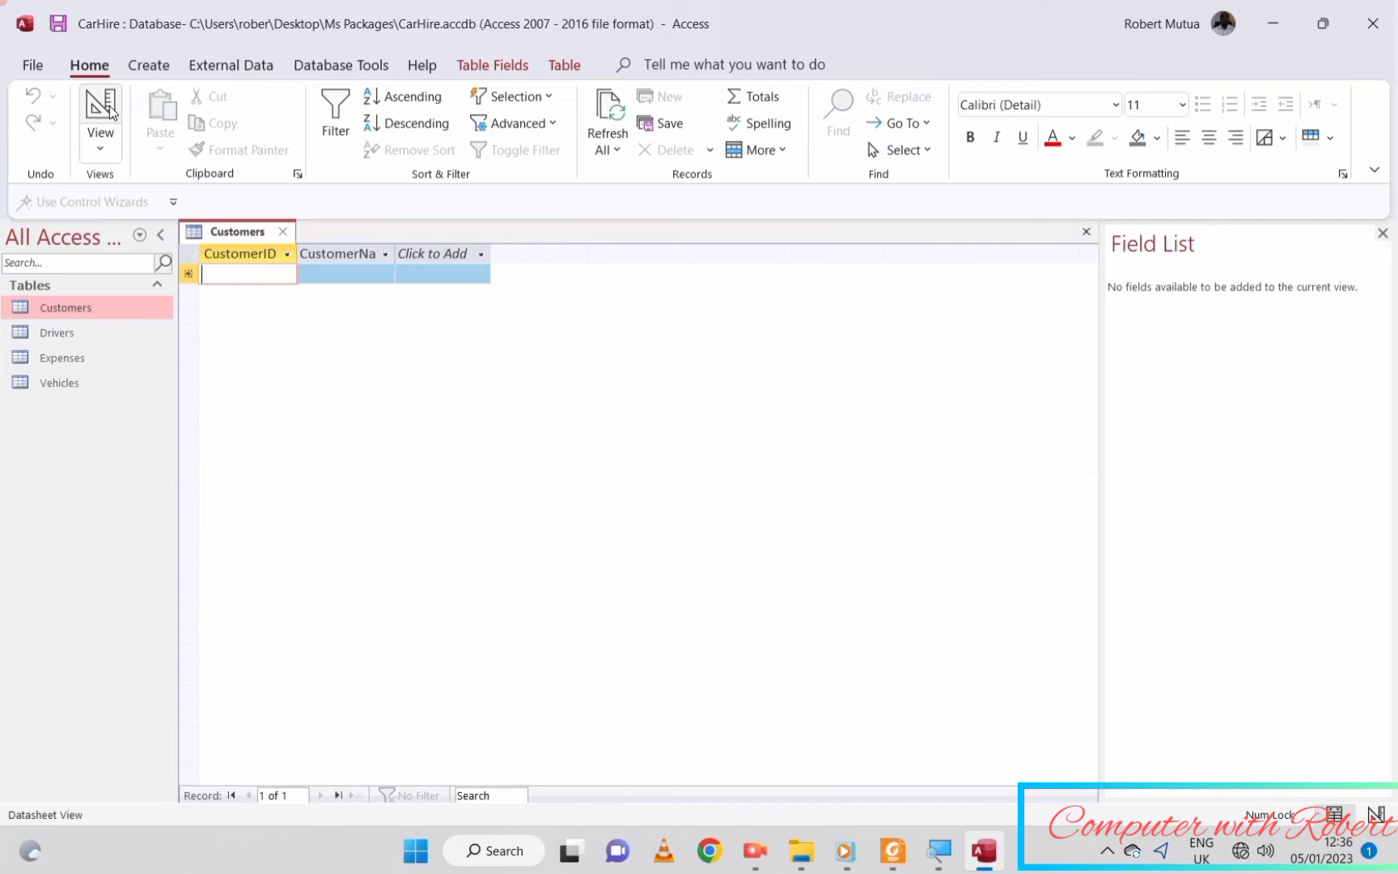
left_click(110, 112)
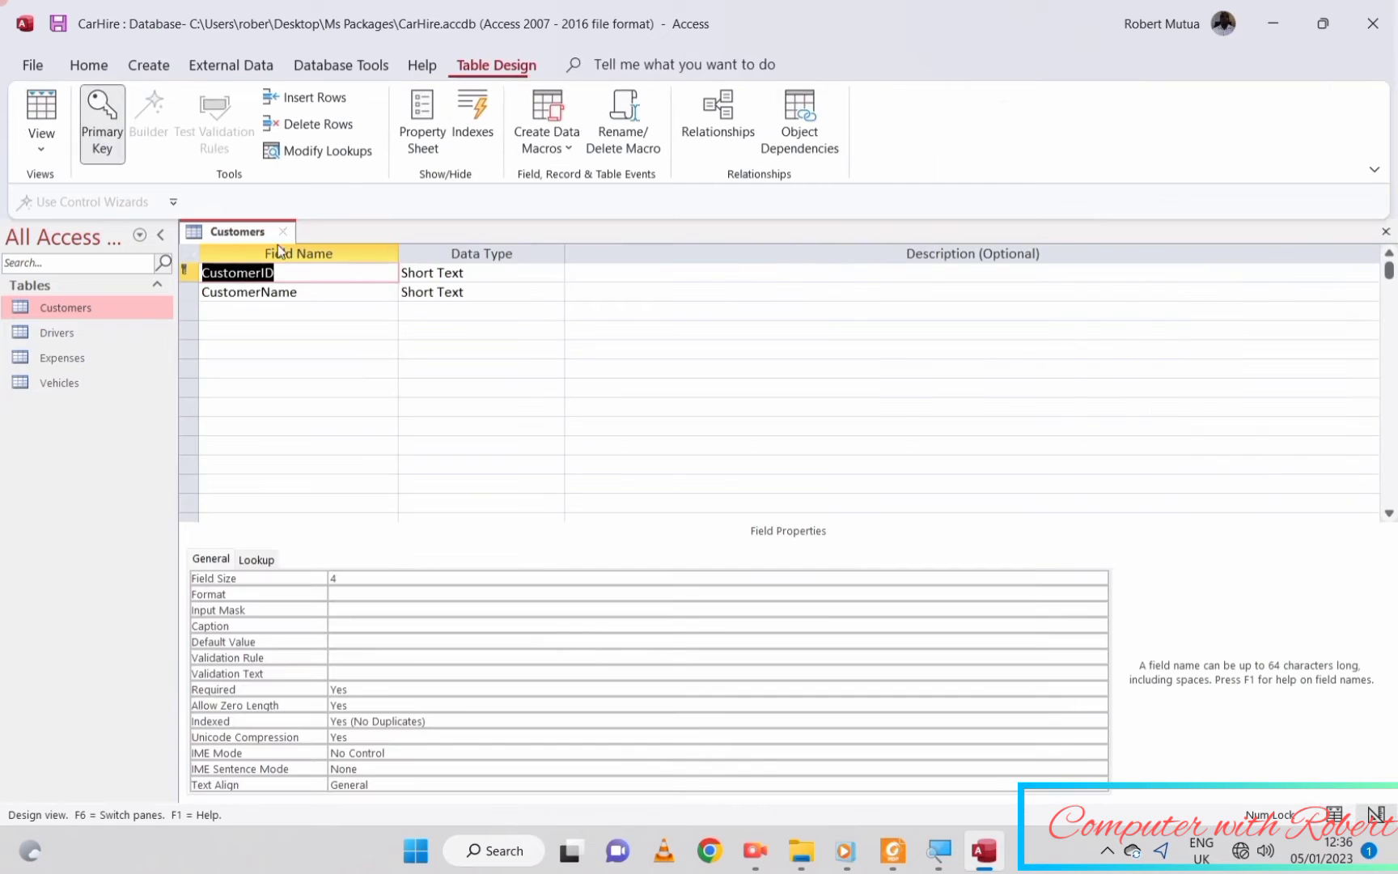
double_click(34, 332)
left_click(100, 122)
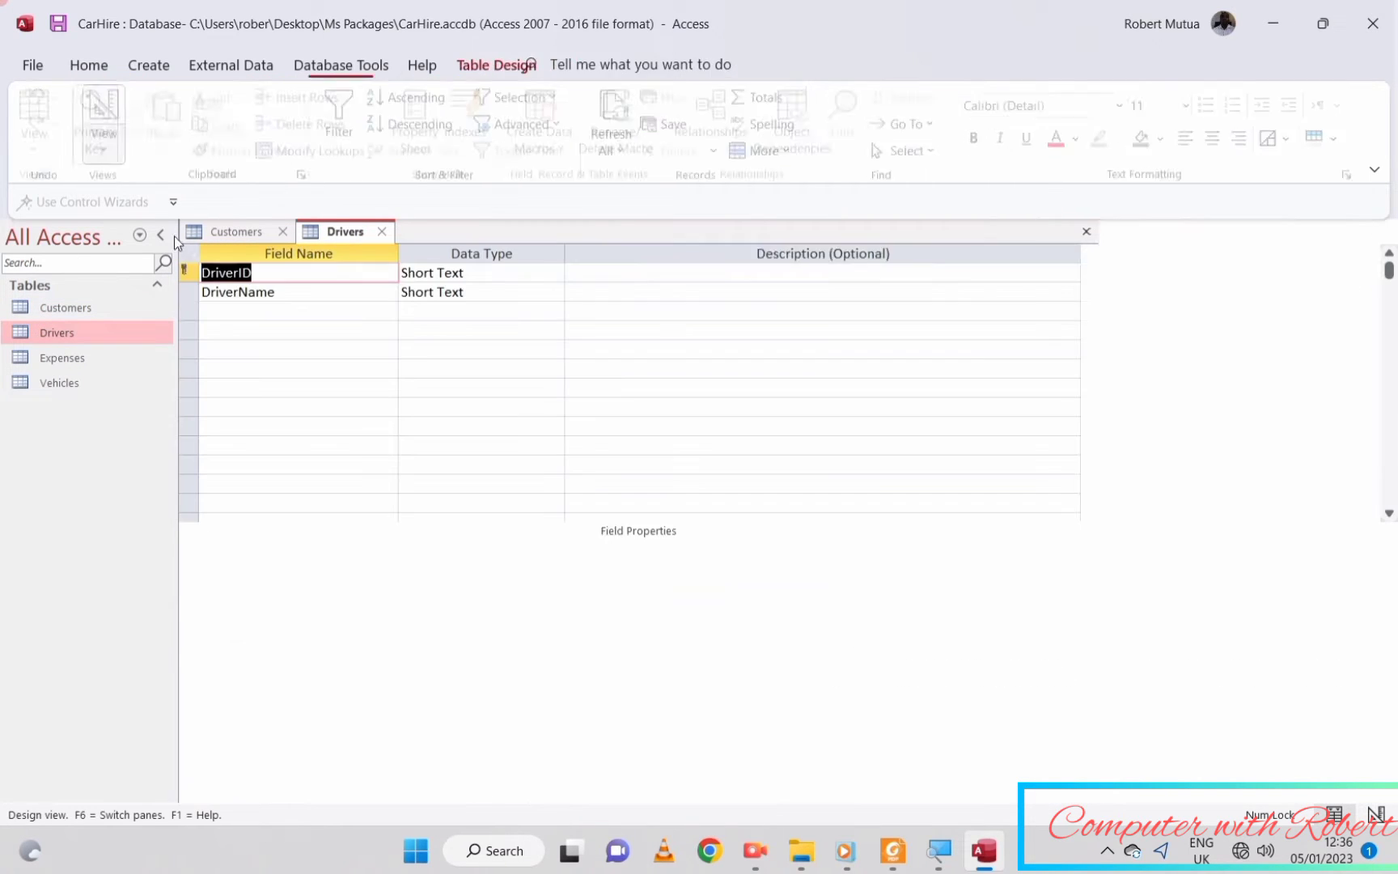
double_click(56, 357)
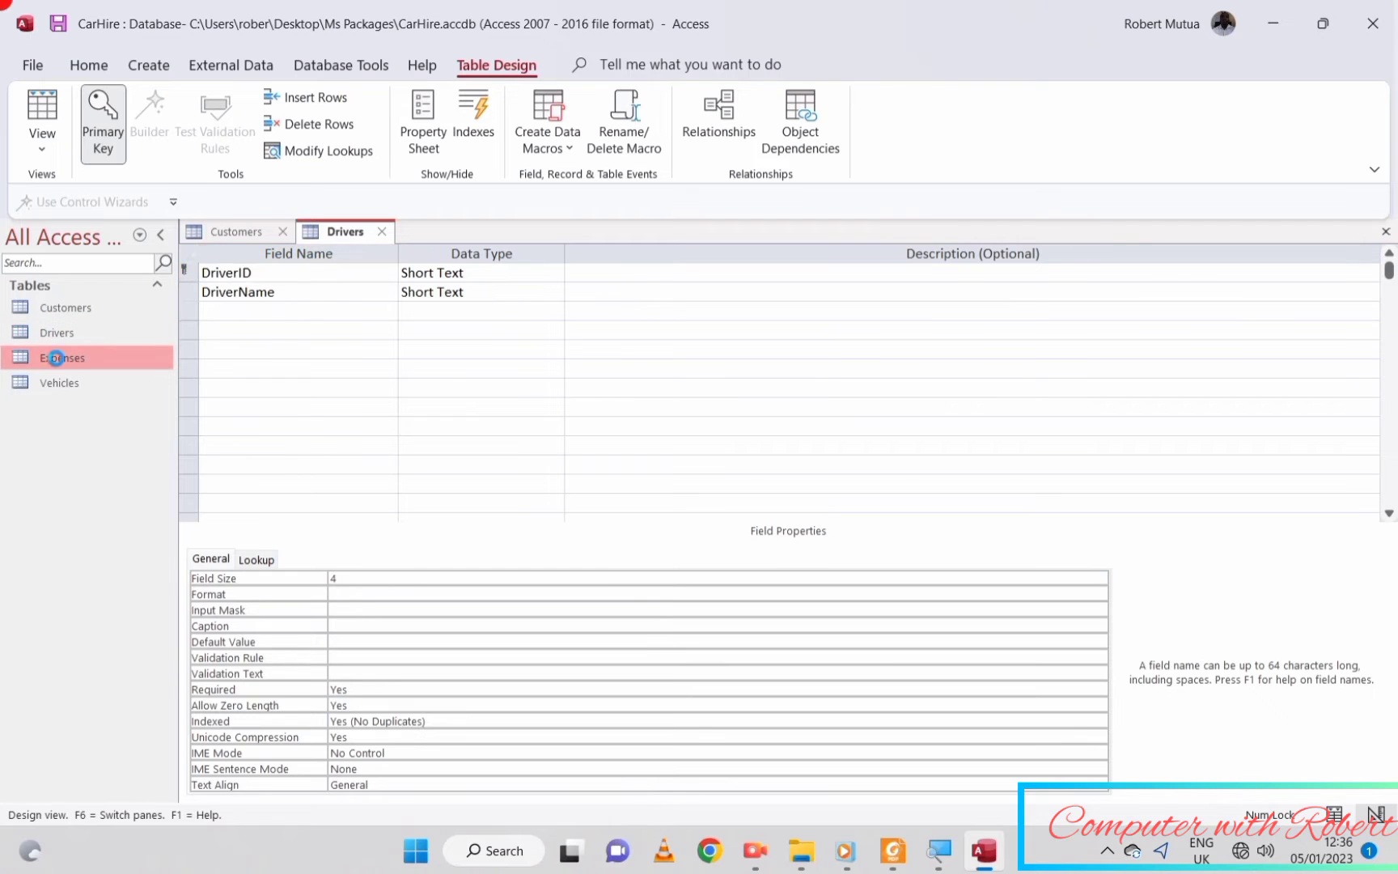
left_click(101, 121)
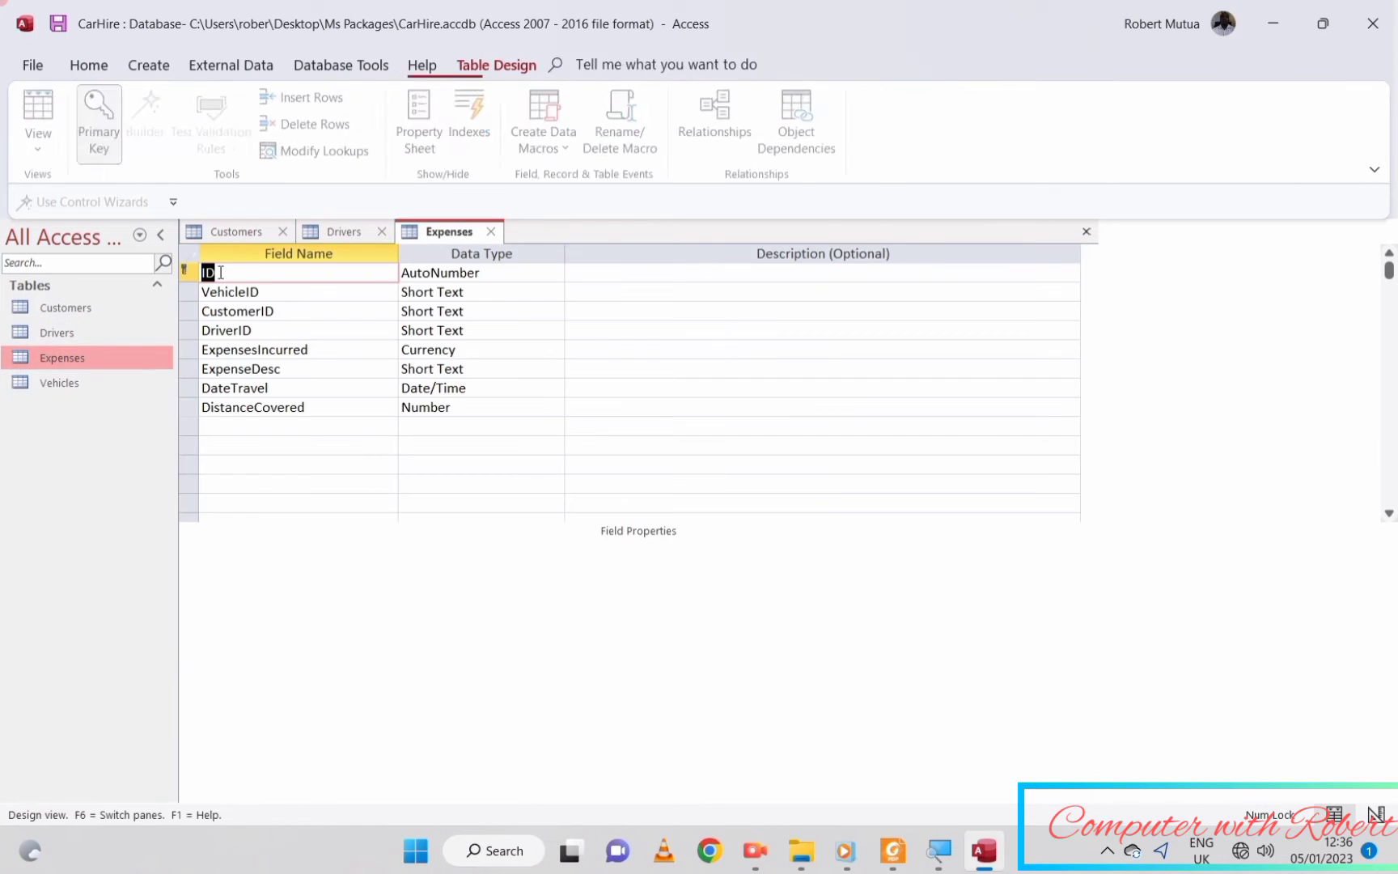
double_click(58, 380)
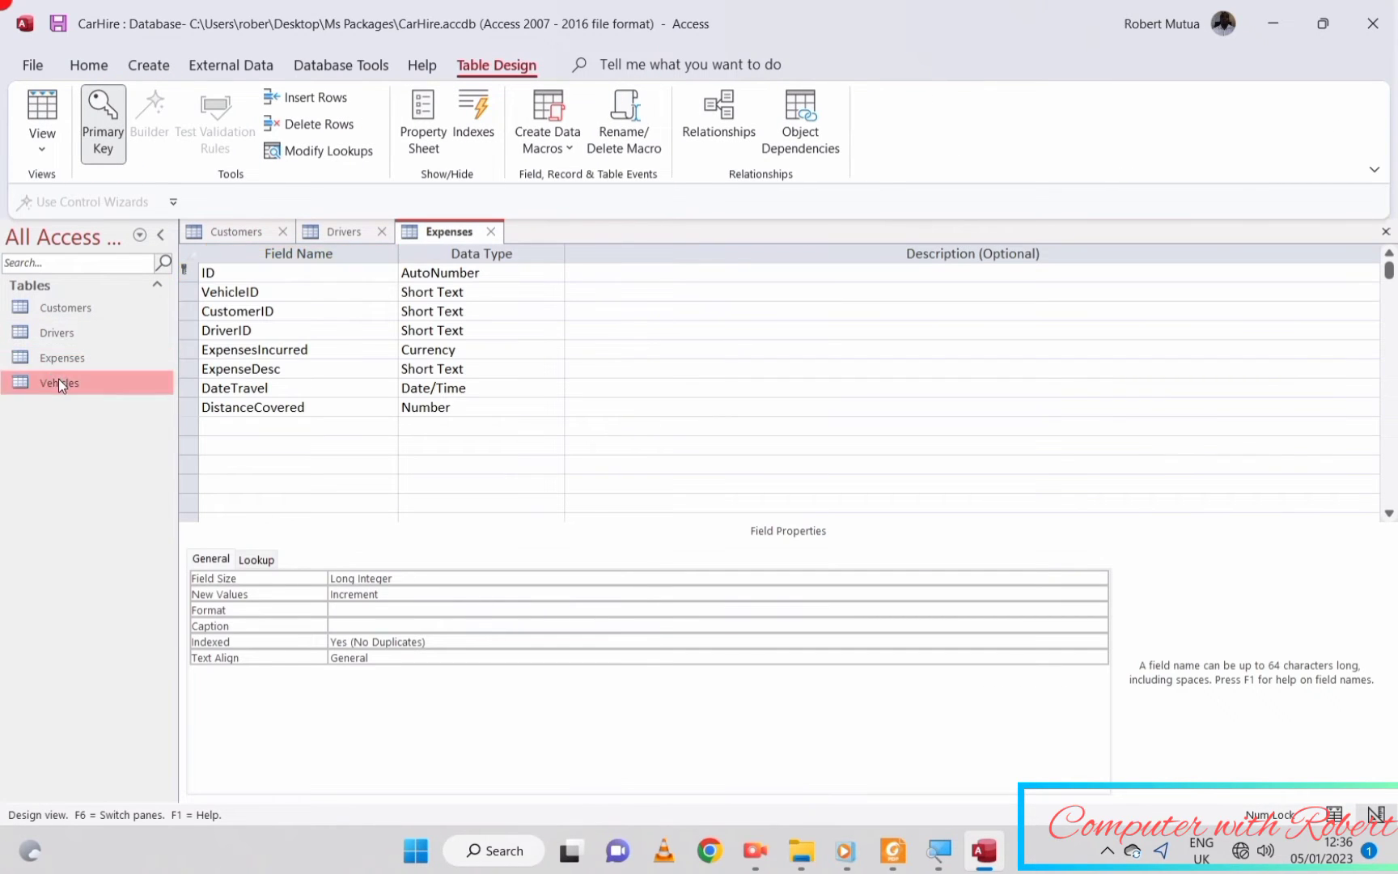
left_click(103, 110)
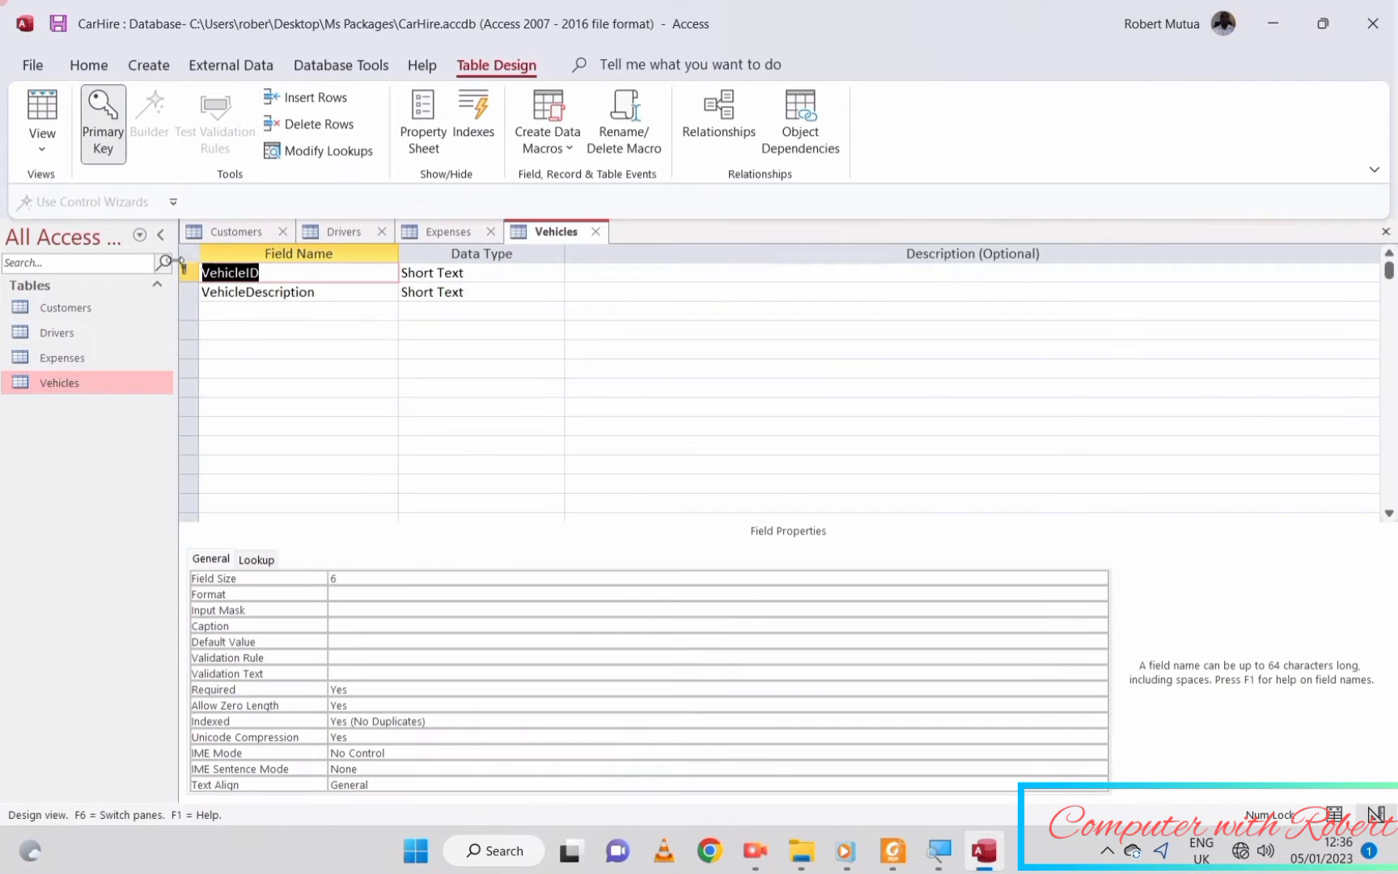
left_click(283, 233)
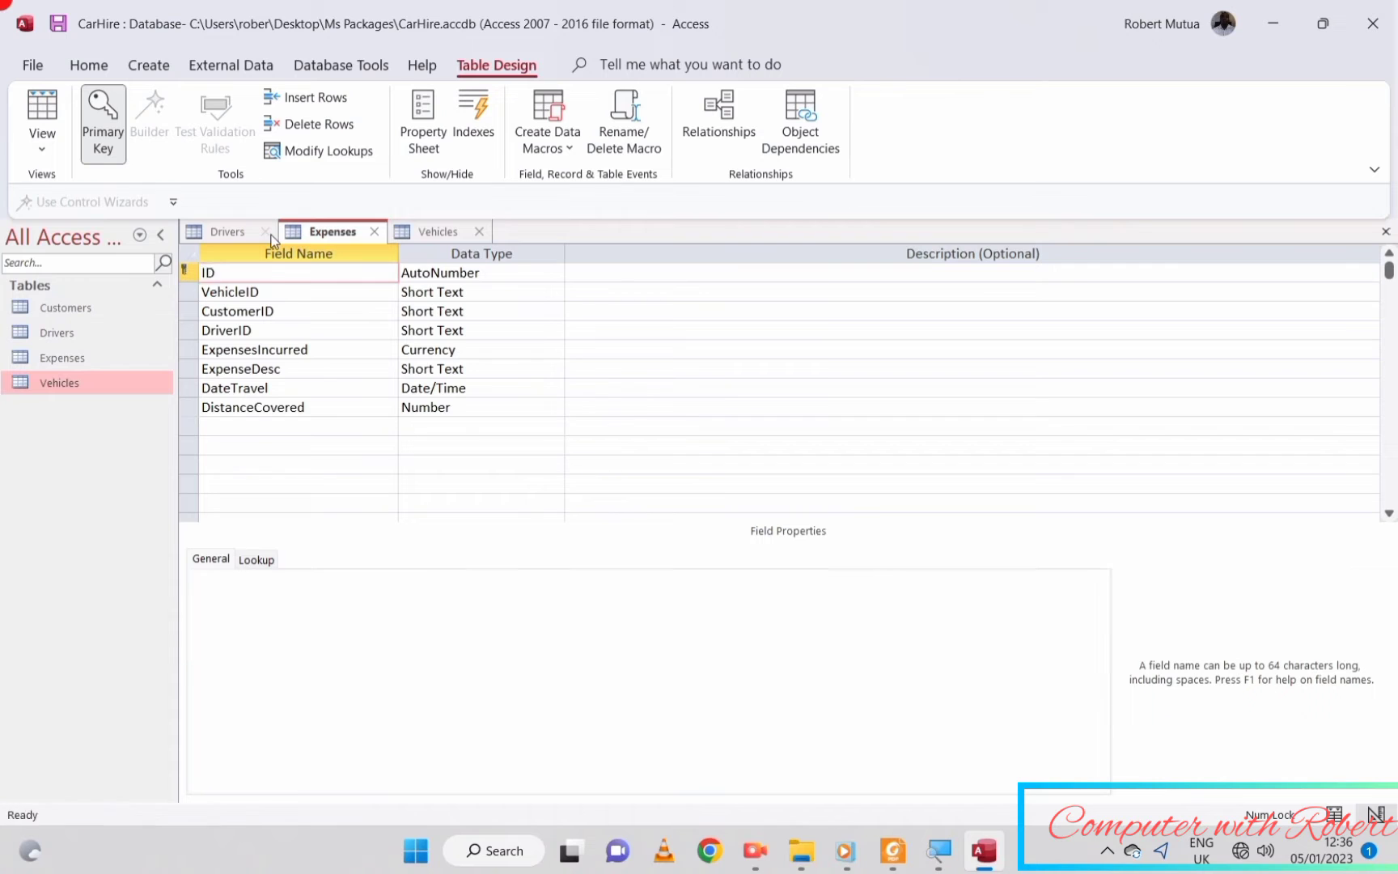
left_click(267, 233)
left_click(270, 234)
left_click(272, 233)
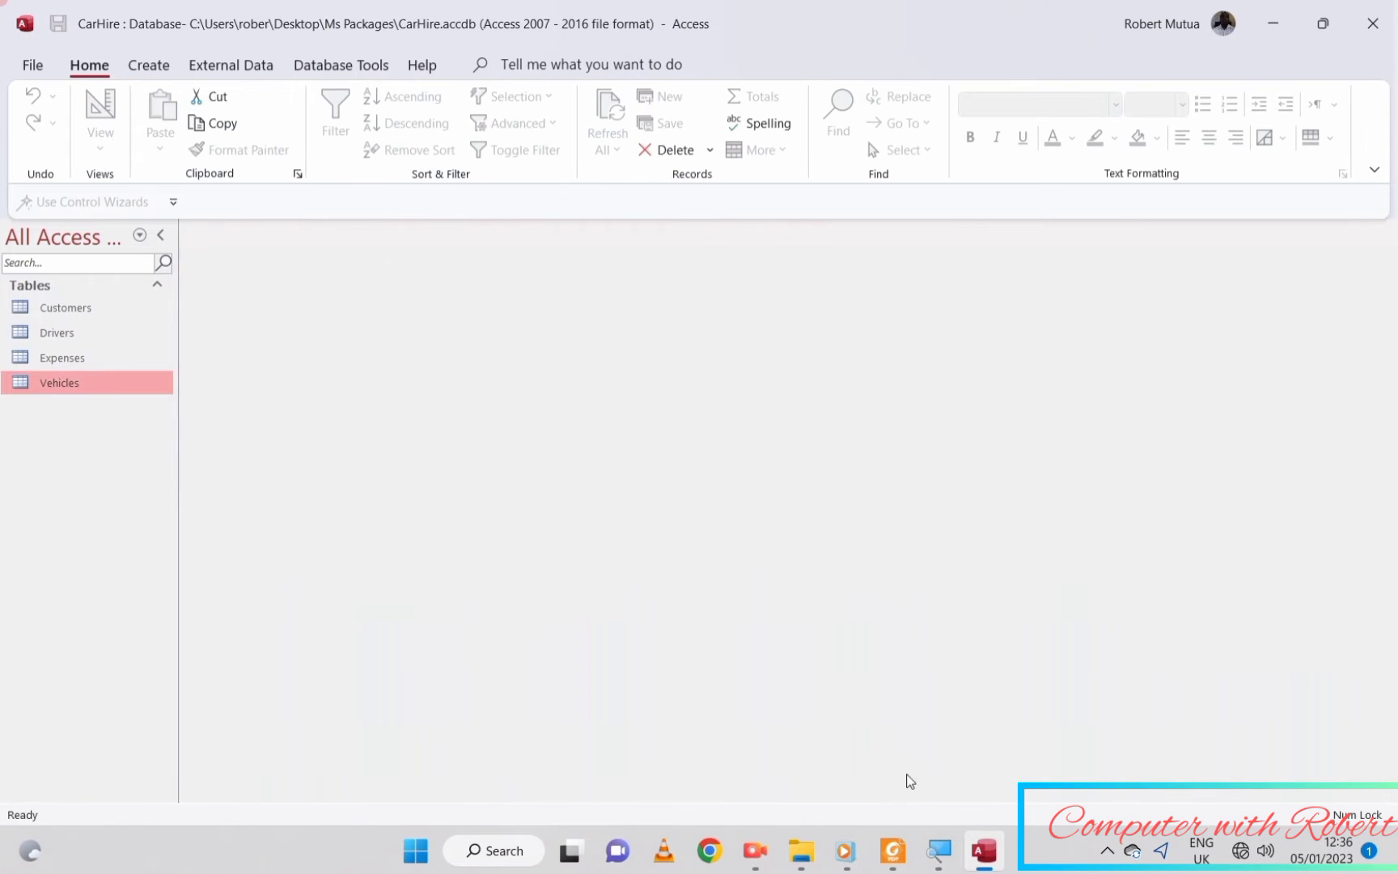
- Recheck task (iv) about table relationships in Foxit PDF Reader, then return to Access
left_click(892, 850)
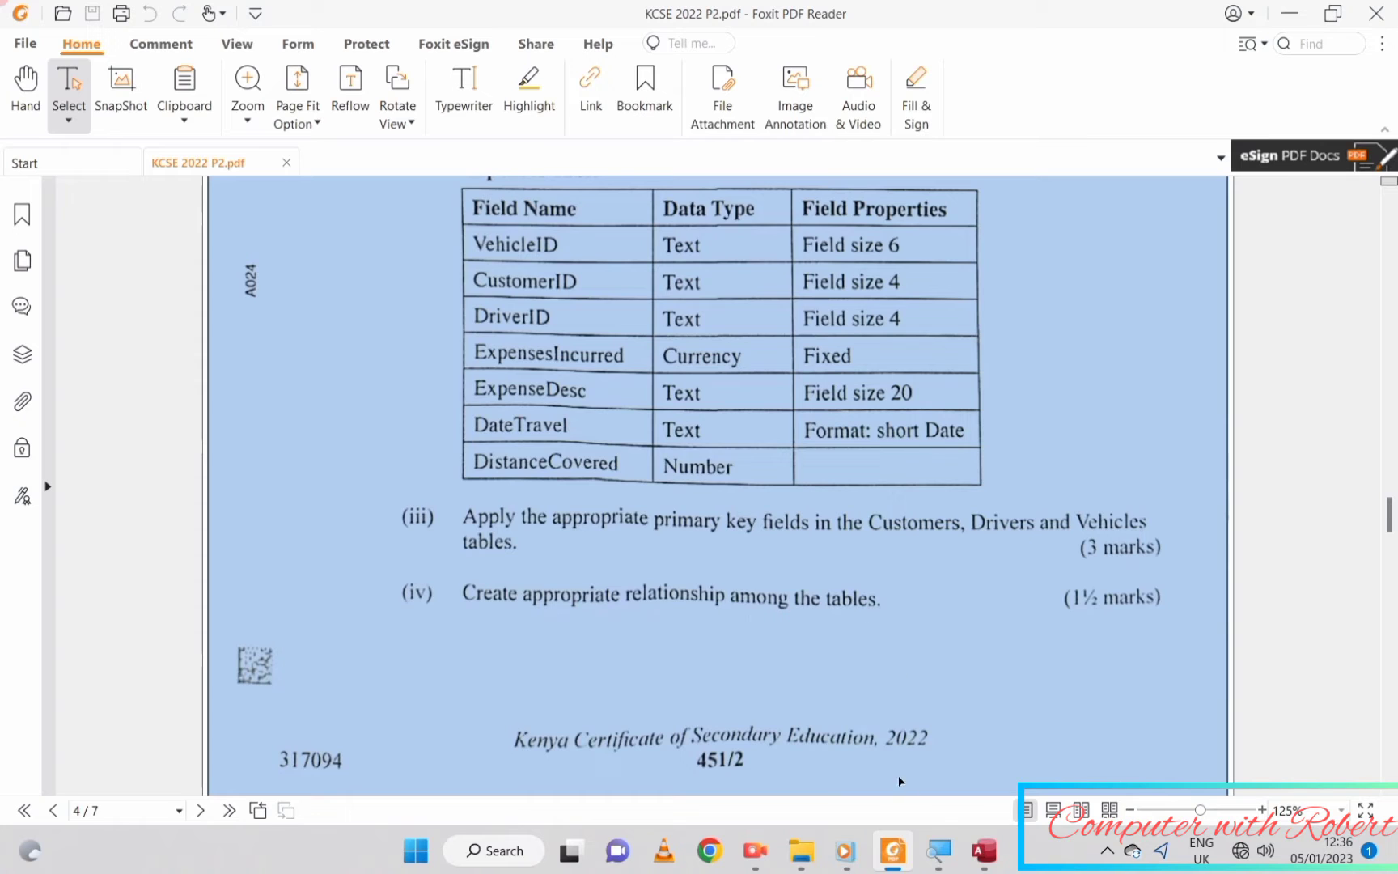
left_click(984, 851)
left_click(231, 65)
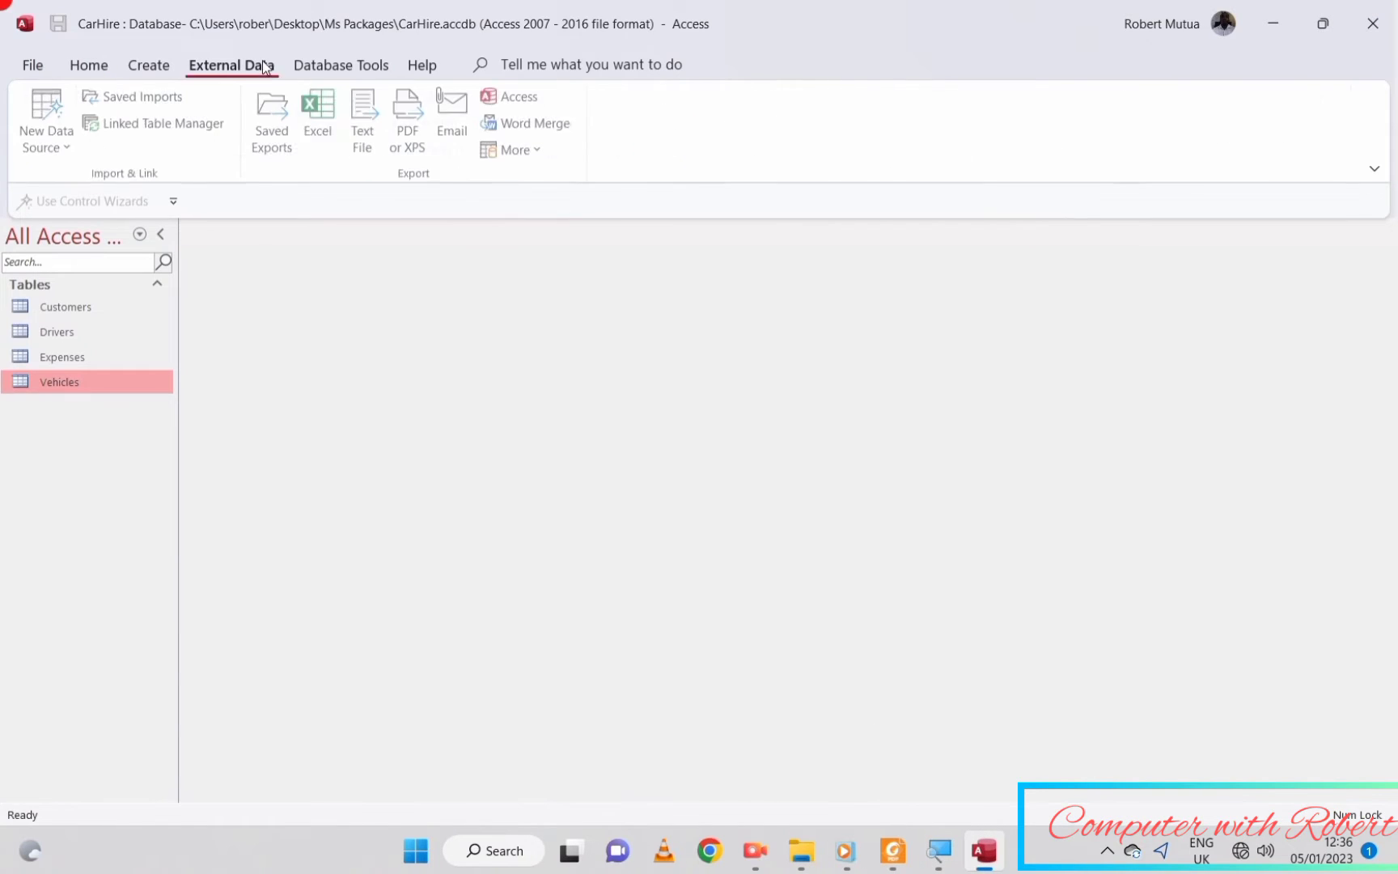
left_click(321, 104)
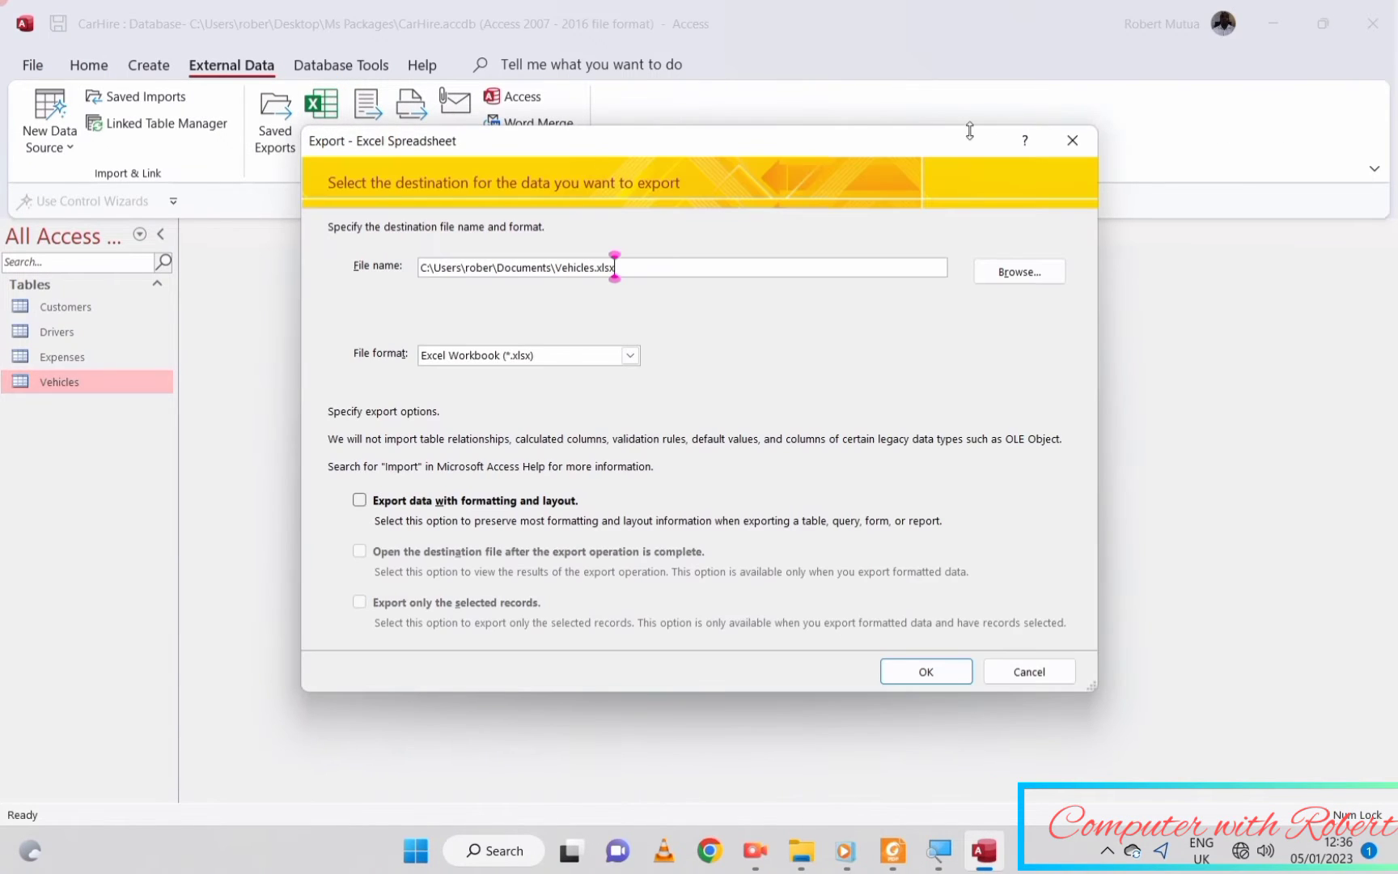
left_click(1073, 140)
- Open the Relationships window and move the Expenses table below Customers and the Drivers table below Vehicles
left_click(306, 66)
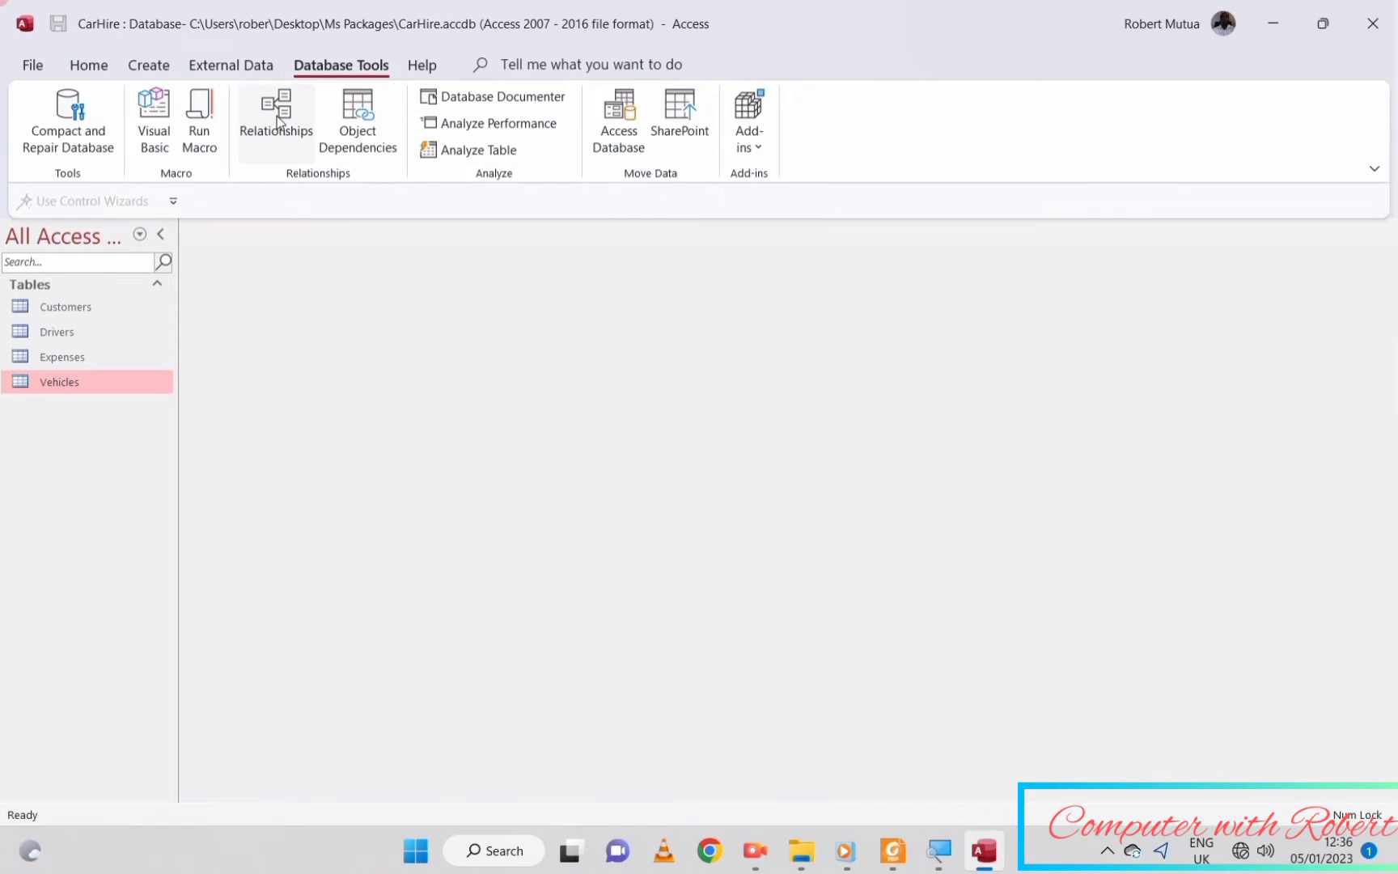
left_click(276, 109)
left_click_drag(509, 271, 476, 570)
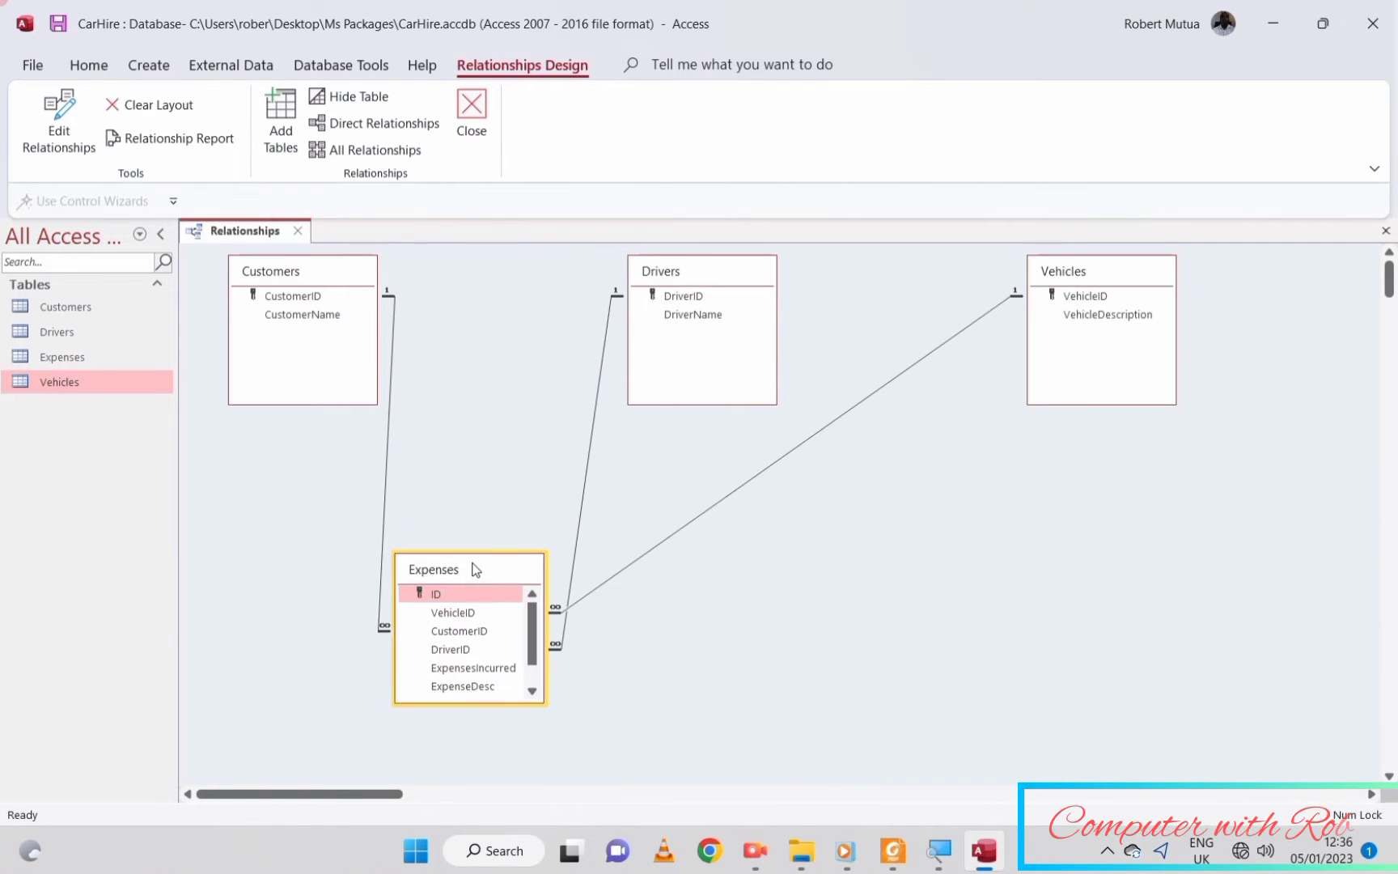
left_click(698, 270)
left_click_drag(699, 268, 1050, 621)
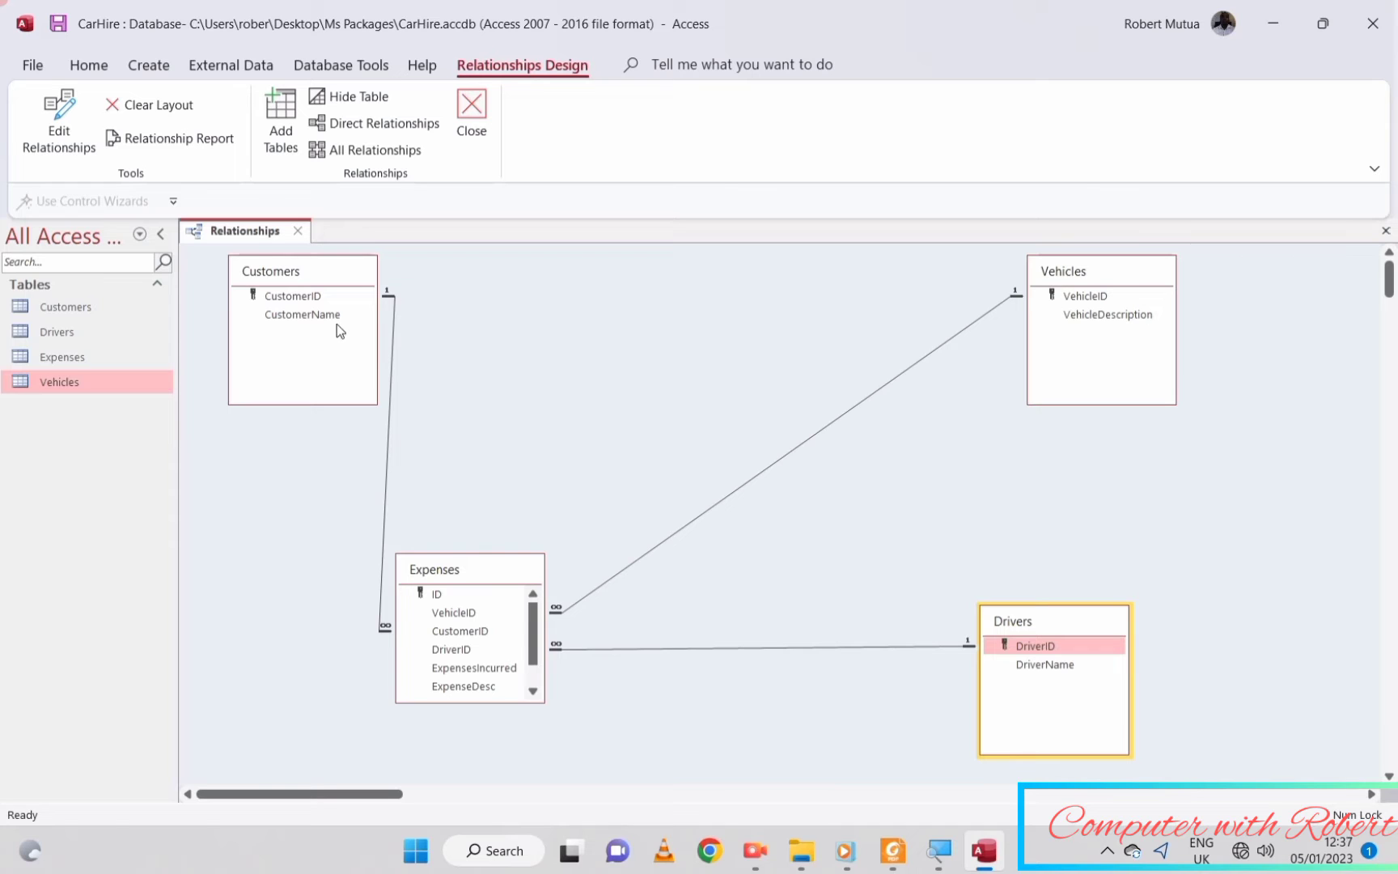
- Size the Customers, Vehicles, Drivers and Expenses tables to fit their fields, then move Expenses to the middle of the relationship layout
right_click(319, 277)
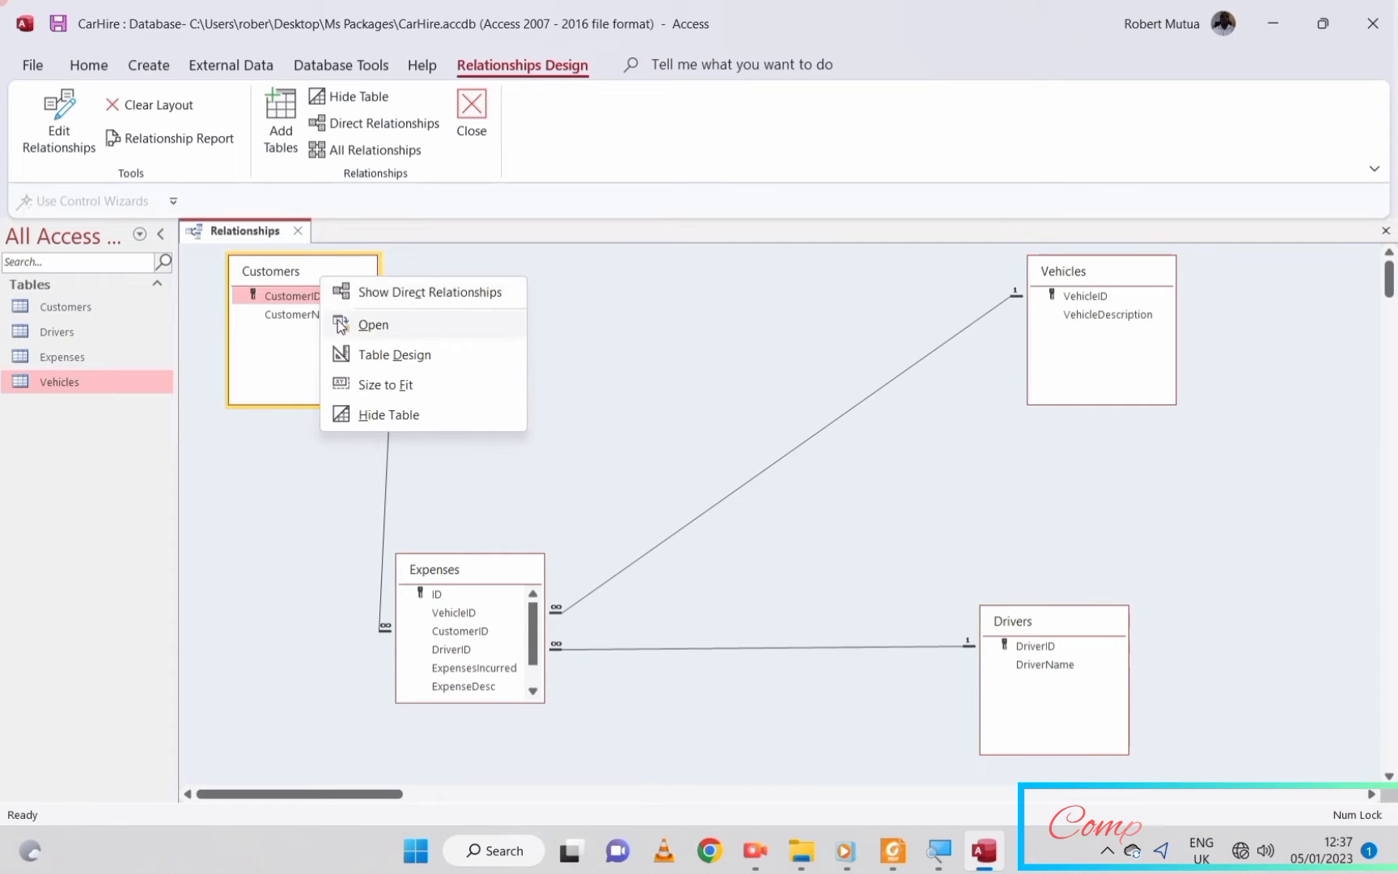
left_click(380, 384)
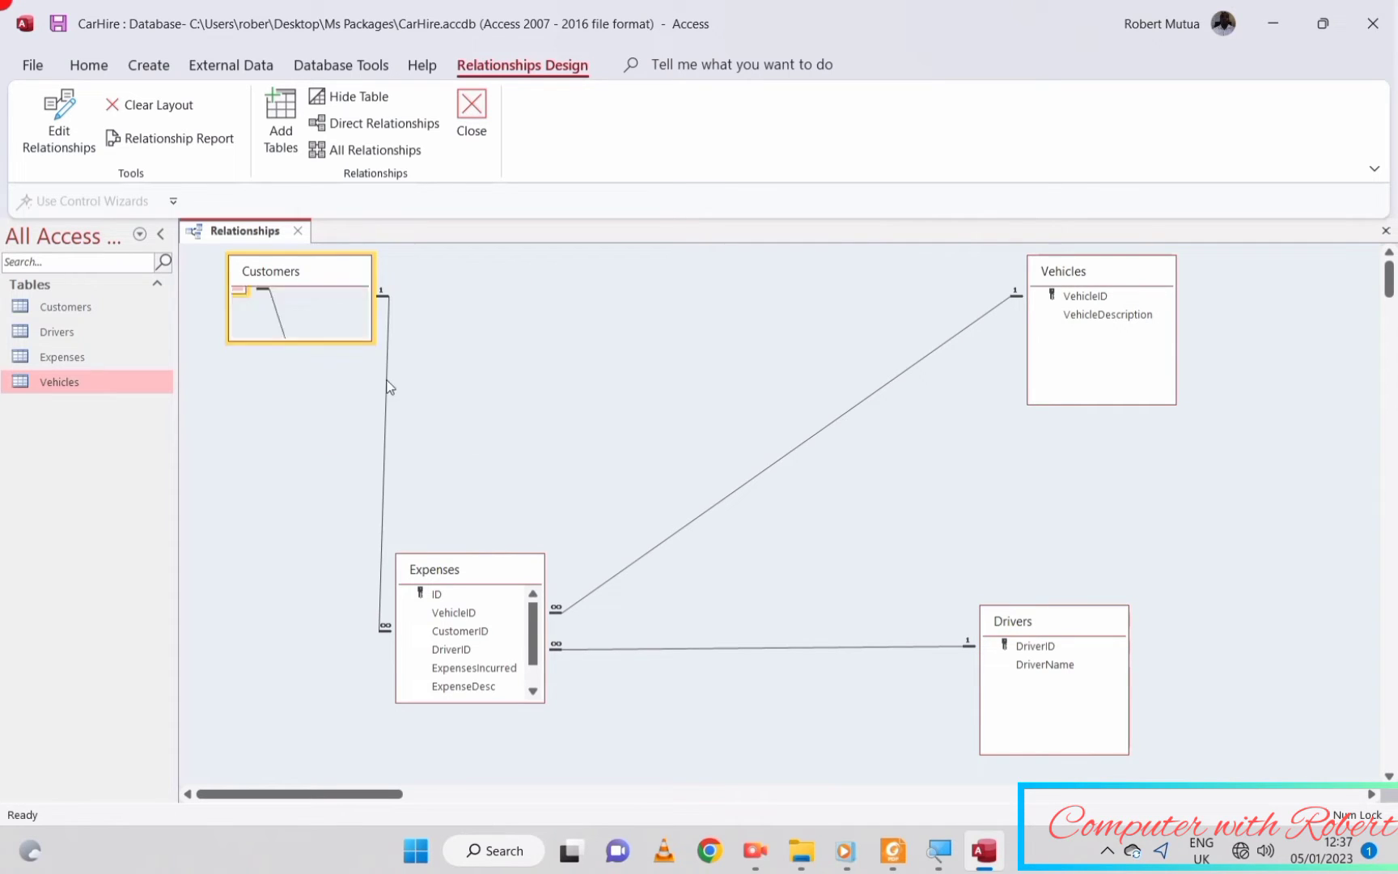
right_click(1064, 276)
left_click(1114, 387)
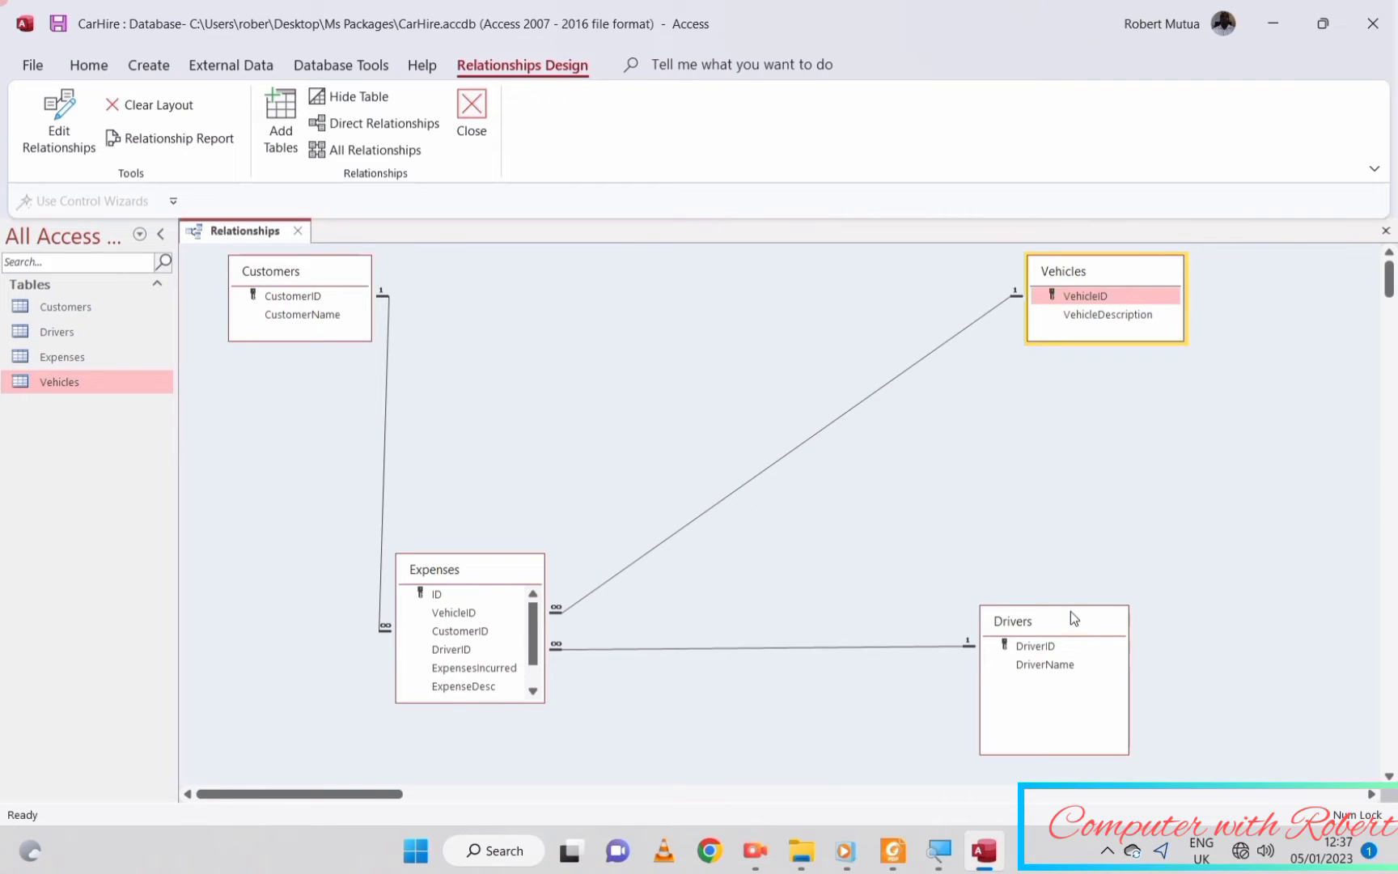
right_click(1070, 612)
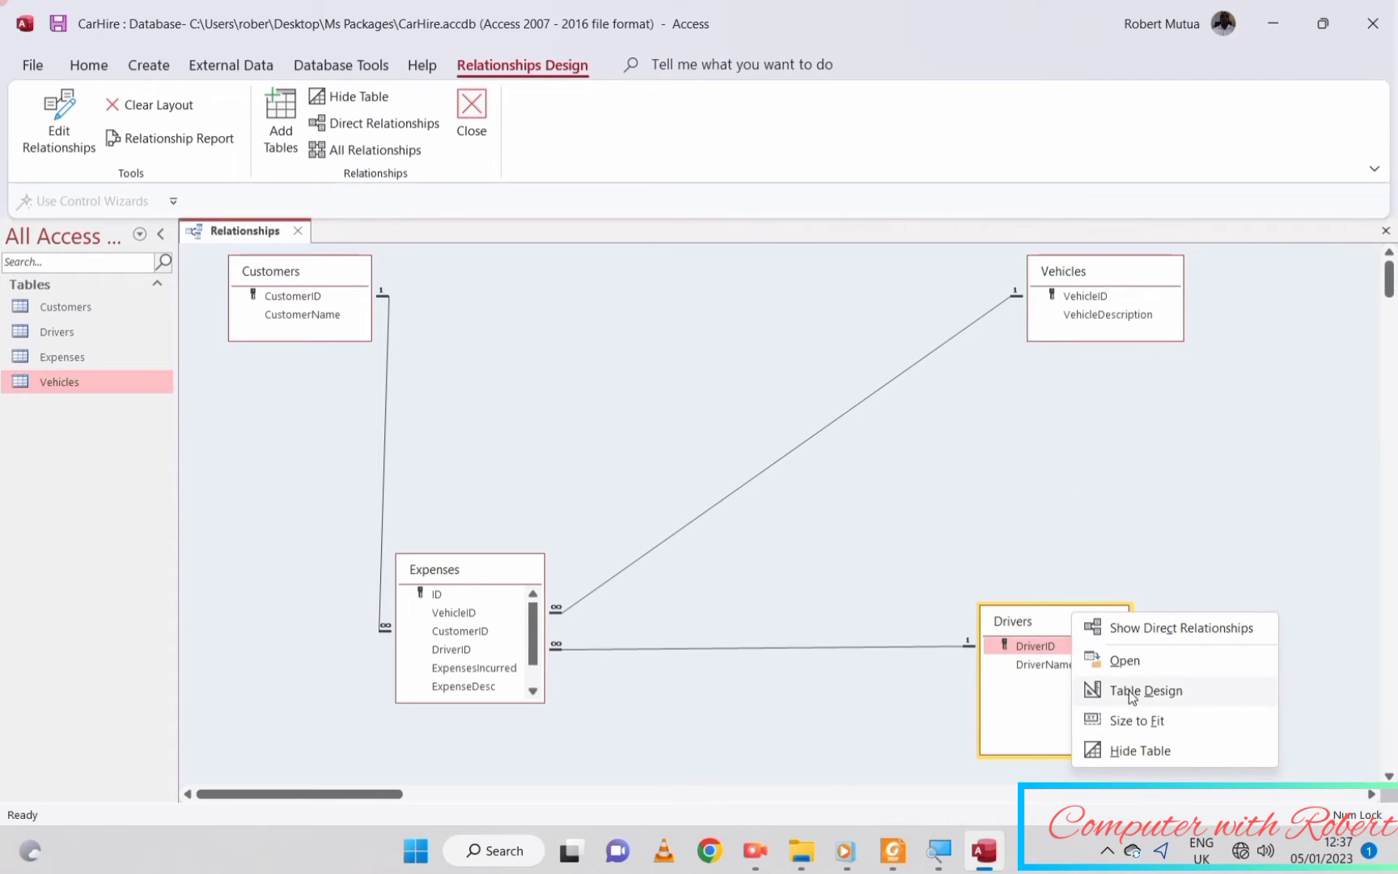
left_click(1129, 720)
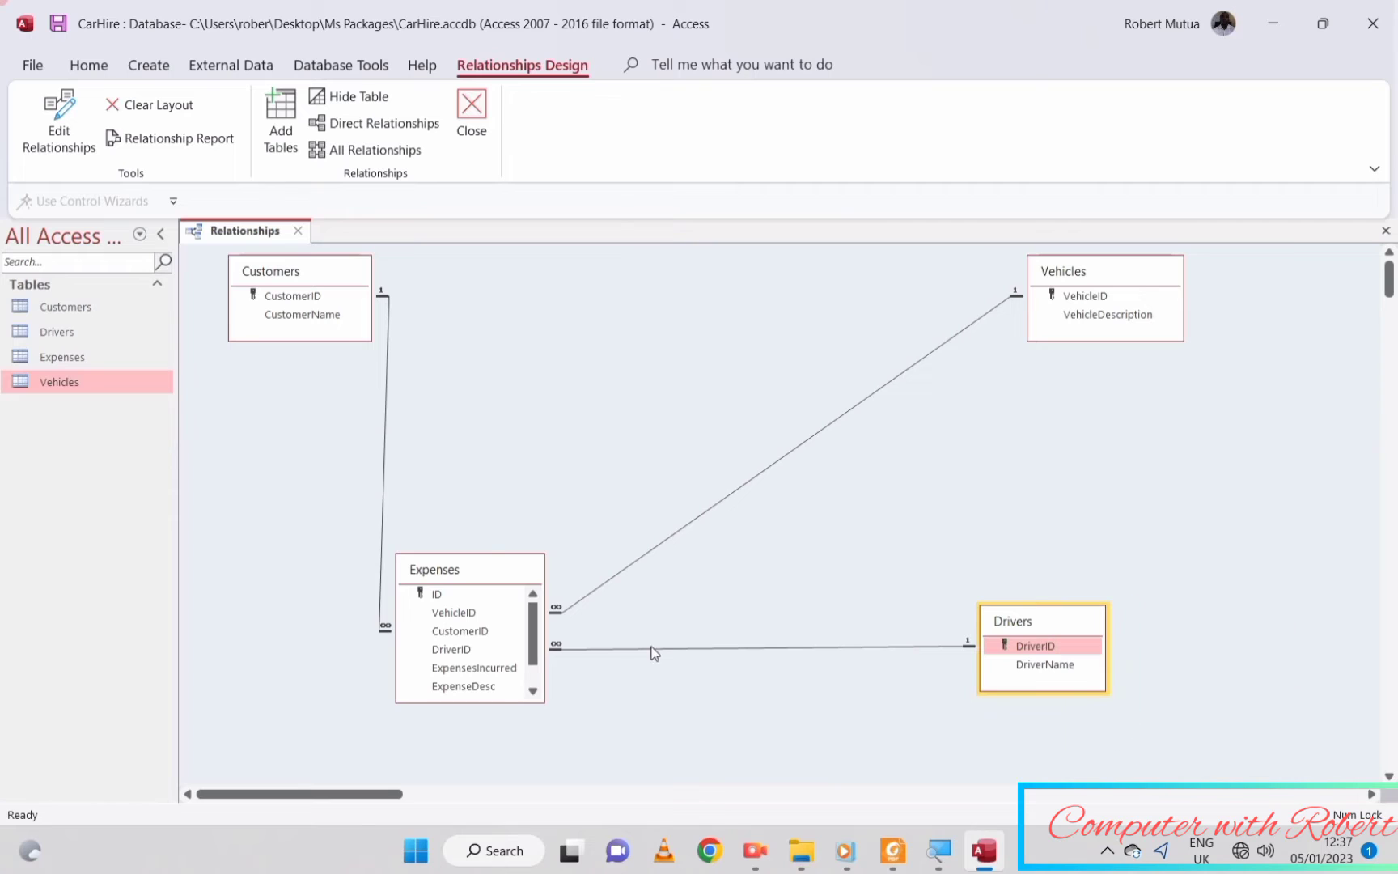
left_click(489, 563)
right_click(491, 571)
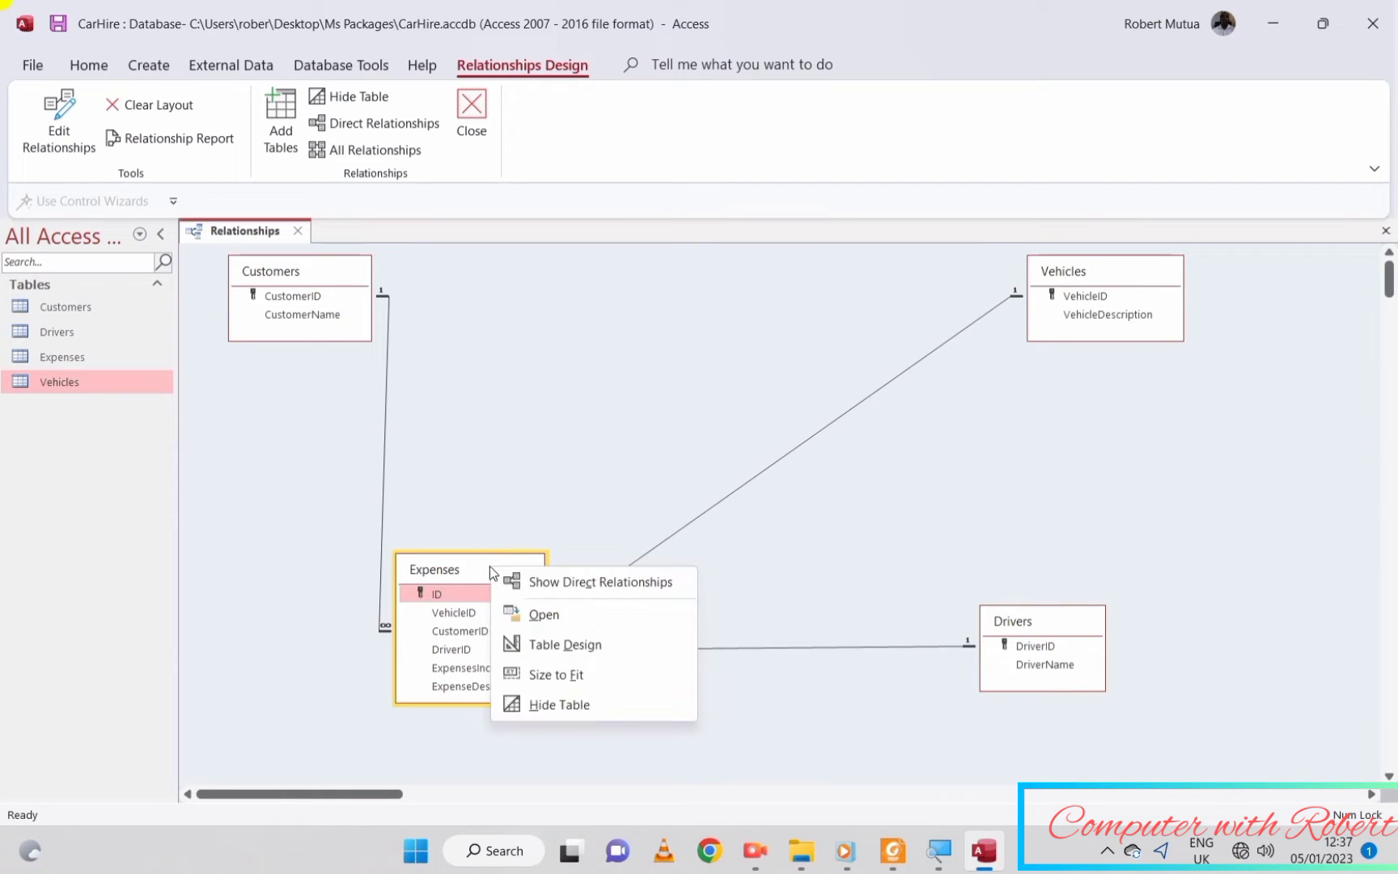
left_click(572, 686)
left_click_drag(484, 575, 561, 435)
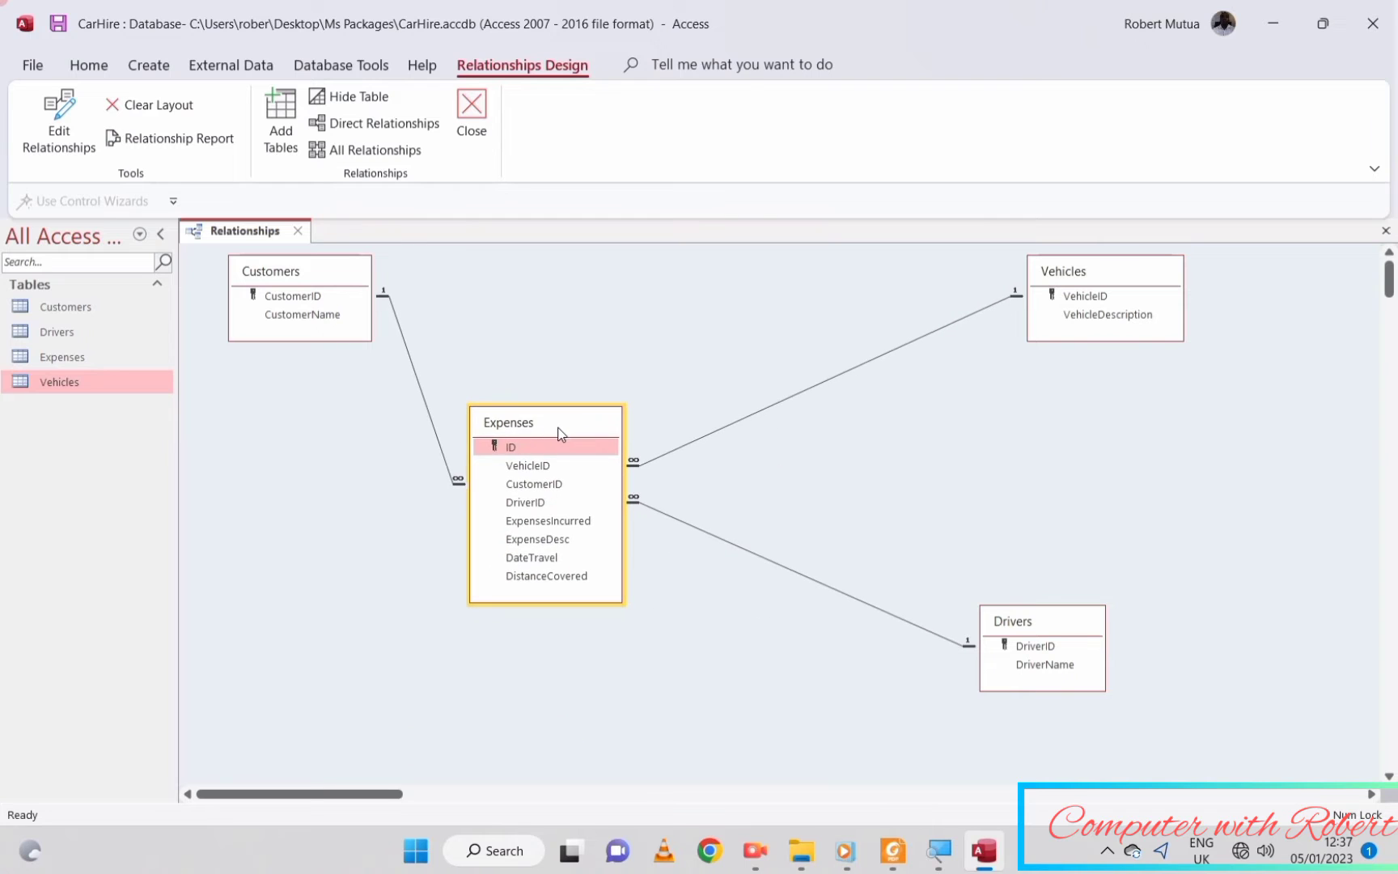
- Enable Cascade Update Related Fields and Cascade Delete Related Records for the Customers–Expenses relationship on CustomerID
left_click(437, 437)
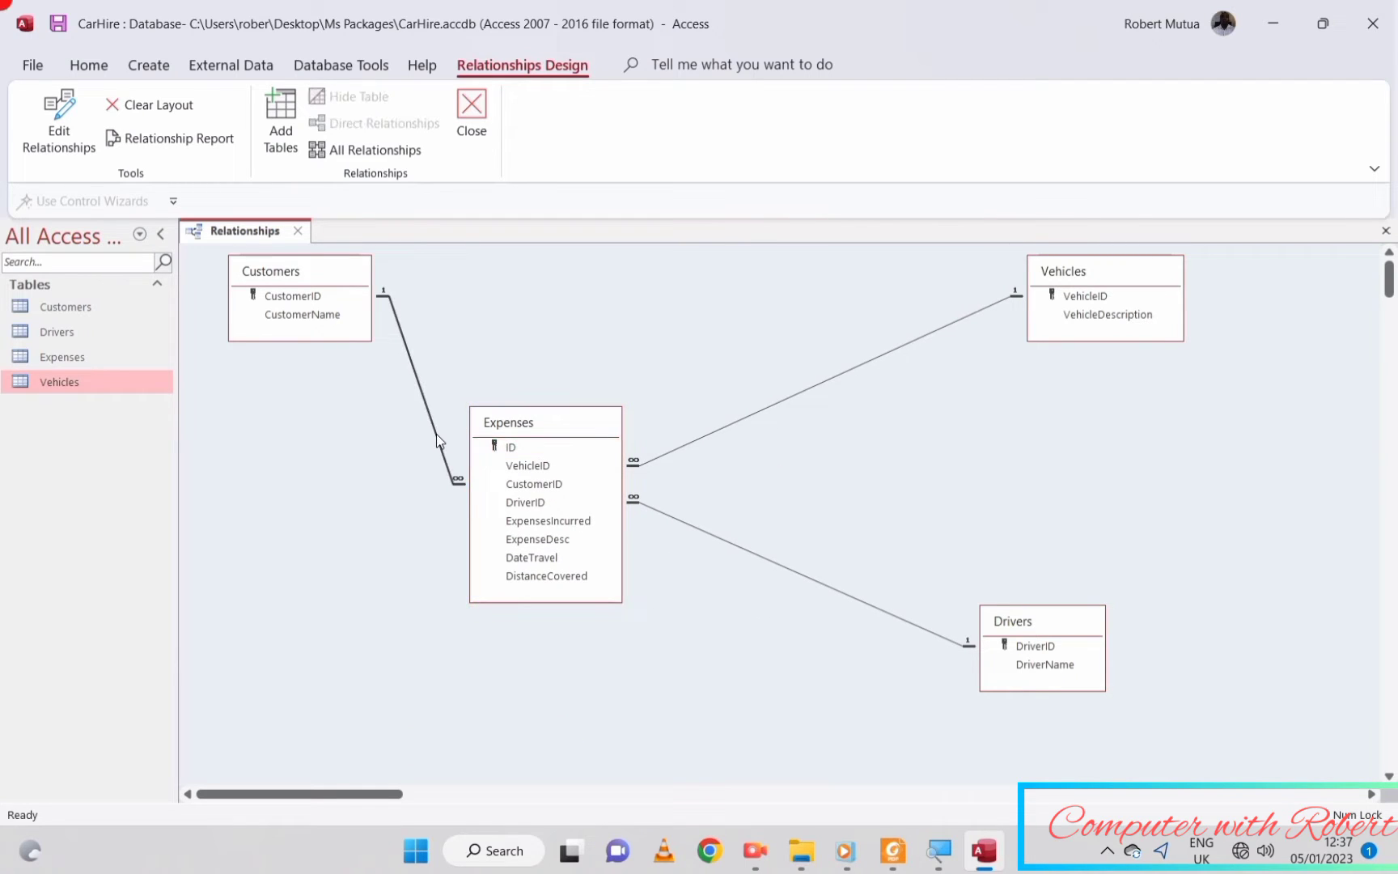
right_click(436, 437)
left_click(459, 450)
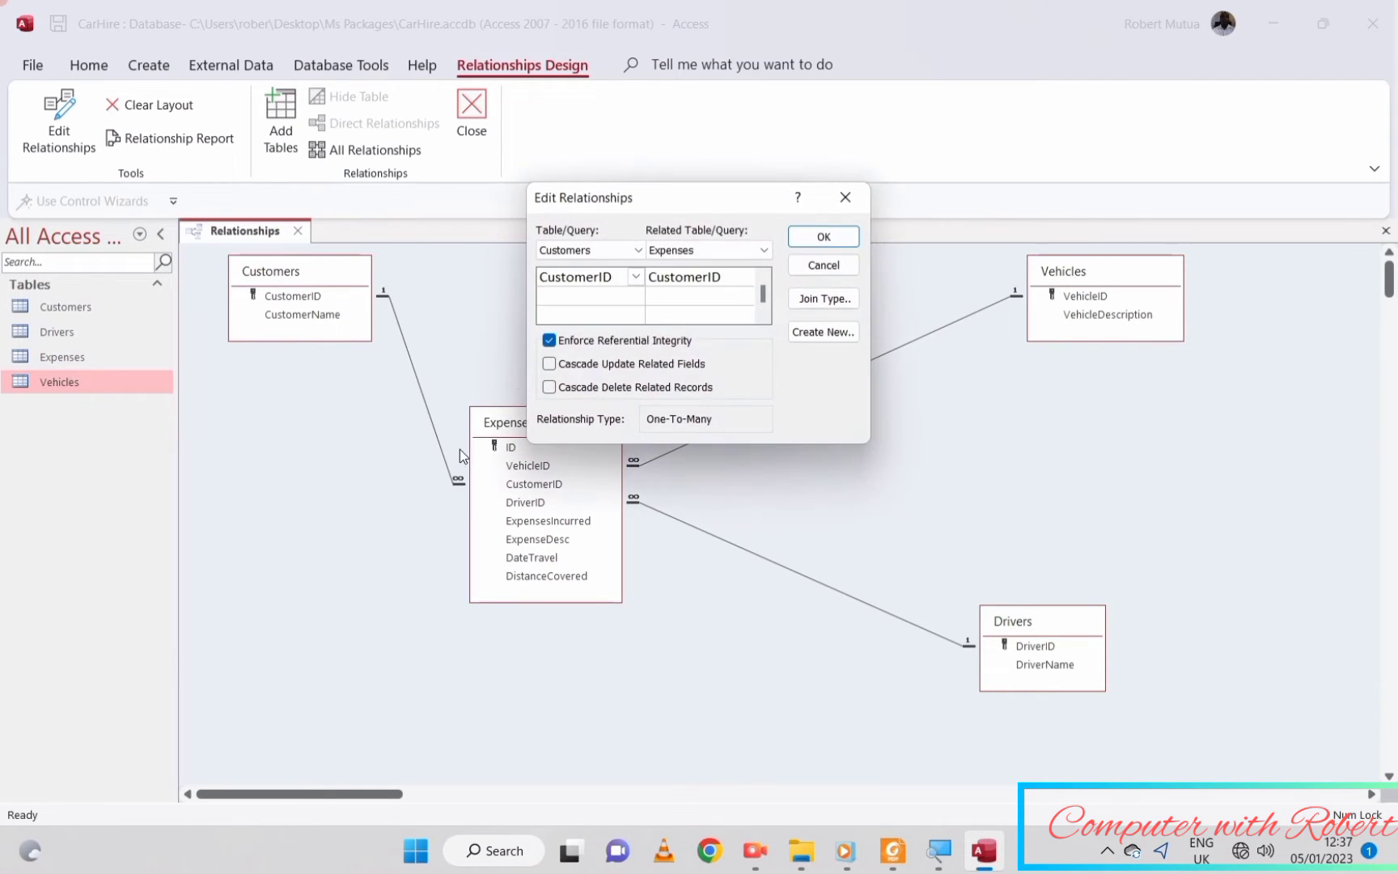
left_click(550, 363)
left_click(550, 387)
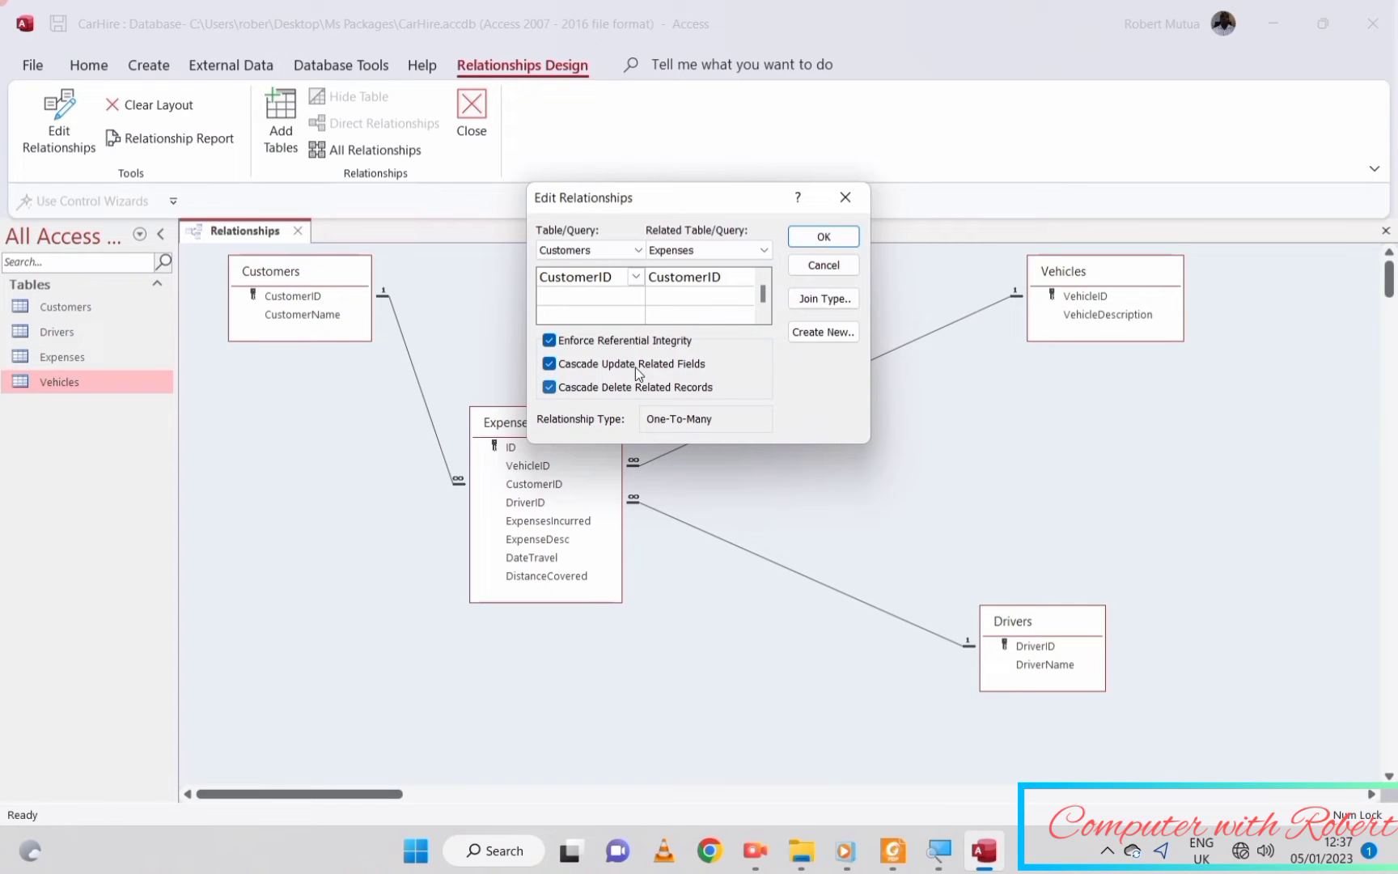
left_click(809, 244)
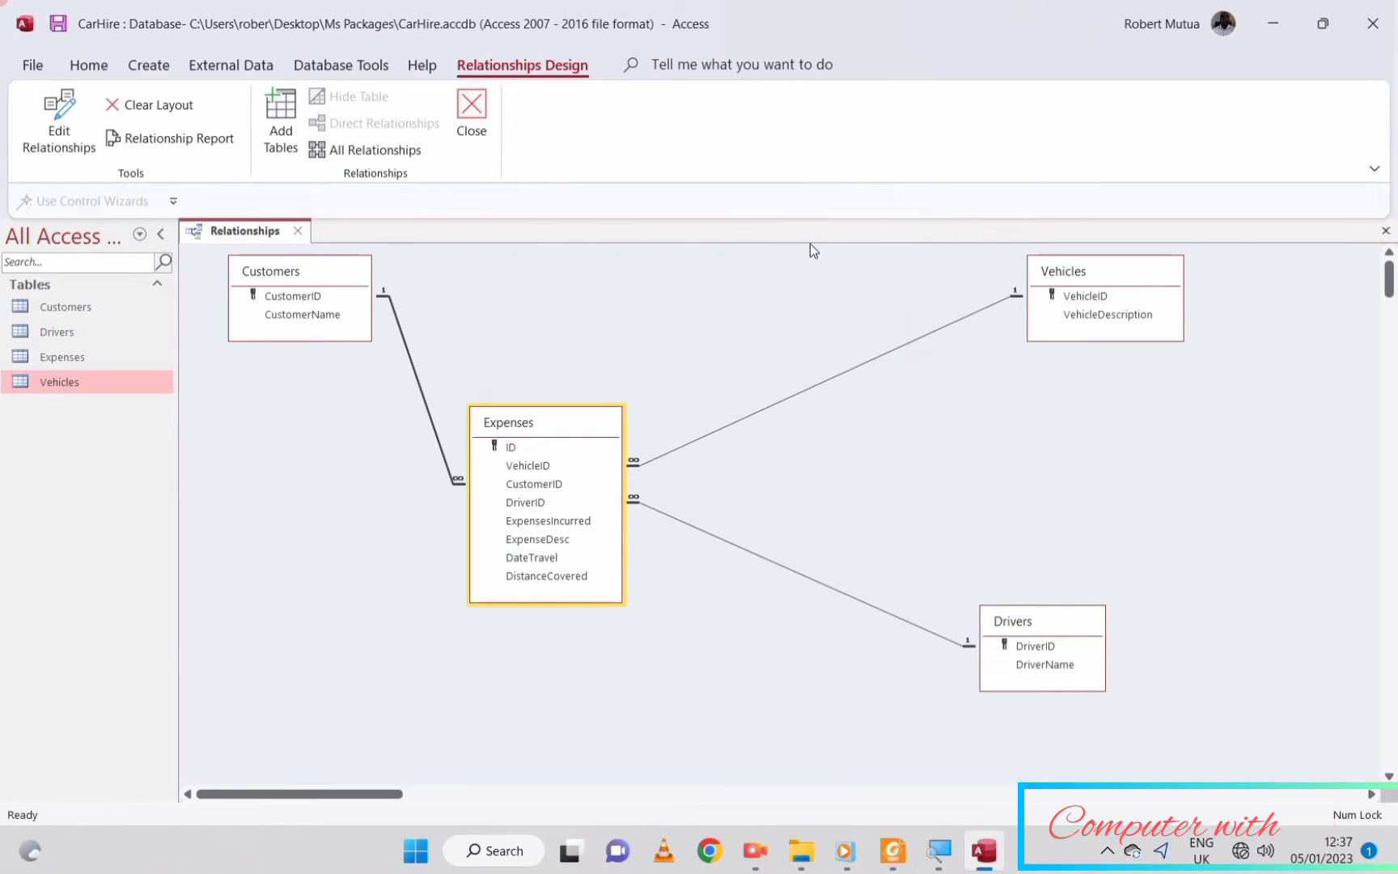
- Enable Cascade Update Related Fields and Cascade Delete Related Records for the Vehicles–Expenses relationship on VehicleID
left_click(904, 343)
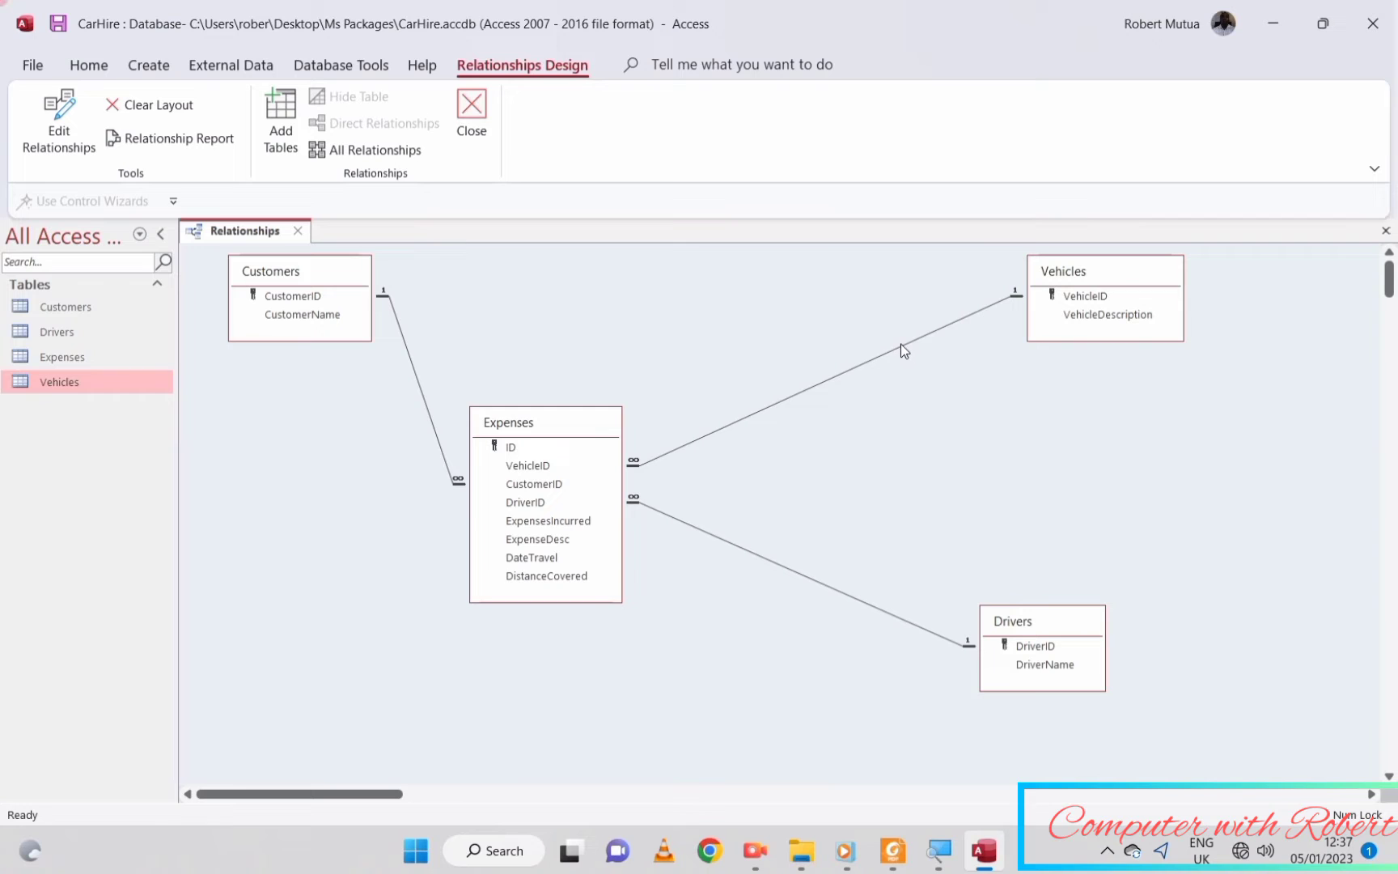
right_click(900, 344)
left_click(979, 360)
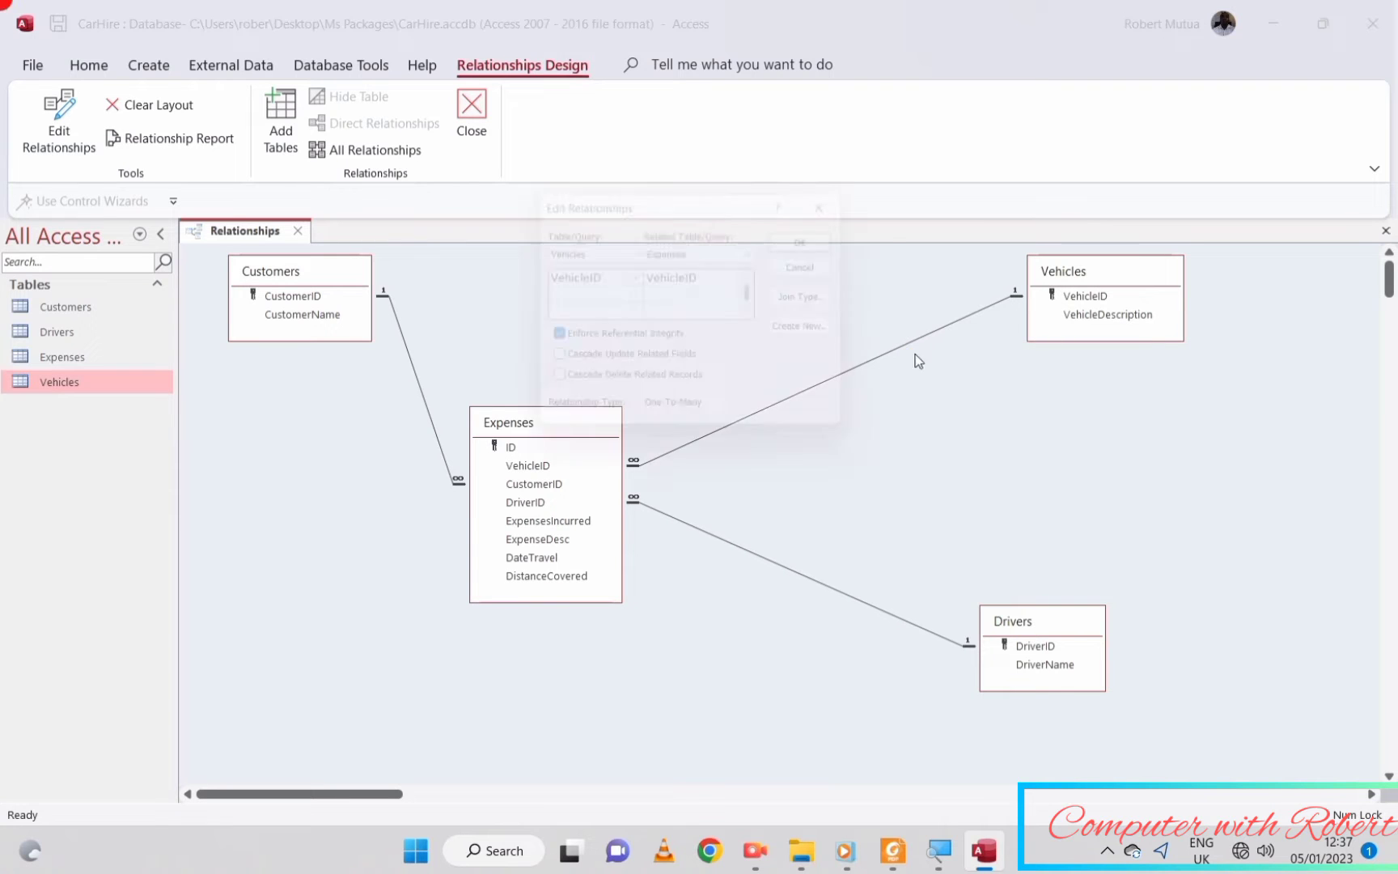
left_click(617, 366)
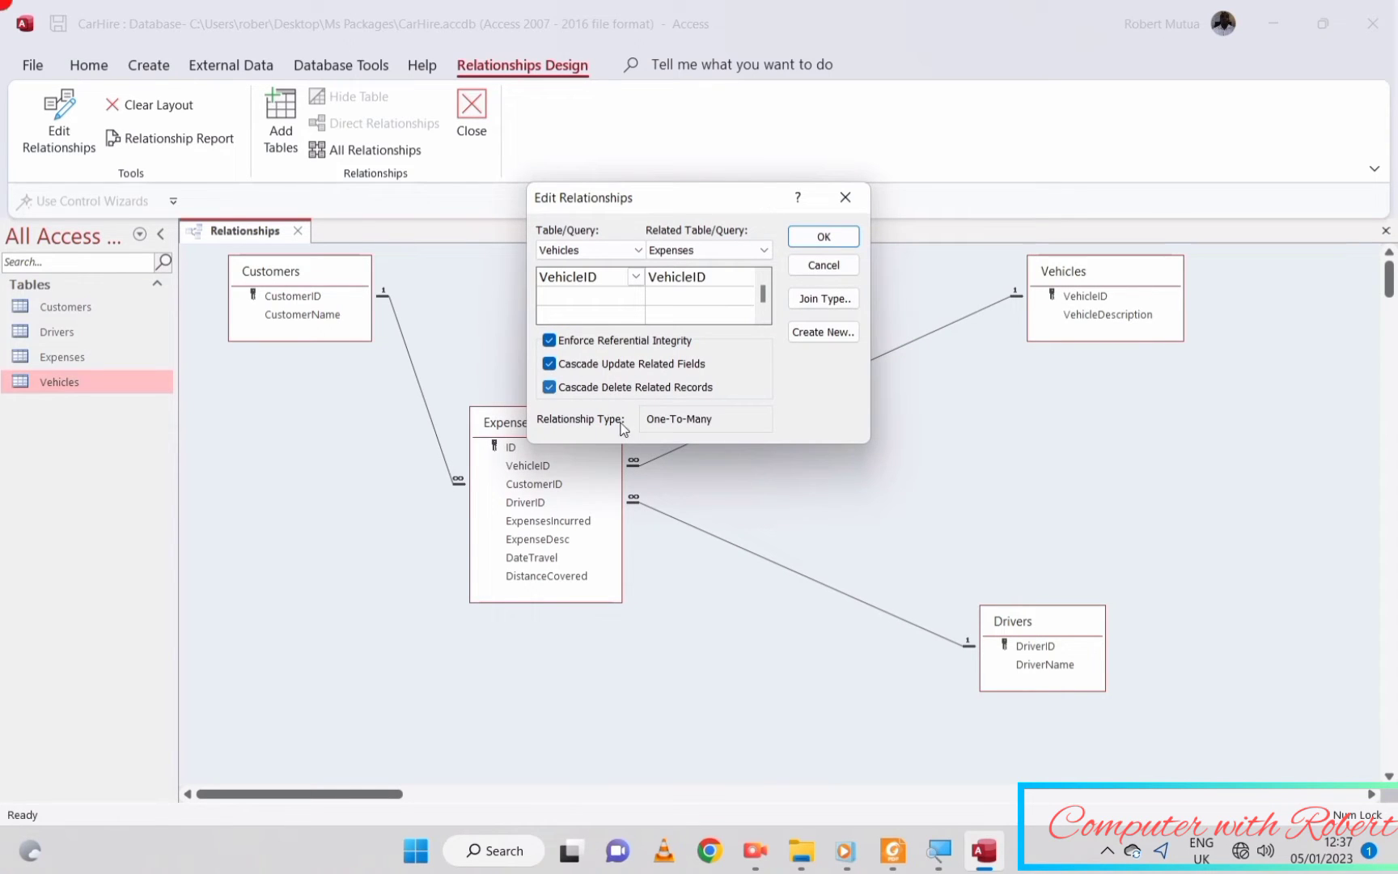
left_click(801, 242)
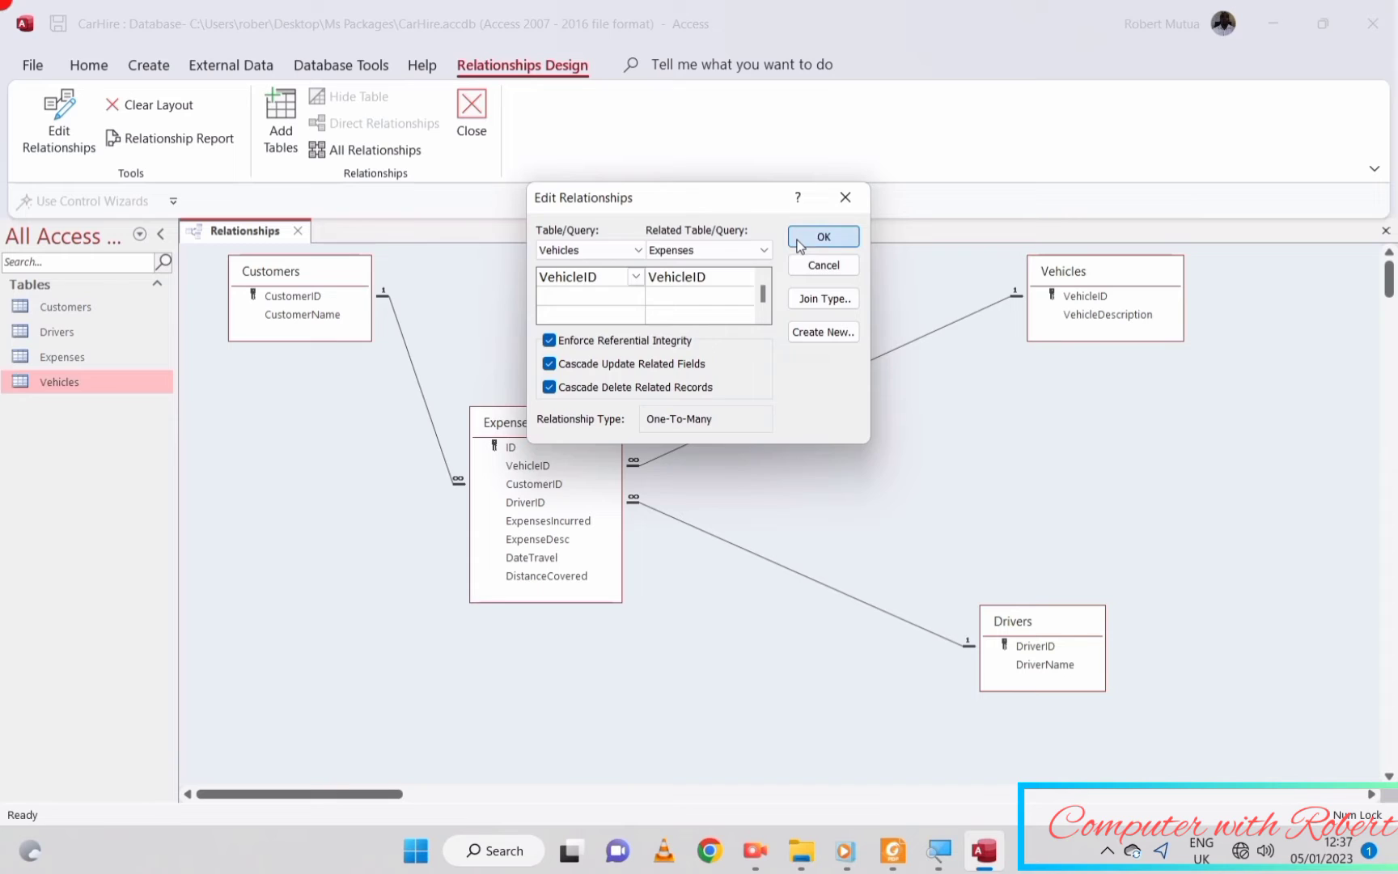
- Enable cascading updates and deletes for the Drivers–Expenses relationship on DriverID, then close the Relationships window
left_click(721, 538)
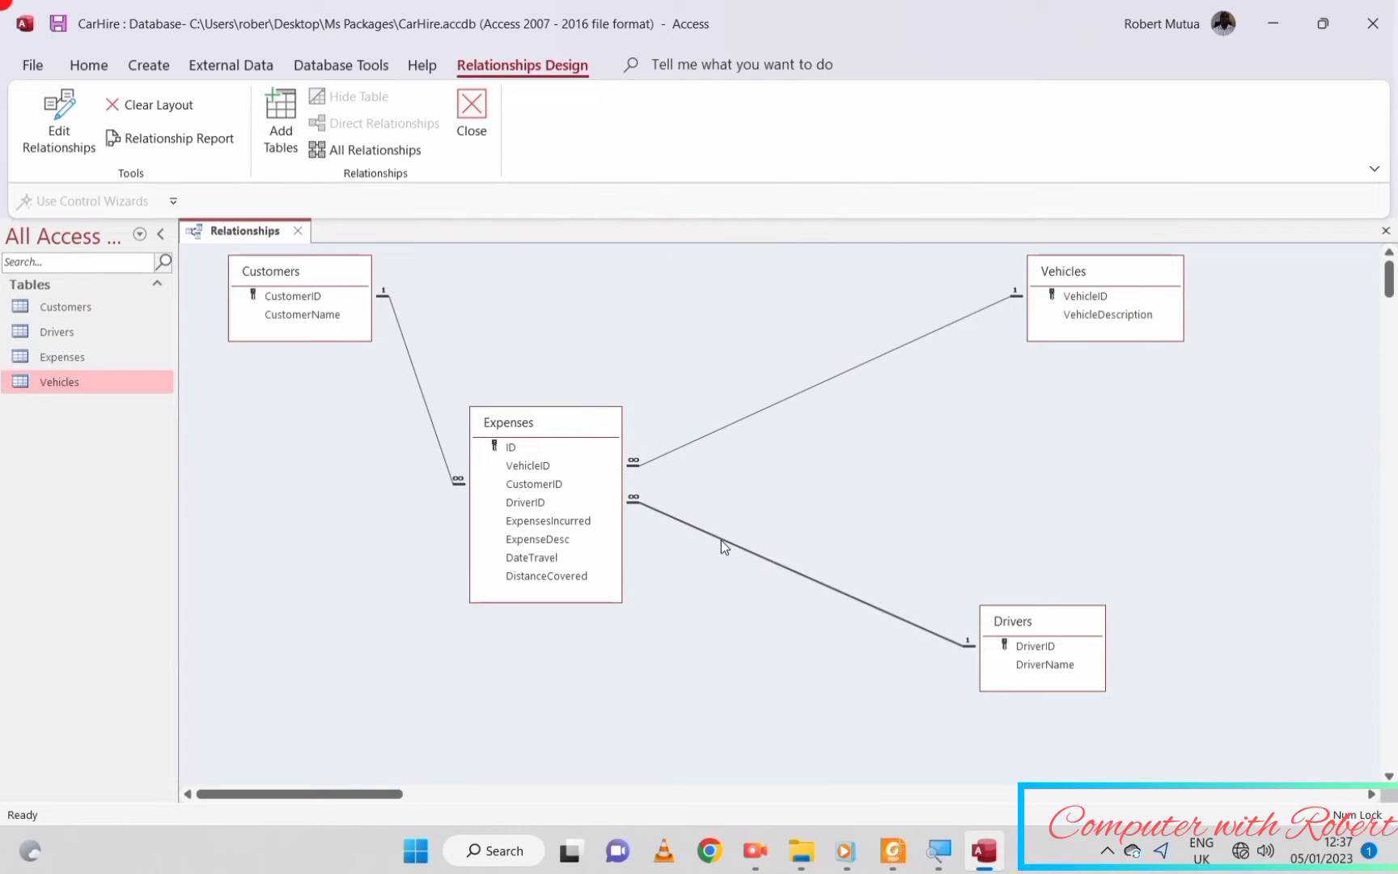
right_click(721, 539)
left_click(765, 555)
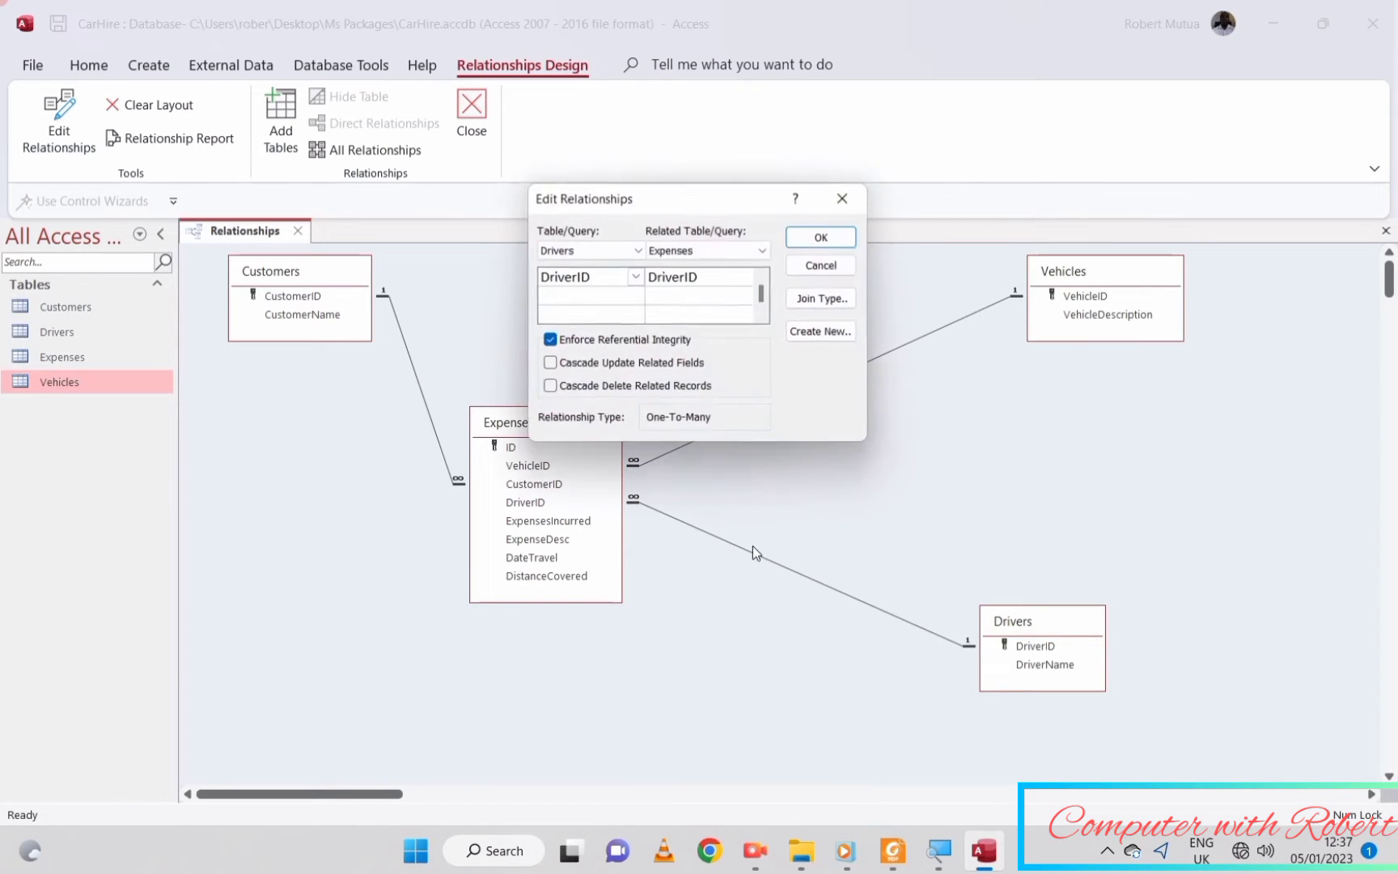
left_click(600, 366)
left_click(599, 388)
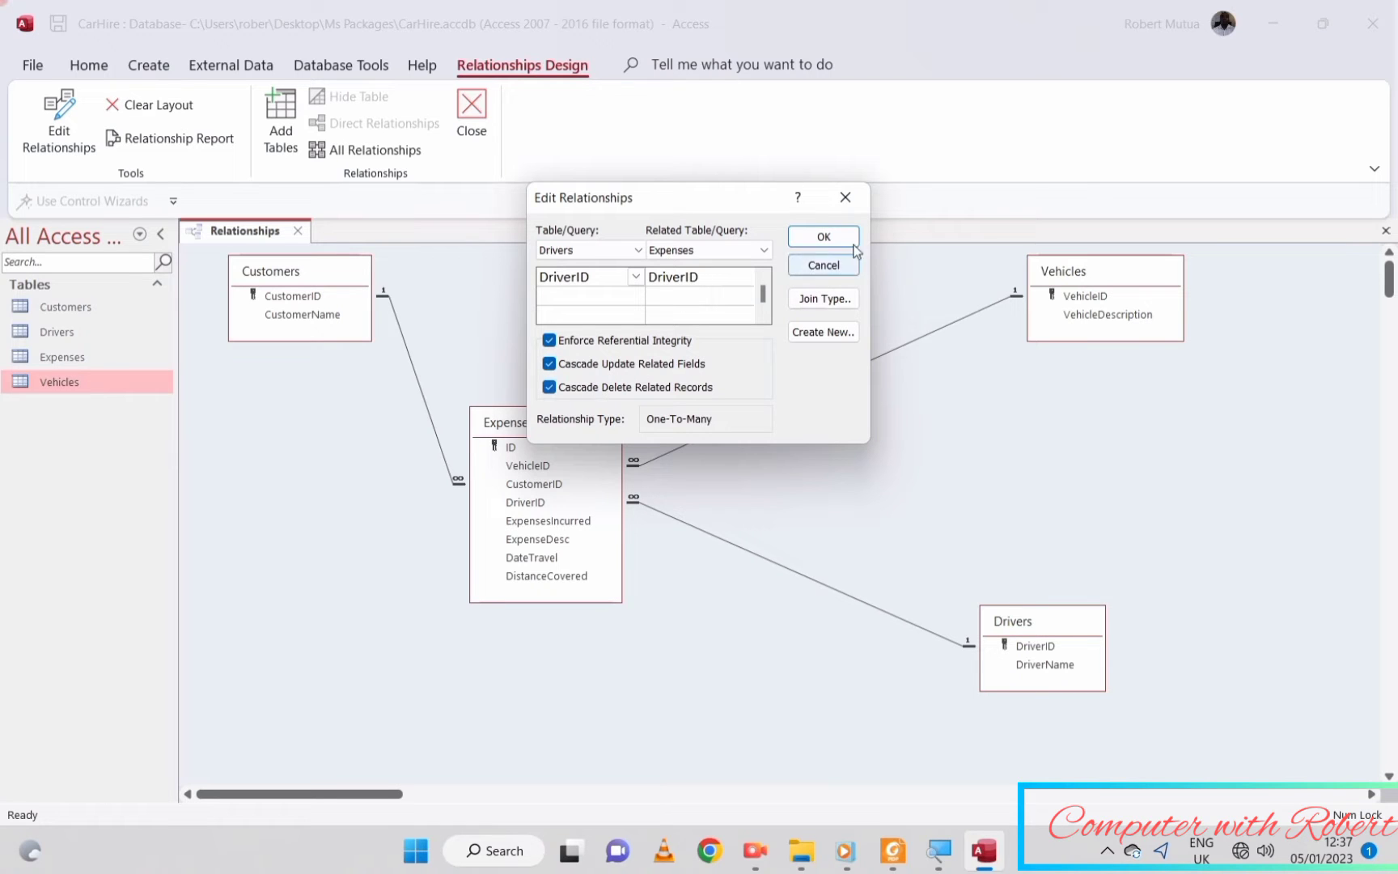
left_click(824, 237)
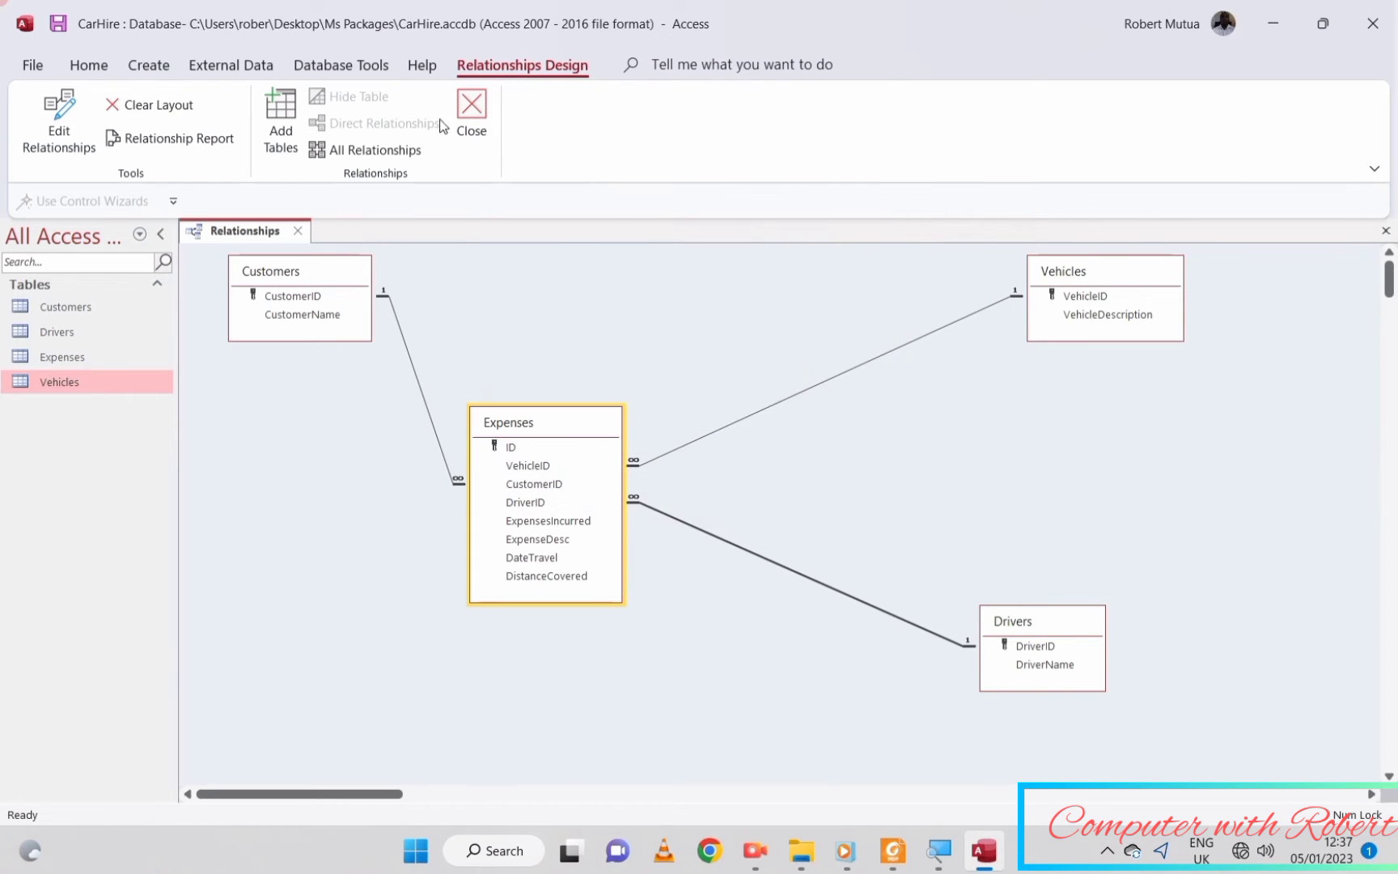
left_click(469, 113)
left_click(628, 479)
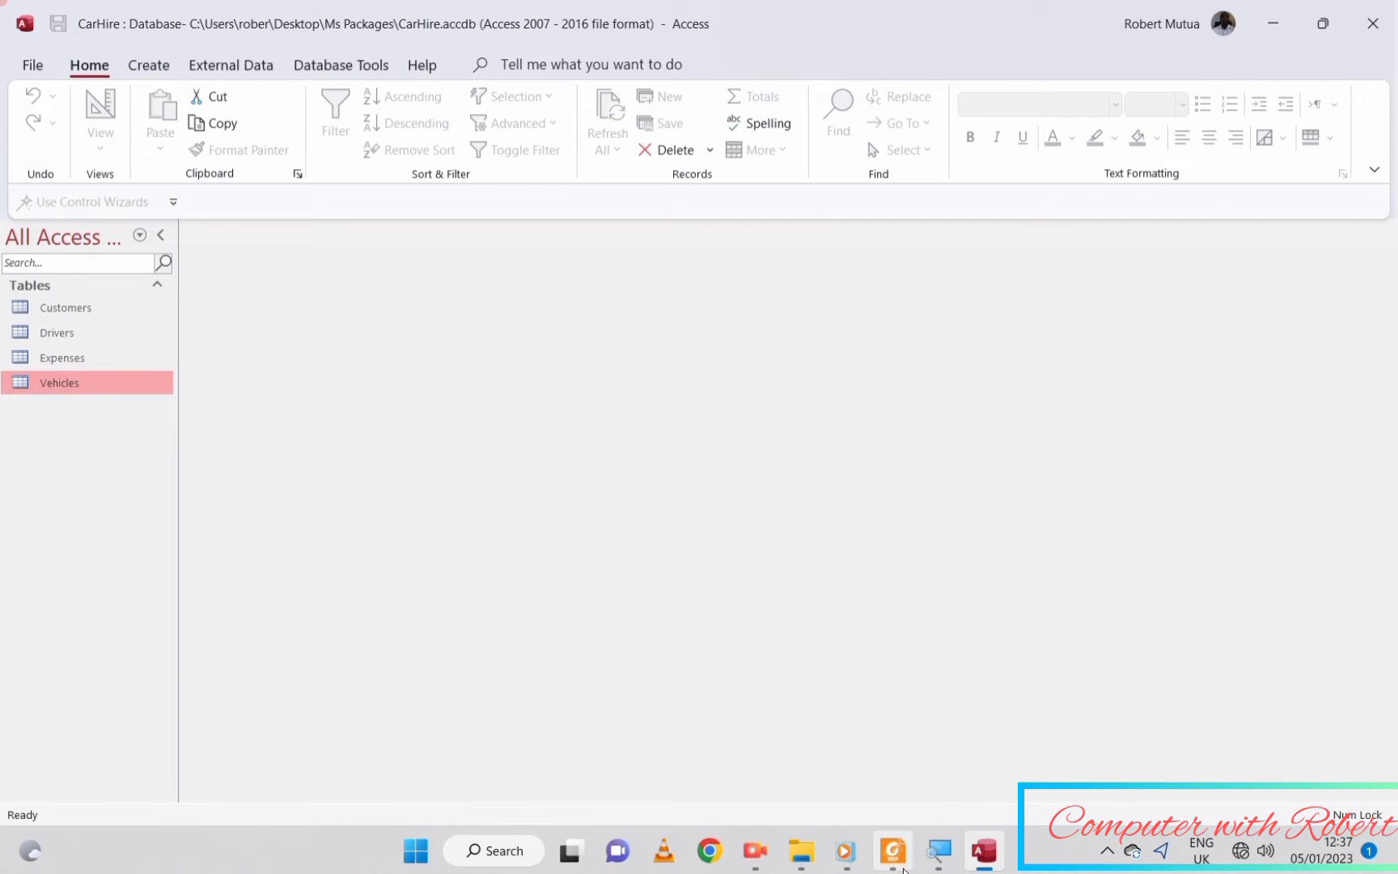
- Read task (v) about the form for the Expenses table in Foxit PDF Reader, then return to Access
left_click(904, 869)
scroll(632, 705, "down", 3)
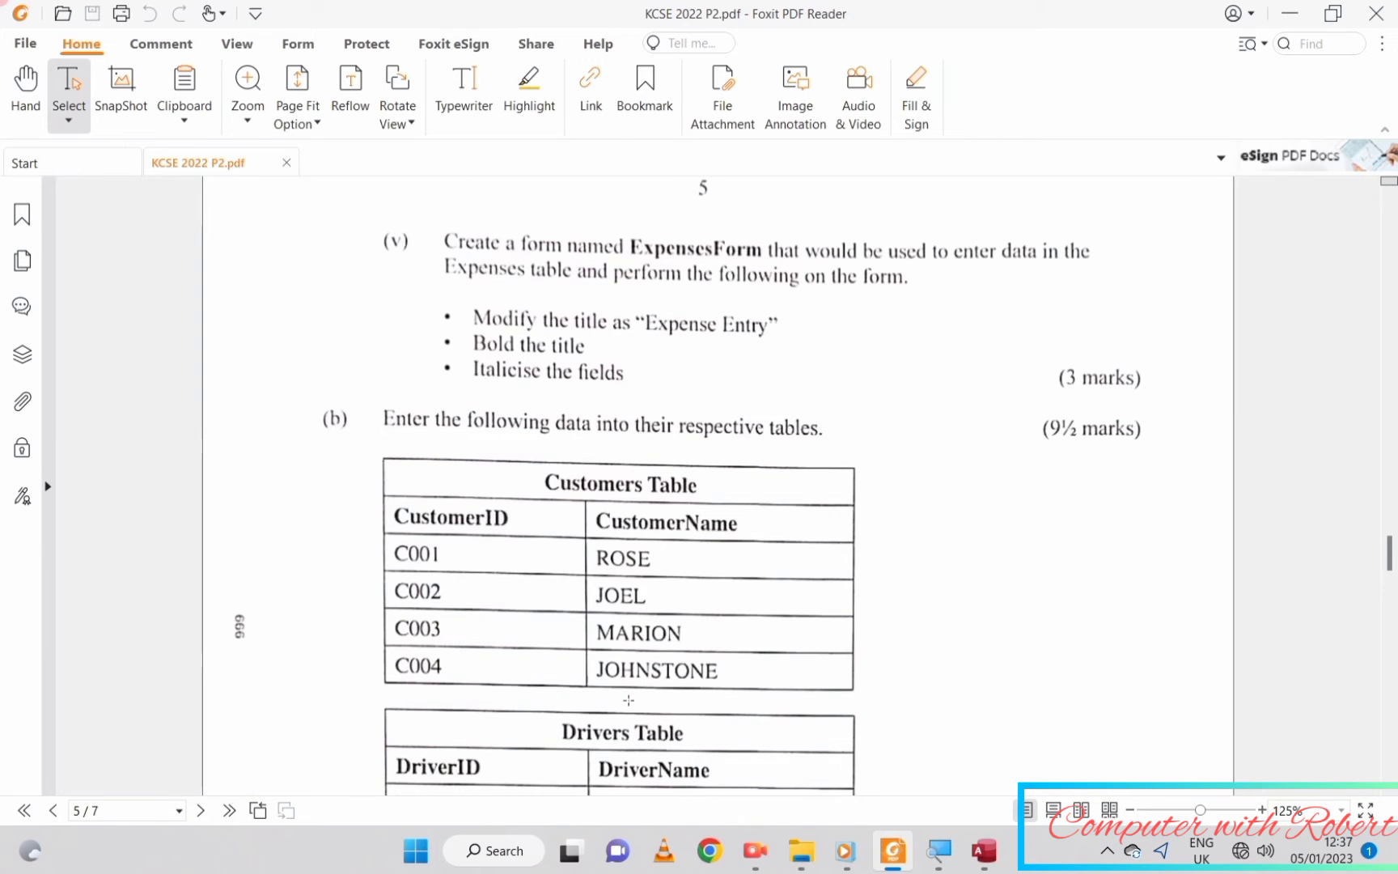
left_click(532, 358)
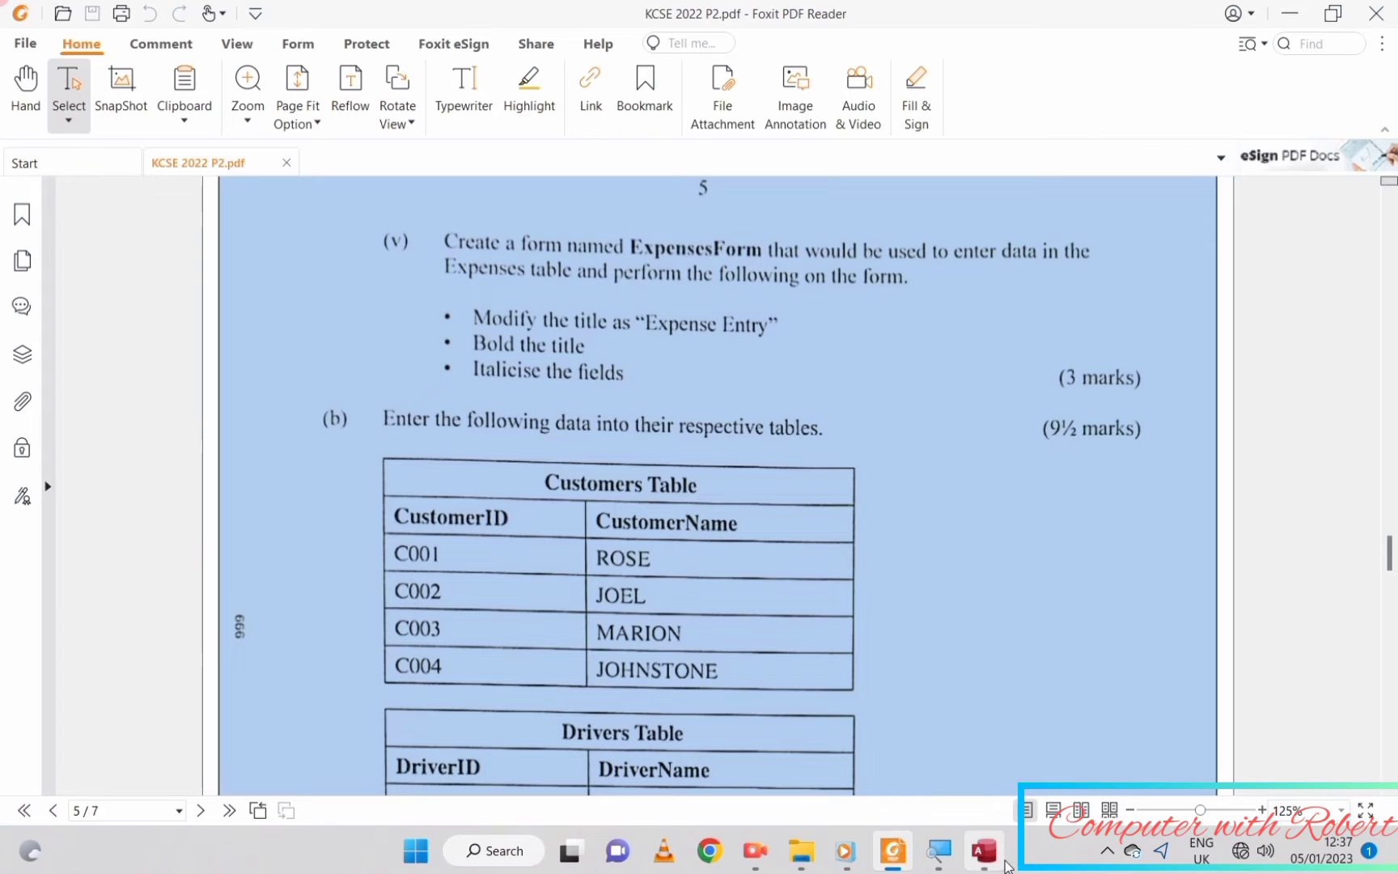
left_click(1002, 863)
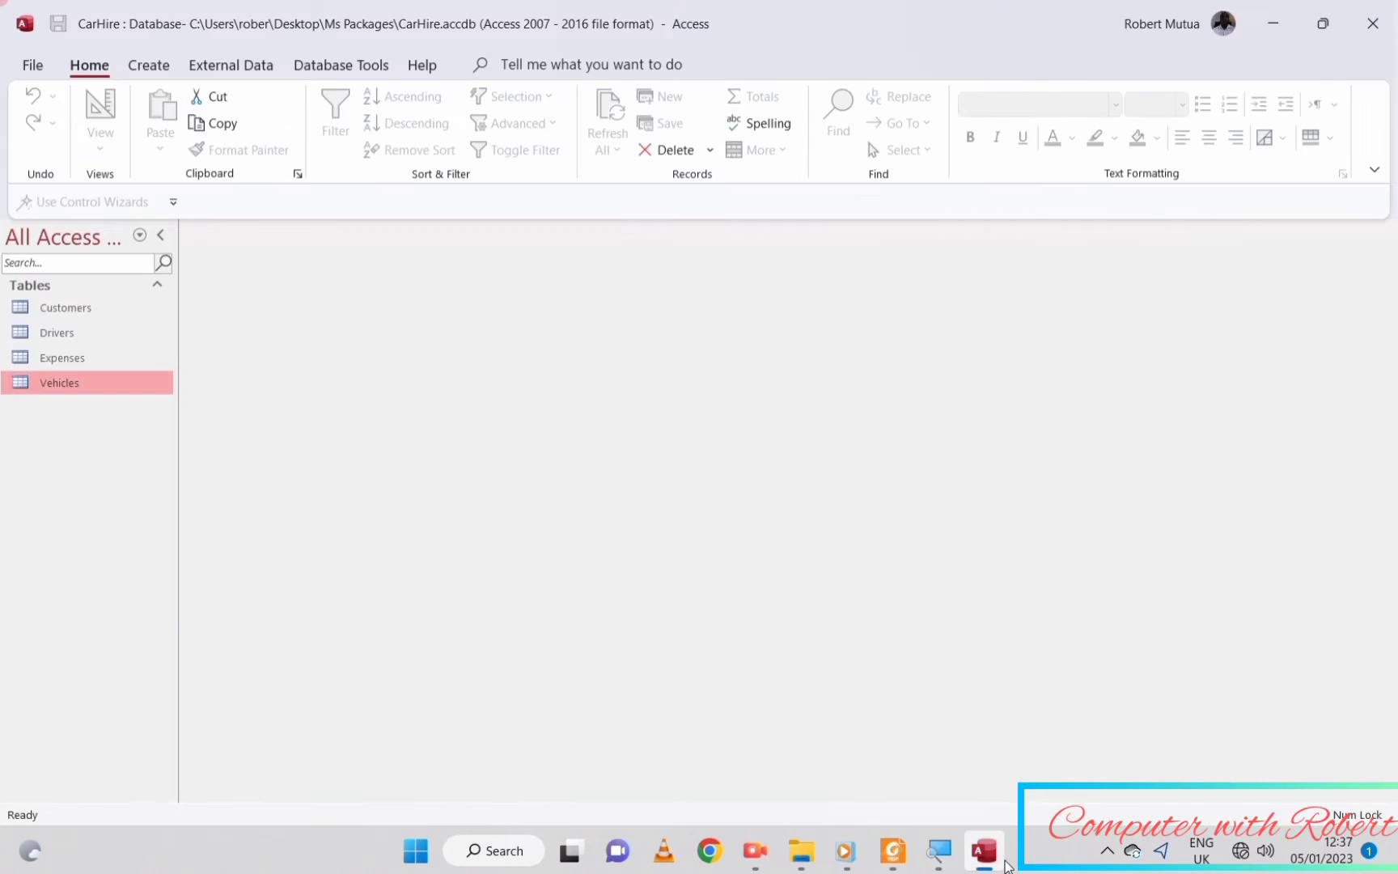
- Start a form with the Form Wizard using all fields of the Expenses table, and continue to the form title
left_click(144, 70)
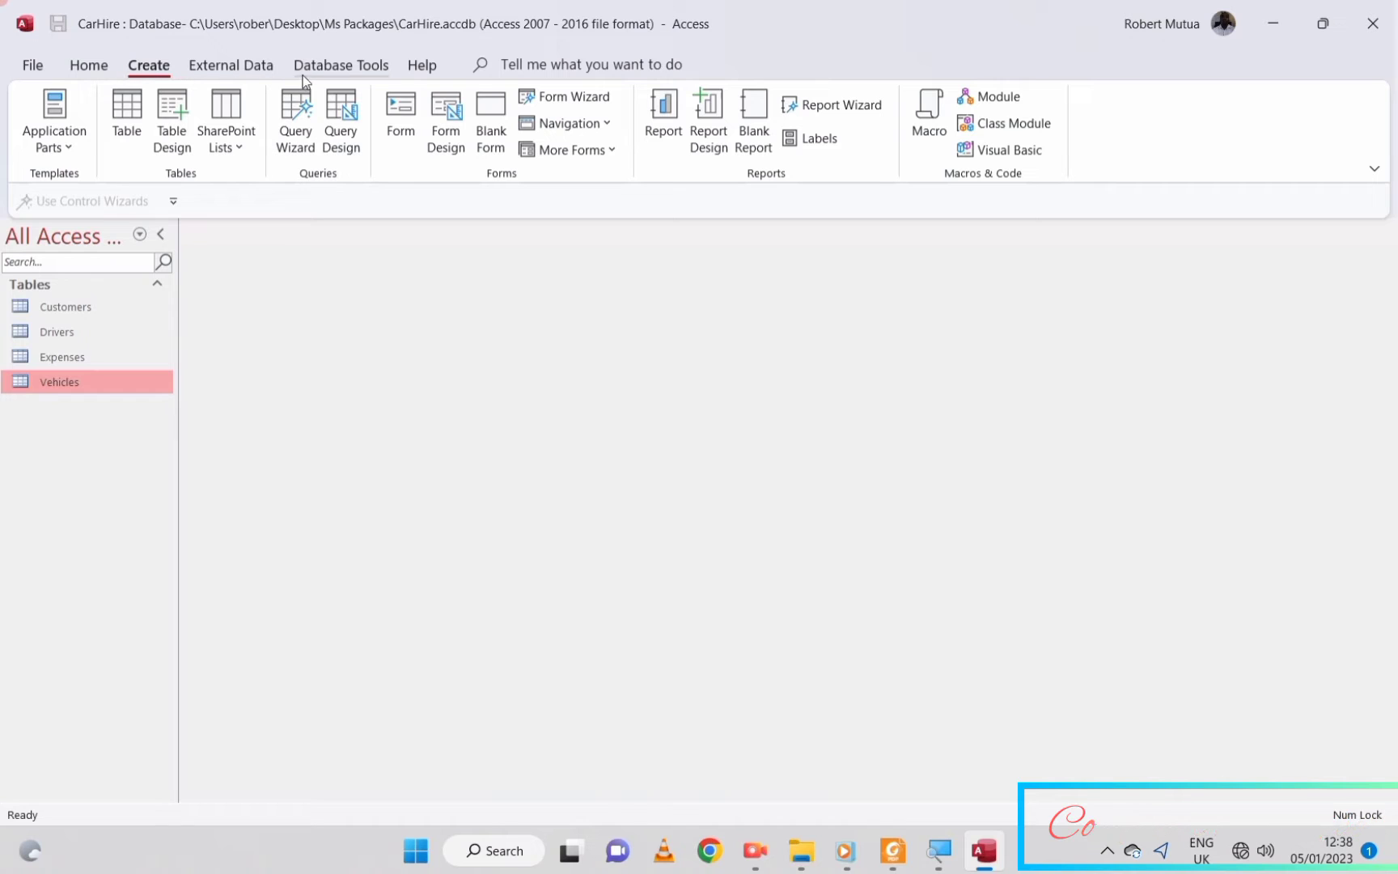
left_click(547, 98)
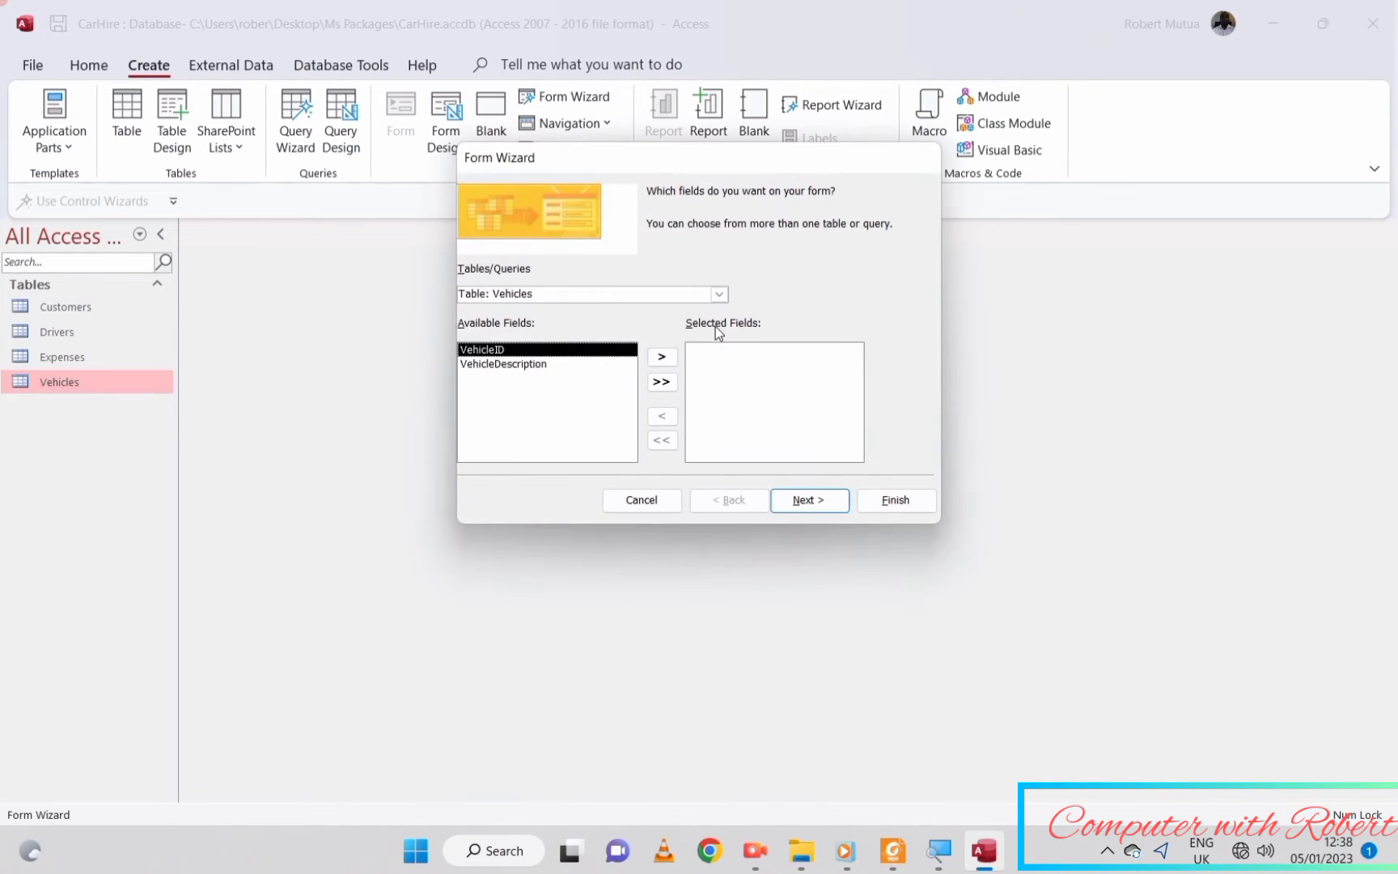
left_click(719, 294)
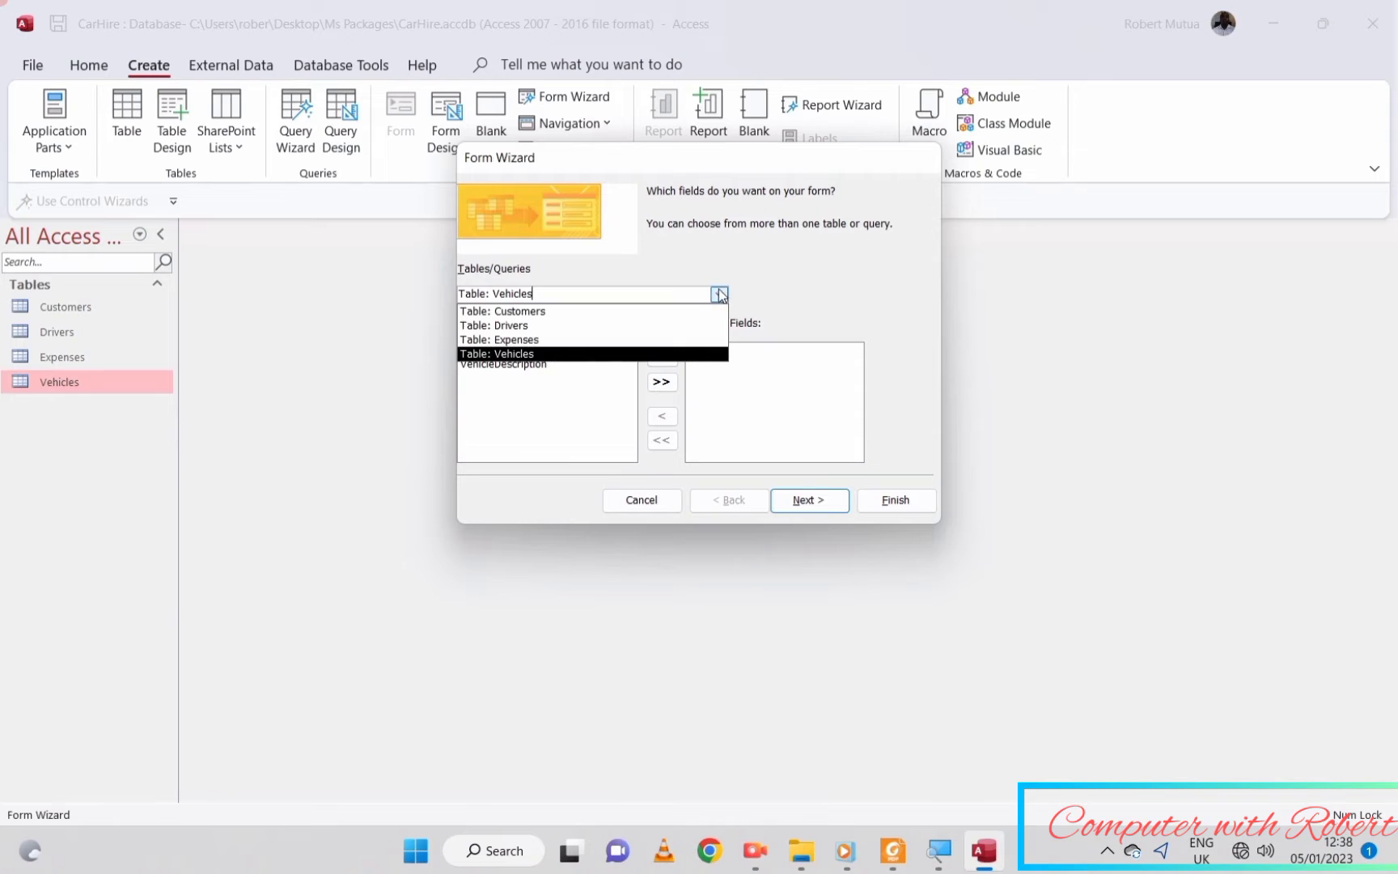
left_click(526, 340)
left_click(661, 382)
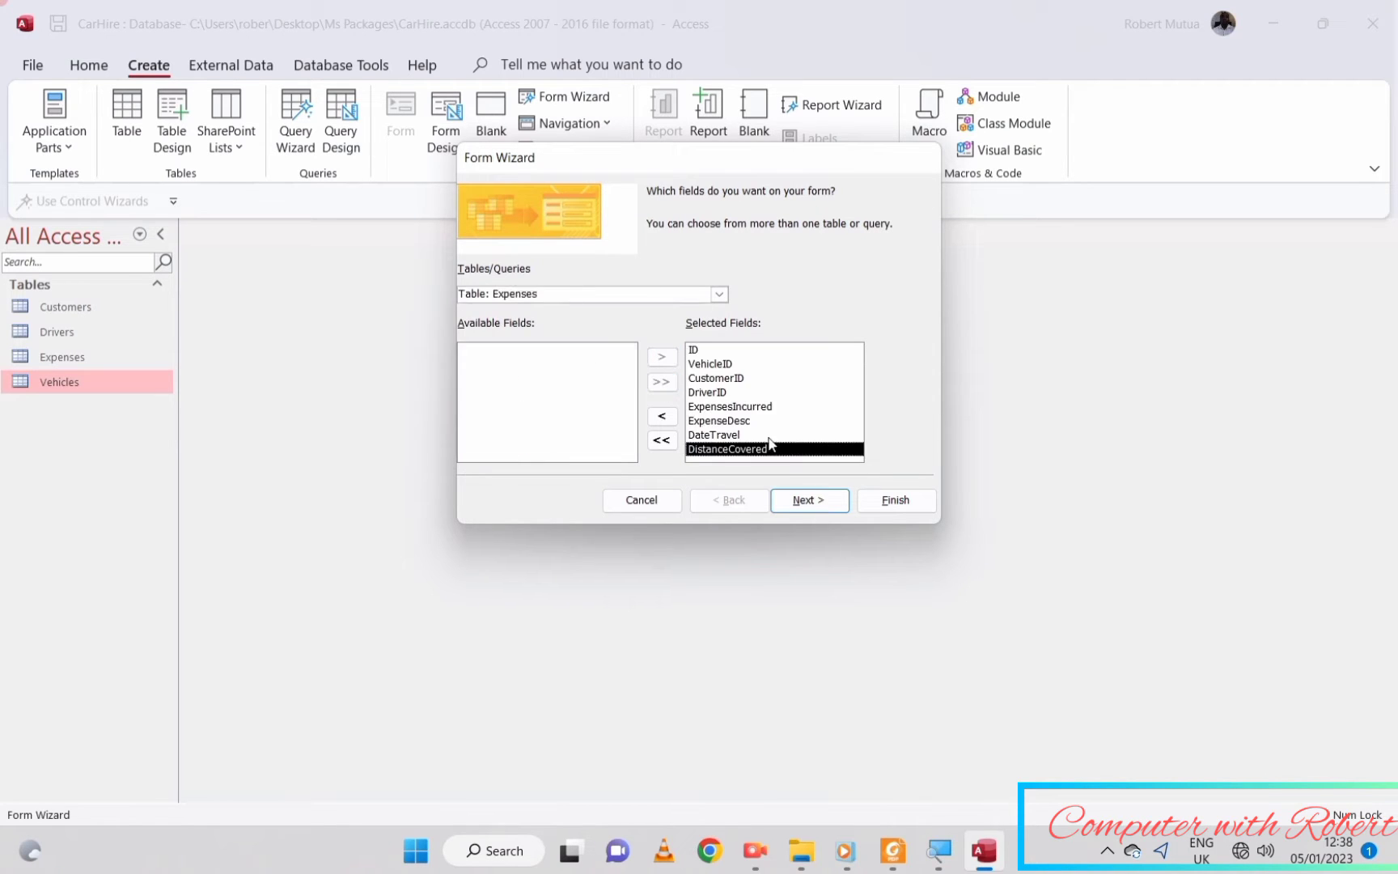
left_click(811, 500)
left_click(810, 500)
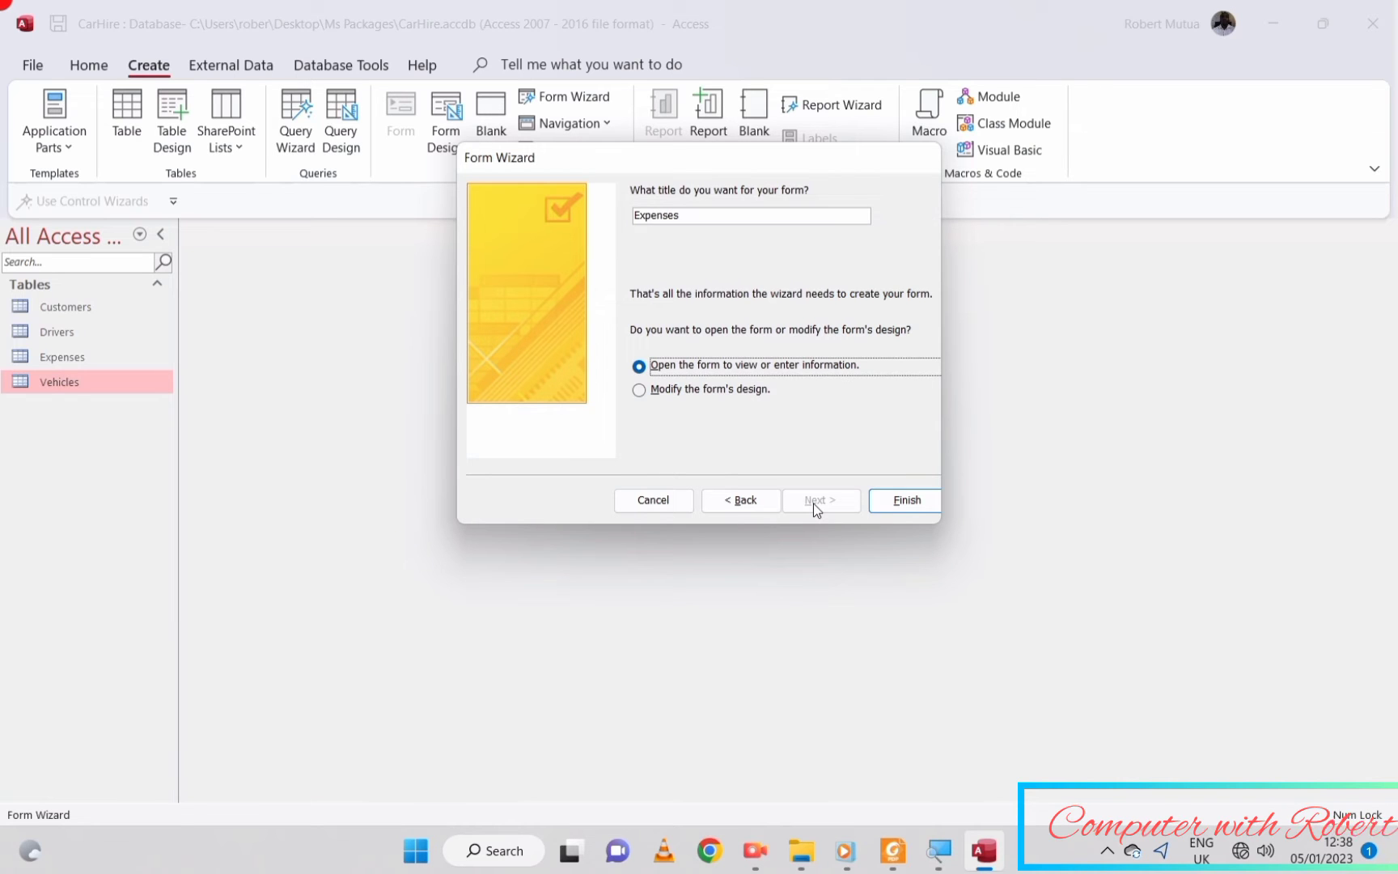
- Check the required form name in Foxit PDF Reader, title the form ExpensesForm in Access, and finish with it open for design changes
left_click(893, 851)
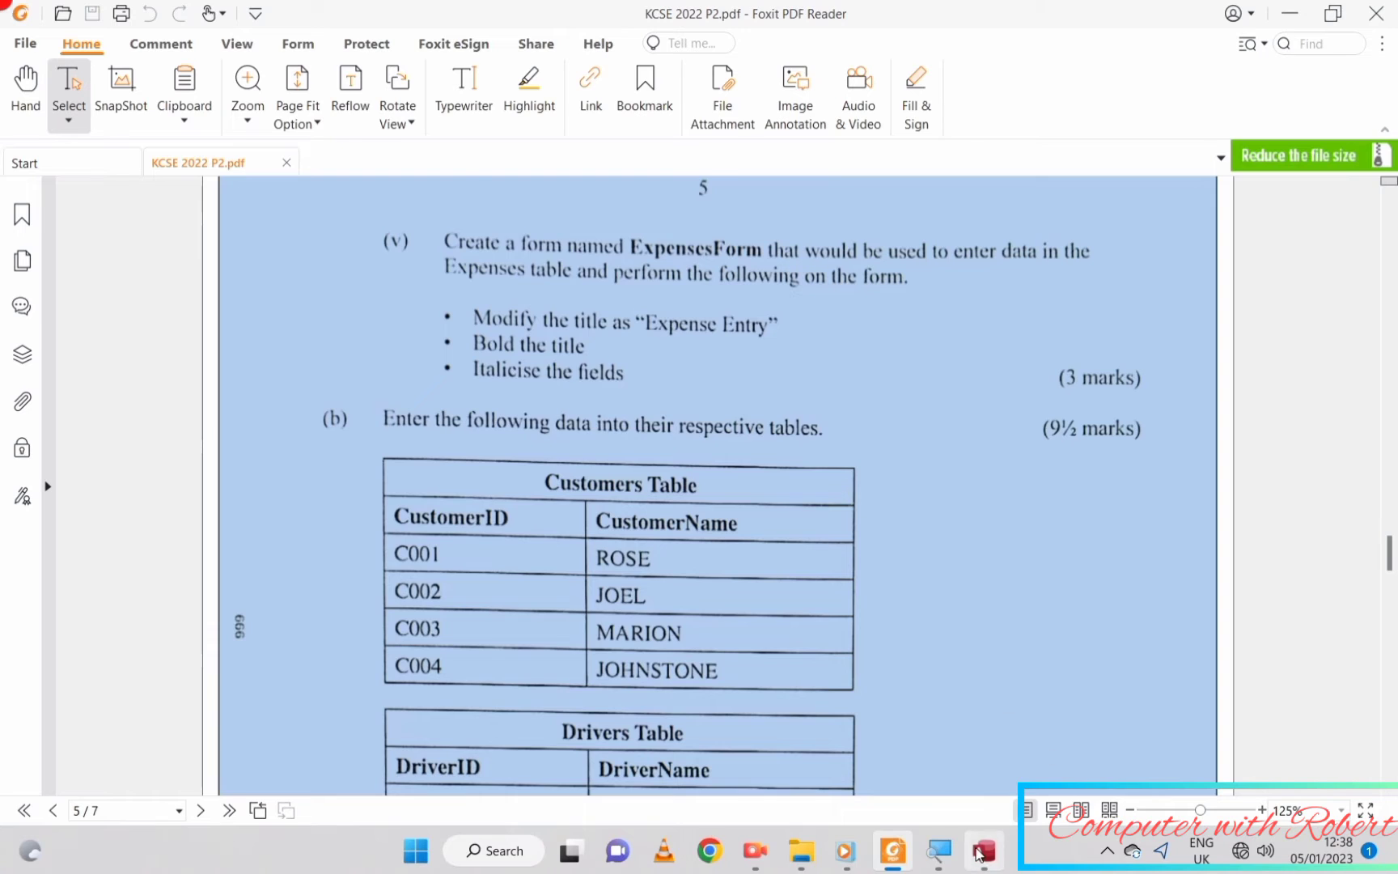
left_click(987, 854)
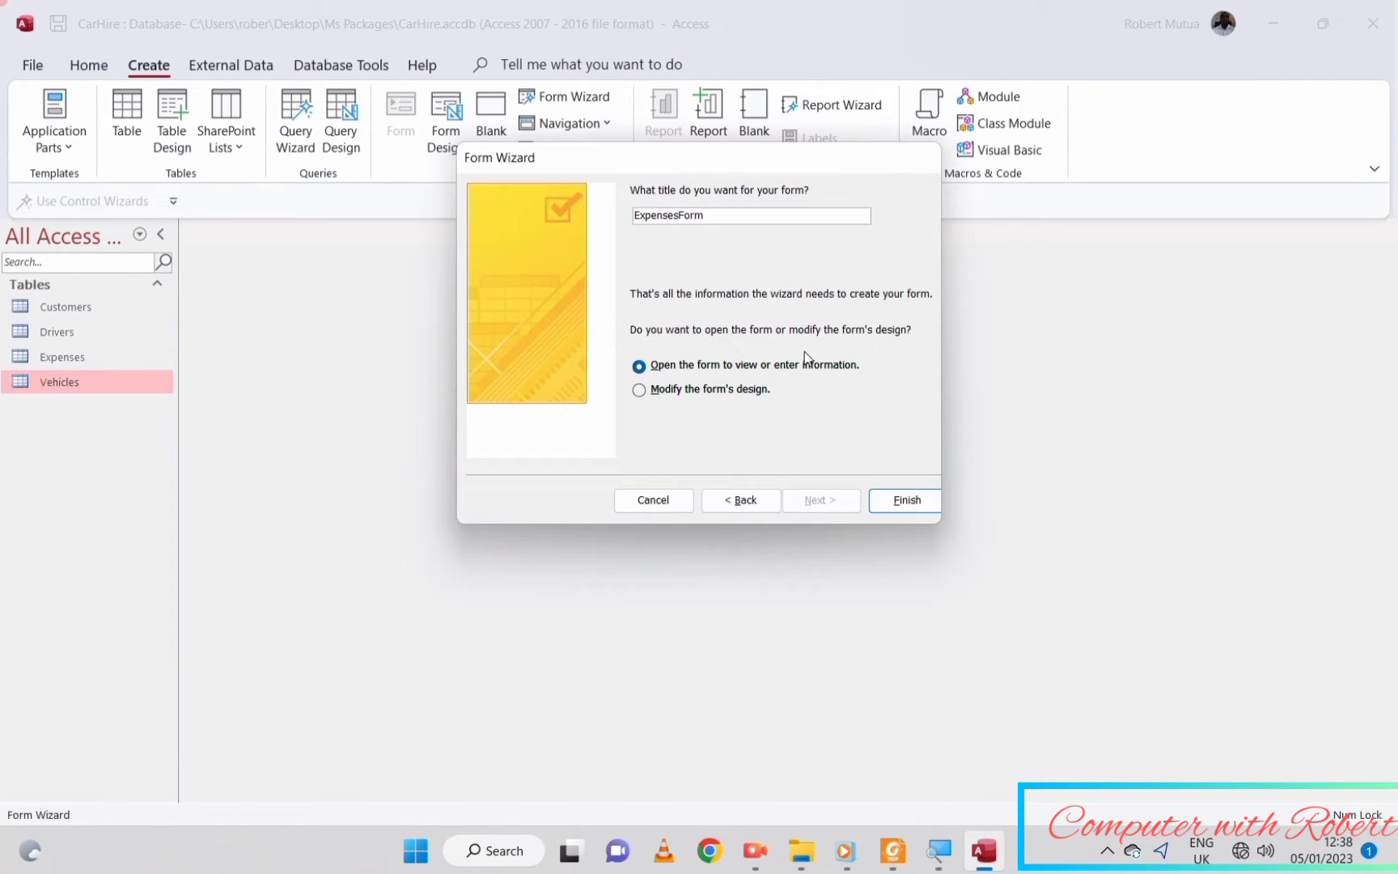
left_click(640, 392)
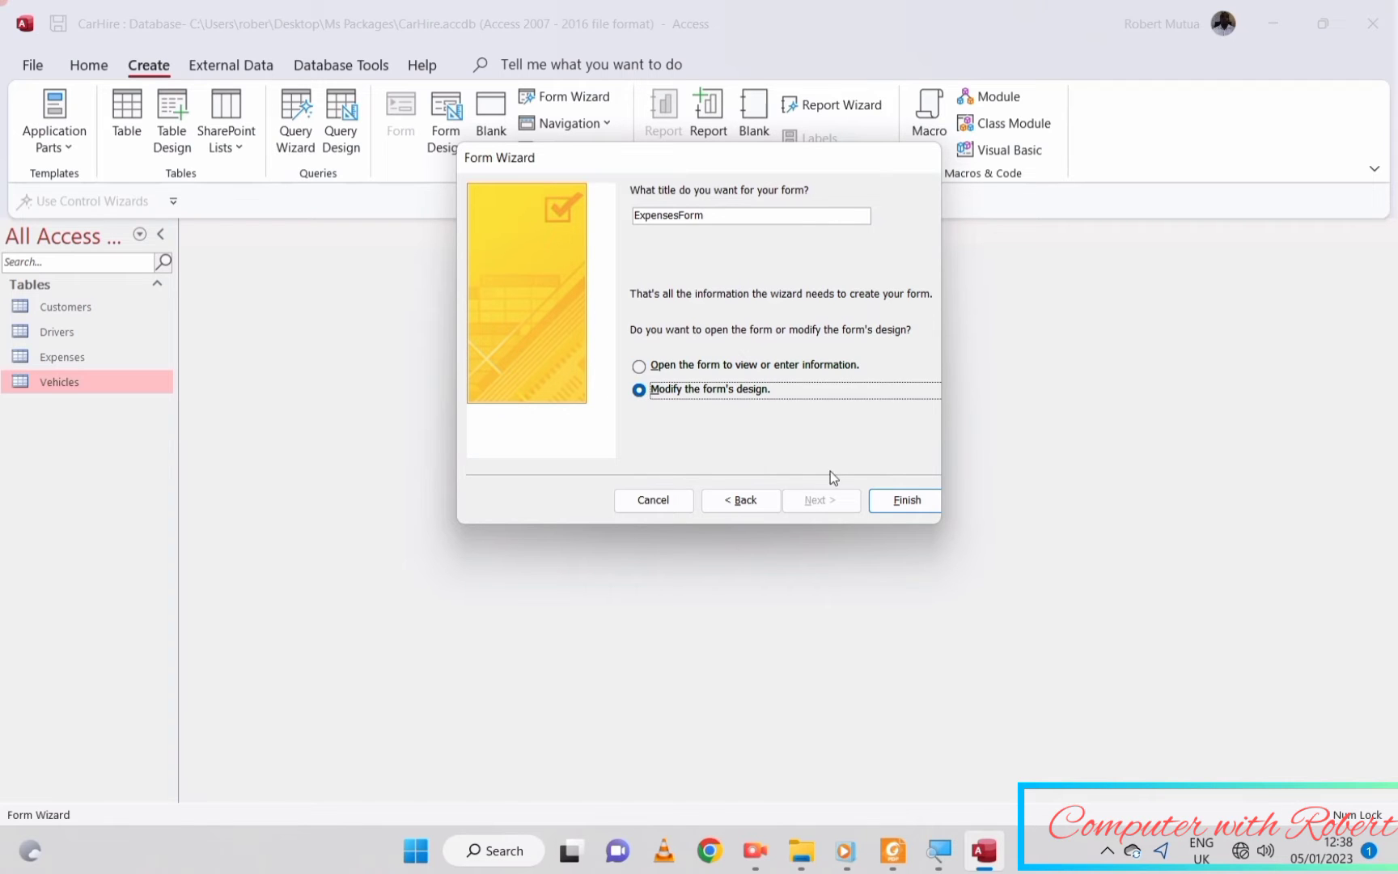
left_click(907, 502)
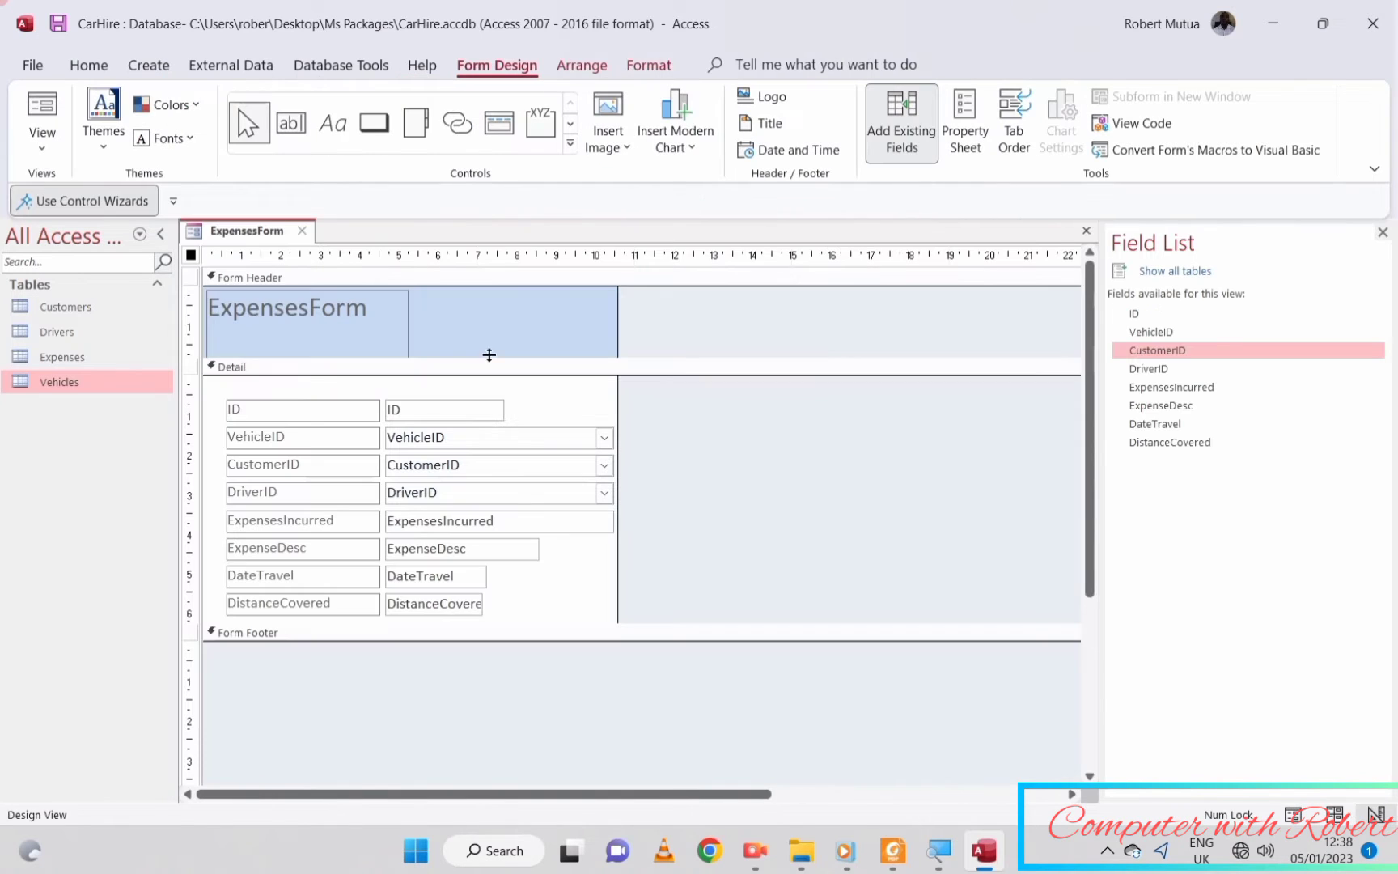
- Change the form header title to Expense Entry, check task (v) in Foxit PDF Reader, and return to Access
double_click(370, 319)
left_click_drag(371, 317, 249, 313)
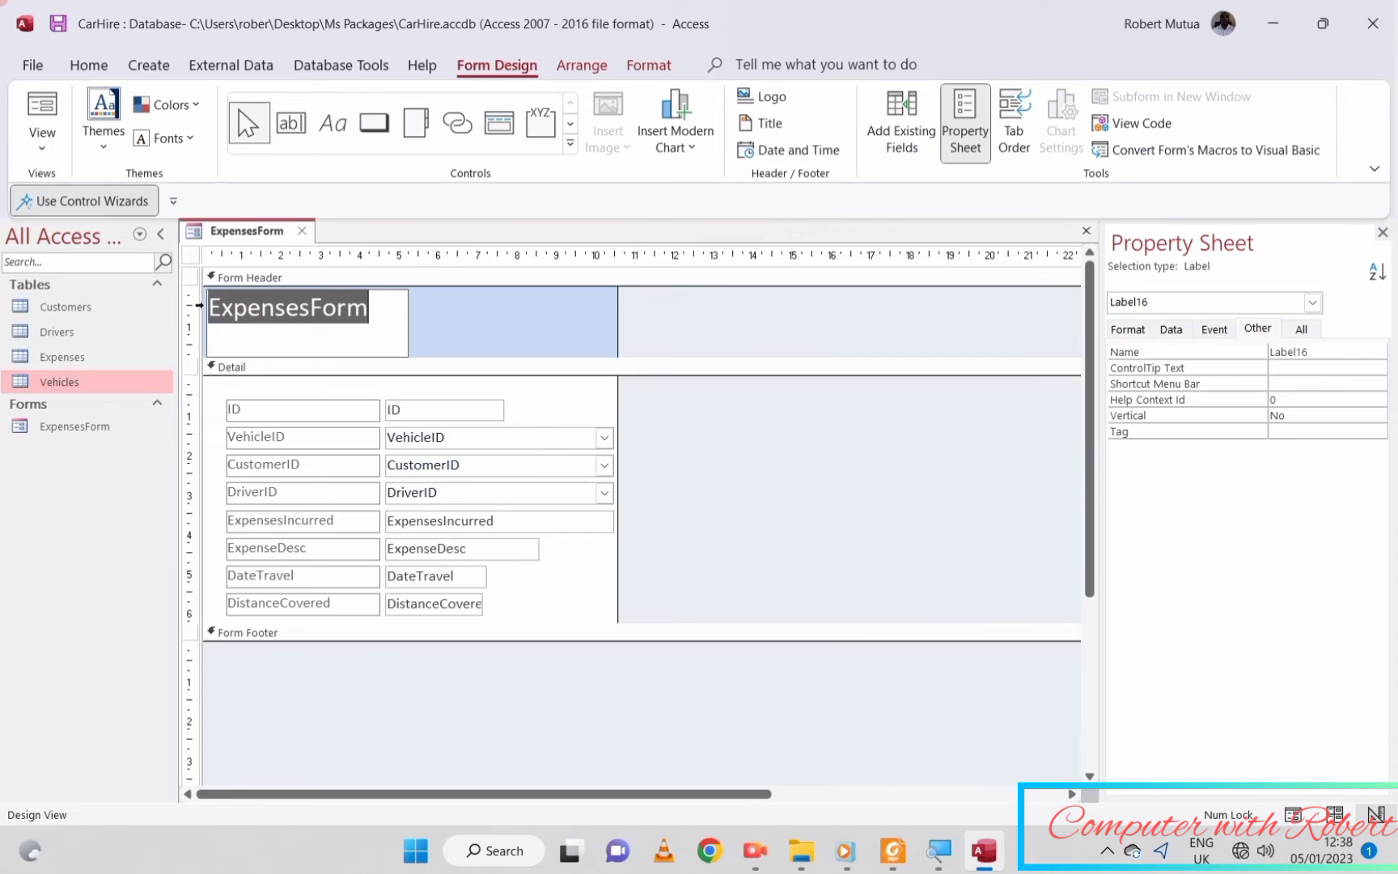
key("BackSpace")
type("Expense")
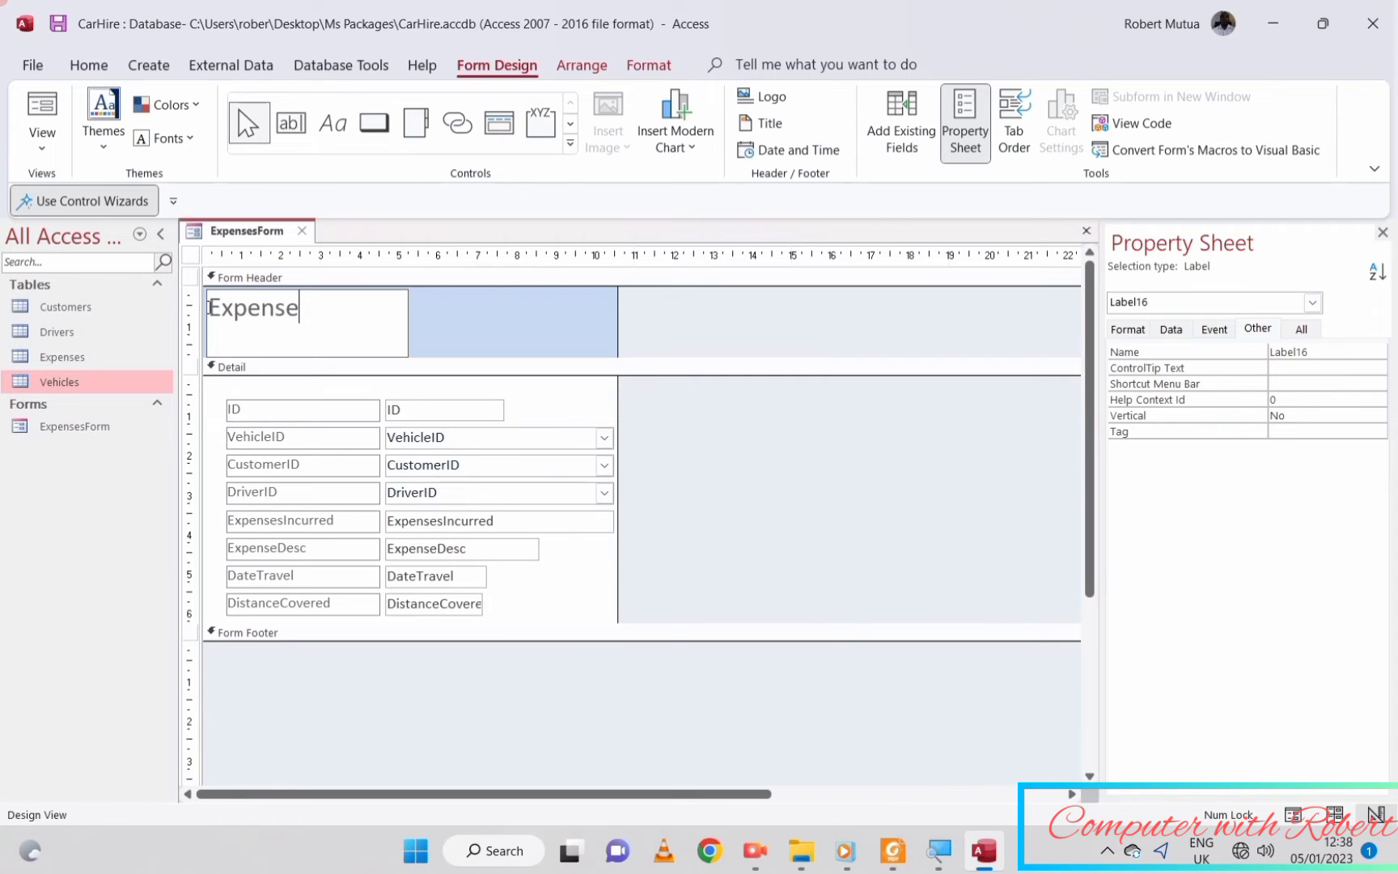
type(" Entry")
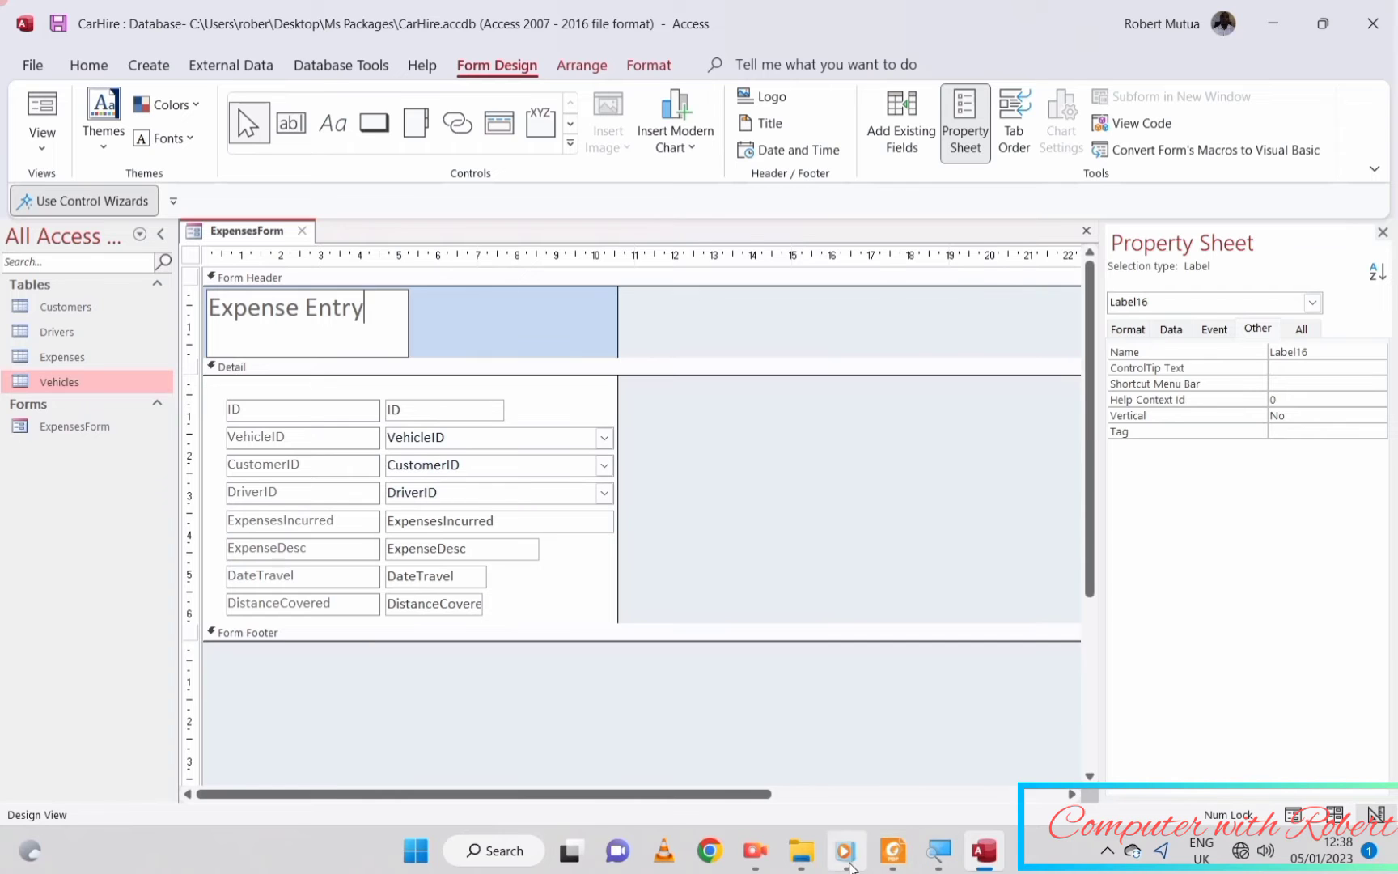
left_click(904, 862)
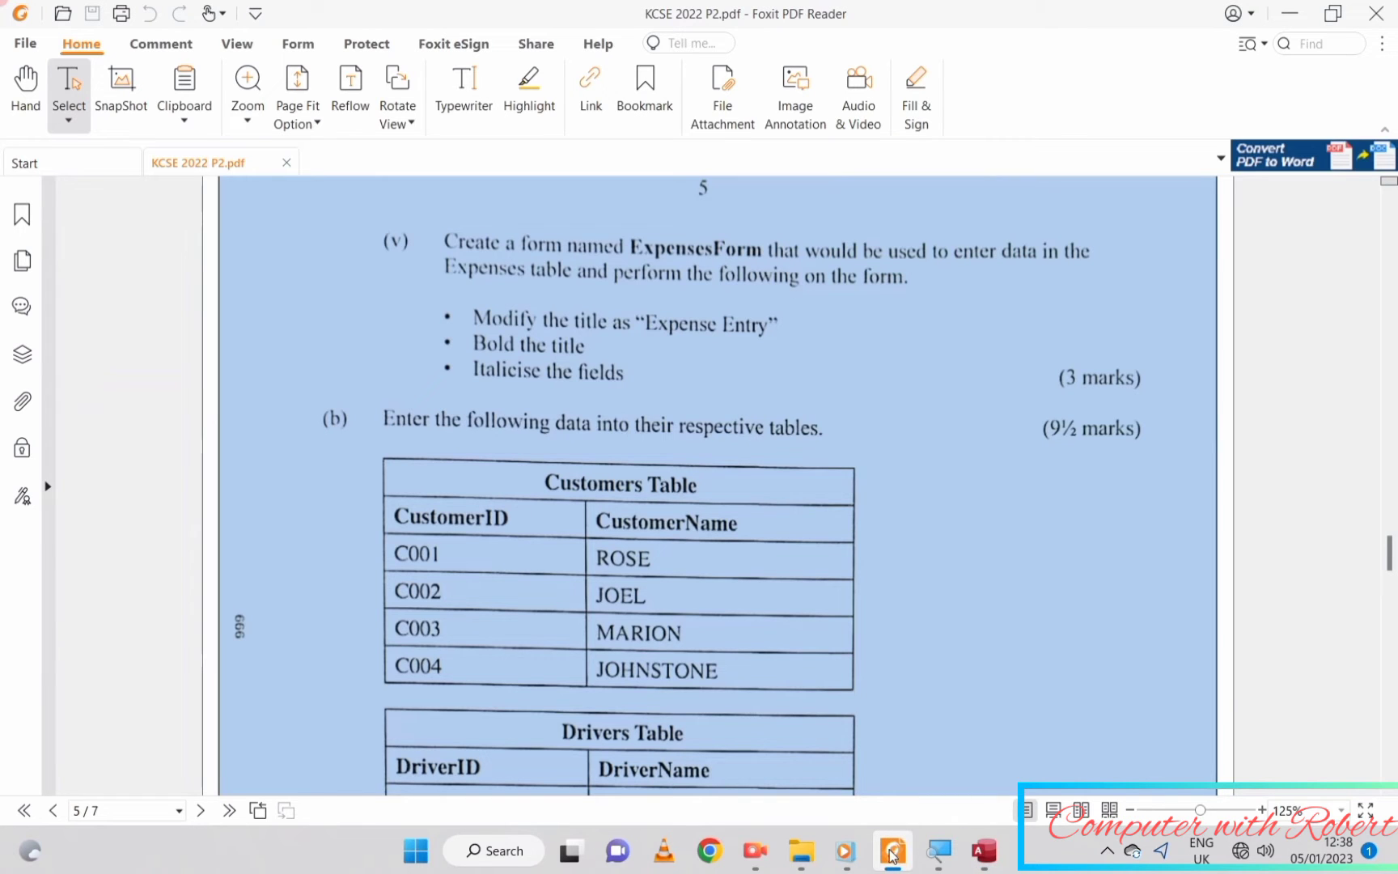
left_click(894, 851)
left_click(736, 518)
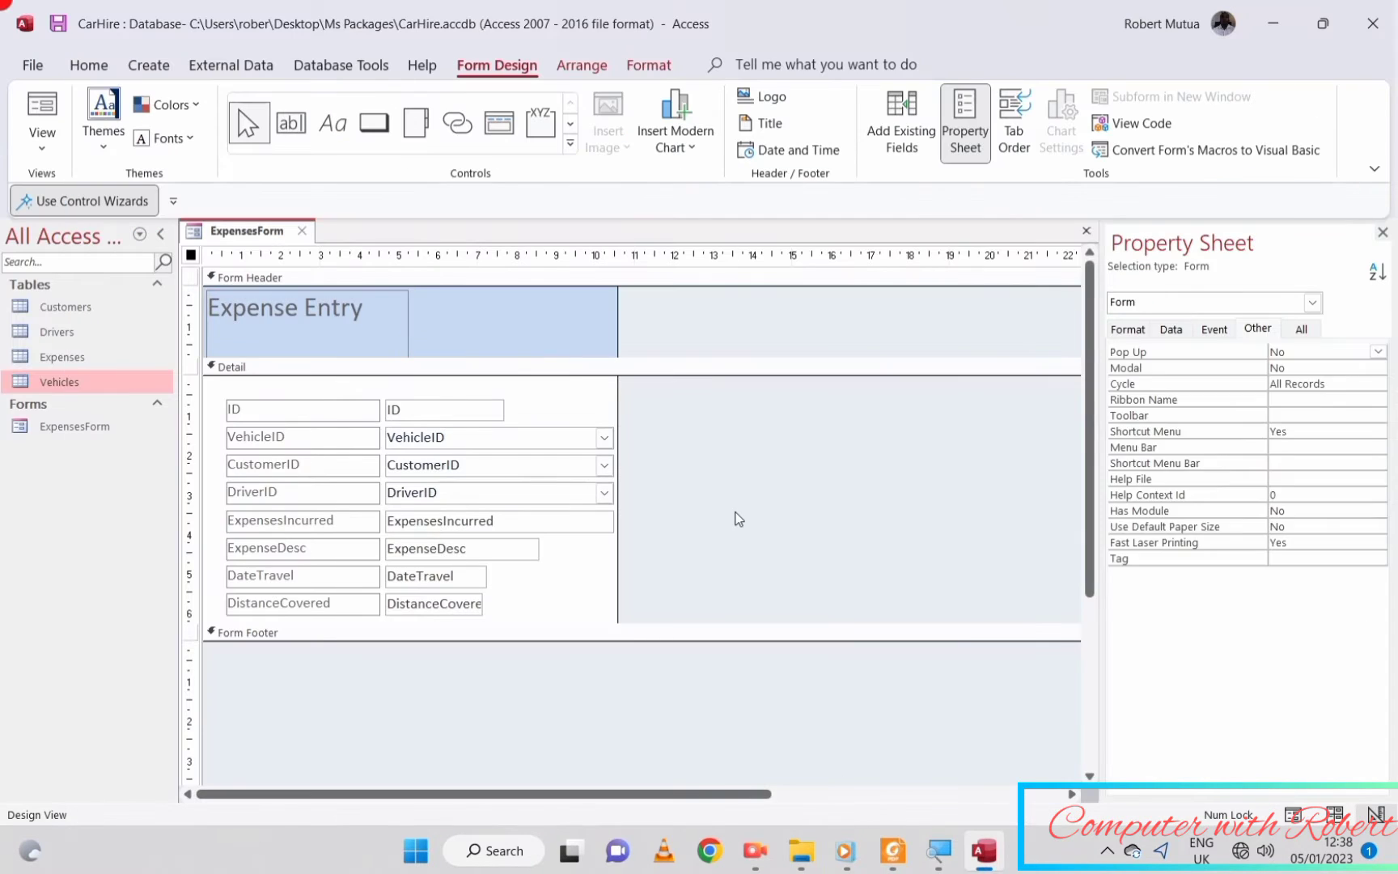
- Preview ExpensesForm in Form View, then close it and save the design changes
left_click(1293, 813)
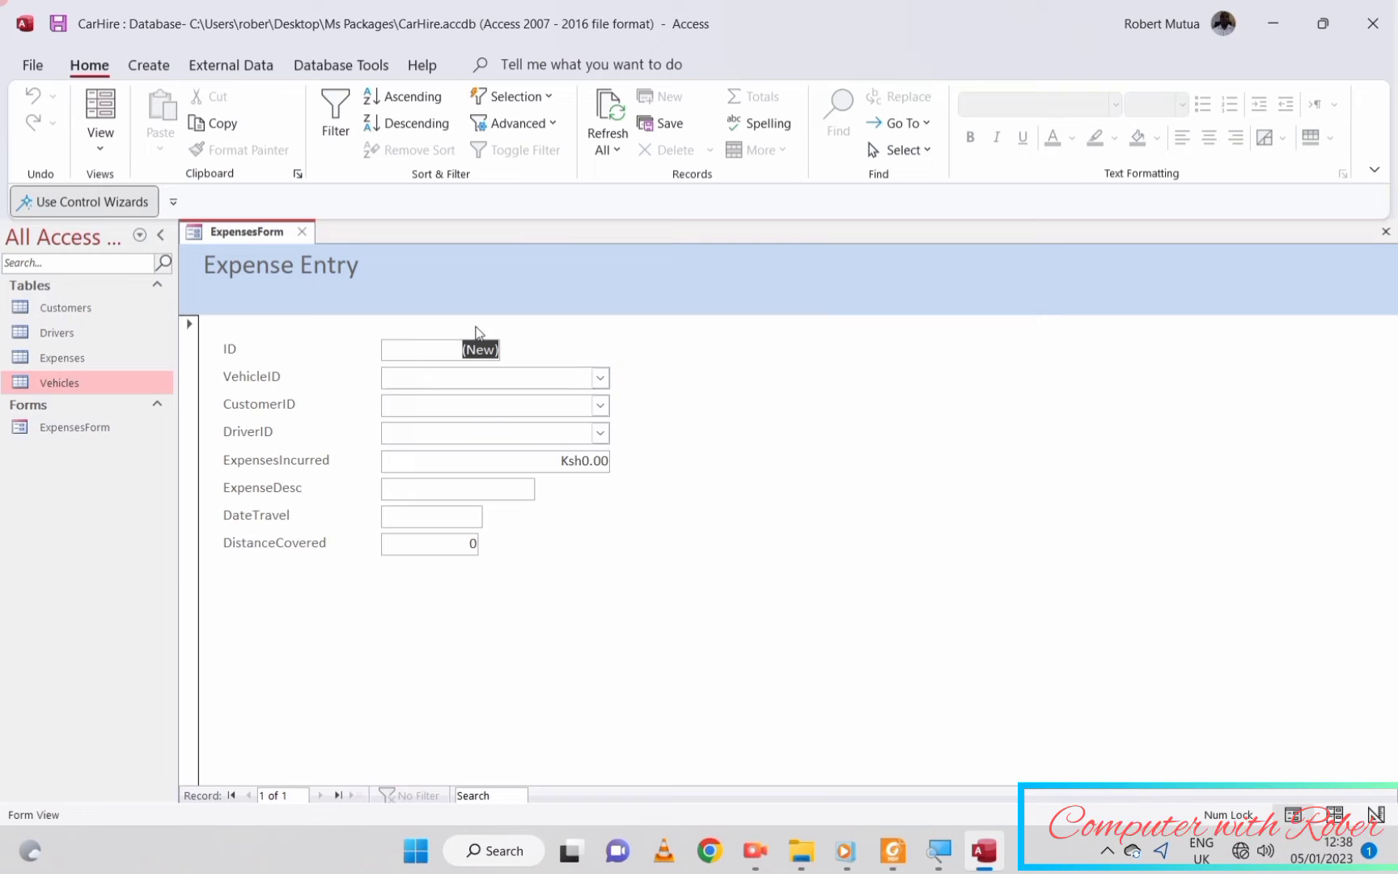
left_click(300, 235)
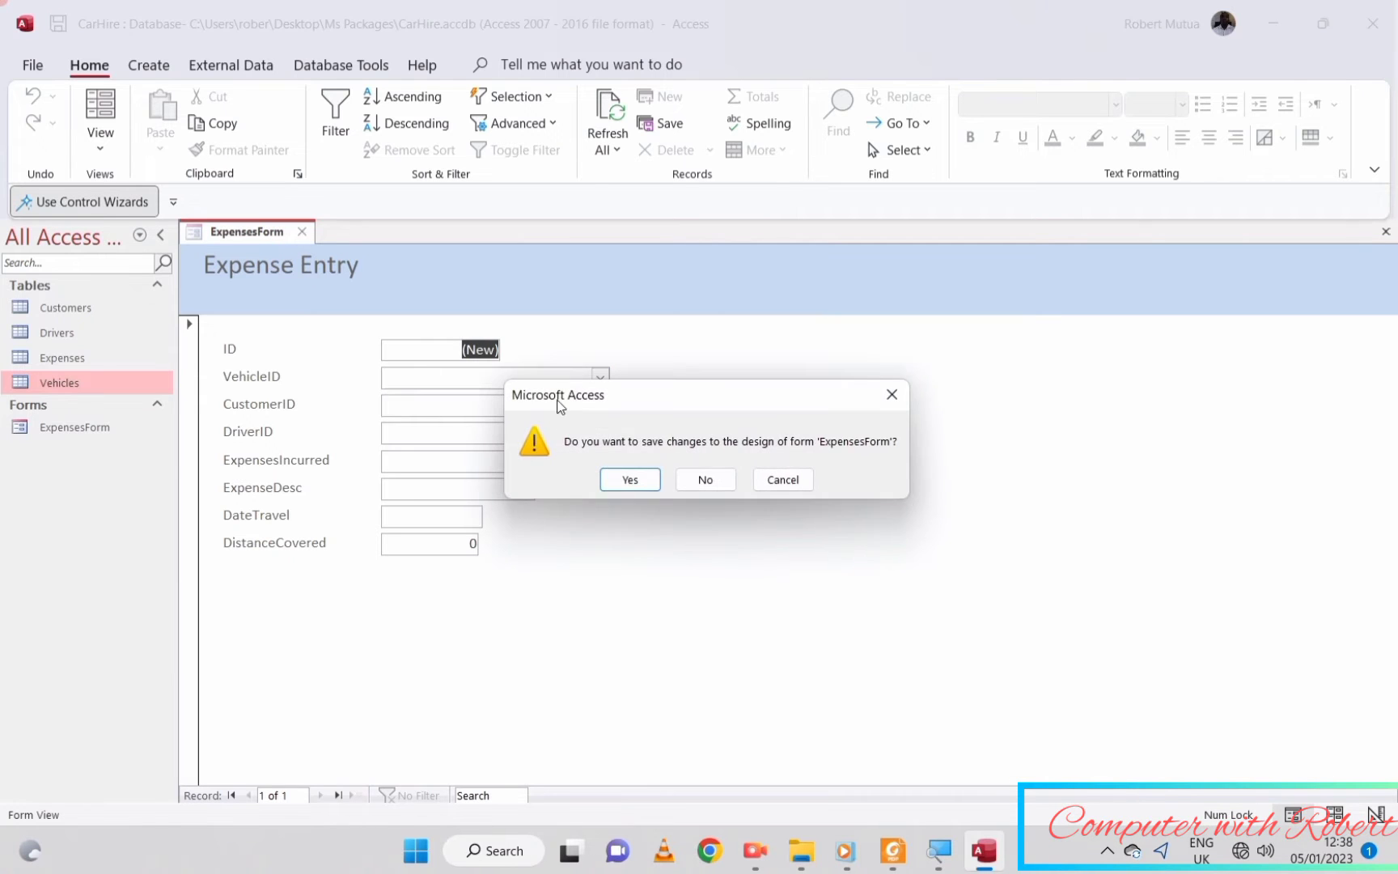
left_click(628, 479)
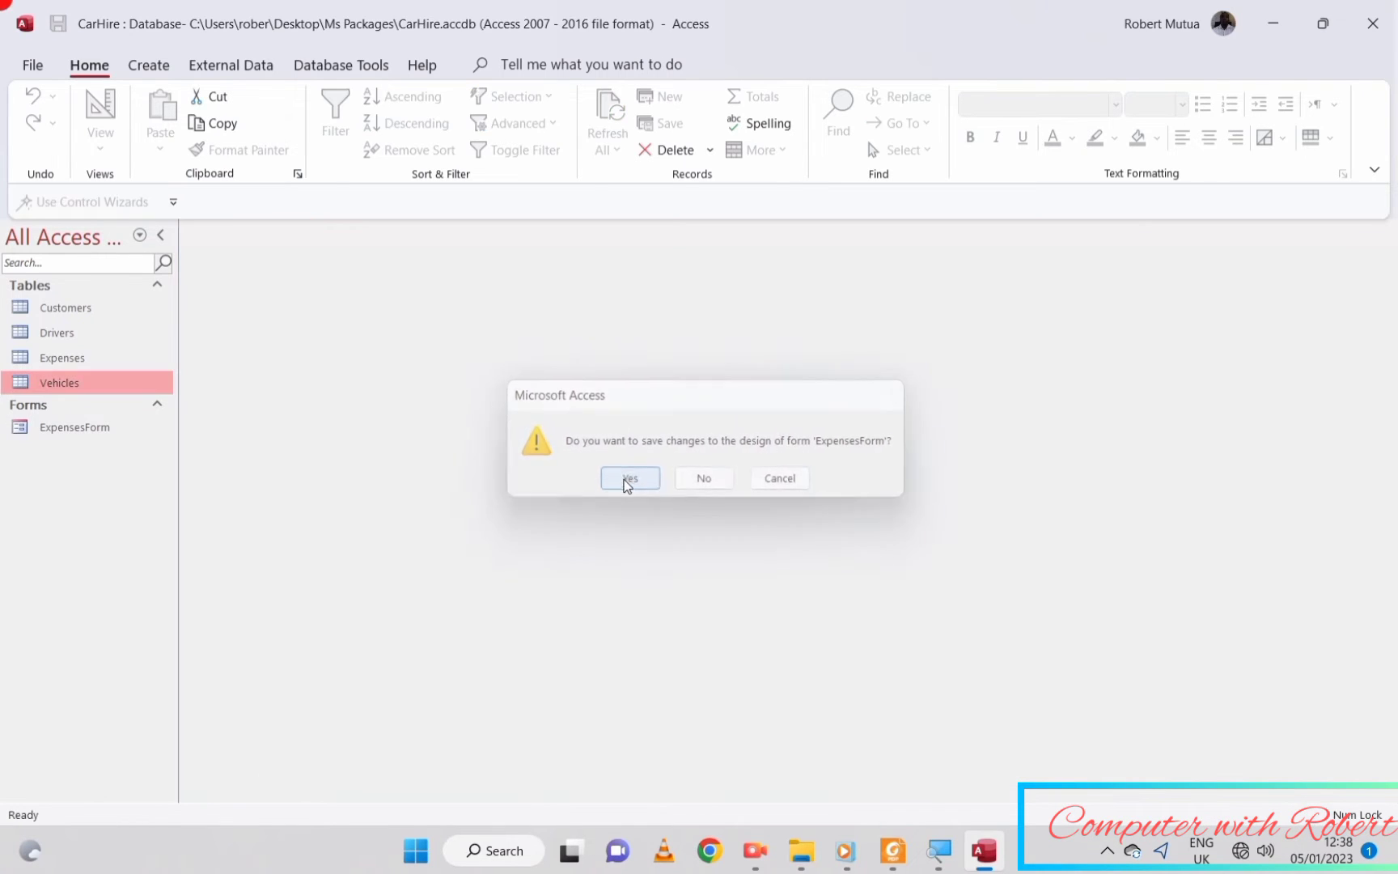
- Permanently delete ExpensesForm from the database and start a new blank form in Design View
left_click(87, 431)
left_click(667, 150)
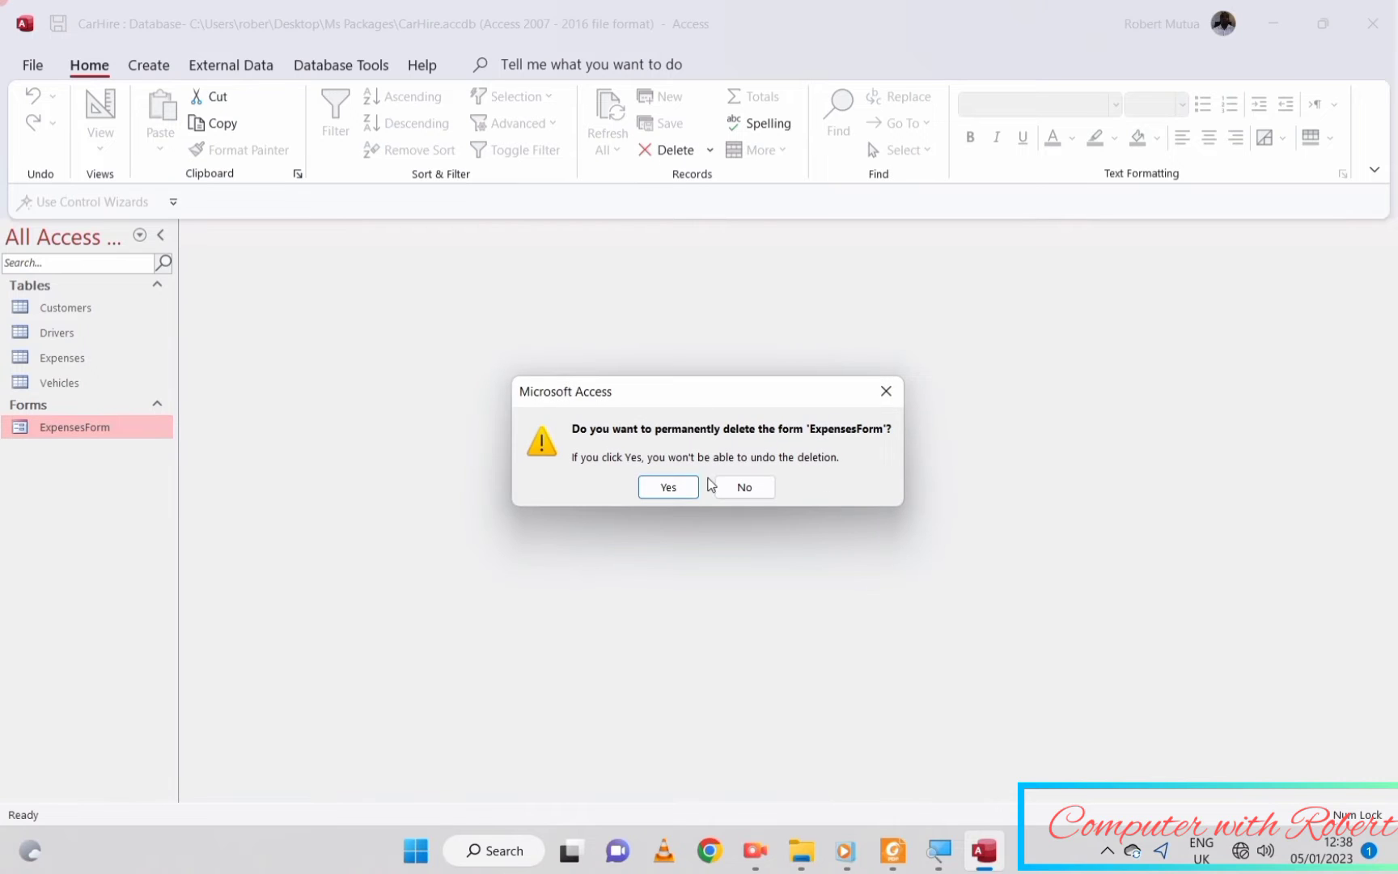
left_click(668, 487)
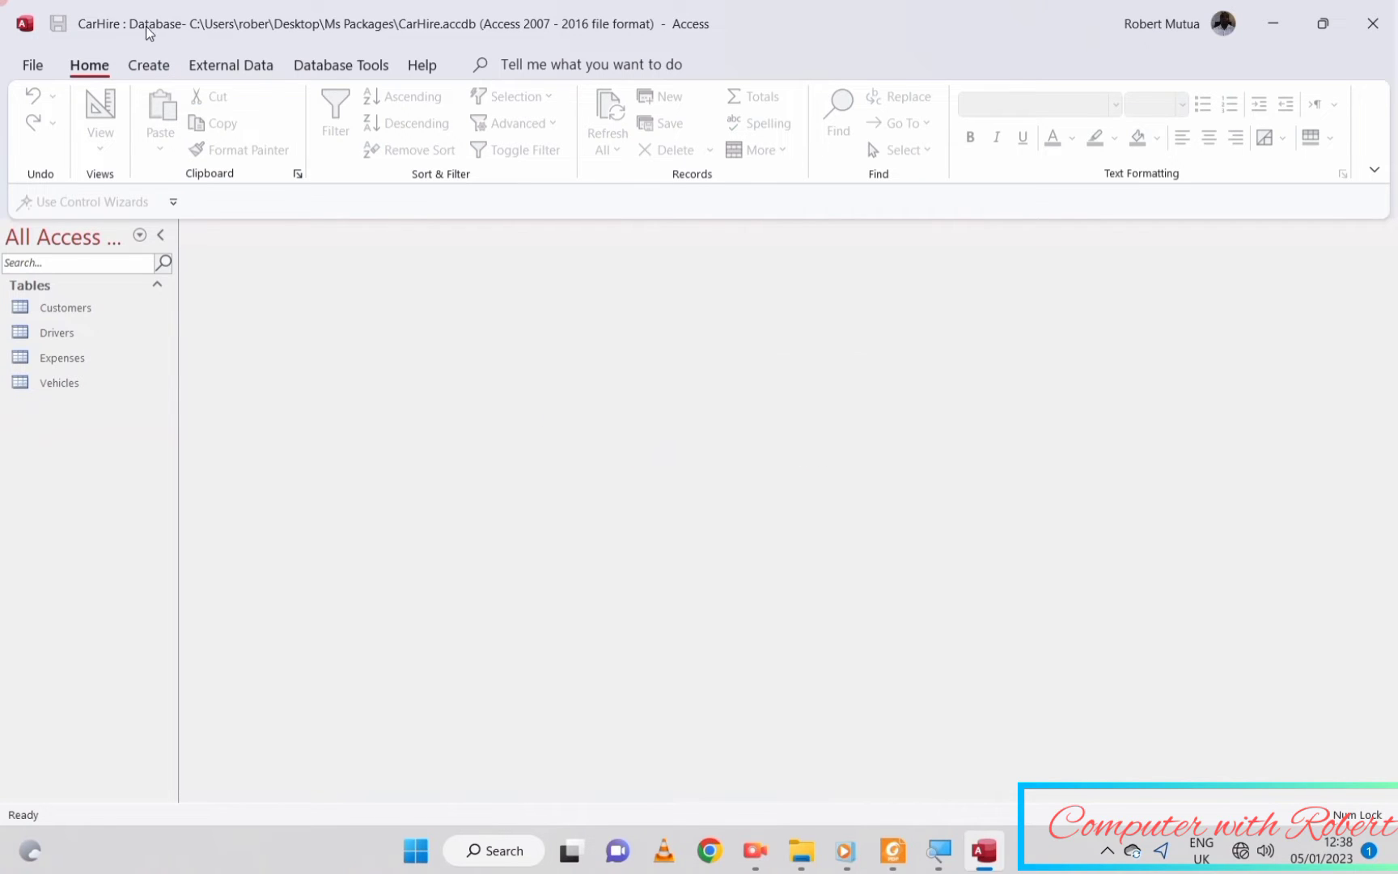
left_click(149, 64)
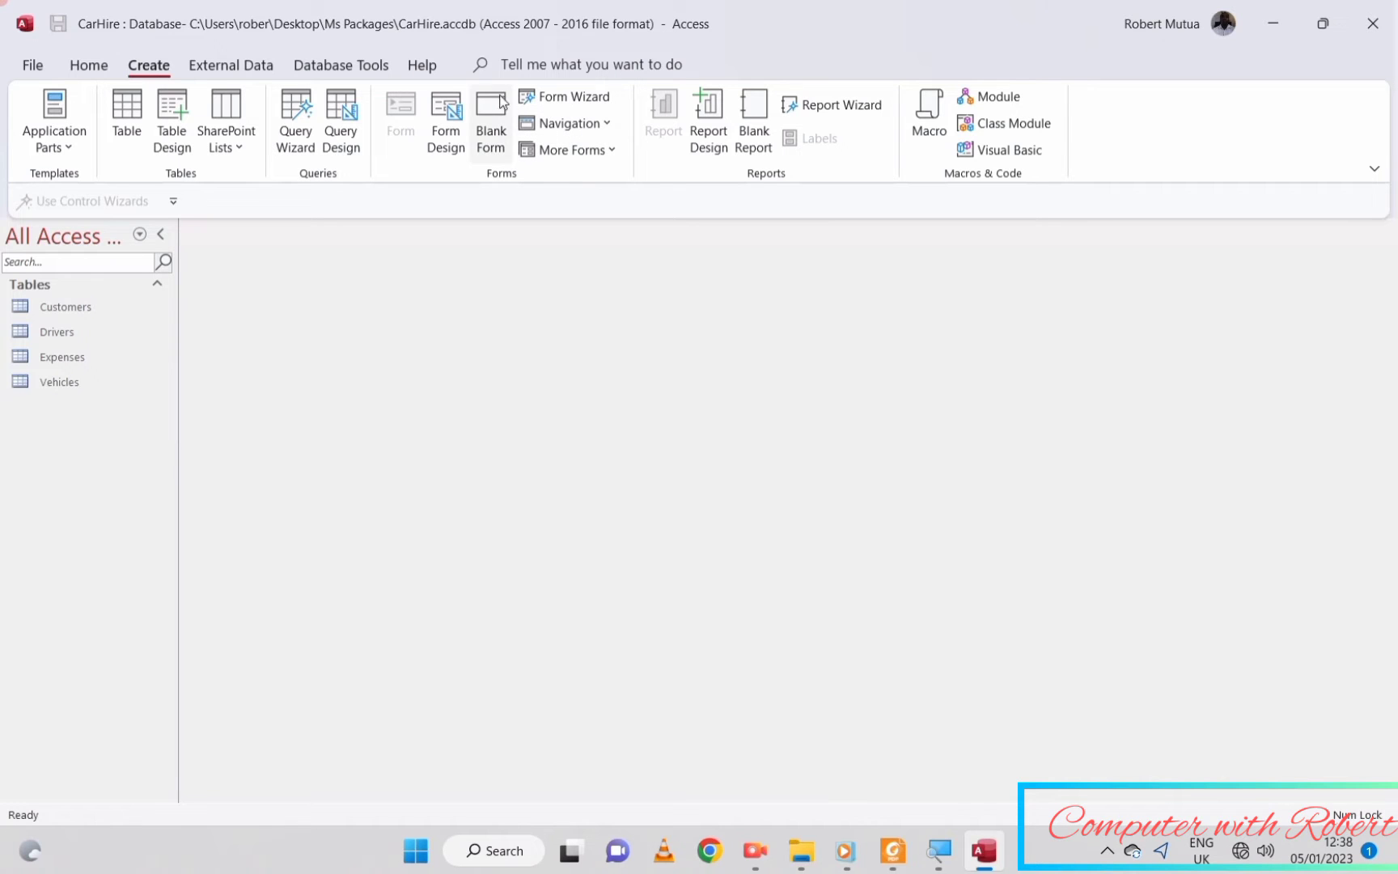
left_click(457, 113)
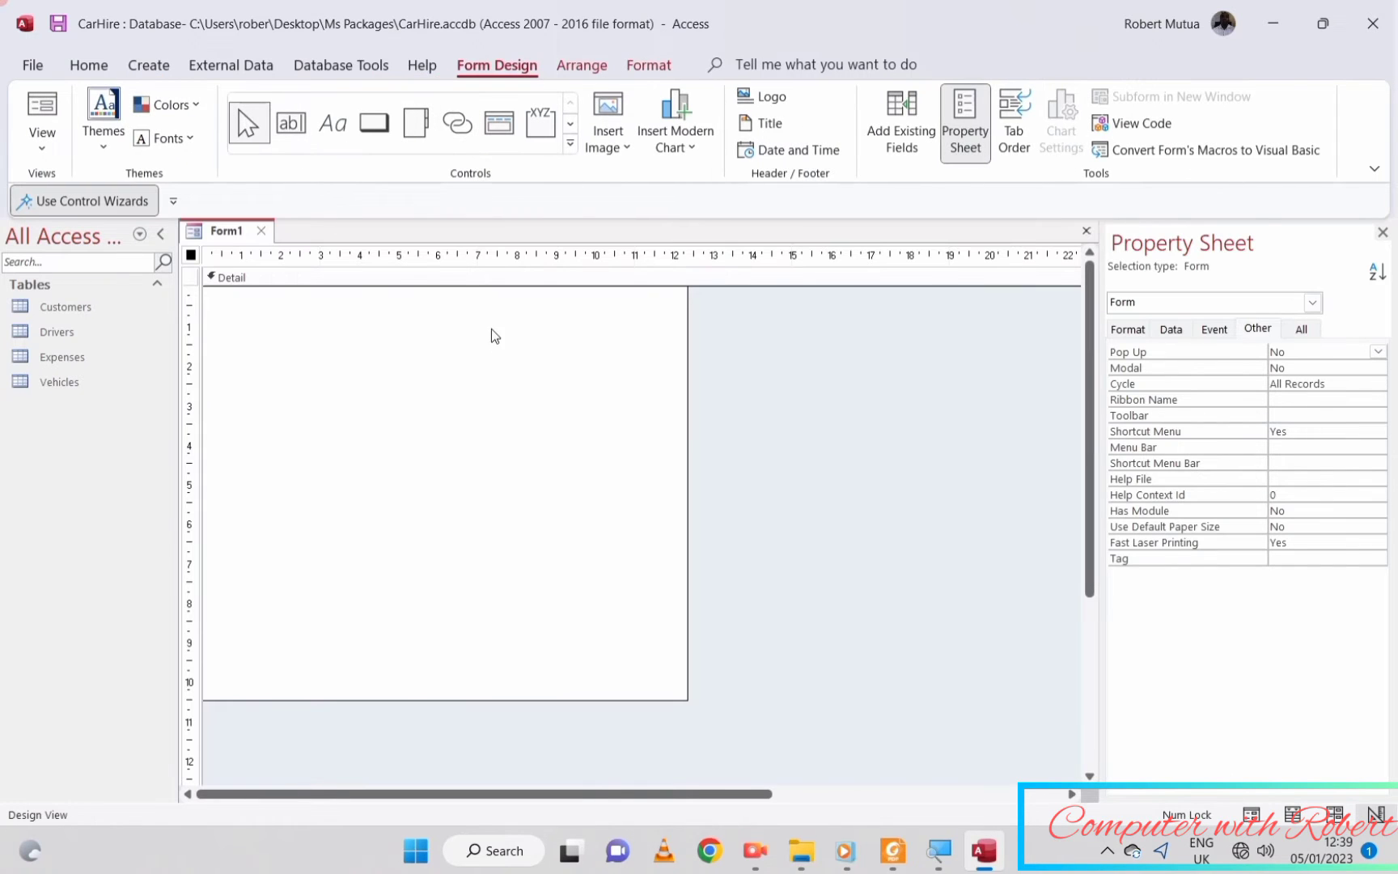
right_click(570, 366)
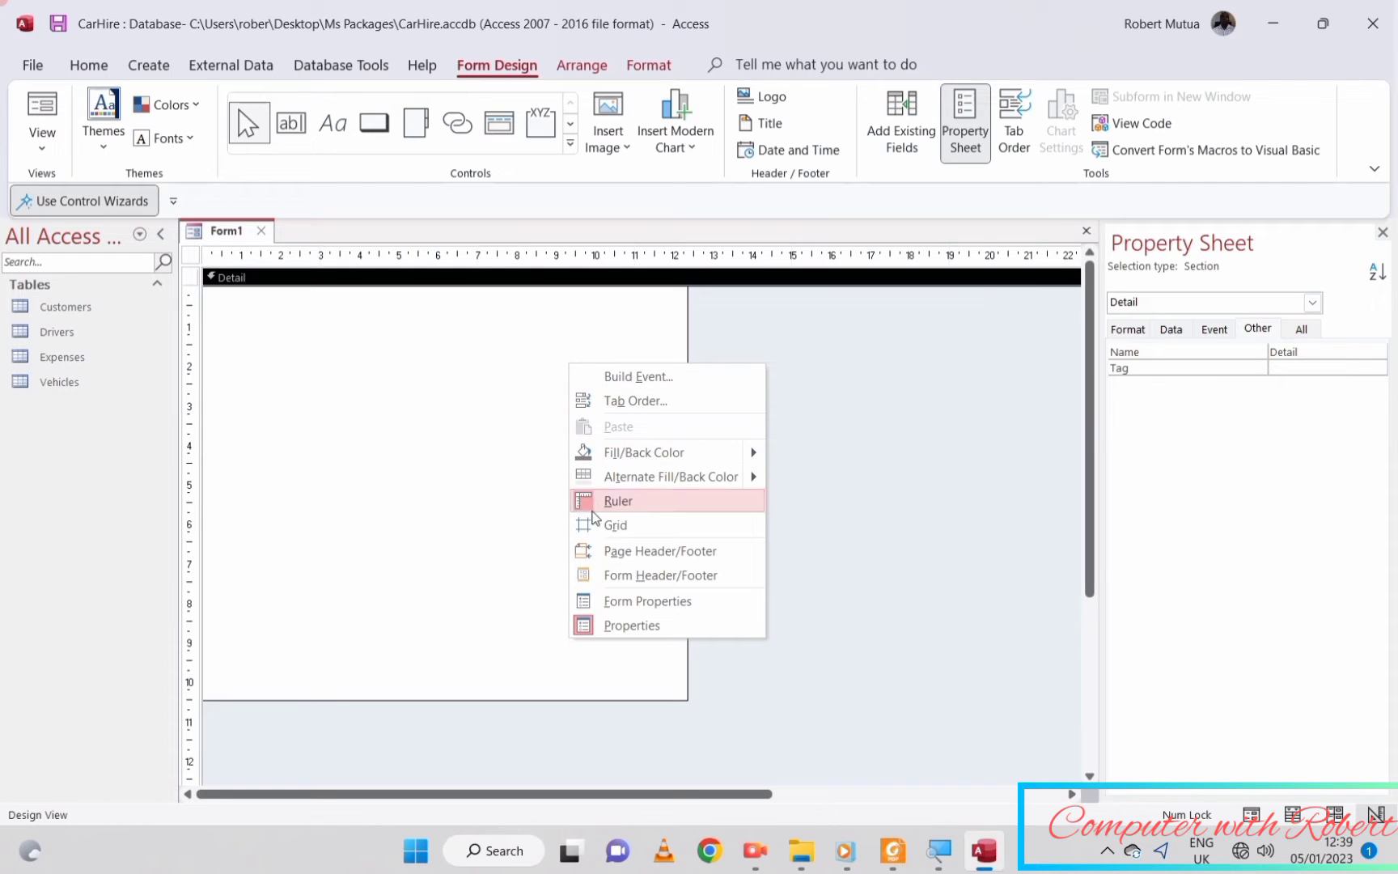
left_click(599, 526)
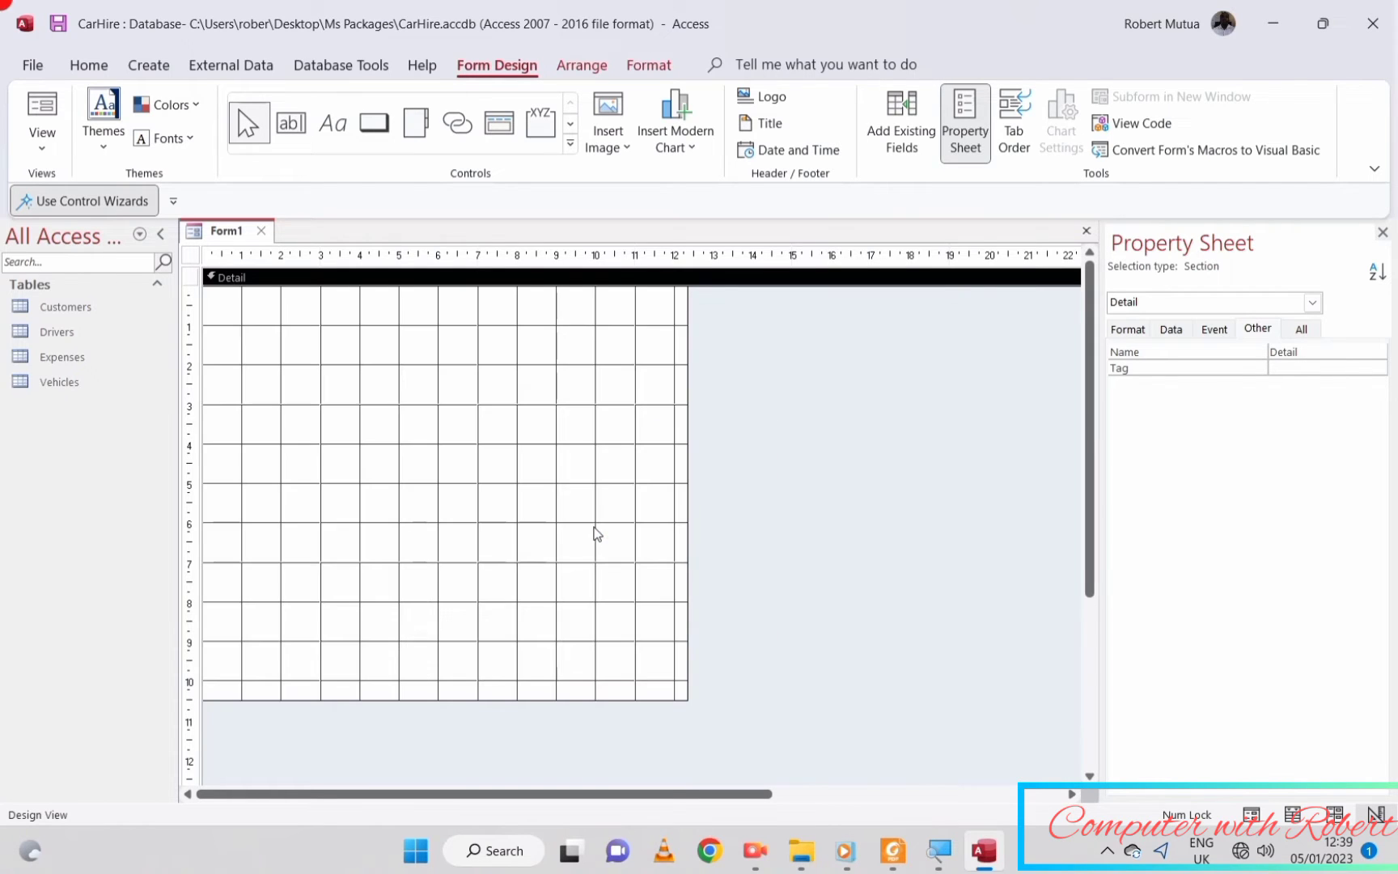
right_click(605, 411)
left_click(652, 575)
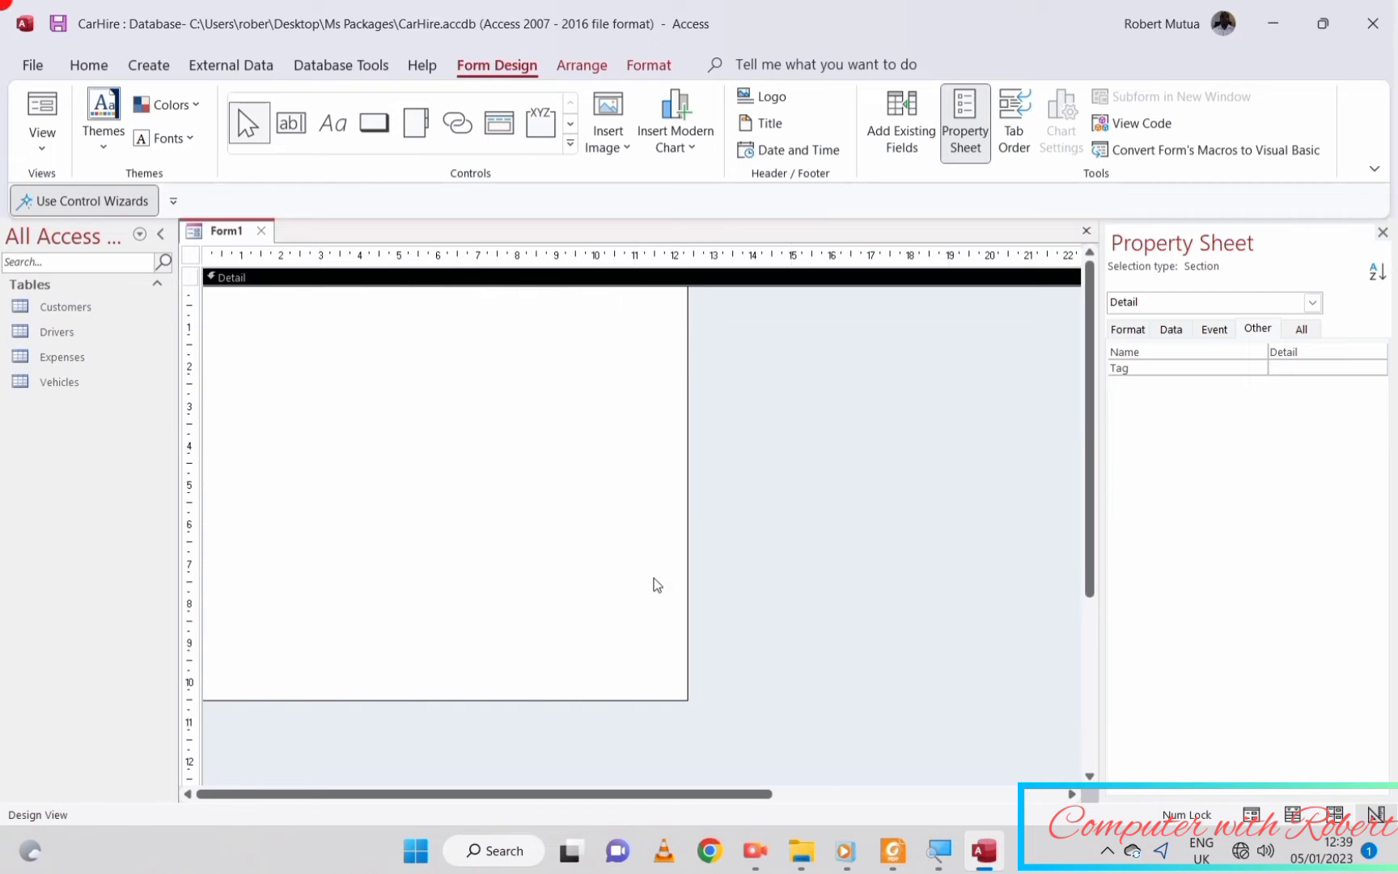
- Draw a title label about 9 cm wide and 1 cm high near the upper edge of the Detail section, reading EXPENSES ENTRY
left_click(332, 123)
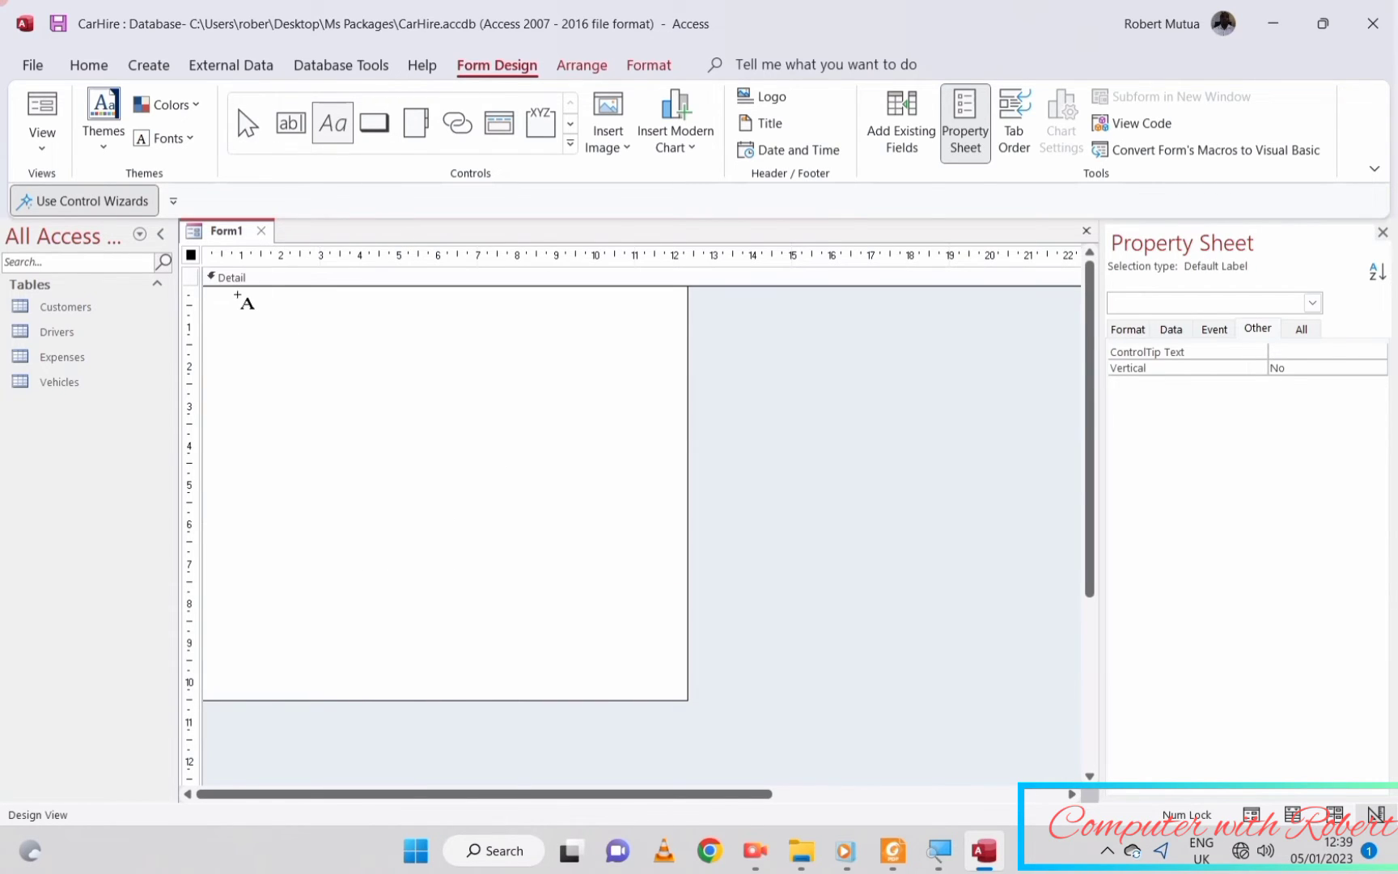
left_click_drag(238, 295, 600, 337)
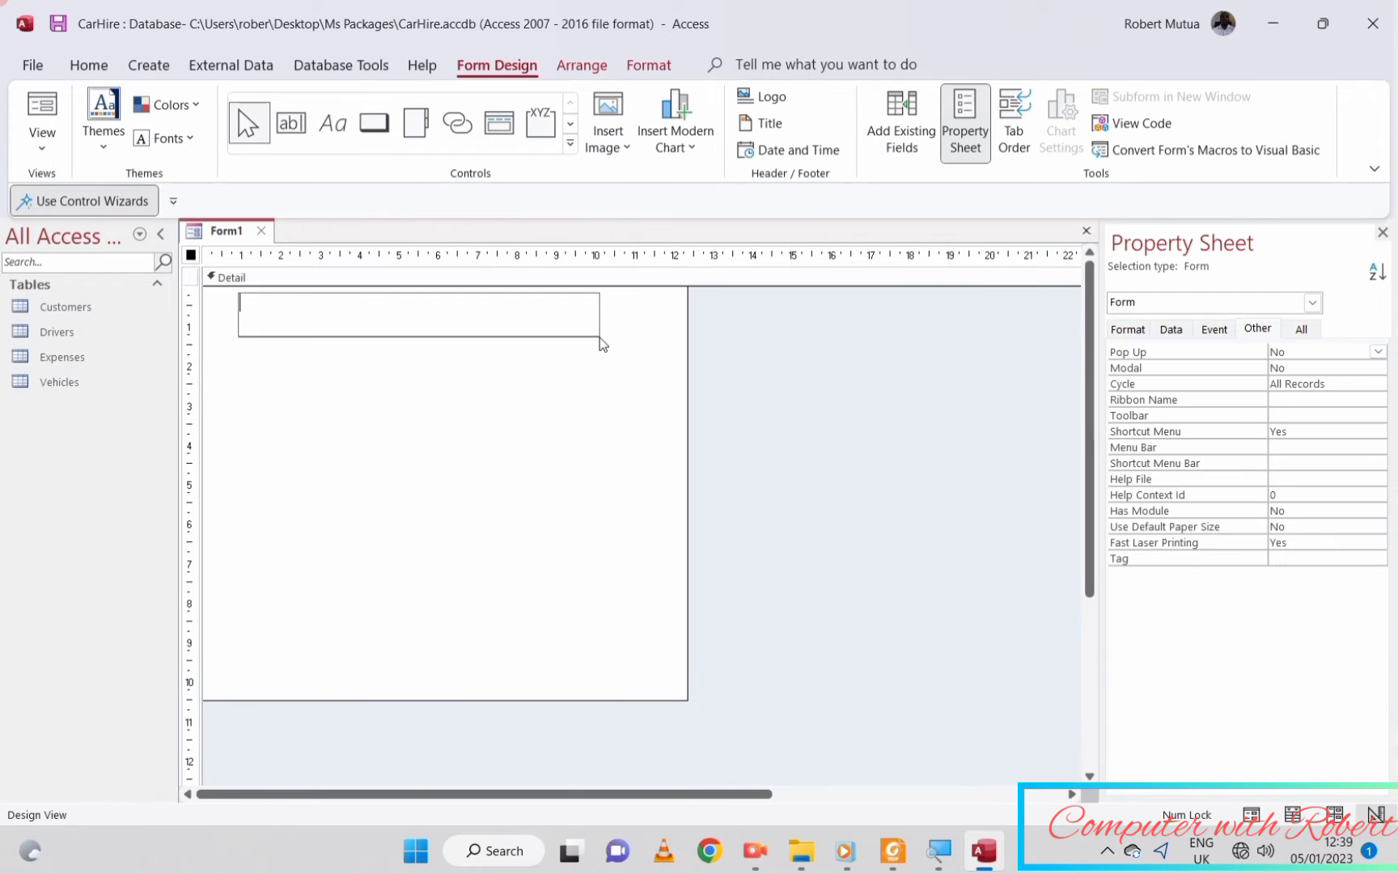
key("Caps_Lock")
type("EXPENSES ENTRY")
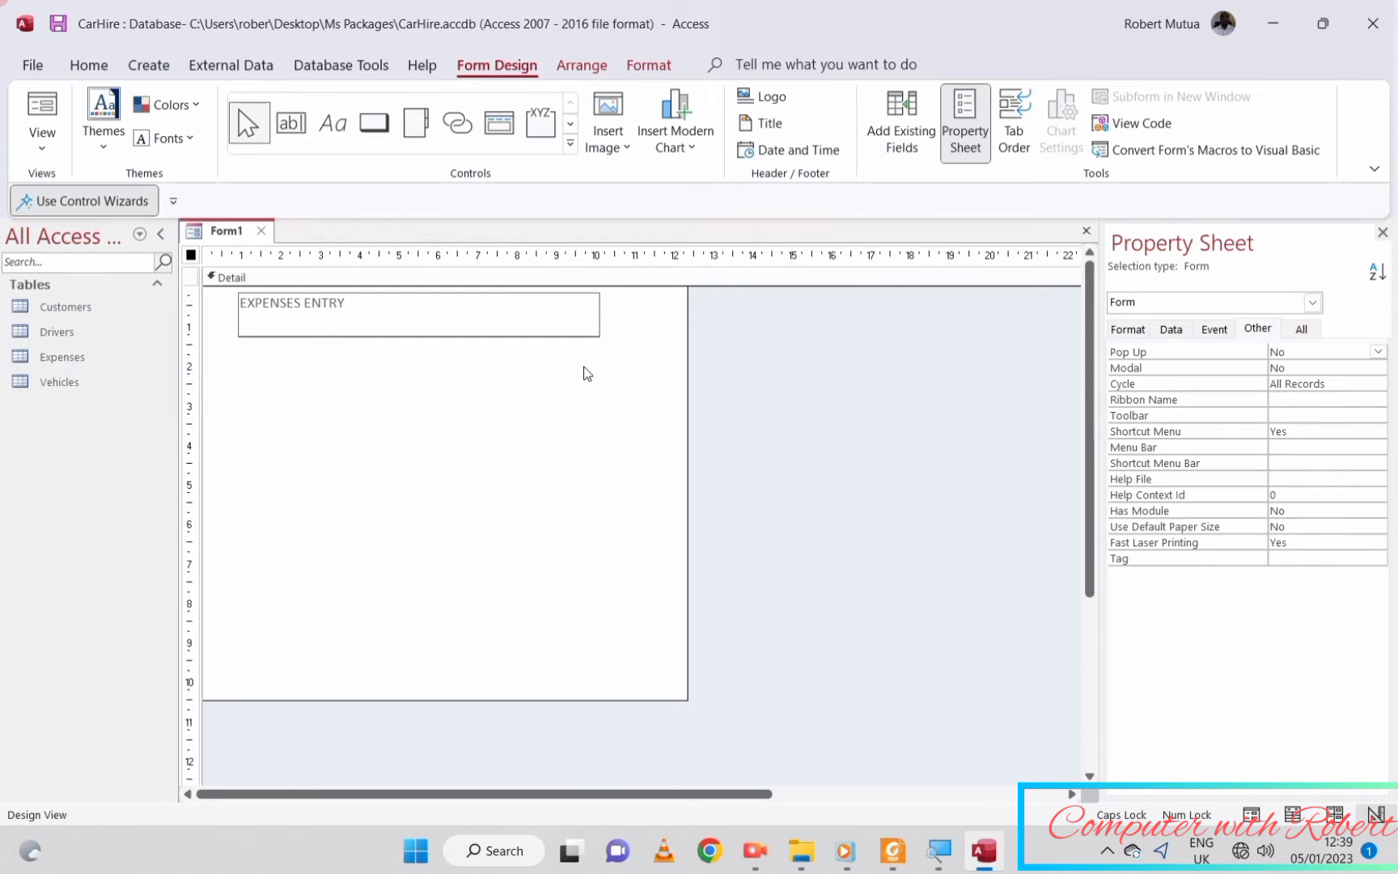
left_click(515, 425)
- Format the EXPENSES ENTRY label in Arial Black, size 20, centred and underlined
left_click(454, 323)
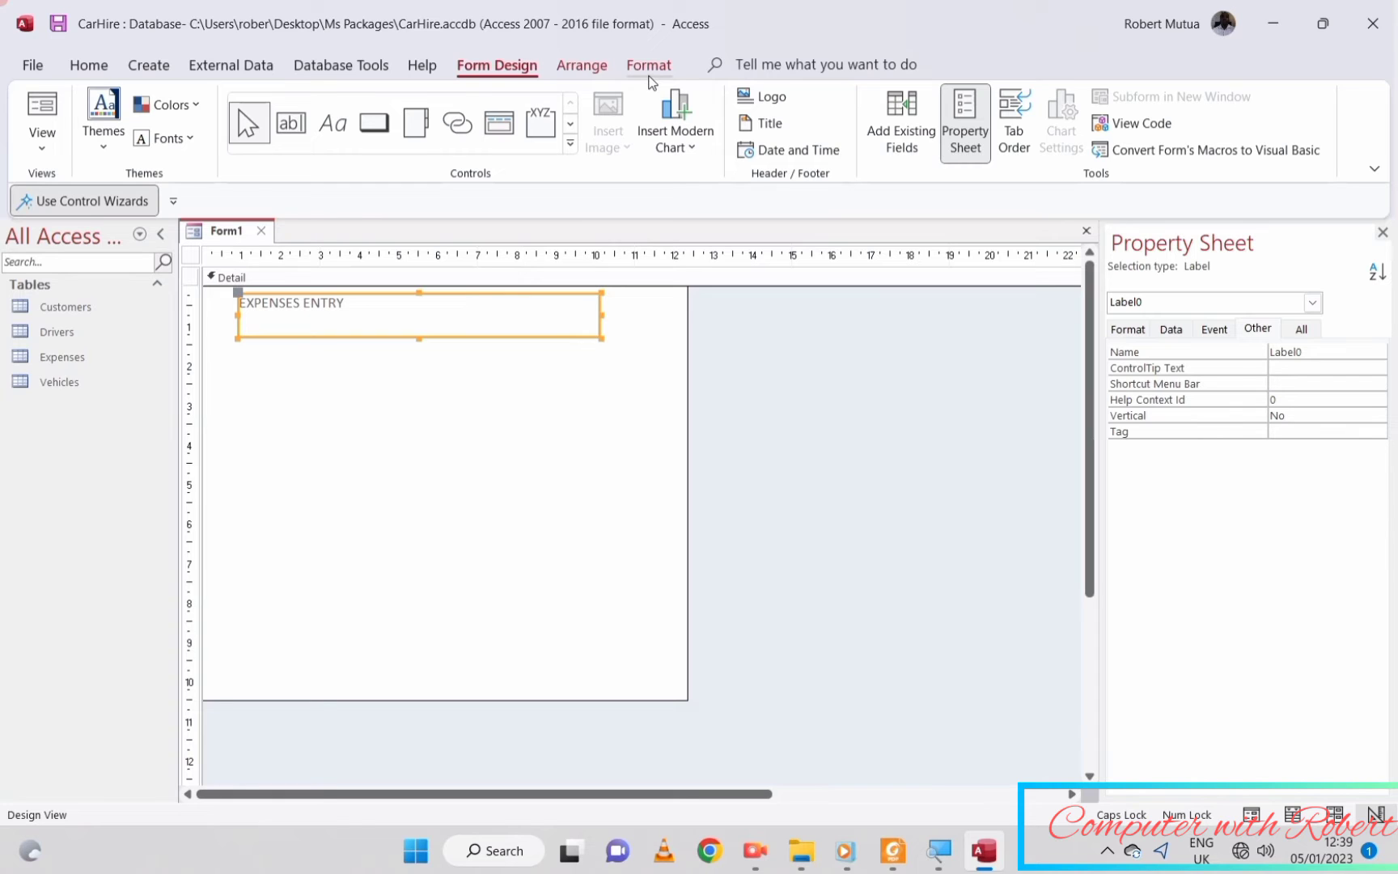
left_click(647, 65)
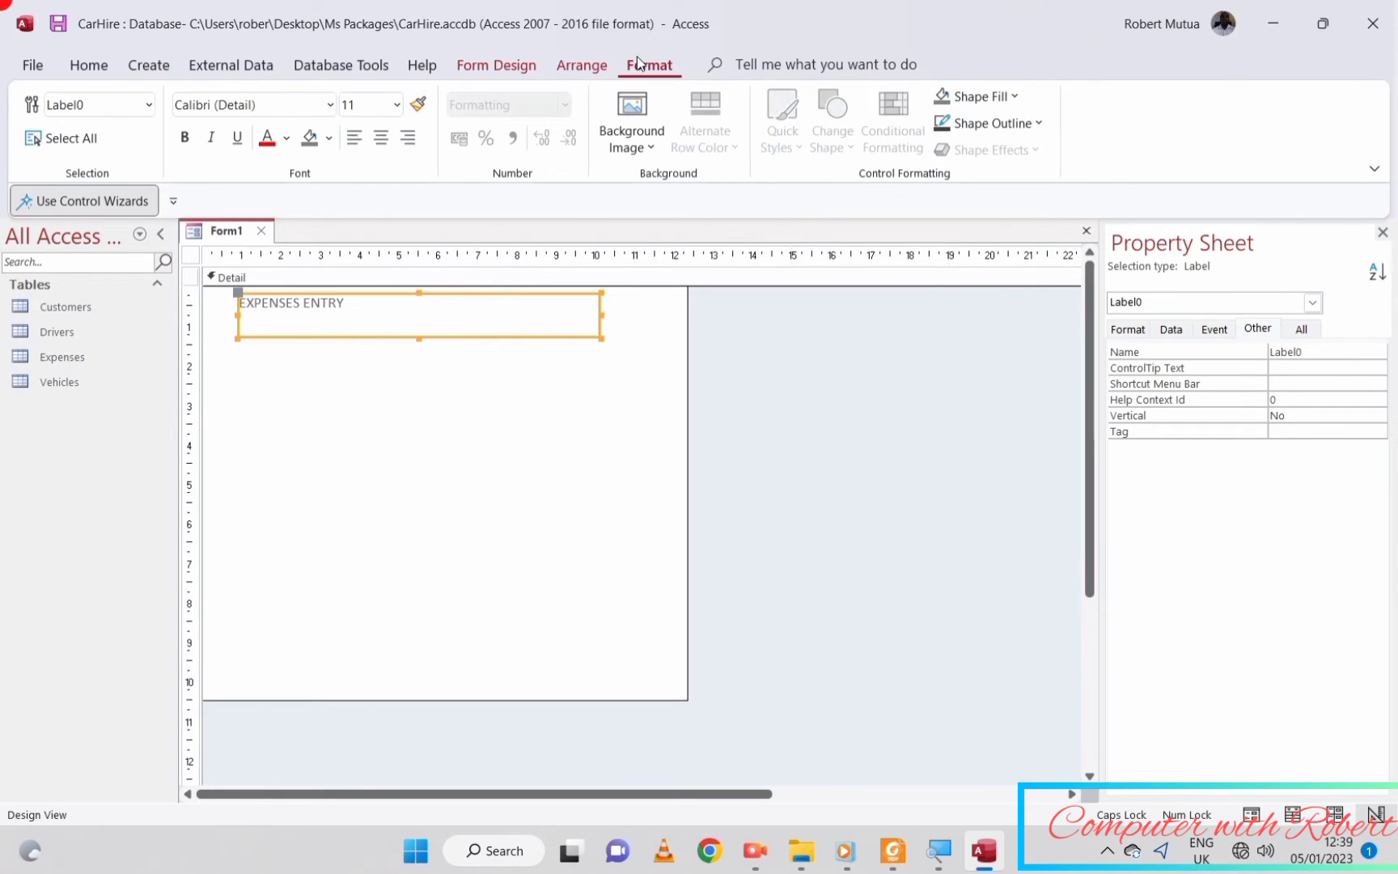
left_click(330, 105)
left_click(257, 272)
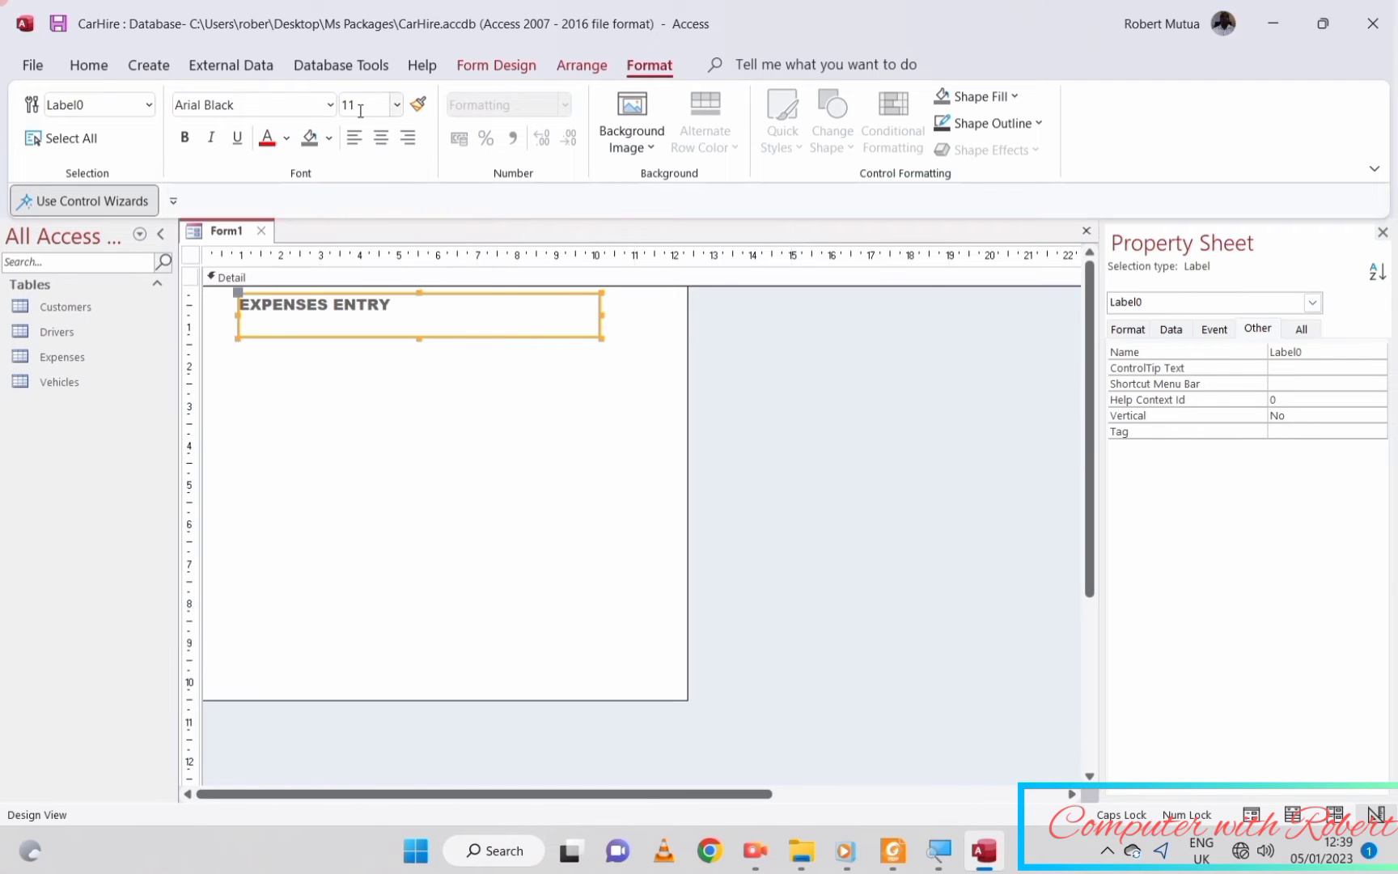
left_click(396, 105)
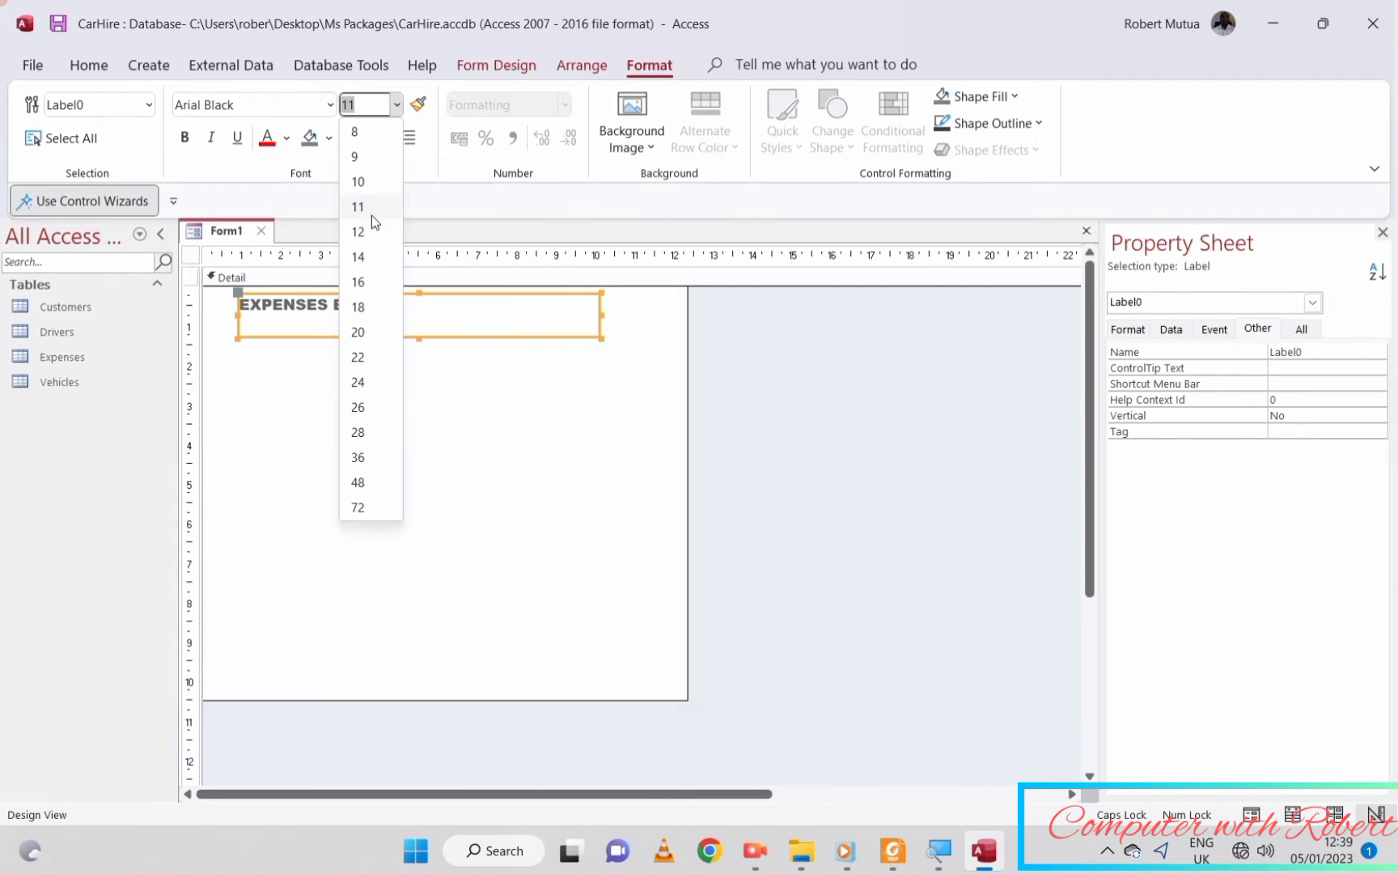
left_click(366, 331)
left_click(382, 139)
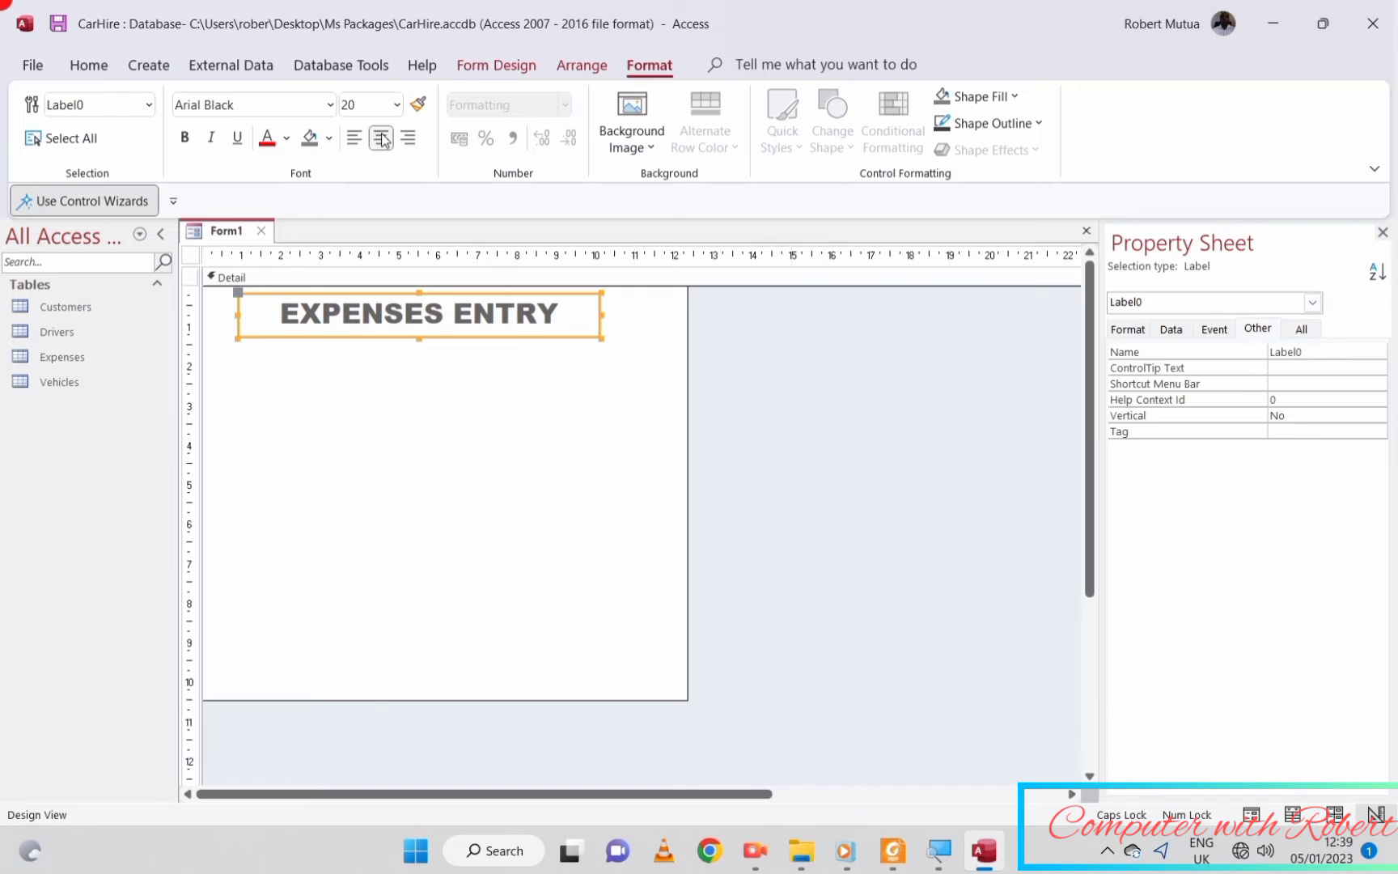
left_click(237, 138)
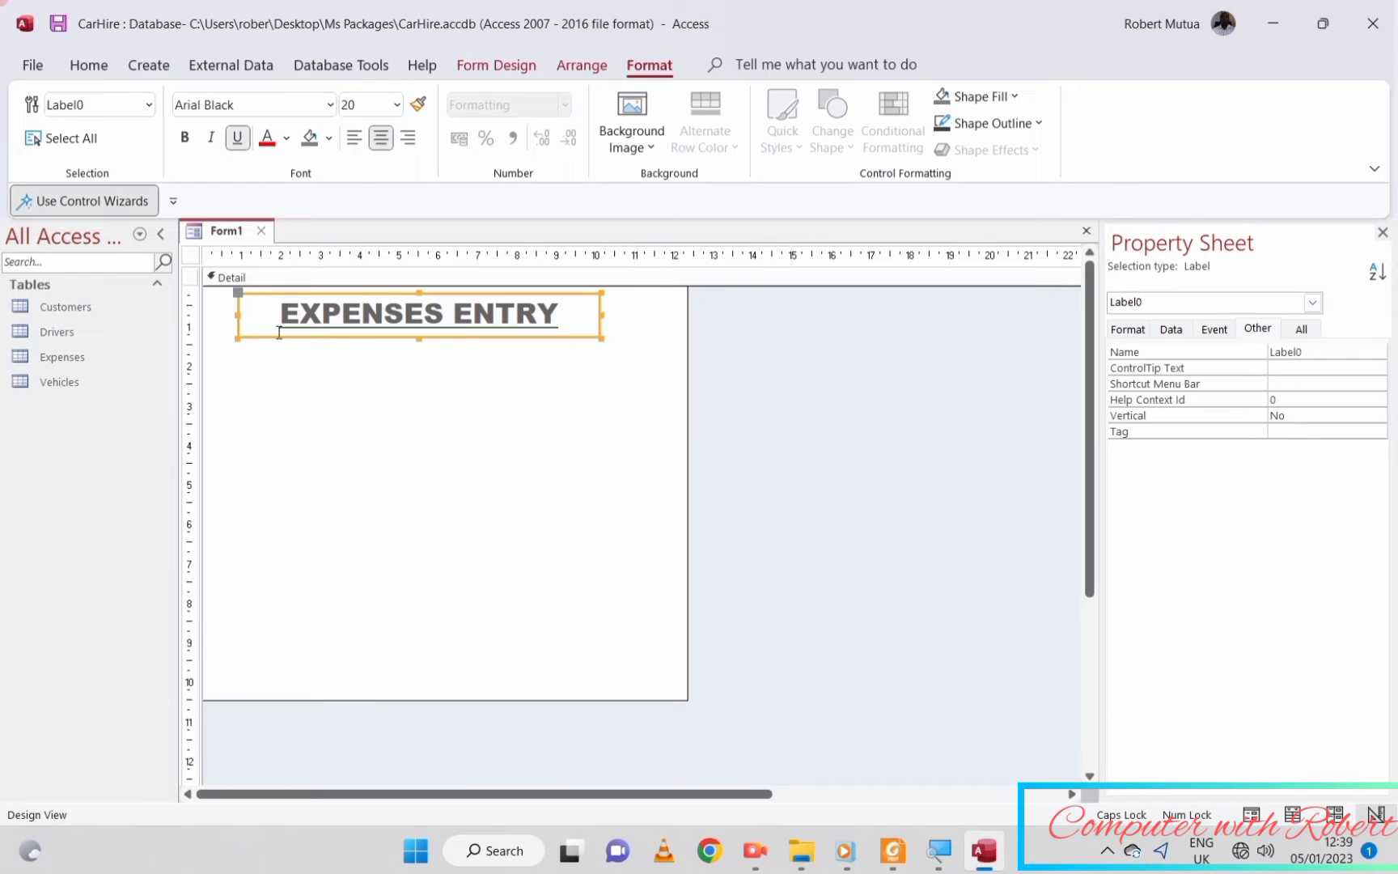
left_click(301, 385)
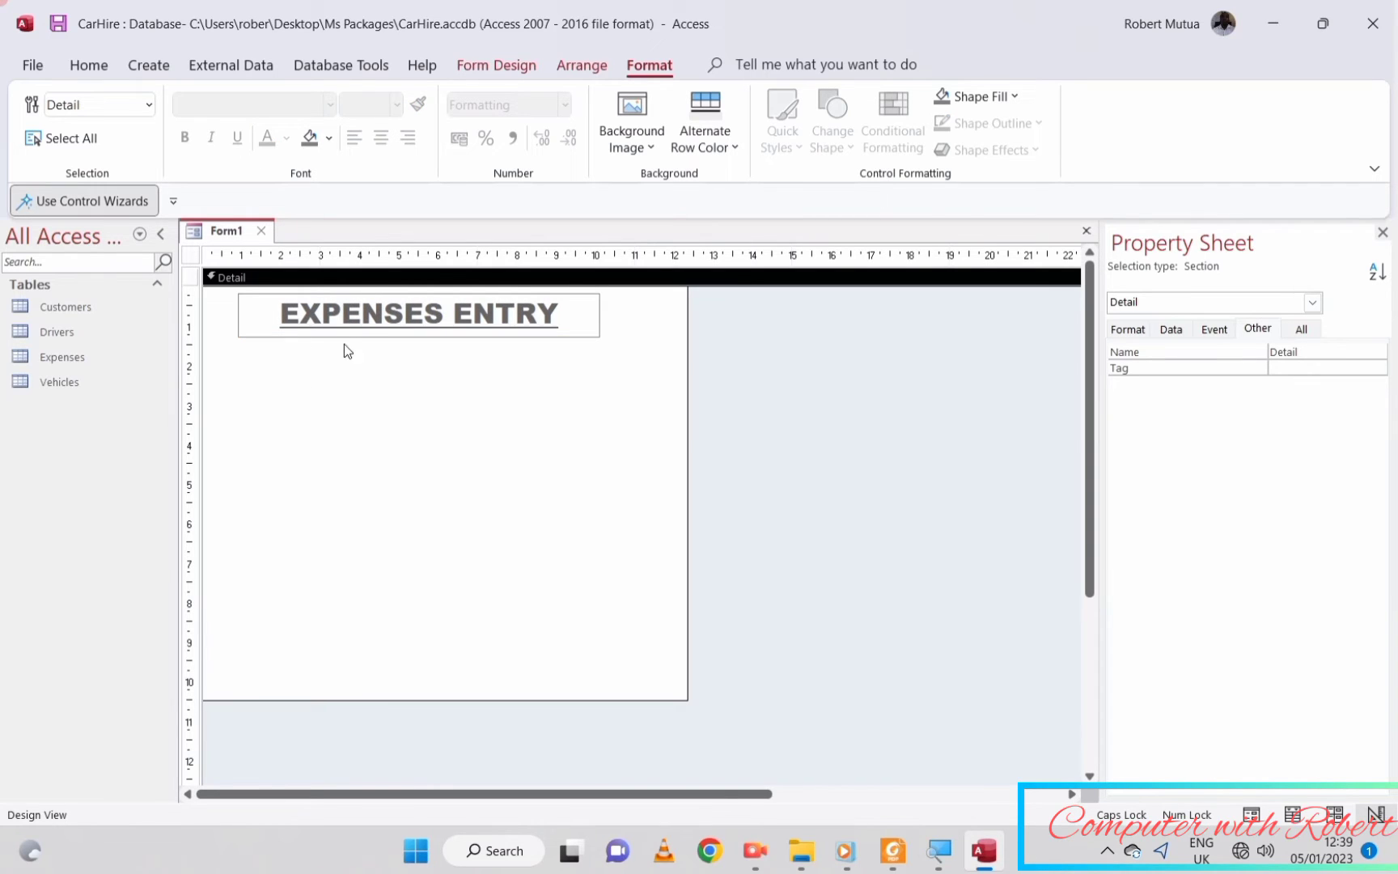
- Add the ID, VehicleID, CustomerID and DriverID fields of the Expenses table to the form
left_click(459, 74)
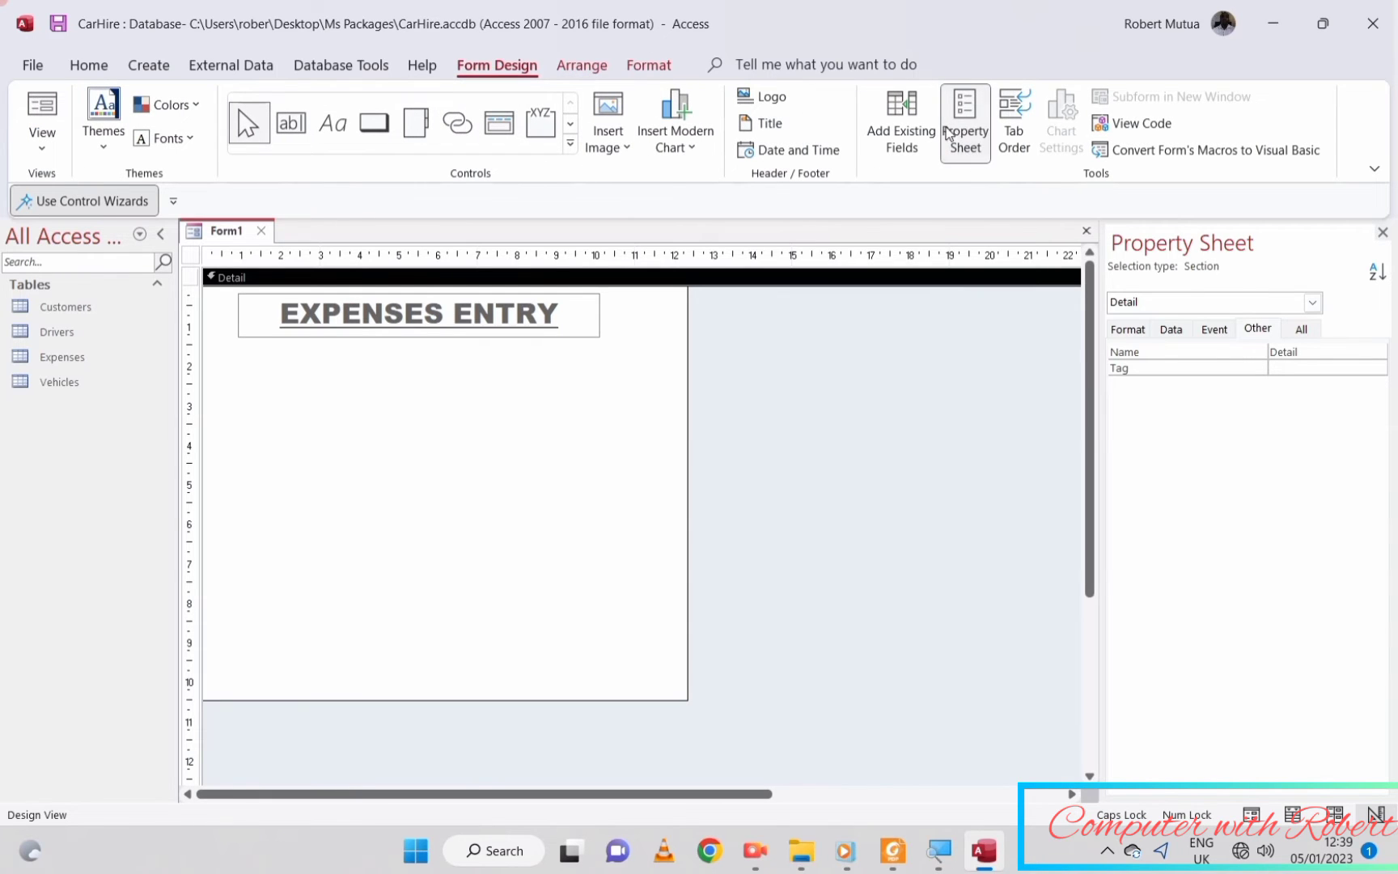
left_click(901, 125)
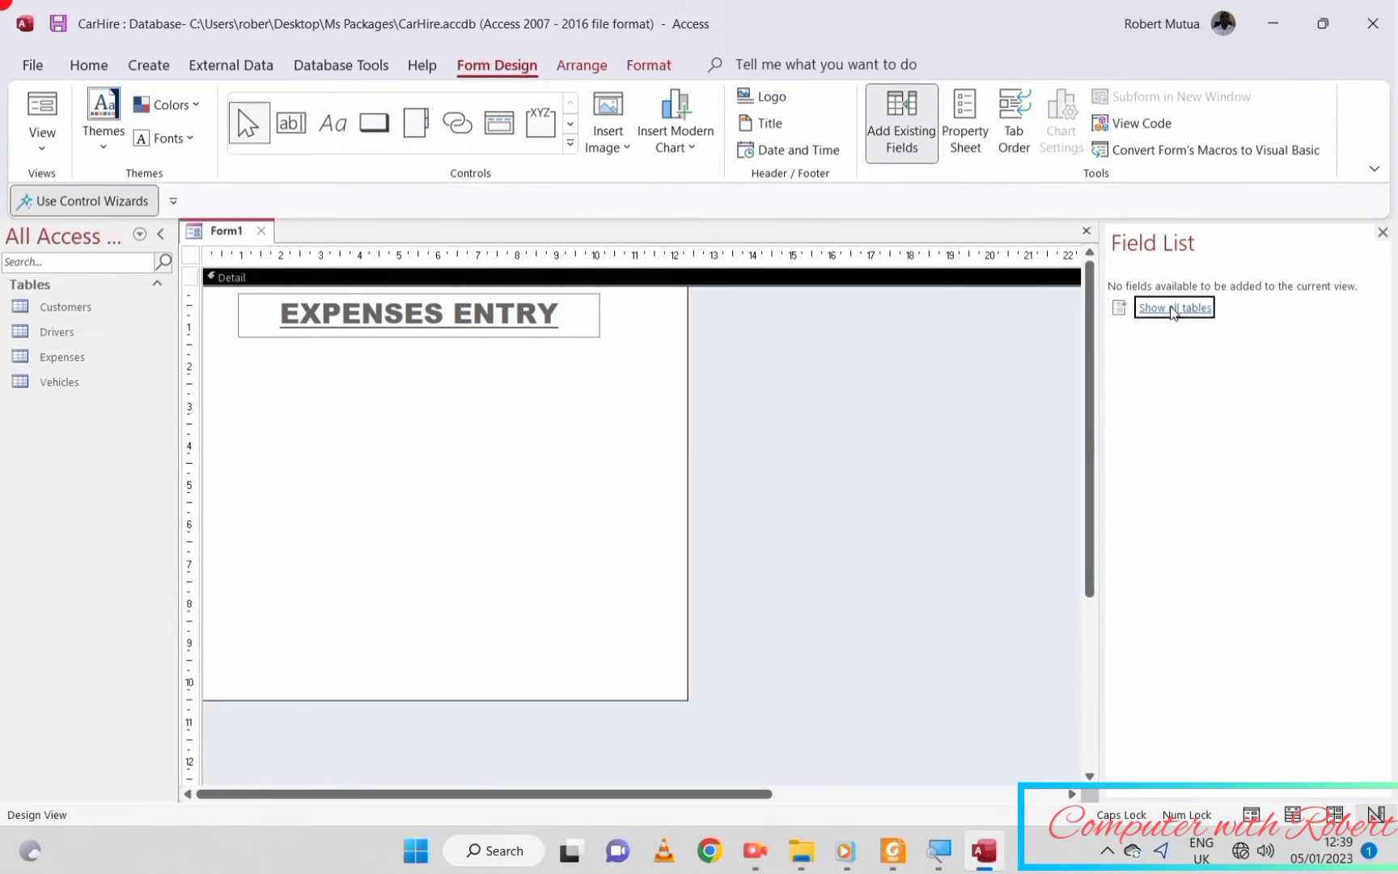
left_click(1173, 310)
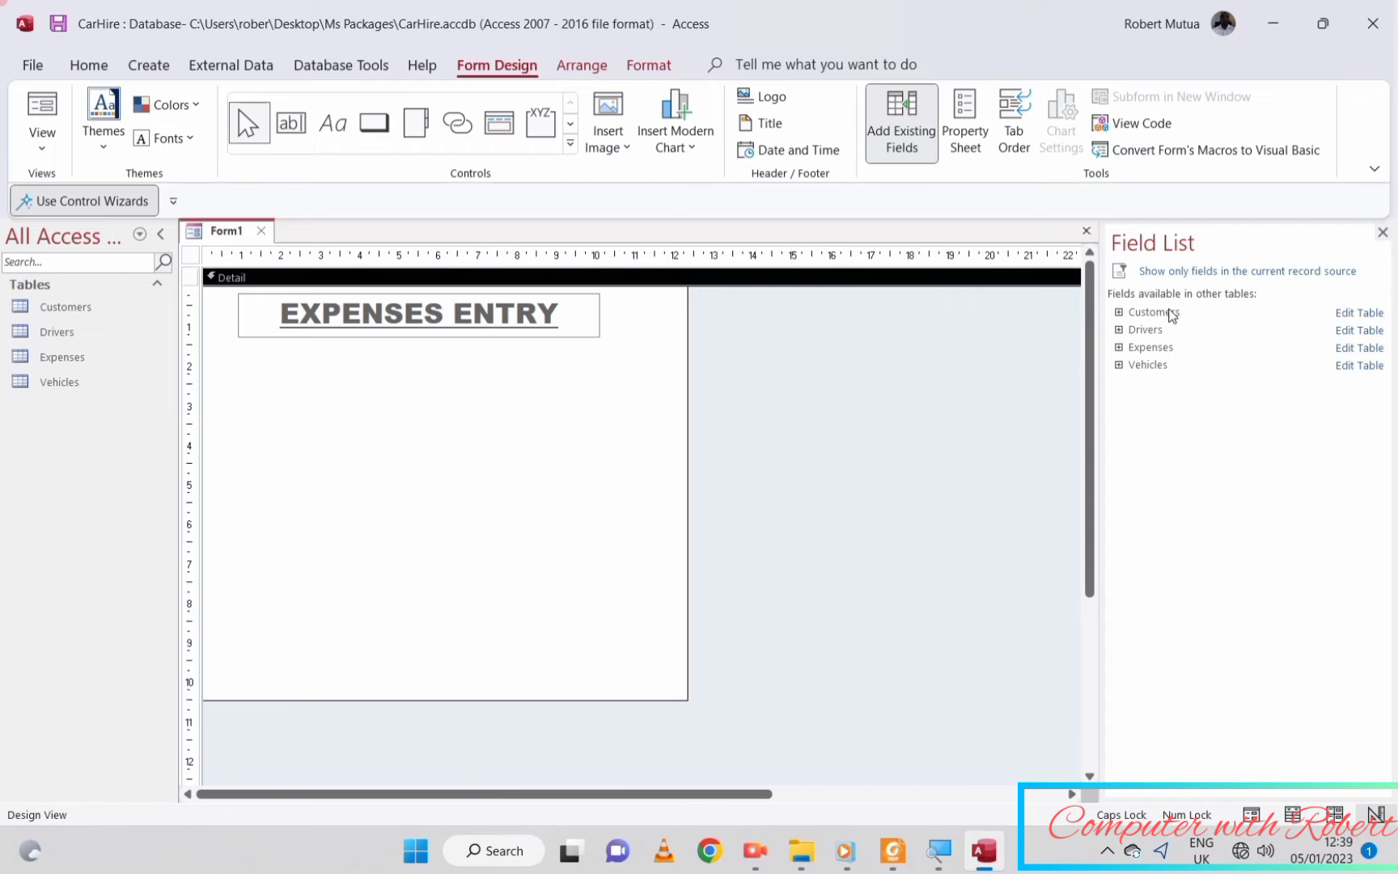
left_click(1119, 348)
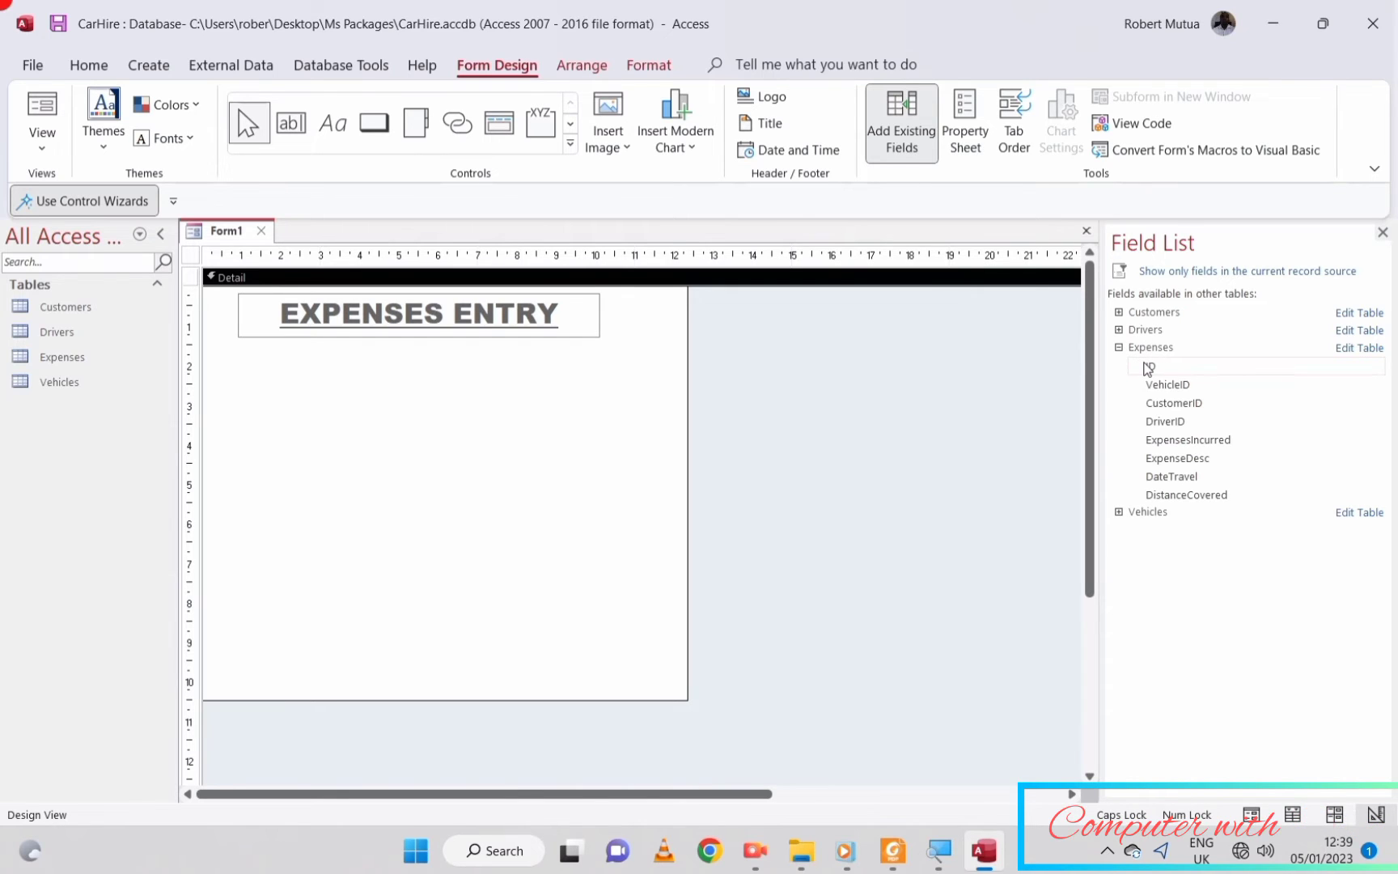
double_click(1165, 370)
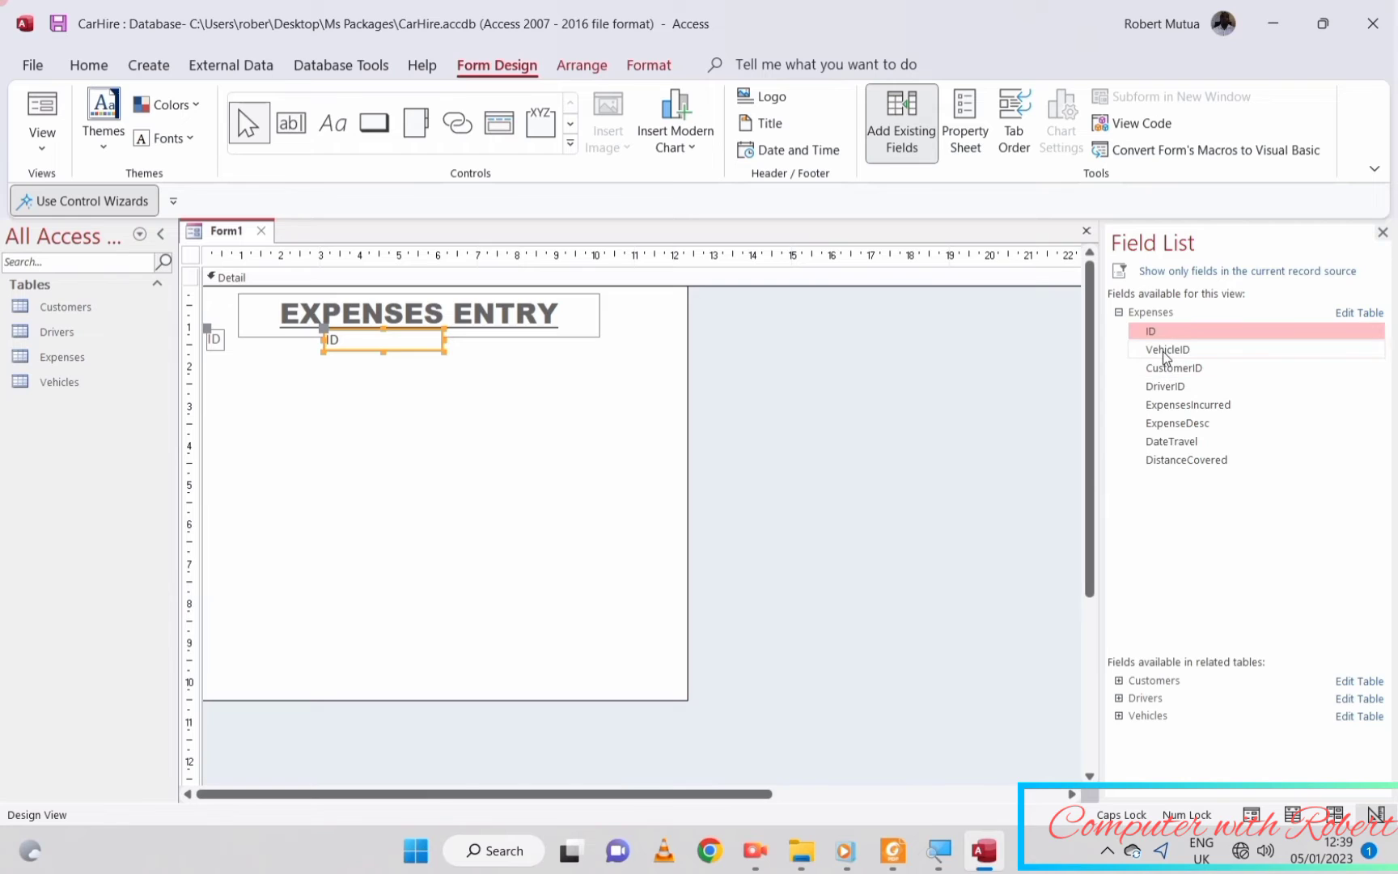
double_click(1165, 349)
left_click(1166, 369)
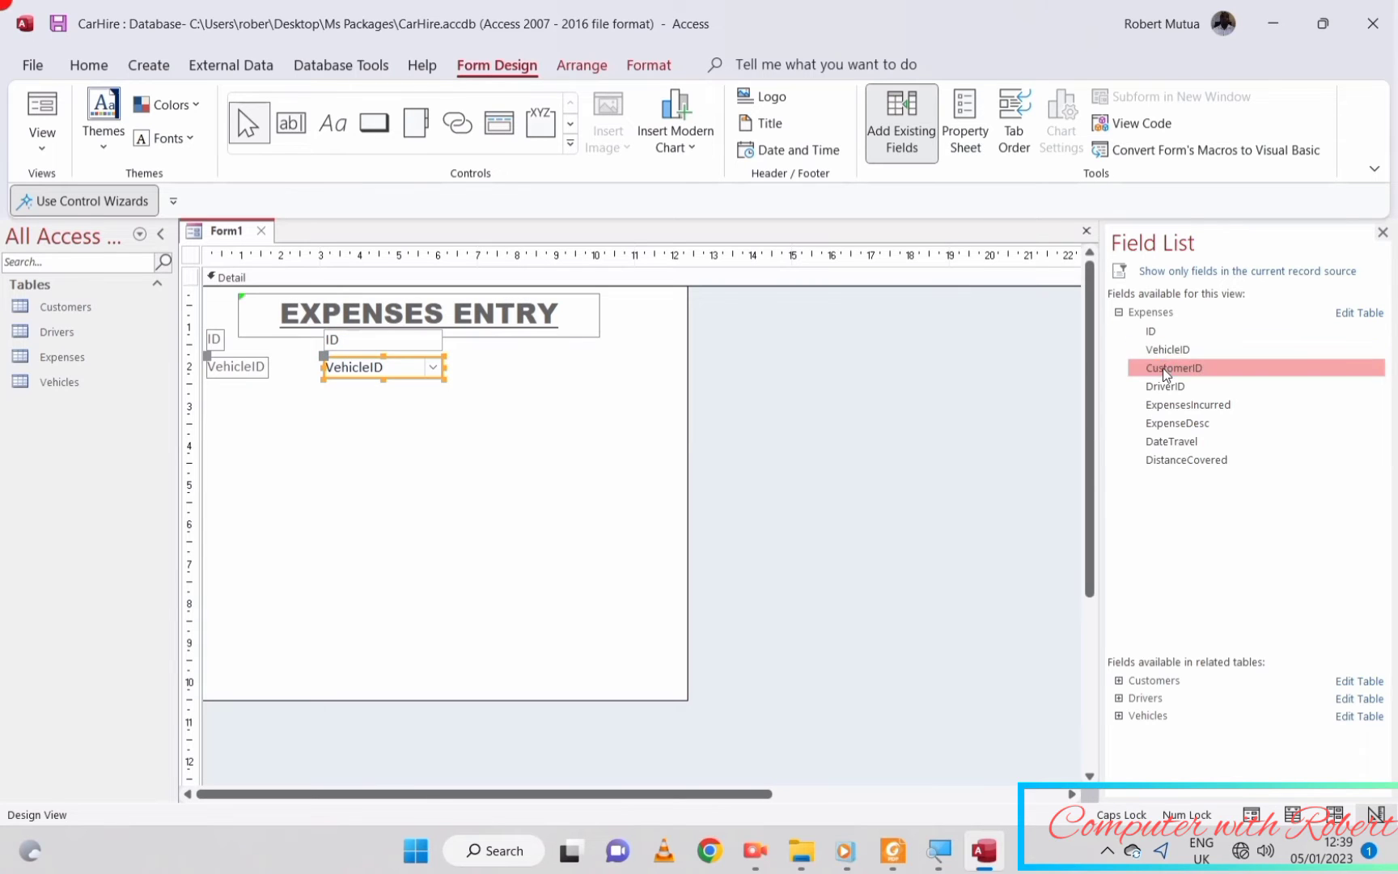
double_click(1166, 369)
double_click(1165, 387)
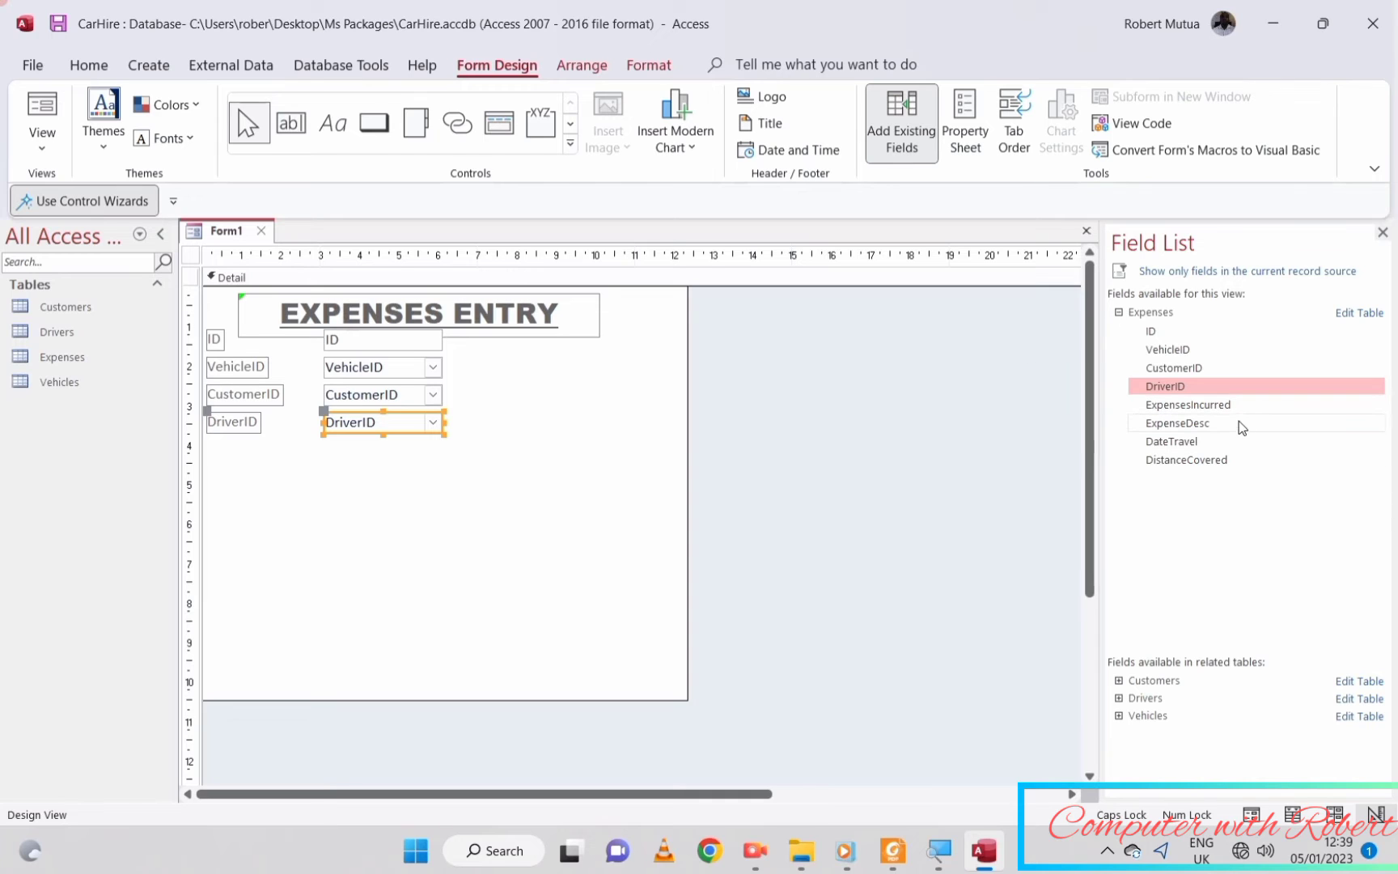
- Add the ExpensesIncurred, ExpenseDesc, DateTravel and DistanceCovered fields of the Expenses table to the form
double_click(1188, 404)
double_click(1216, 422)
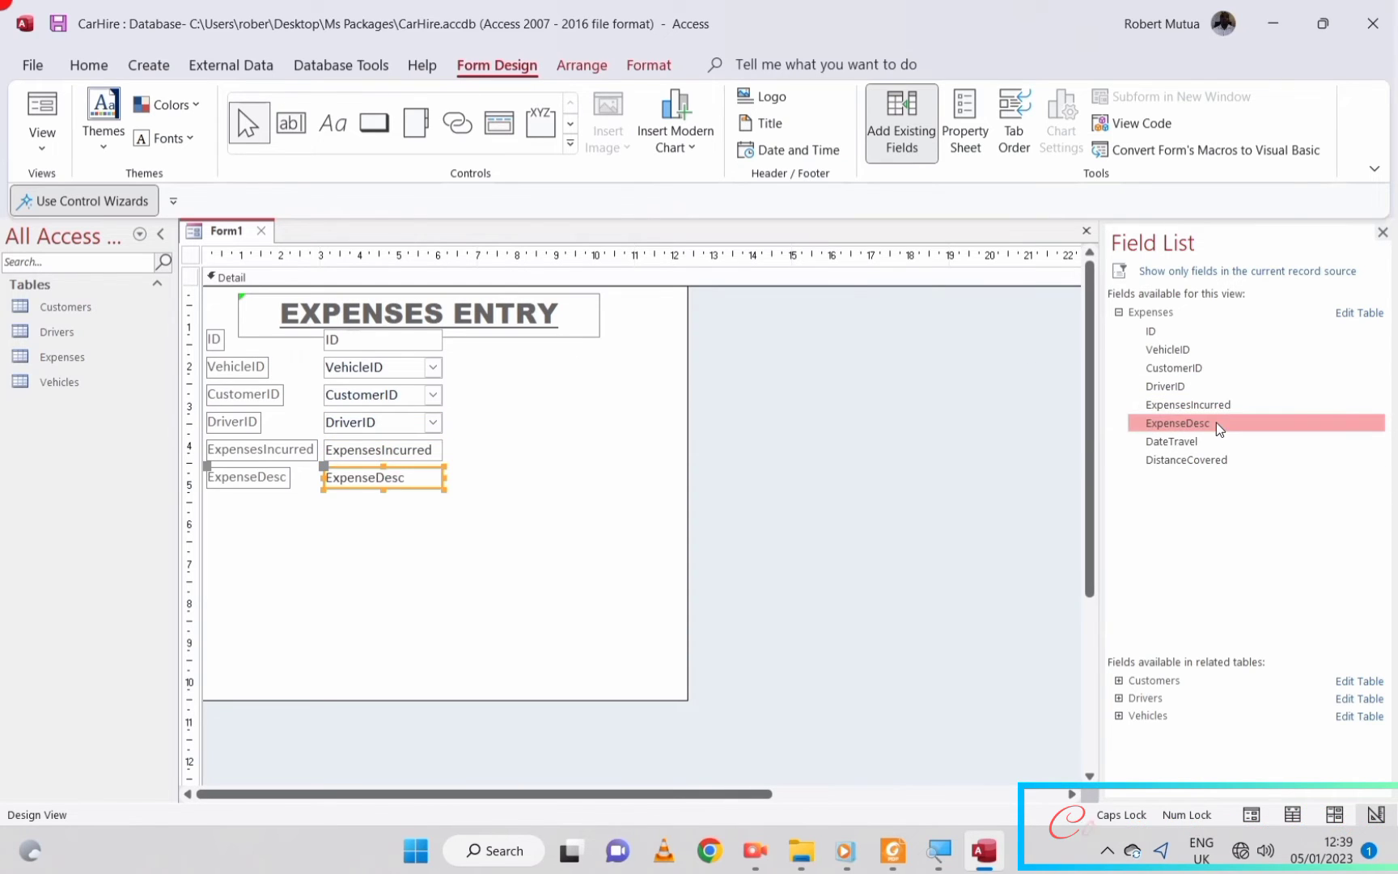
double_click(1209, 441)
double_click(1202, 459)
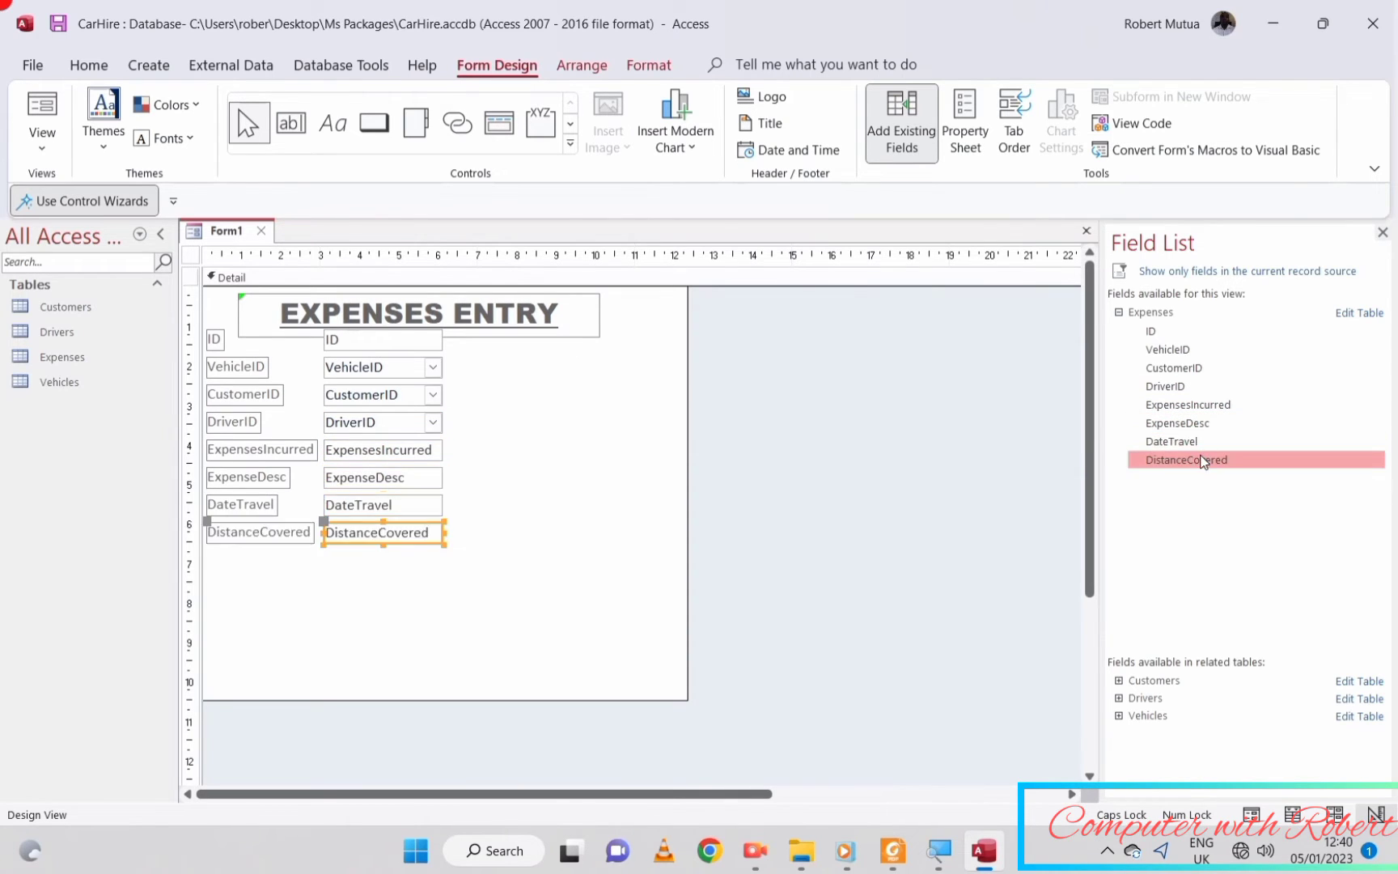
- Move all eight field labels with their controls just beneath the EXPENSES ENTRY label, aligned with its left edge
left_click(212, 341)
left_click(220, 368, "shift")
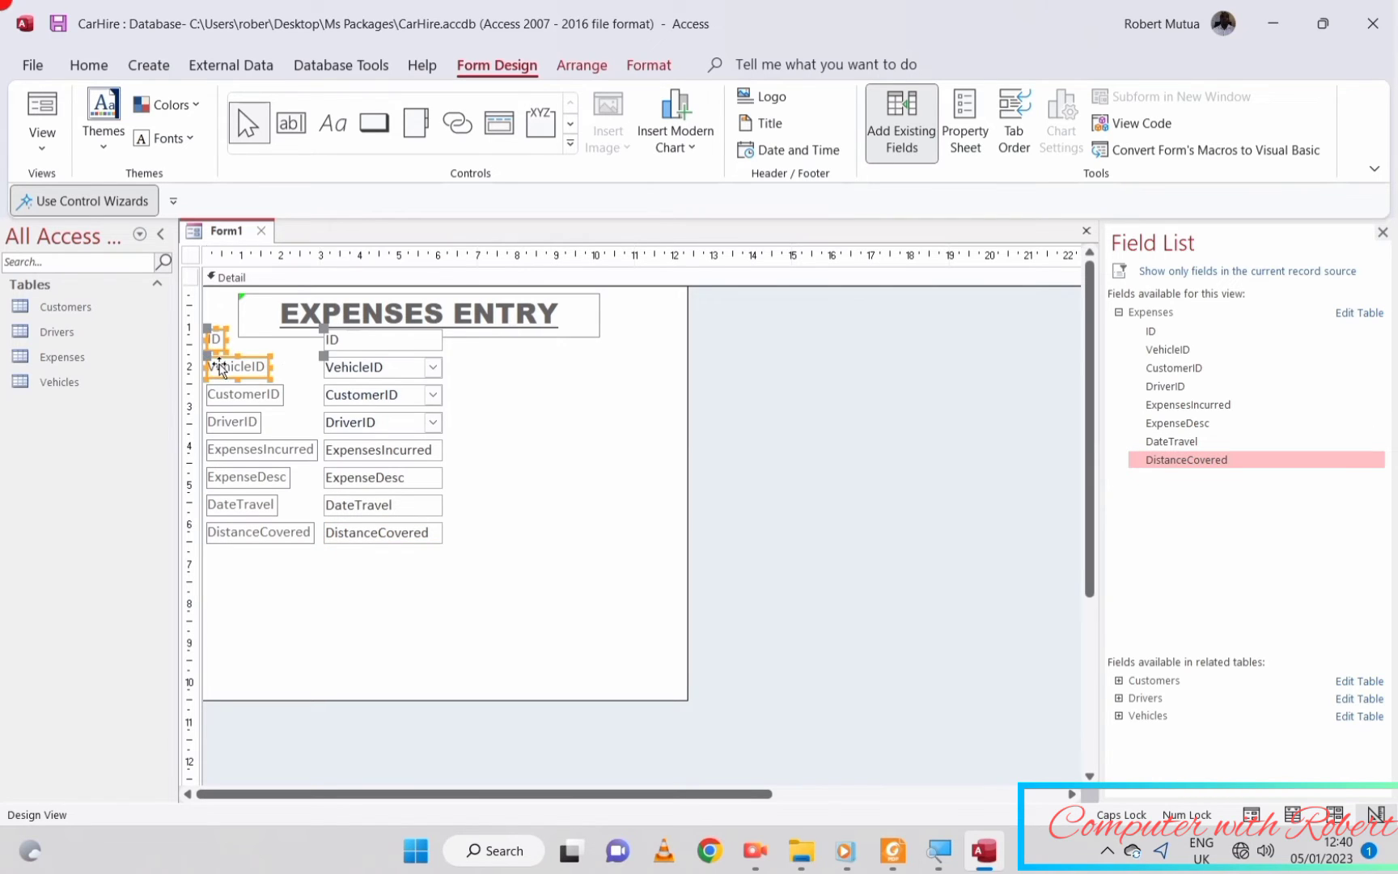
left_click(223, 396, "shift")
left_click(218, 423, "shift")
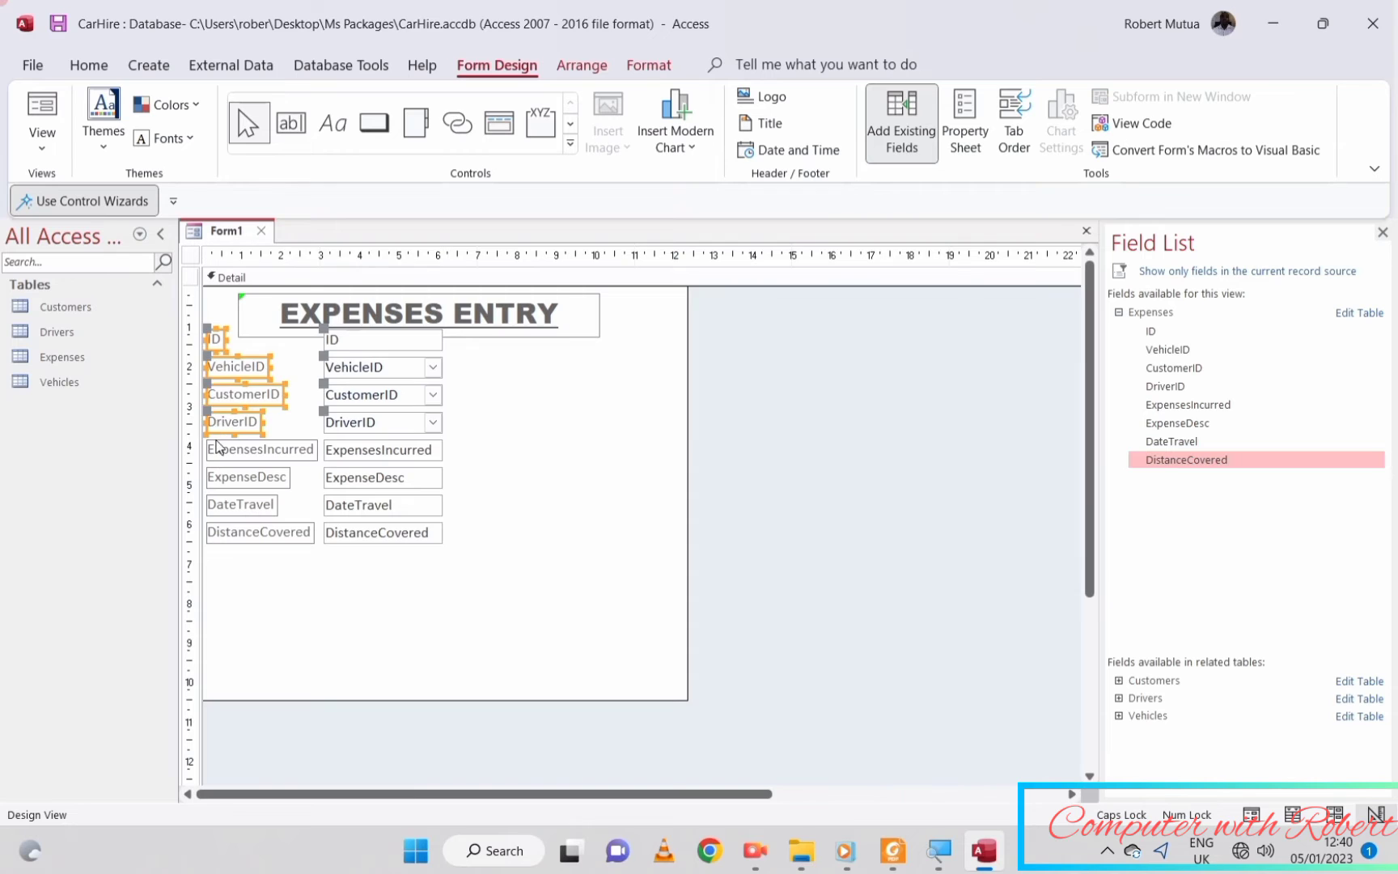
left_click(221, 452, "shift")
left_click(223, 479, "shift")
left_click(223, 507, "shift")
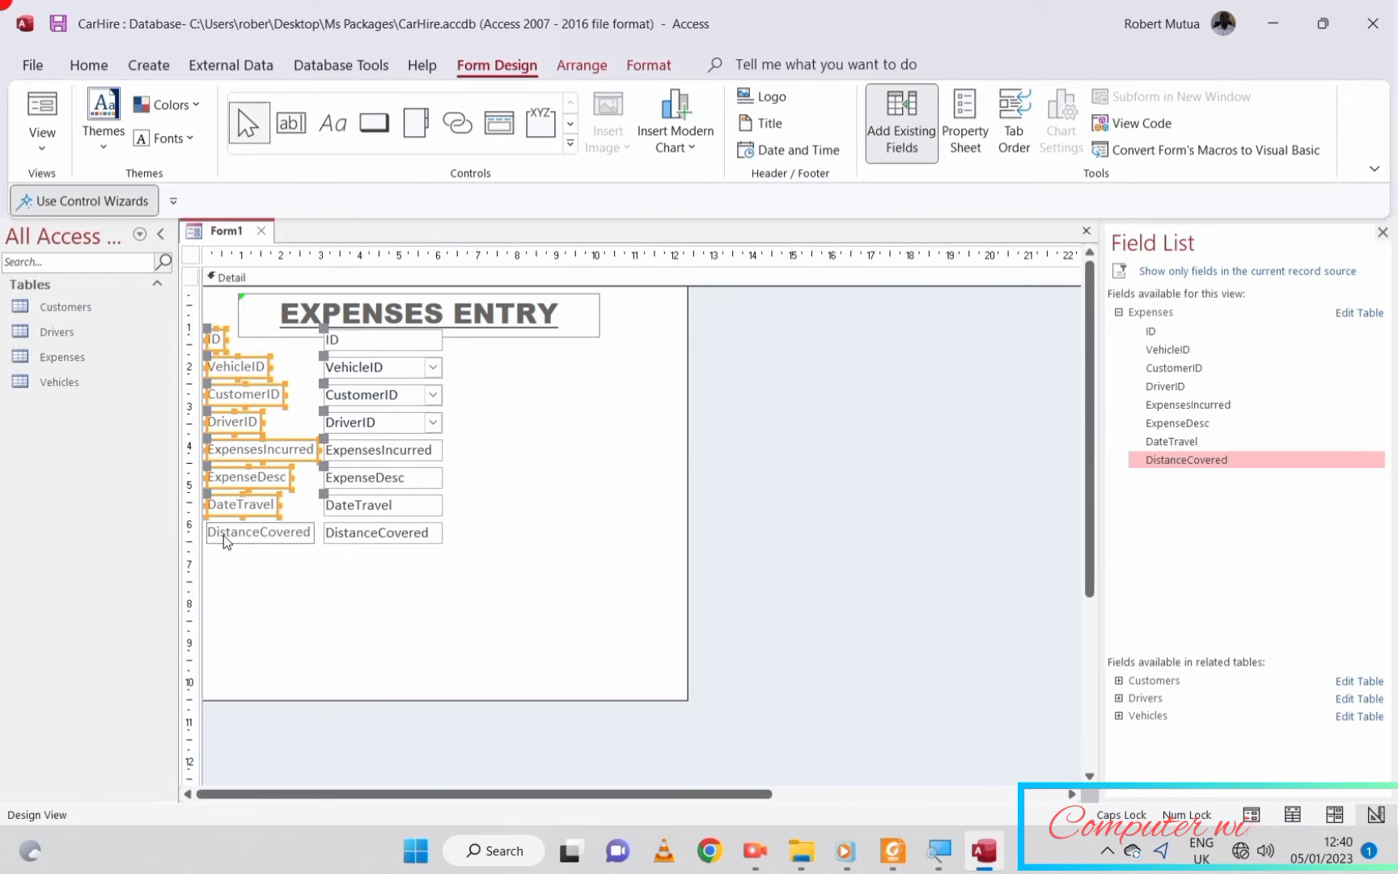
left_click(224, 536, "shift")
left_click_drag(247, 538, 277, 550)
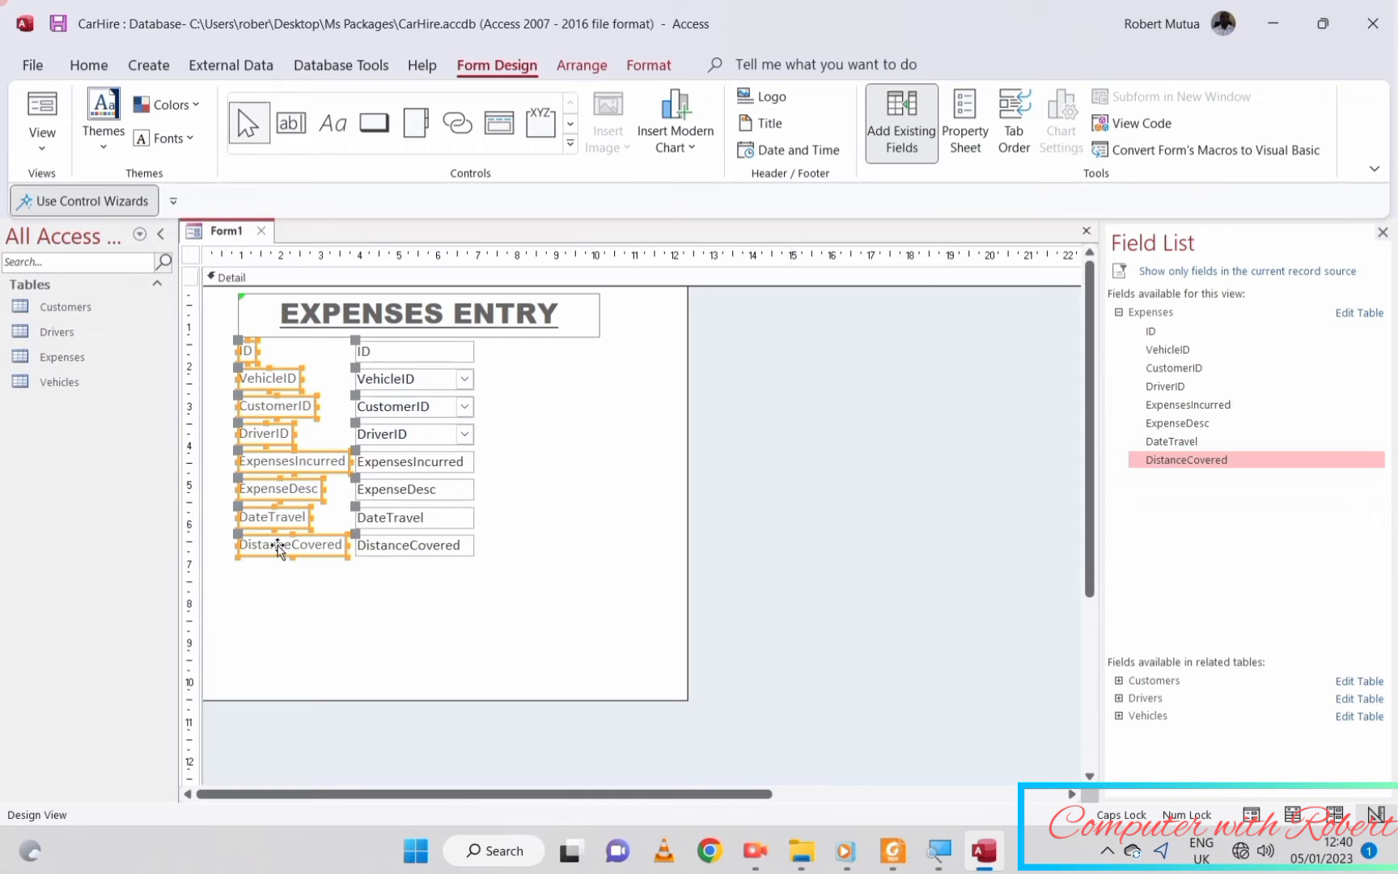
left_click(556, 479)
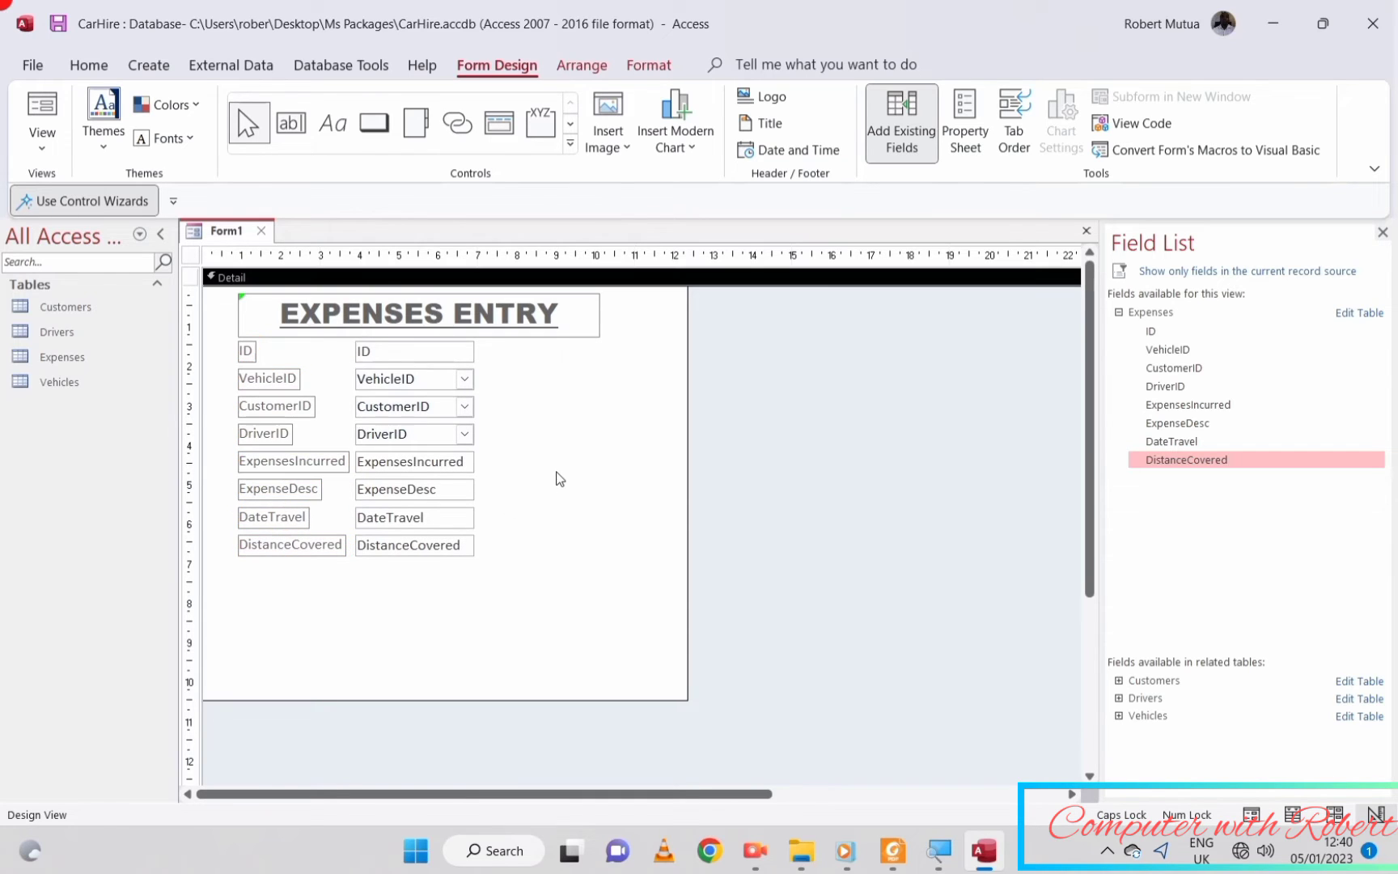
- Draw a command button beneath the DistanceCovered field and assign it the Save Record operation
left_click(377, 128)
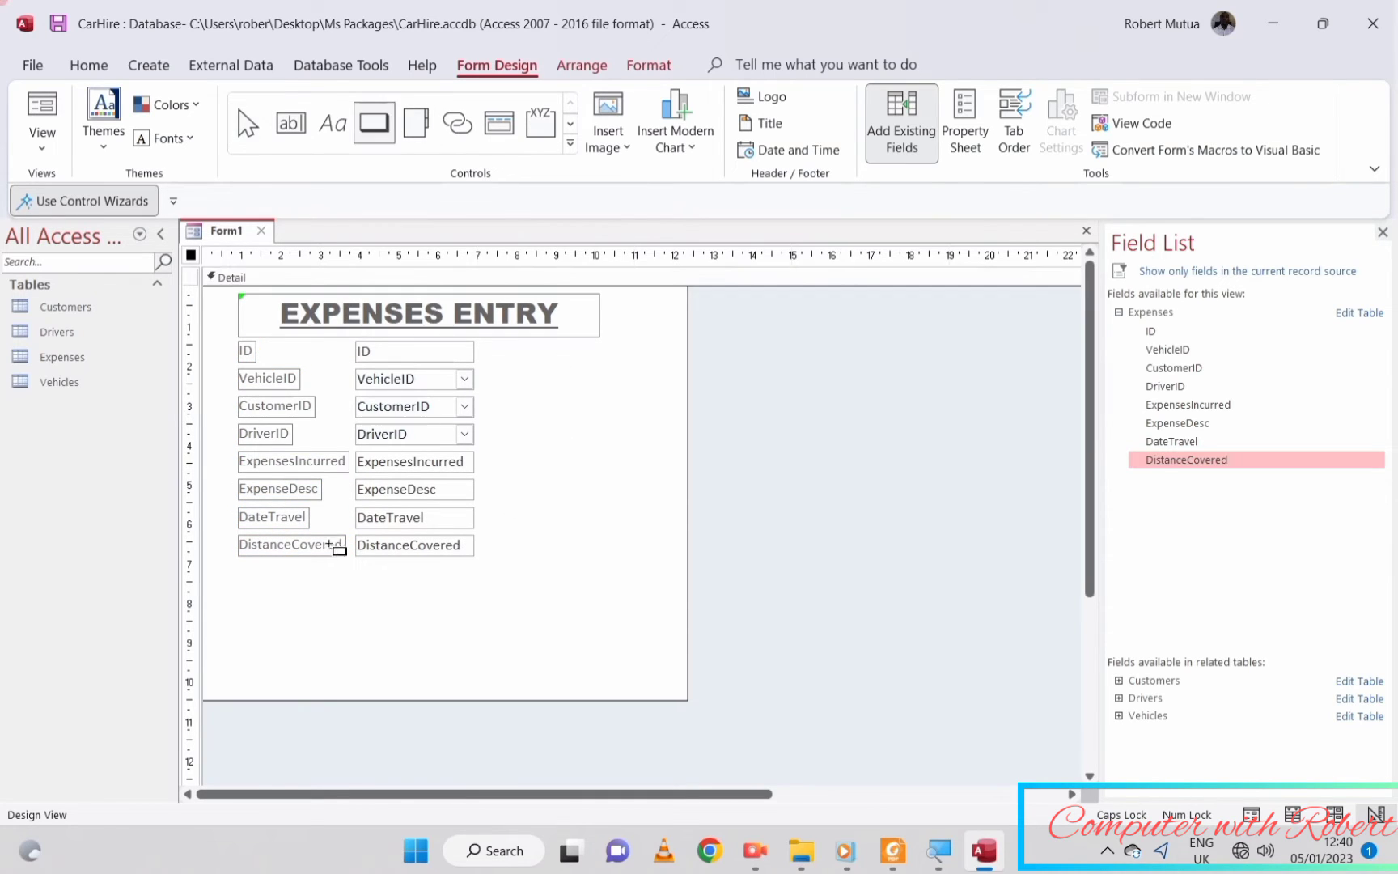
mouse_move(236, 562)
left_mouse_down()
mouse_move(376, 595)
mouse_move(471, 583)
left_mouse_up()
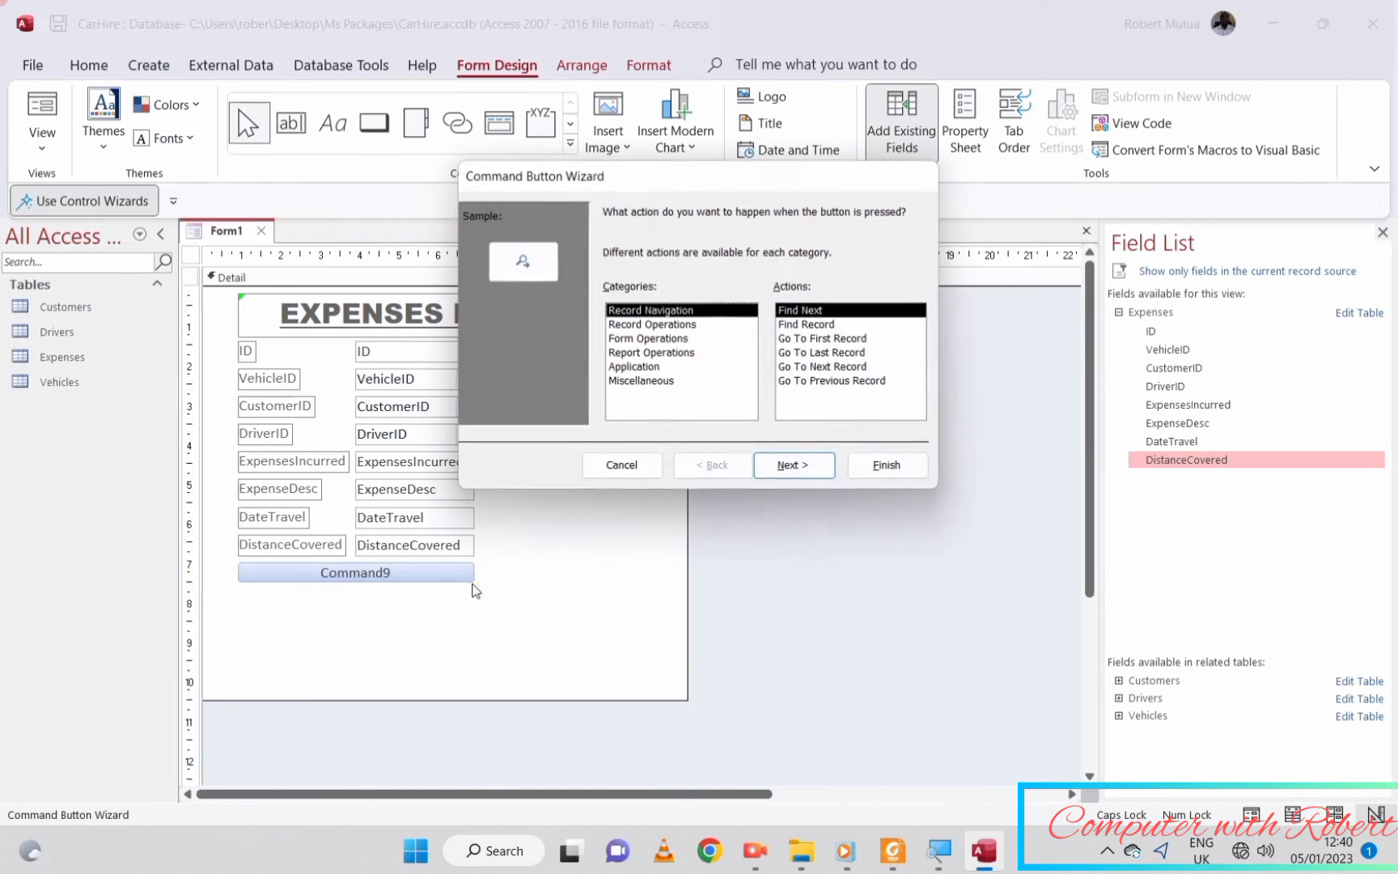
left_click(651, 325)
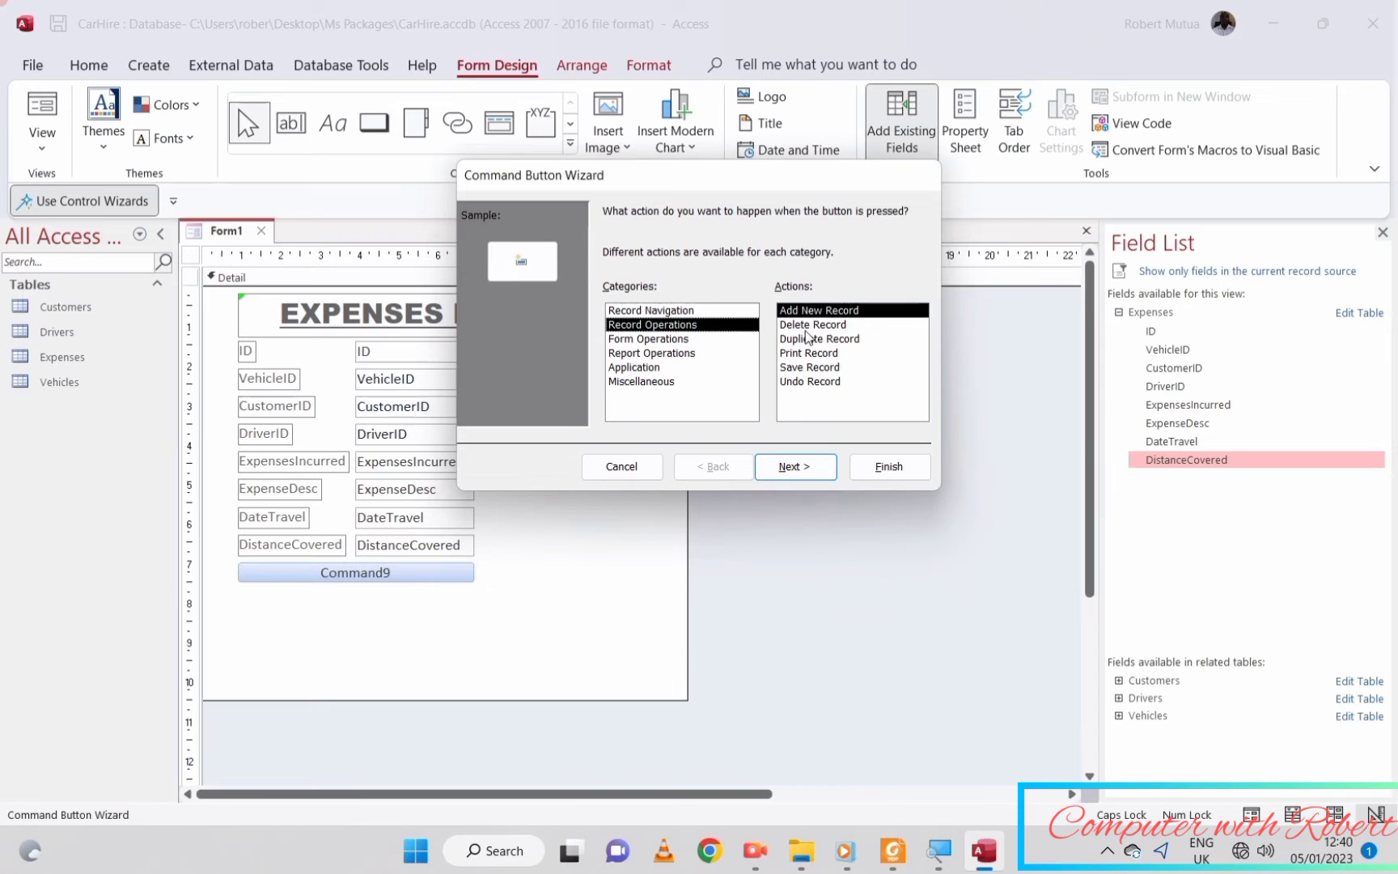
left_click(807, 368)
left_click(789, 465)
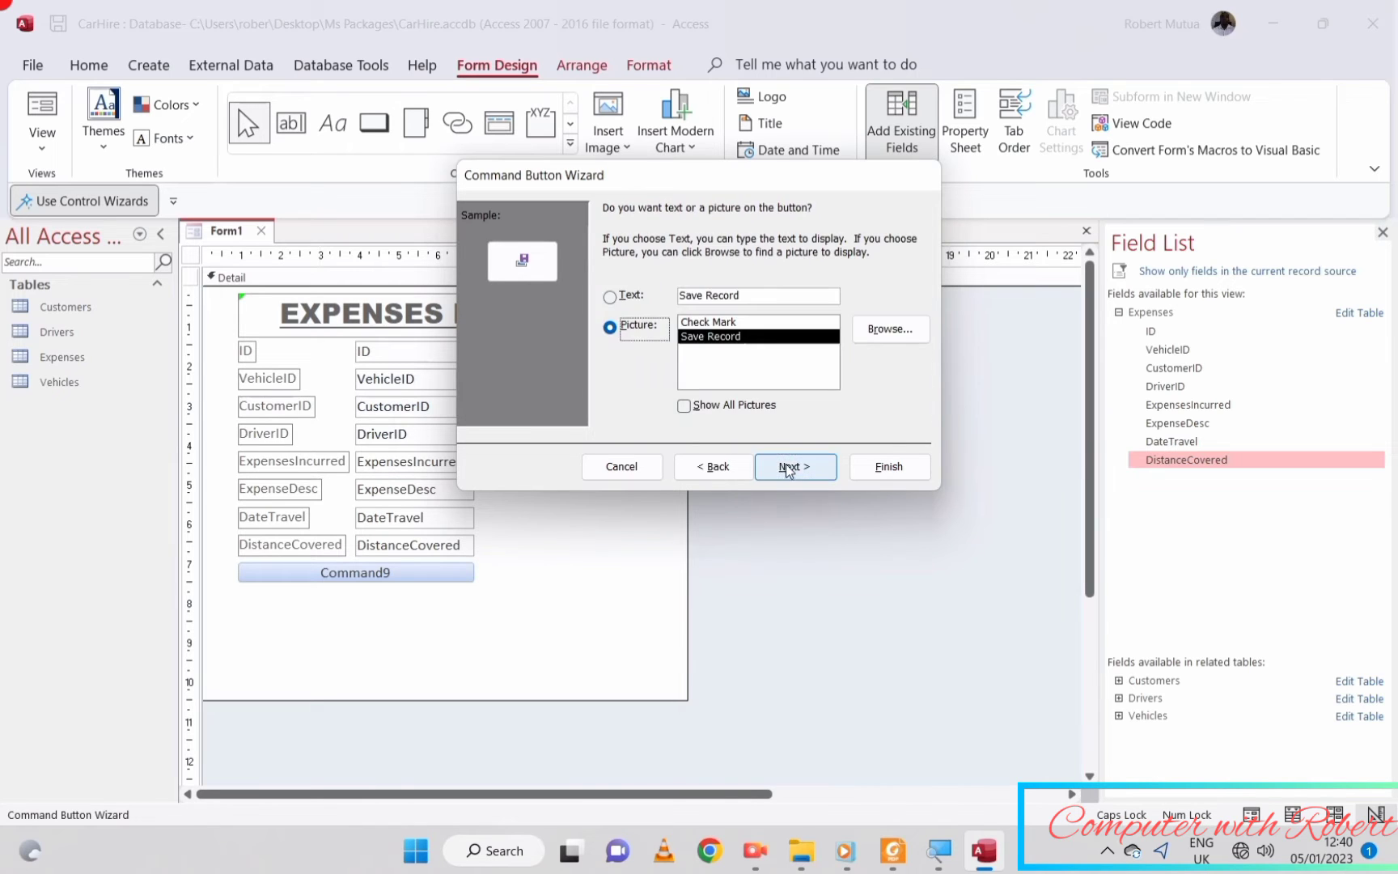
- Caption the save button with the text Submit Record and keep the suggested control name
left_click(768, 296)
key("ctrl+a")
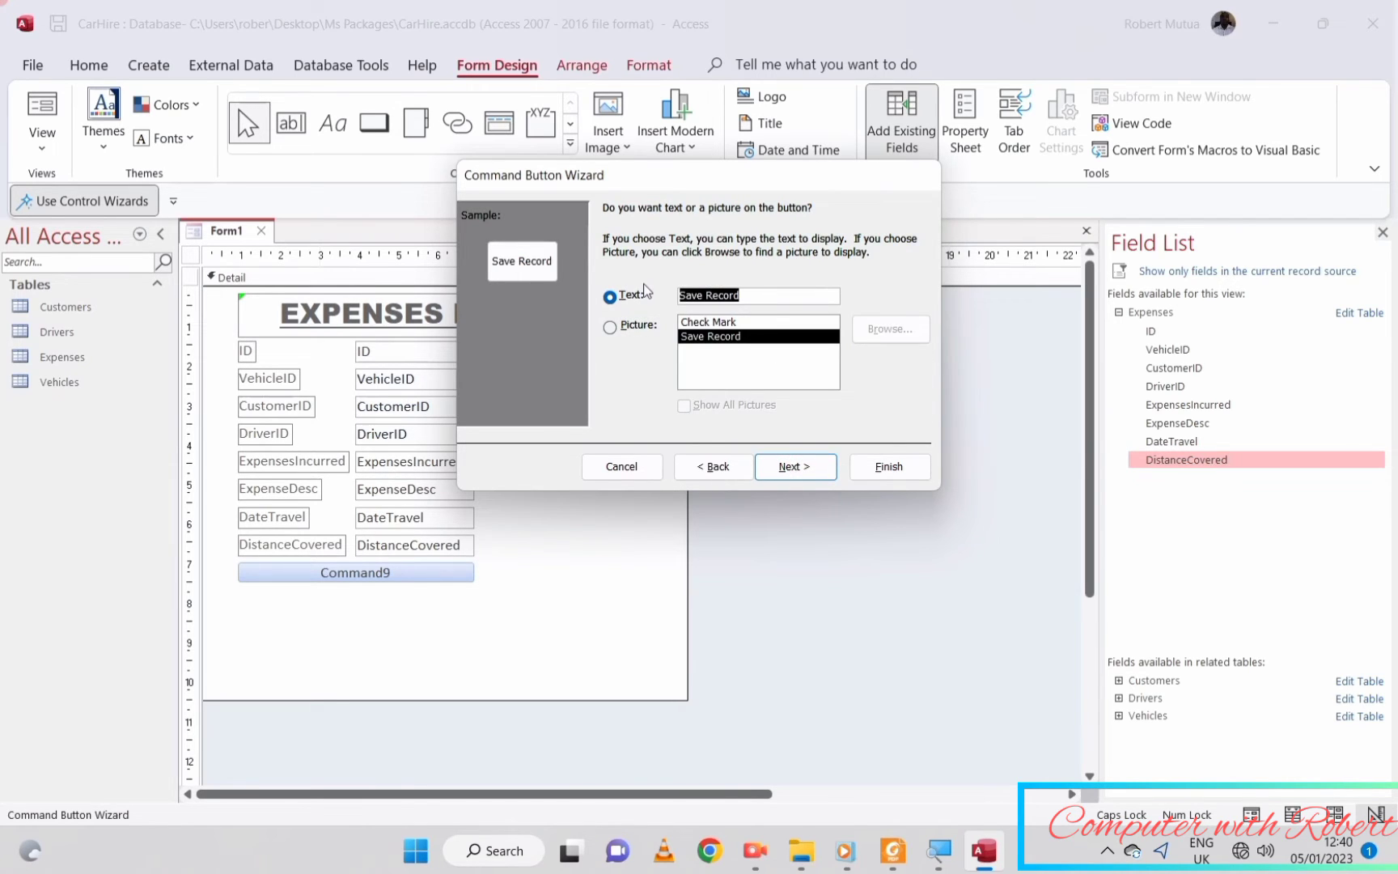
key("BackSpace")
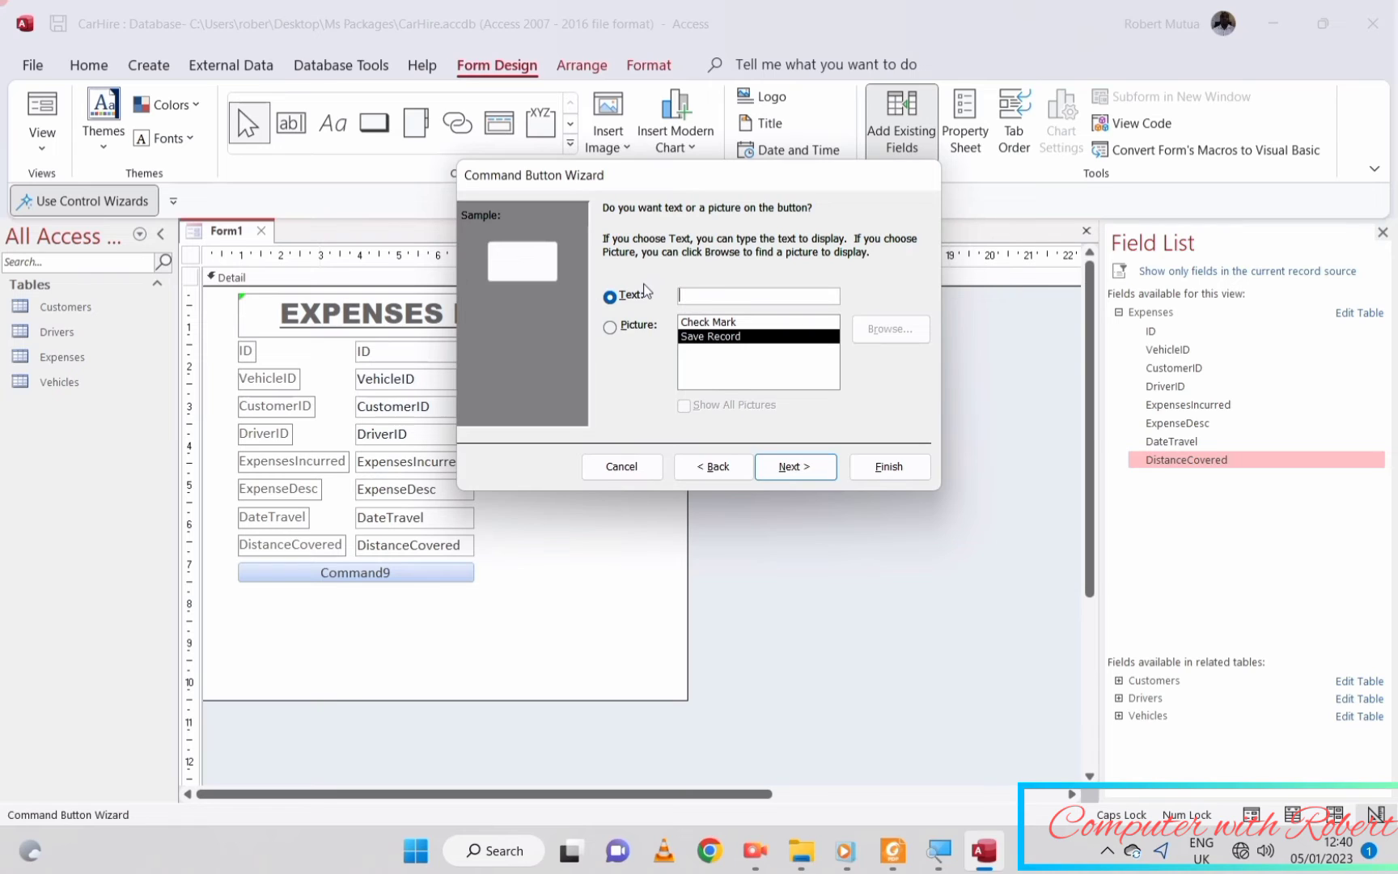
type("Submit Record")
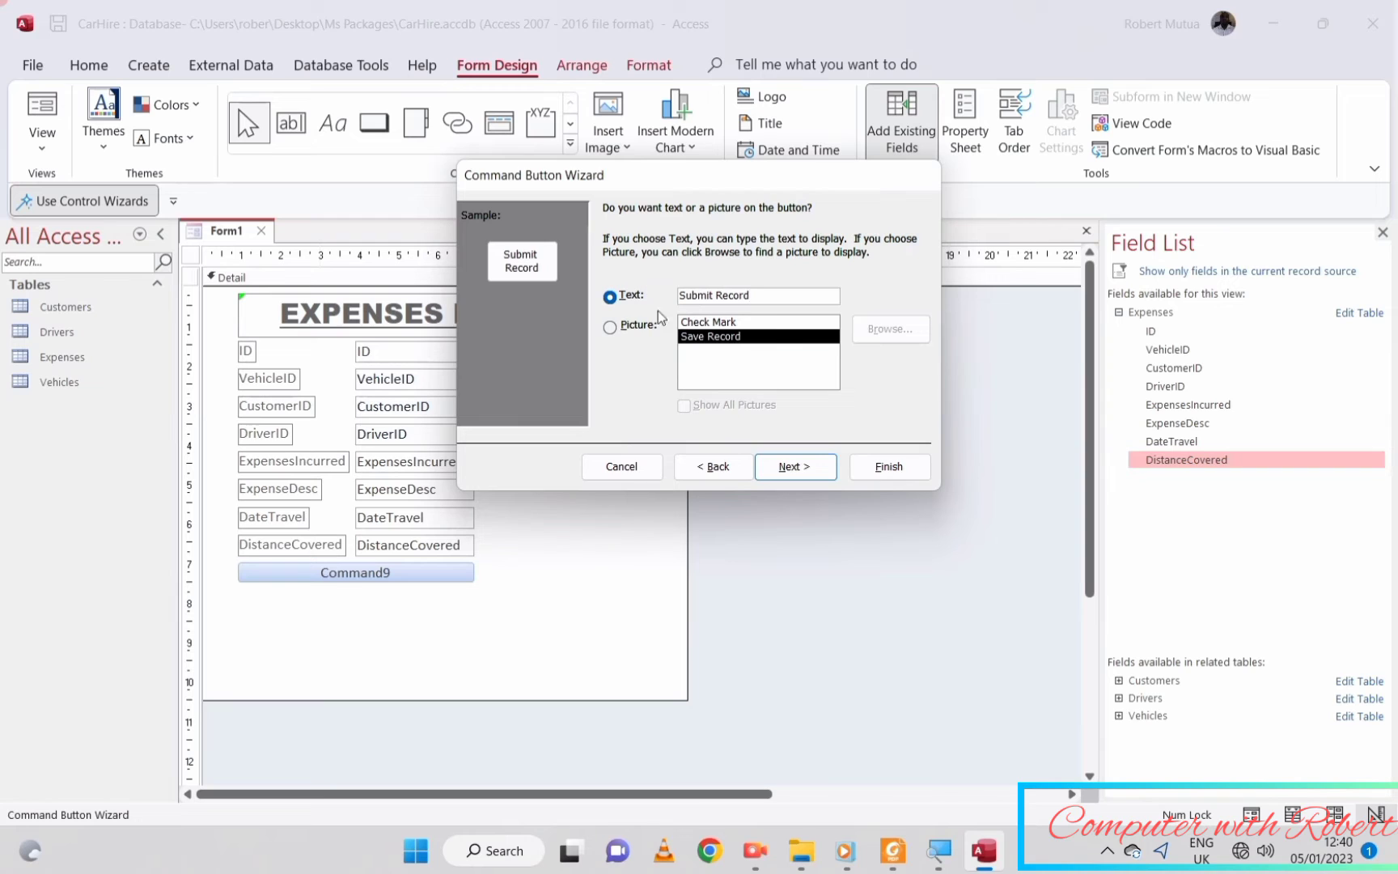
left_click(832, 467)
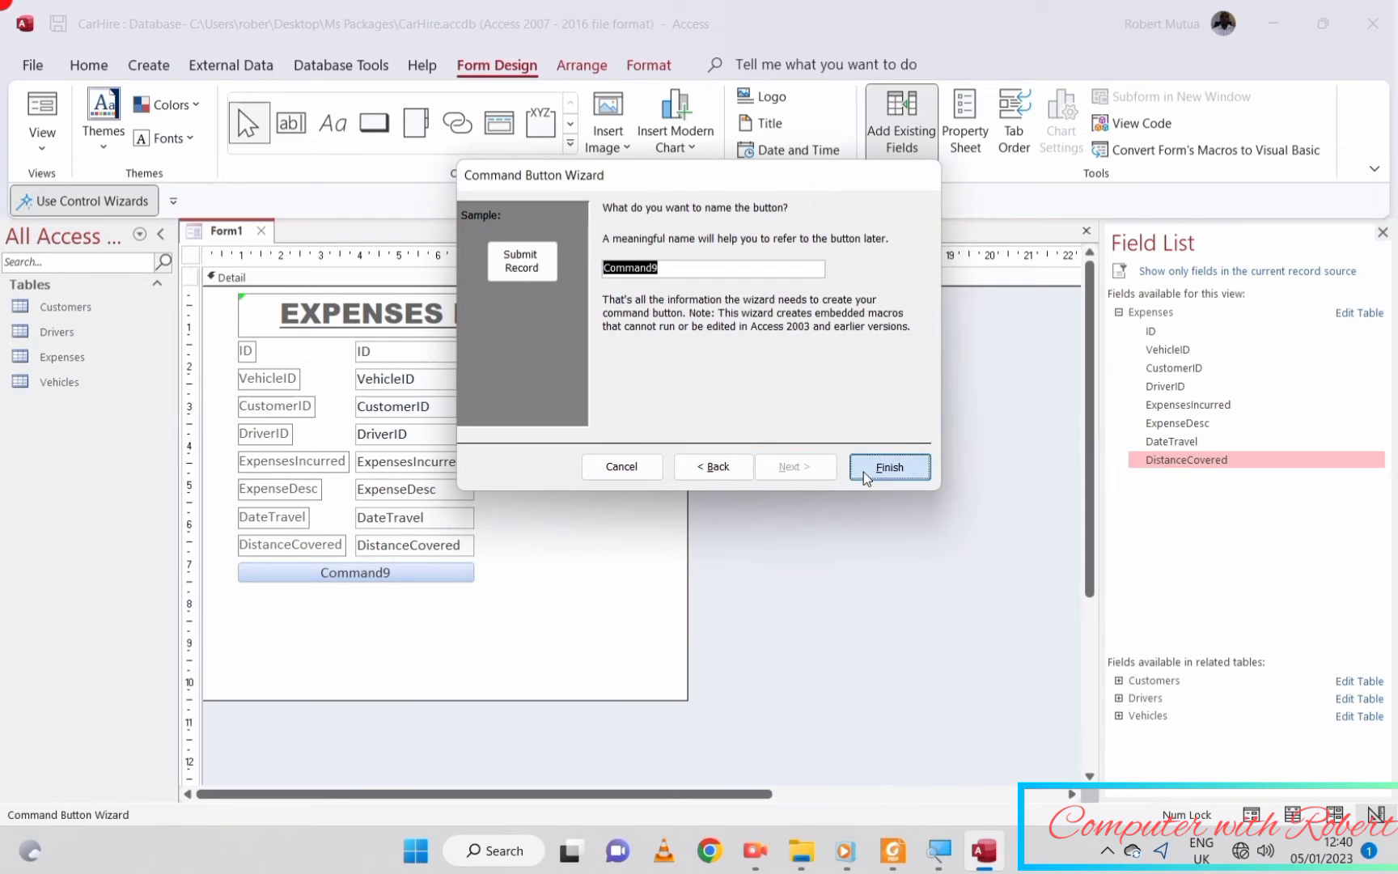
left_click(863, 472)
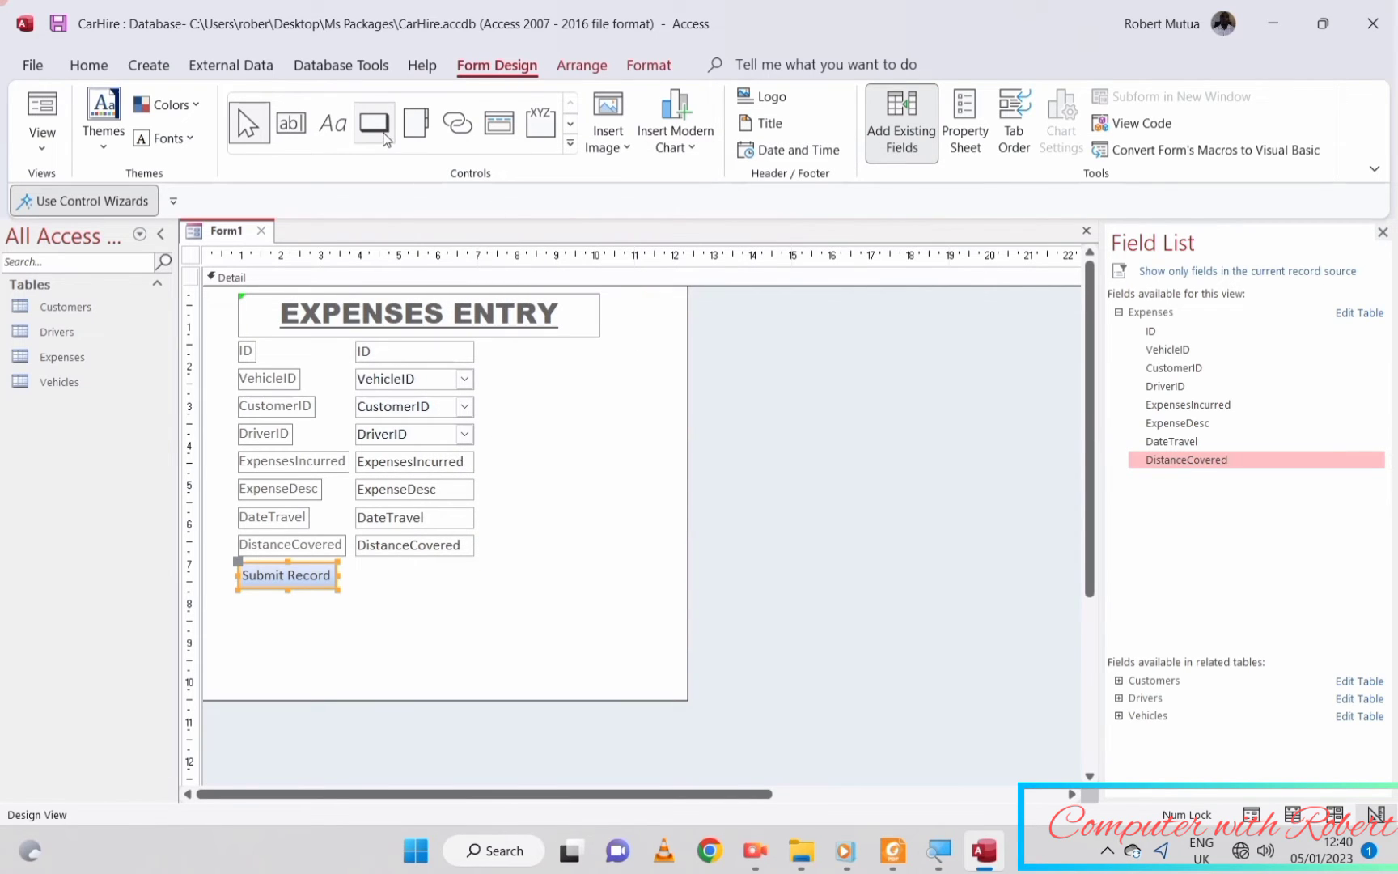
- Draw a second command button beneath Submit Record and assign it the Add New Record operation
left_click(570, 144)
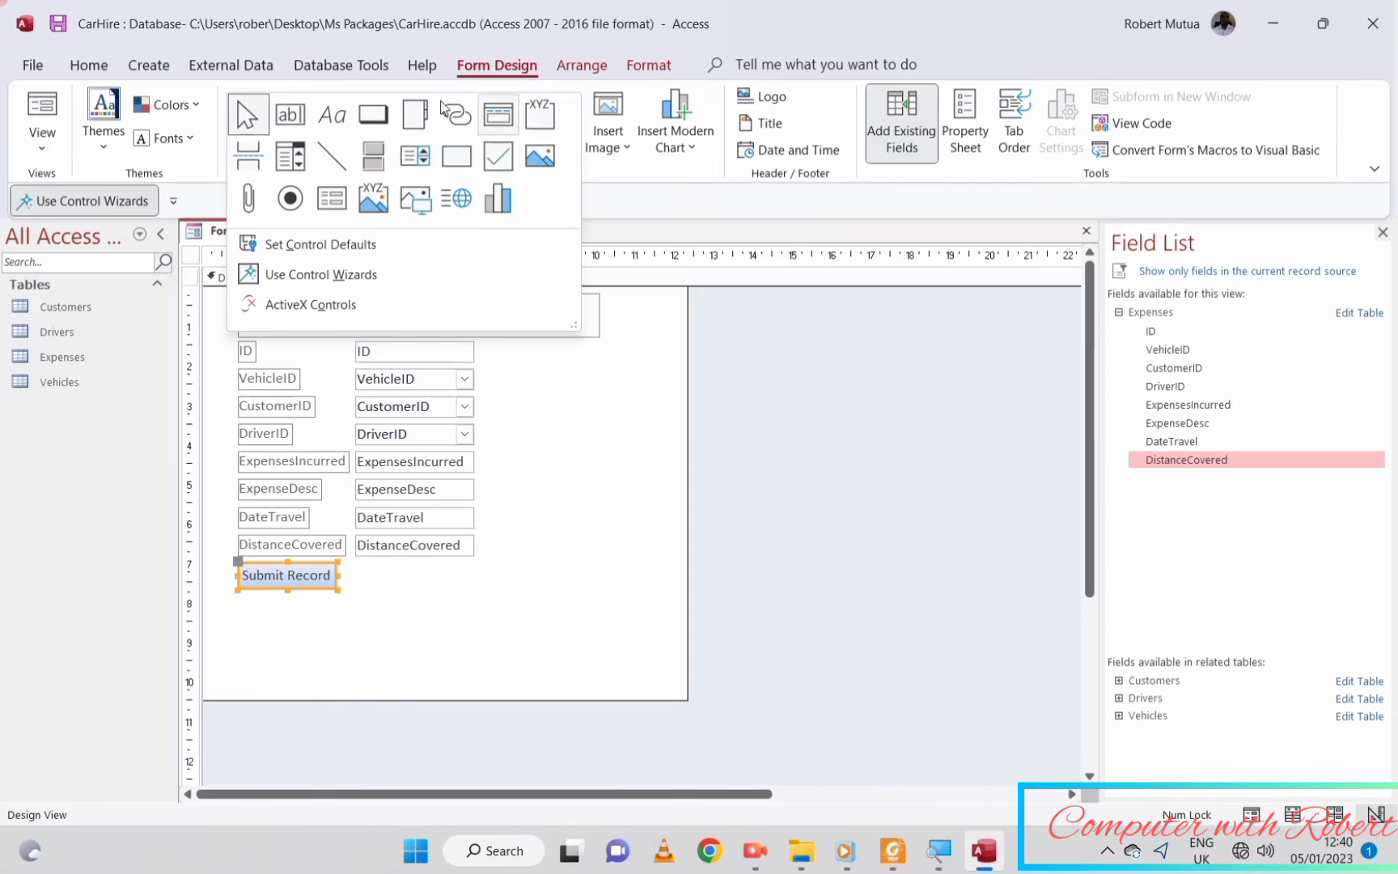
left_click(366, 128)
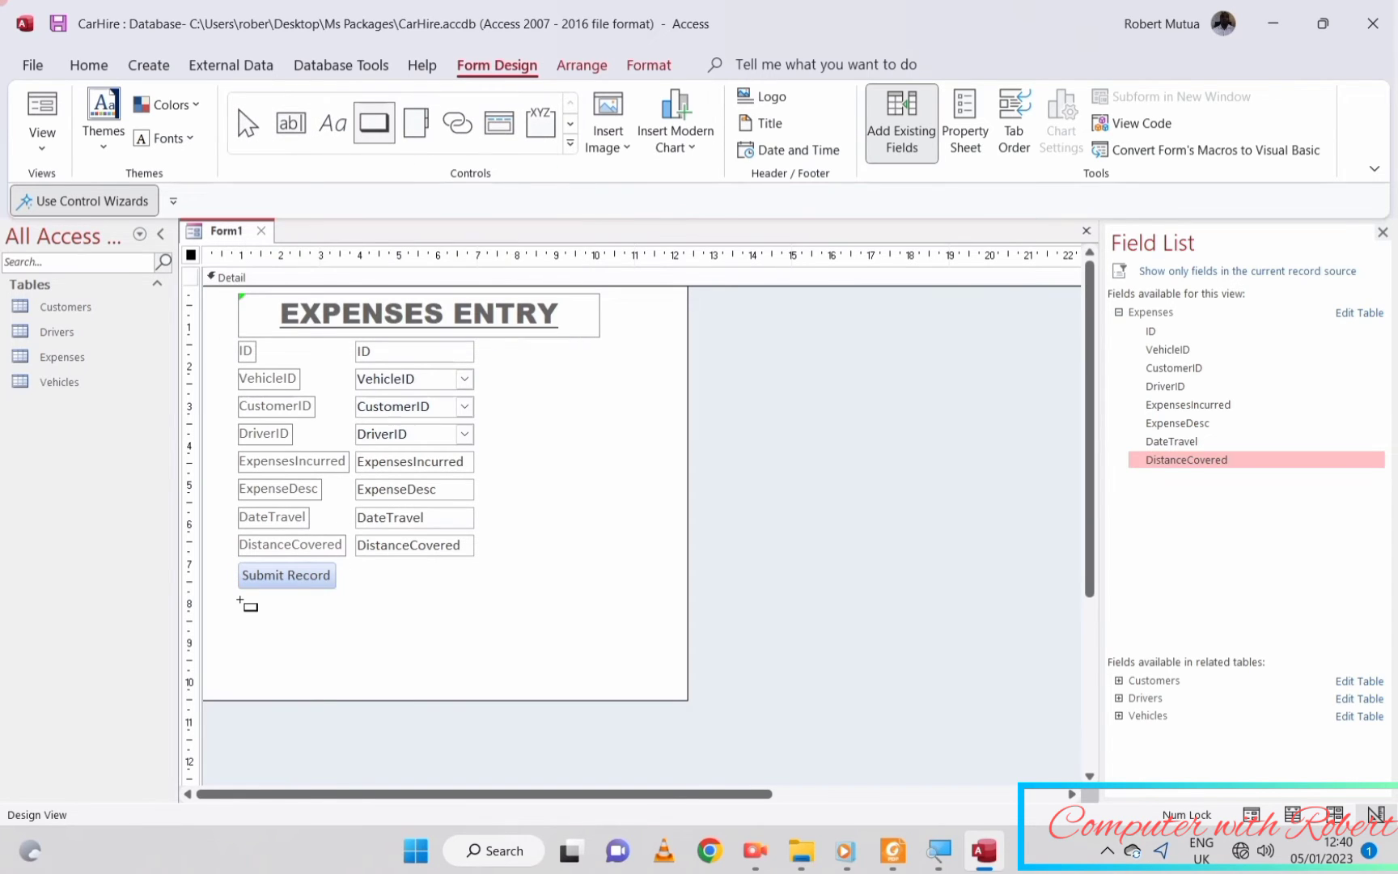
left_click_drag(240, 601, 463, 625)
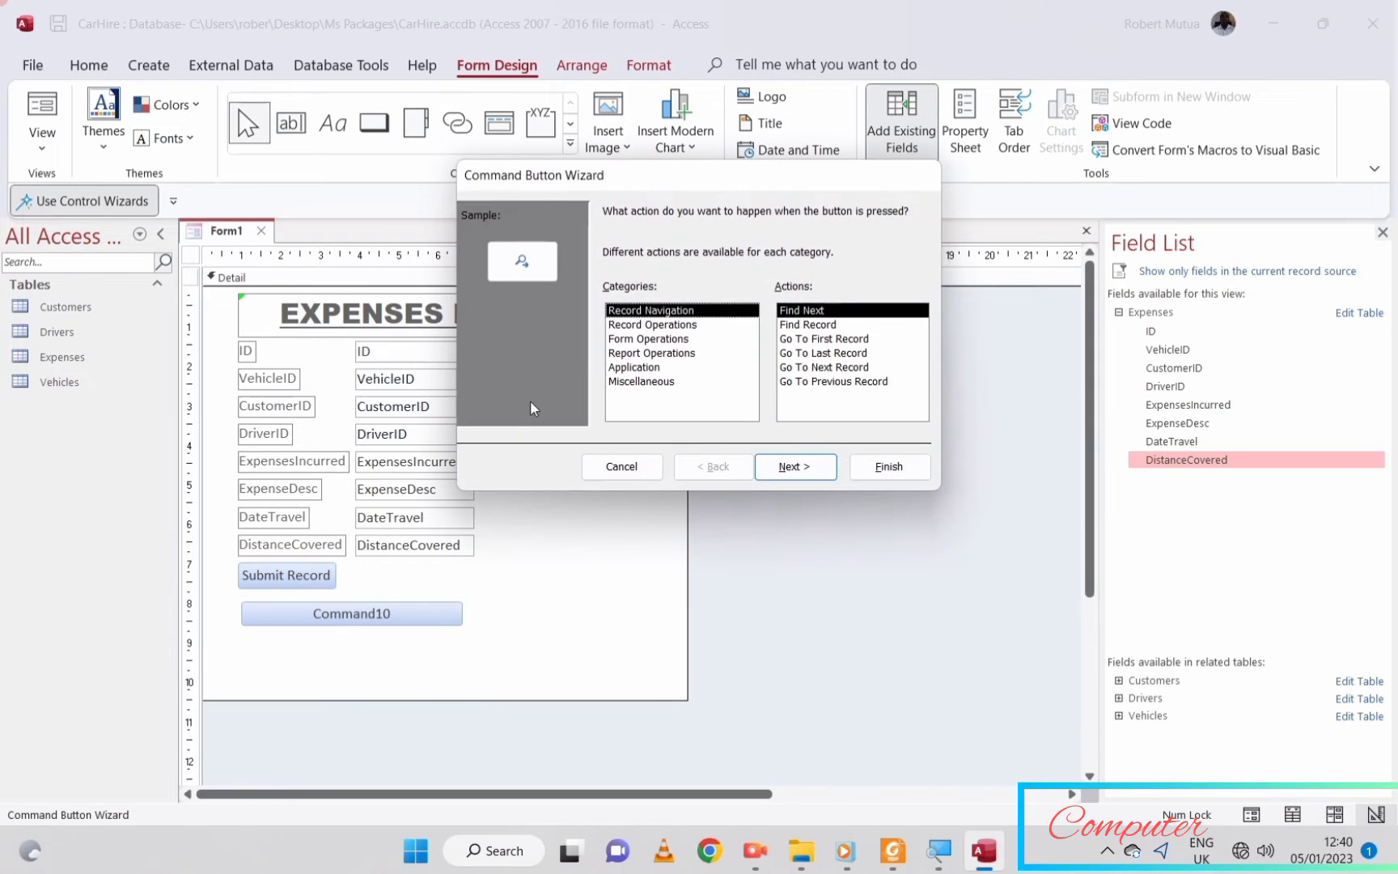
left_click(629, 325)
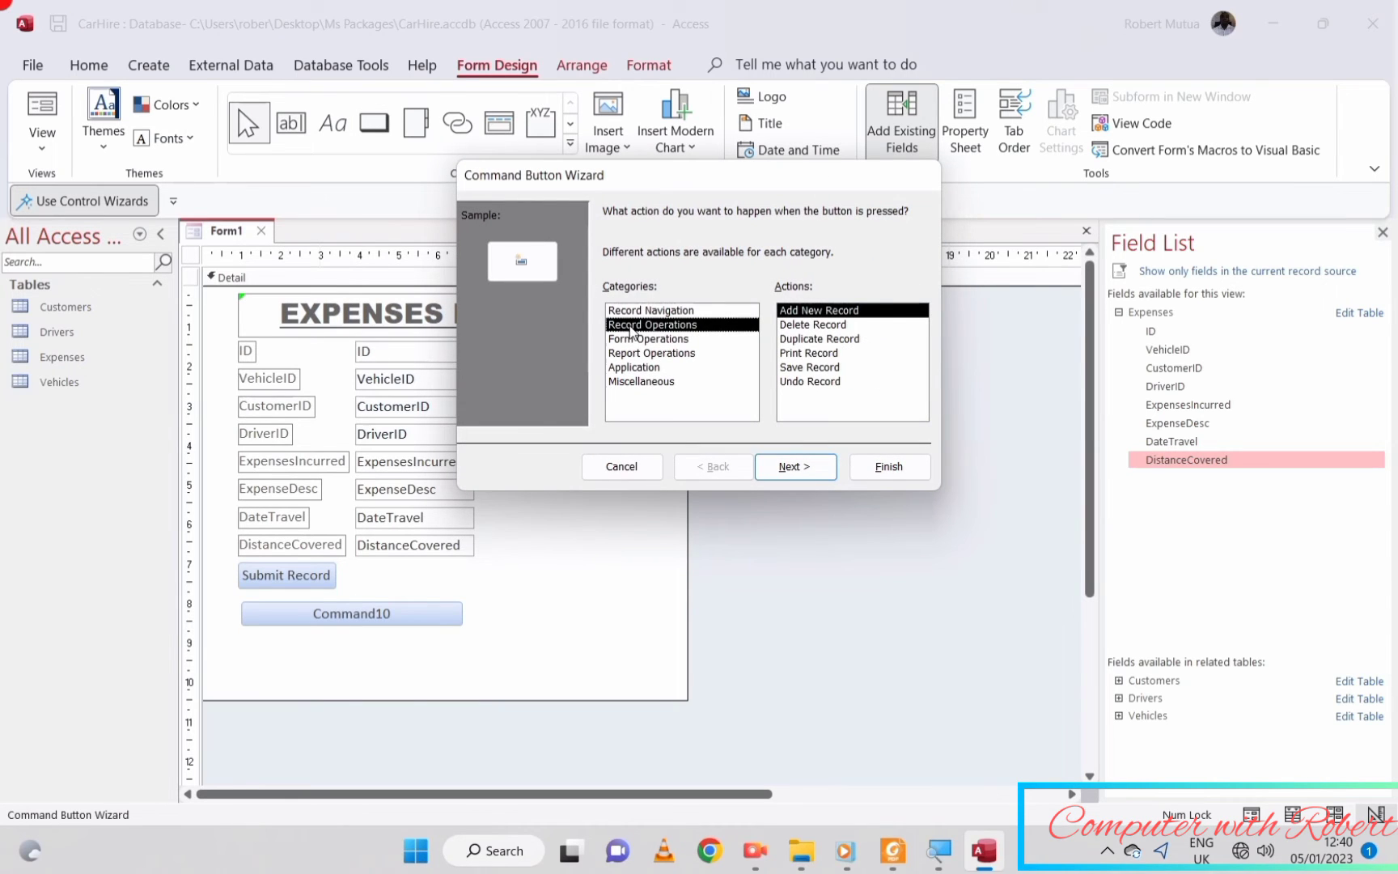
left_click(790, 469)
- Caption the second button with the text New Record and keep the suggested control name
left_click(744, 296)
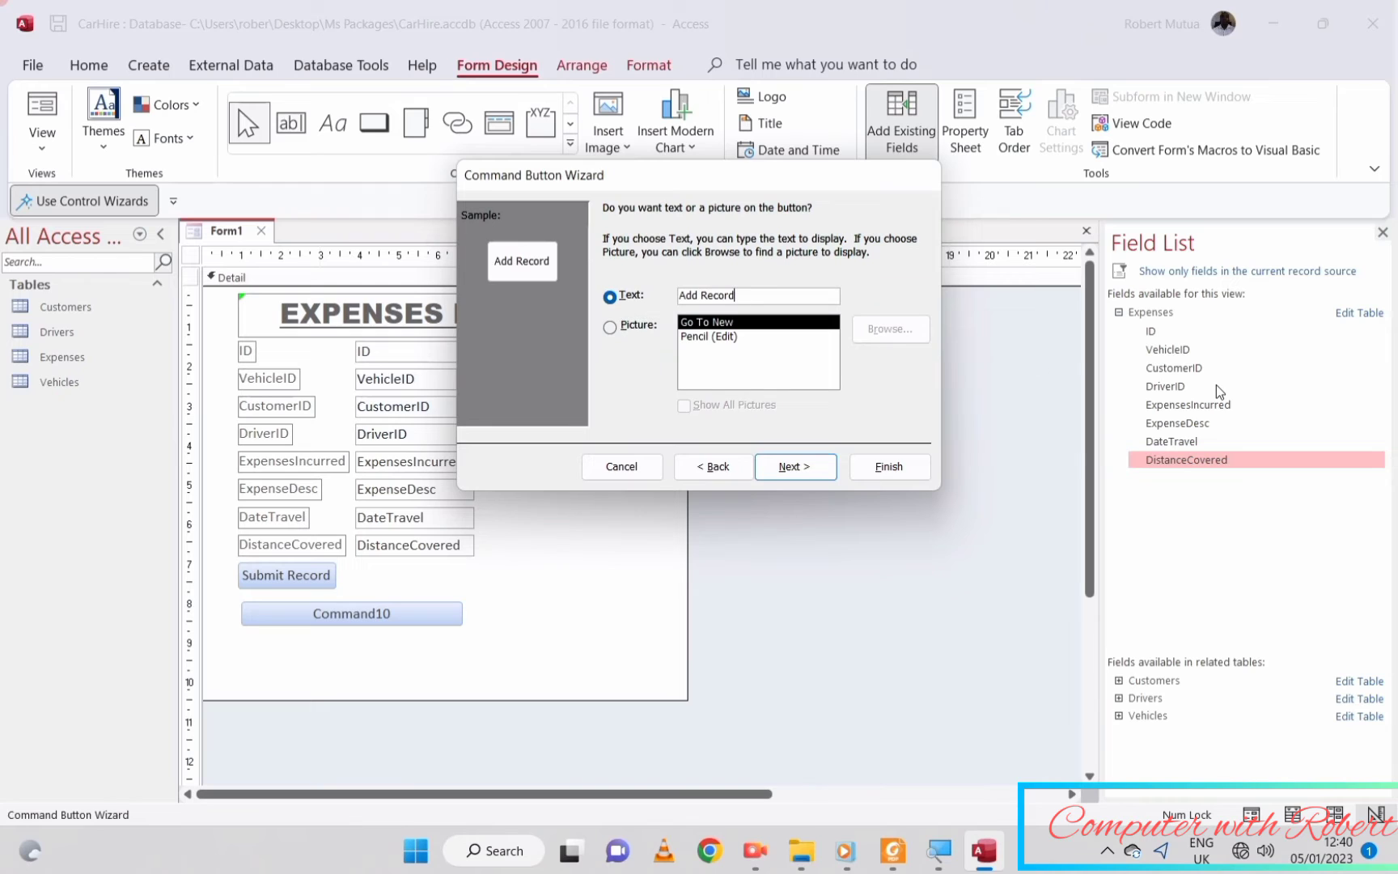
key("BackSpace")
key("BackSpace")
key("BackSpace")
key("BackSpace")
key("BackSpace")
key("BackSpace")
key("BackSpace")
key("BackSpace")
key("BackSpace")
key("BackSpace")
type("New Record")
left_click(830, 468)
left_click(887, 467)
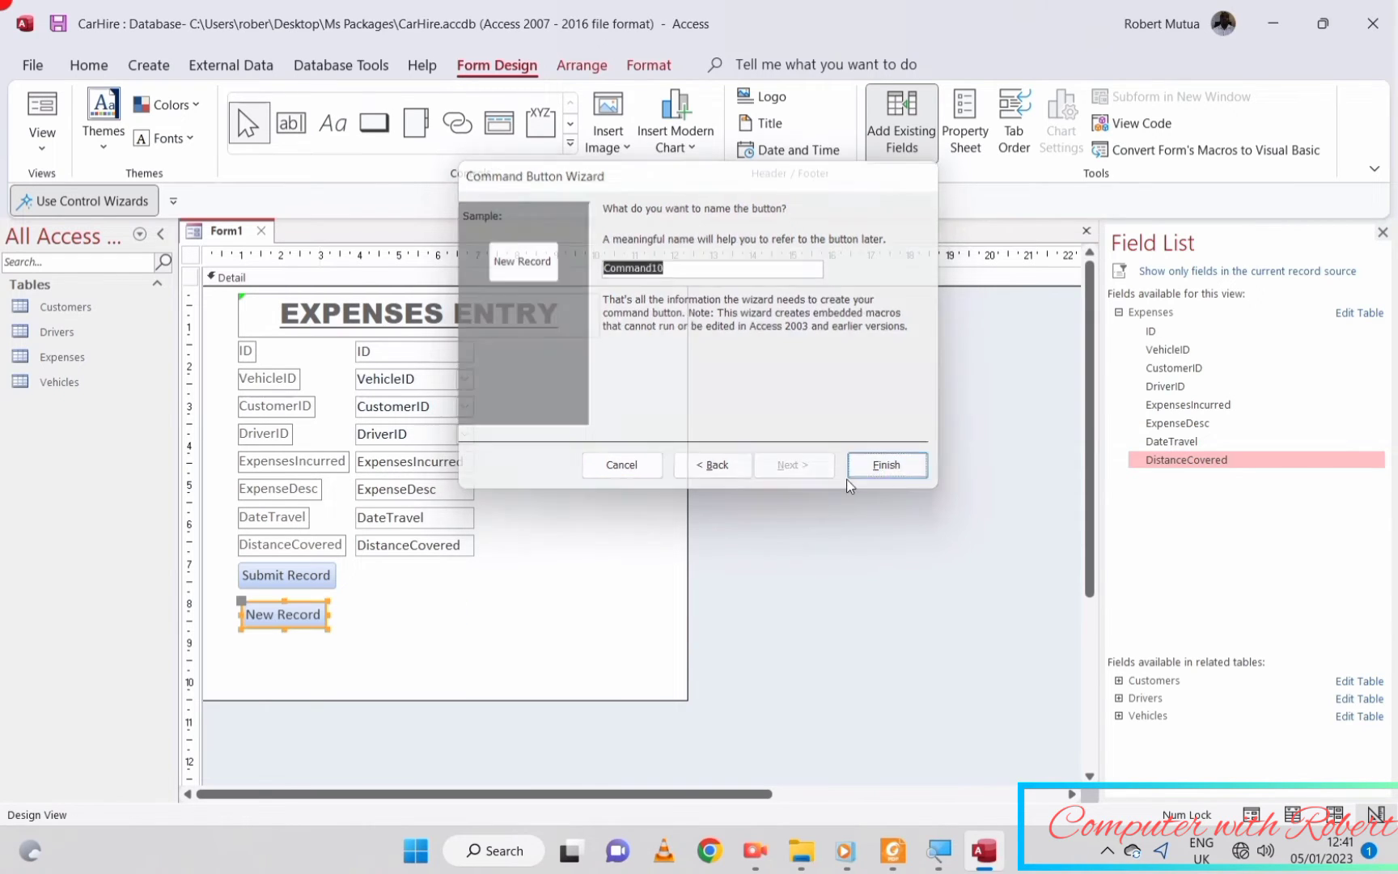
- Widen the Submit Record and New Record buttons together to about 8.5 cm and change their shape to a rounded rectangle
left_click(290, 574, "shift")
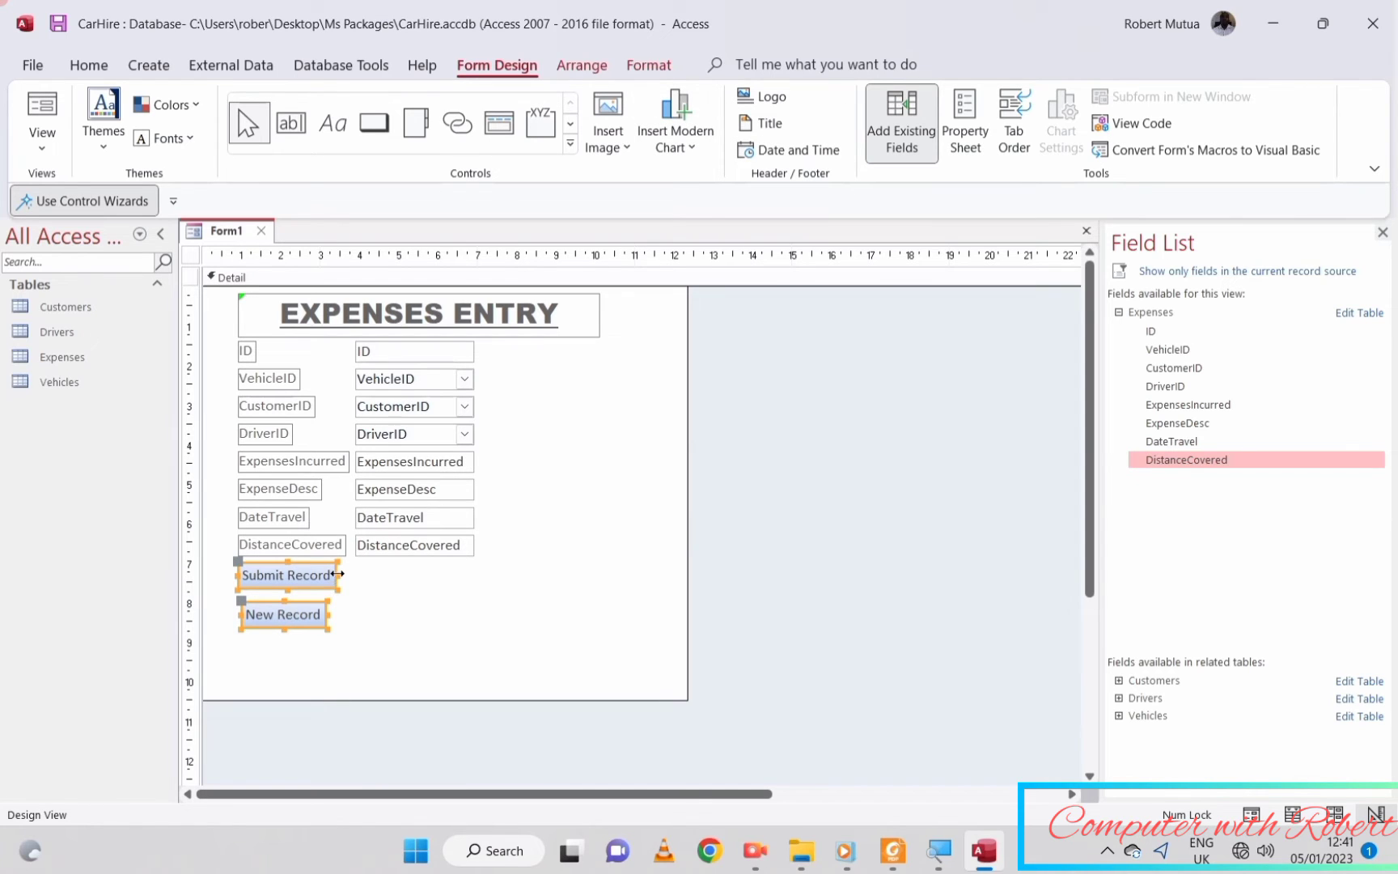
left_click_drag(339, 574, 581, 558)
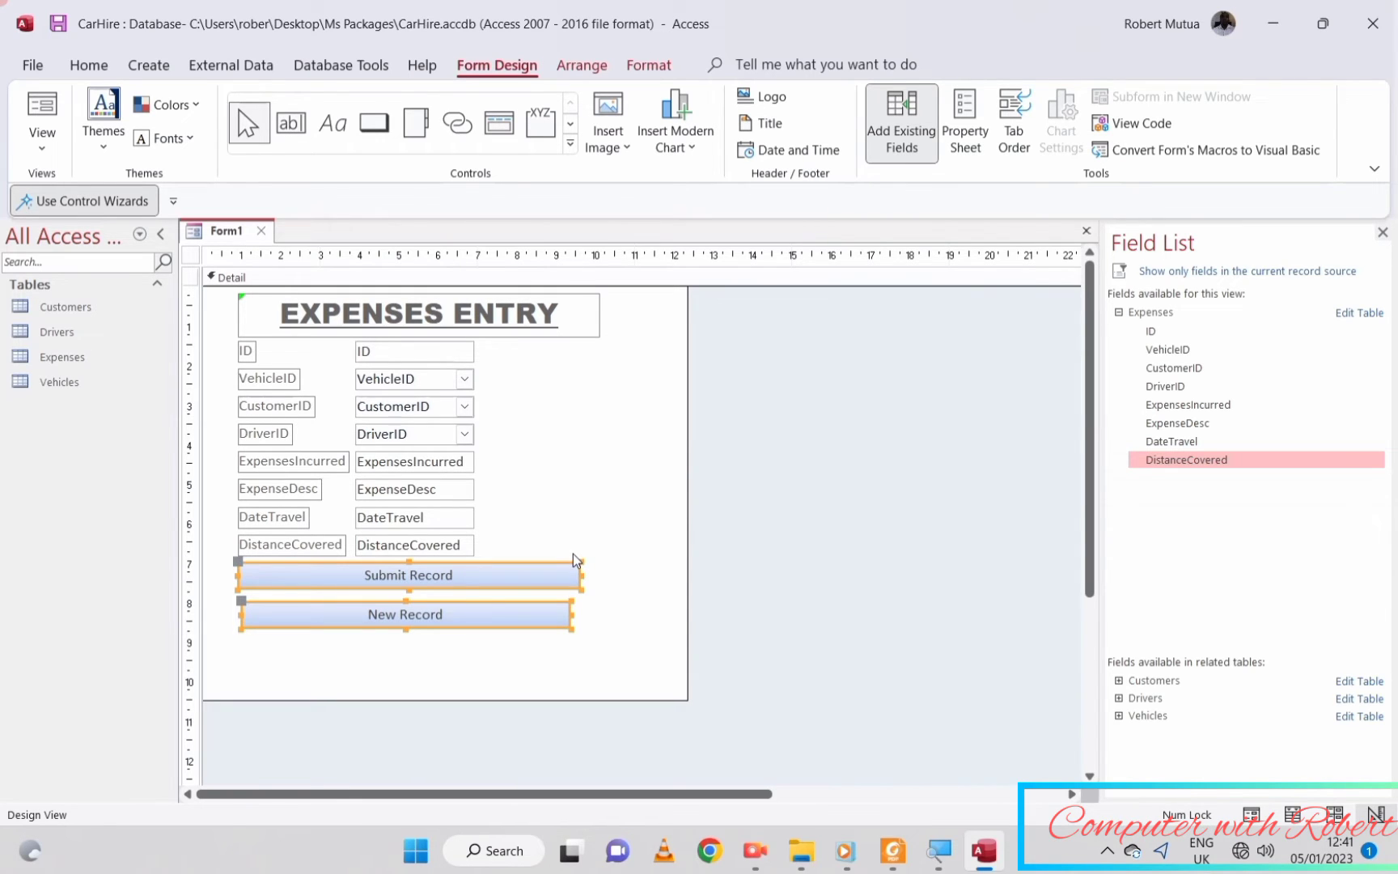
left_click(664, 66)
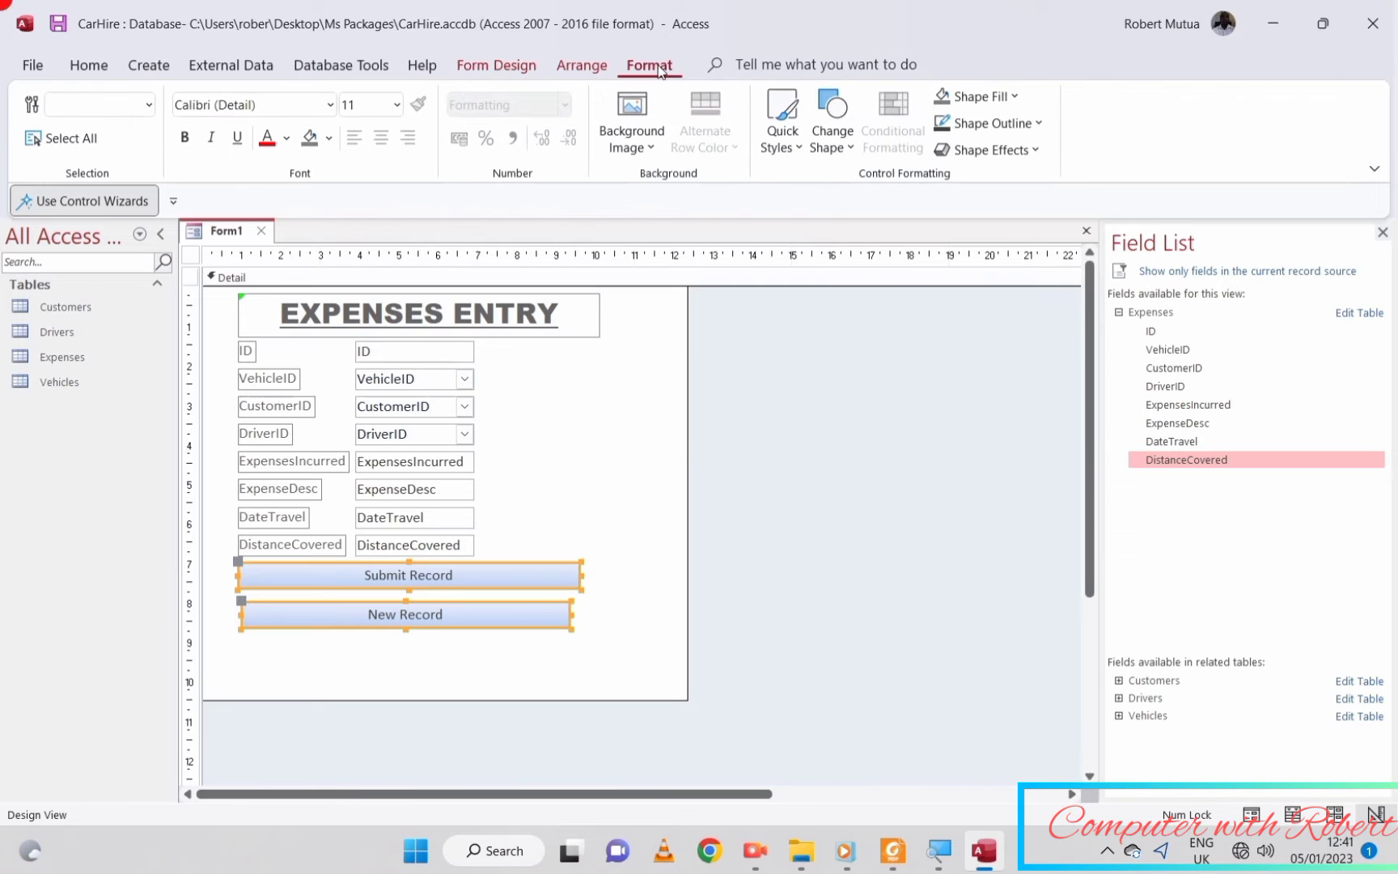
left_click(833, 139)
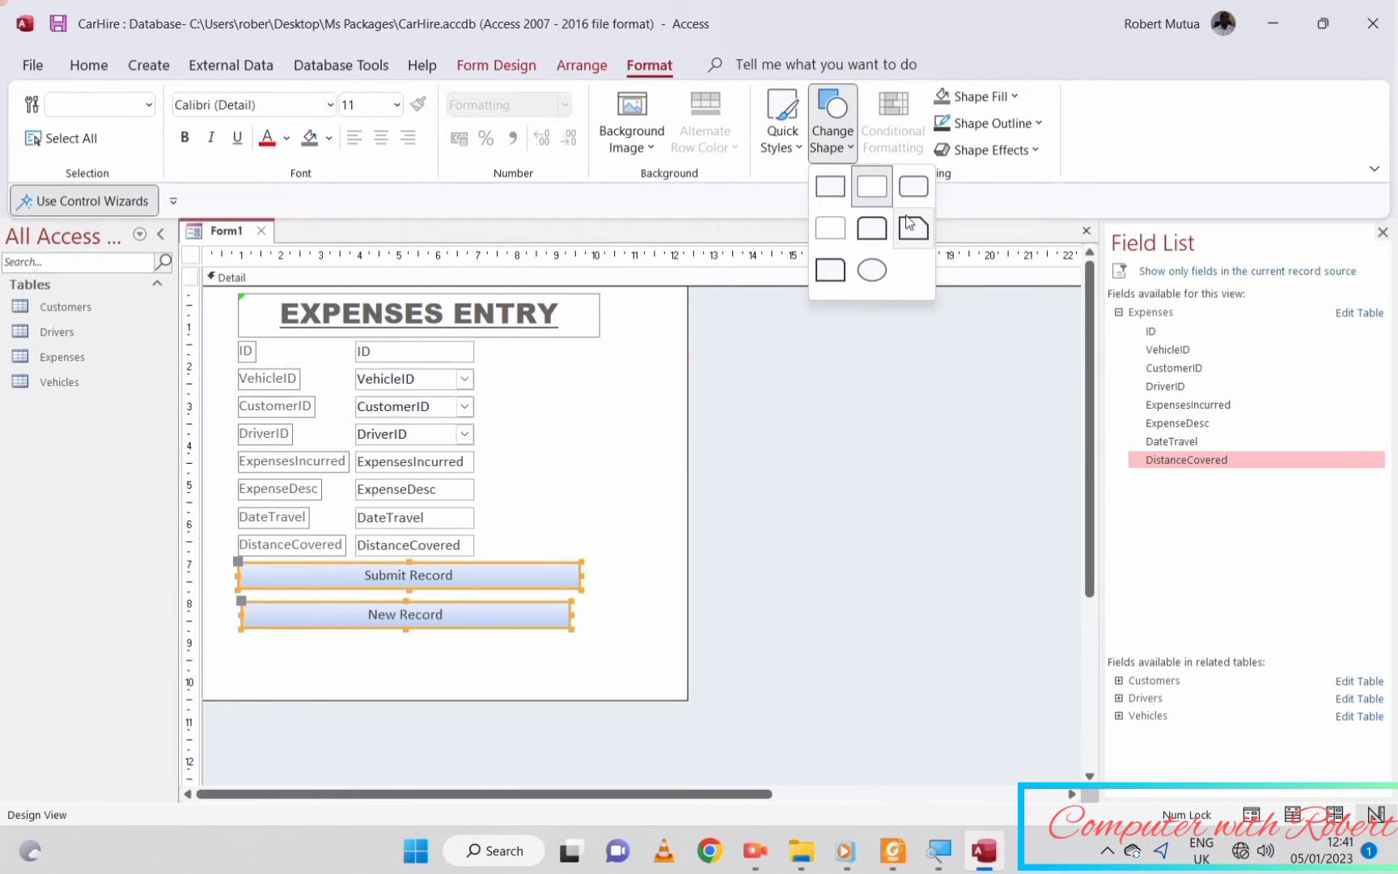
left_click(915, 188)
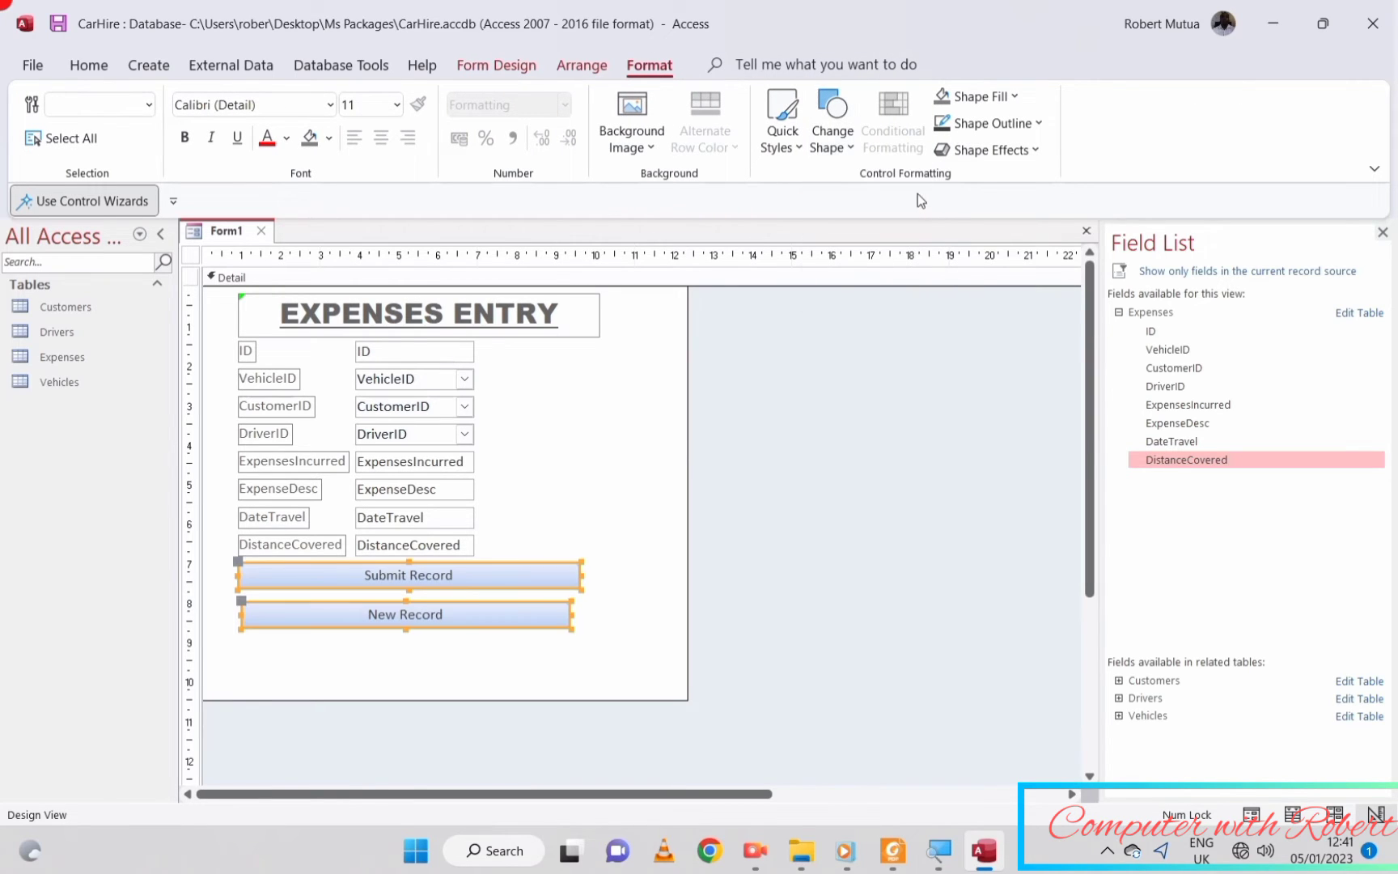
- Apply a black theme quick style to both buttons and open the font choices for them
left_click(813, 125)
left_click(783, 122)
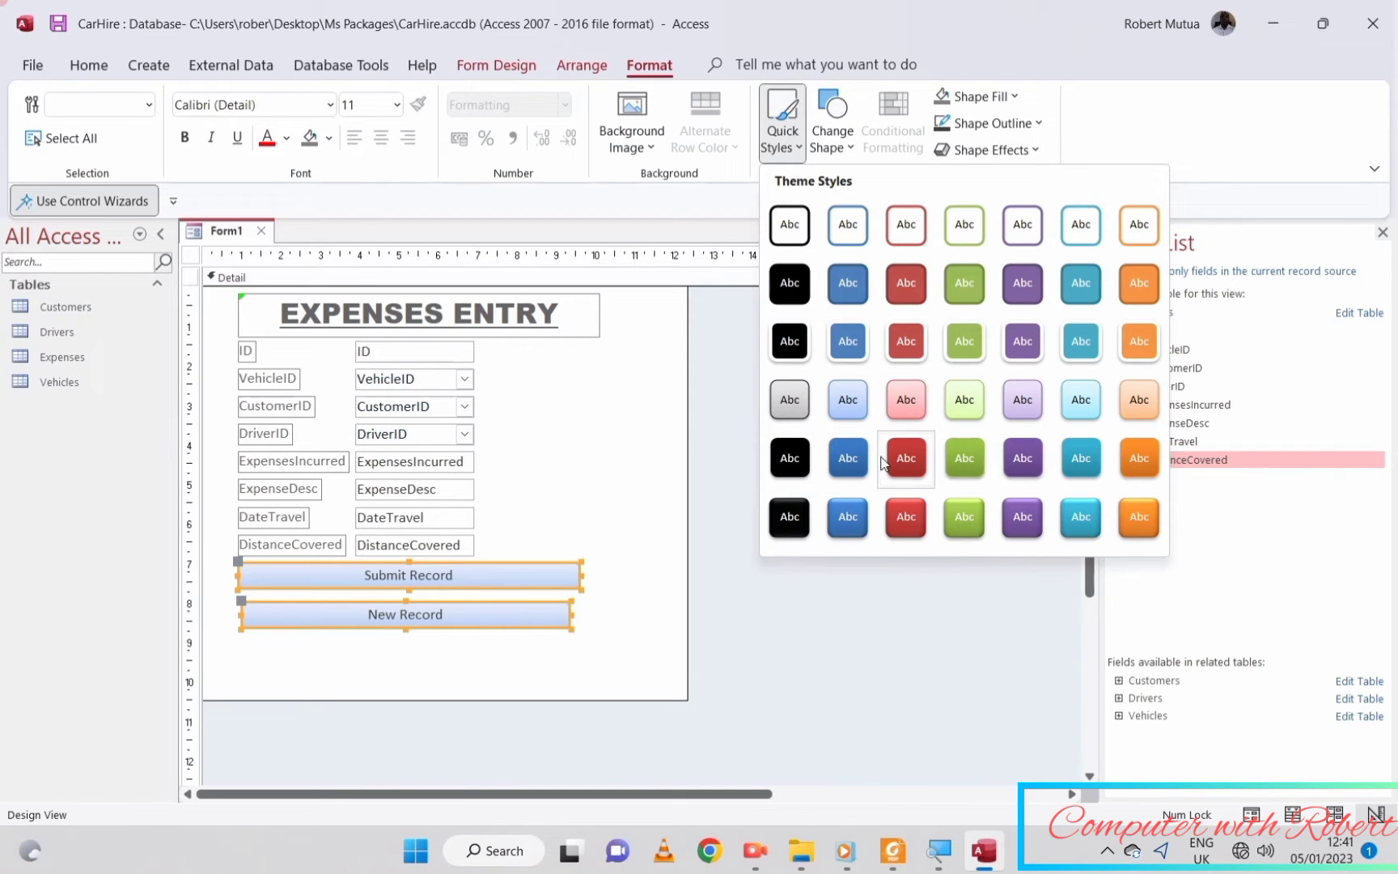
left_click(789, 347)
left_click(330, 105)
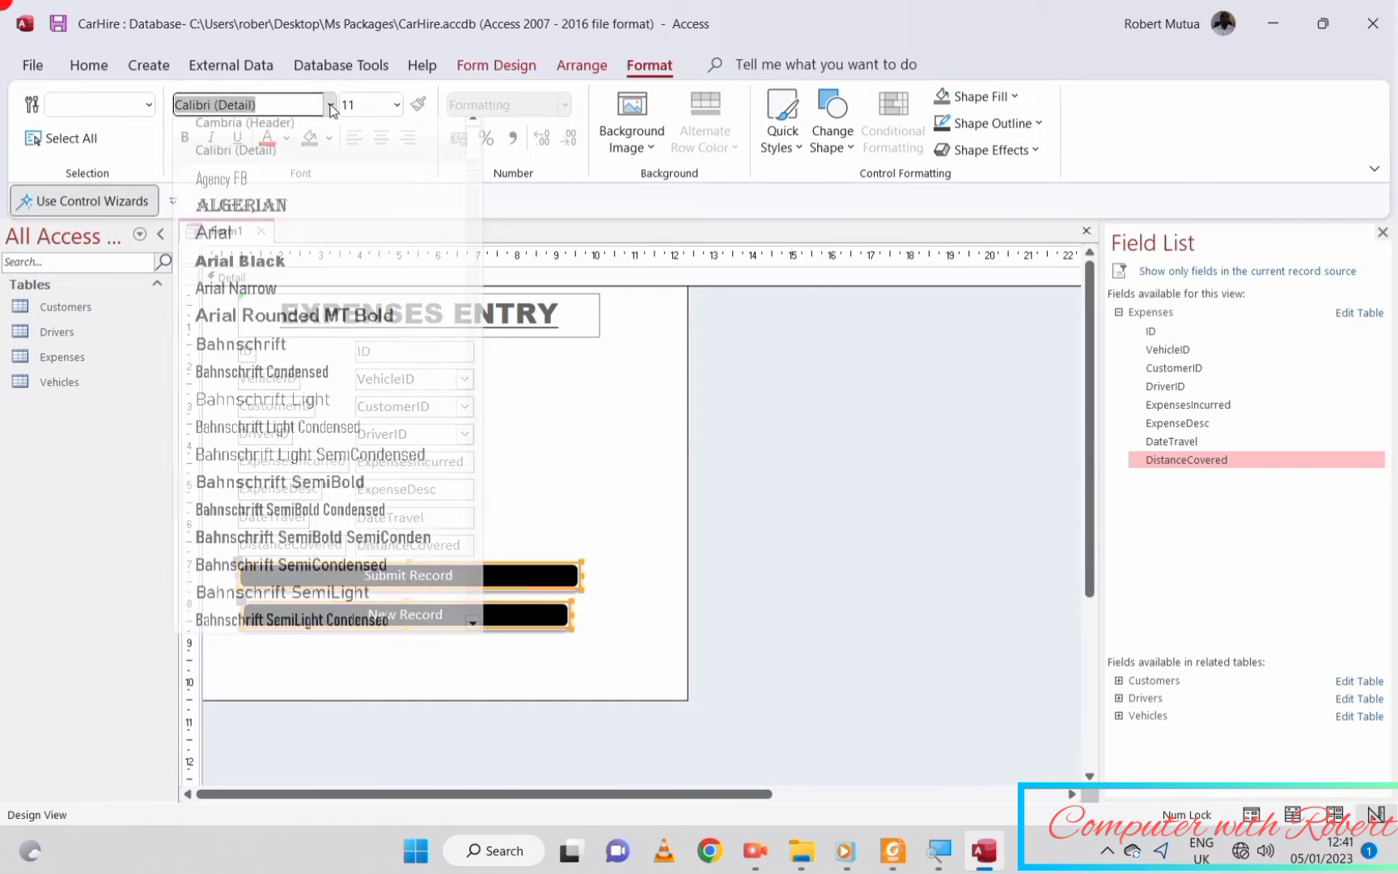
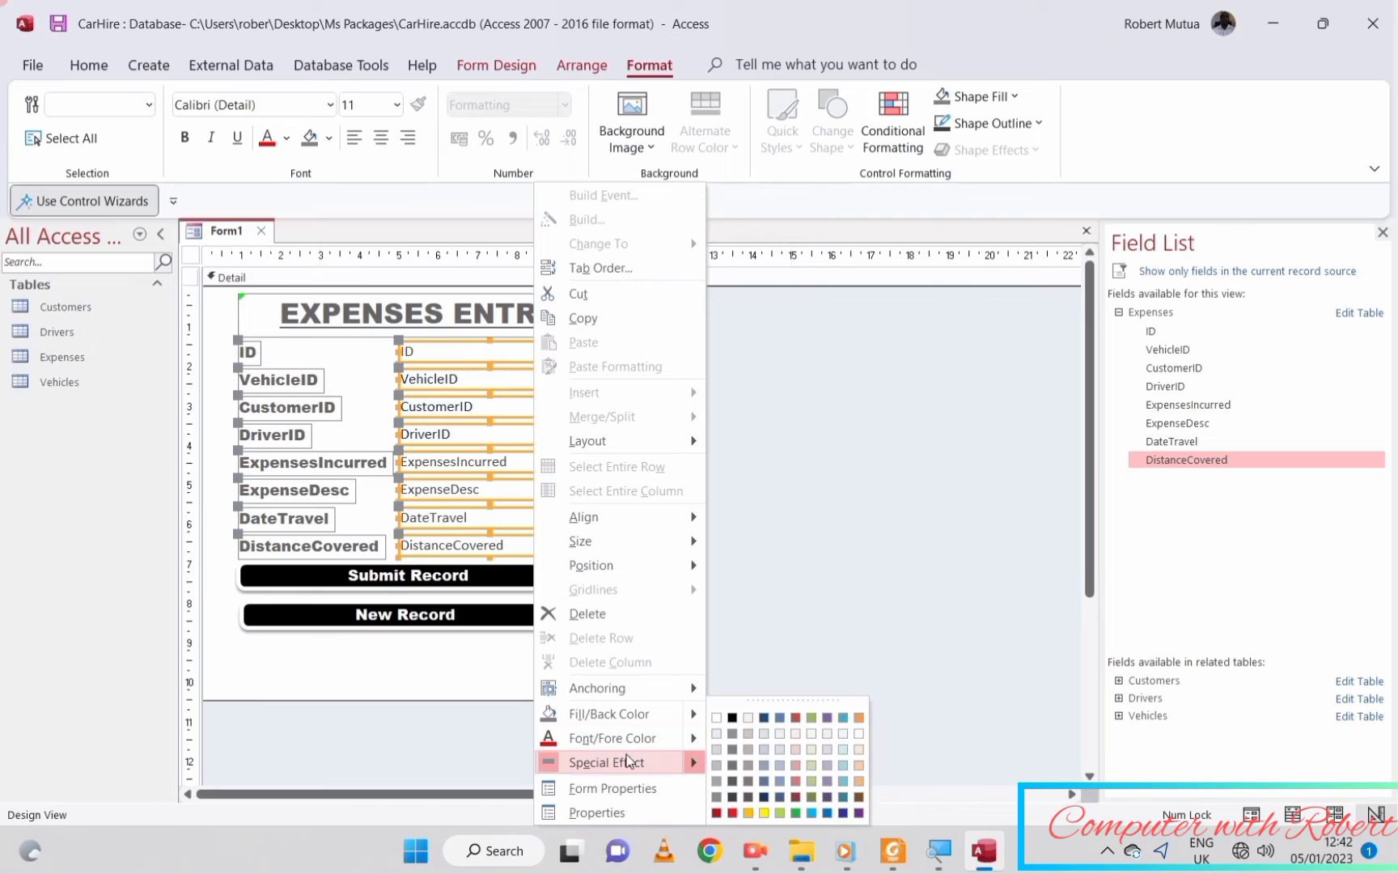
mouse_move(629, 761)
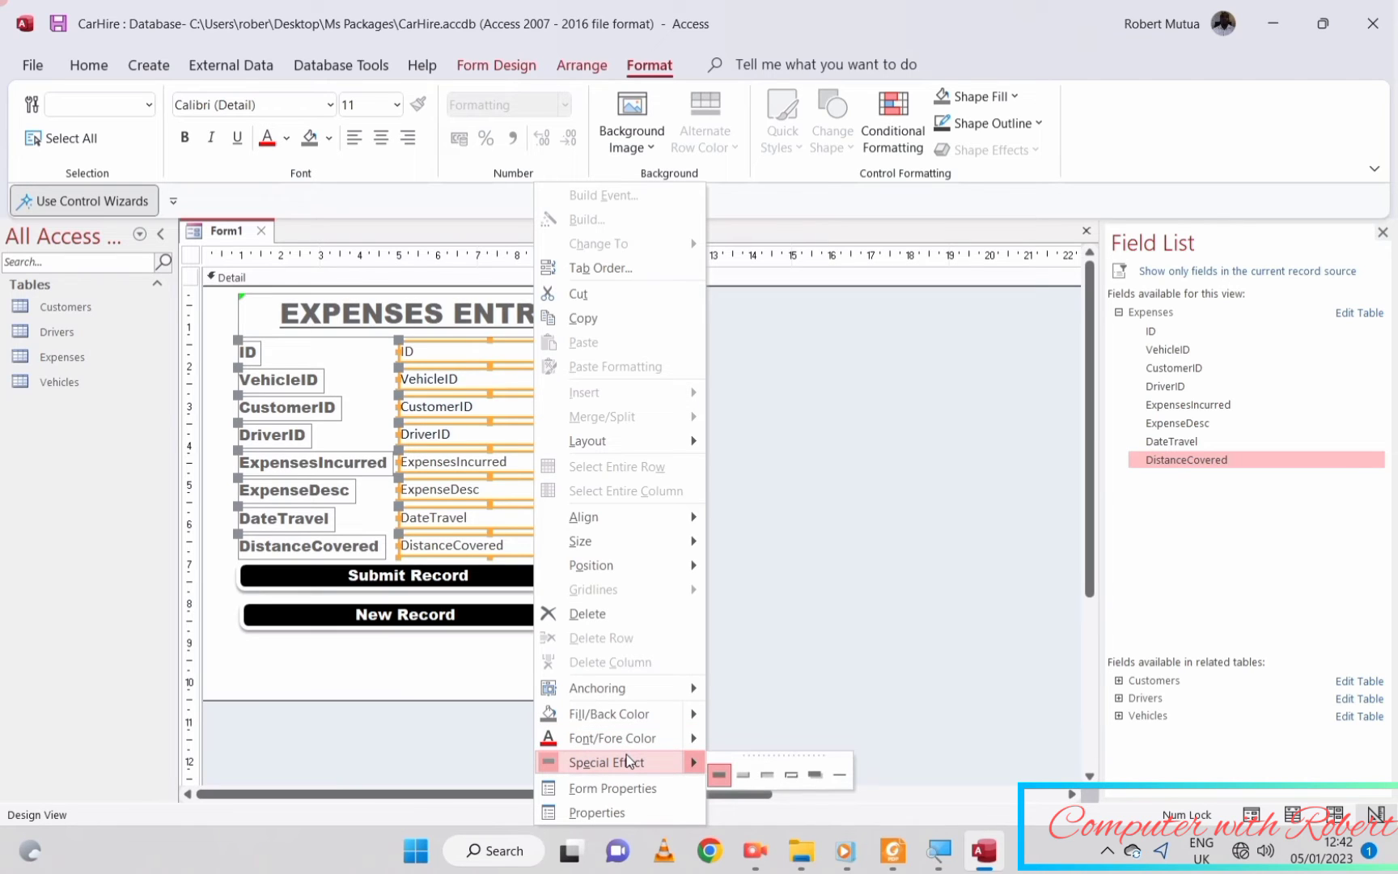
left_click(868, 519)
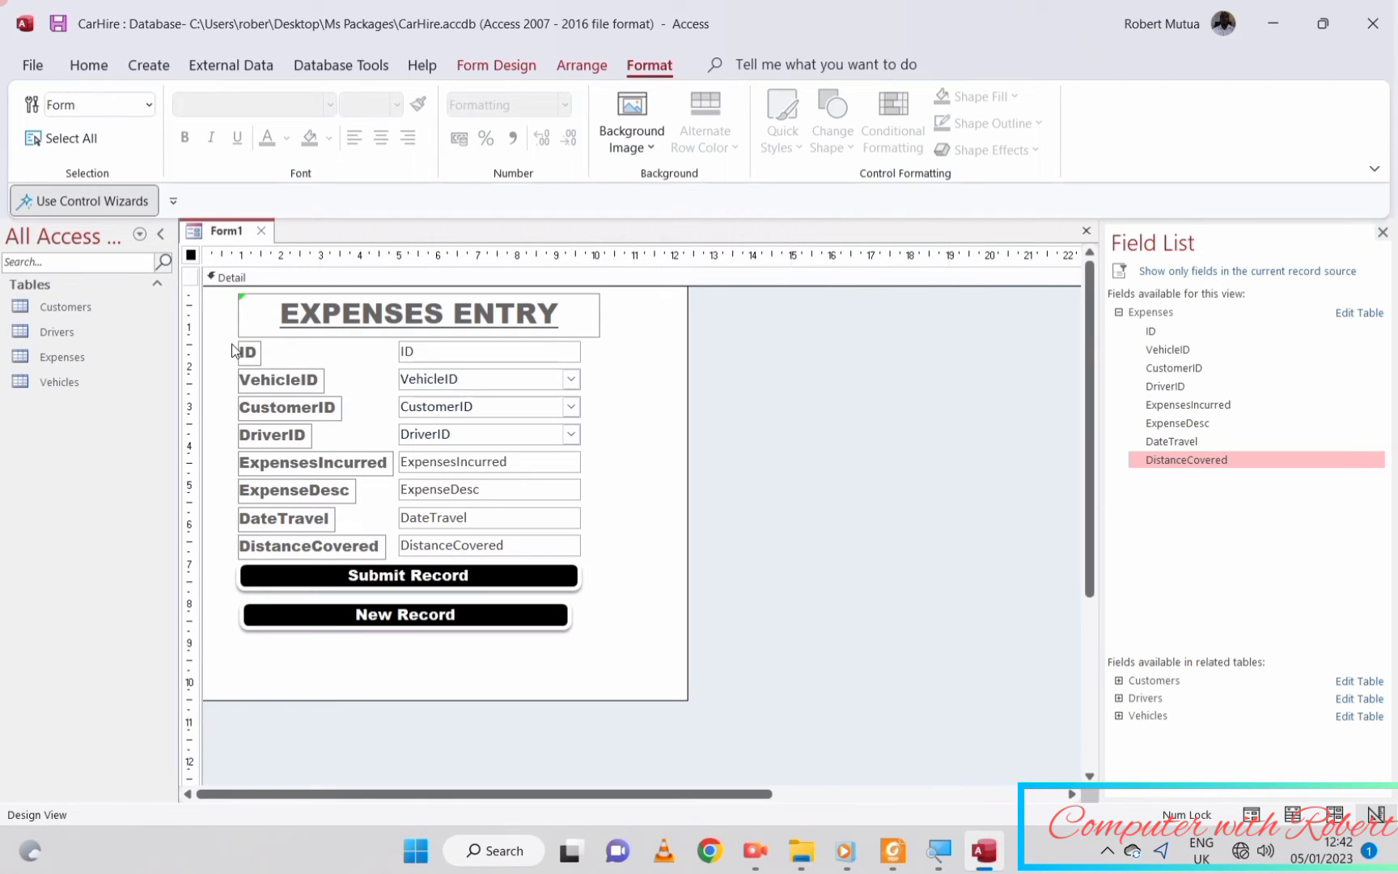
left_click_drag(232, 350, 333, 520)
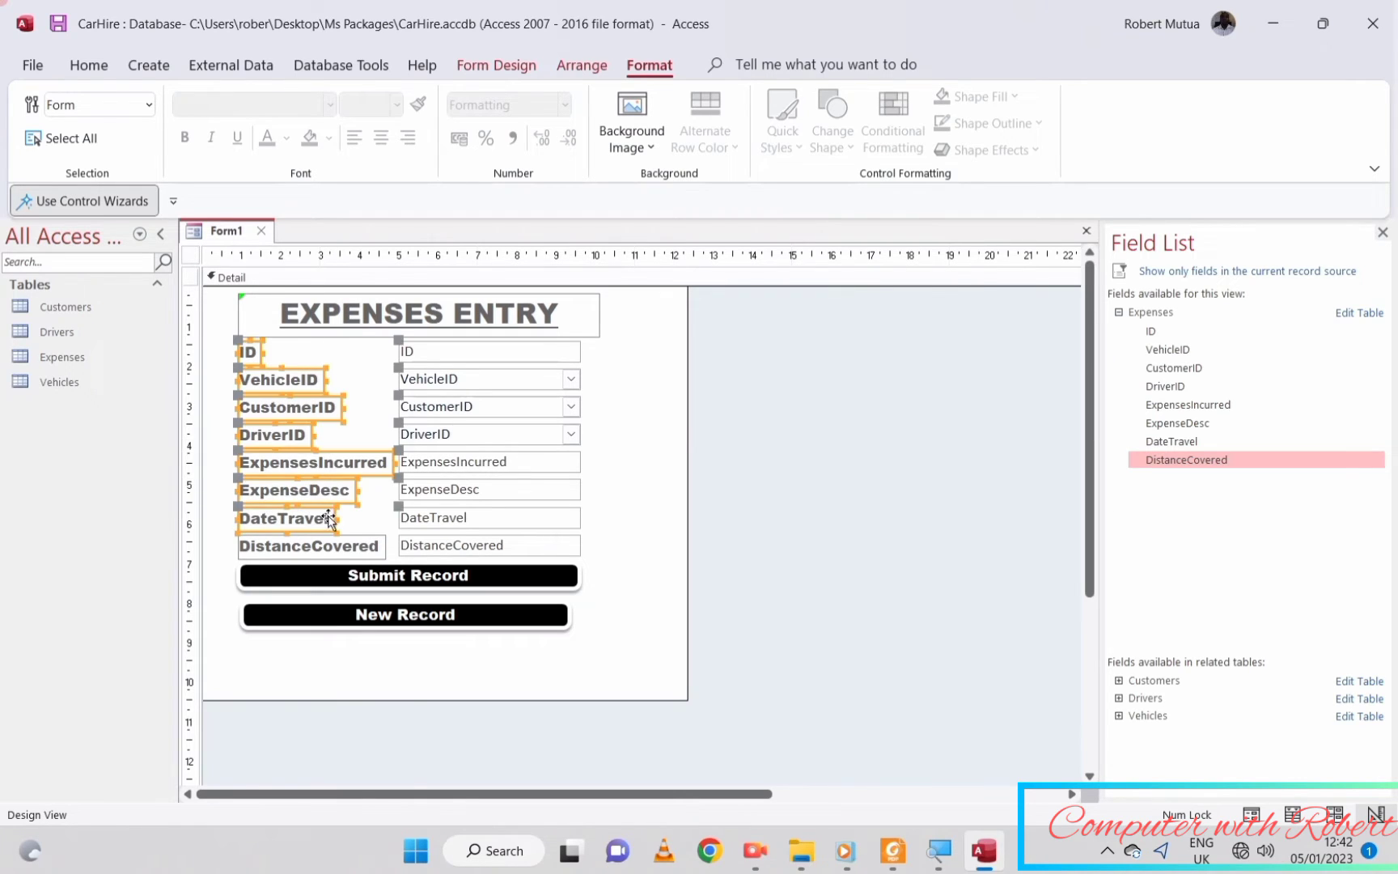
left_click(706, 439)
left_click(672, 423)
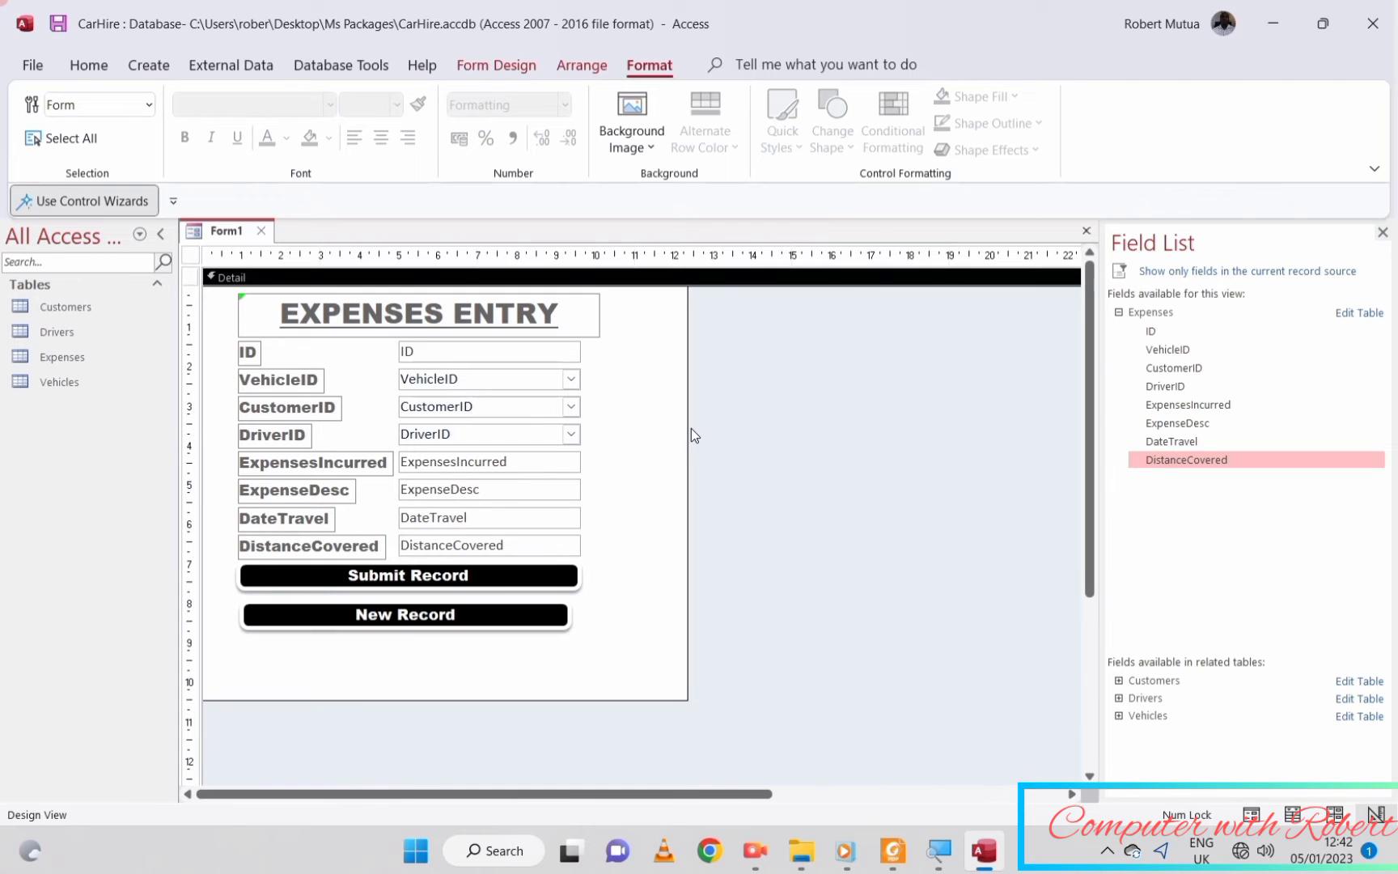
- Shrink the Detail section to about 10.5 cm wide and 9 cm high so it closely surrounds the controls
left_click_drag(687, 426, 615, 415)
left_click_drag(452, 697, 459, 641)
left_click(700, 564)
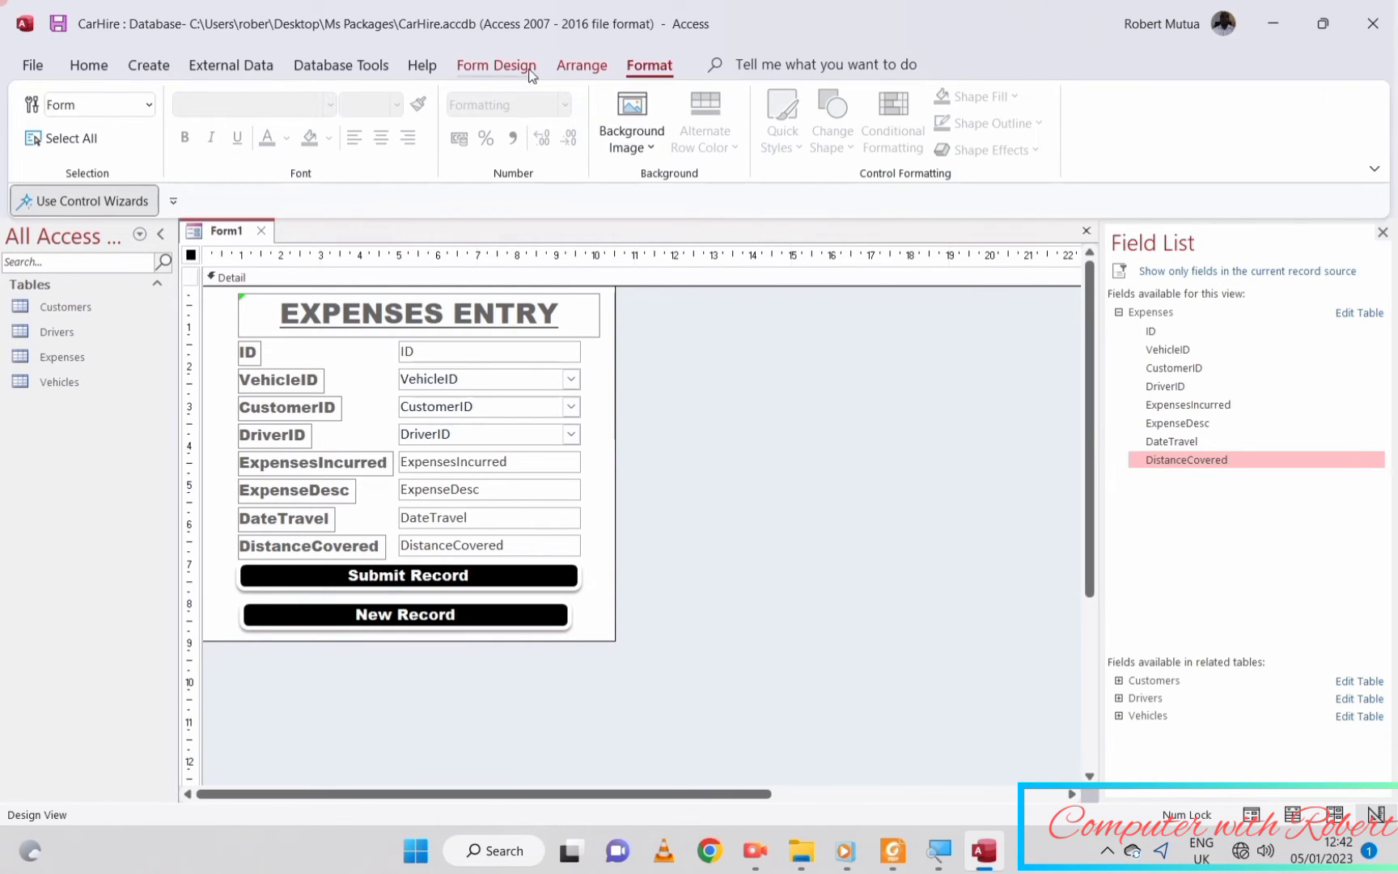
- Open the form's property sheet and preview the form in Form View
left_click(496, 65)
left_click(966, 121)
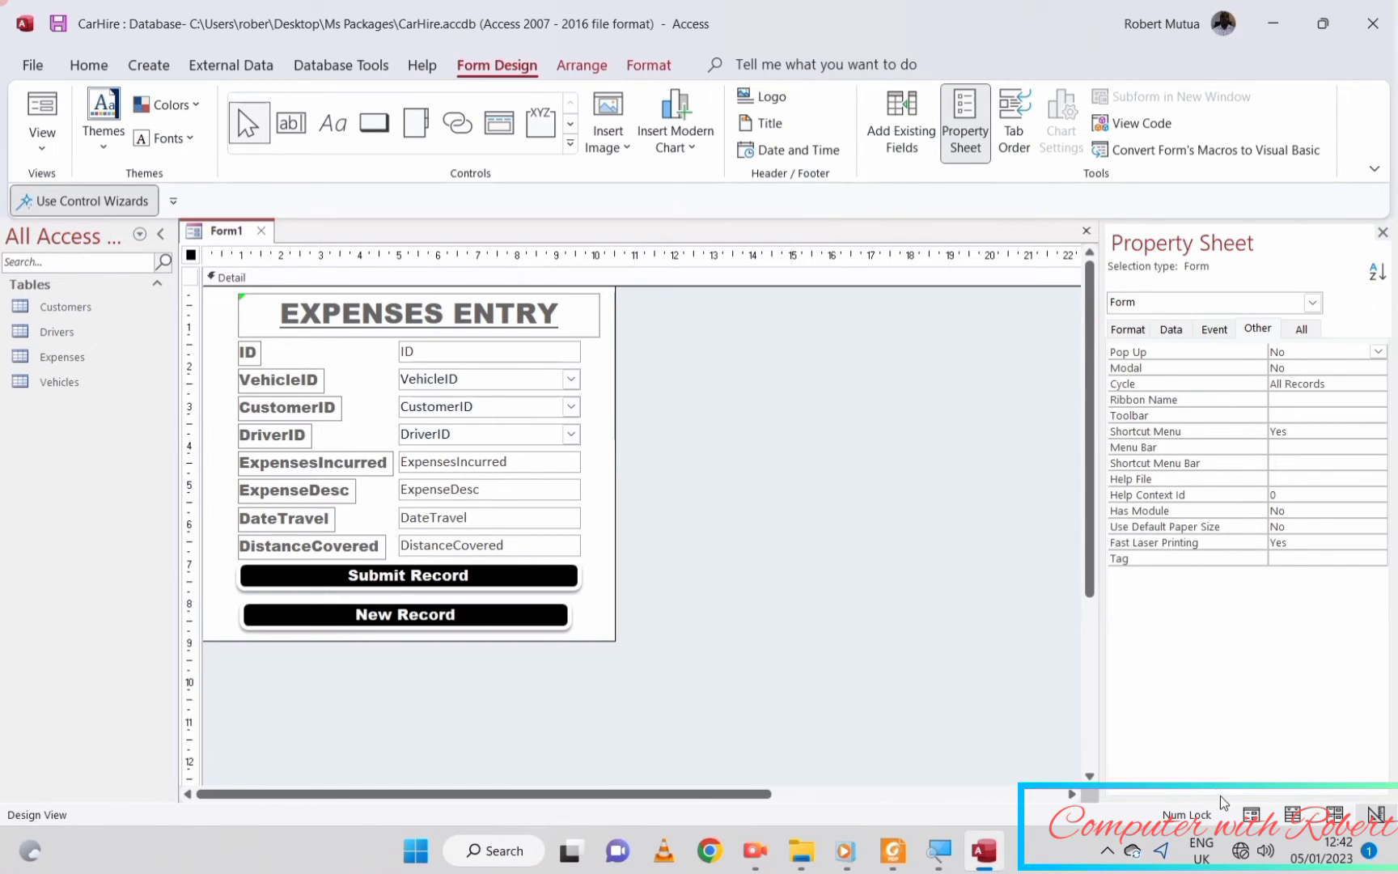
left_click(1252, 815)
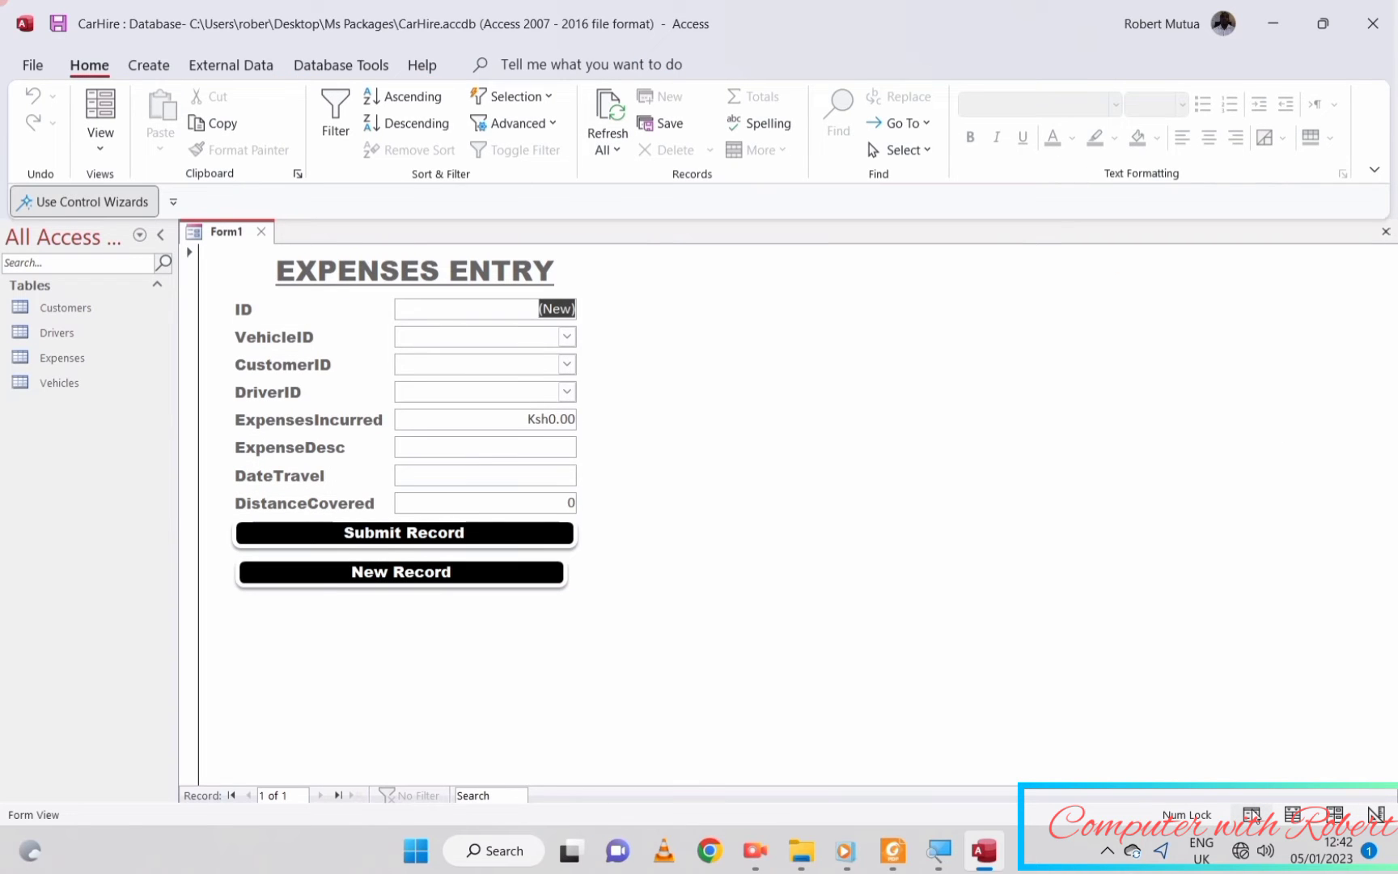
- Set the form's Pop Up property to Yes and preview it in Form View
left_click(1376, 815)
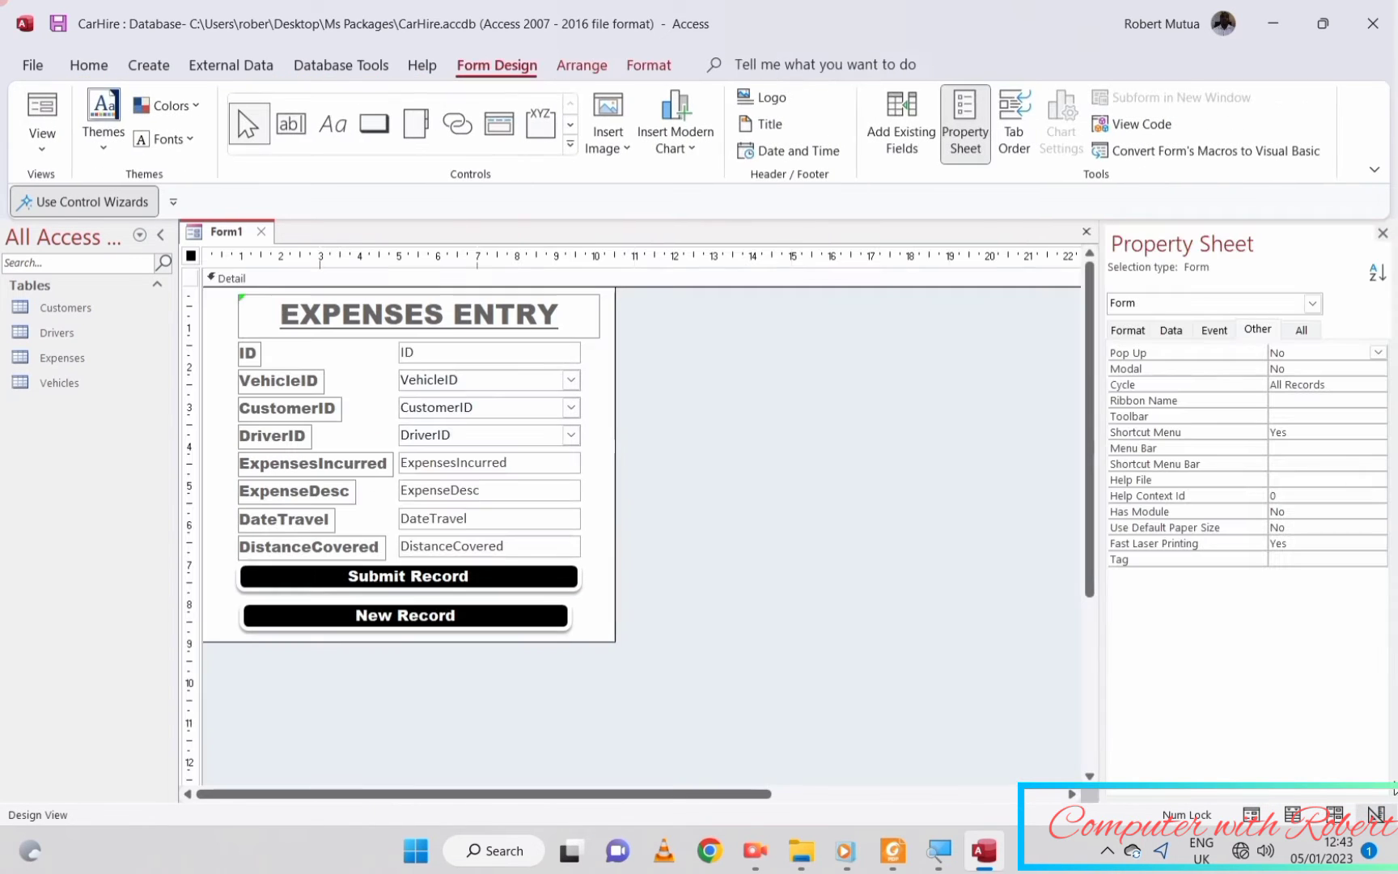
left_click(1378, 353)
left_click(1356, 362)
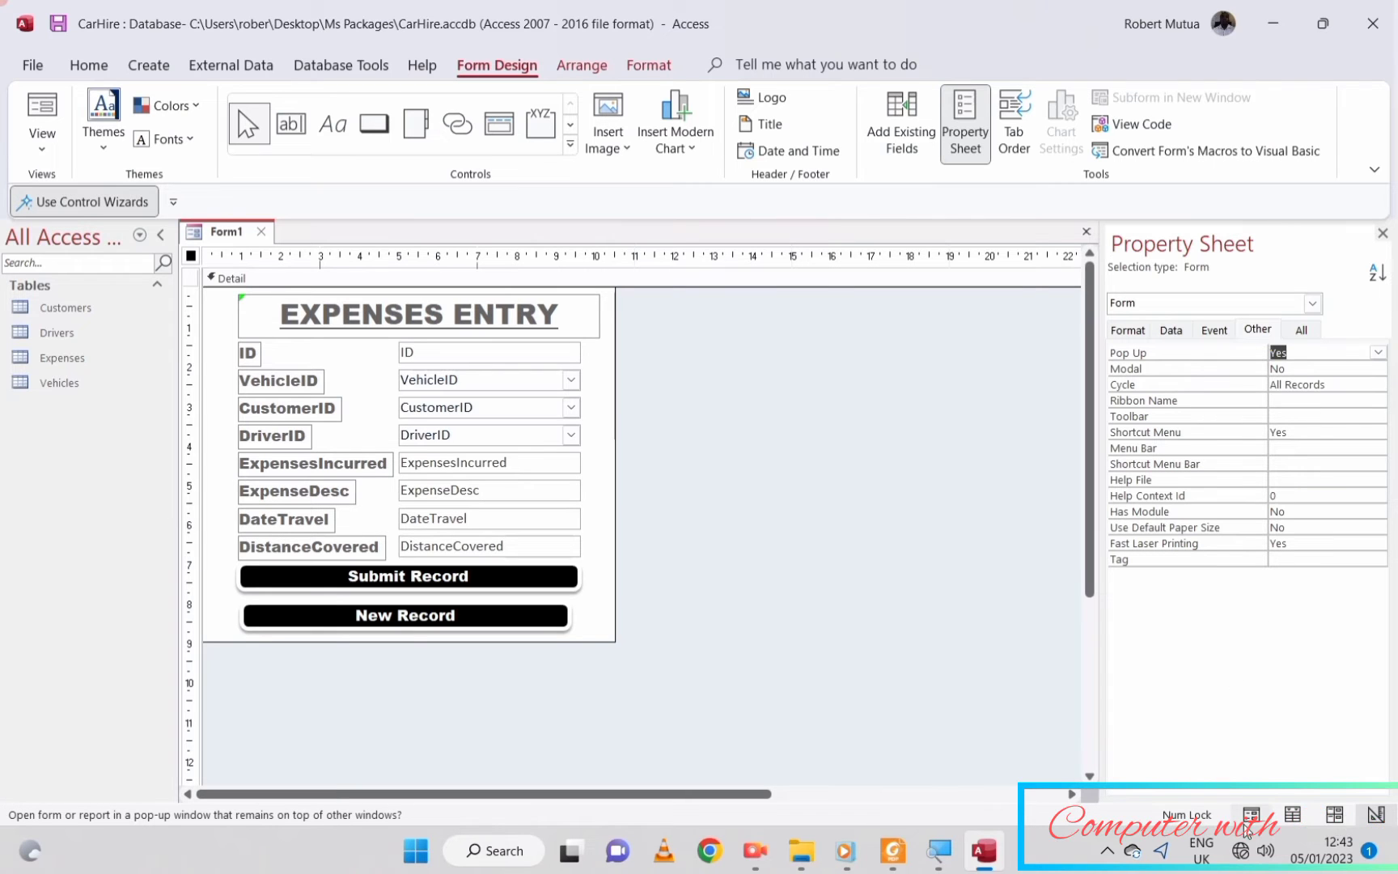
left_click(1251, 814)
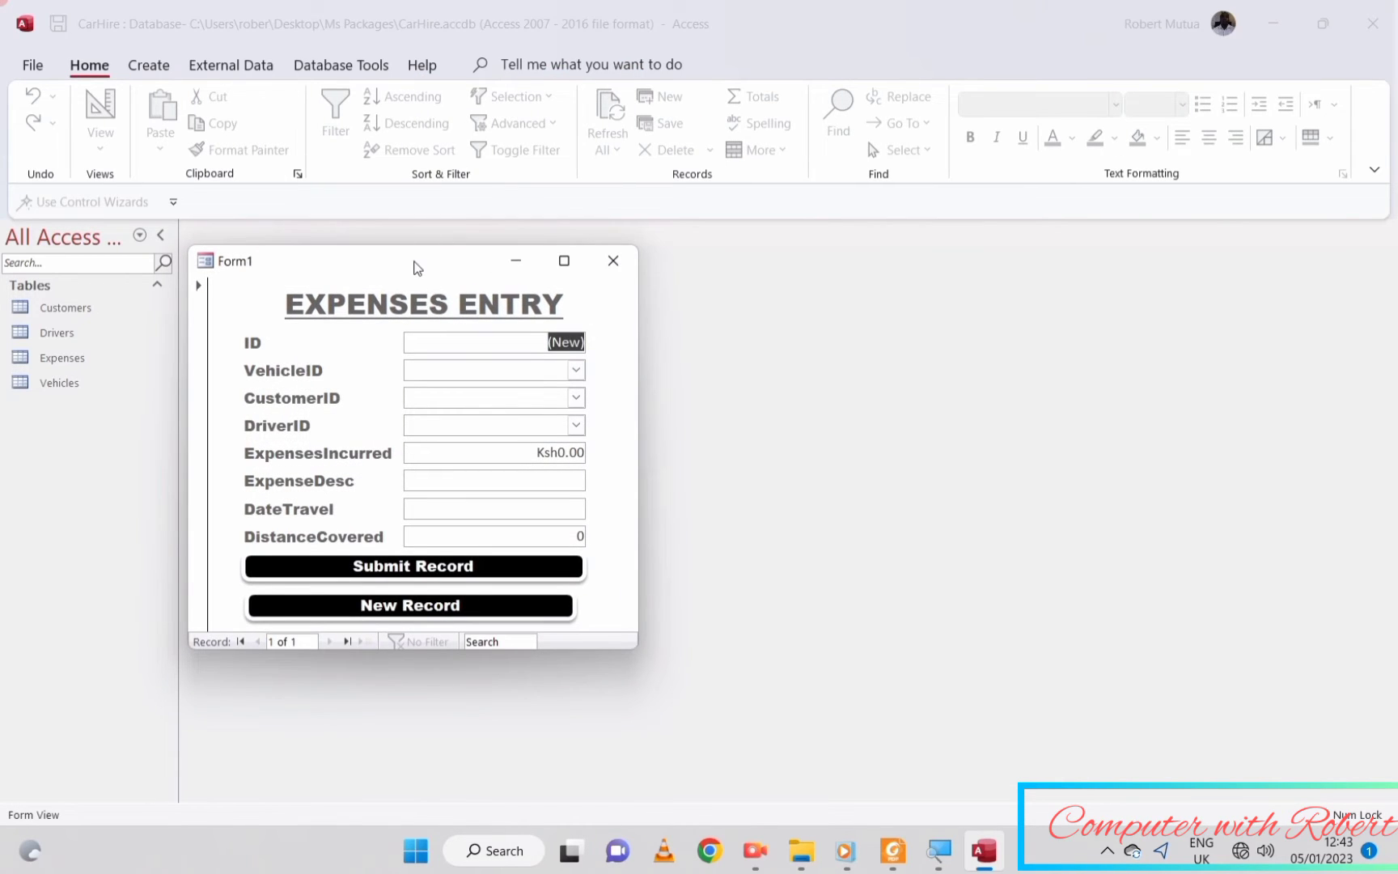
left_click_drag(416, 265, 666, 297)
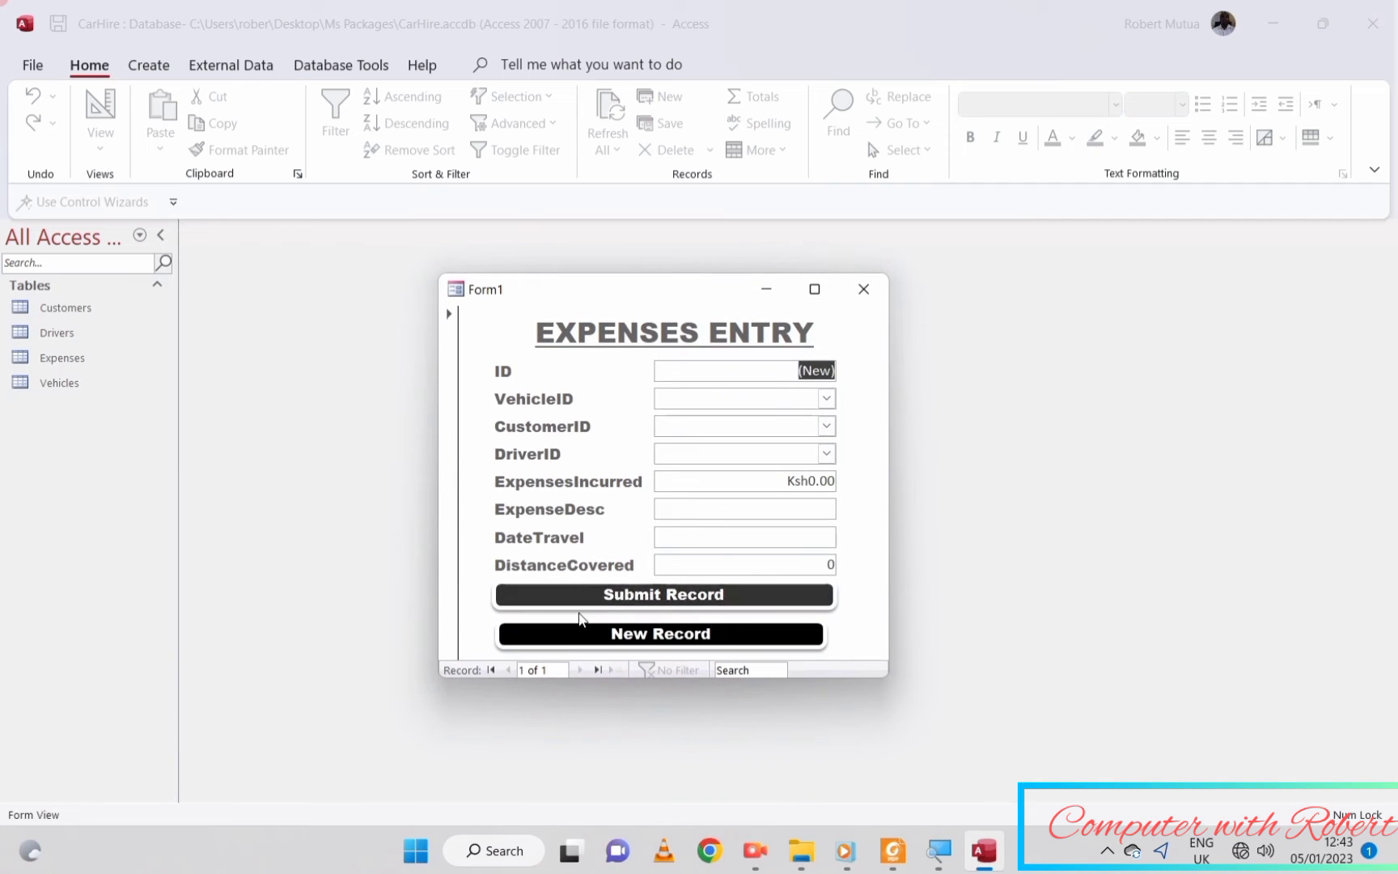
- Return the form to Design View and size the Submit Record and New Record buttons to the narrowest
right_click(597, 294)
left_click(664, 433)
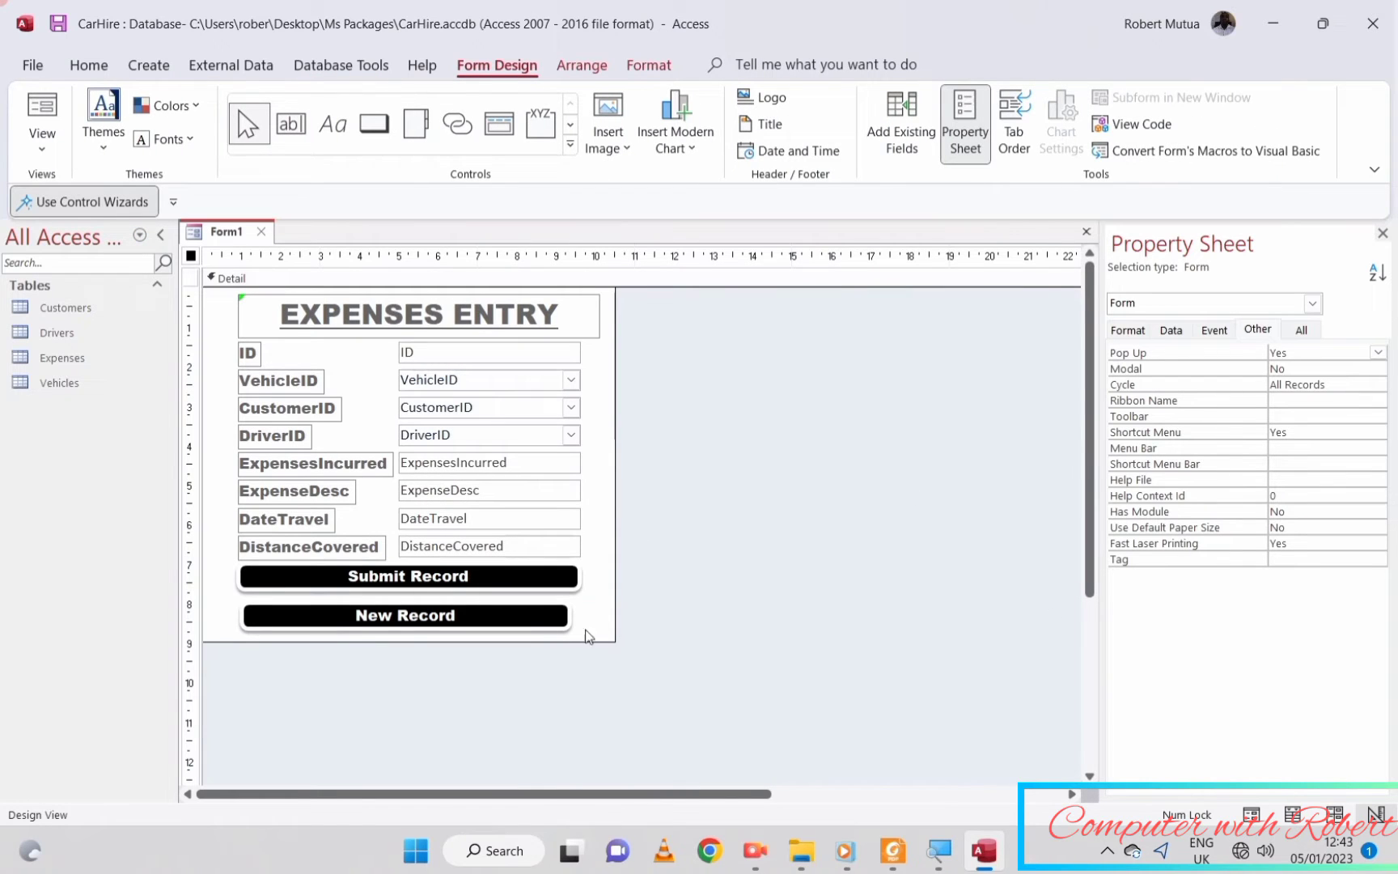
left_click(525, 615)
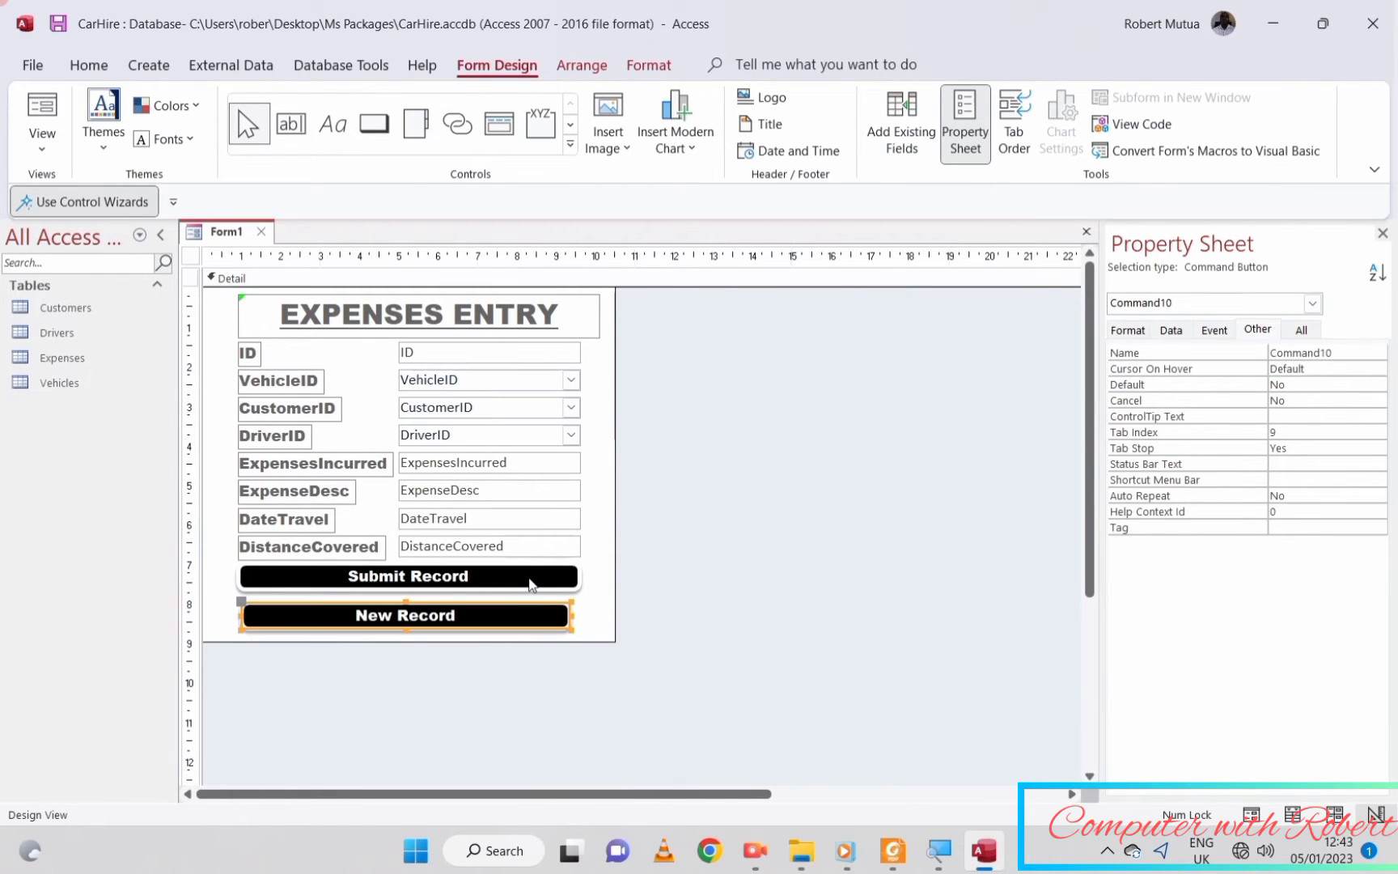
left_click(532, 585, "shift")
right_click(538, 584)
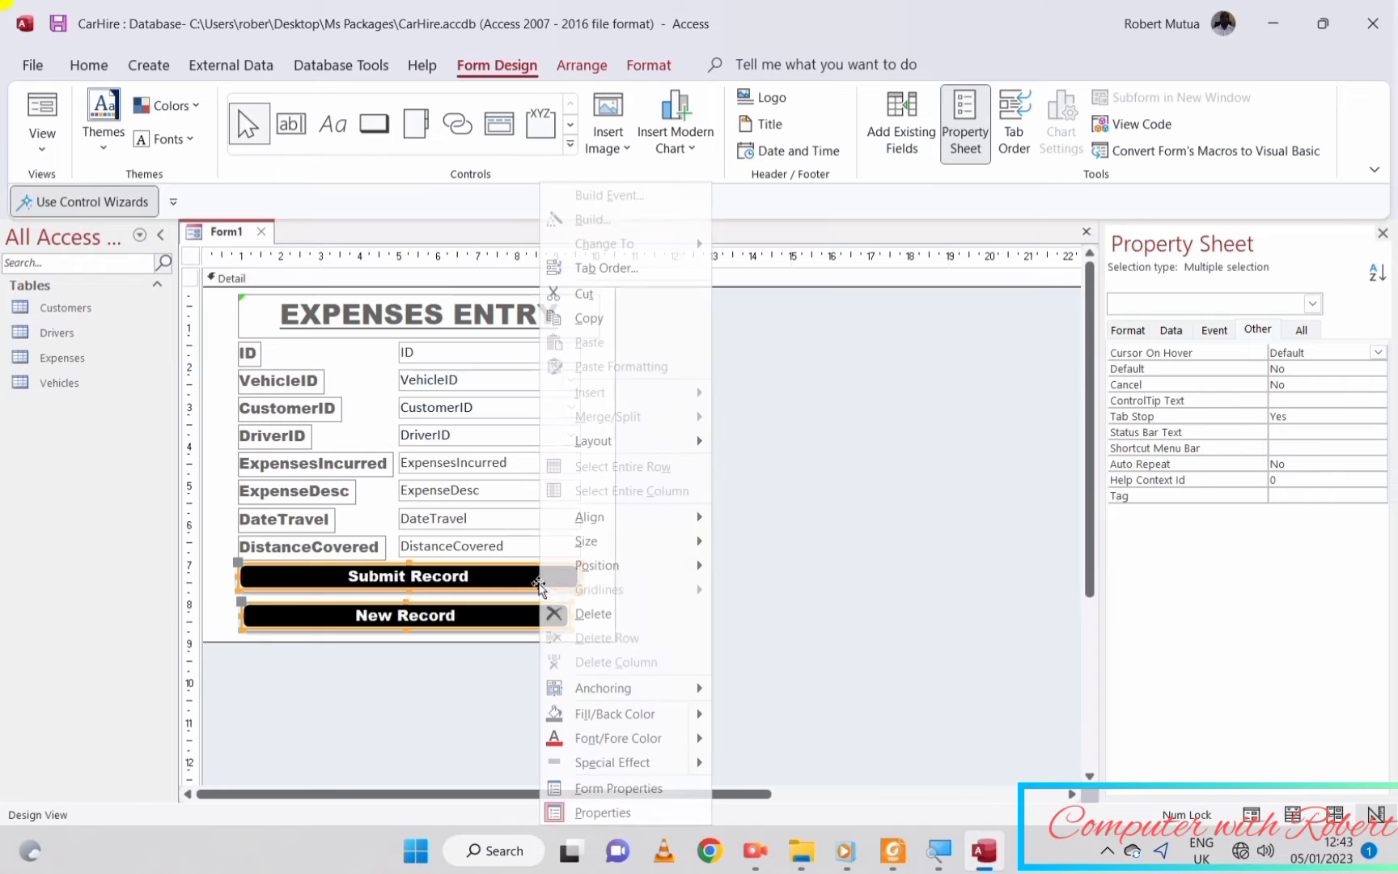
mouse_move(655, 540)
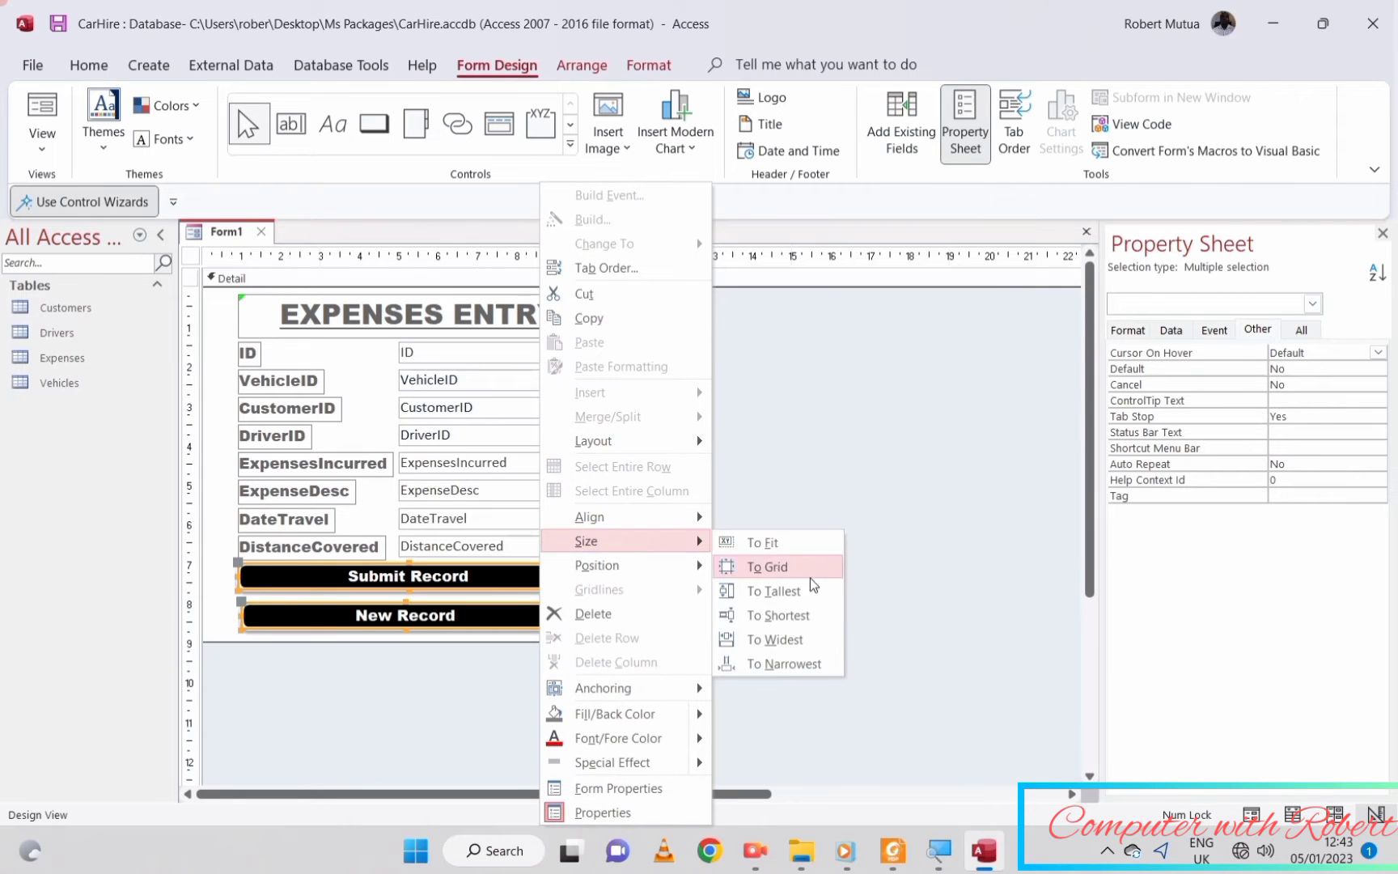
left_click(805, 664)
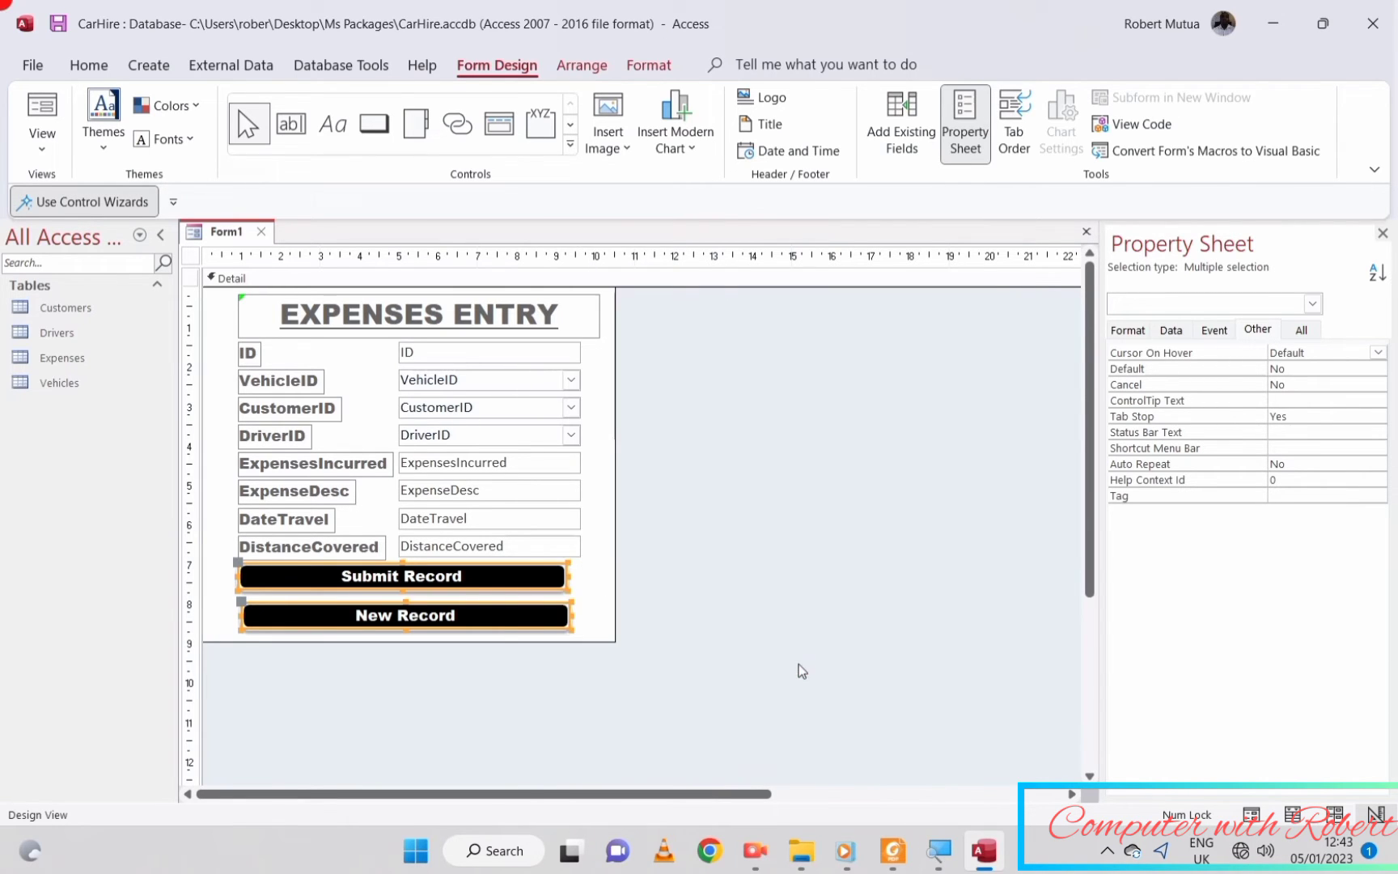
- Align the Submit Record and New Record buttons to the left with each other
right_click(497, 621)
mouse_move(615, 515)
left_click(712, 513)
left_click(664, 597)
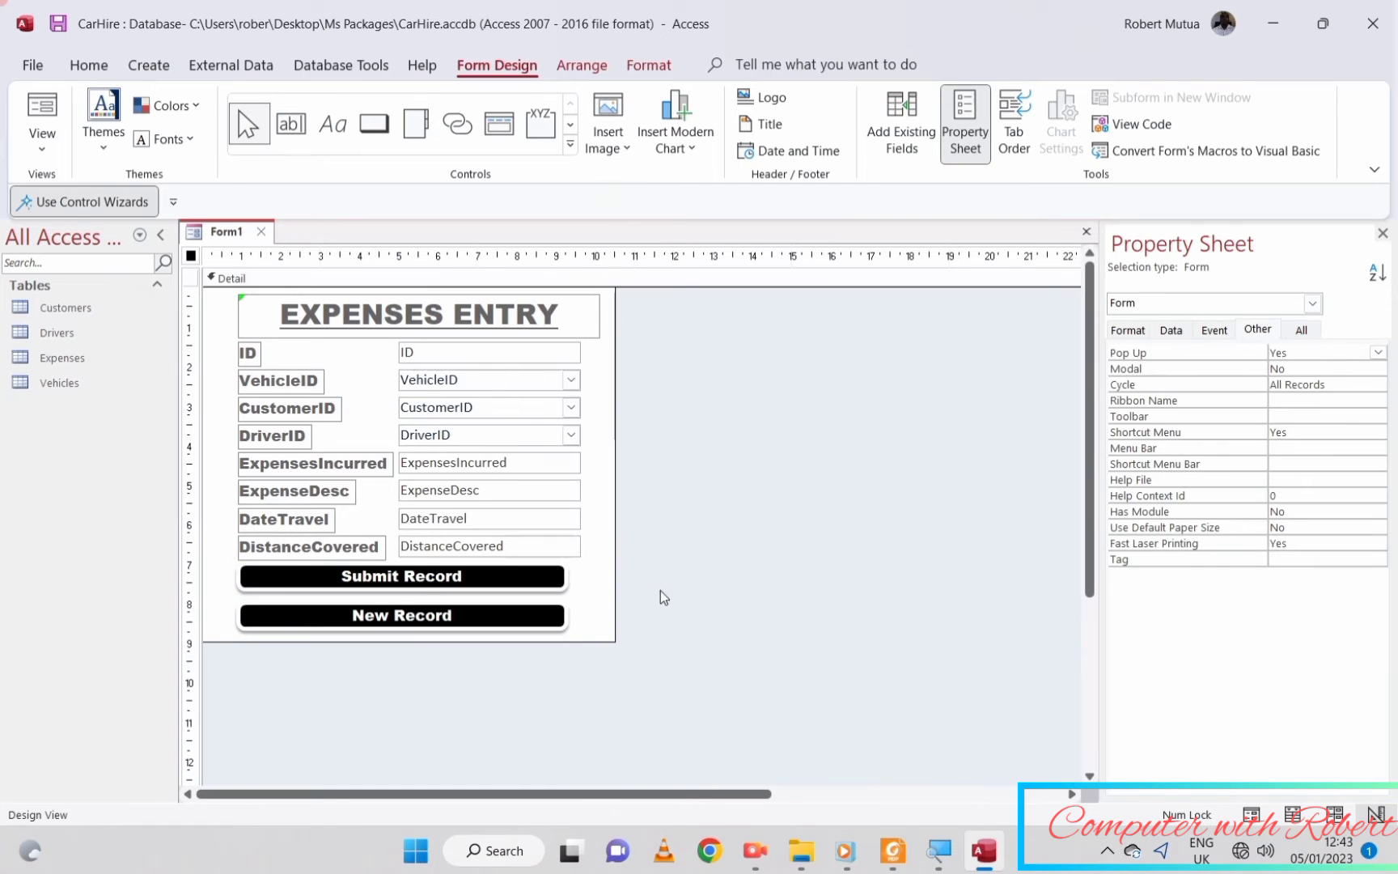
- Check the required title in the KCSE 2022 P2 paper and change the form title to EXPENSE ENTRY
left_click(894, 850)
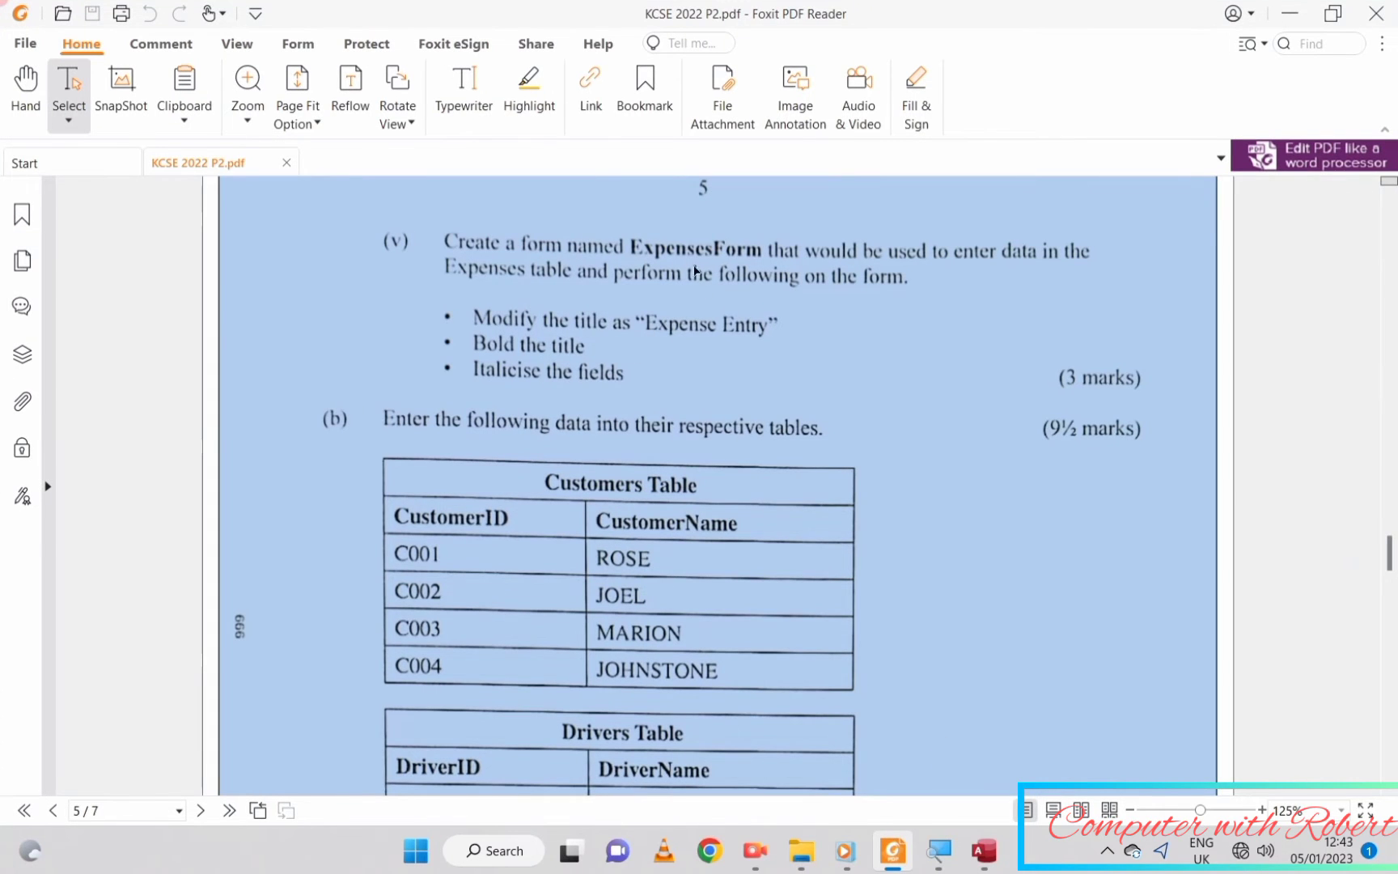
left_click(981, 859)
left_click(441, 315)
left_click(441, 316)
key("BackSpace")
- Save the form as ExpensesForm and preview it in Form View
key("ctrl+s")
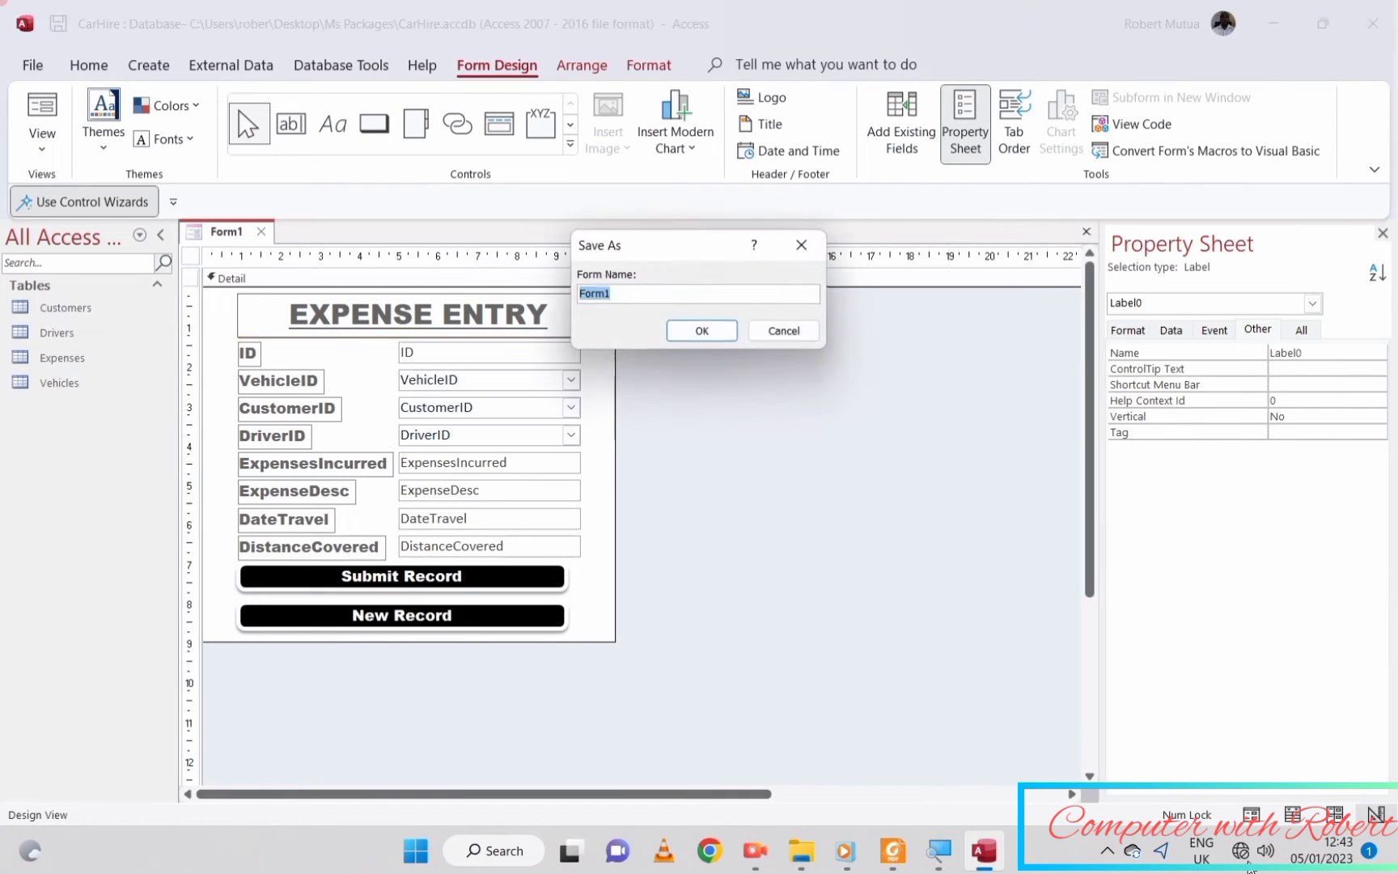
type("Expenses")
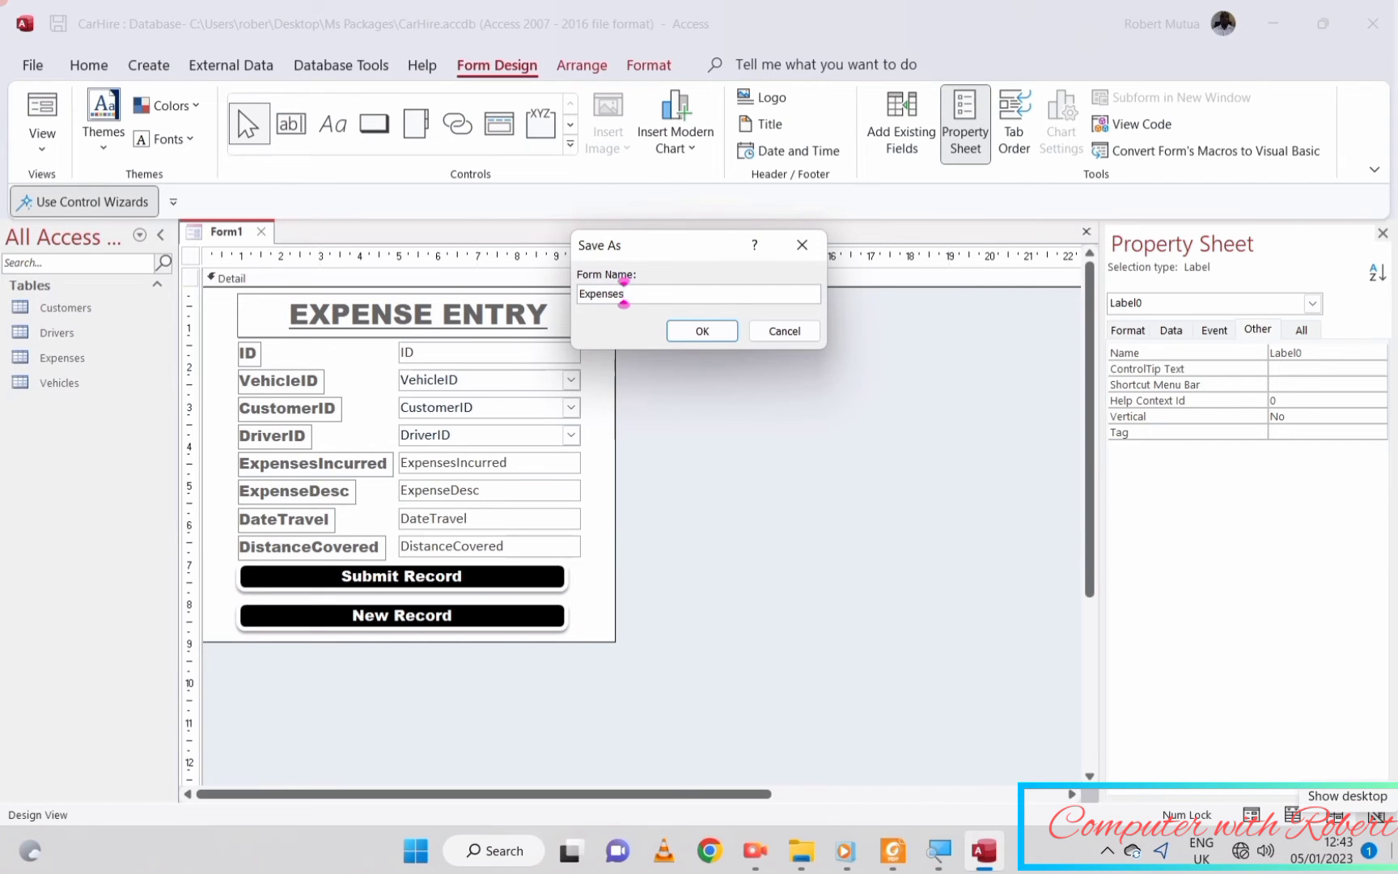
type("Form")
key("Return")
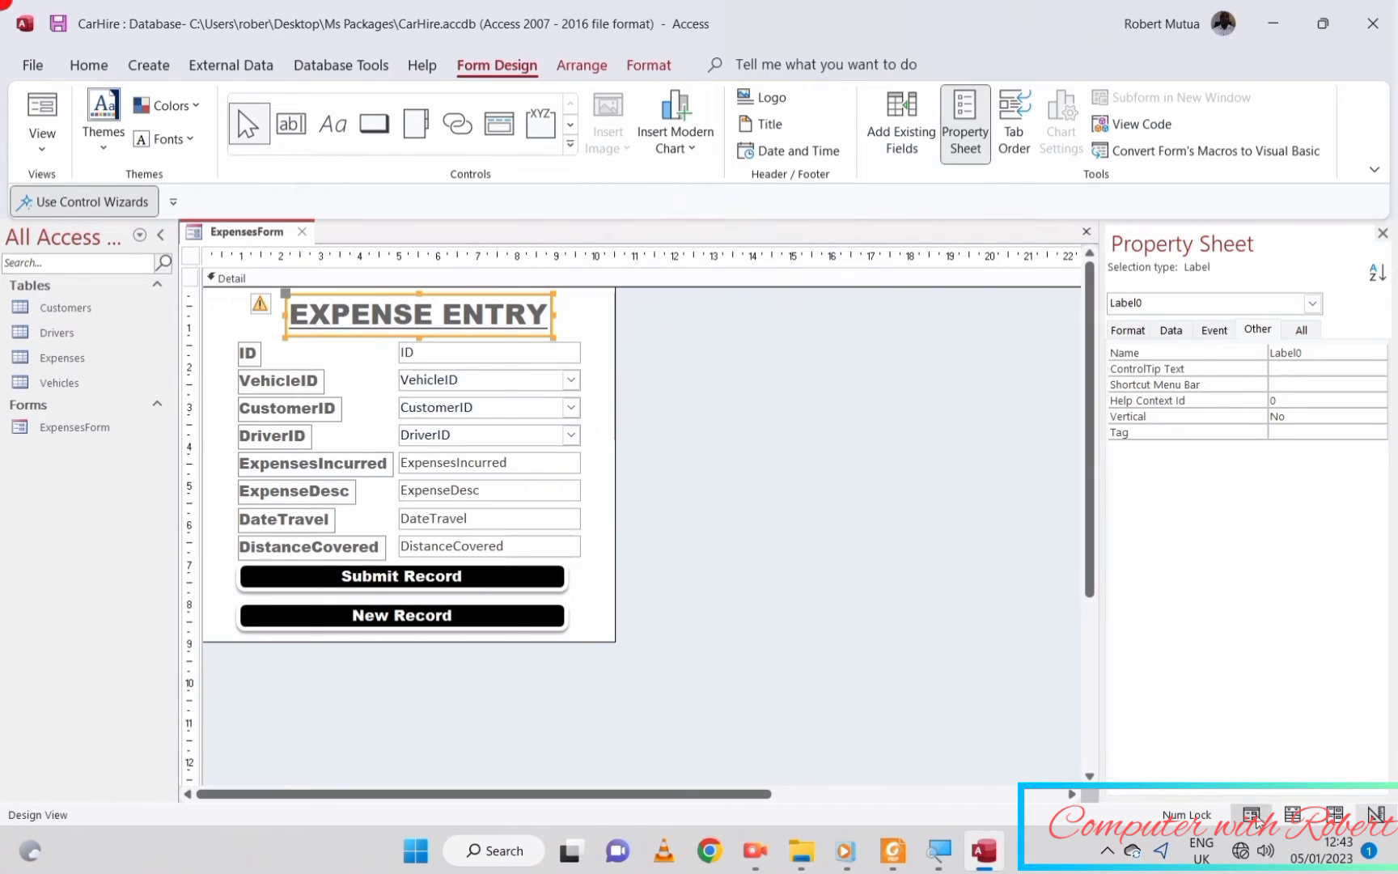
left_click(1252, 814)
left_click_drag(317, 282, 487, 241)
- Italicise all the field labels from ID to DistanceCovered as the exam paper requires, preview the form and close it
left_click(894, 850)
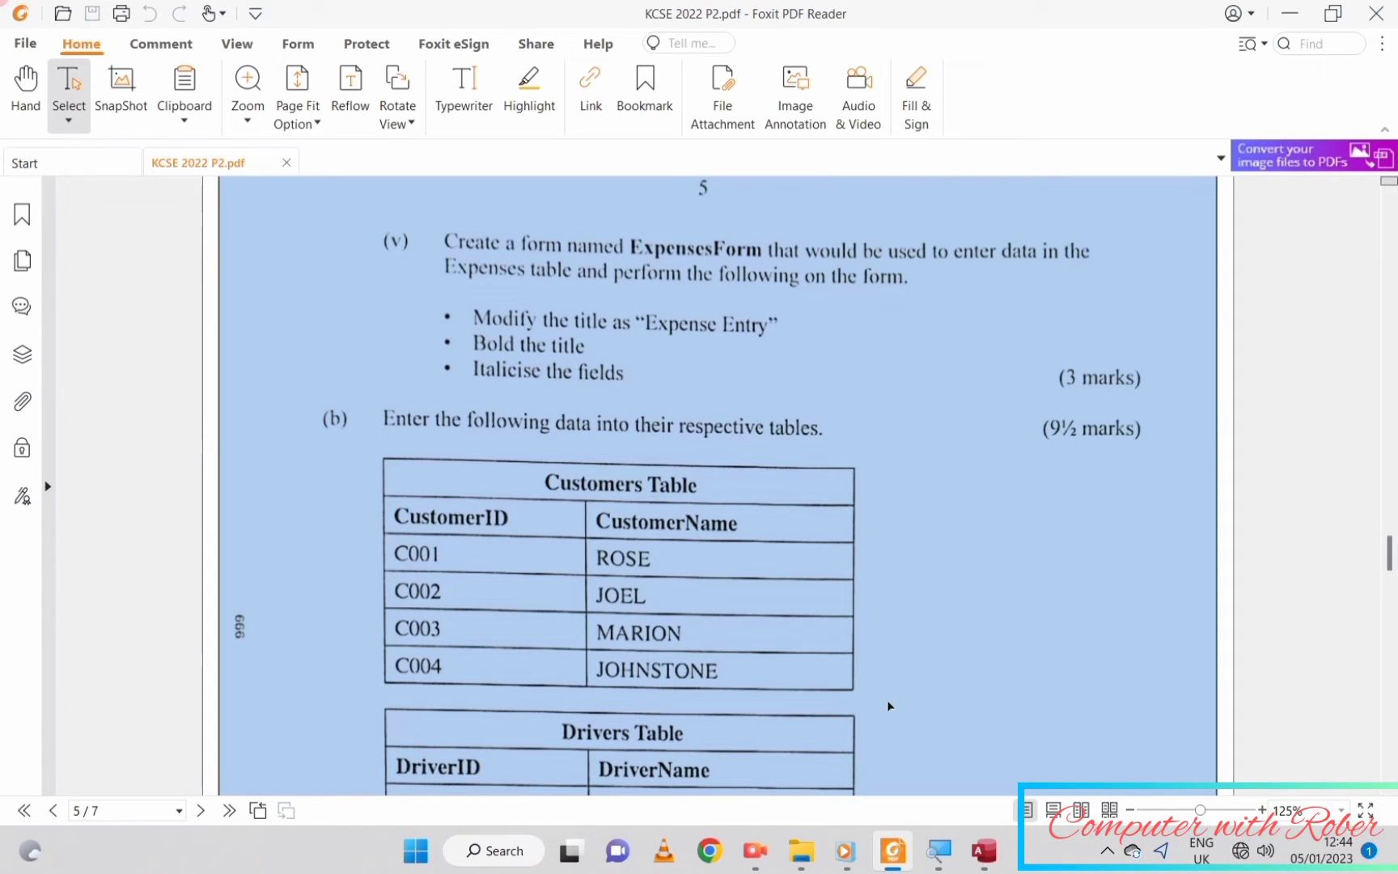
left_click(986, 853)
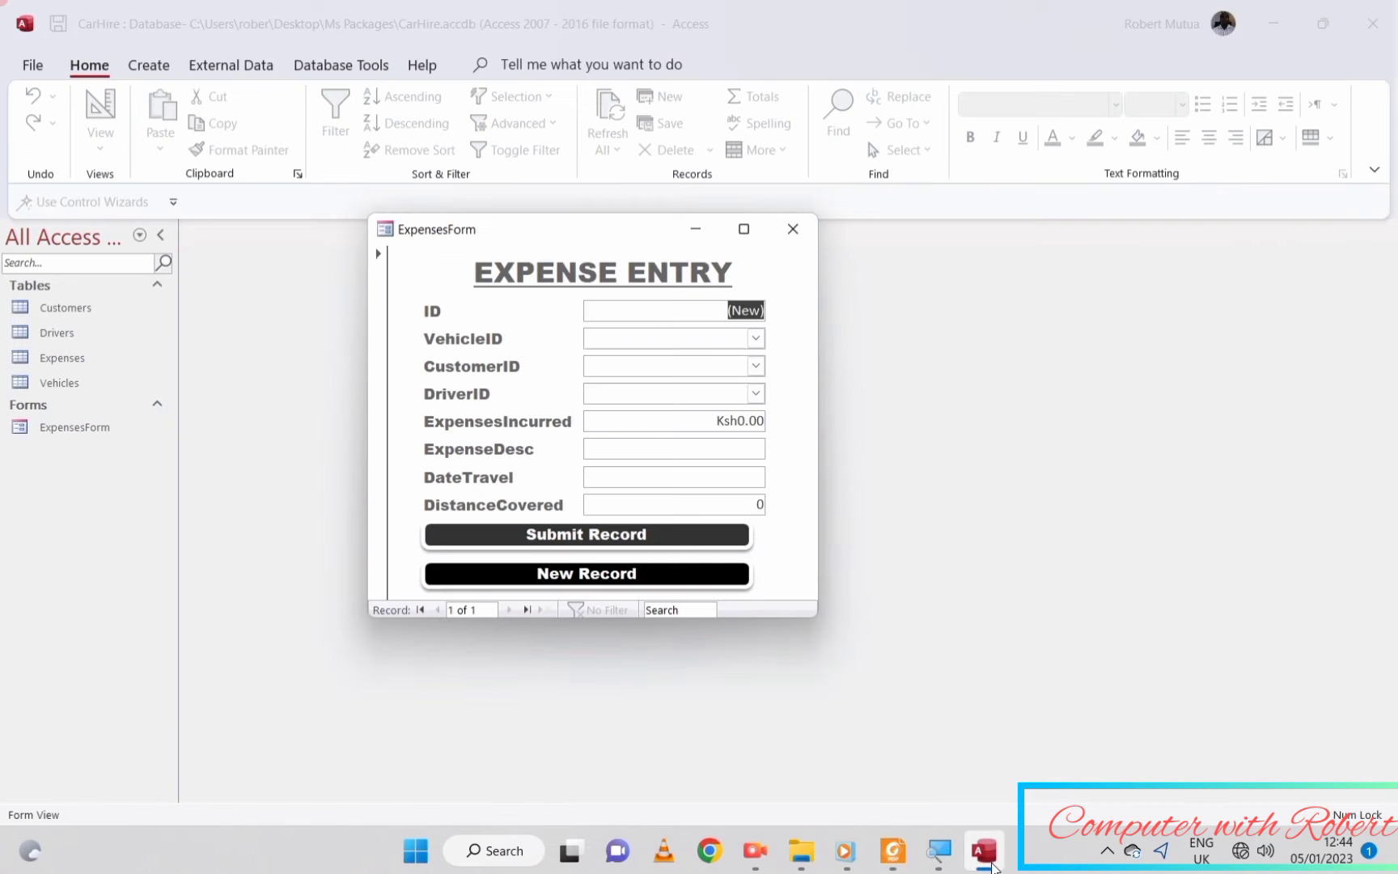
right_click(452, 296)
left_click(525, 361)
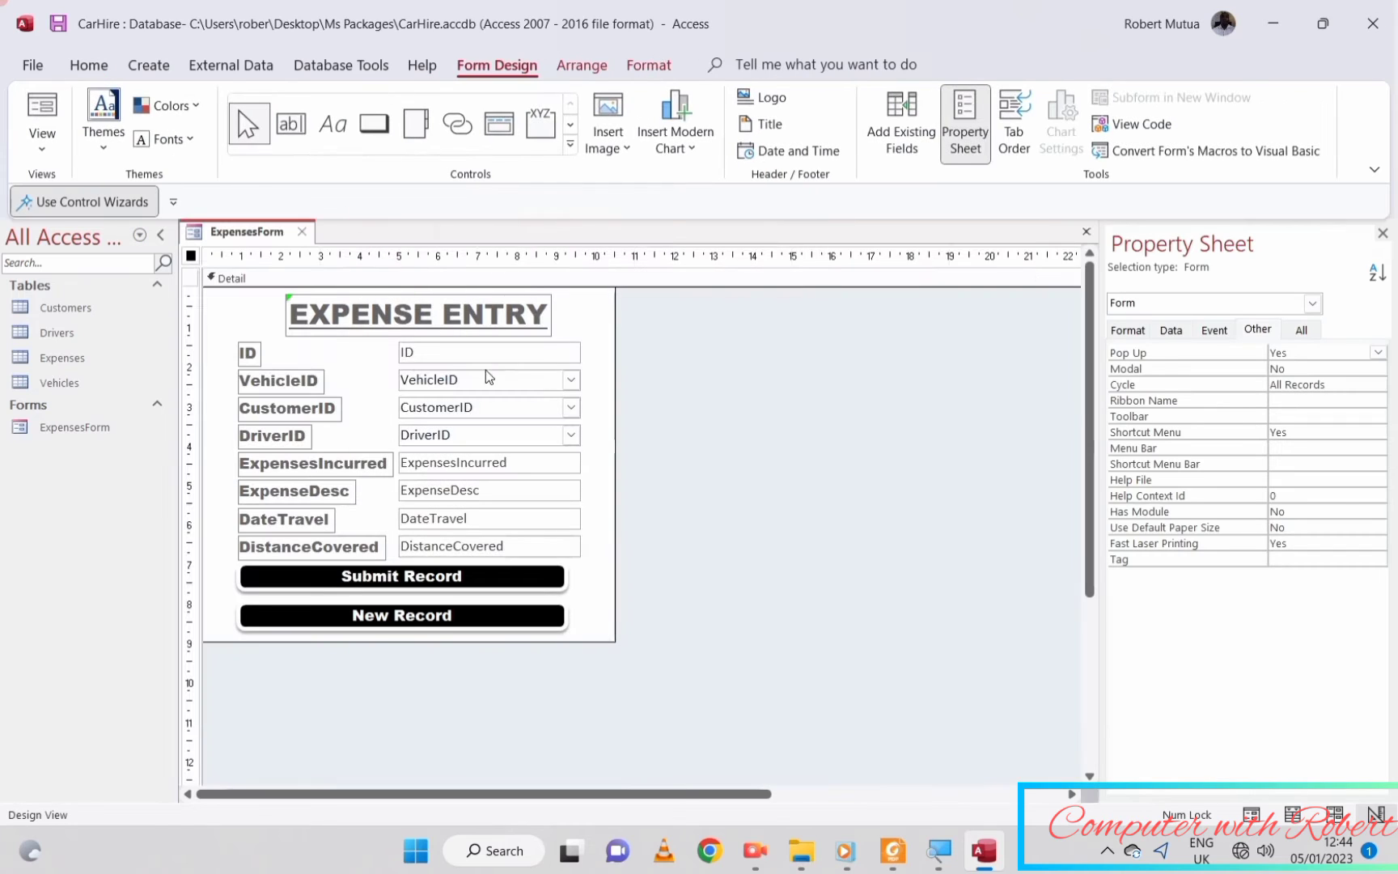
left_click_drag(216, 344, 391, 558)
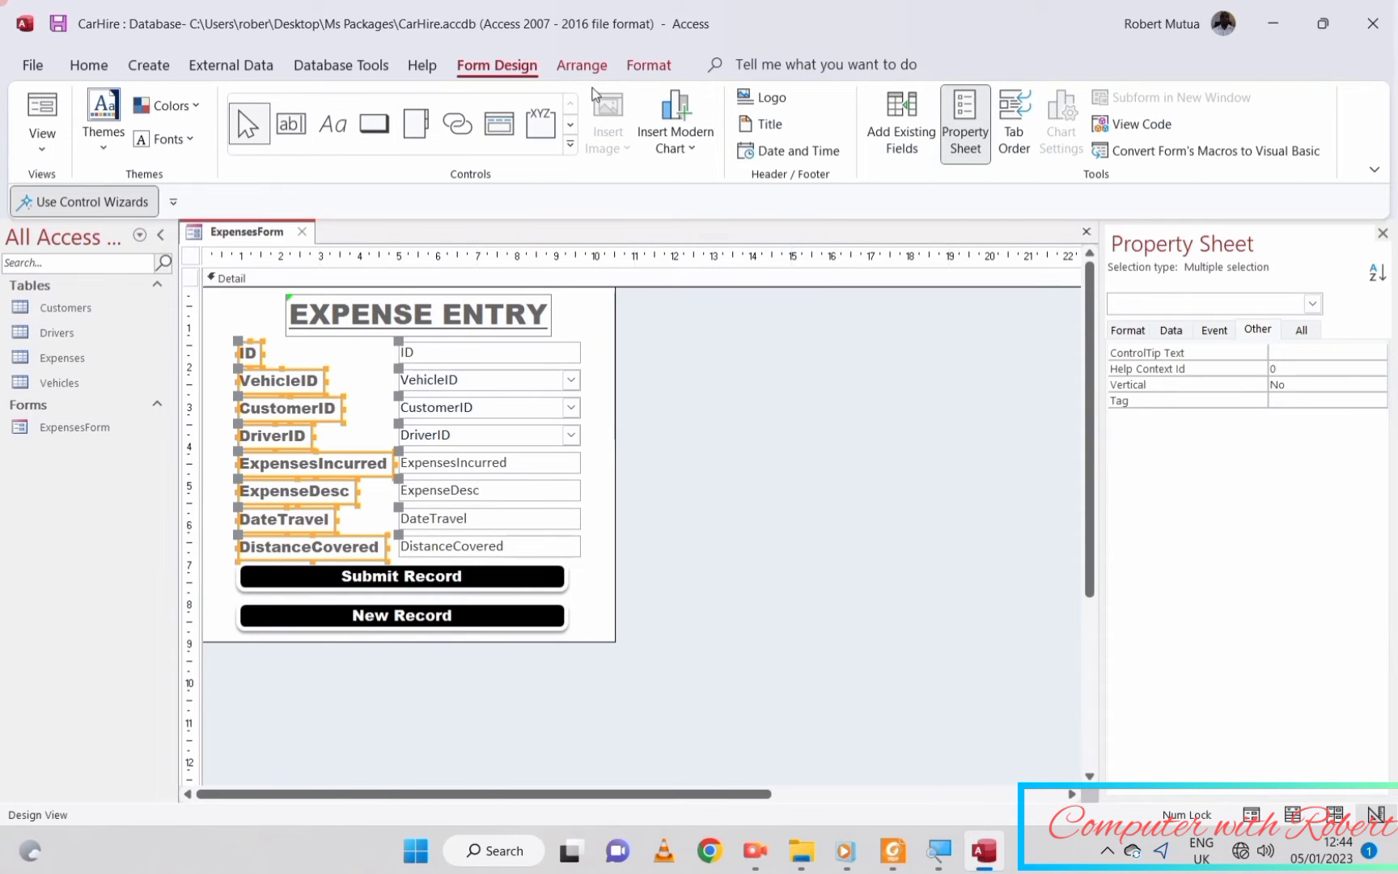
left_click(648, 77)
left_click(211, 138)
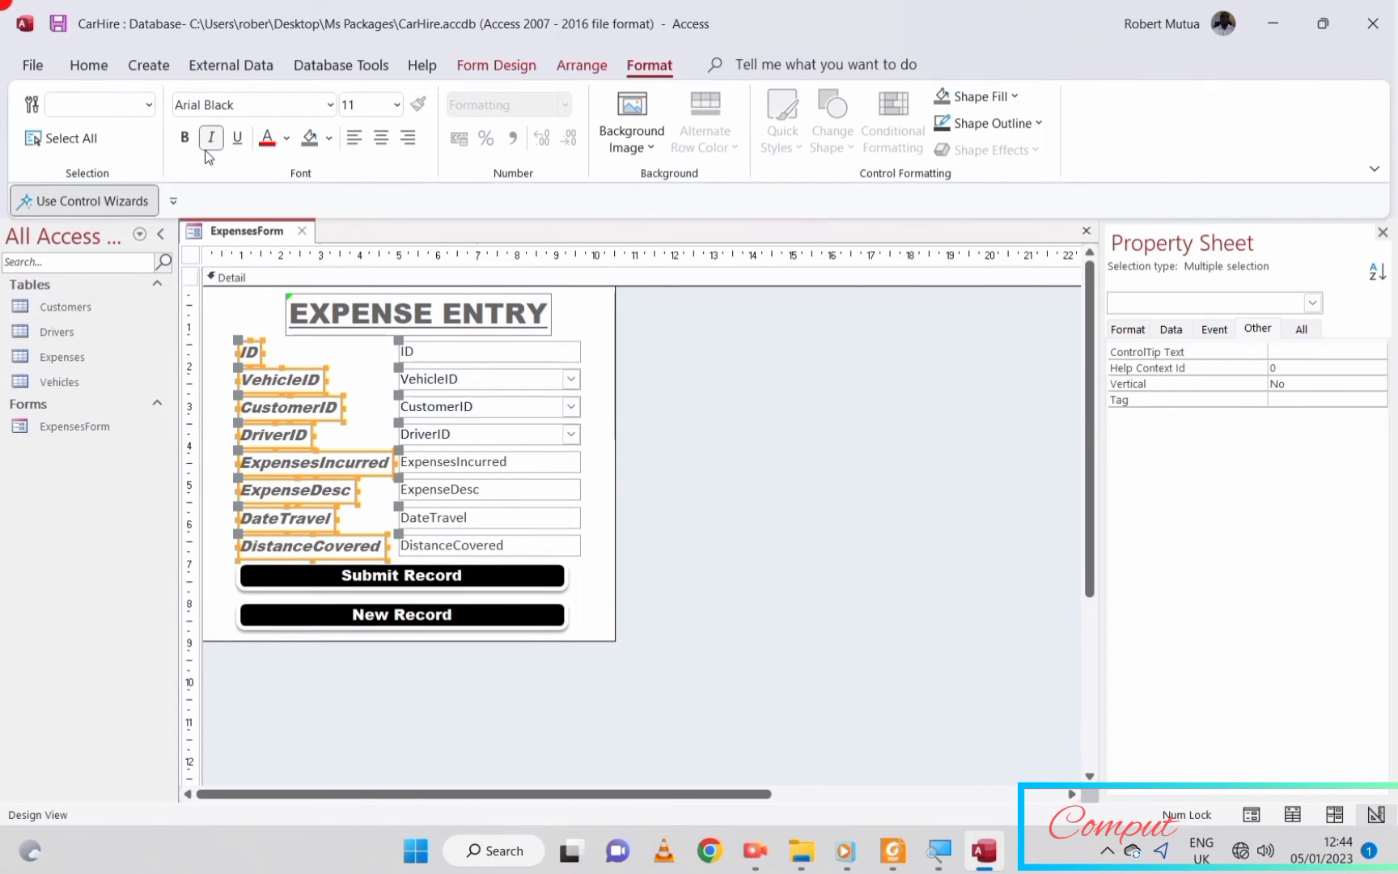
left_click(786, 543)
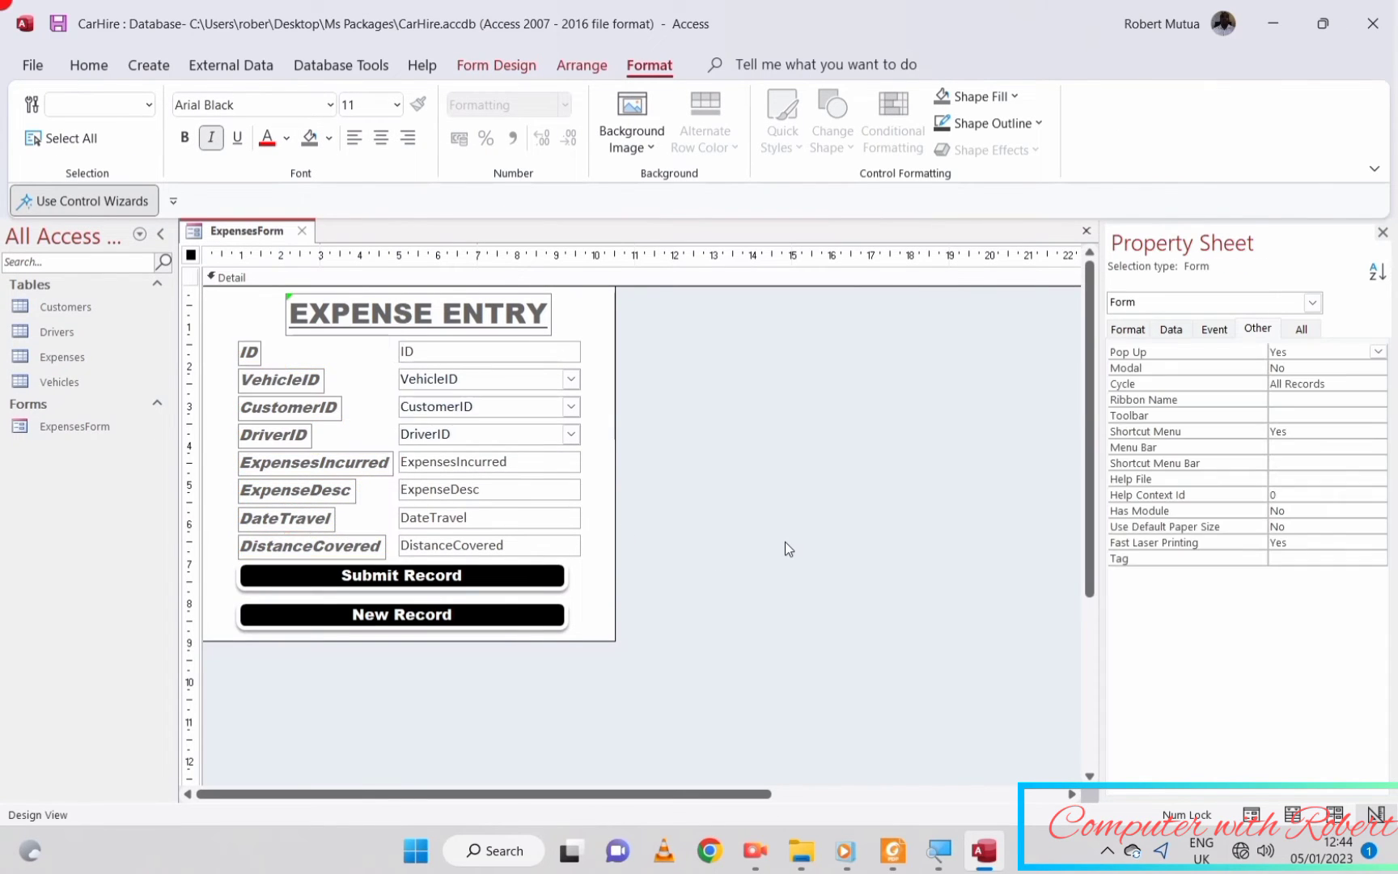
left_click(1252, 815)
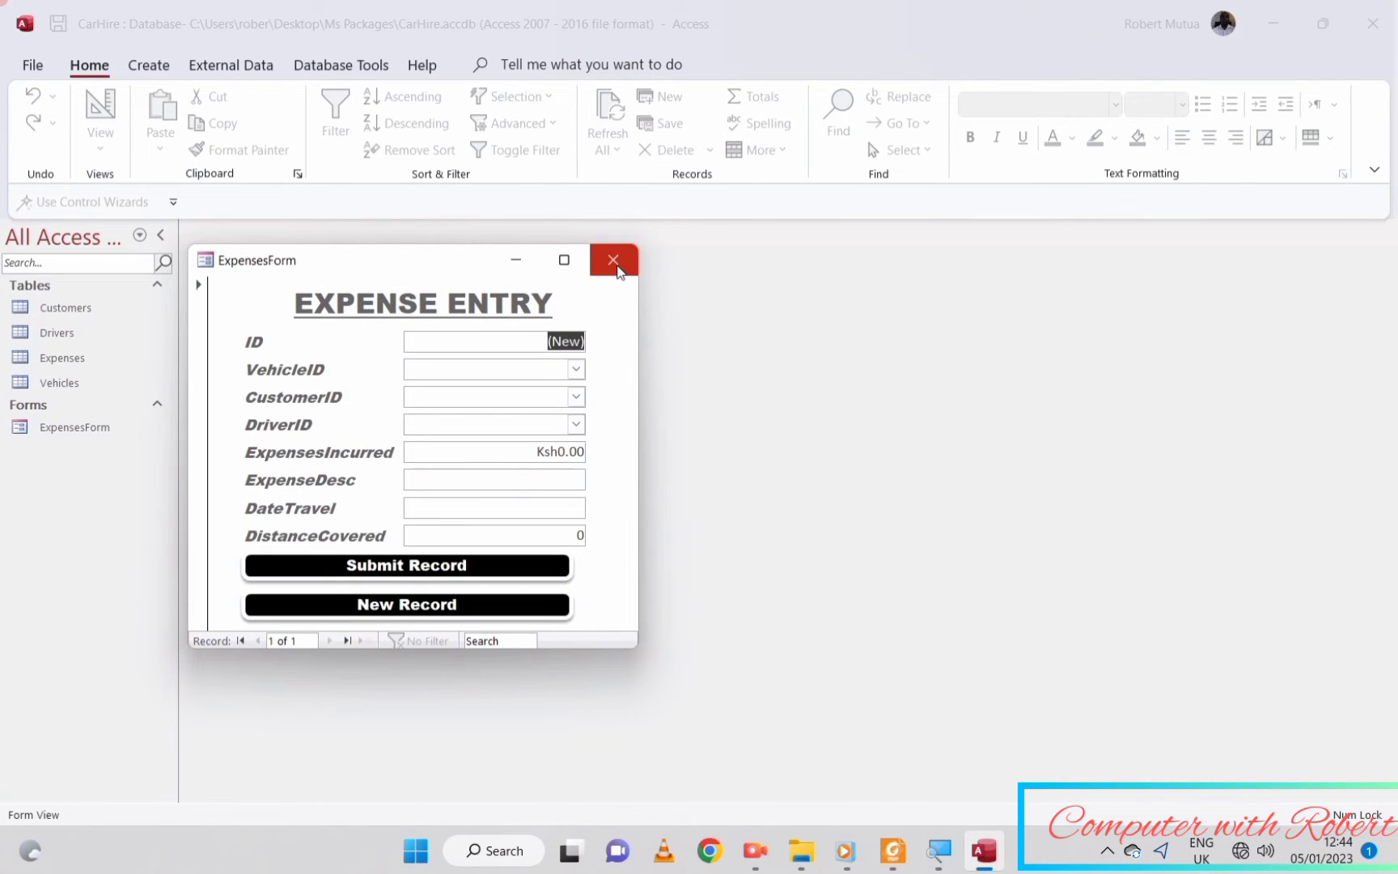
left_click(614, 261)
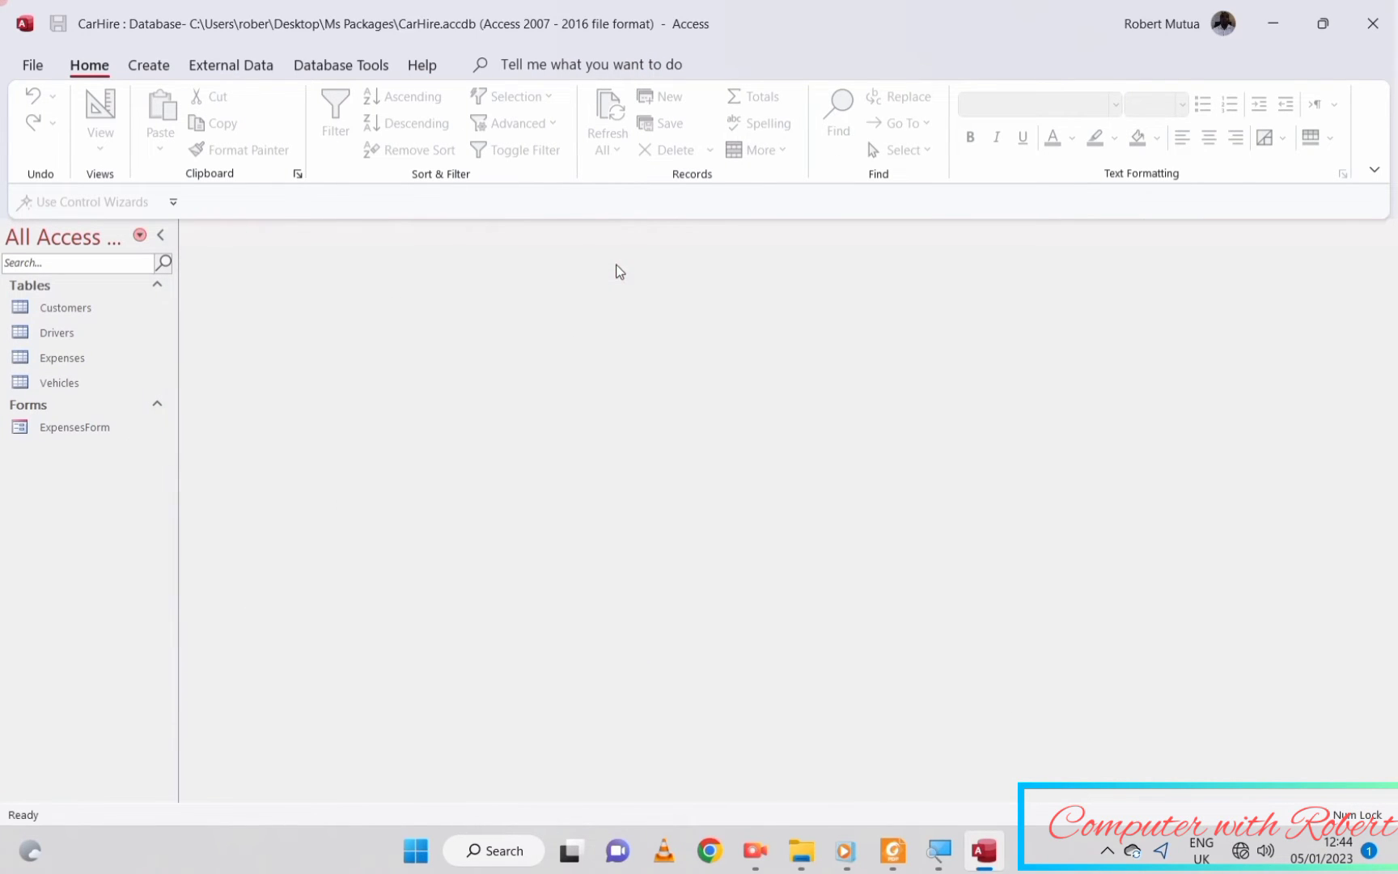
- Read the Customers data in the exam paper and enter its first record, C001 with the customer's name, in the Customers table
left_click(895, 848)
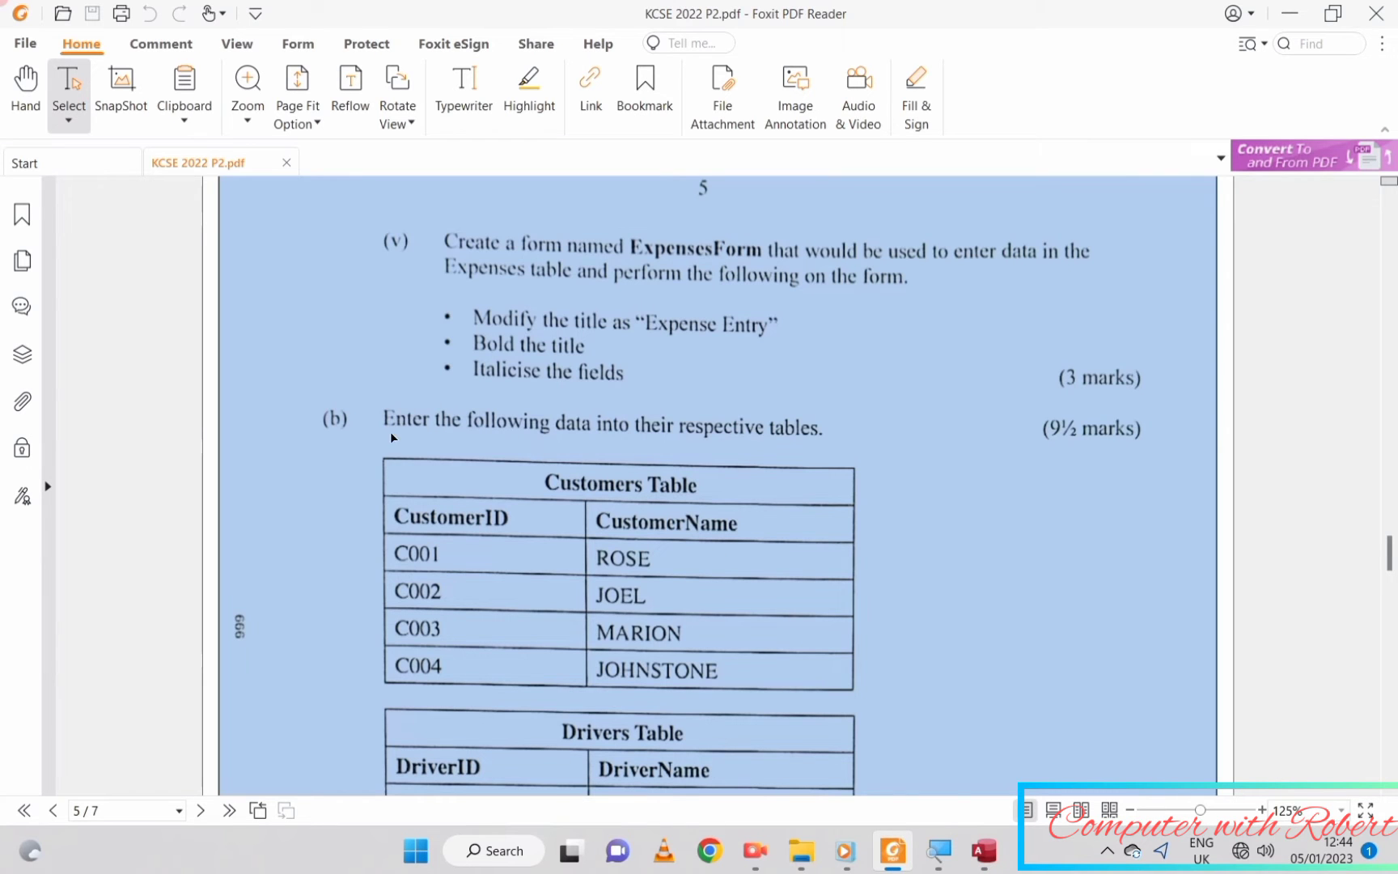
scroll(743, 444, "down", 3)
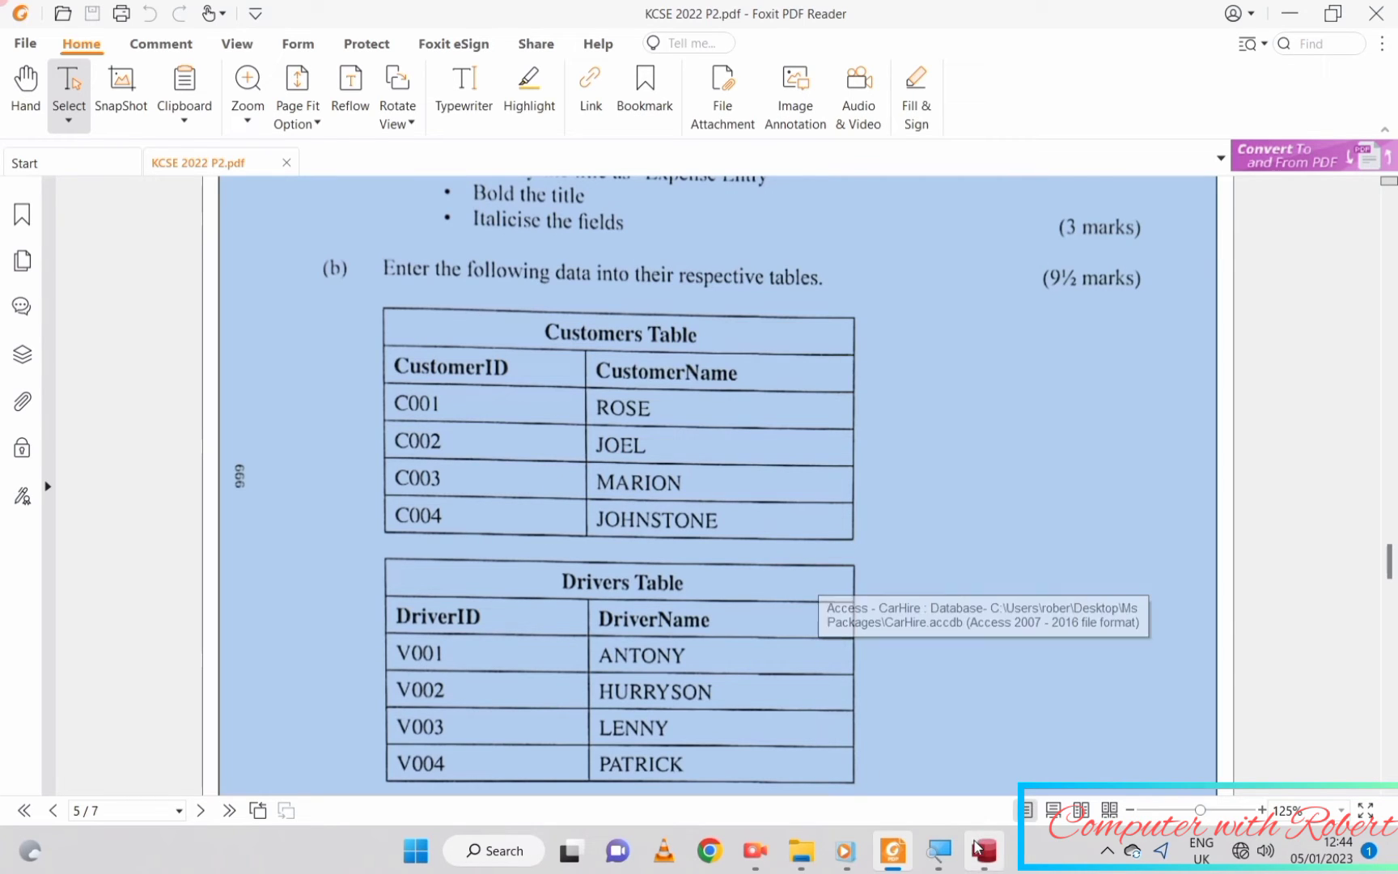
left_click(979, 848)
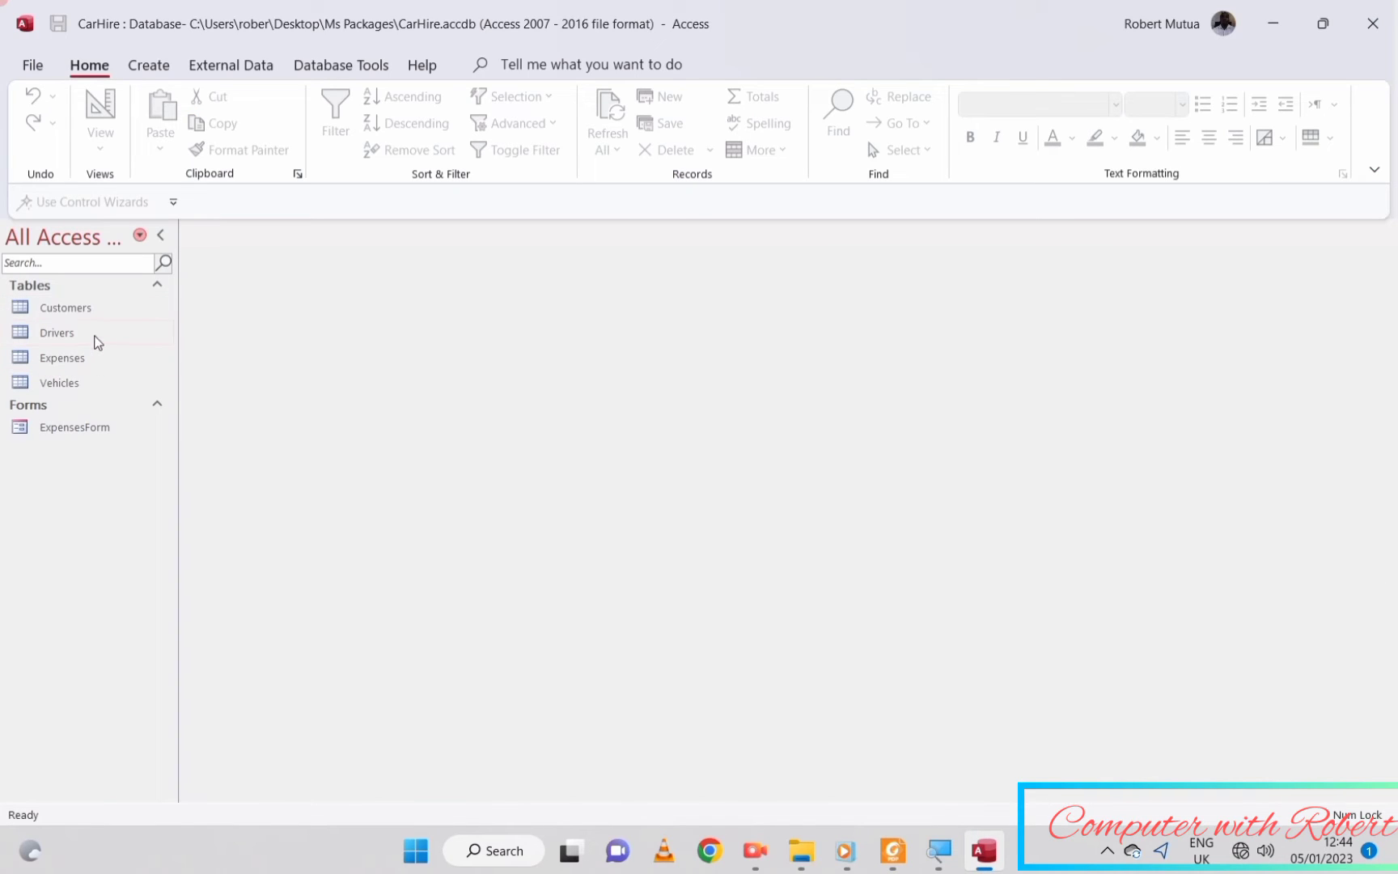
double_click(97, 321)
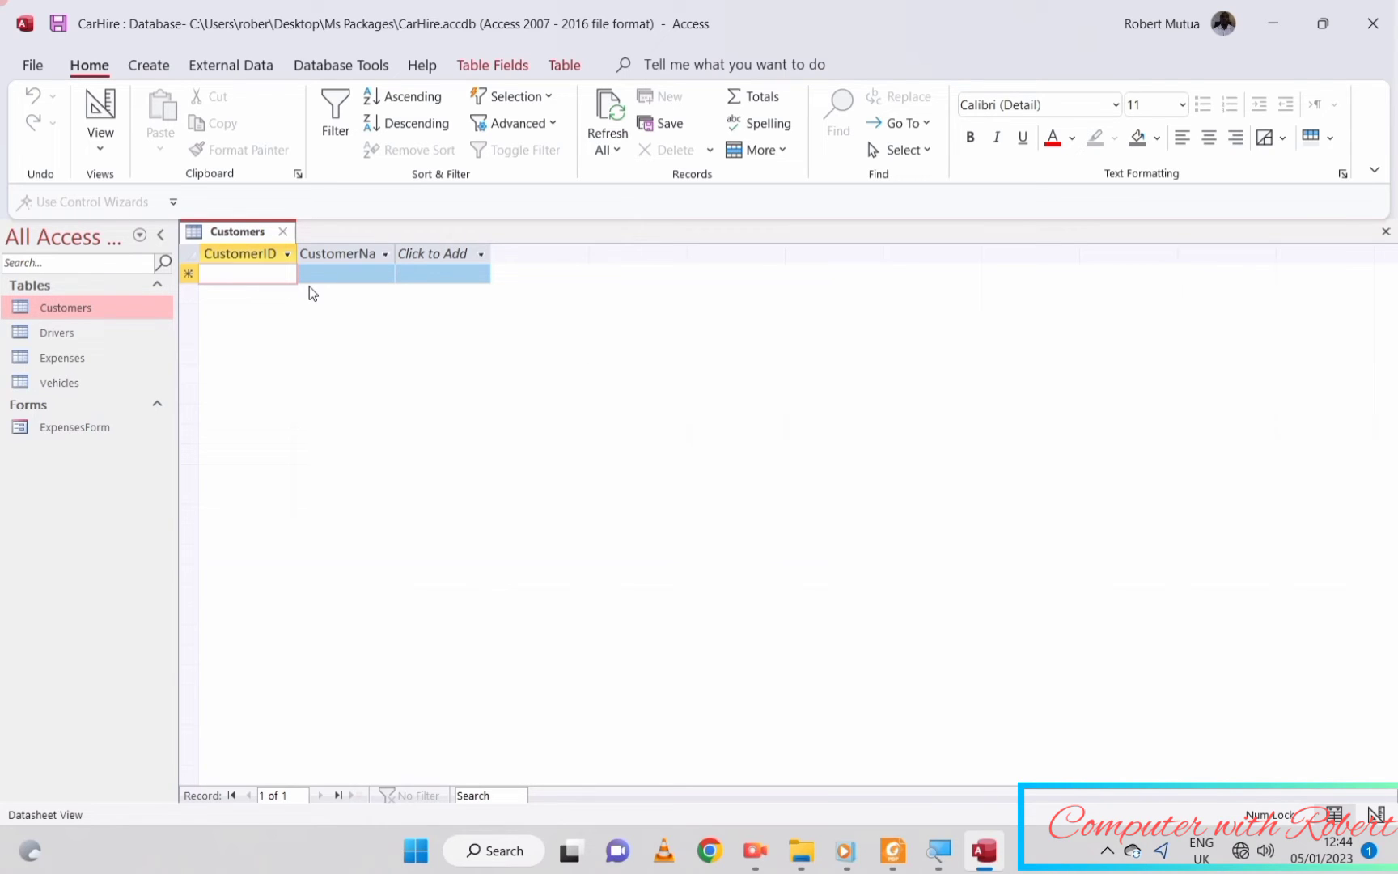
key("Caps_Lock")
type("C001")
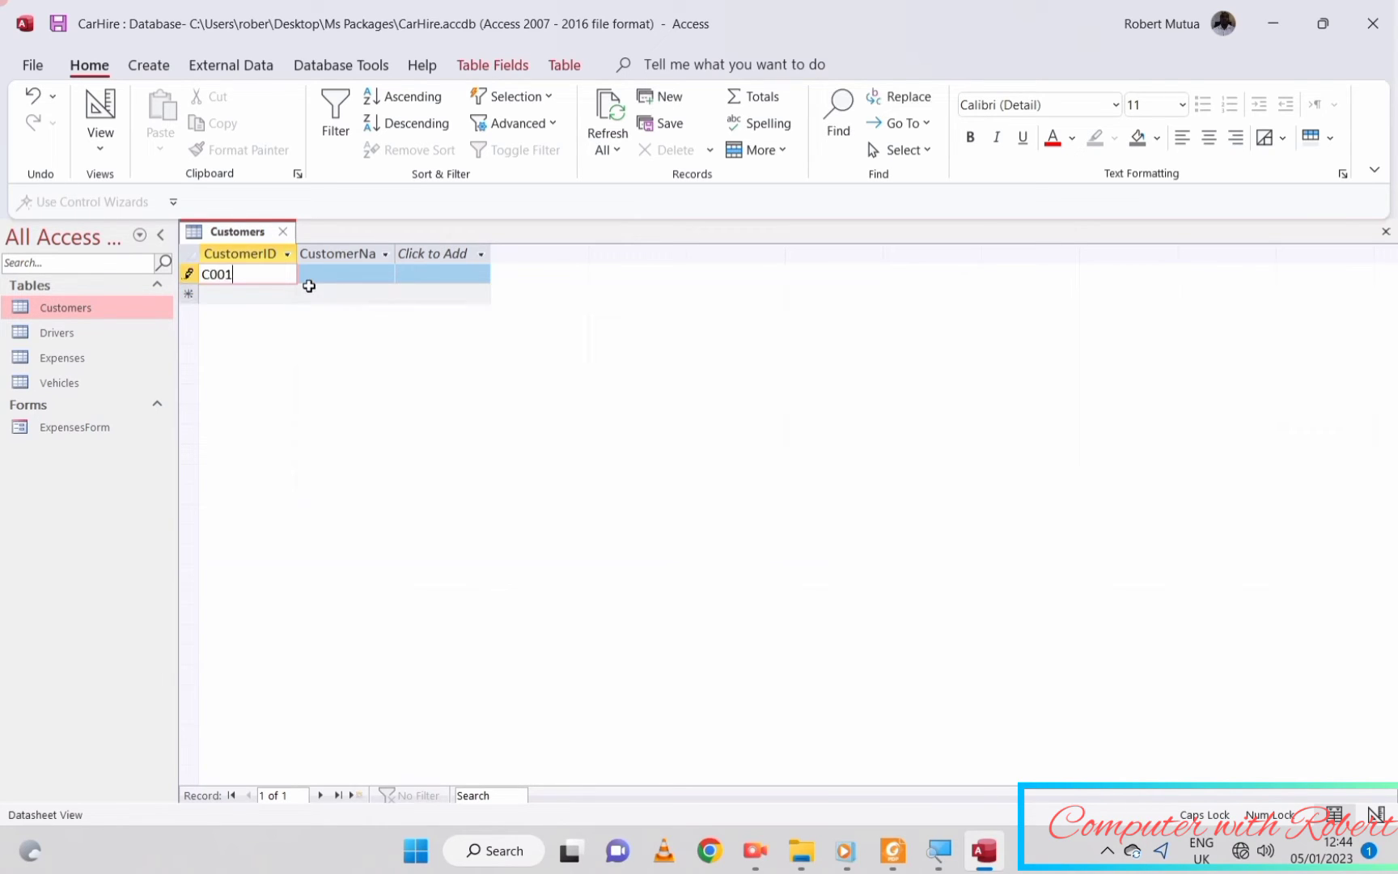
key("Tab")
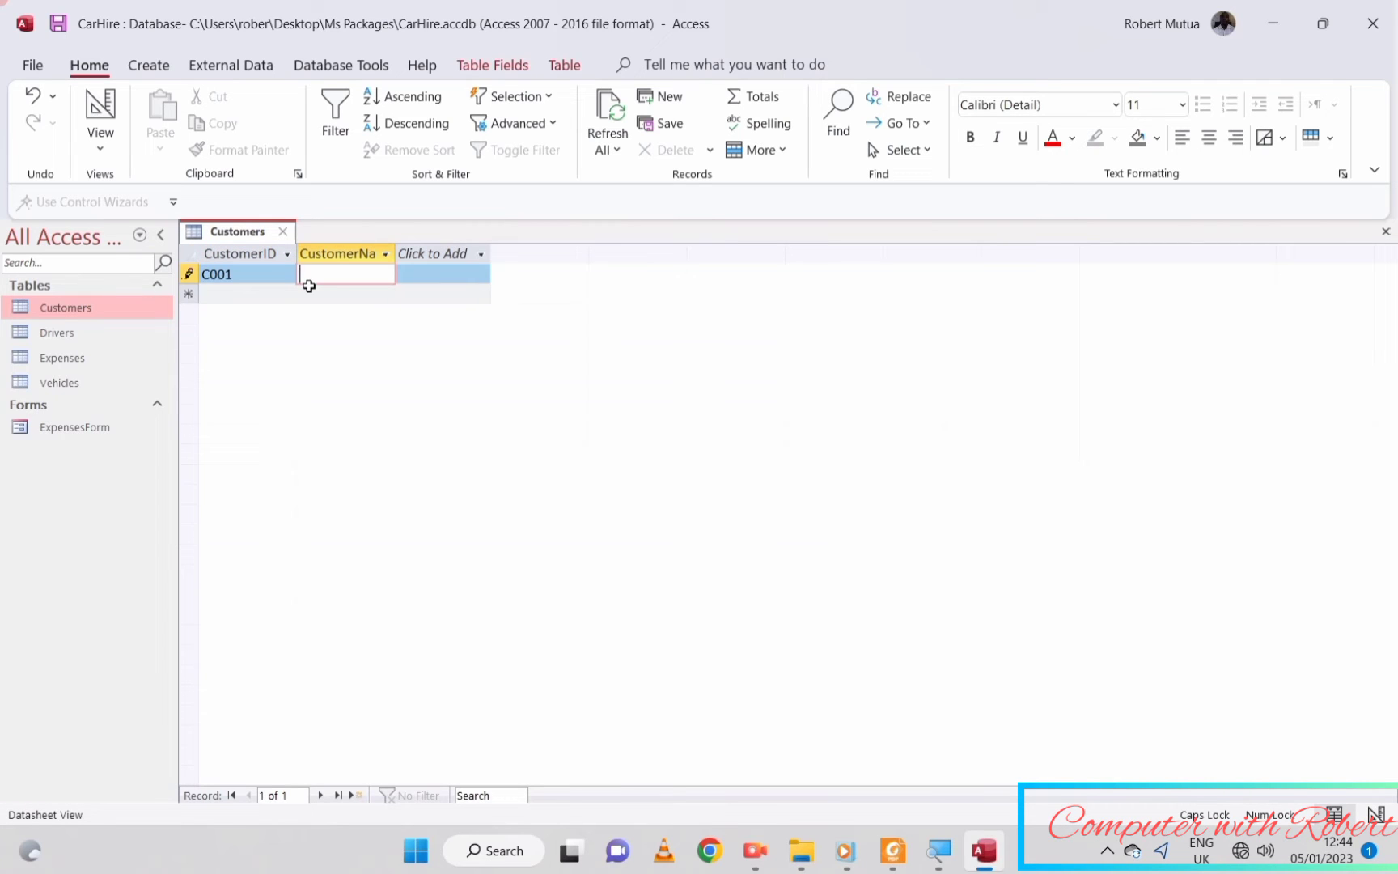
type("ROSE")
key("Tab")
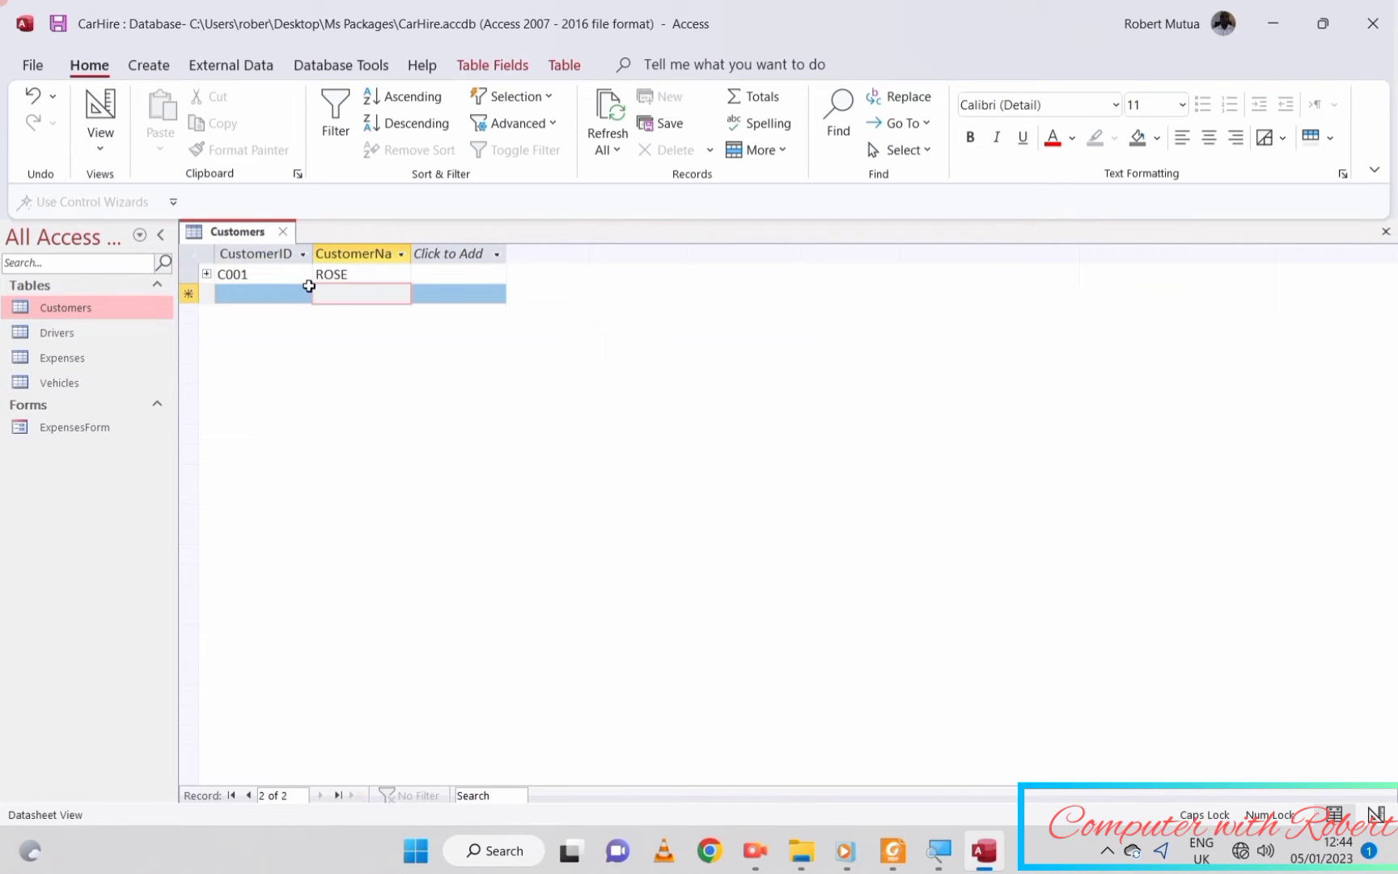
- Add the second and third customer records to the Customers table, entering each customer's ID and name
type("C002")
key("Tab")
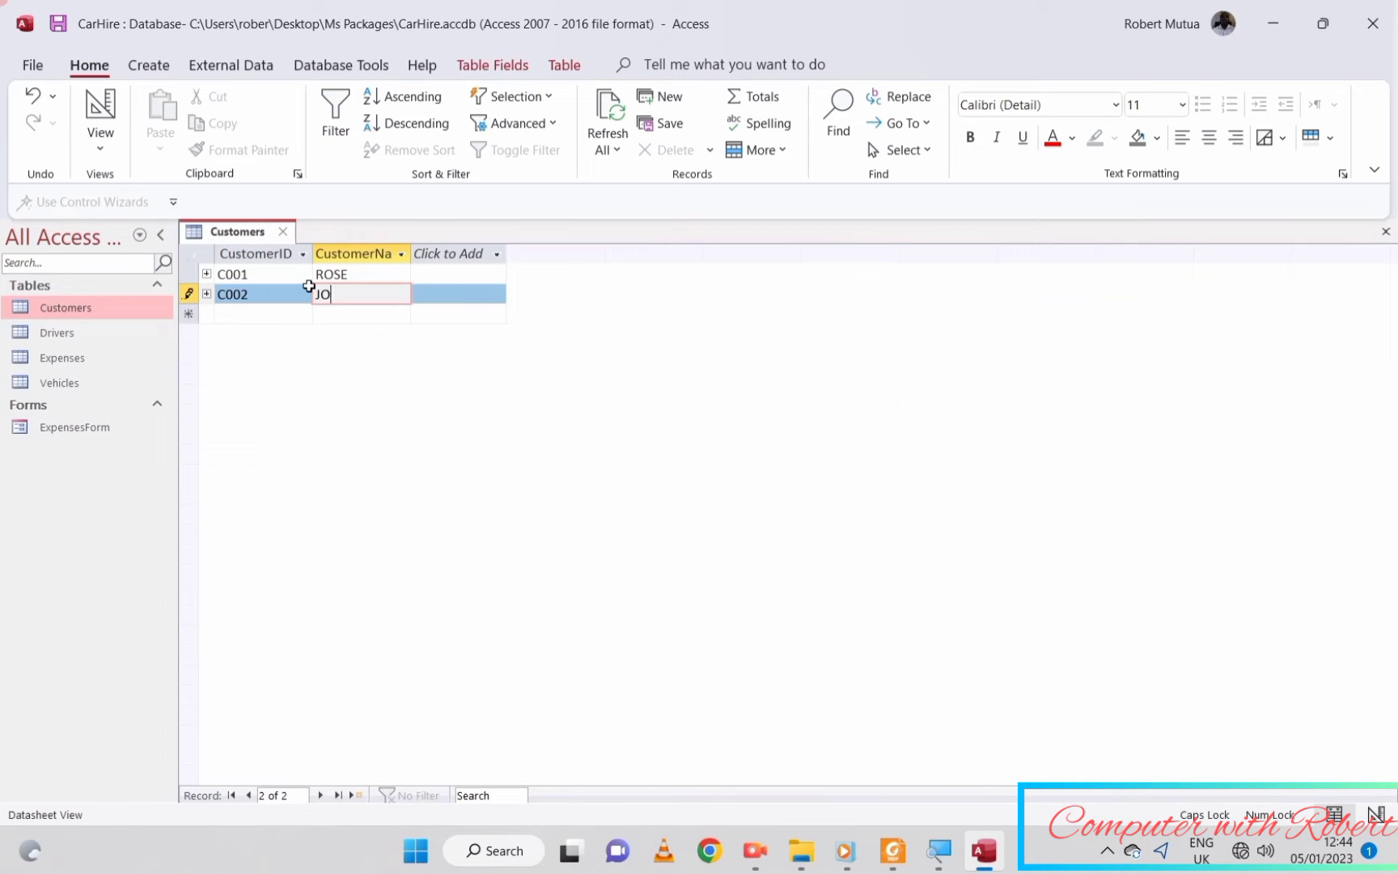
key("Tab")
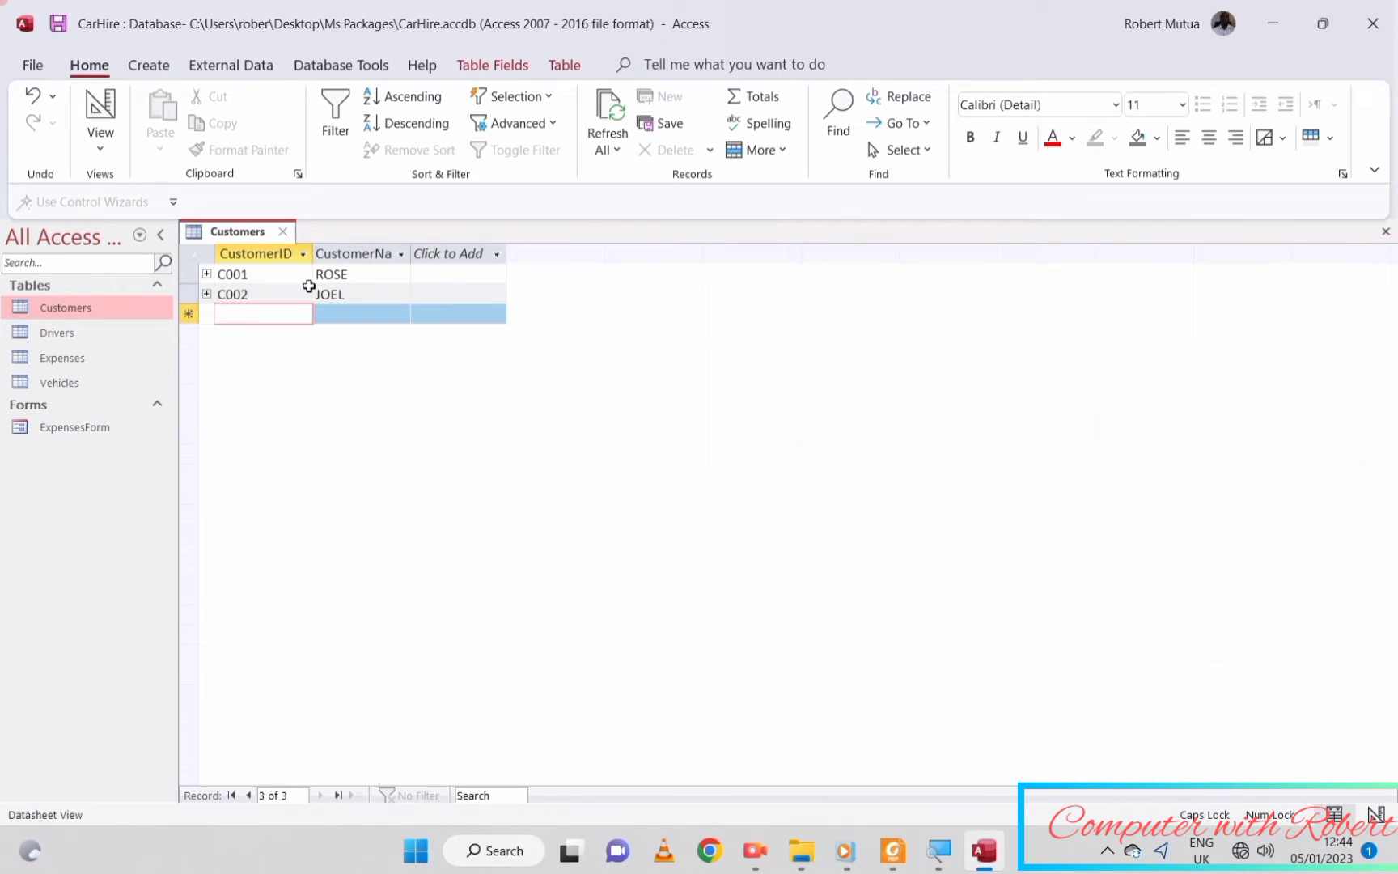
type("C003")
key("Tab")
type("MARION")
key("Tab")
- Enter the fourth customer's ID and name in the Customers table and close the table
type("C004")
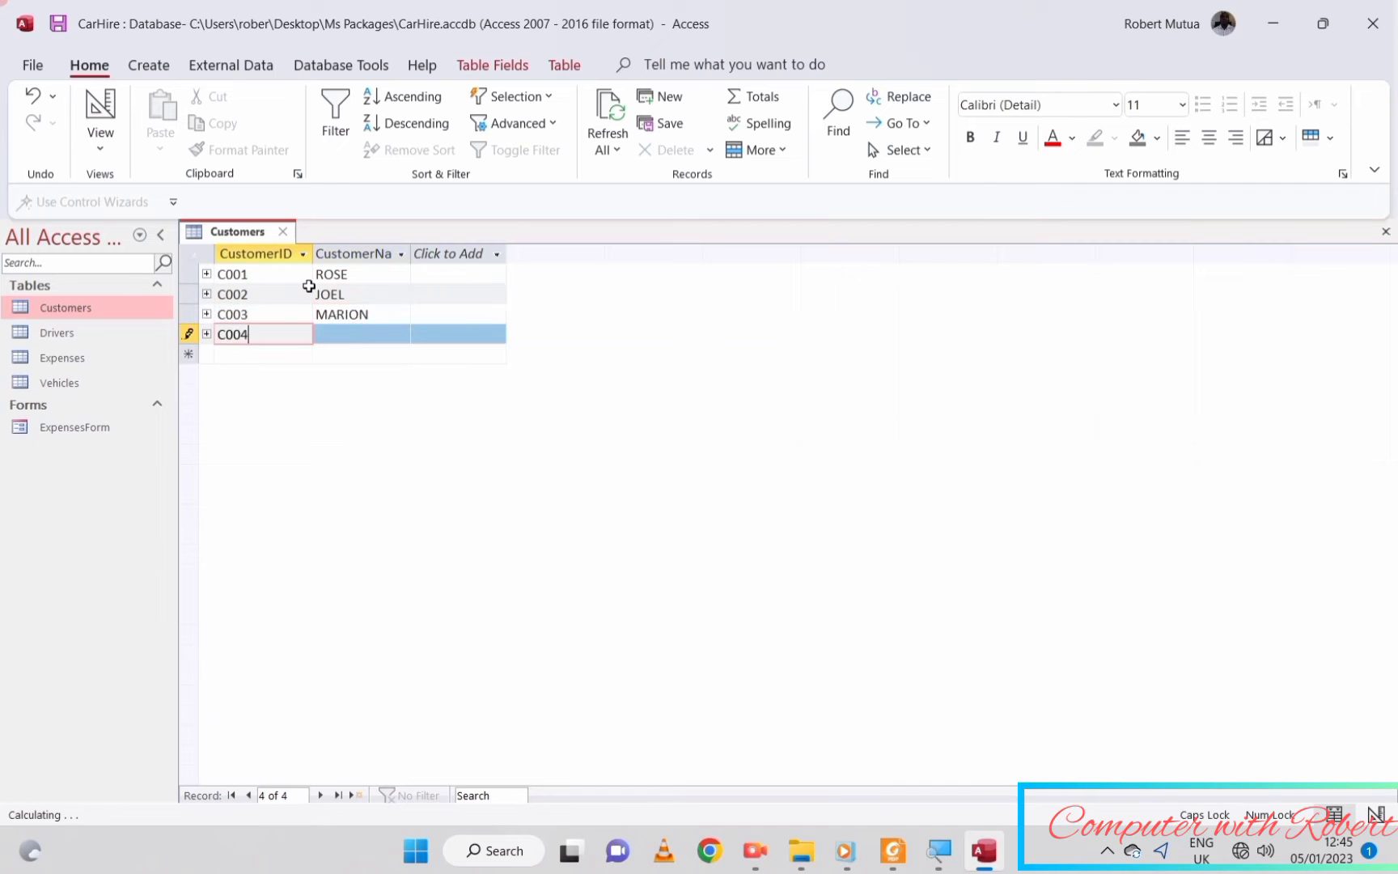
key("Tab")
type("JOHNSTONE")
left_click(282, 231)
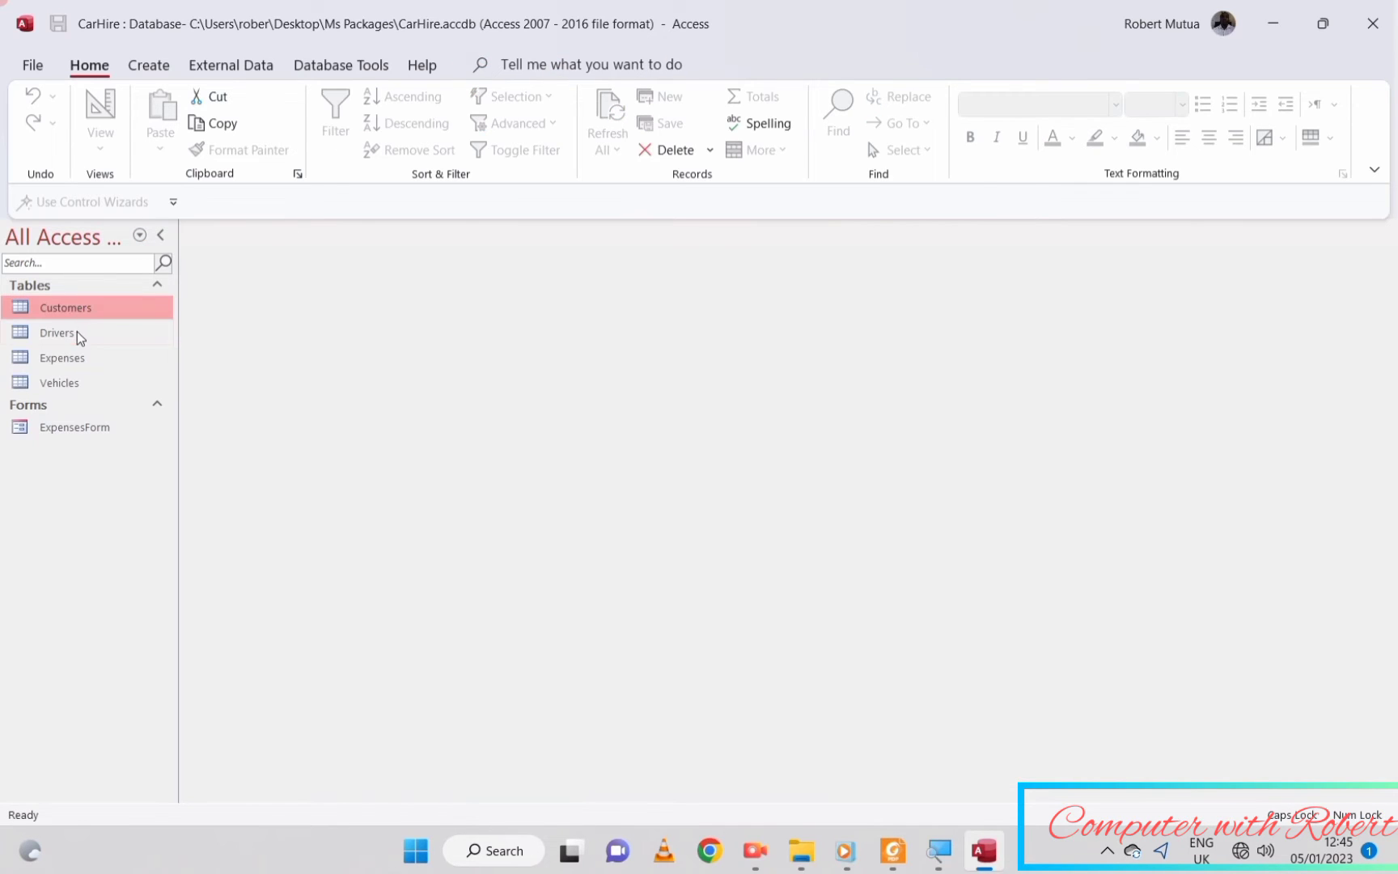
- Open the Drivers table and add the first two driver records with each driver's ID and name
double_click(76, 331)
type("V001")
key("Tab")
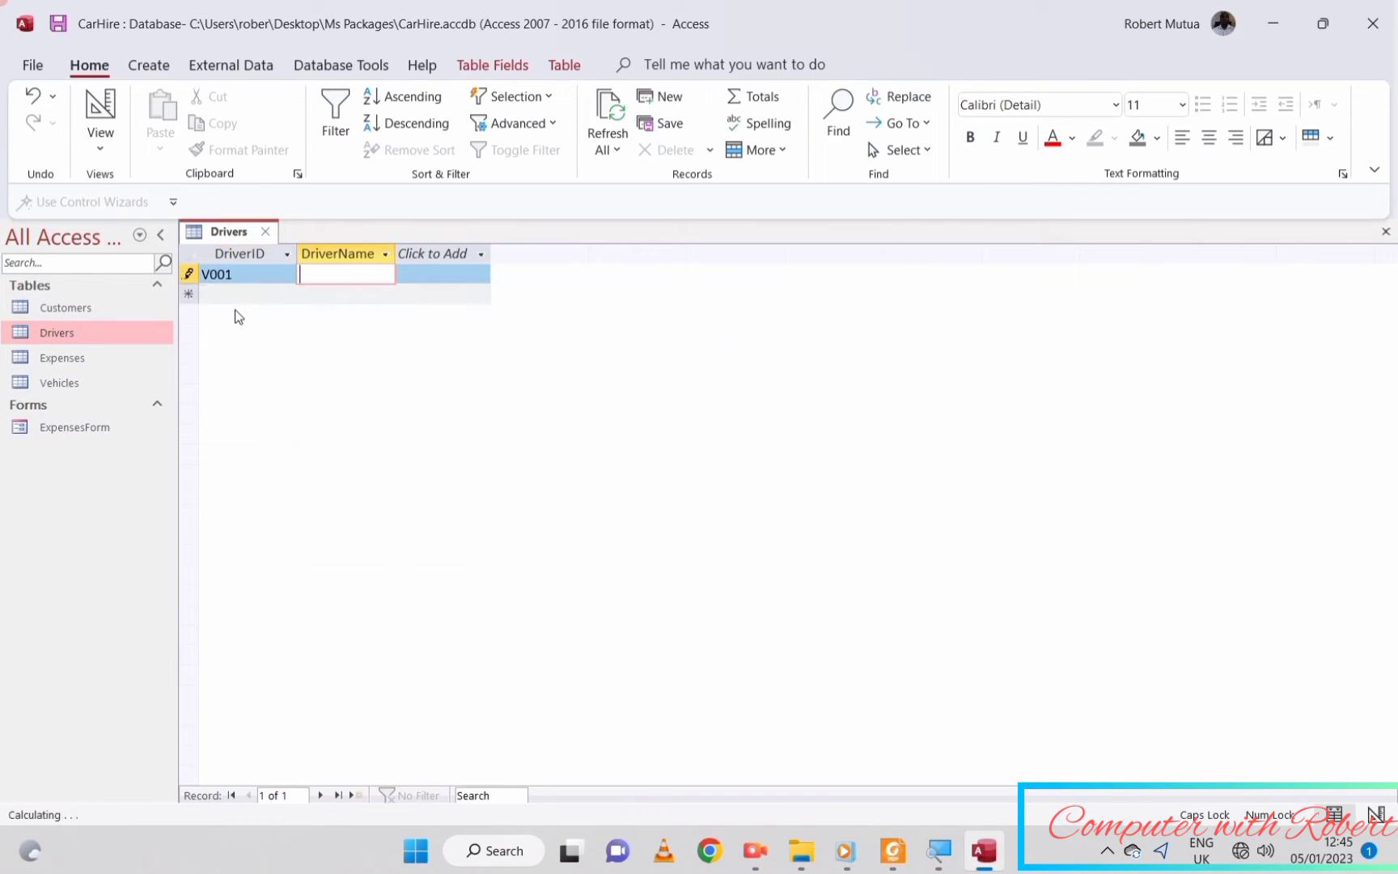
type("ANTONY")
key("Tab")
type("V002")
key("Tab")
type("HURRY")
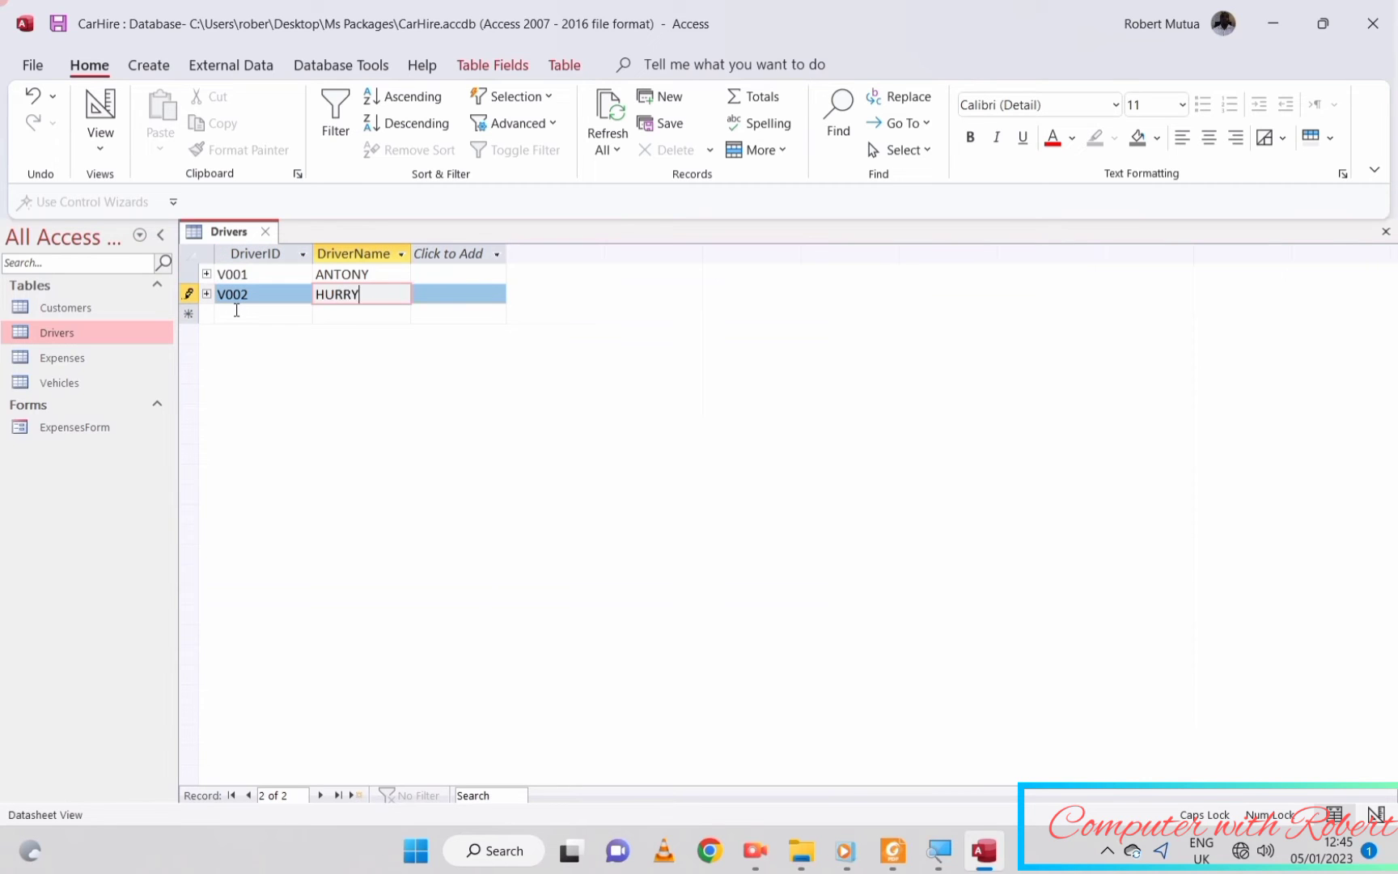
type("SON")
key("Tab")
- Enter the third and fourth drivers' IDs and names in the Drivers table and close the table
type("V003")
key("Tab")
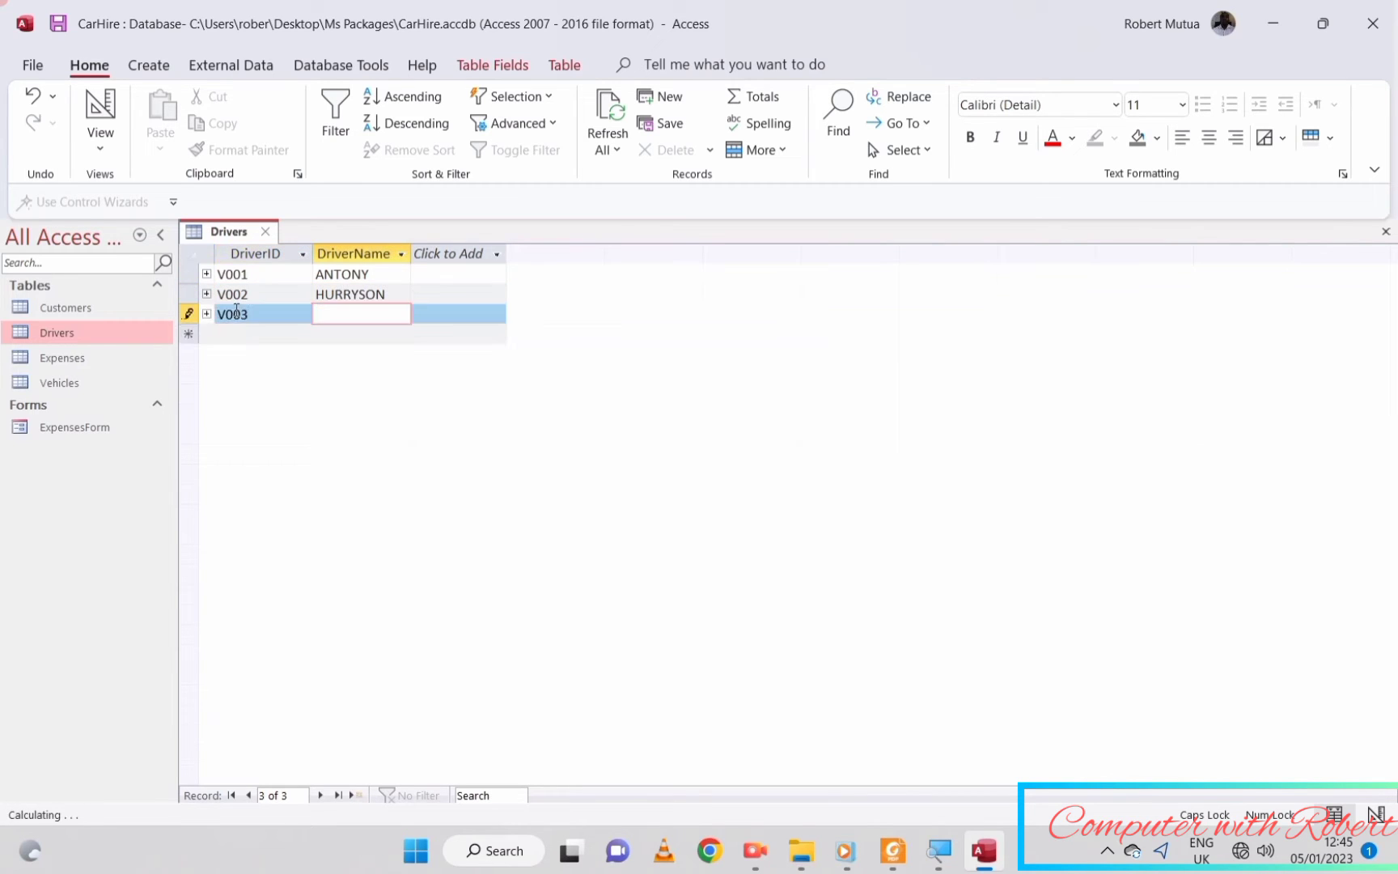
type("LENNY")
key("Tab")
type("V004")
key("Tab")
type("PATRIC")
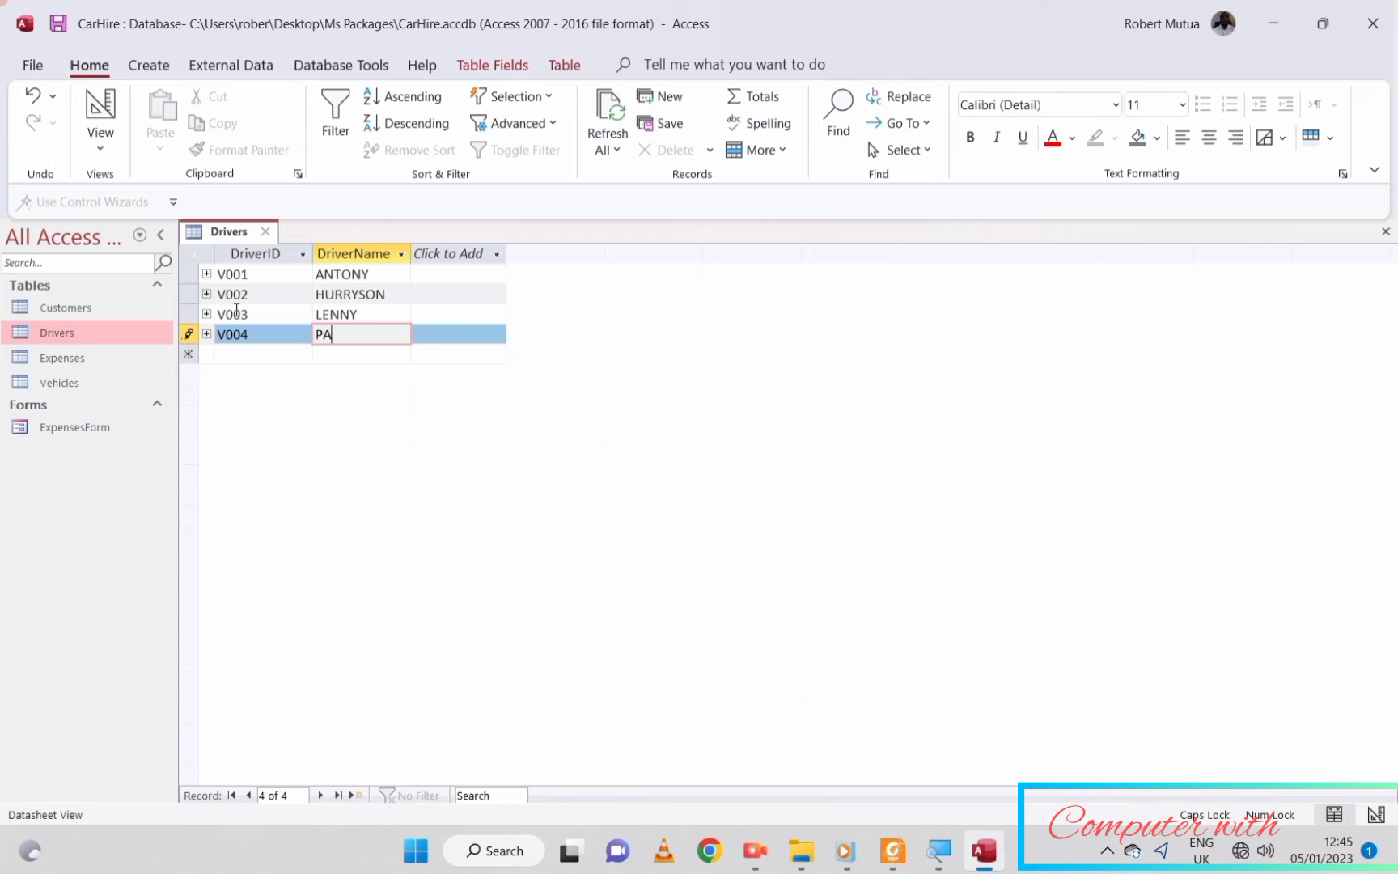
left_click(265, 232)
- Open the Vehicles table and add the records VW67 with description WISH and VF92 with description FIAT
double_click(59, 383)
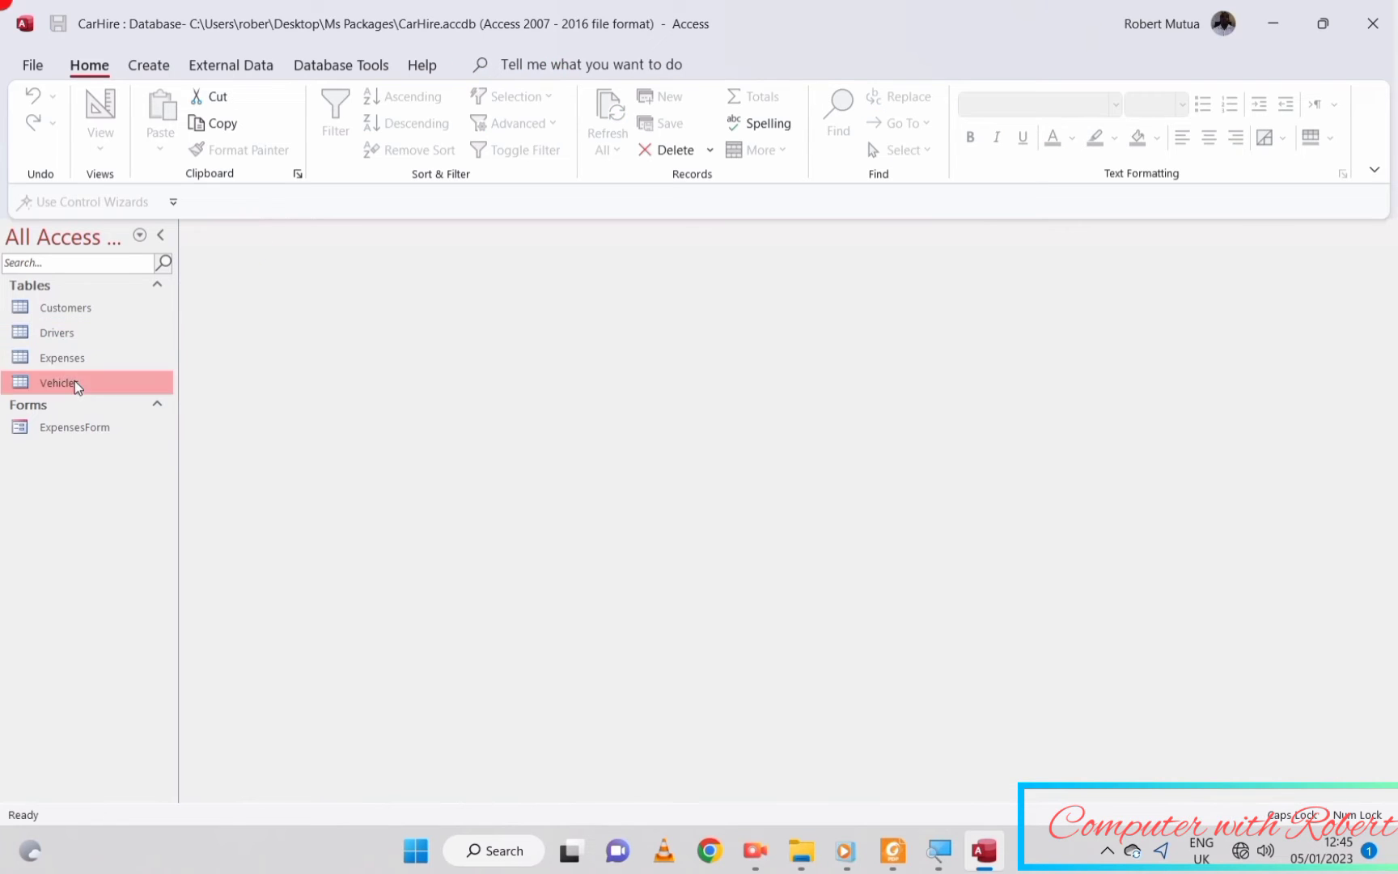
type("VW67")
key("Tab")
type("WISH")
key("Tab")
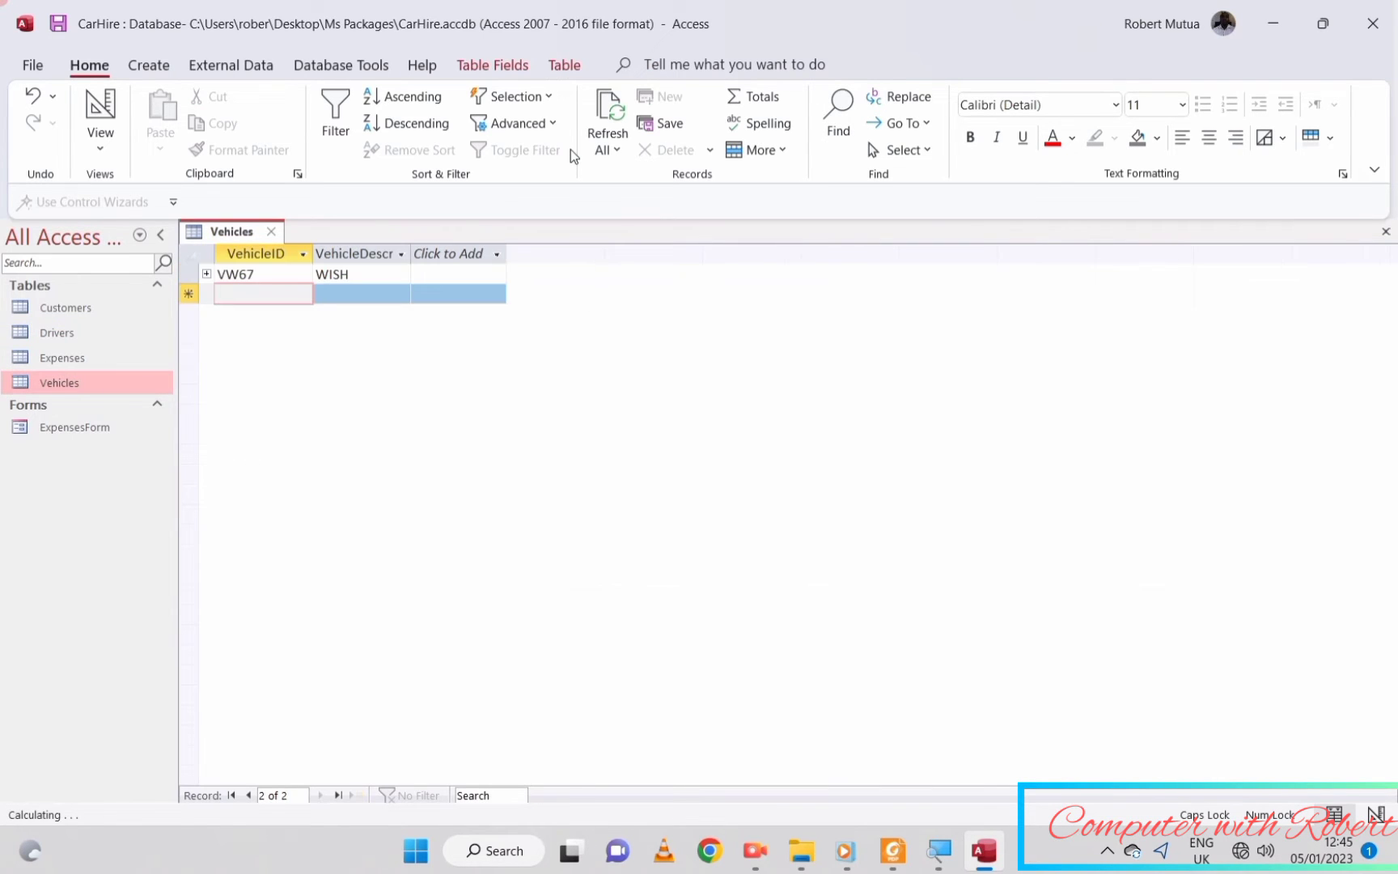
type("VF92")
key("Tab")
type("FIAT")
key("Tab")
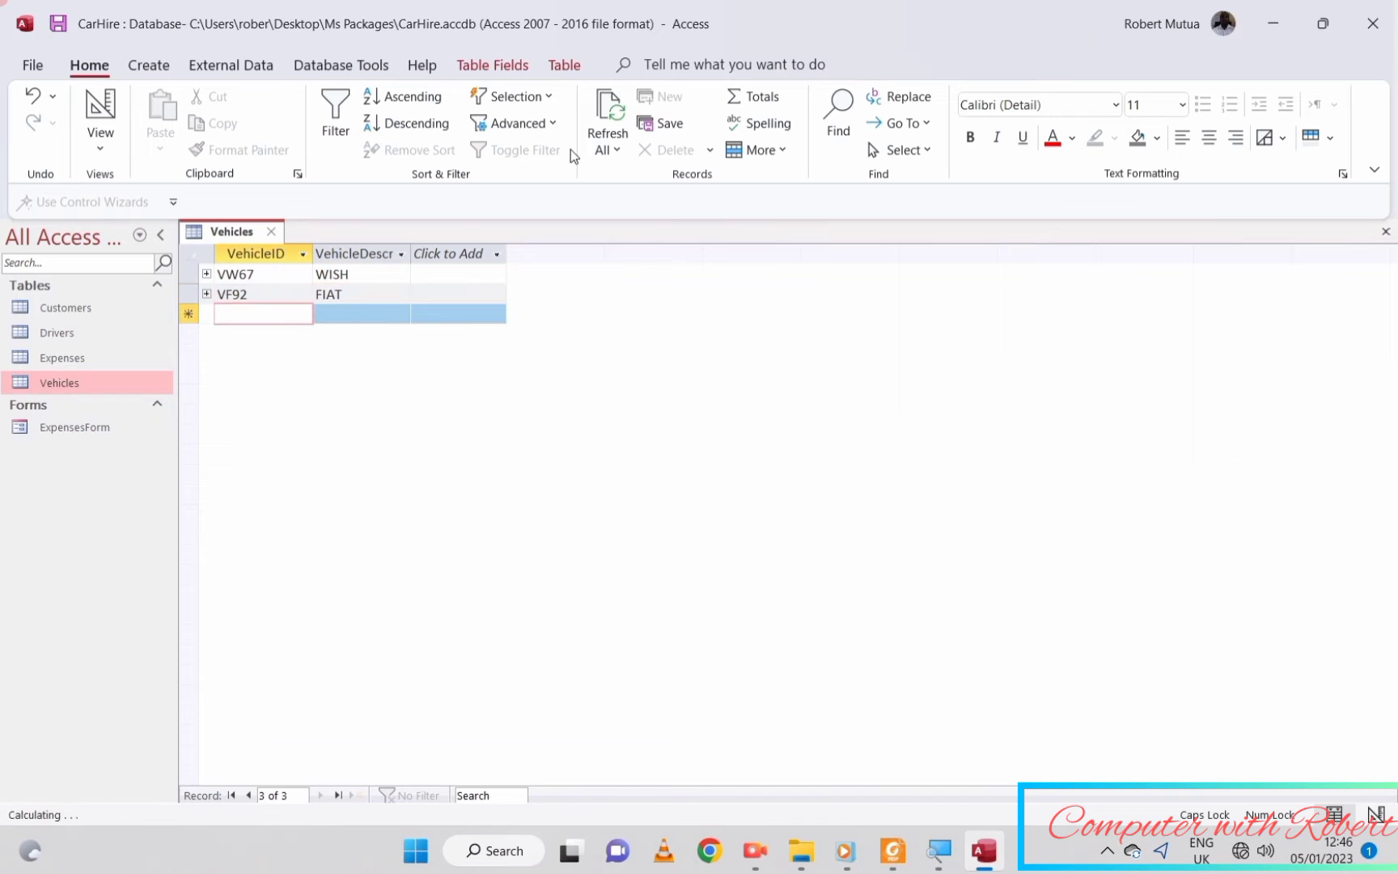
- Add the vehicle records KM13 with description MAZDA and VH84 with description HARRIER, and close the Vehicles table
type("KM13")
key("Tab")
type("MAZDA")
key("Tab")
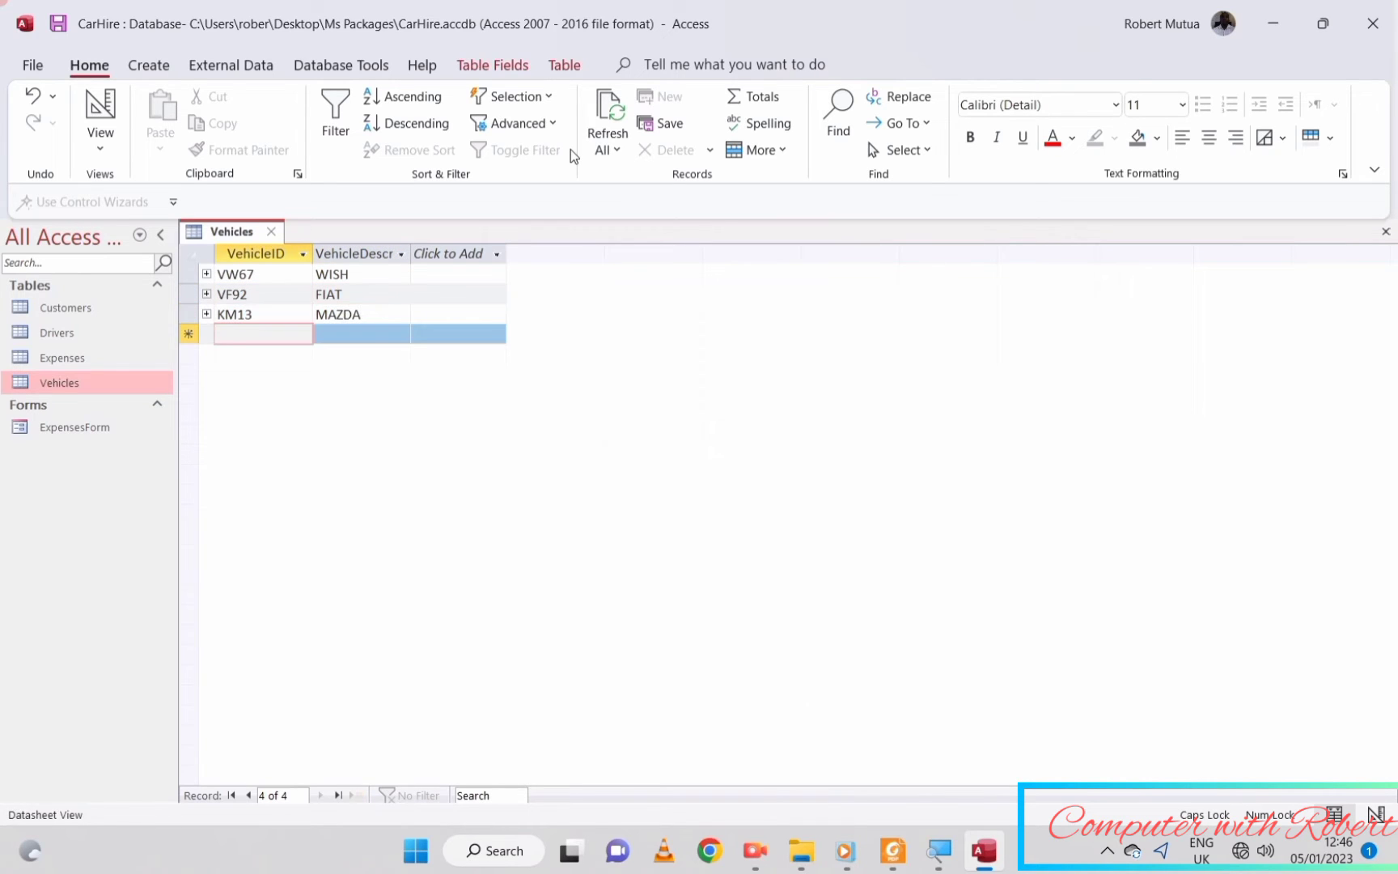
type("VH84")
key("Tab")
type("HARRIER")
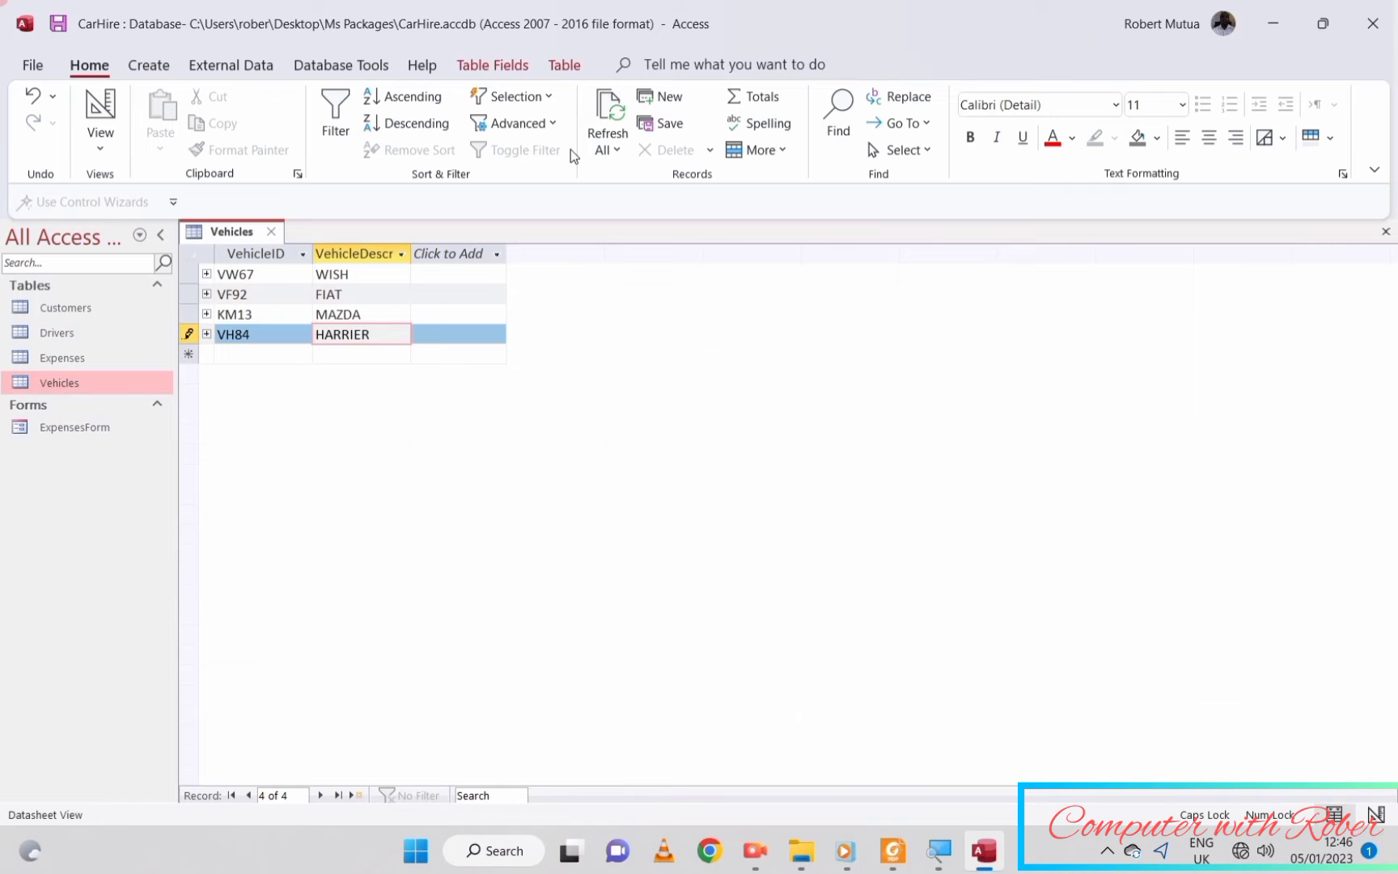
key("shift+Return")
left_click(271, 232)
- Open the Expenses table and switch to Foxit PDF Reader to find the Expenses Table data in KCSE 2022 P2.pdf
double_click(62, 358)
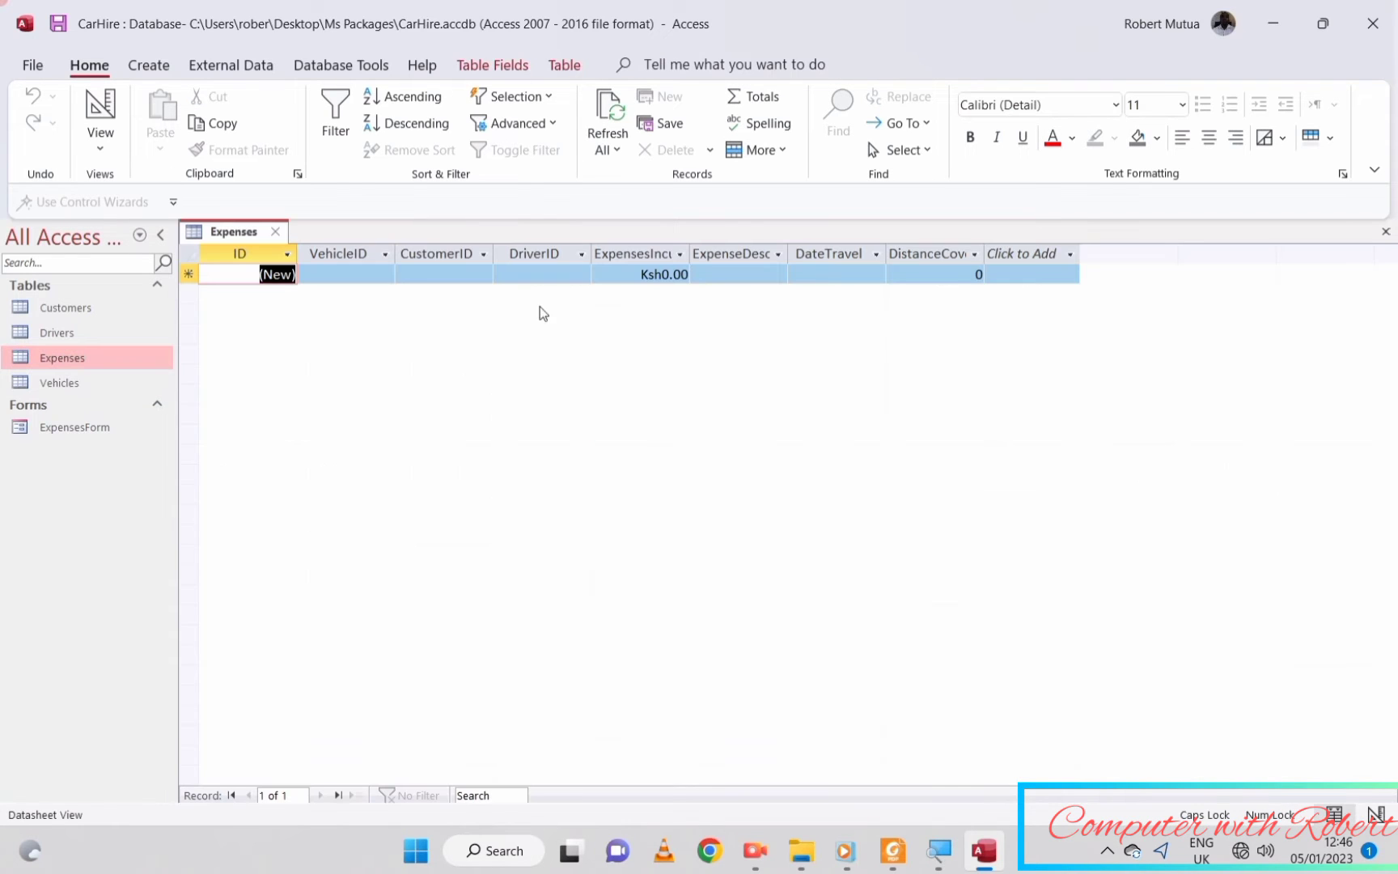
left_click(893, 851)
scroll(702, 676, "down", 5)
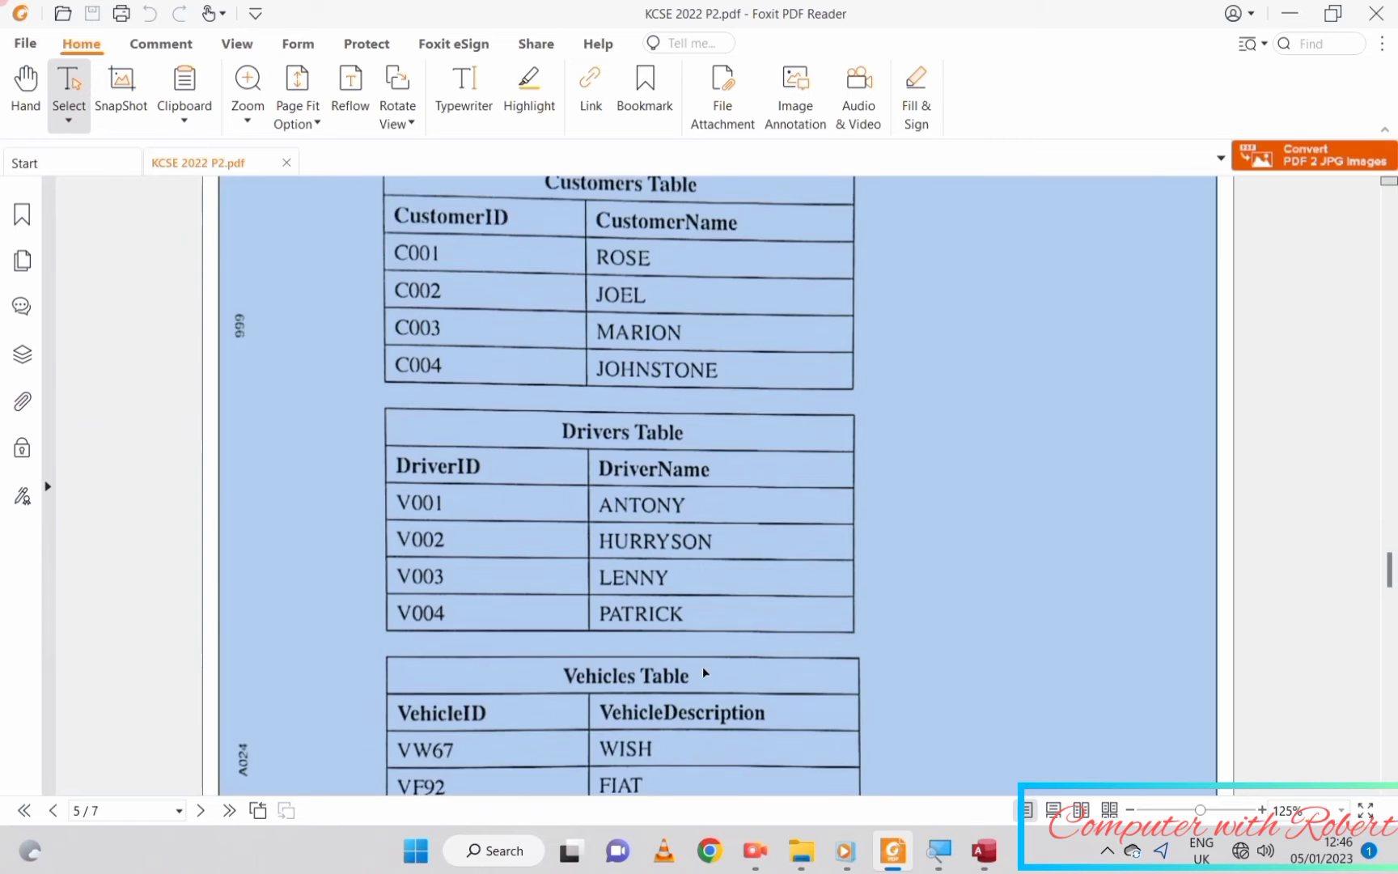
scroll(703, 672, "down", 10)
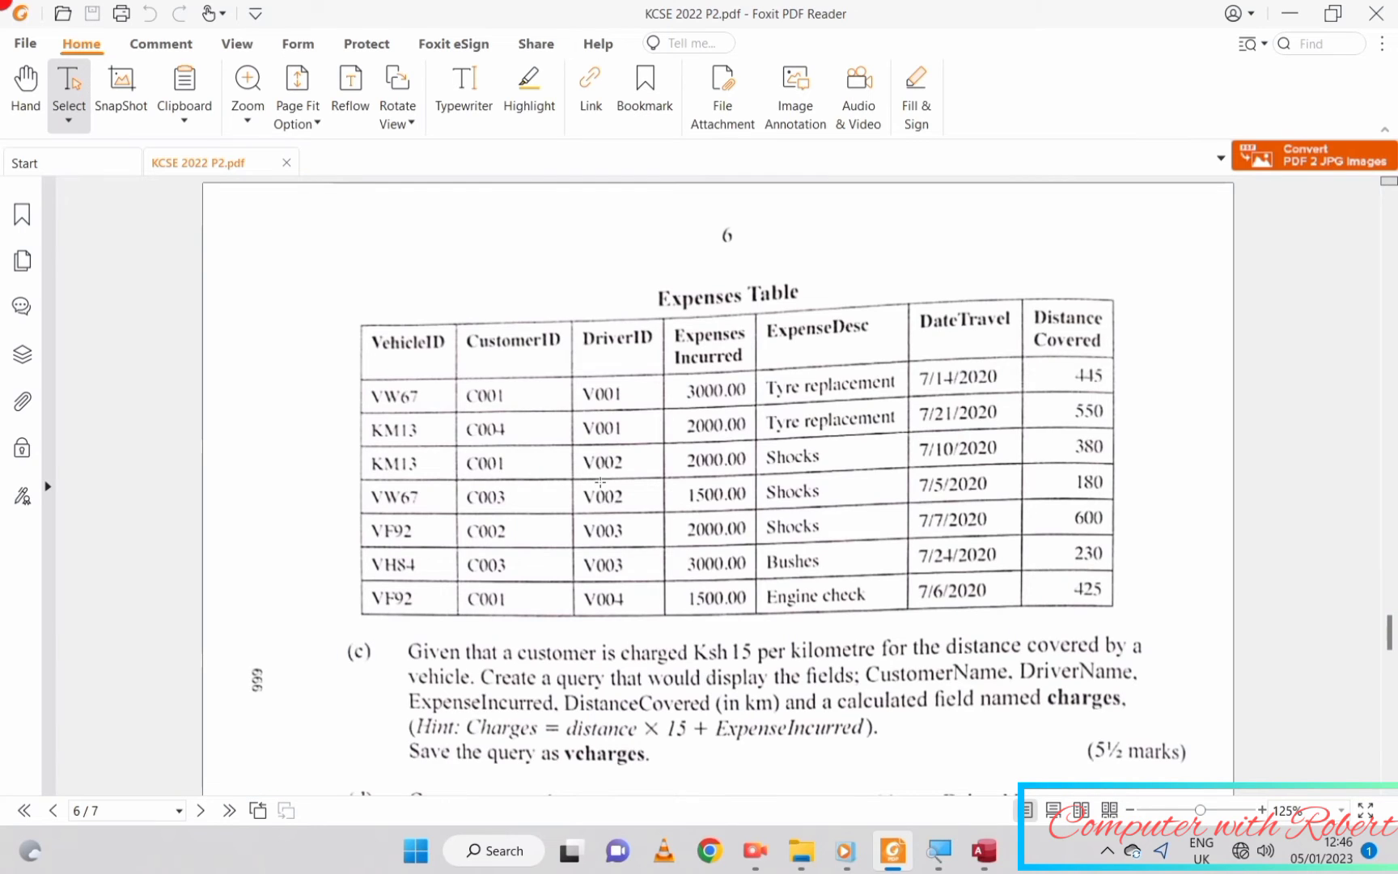
left_click(703, 496)
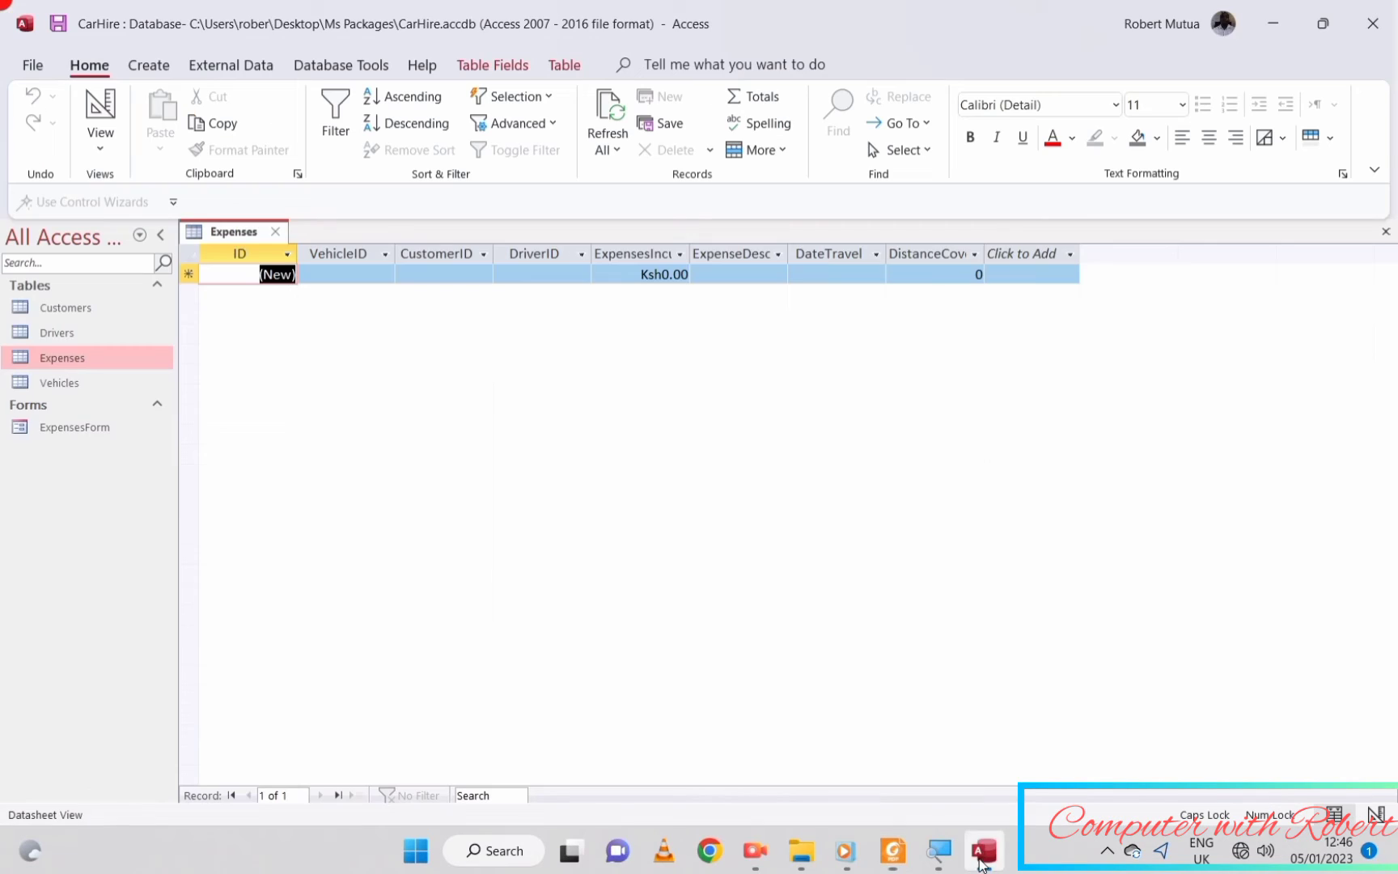
- Switch to Access, try to enter 1 in the Expenses ID field, and recheck the first expense row in the Foxit PDF
left_click(984, 850)
key("1")
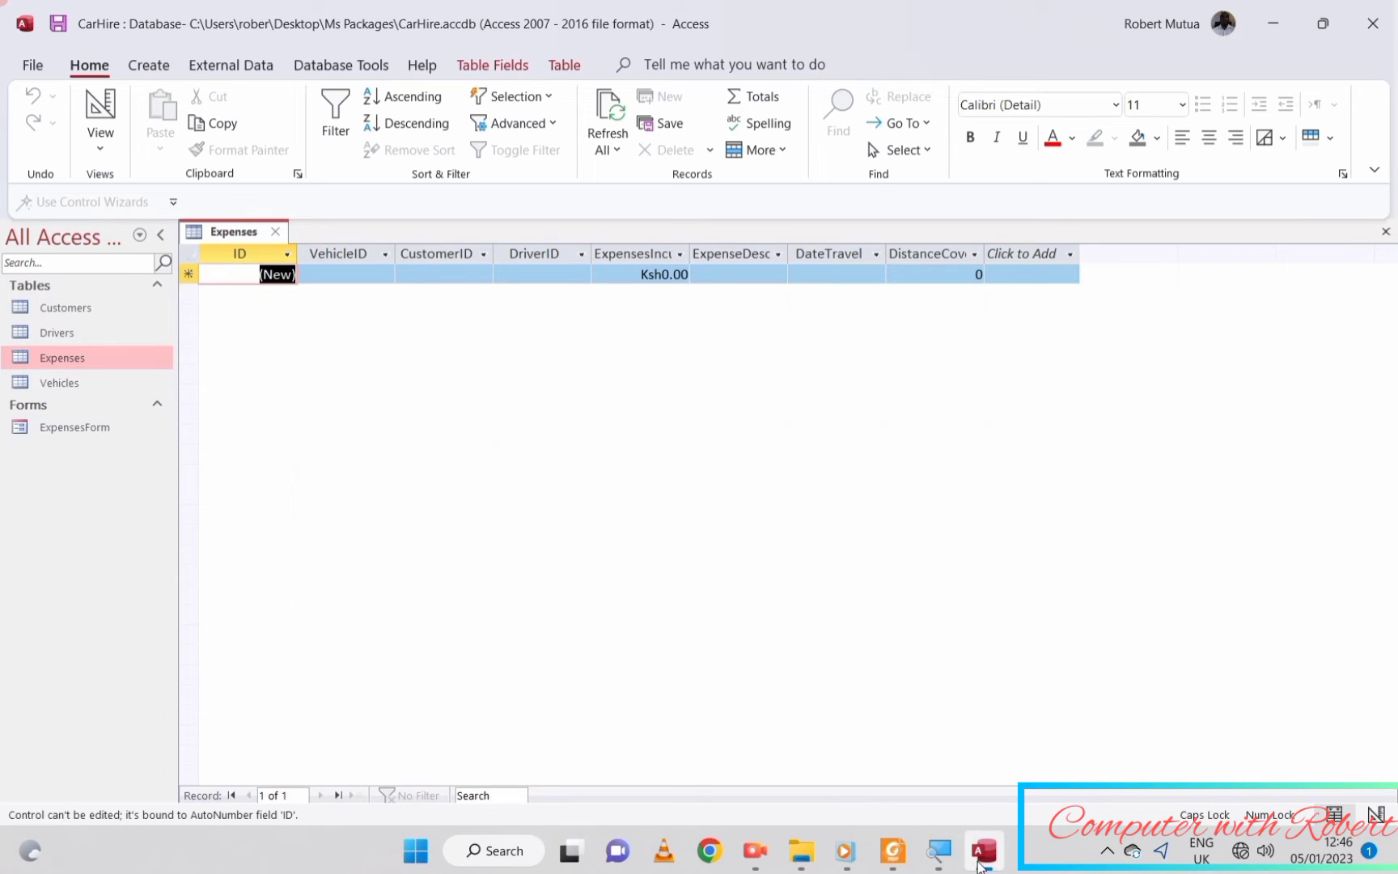
left_click(895, 864)
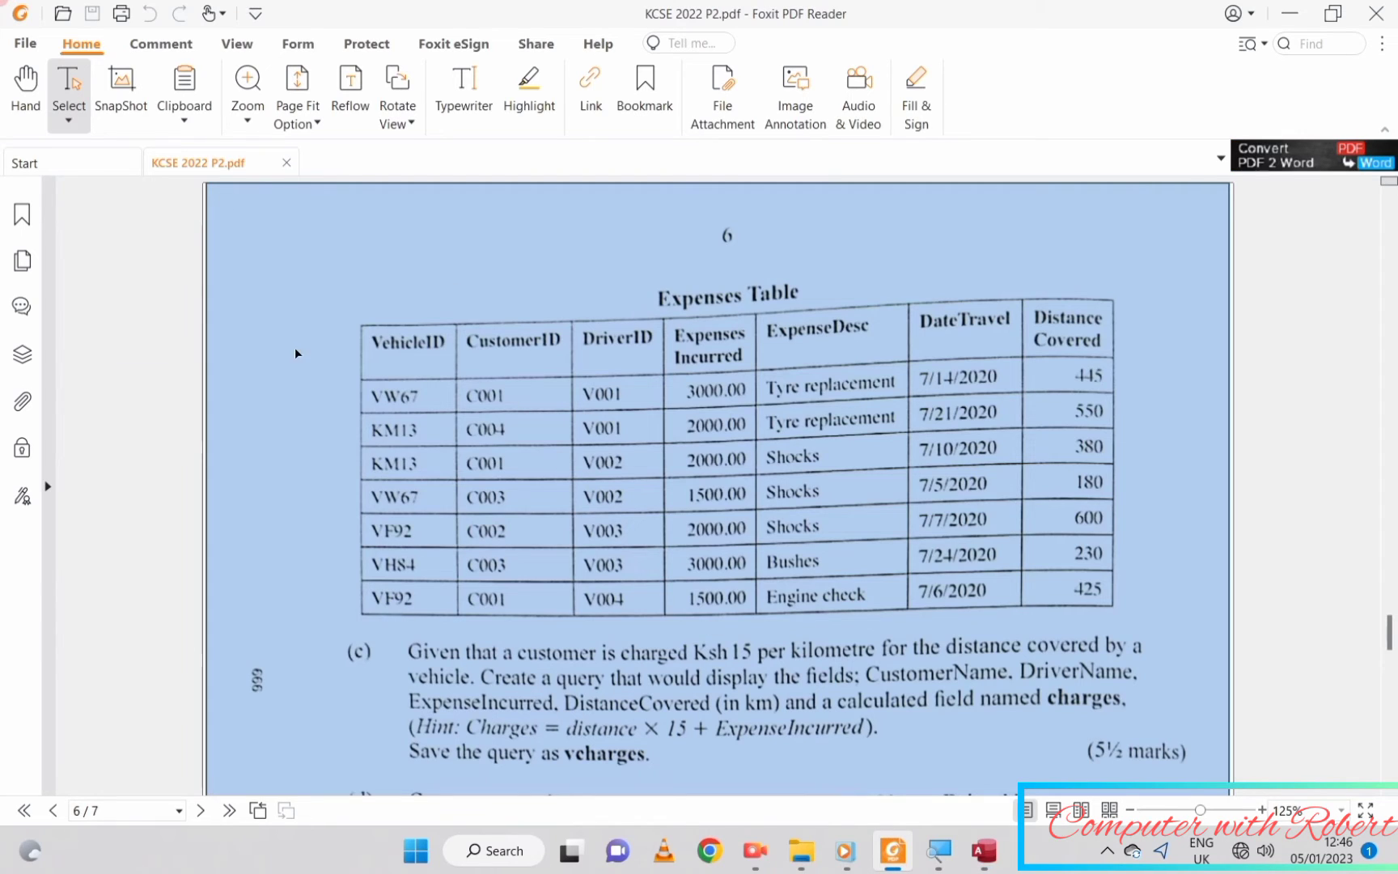
left_click(363, 388)
left_click(383, 394)
left_click(984, 851)
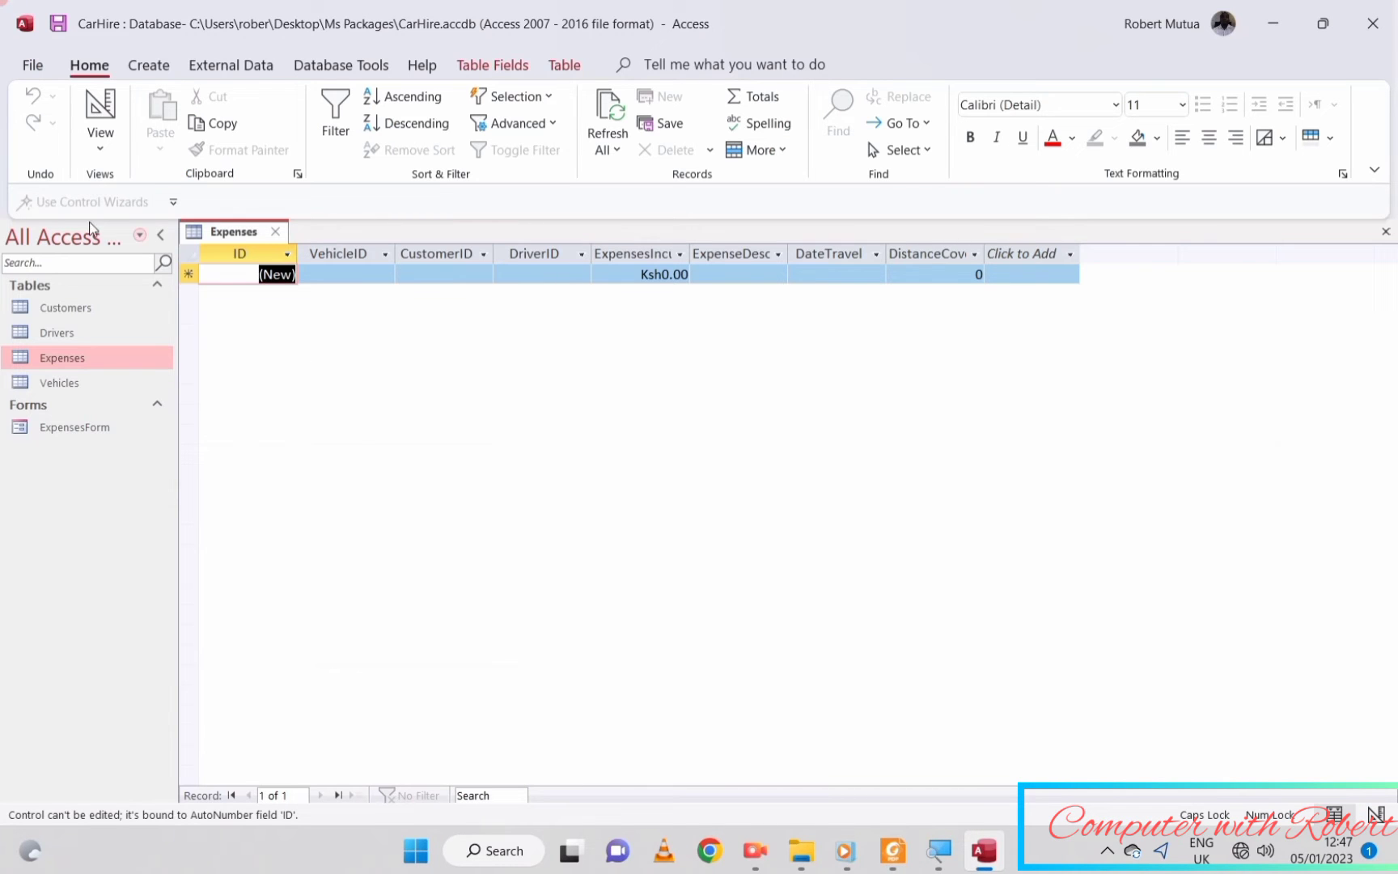
- Make DistanceCovered the primary key in the Expenses table's design
left_click(105, 106)
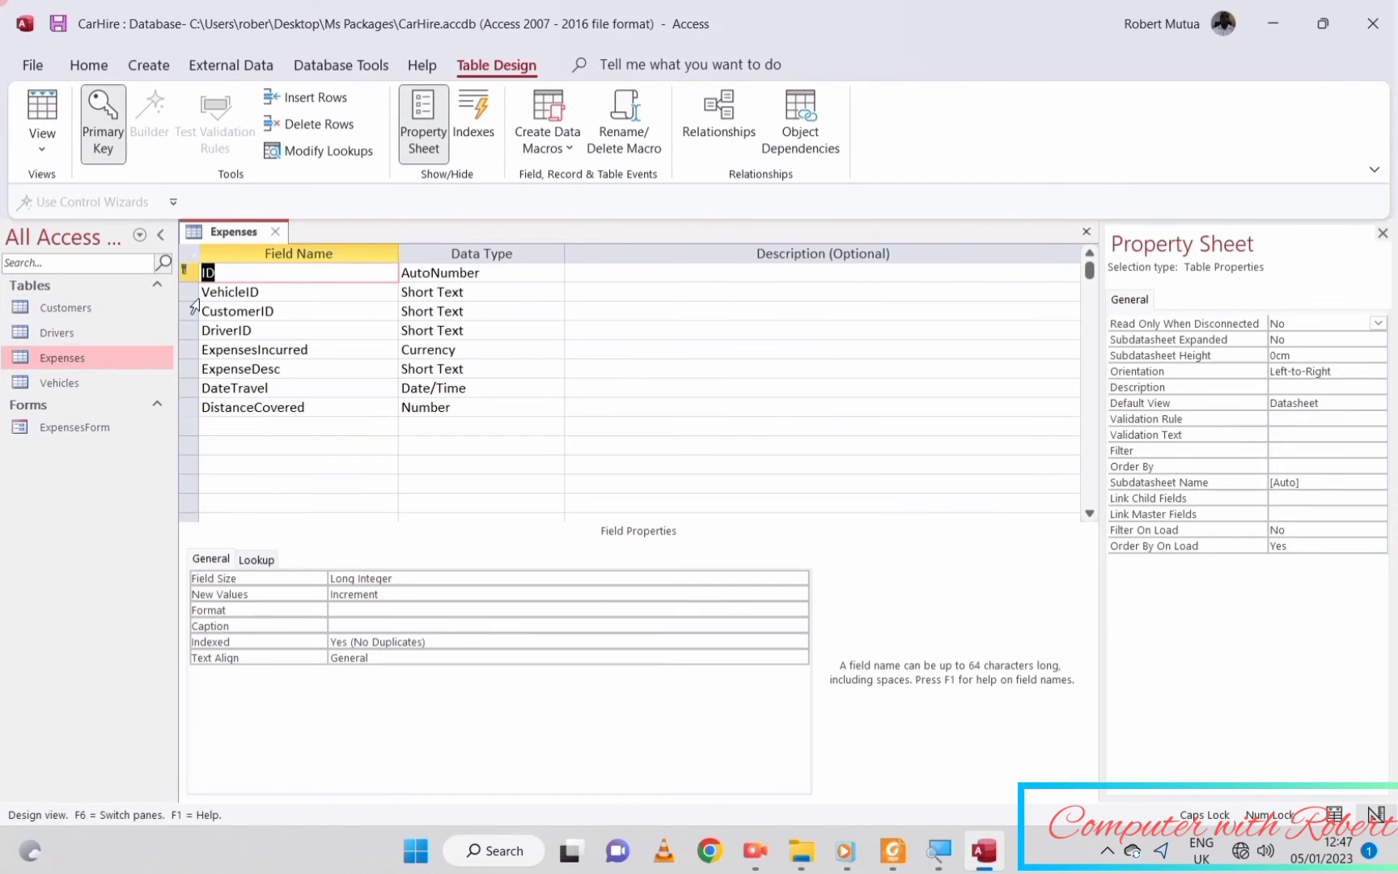
left_click(193, 407)
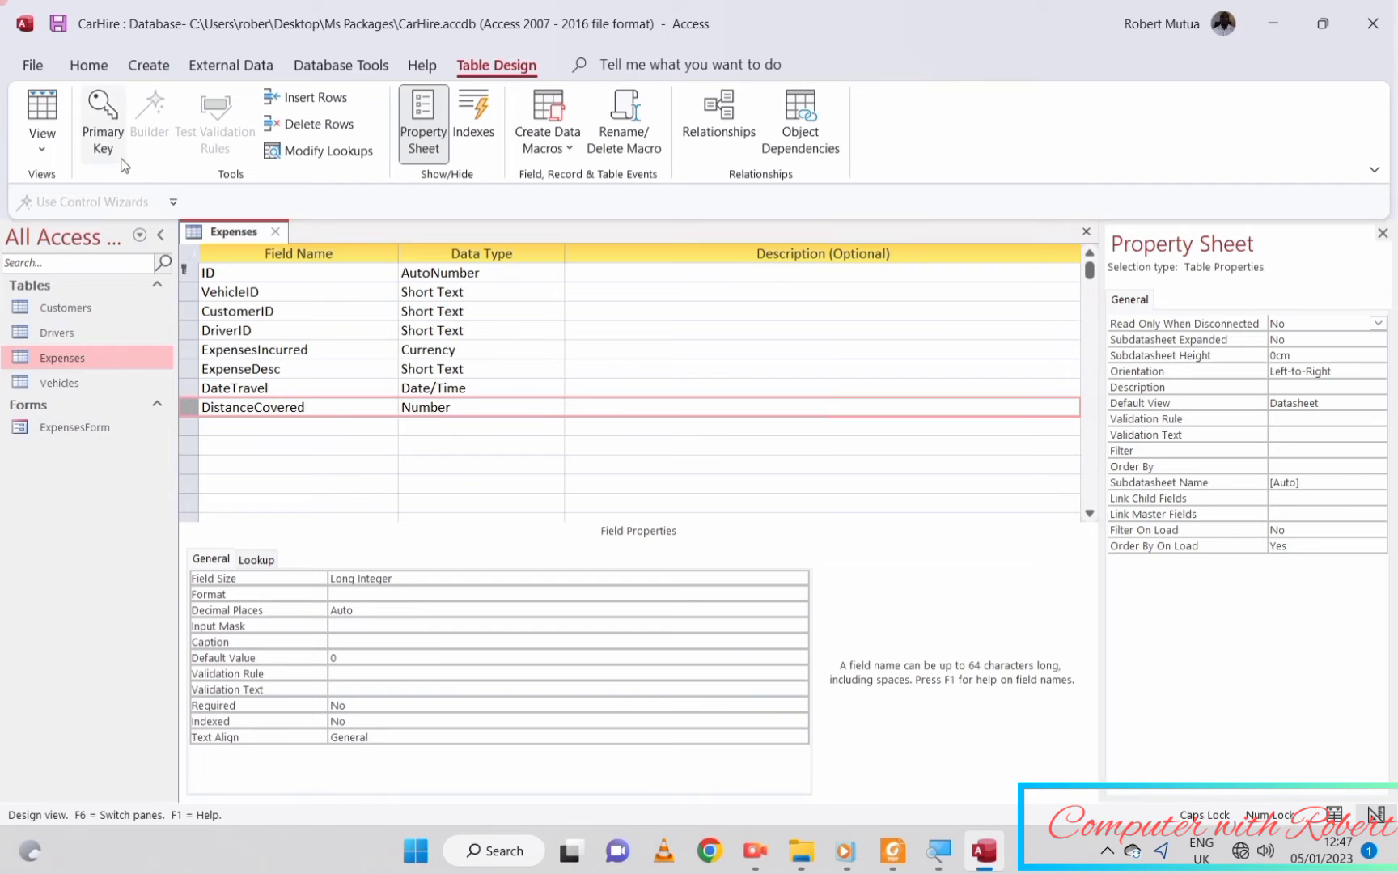
left_click(103, 121)
- Delete the ID field from the Expenses table and save the design while returning to Datasheet View
left_click(189, 272)
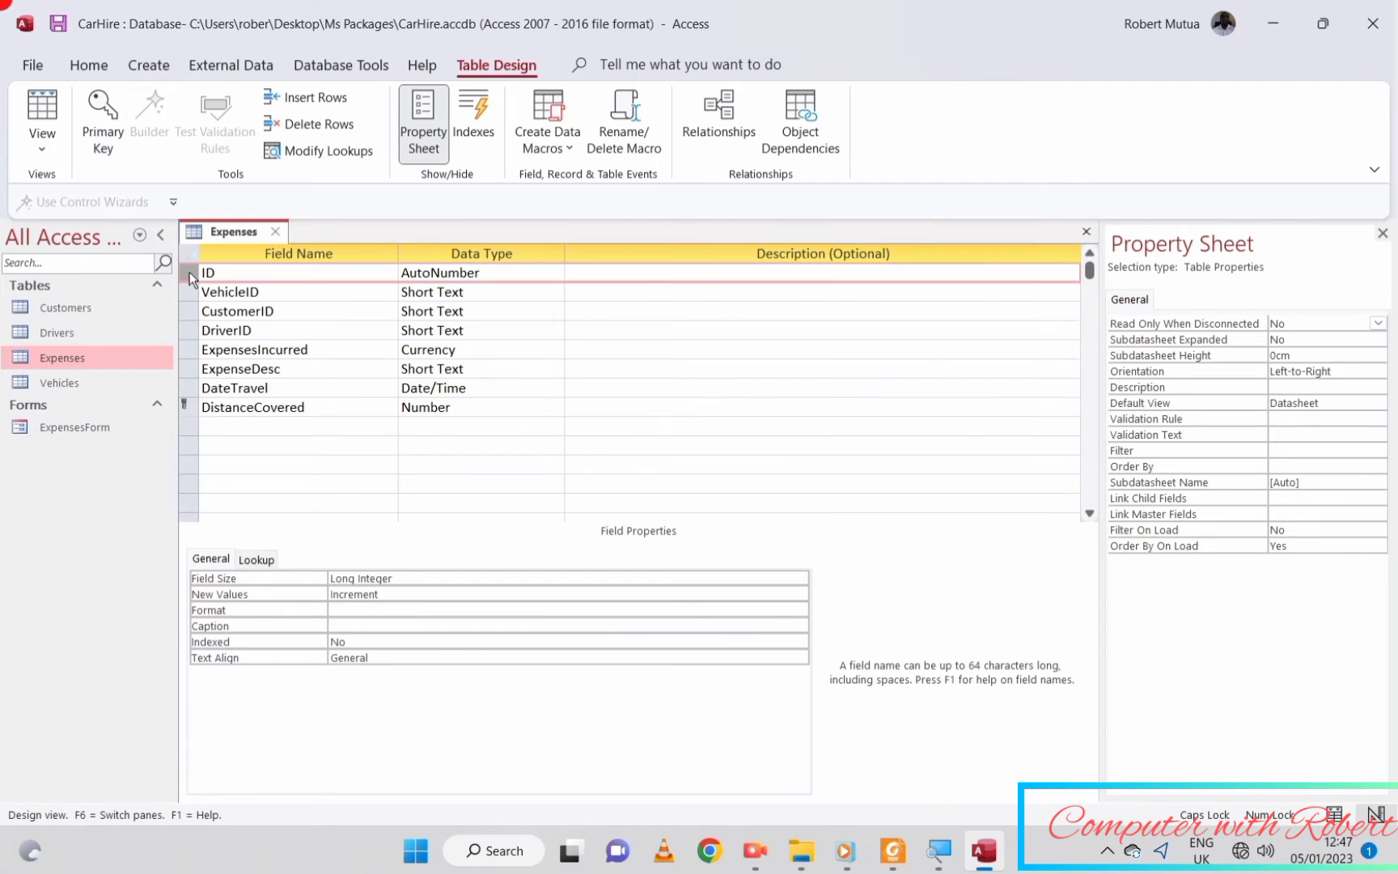
right_click(190, 272)
left_click(234, 412)
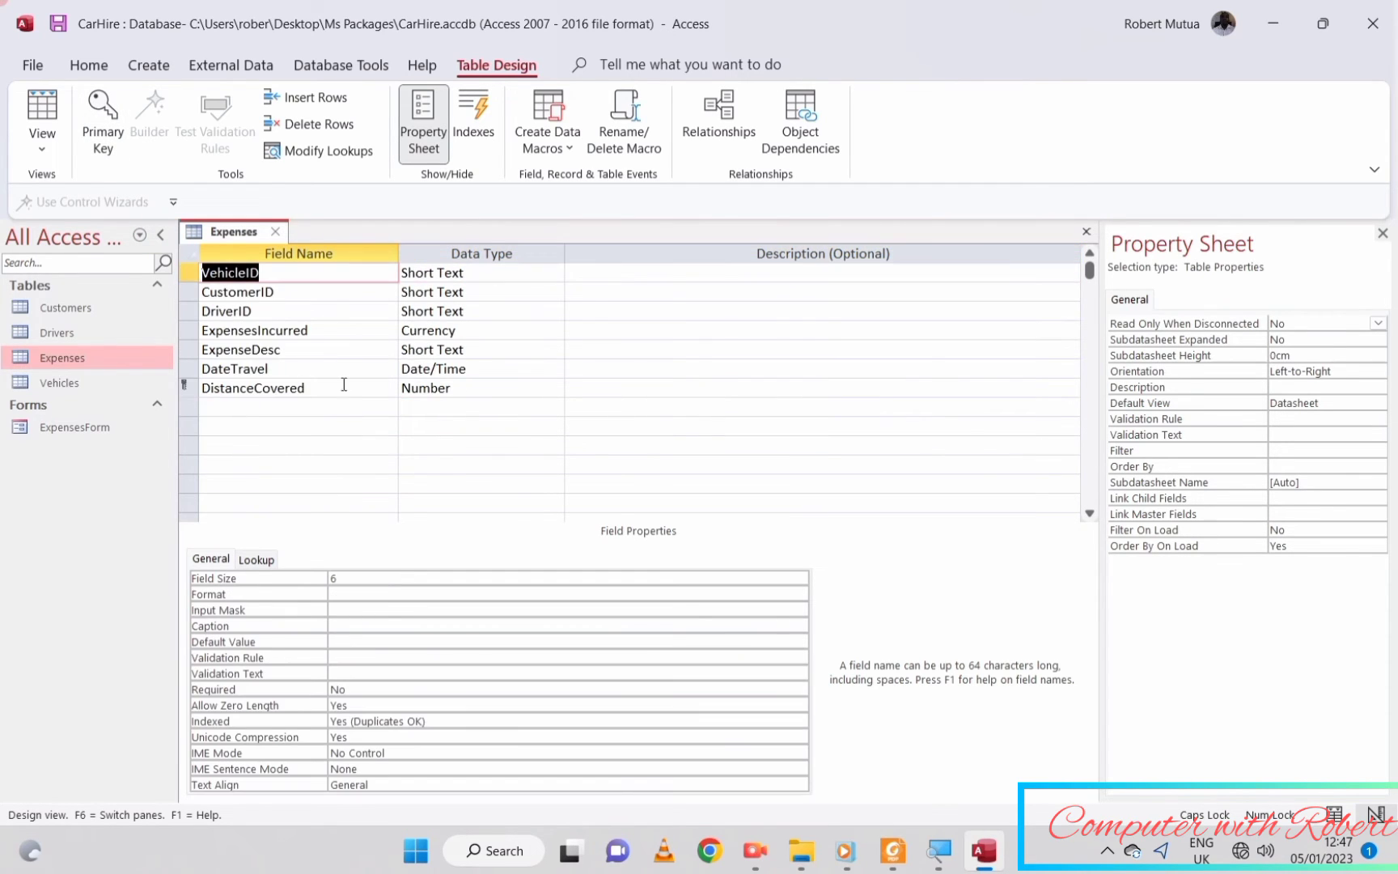
left_click(42, 109)
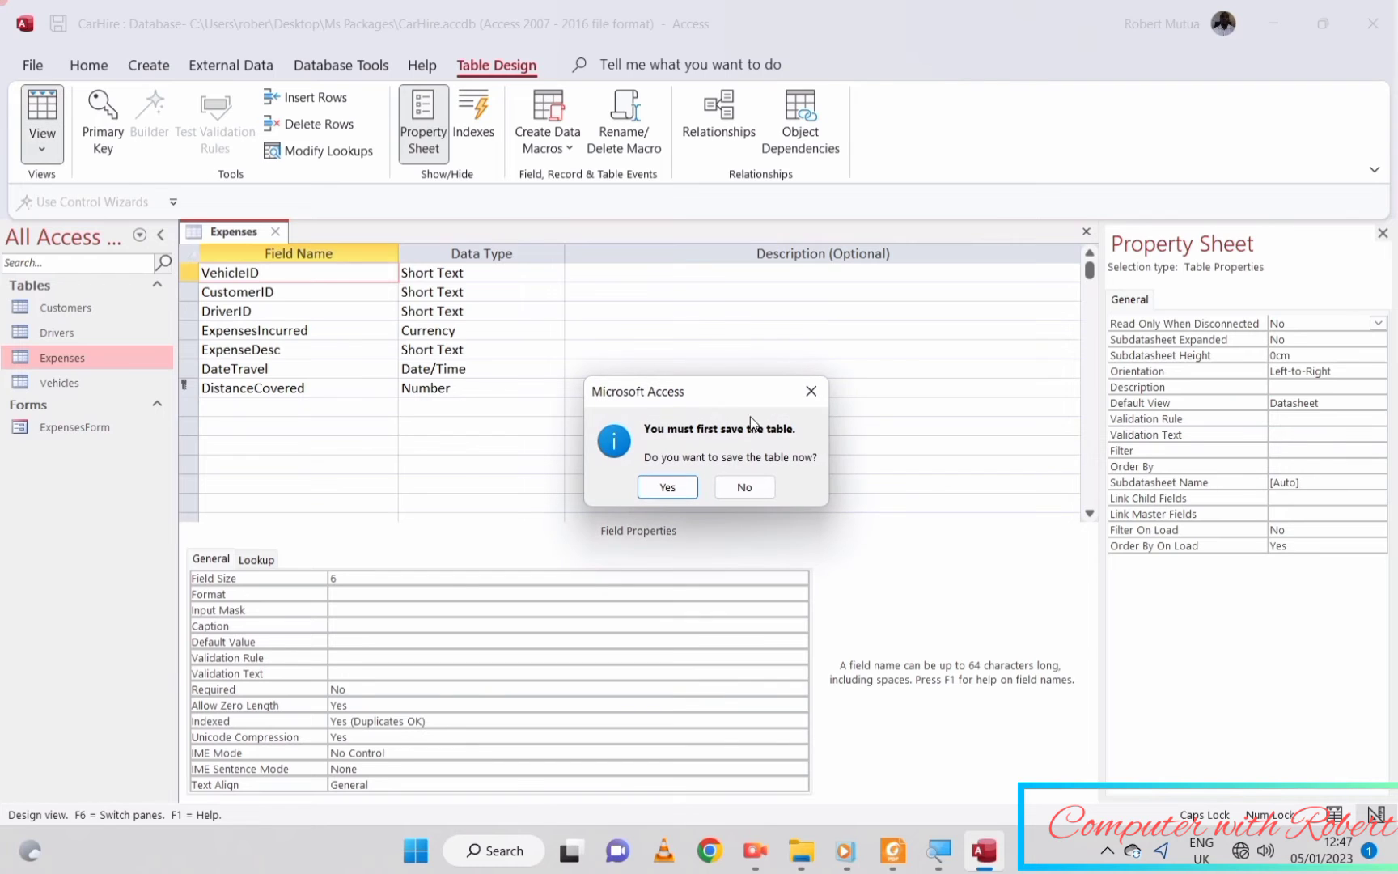
left_click(680, 487)
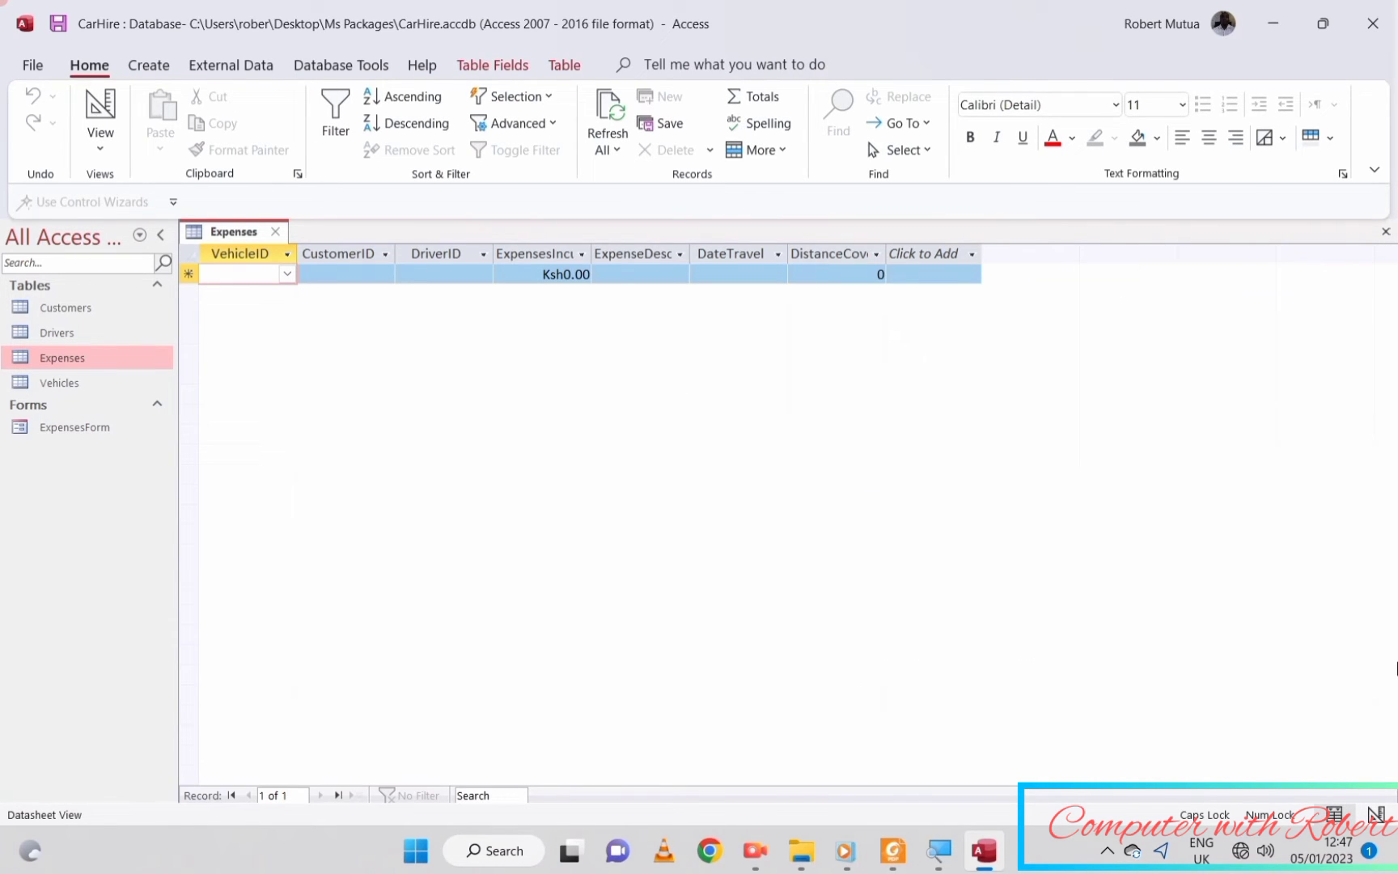
- Start the first expense record with vehicle VW67, the first customer's and first driver's IDs, and expenses incurred of Ksh 3,000
type("VW57")
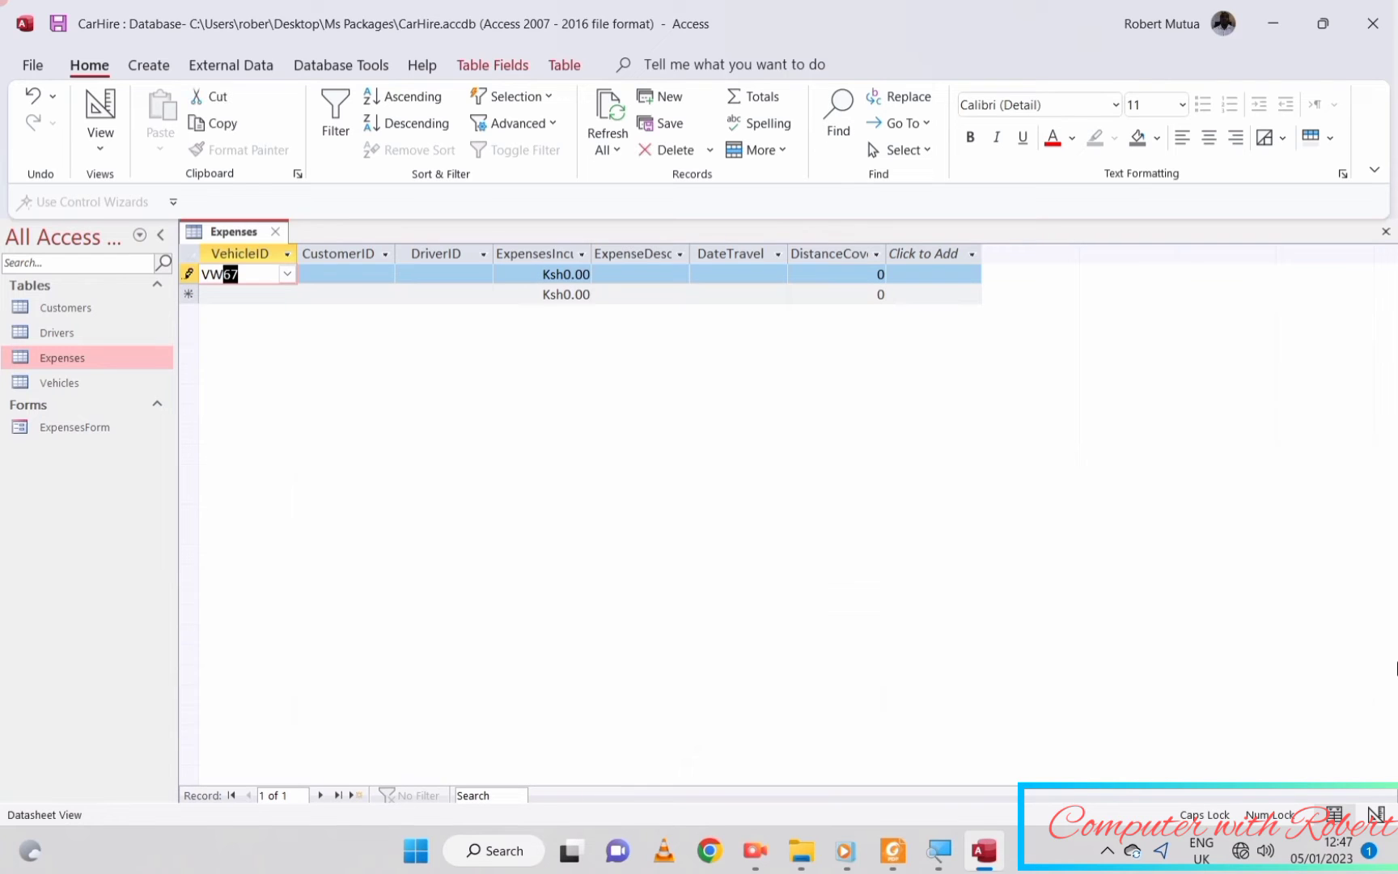
key("Tab")
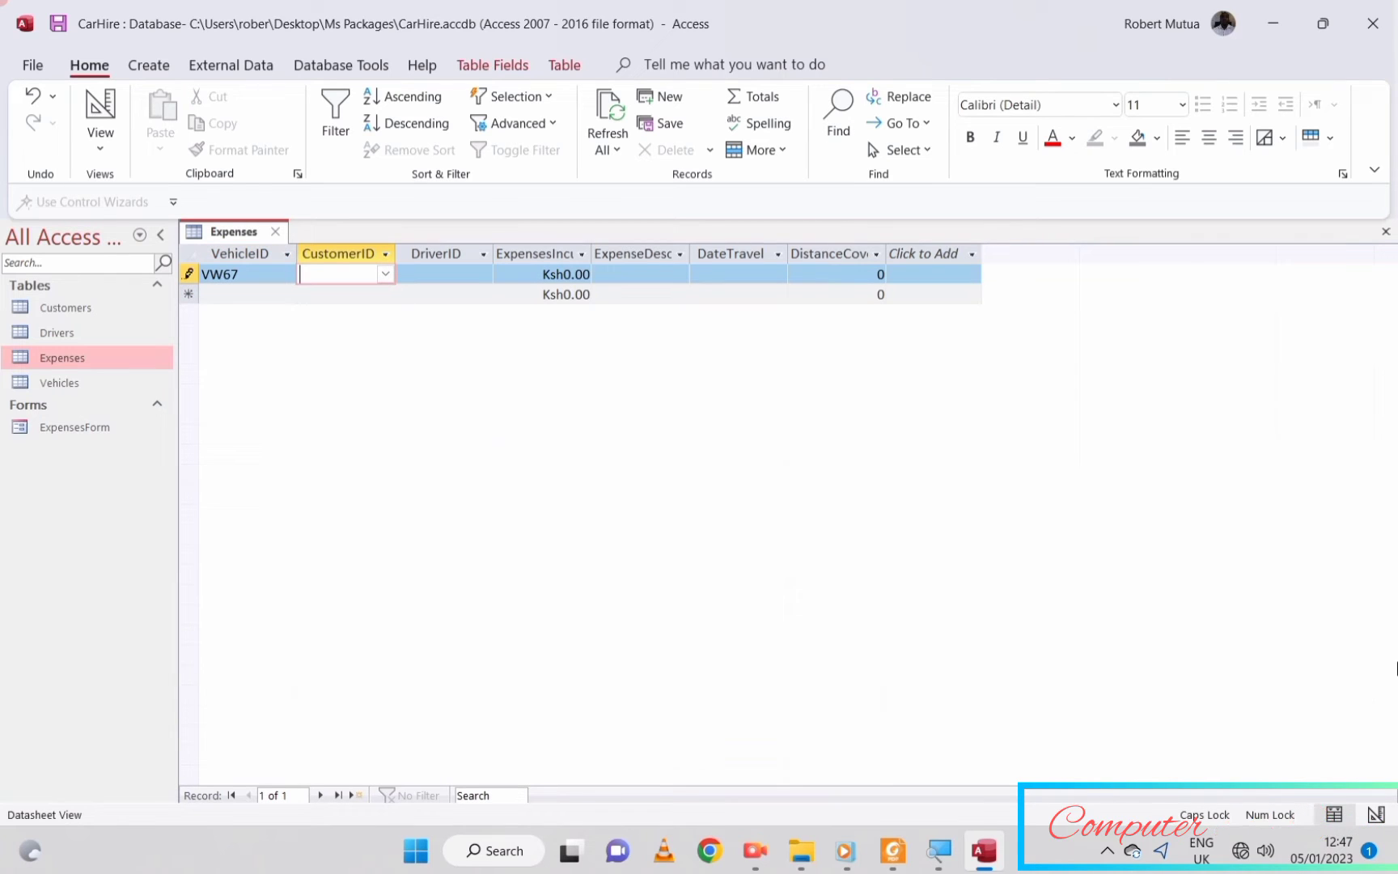
type("C001")
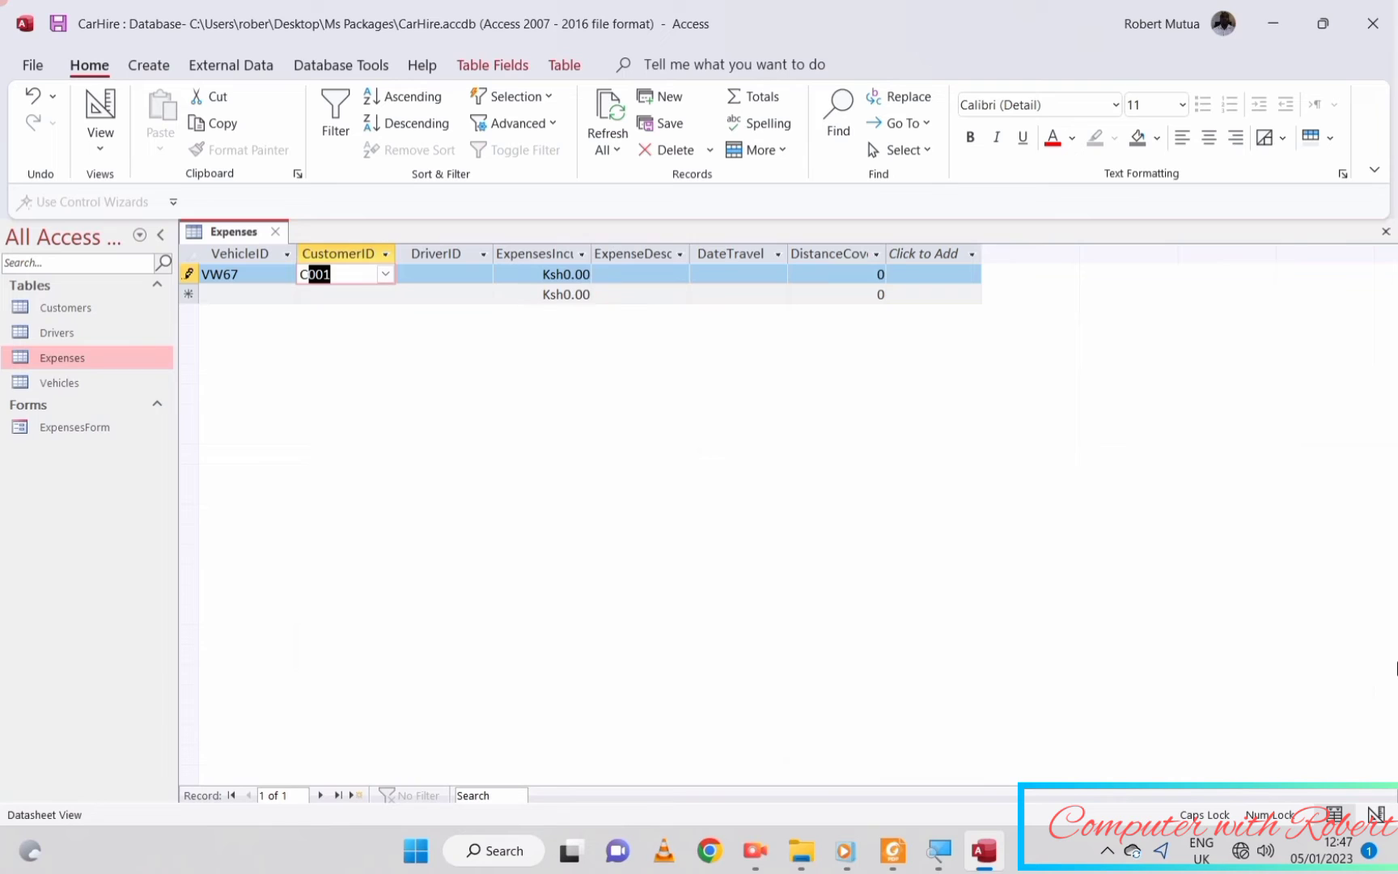
key("Tab")
type("V")
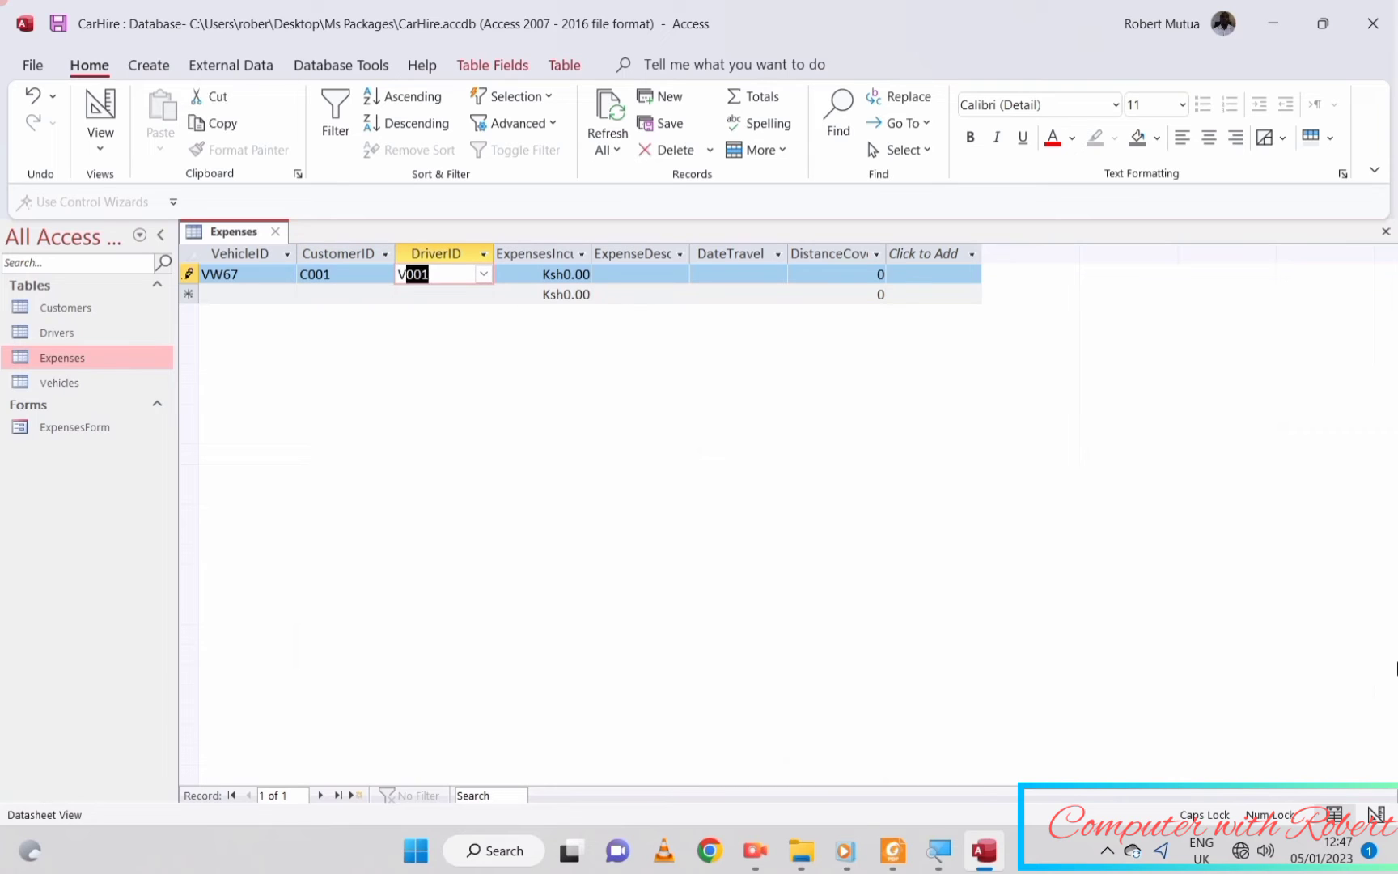
key("Tab")
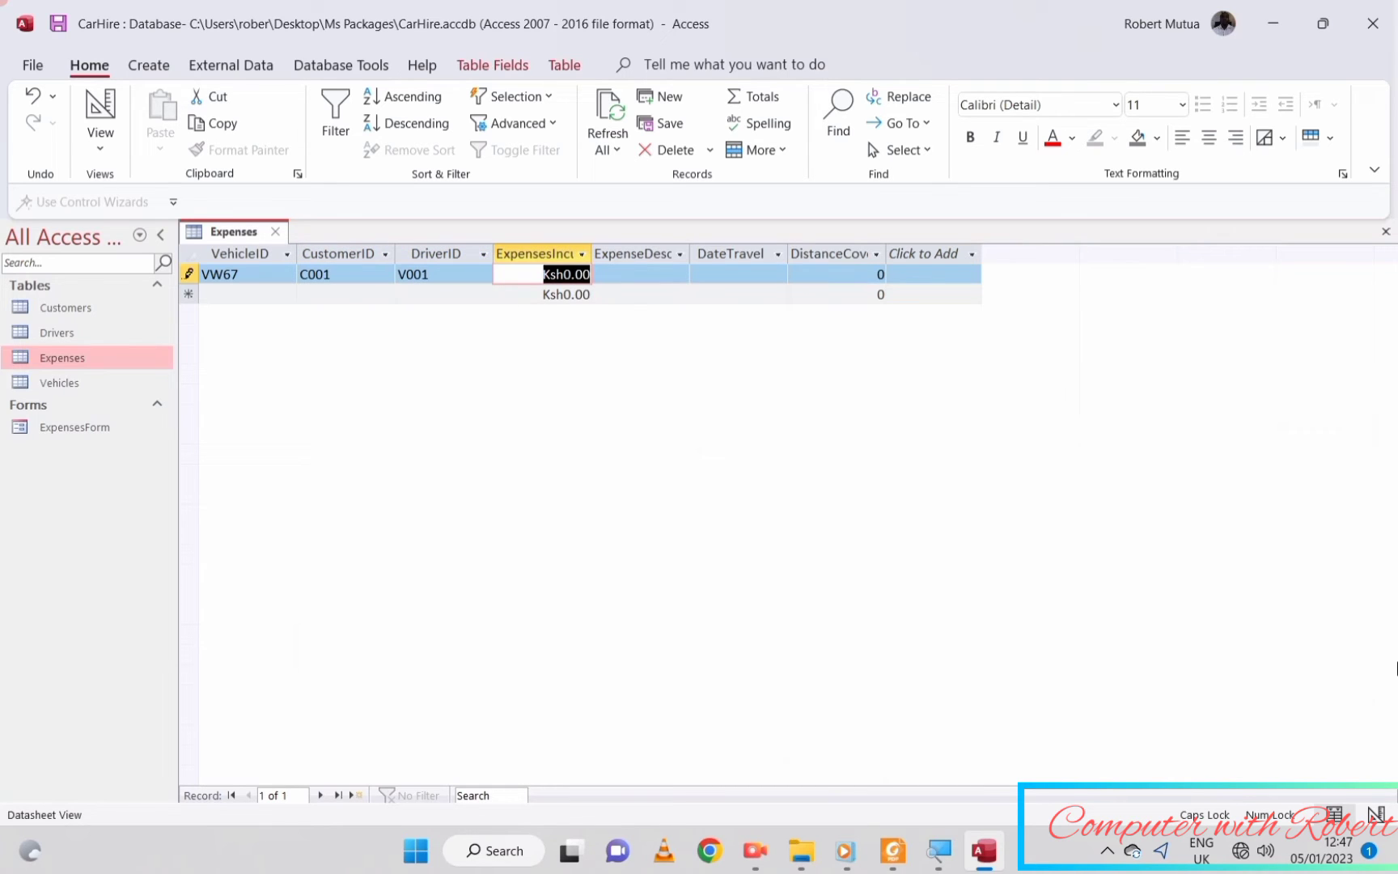
type("30")
key("Tab")
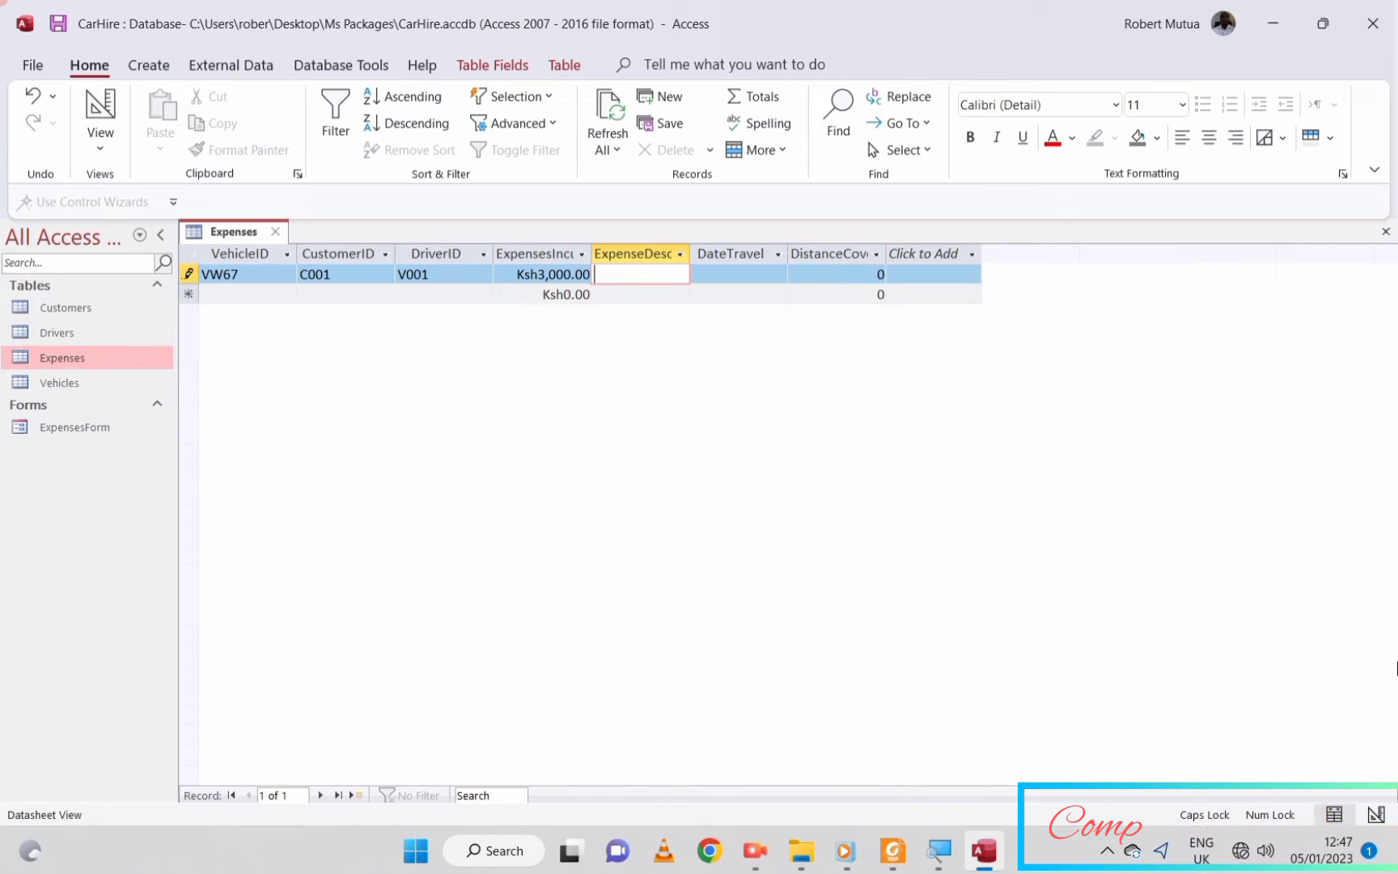
- Complete the first expense record with description Tyre Replacement, travel date 7/14/2020 and distance covered 445
type("t")
key("Caps_Lock")
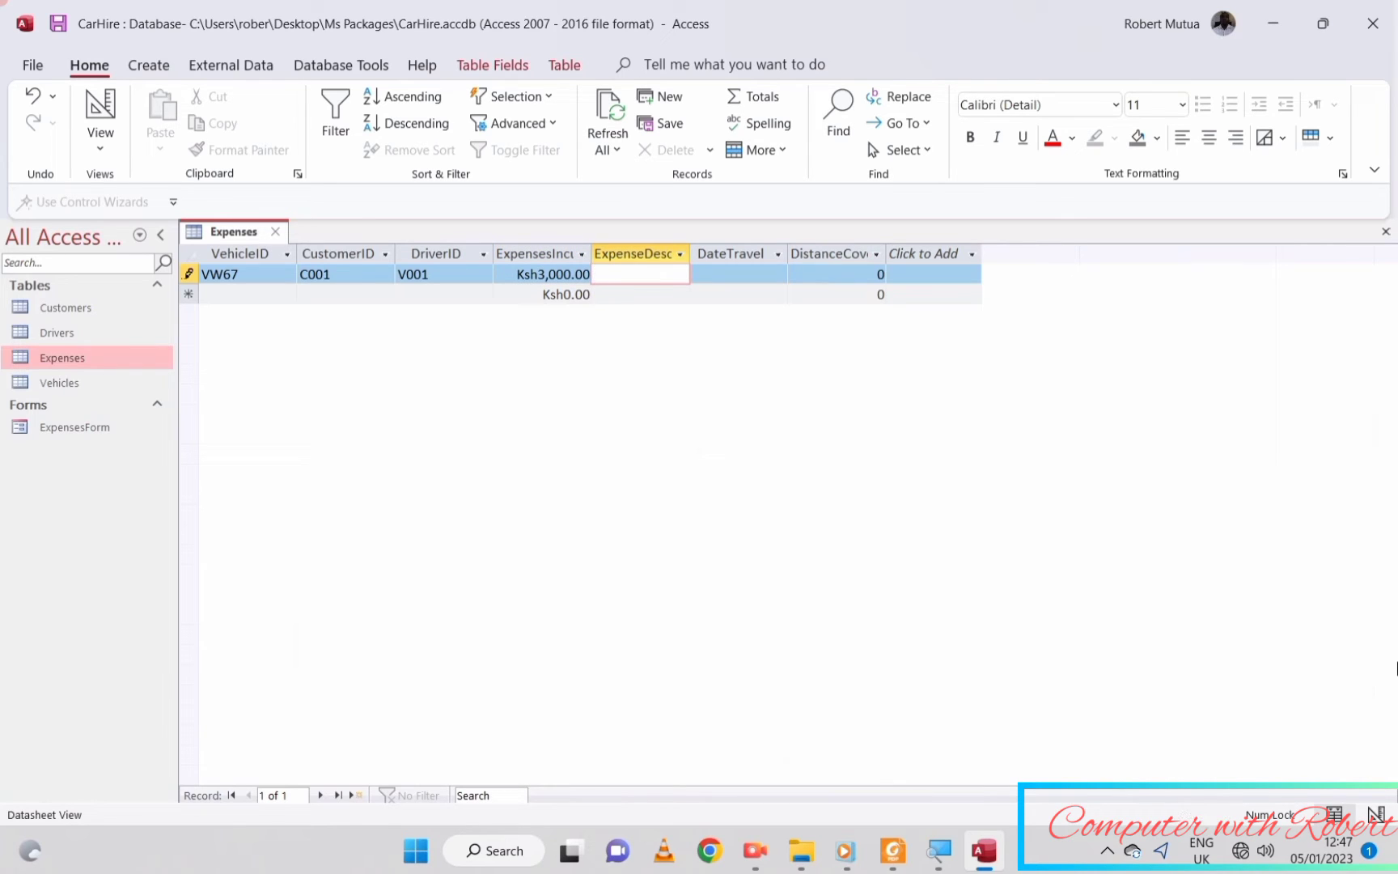
type("Tyre Replacement")
key("Tab")
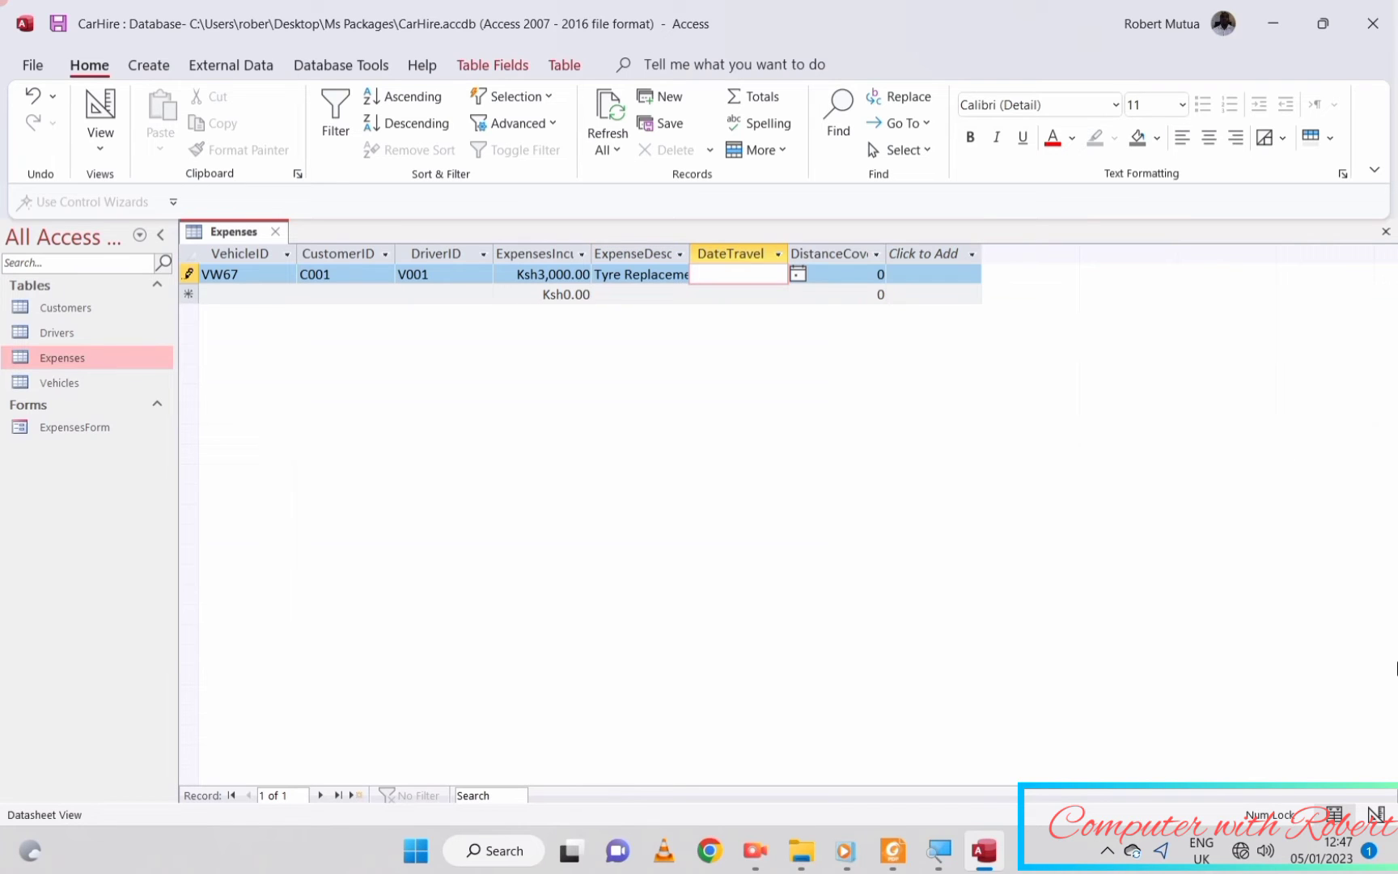
type("7/14/2020")
key("Tab")
type("445")
key("Tab")
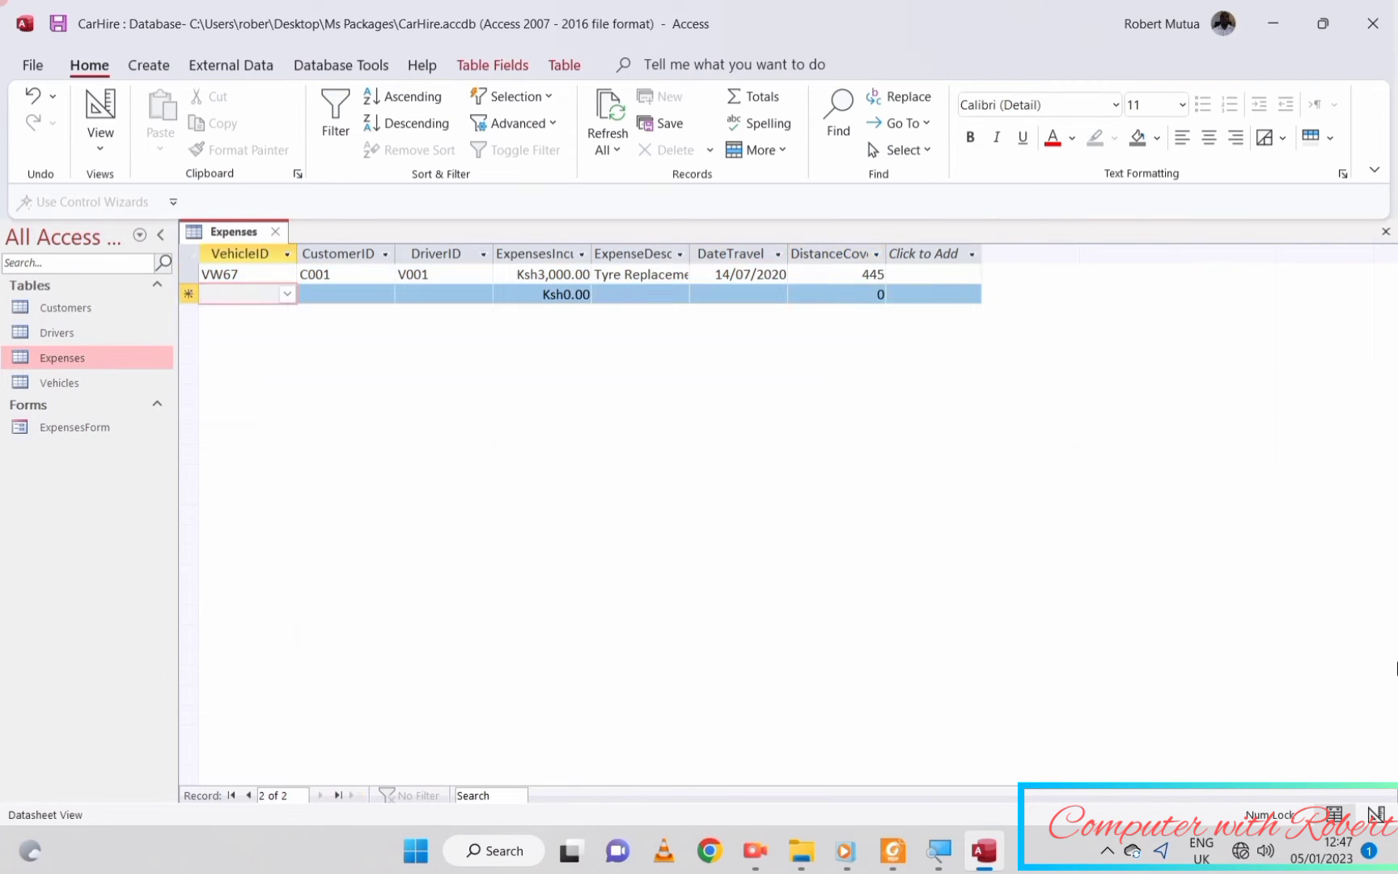
- Start the second expense record with vehicle KM13, the fourth customer's and first driver's IDs, and expenses incurred of Ksh 2,000
type("KM13")
key("Tab")
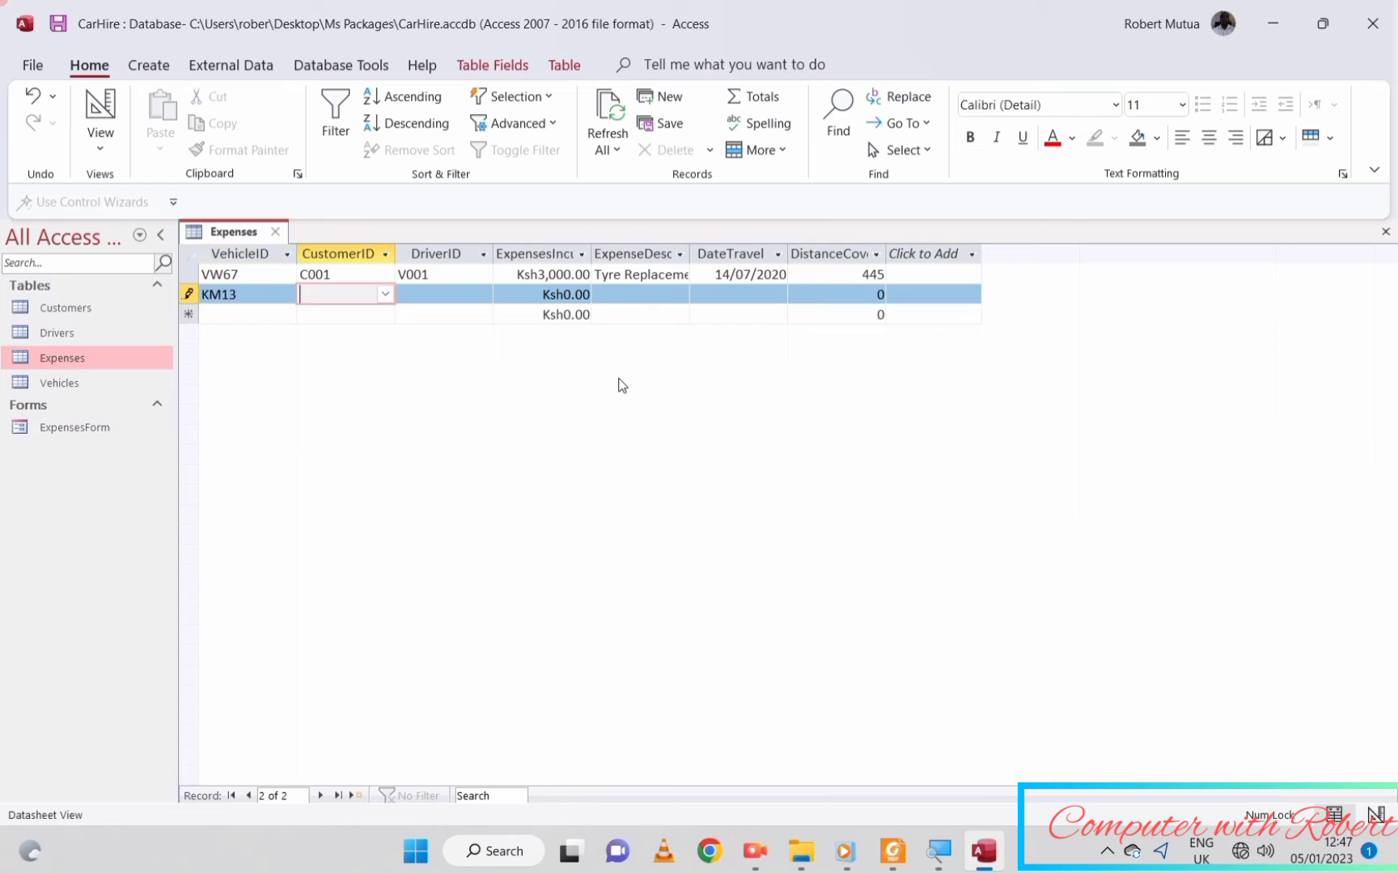
type("c004")
key("Tab")
type("v")
key("Tab")
type("2000")
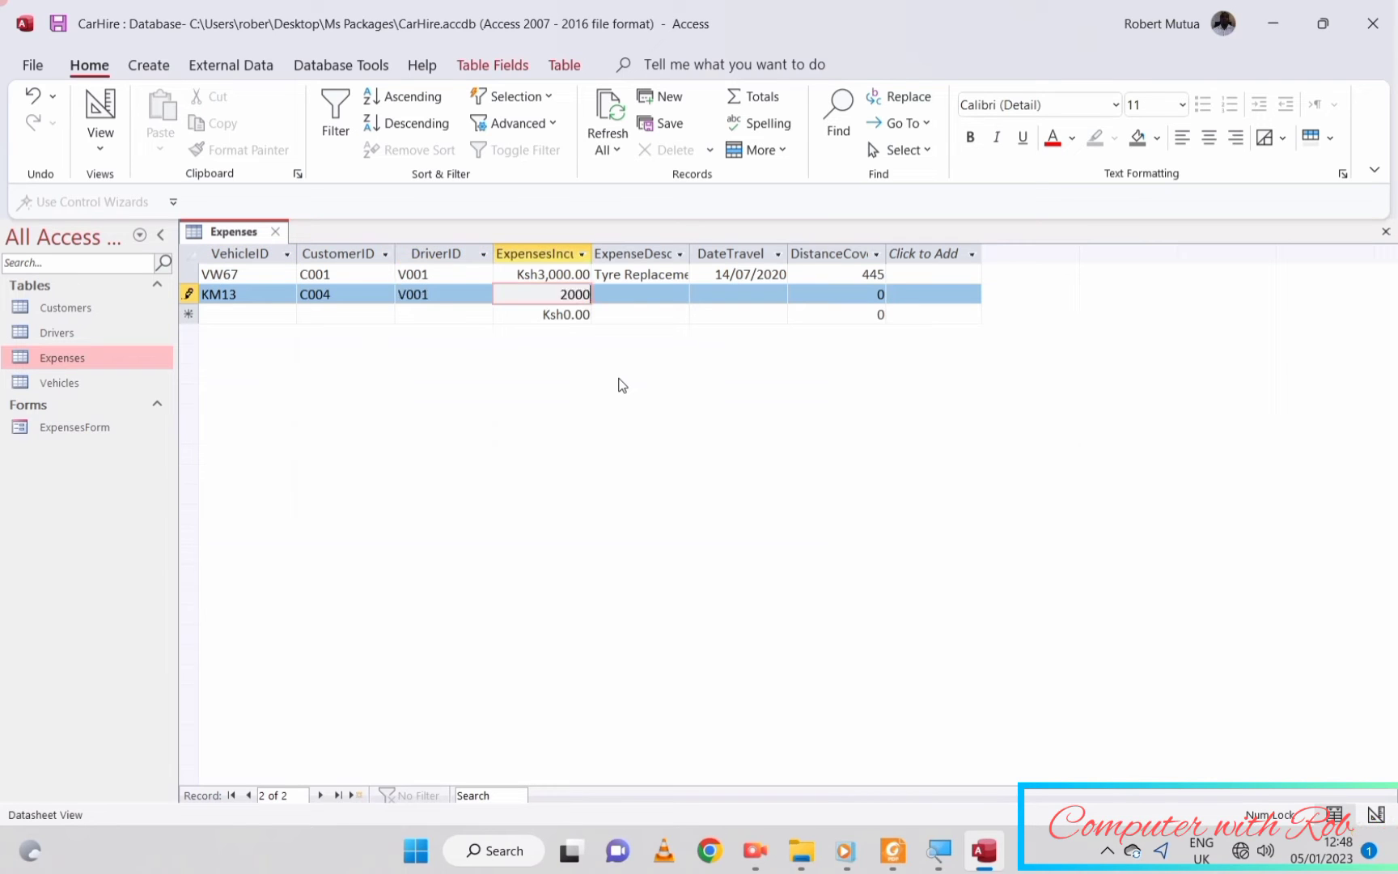
- Complete the second expense record with description Tyre Replacement, travel date 21/07/2020 and distance covered 550
key("Tab")
type("Tyre Replacement")
key("Tab")
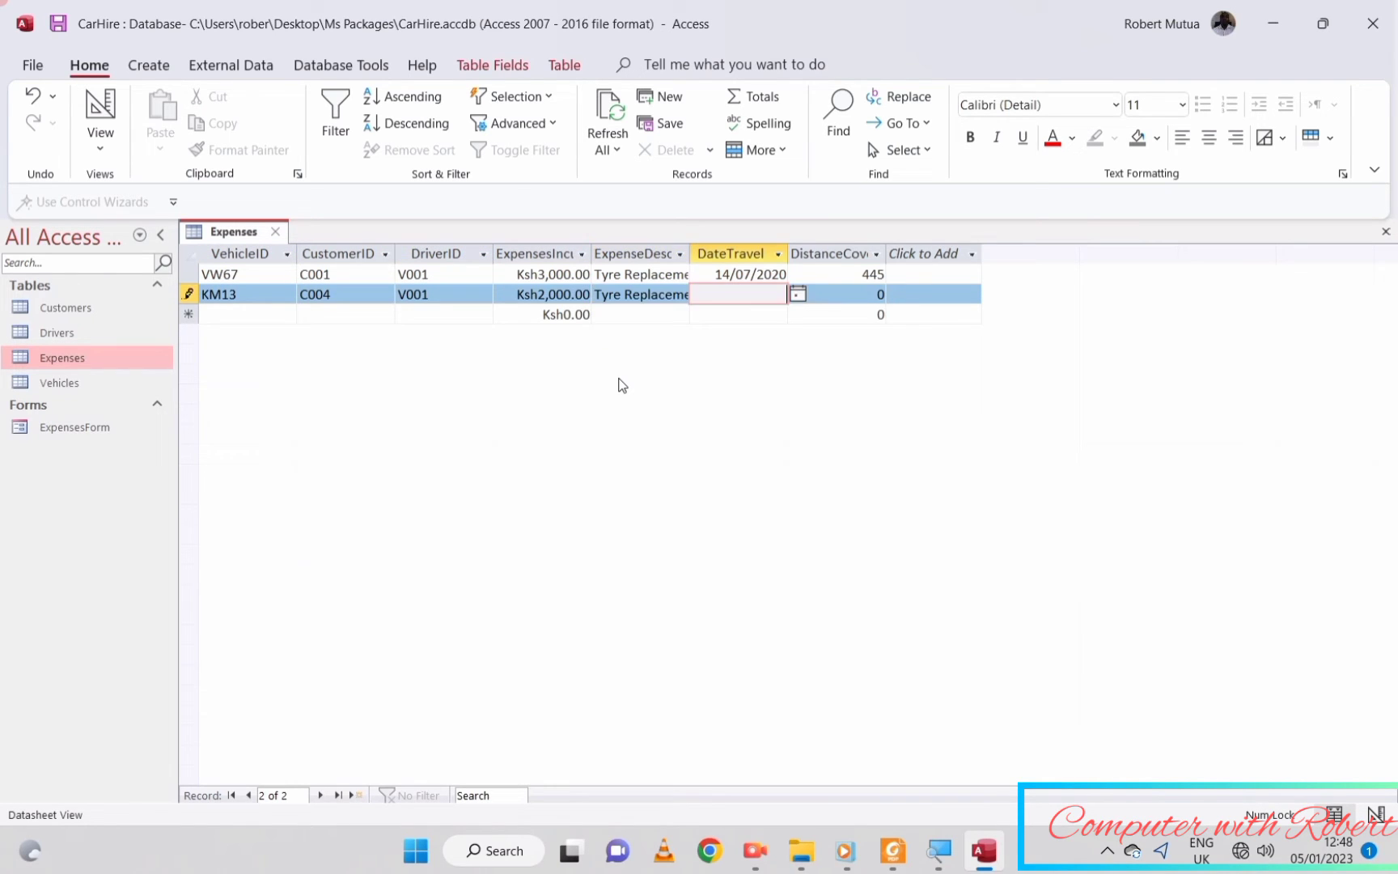
double_click(689, 254)
type("15/07/2020")
key("Tab")
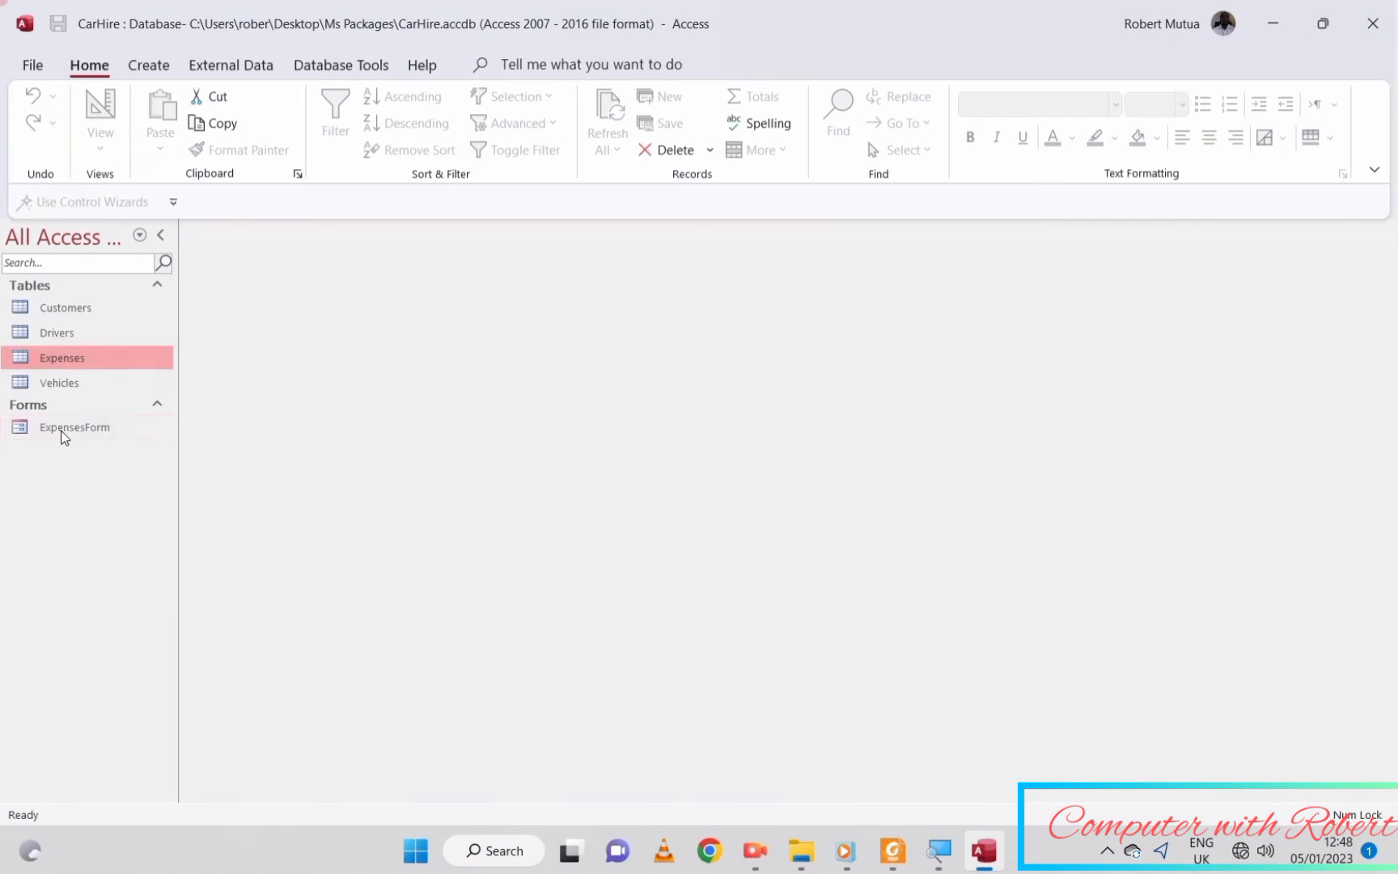
- Open ExpensesForm in Design View and delete its ID label and text box
double_click(65, 430)
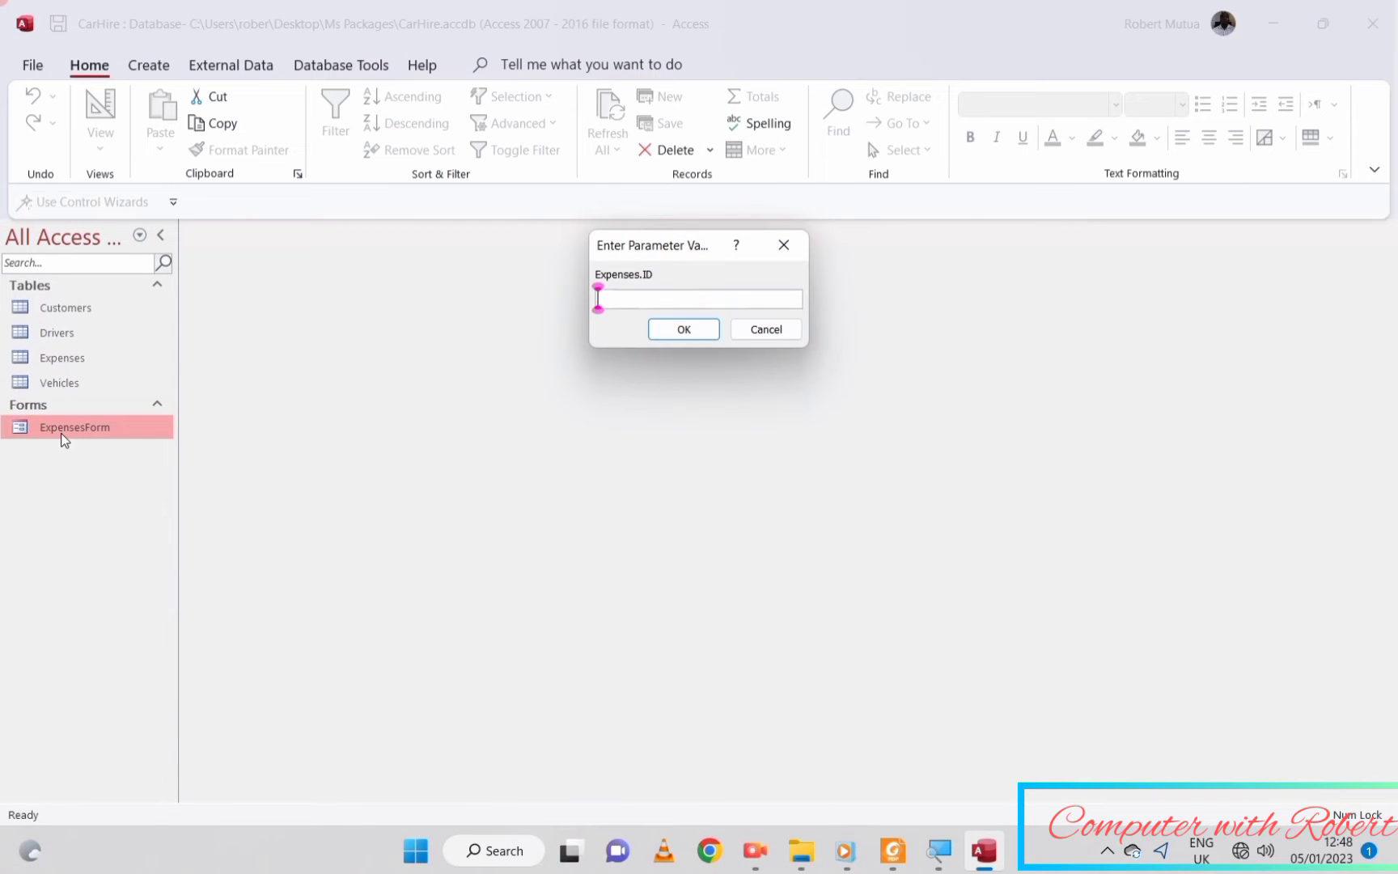
left_click(695, 332)
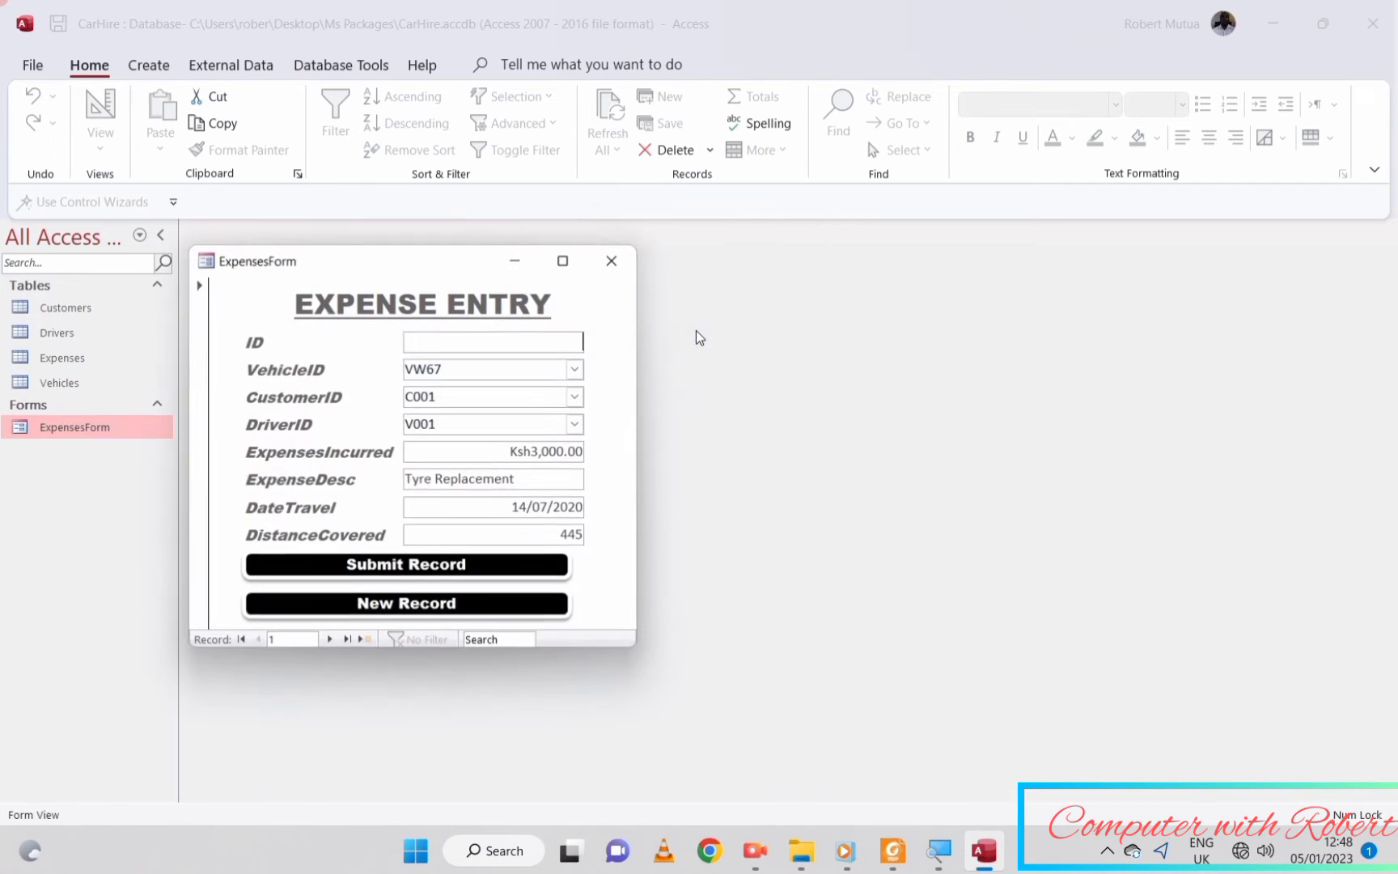
right_click(389, 276)
left_click(455, 404)
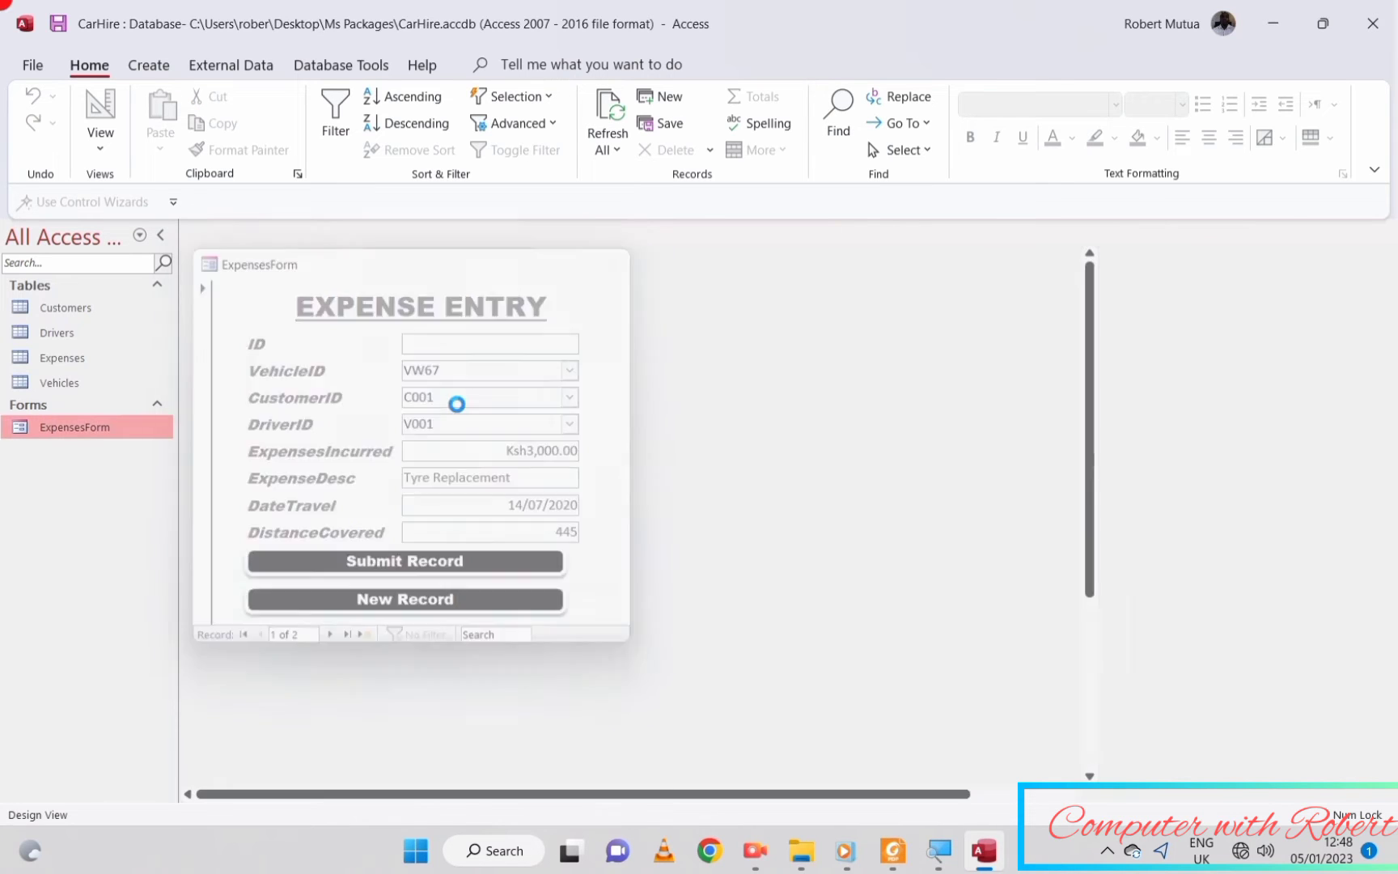
left_click(251, 354)
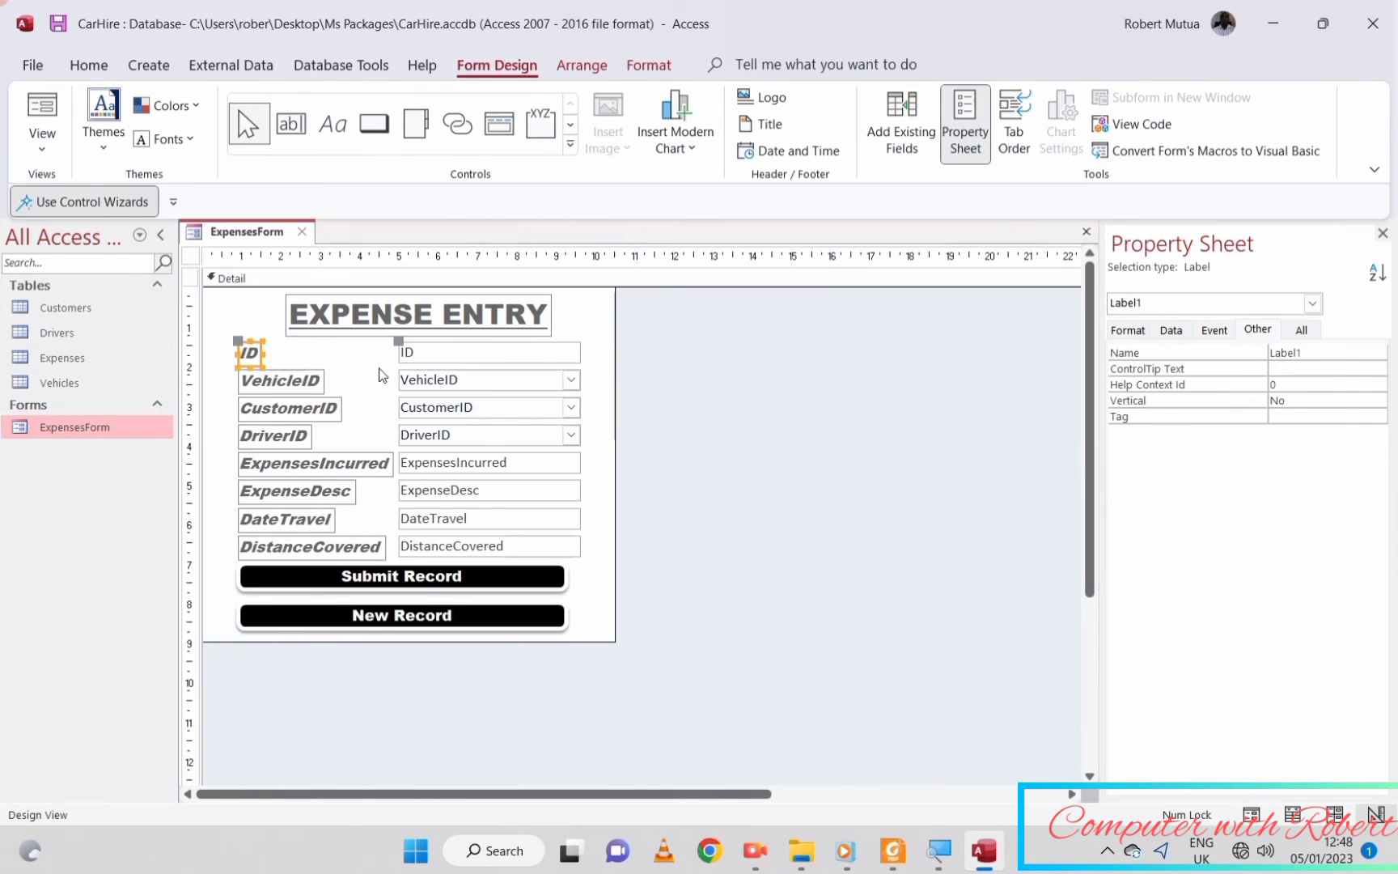
left_click(427, 356, "shift")
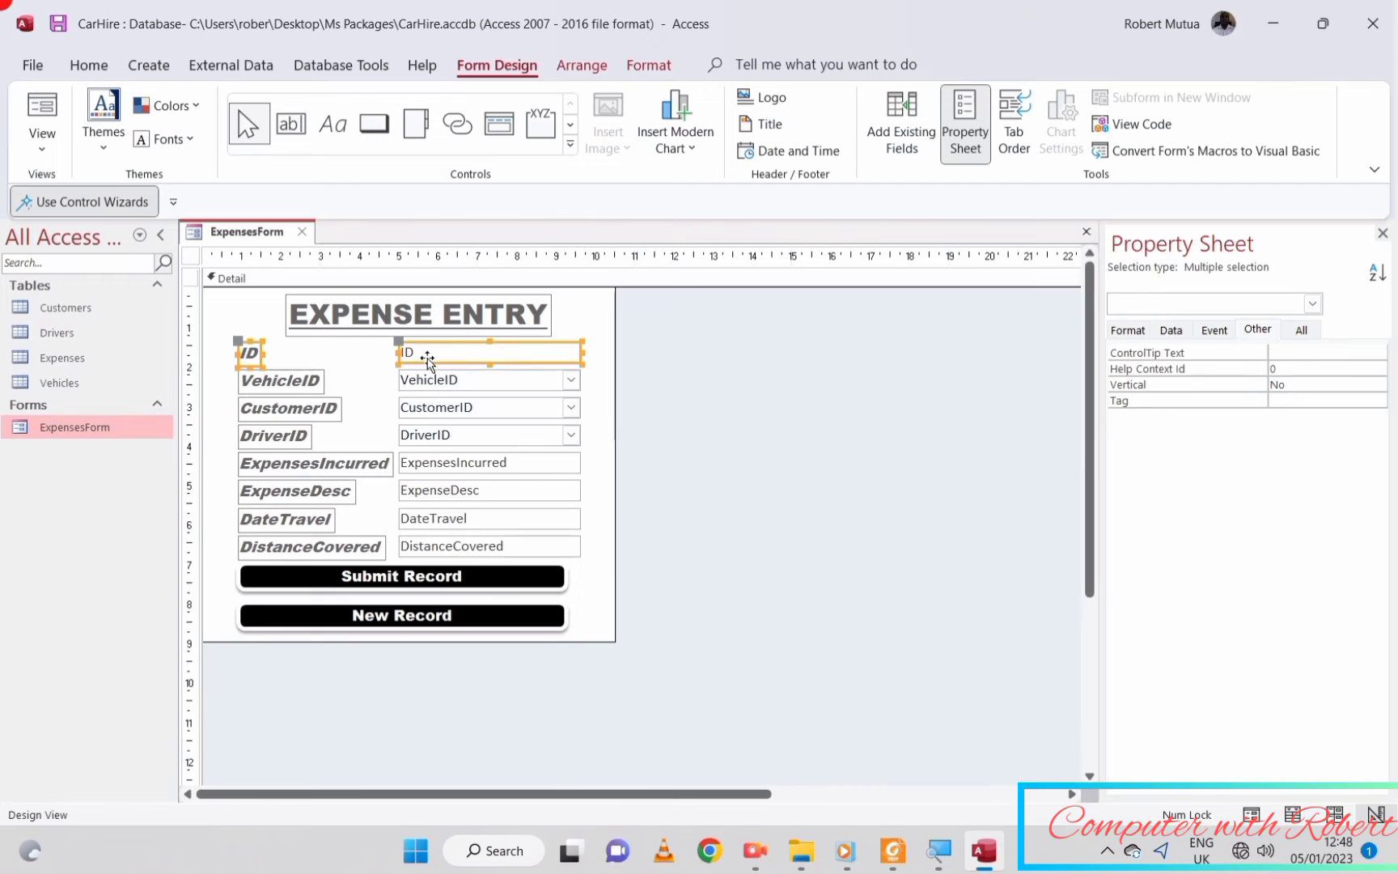
key("Delete")
- Move the labels and fields from VehicleID to DistanceCovered up into the gap below the title and return to Form View
left_click(297, 374)
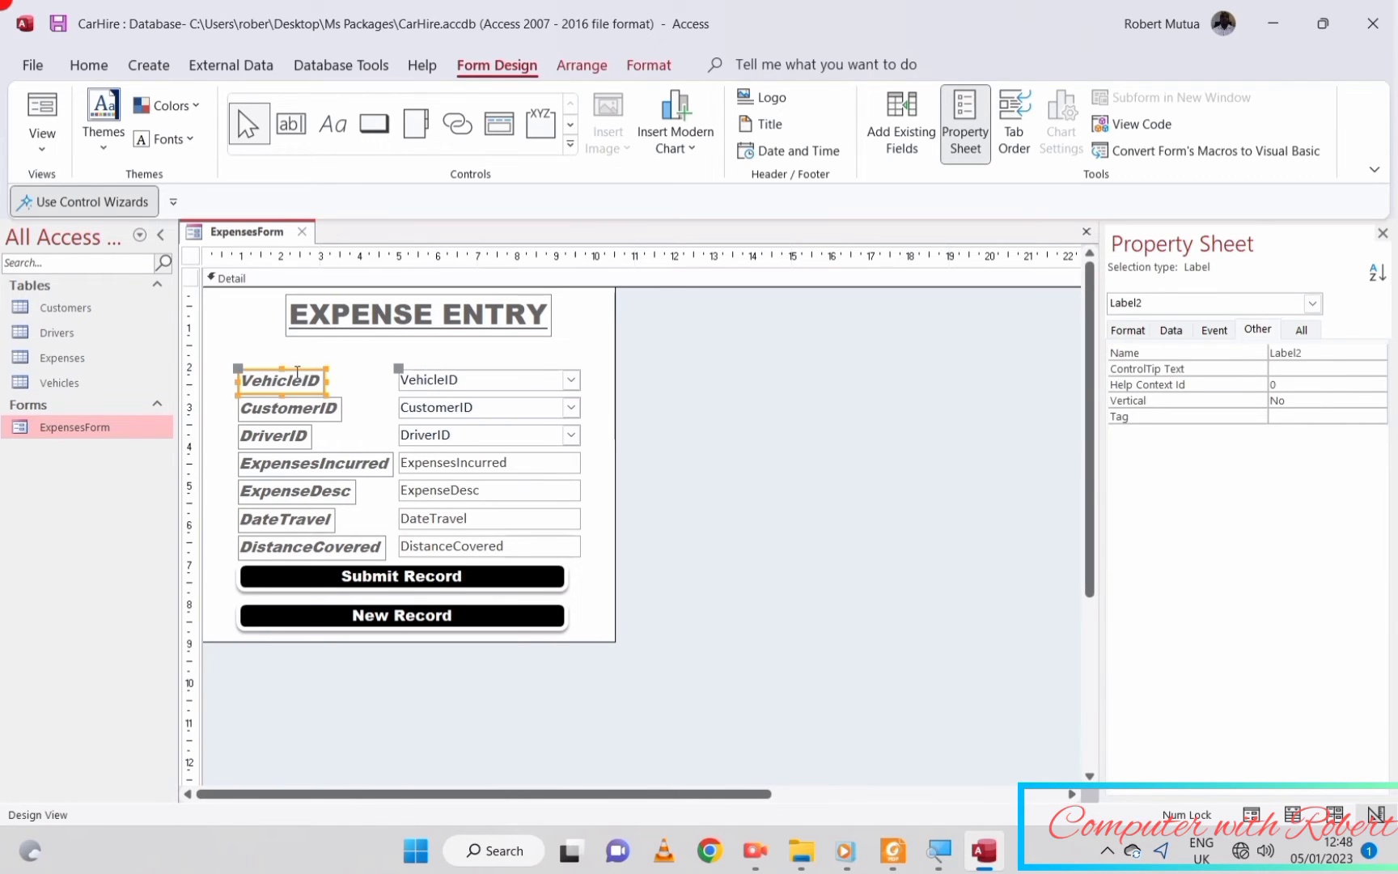
left_click(288, 408, "shift")
left_click(283, 436, "shift")
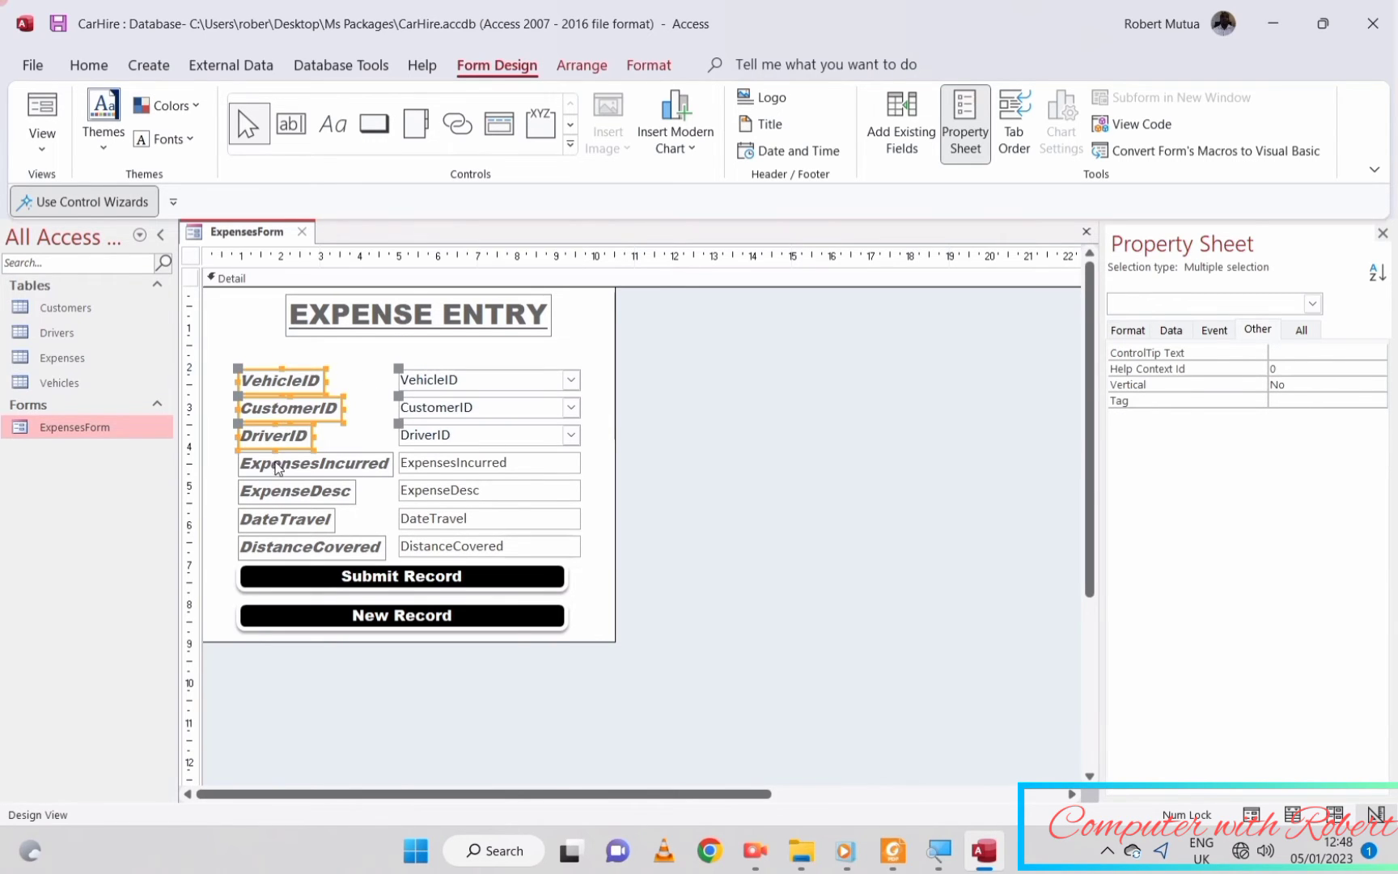
left_click(278, 466, "shift")
left_click(276, 492, "shift")
left_click(275, 522, "shift")
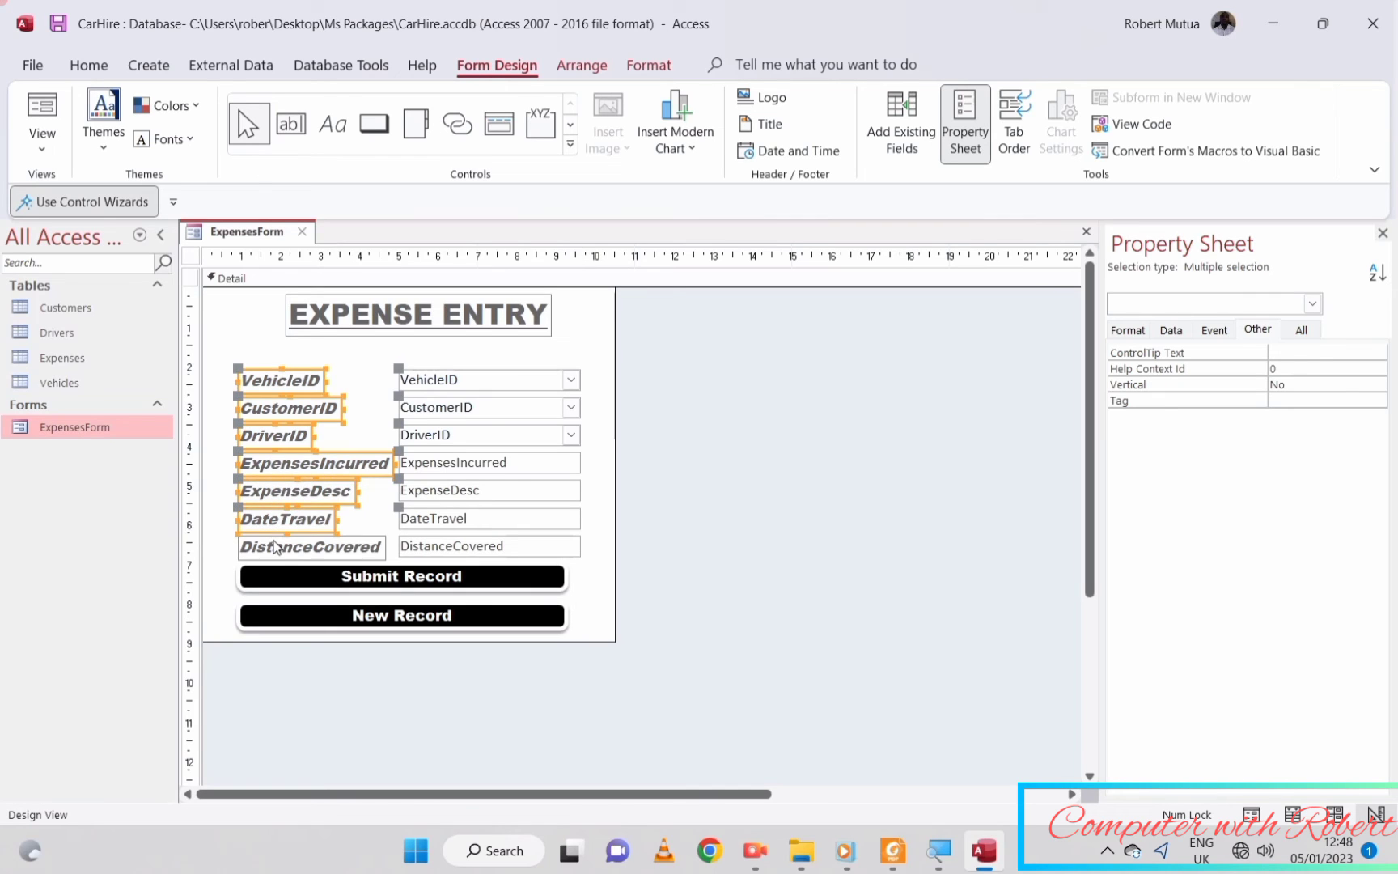
left_click(275, 547, "shift")
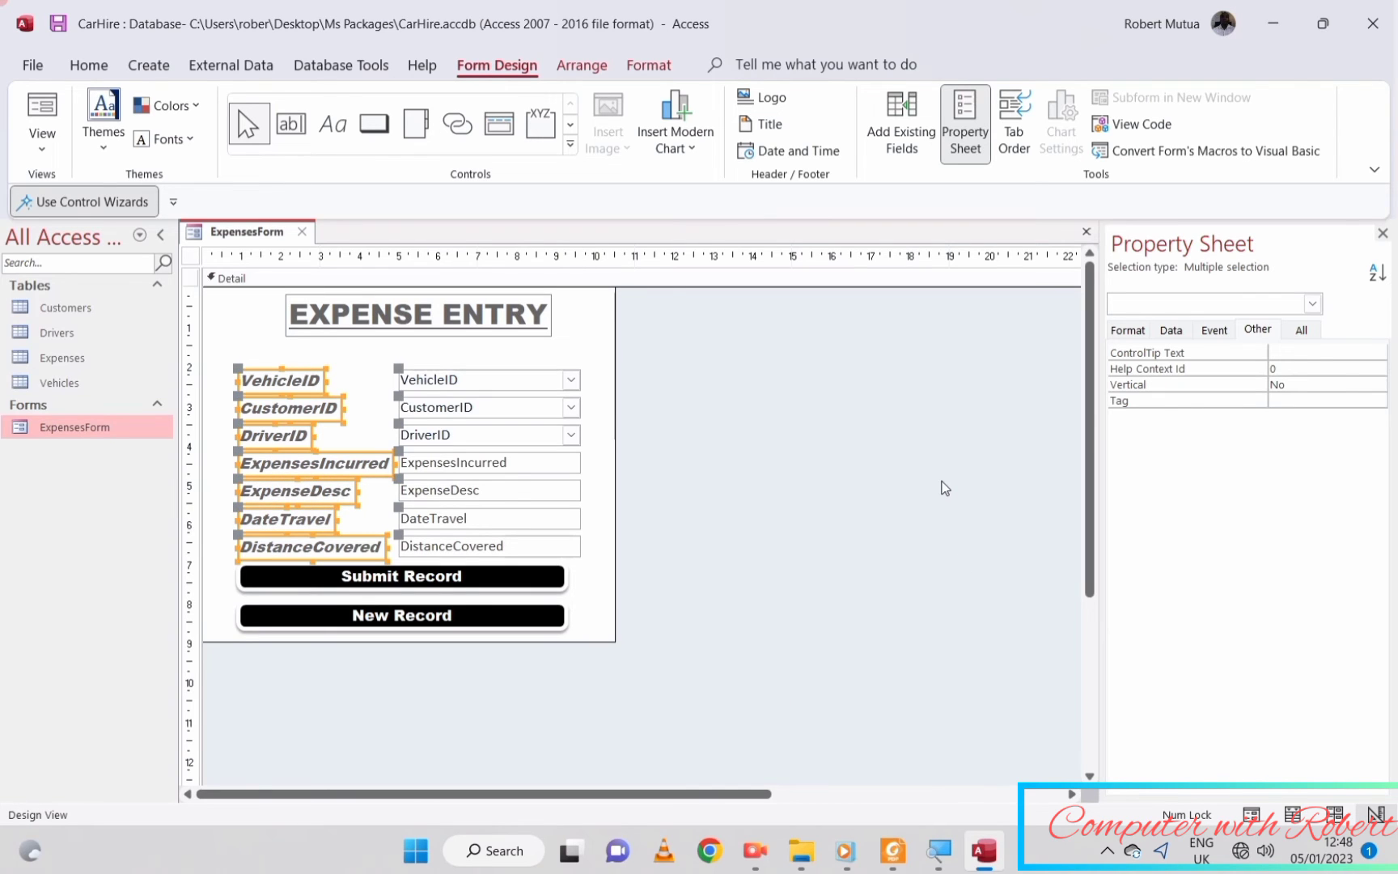
key("Up")
key("Up")
key("Up")
key("Up")
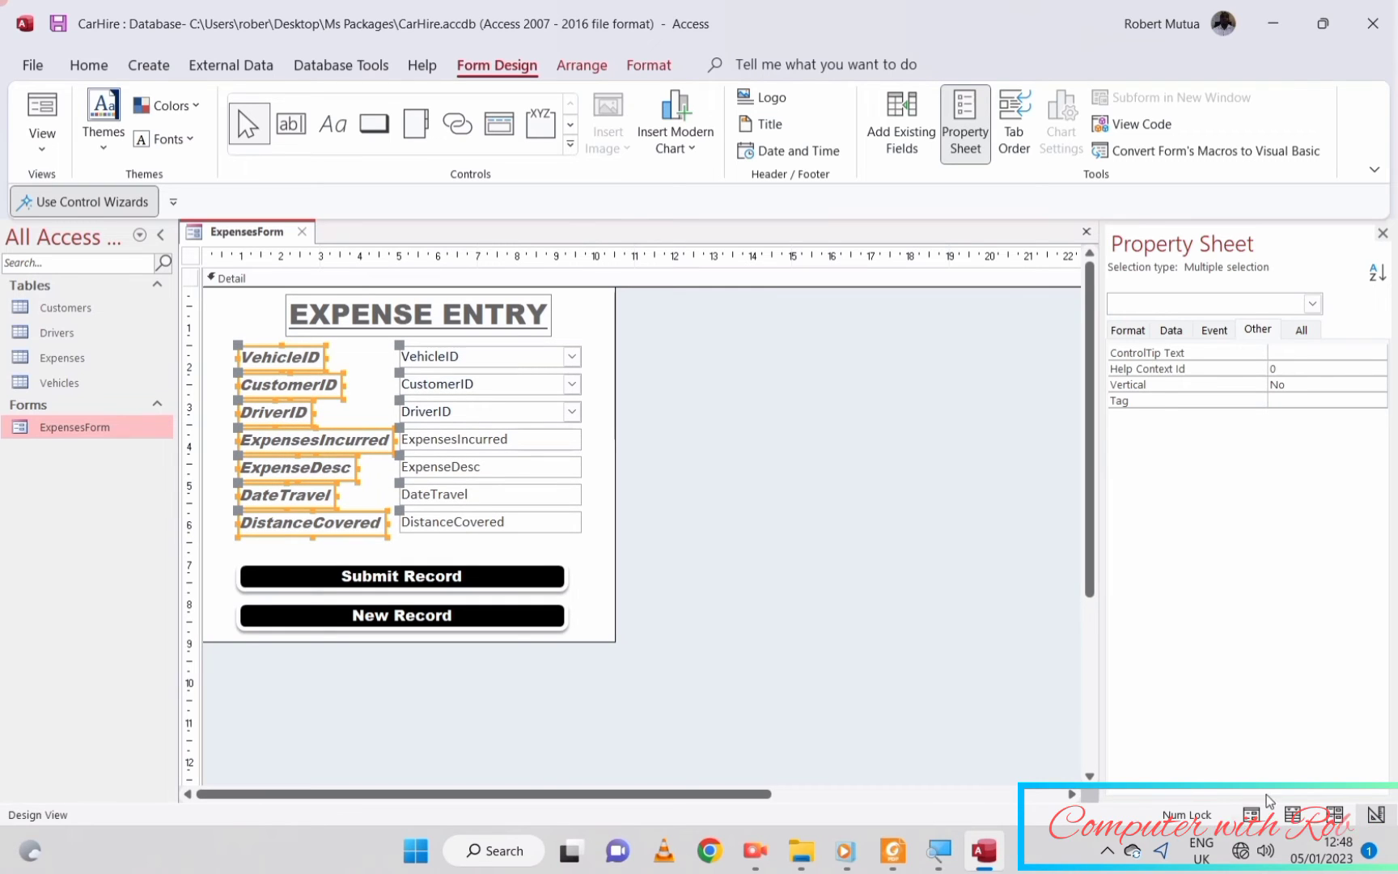
left_click(1251, 814)
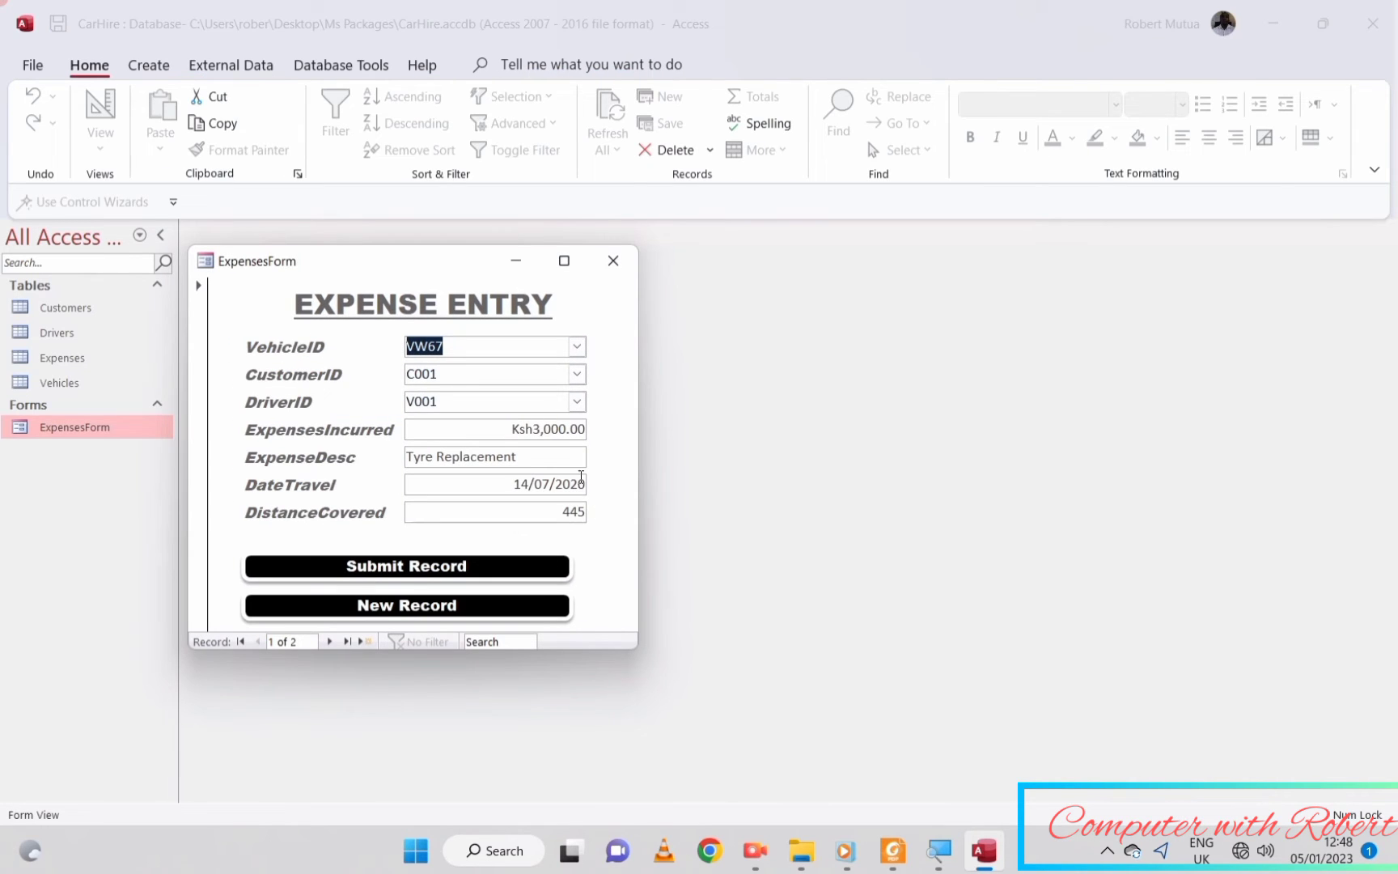
- Start a third expense record in the form with vehicle KM13 and the first customer's and second driver's IDs
left_click(331, 643)
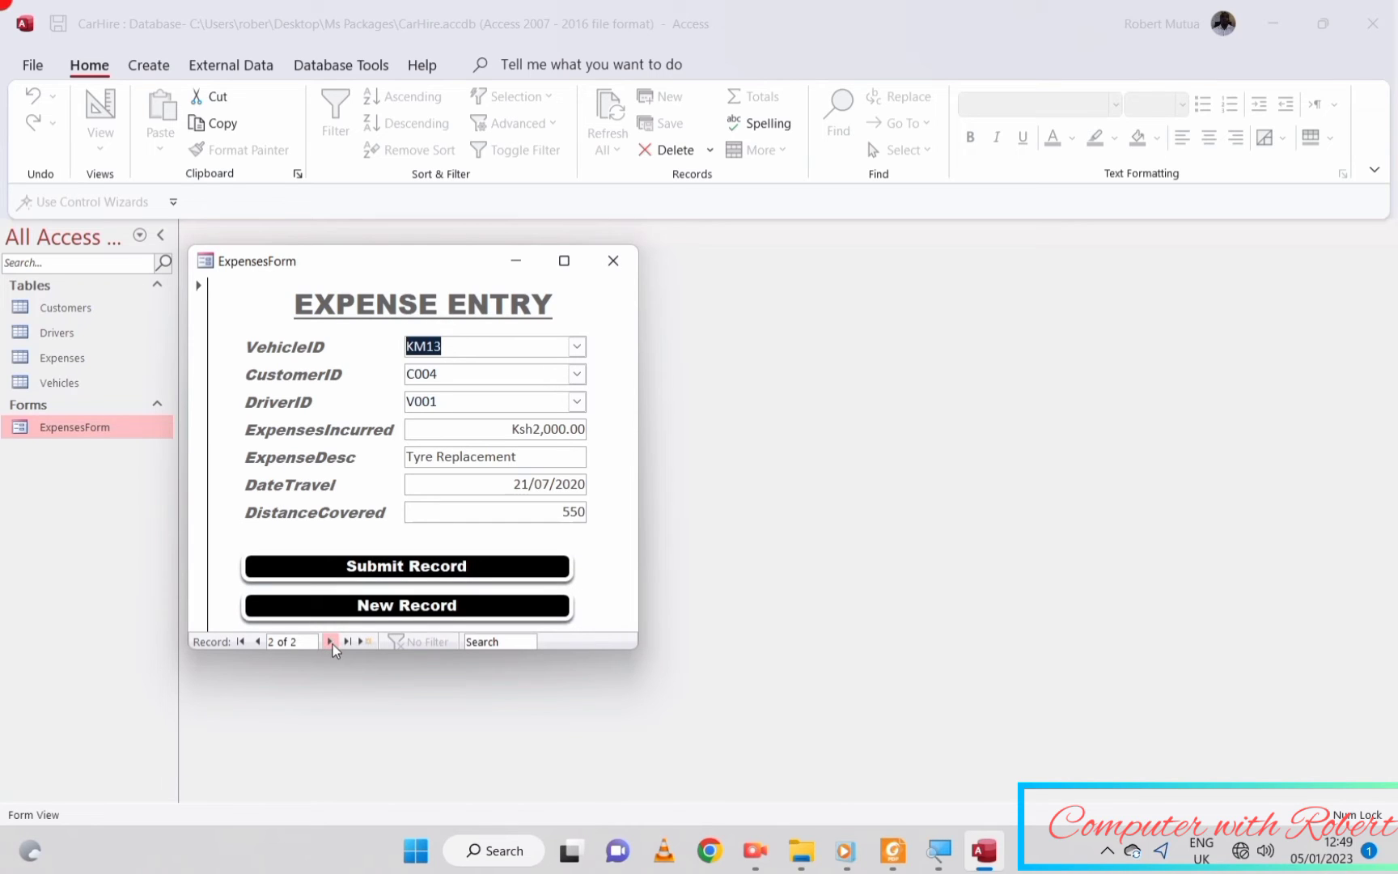
left_click(331, 642)
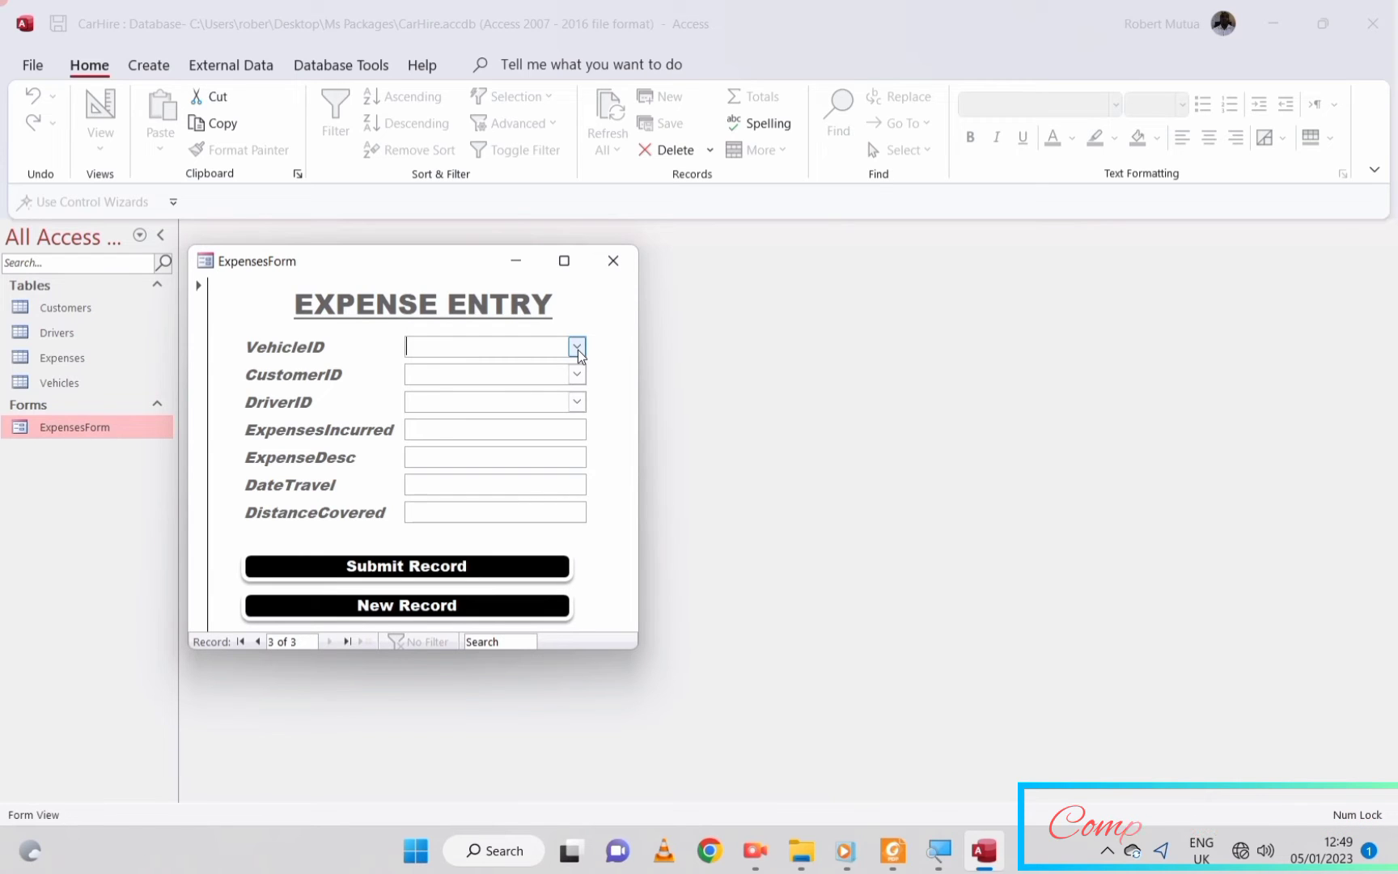
left_click(577, 348)
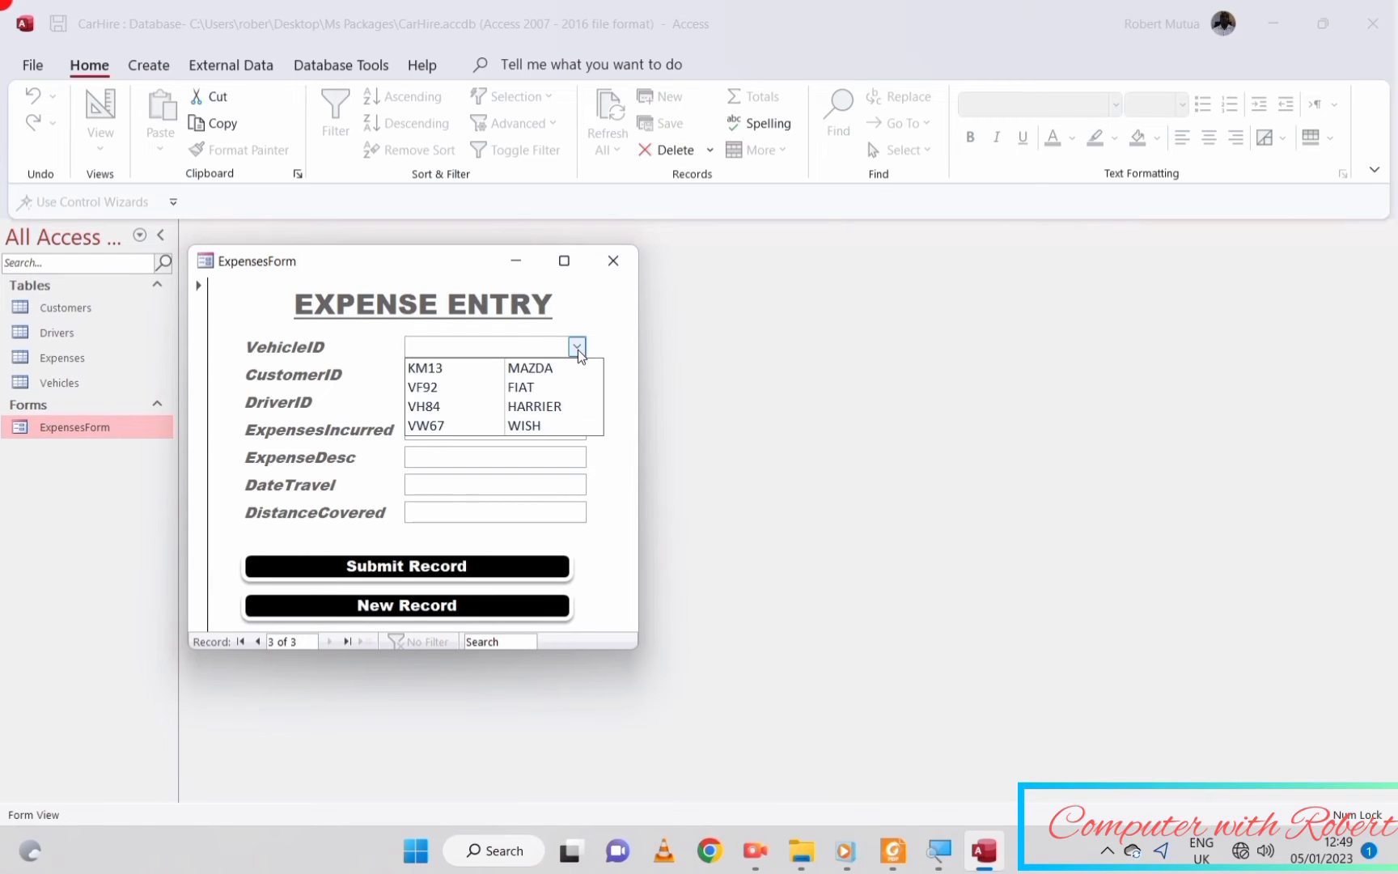
left_click(494, 374)
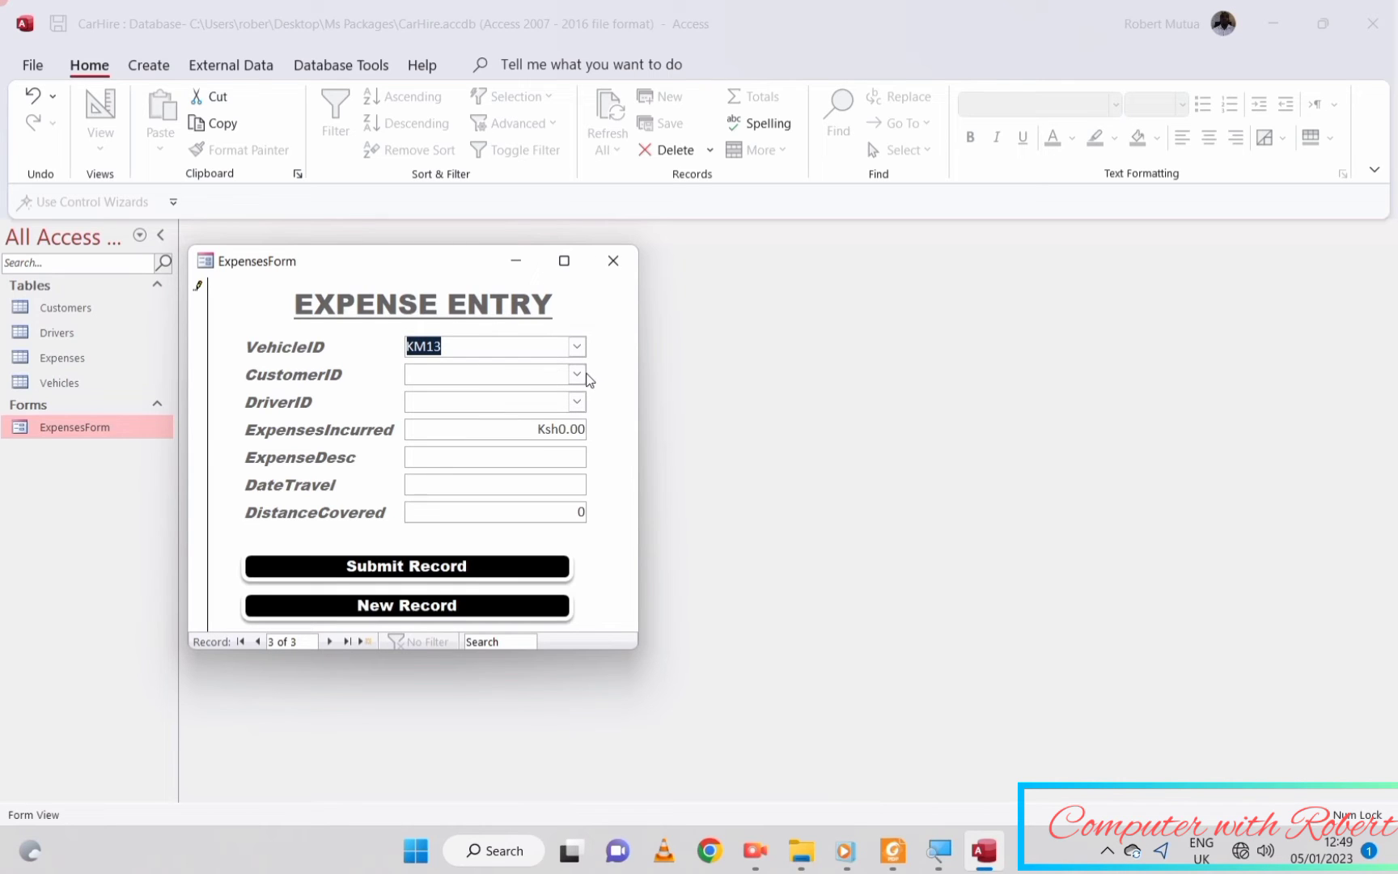
left_click(577, 374)
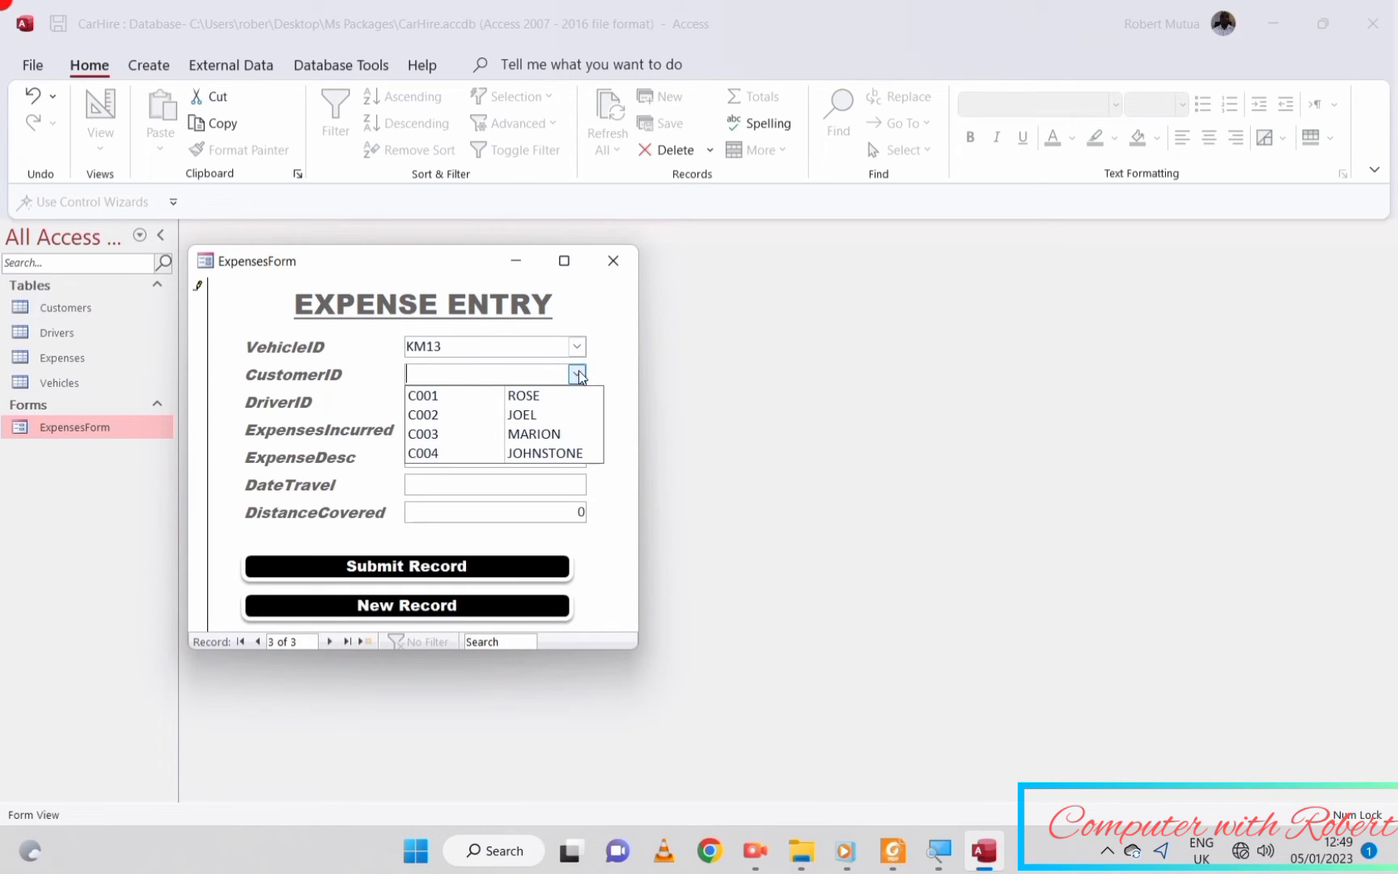
left_click(540, 397)
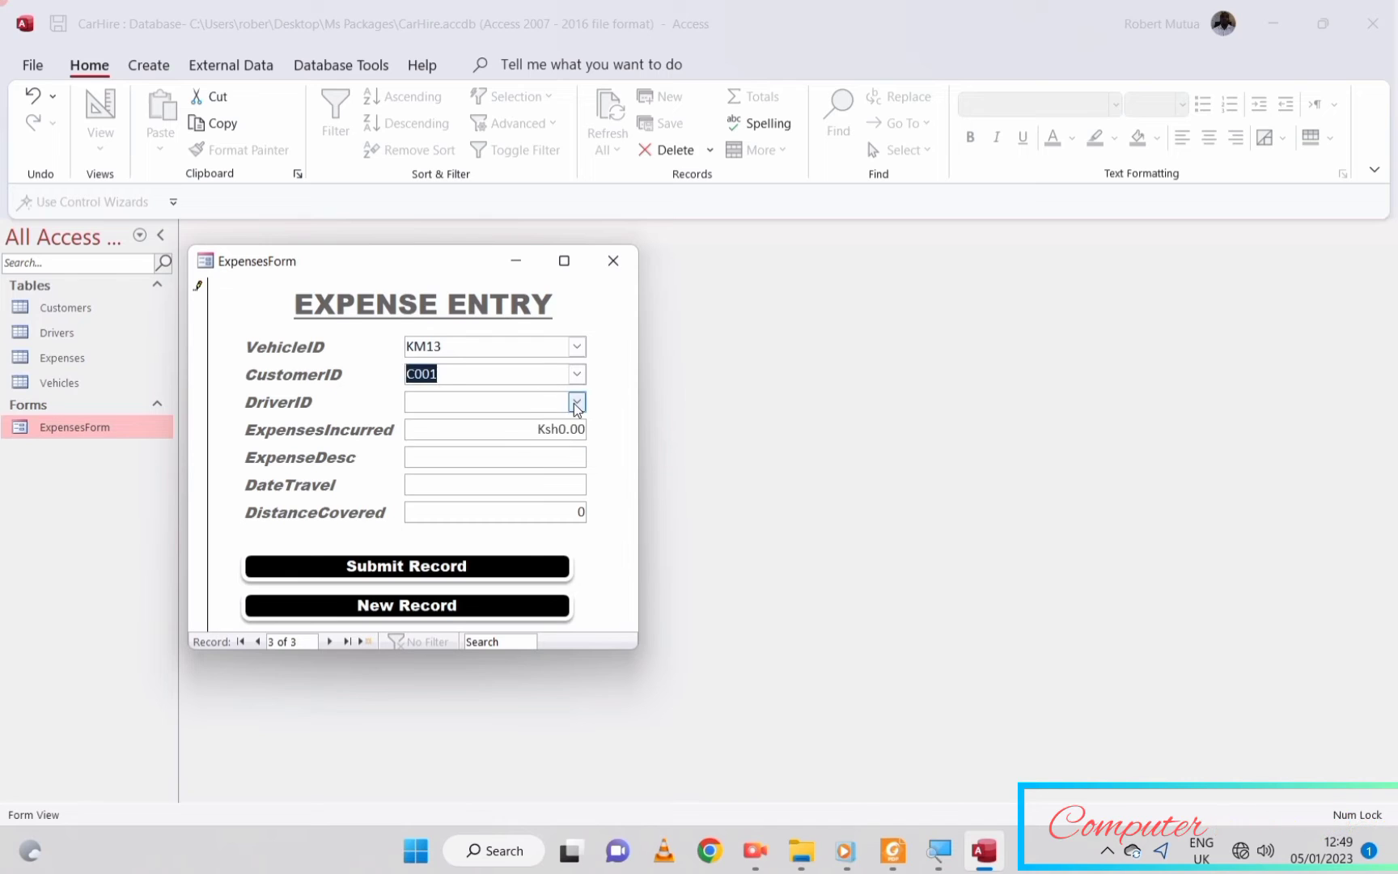
left_click(577, 402)
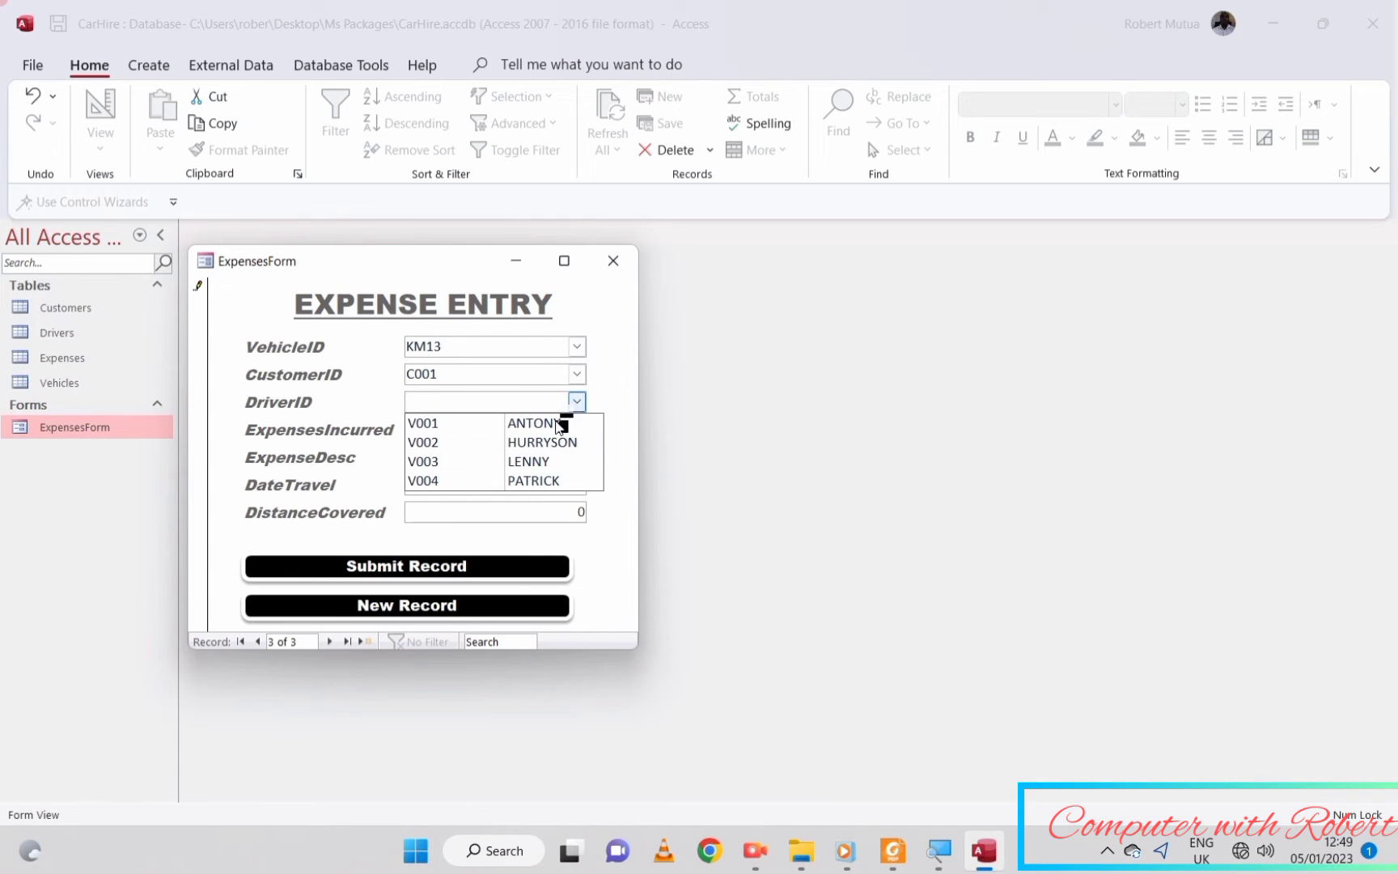
left_click(539, 437)
key("Tab")
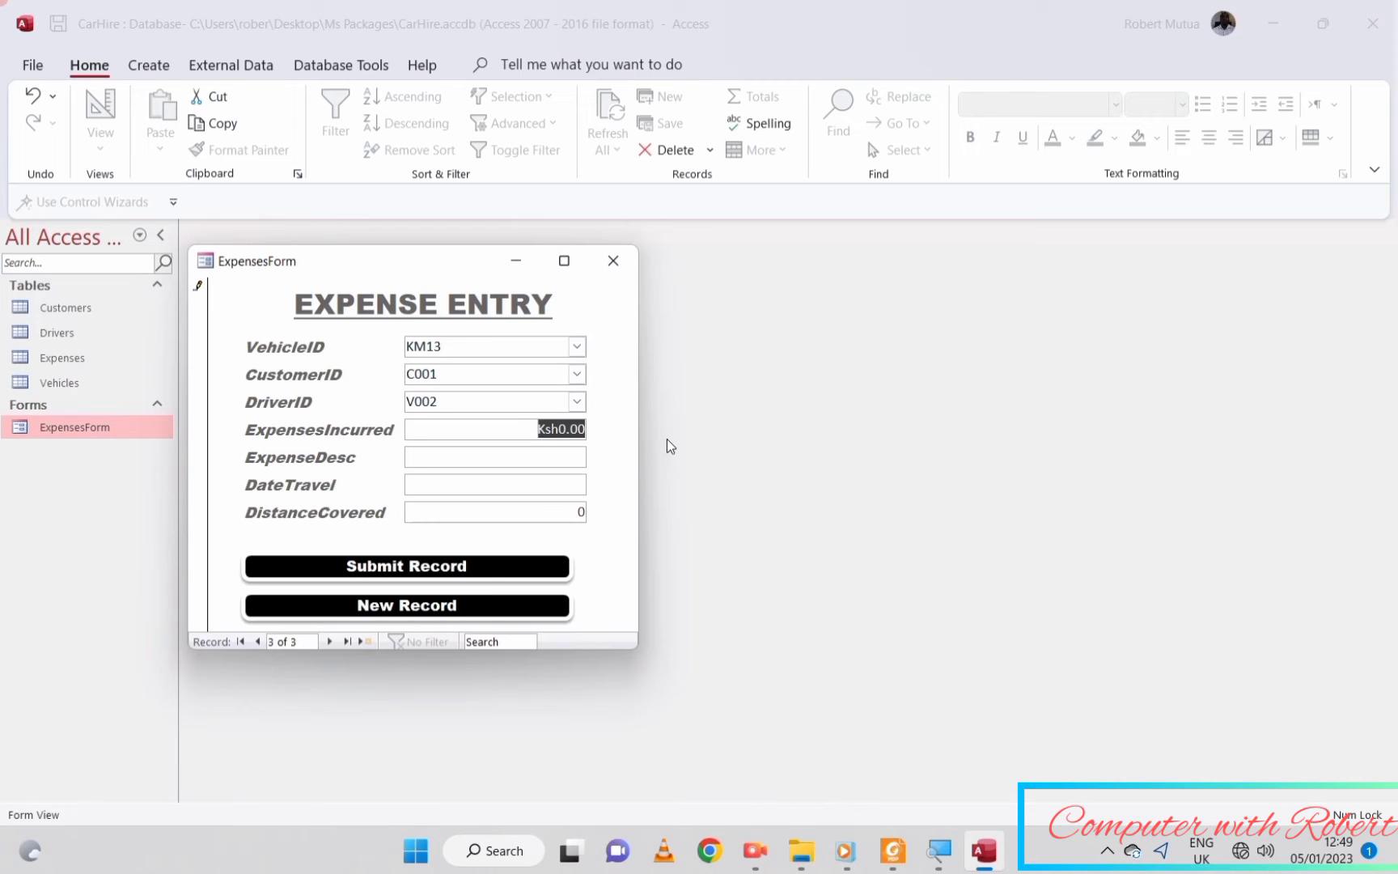
- Complete the third expense record with expenses Ksh 2,000, description Shocks, travel date 7/10/2020 and distance 380, and submit it
type("2000")
key("Tab")
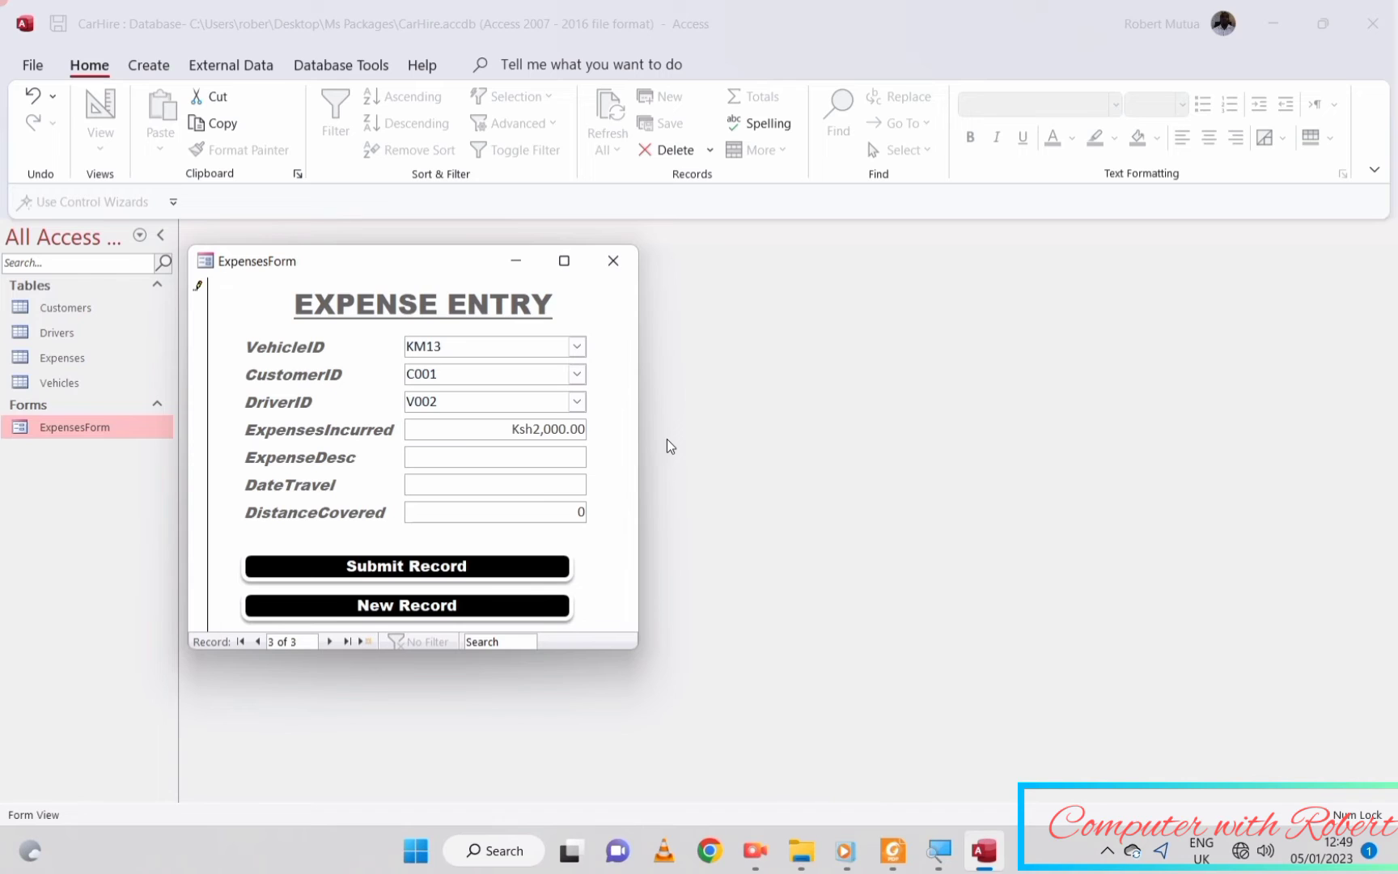
type("Shocks")
key("Tab")
type("7/10/2020")
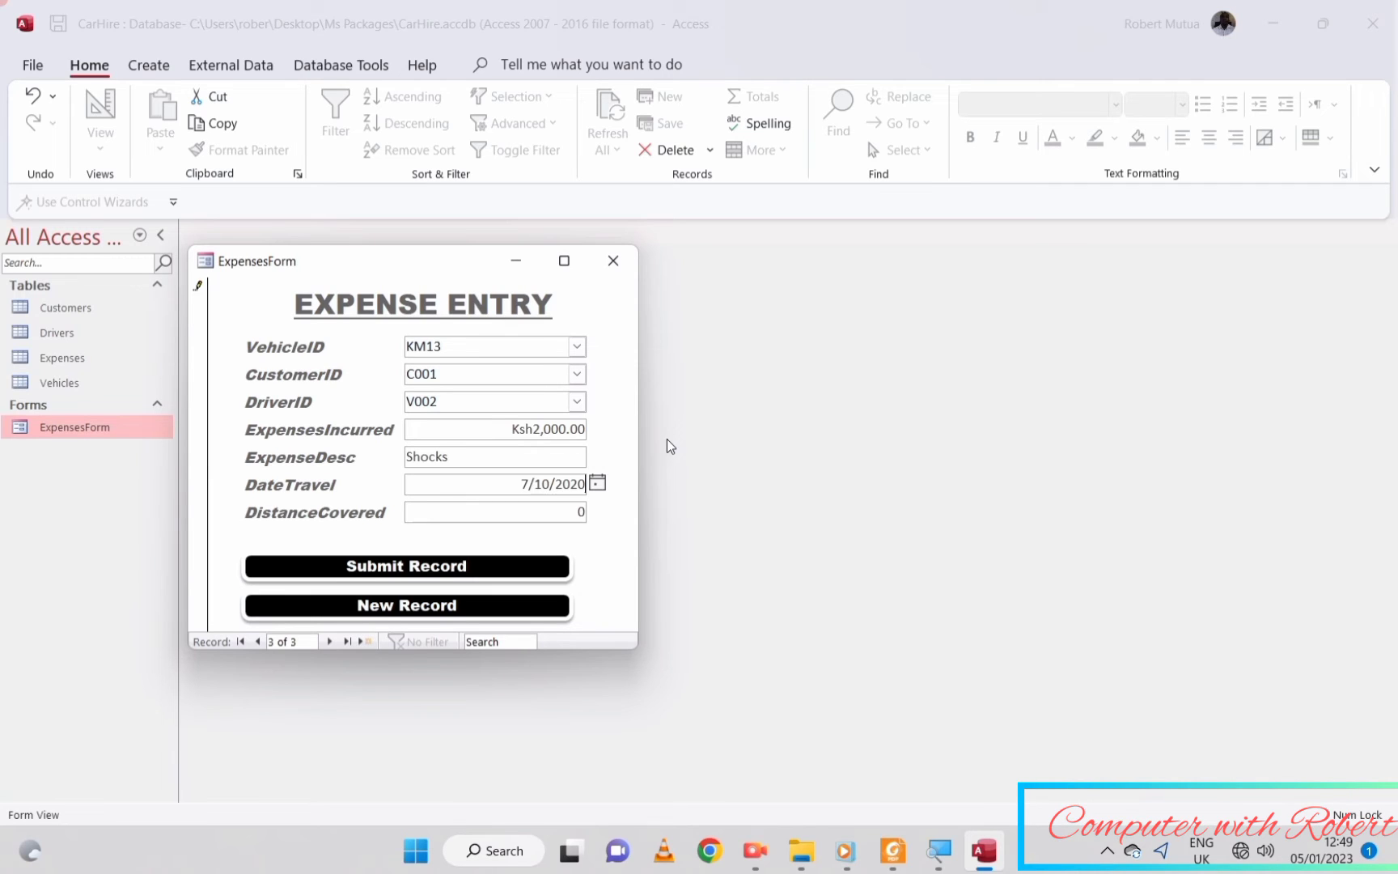
key("Tab")
type("380")
left_click(479, 566)
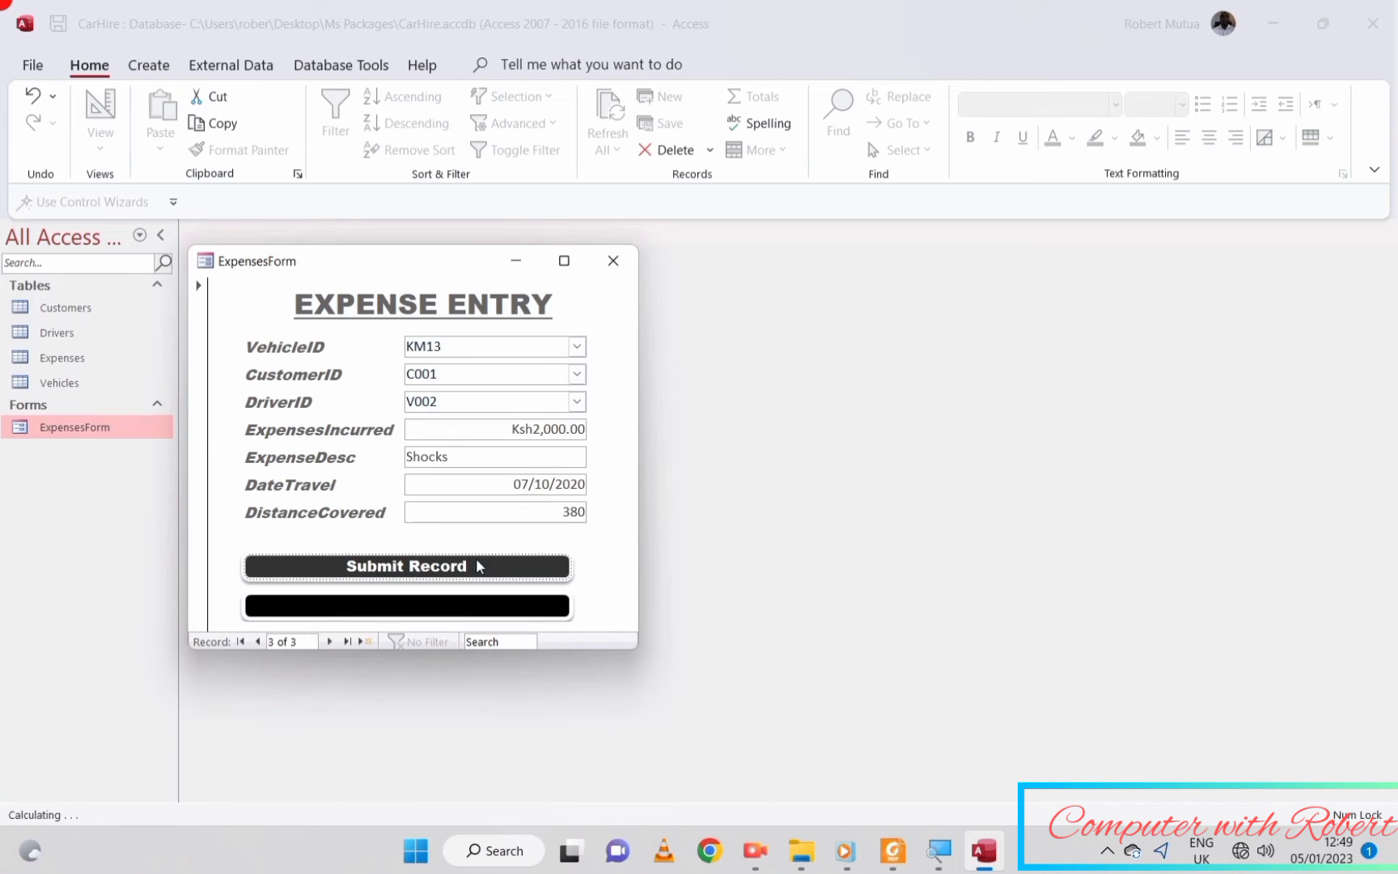
- Start a new expense record with vehicle VW67 and the third customer's and second driver's IDs
left_click(452, 600)
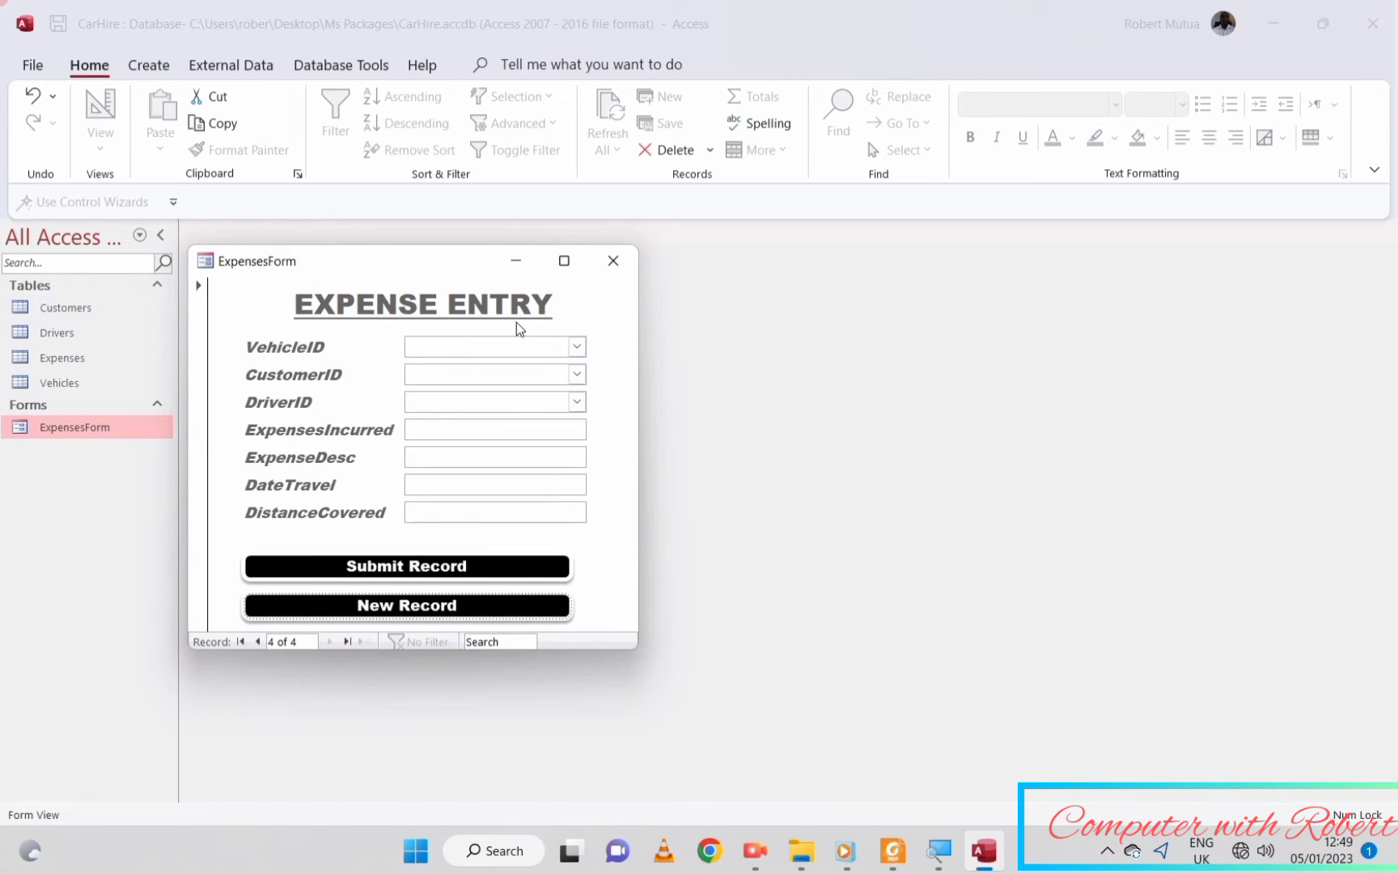
left_click(503, 344)
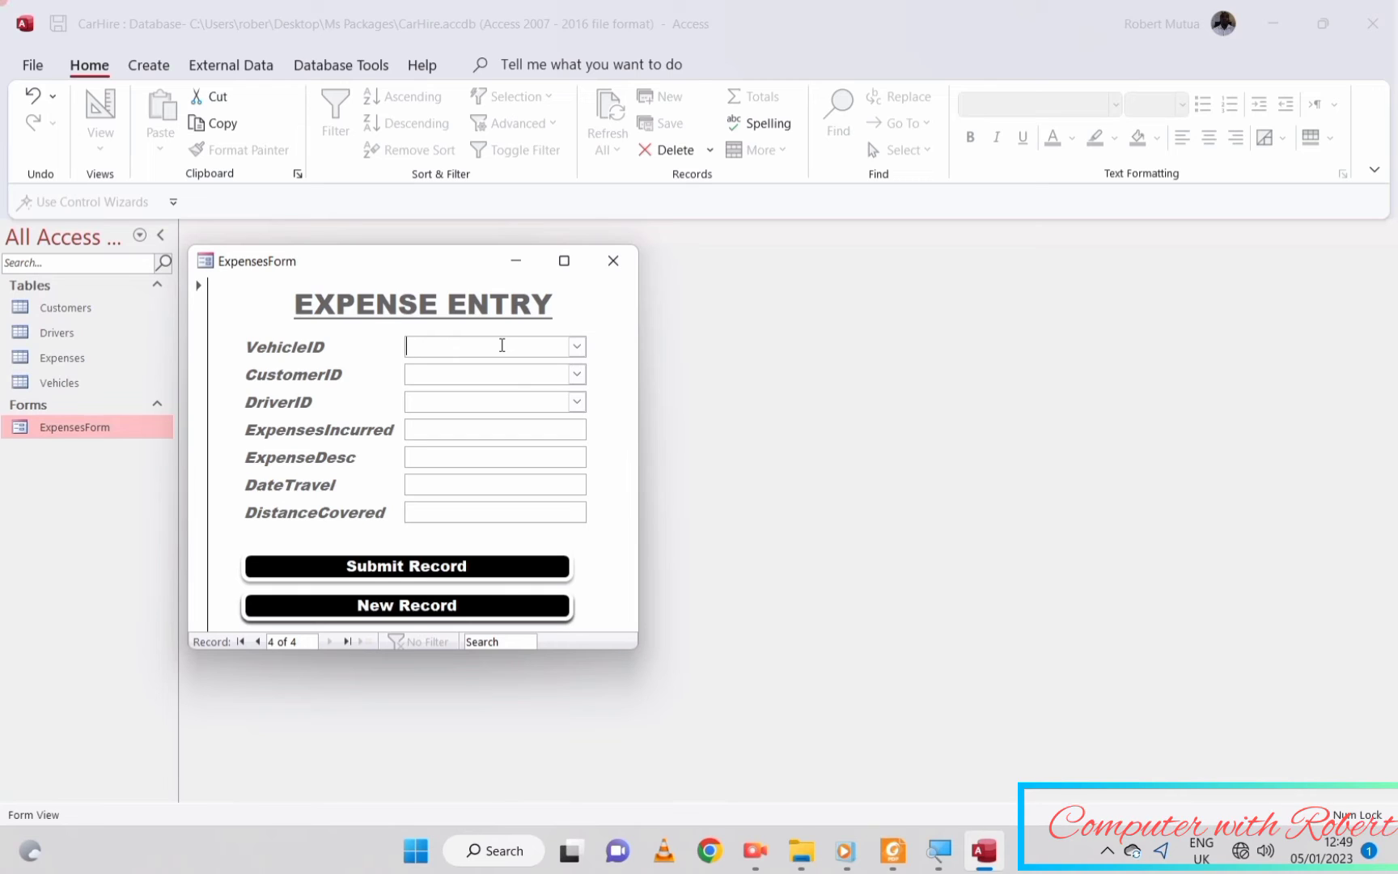
type("V")
key("Tab")
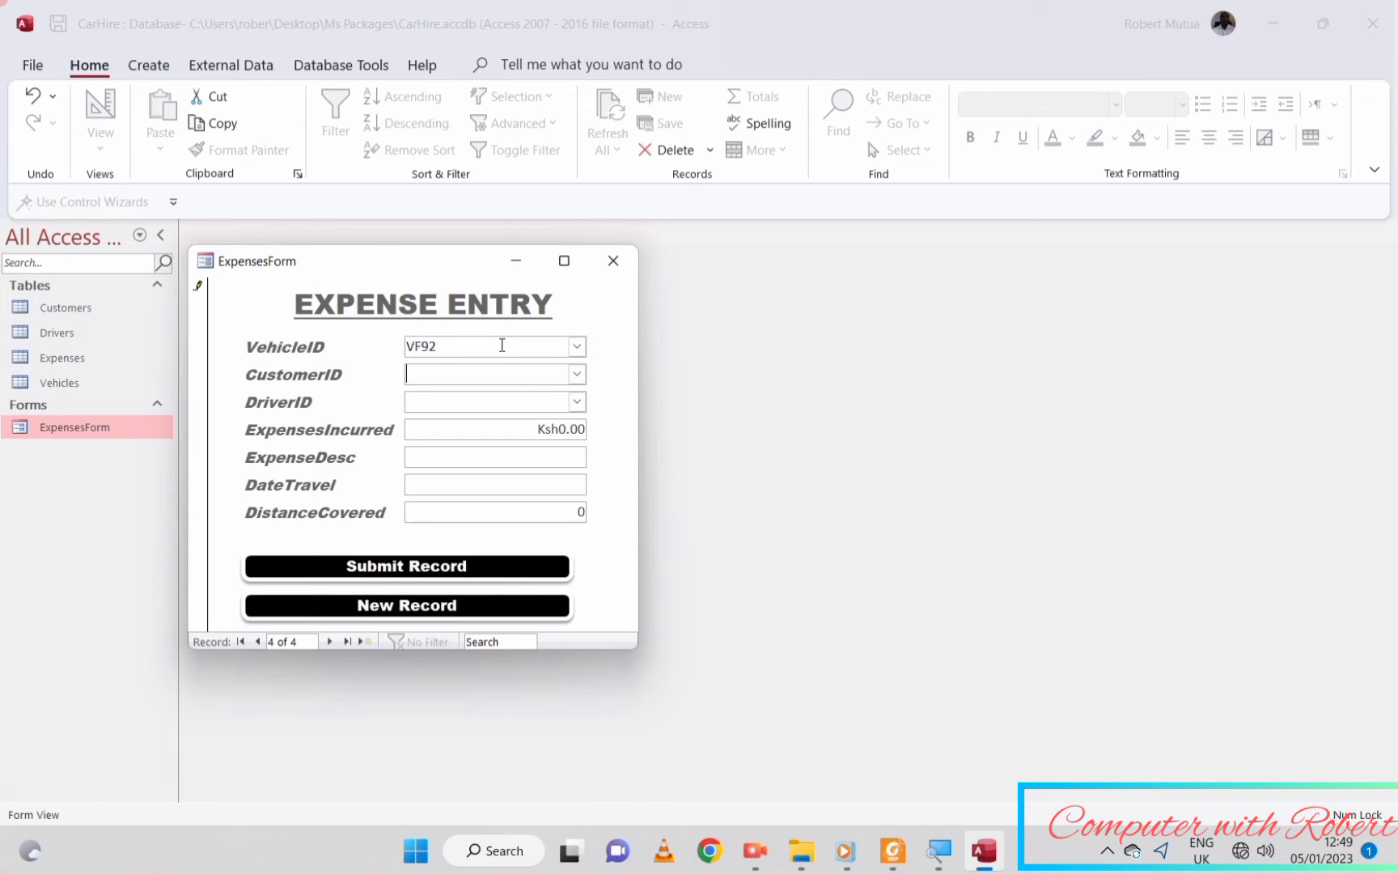
key("shift+Tab")
type("vw")
key("Tab")
type("c003")
key("Tab")
type("v002")
key("Tab")
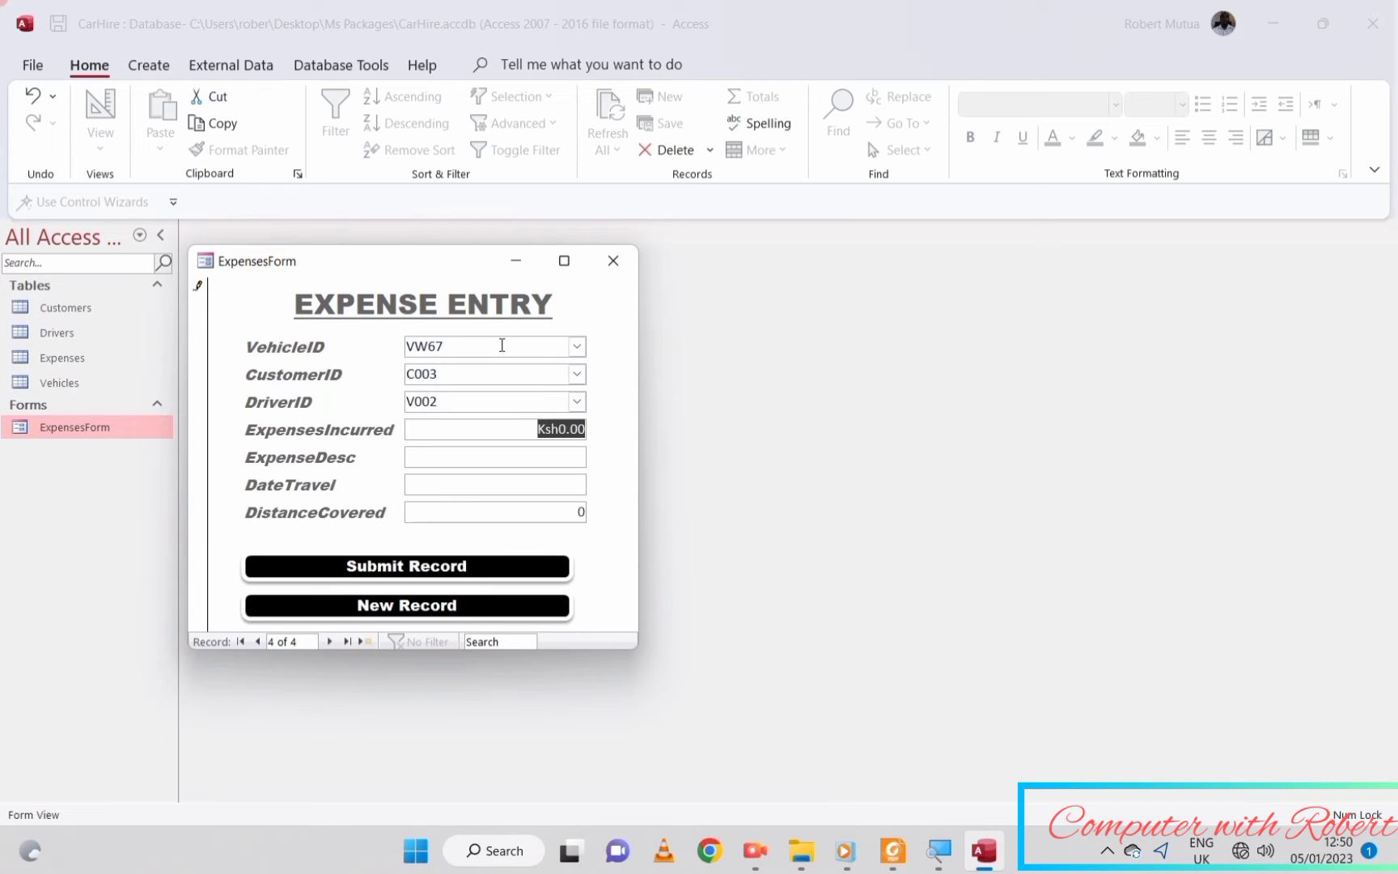
- Complete the VW67 record with expenses Ksh 1,500, description Shock, travel date 07/05/2020 and distance 180, and submit it
type("1500")
key("Tab")
type("Shock")
key("Tab")
type("07/05/2020")
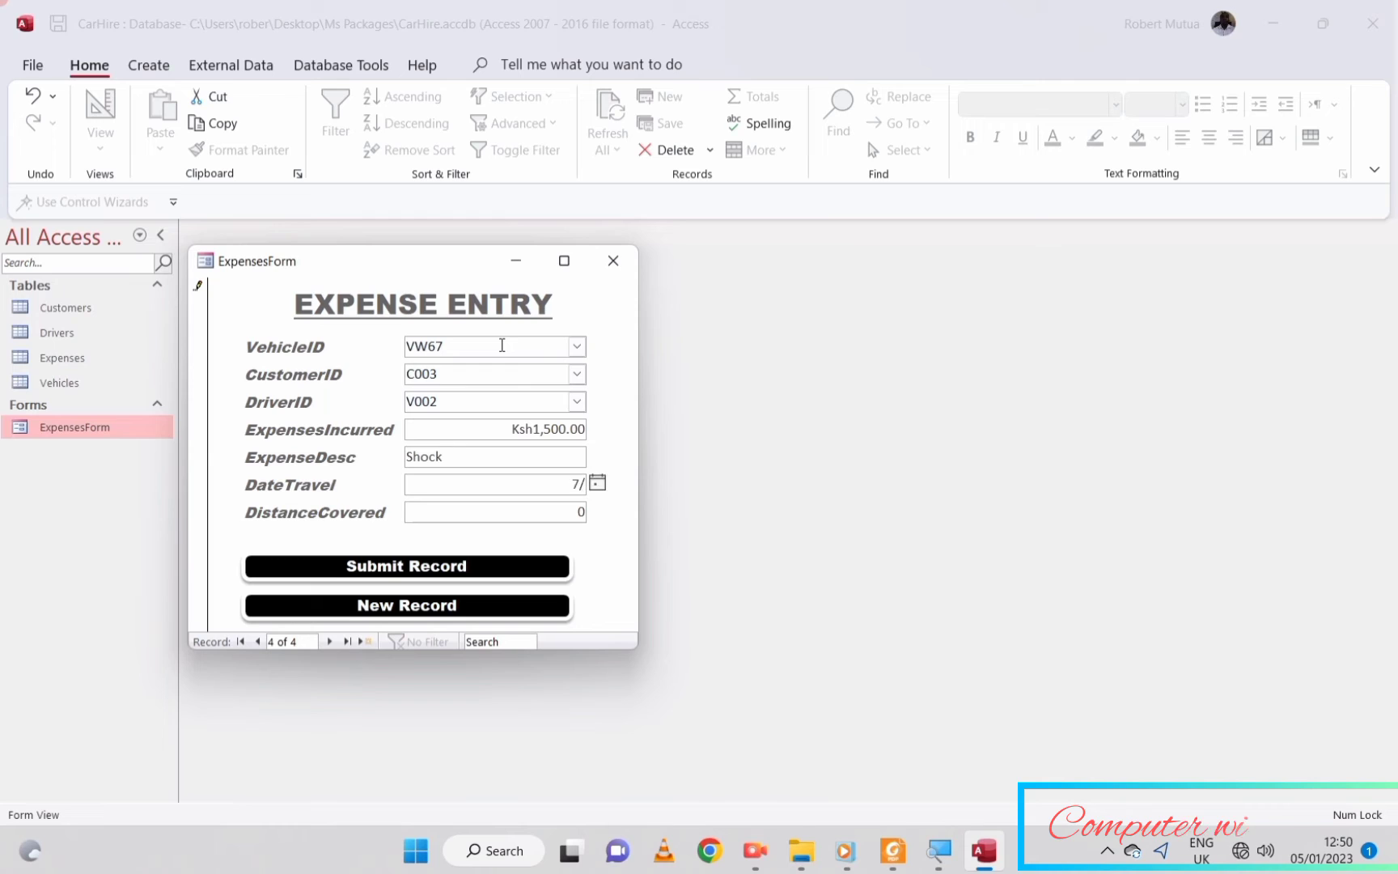
key("Tab")
type("180")
left_click(470, 567)
- Start a new expense record with vehicle VF92 and the second customer's and third driver's IDs
left_click(469, 605)
left_click(530, 347)
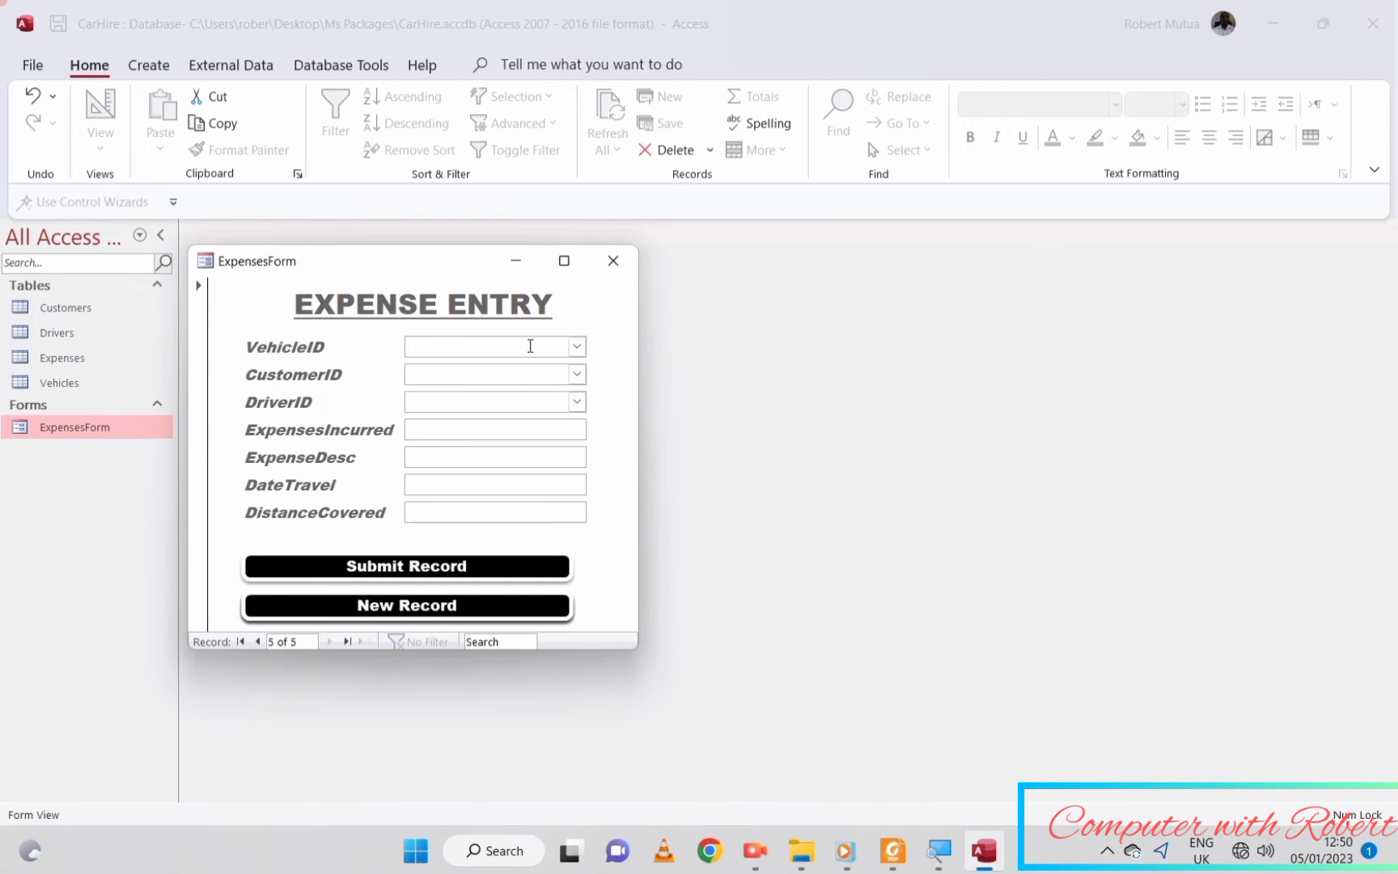
type("VF92")
key("Tab")
type("C002")
key("Tab")
type("V003")
key("Tab")
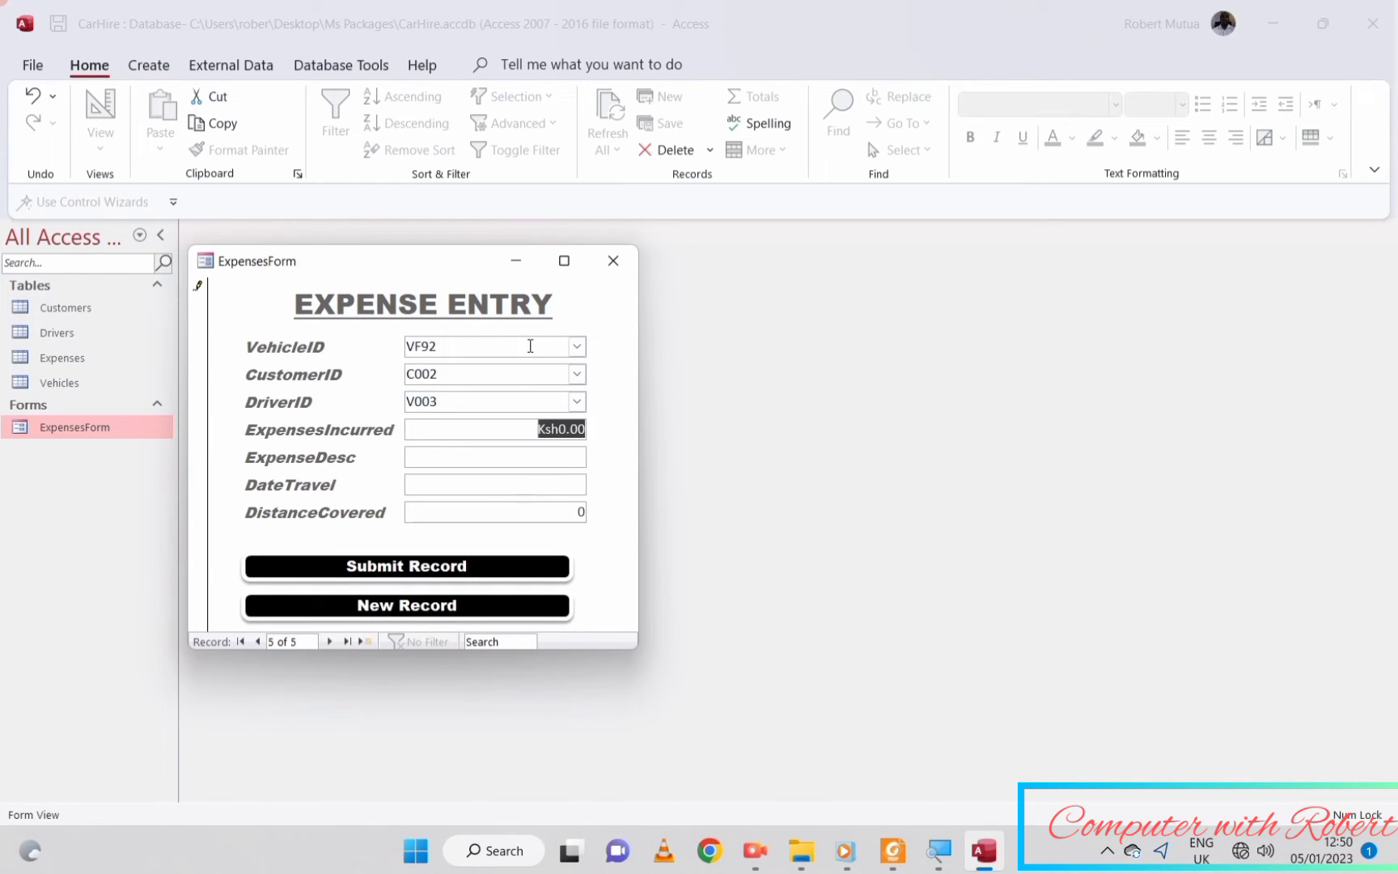
- Complete the VF92 record with expenses Ksh 2,000, description Shocks and travel date 07/07/2020, submit it and open a blank record
type("2000")
key("Tab")
type("Shocks")
key("Tab")
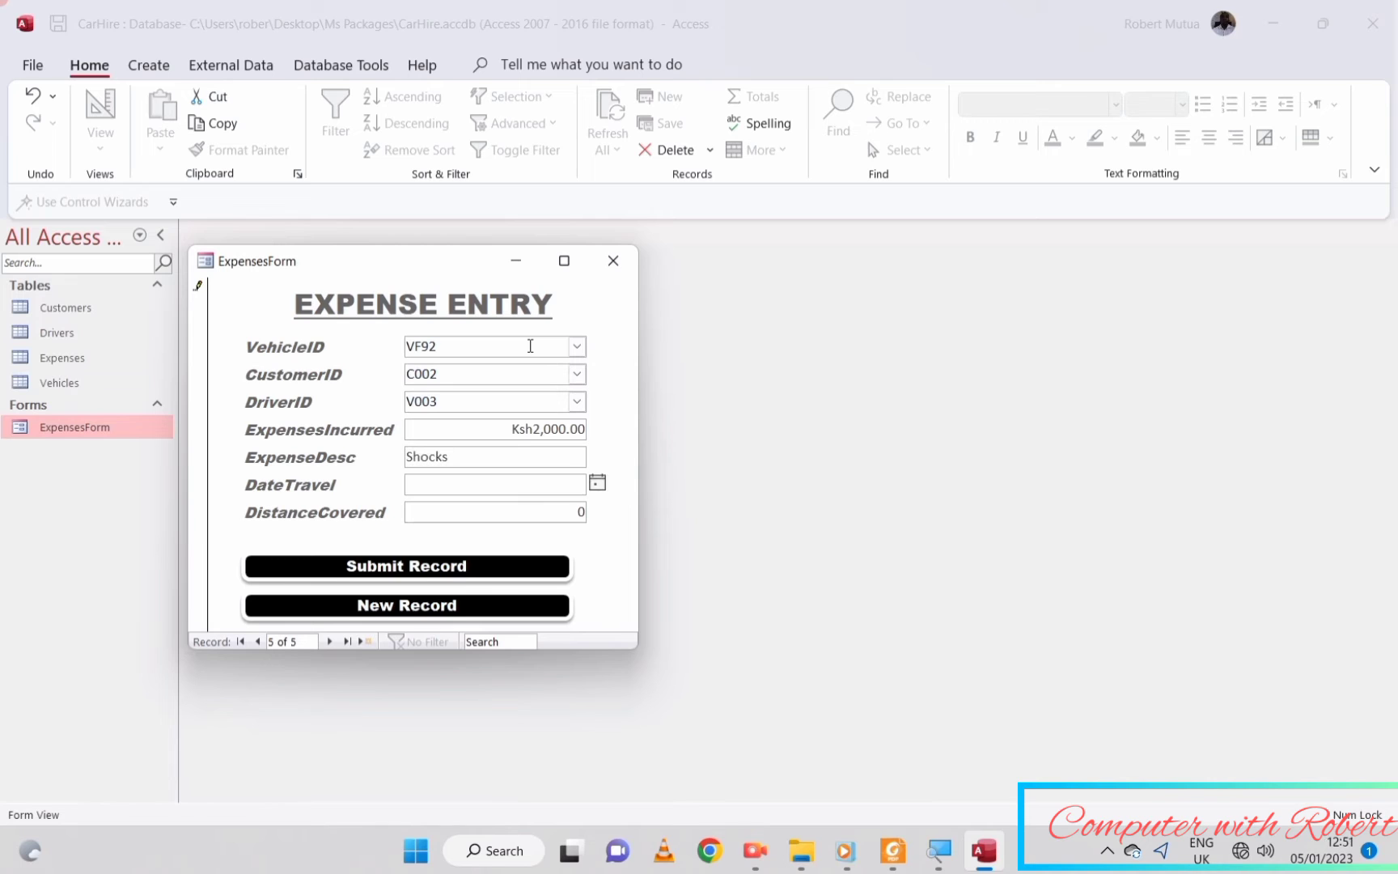
type("07/07/2020")
key("Tab")
left_click(406, 566)
left_click(406, 605)
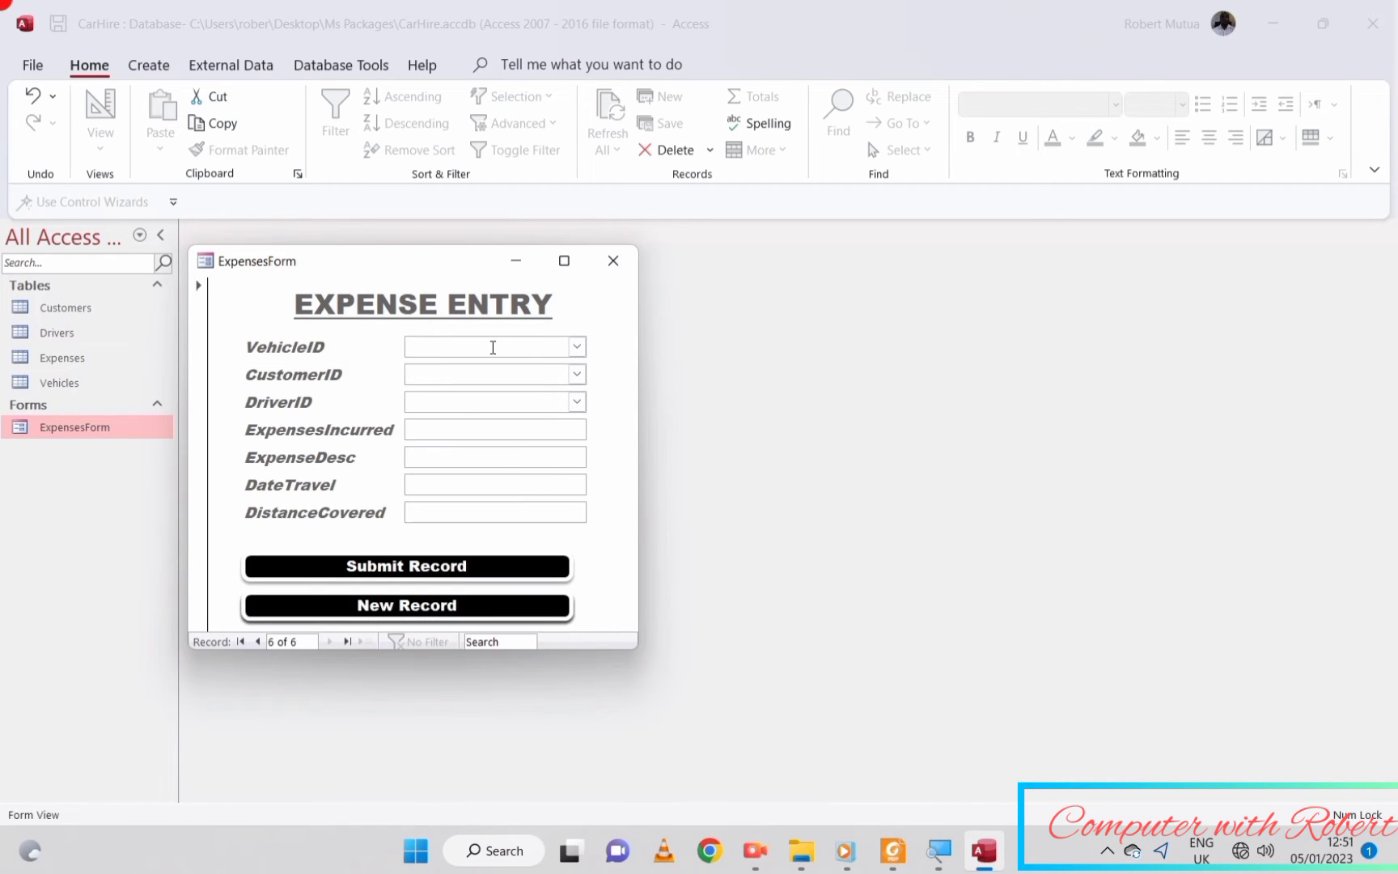
- Start a new expense record with vehicle VH84 and the third customer's and third driver's IDs
left_click(493, 347)
type("VH84")
type("C003")
key("Tab")
type("V003")
key("Tab")
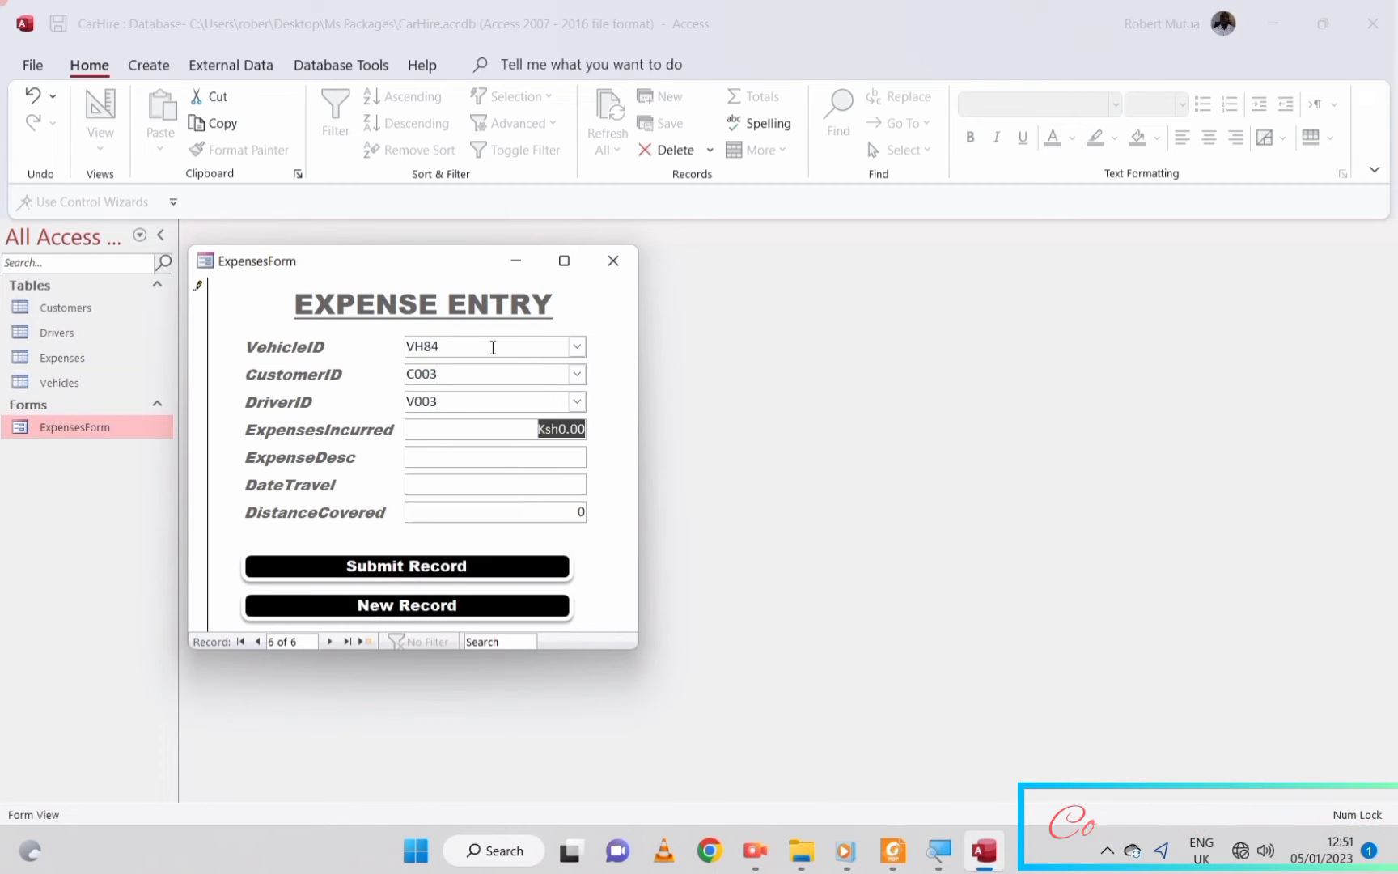
- Complete the VH84 record with expenses Ksh 3,000, description Bushes, travel date 24/07/2020 and distance 230, and submit it
type("3000")
key("Tab")
type("Bushes")
key("Tab")
type("24/07/2020")
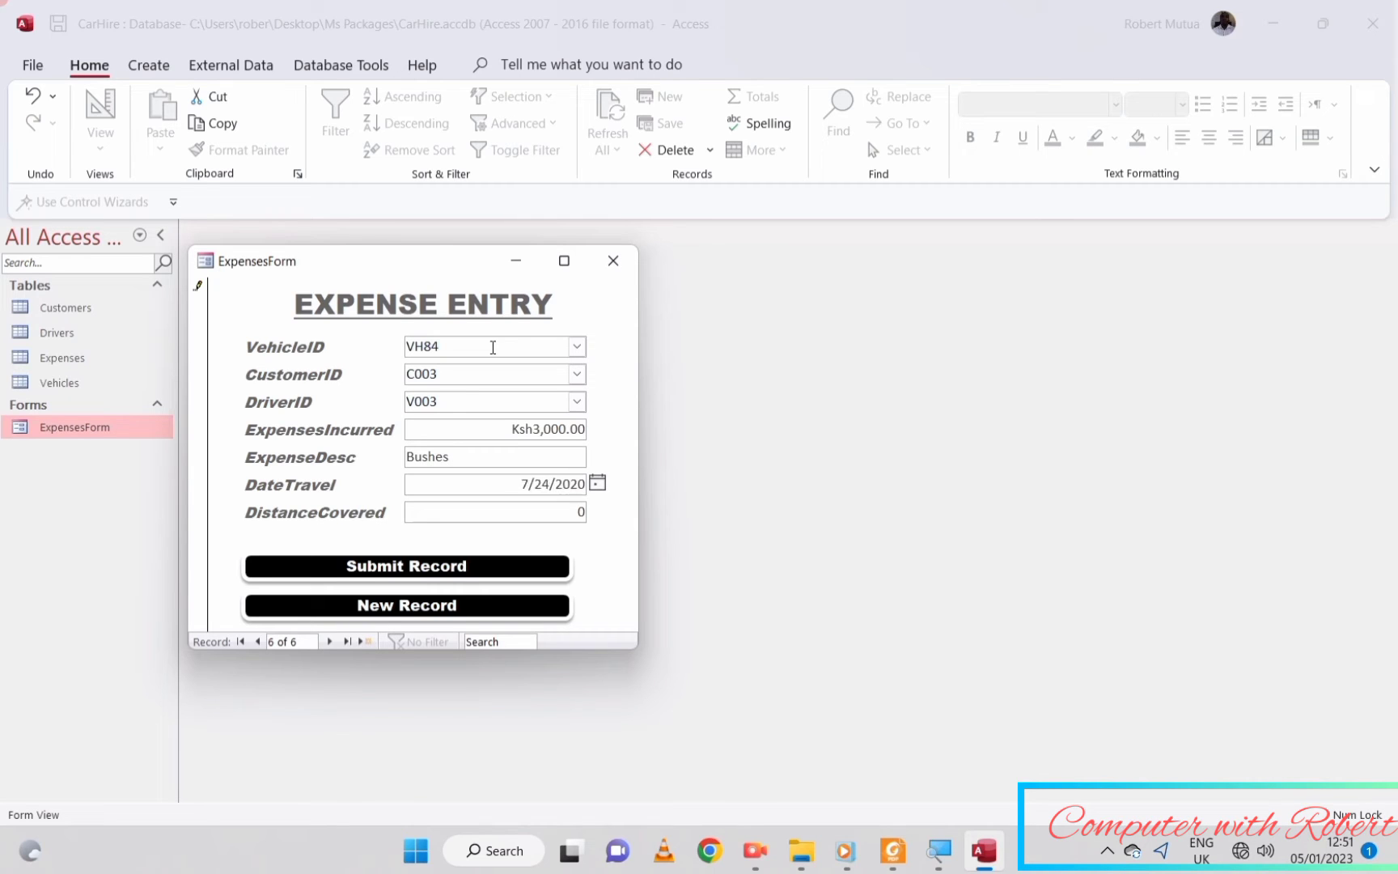
key("Tab")
type("230")
left_click(393, 566)
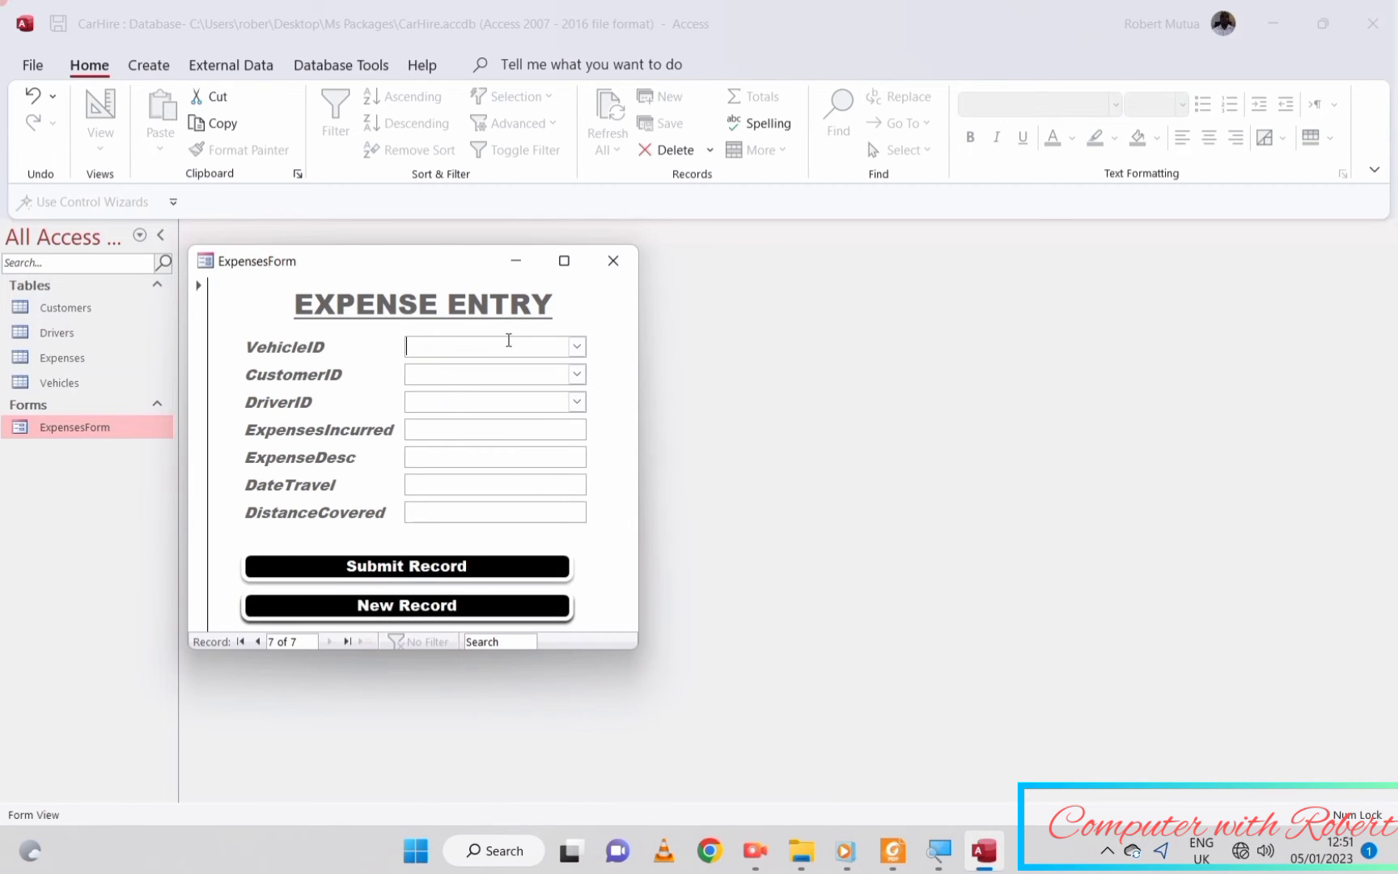
- Start a new expense record with vehicle VF92, the first customer's and fourth driver's IDs, and expenses of Ksh 1,500
type("VF92")
key("Tab")
type("C001")
key("Tab")
type("V004")
key("Tab")
type("1500")
key("Tab")
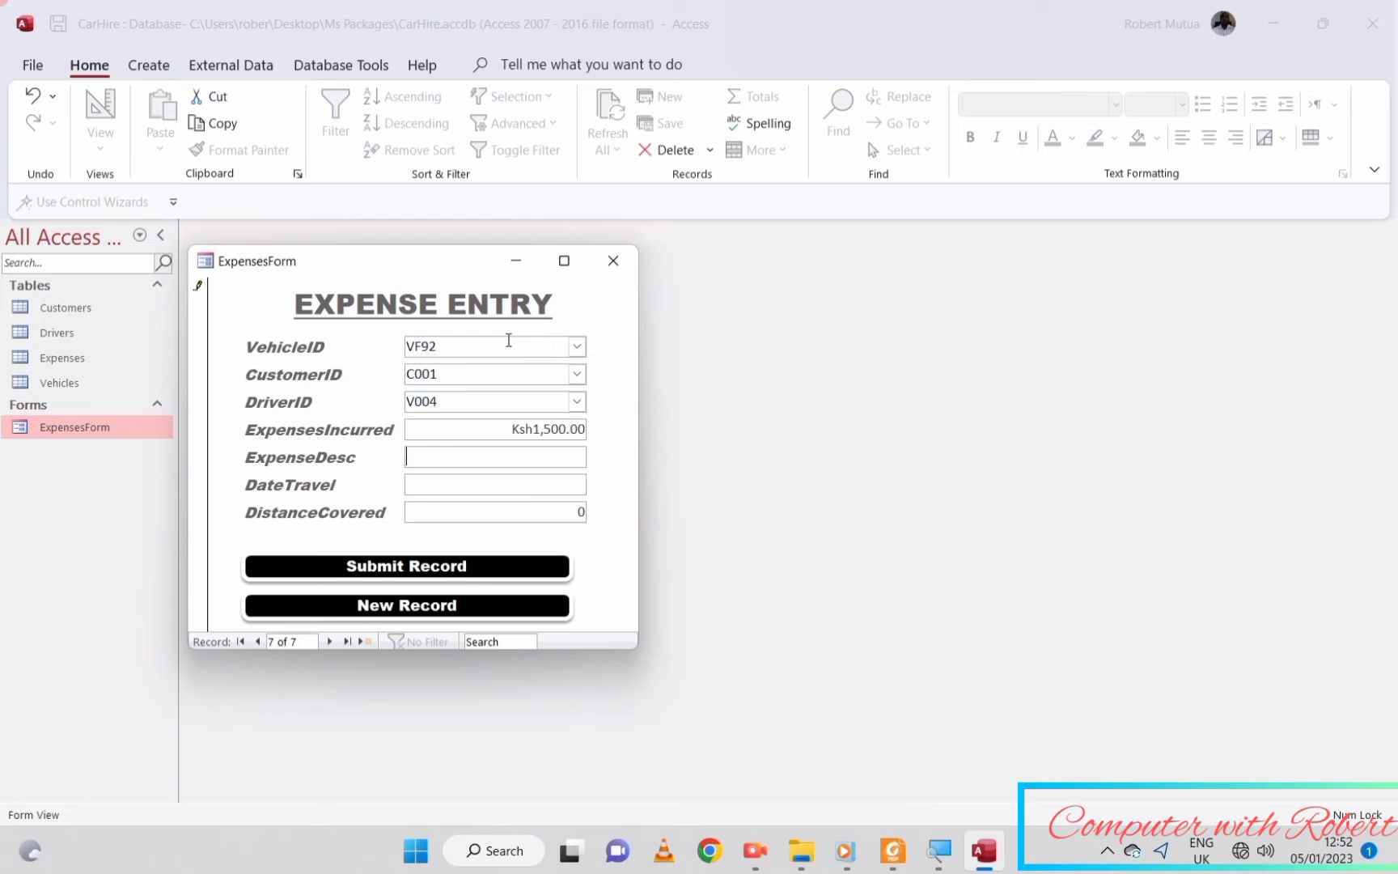
- Complete the VF92 record with description Engine Check, travel date 07/06/2020 and distance 425
type("Engine Check")
key("Tab")
type("07/06/2020")
key("Tab")
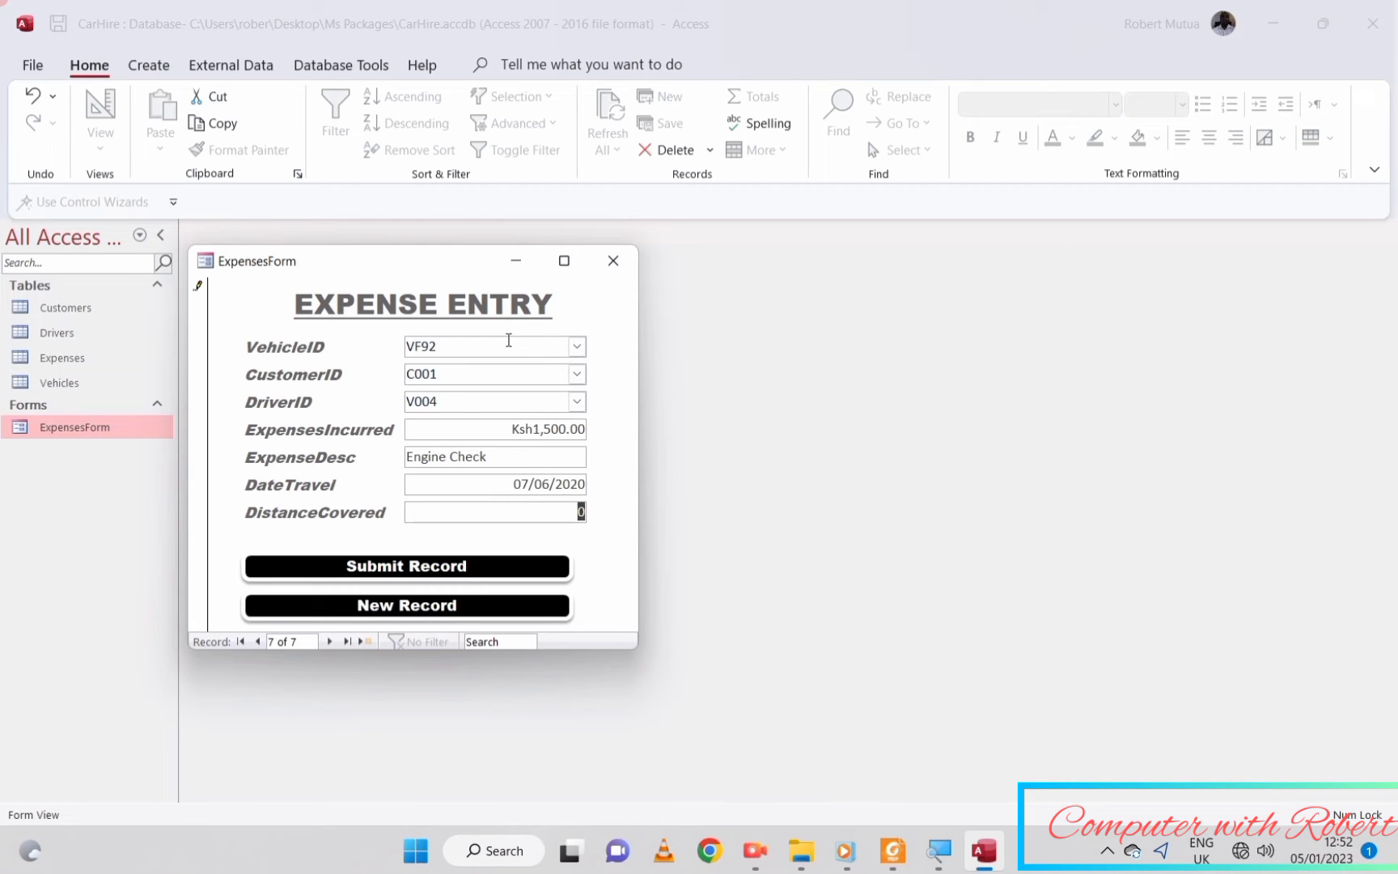
type("425")
key("Tab")
- Close the expense entry form and open the Expenses table to check the entered records
left_click(613, 260)
left_click(624, 478)
double_click(62, 357)
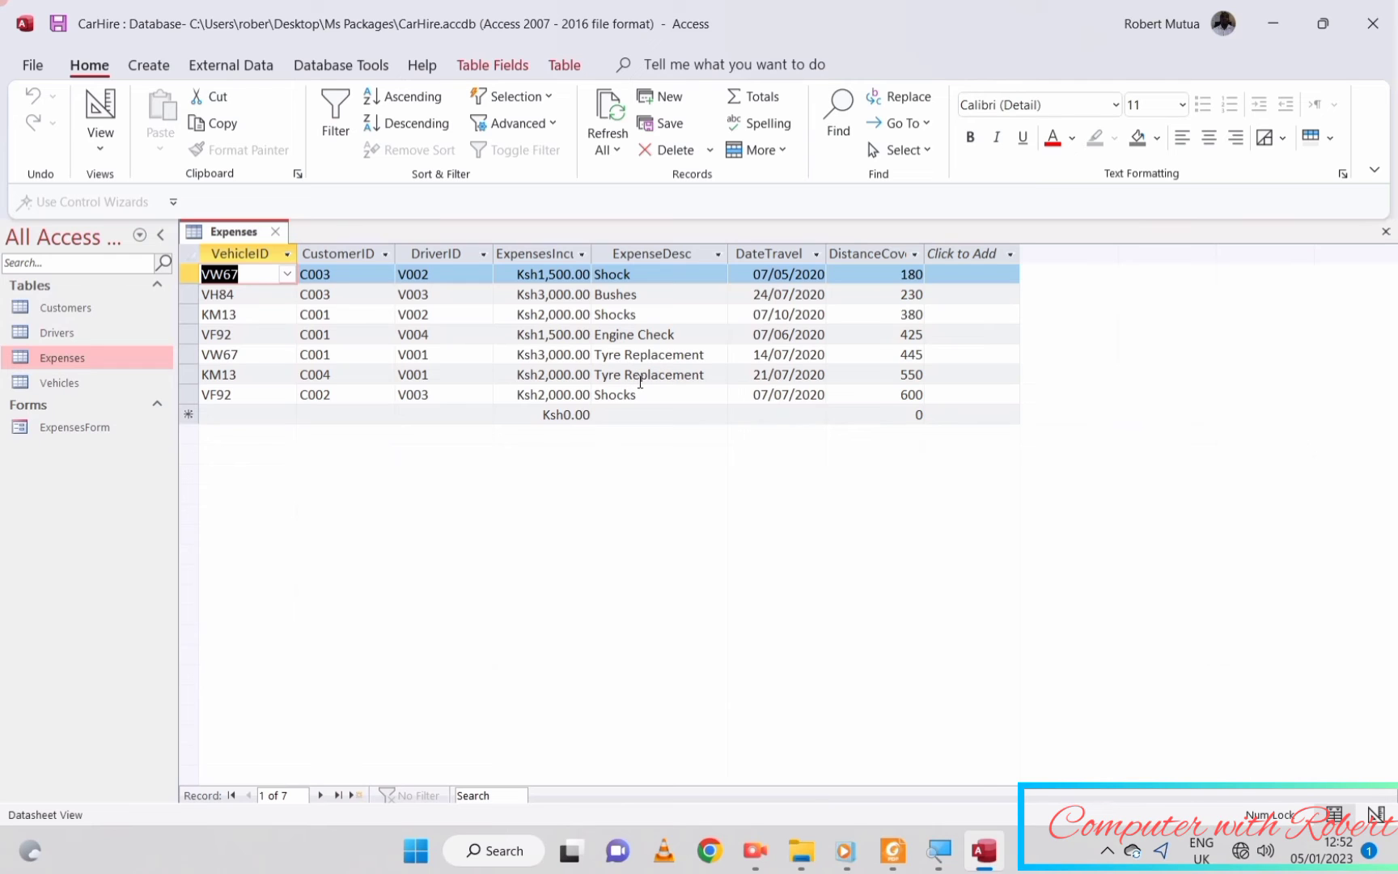
- Switch to the KCSE 2022 P2 exam paper in Foxit PDF Reader and read question (c) about the charges query
left_click(894, 850)
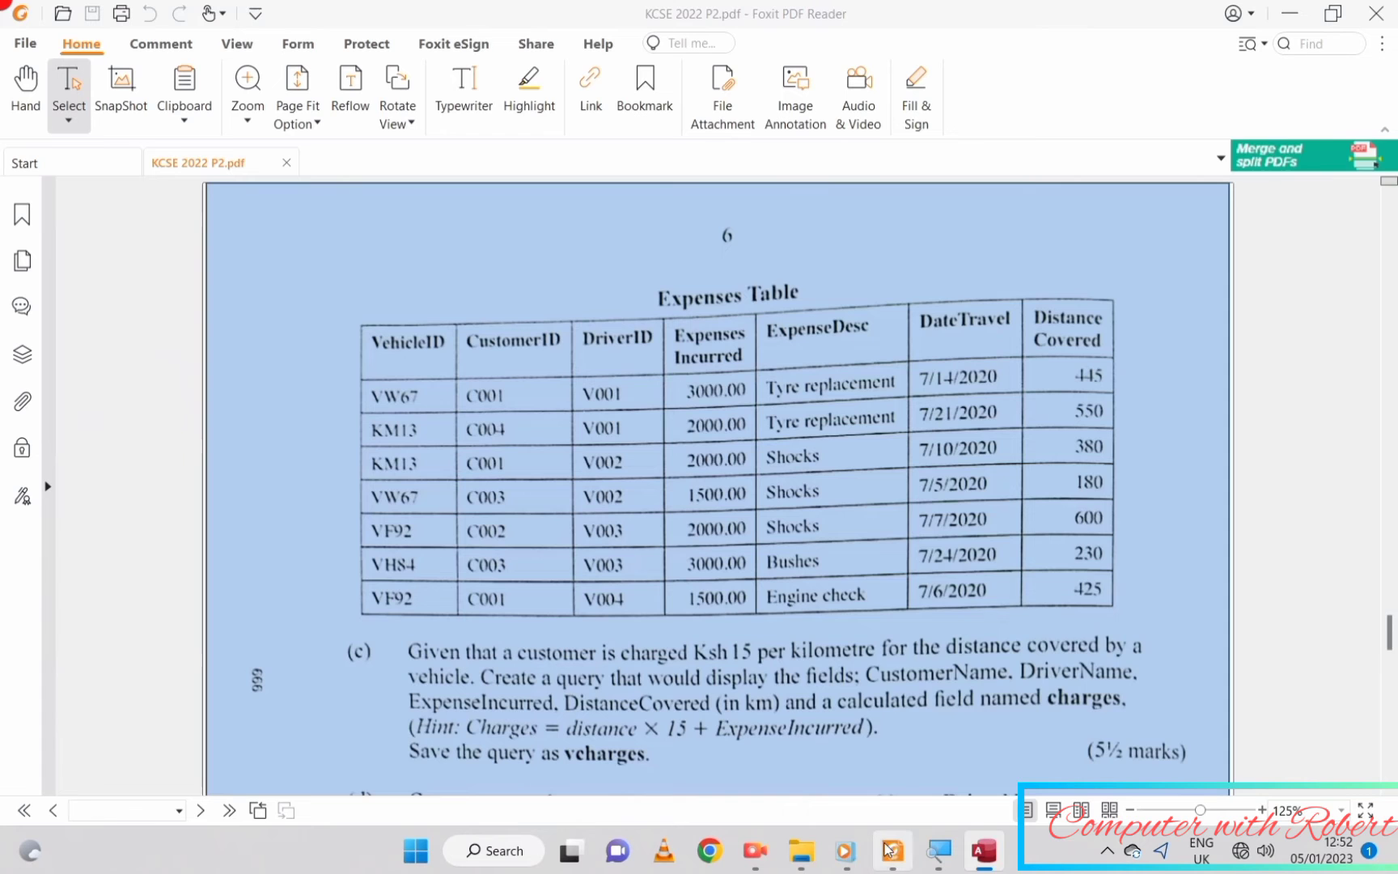
scroll(615, 599, "down", 3)
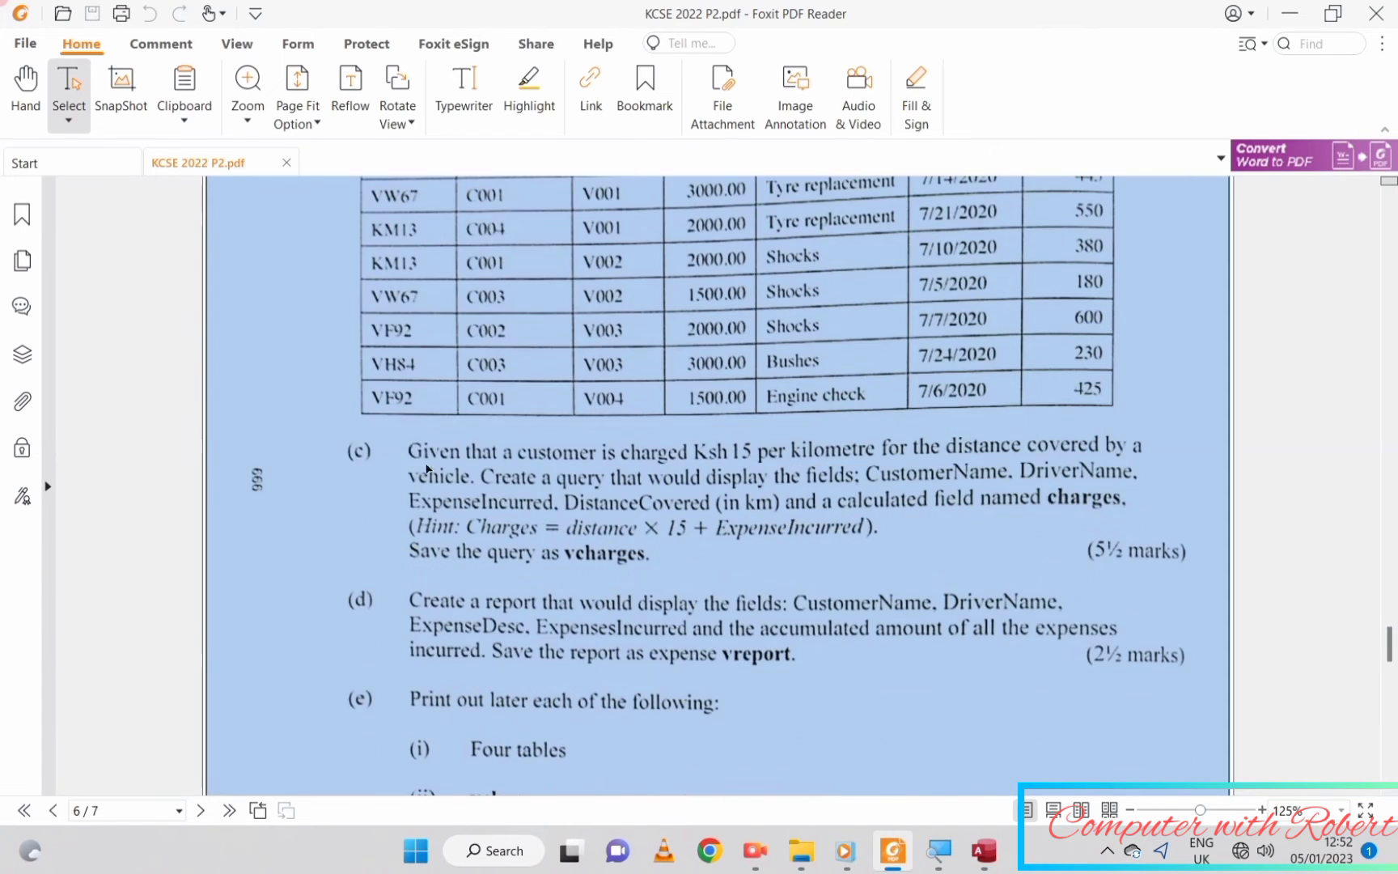
left_click(427, 465)
left_click(411, 456)
- Switch to Access and create a new query in design view with the Customers, Drivers, Expenses and Vehicles tables
left_click(984, 850)
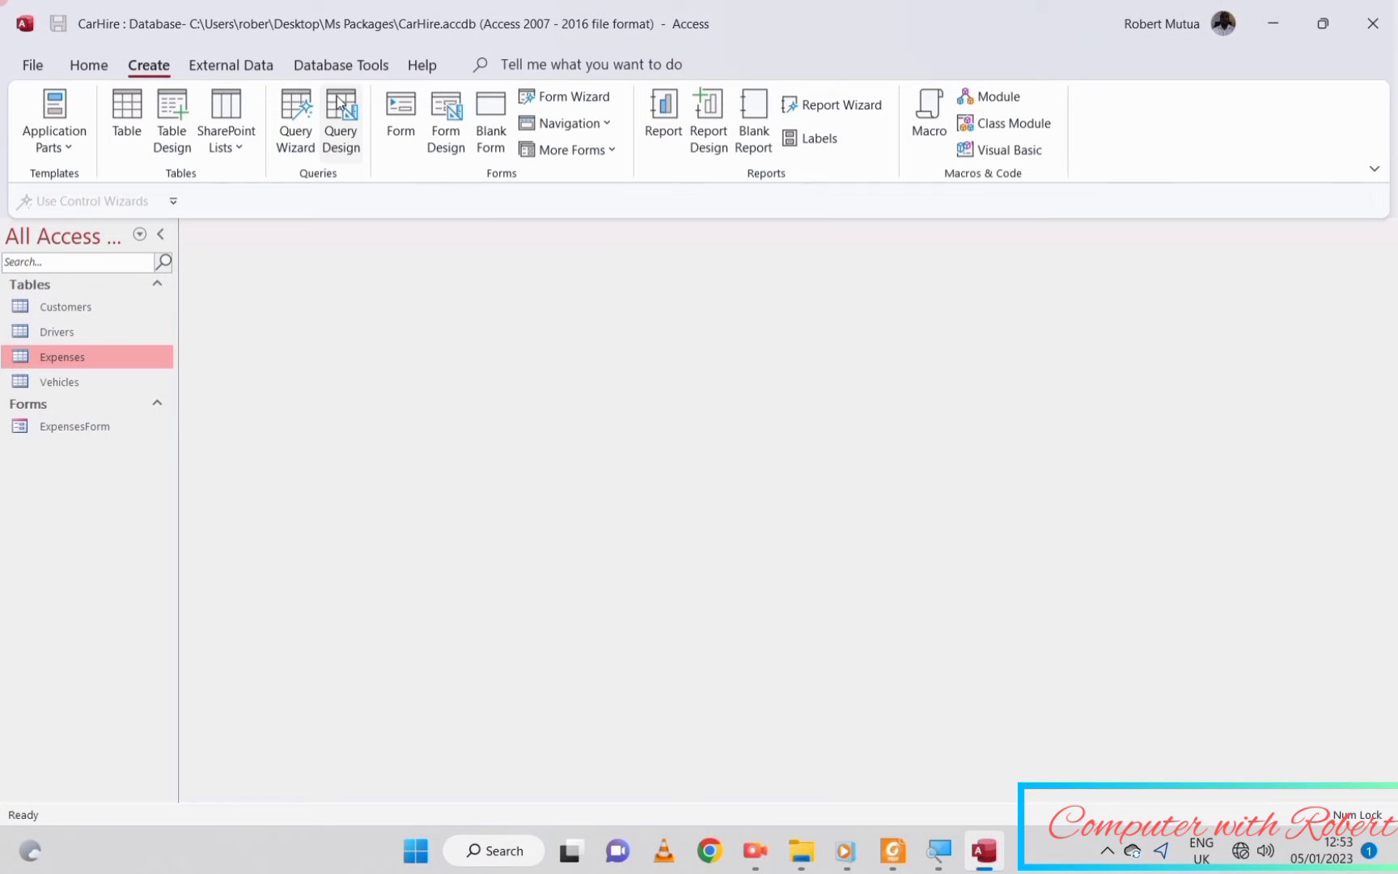
left_click(340, 103)
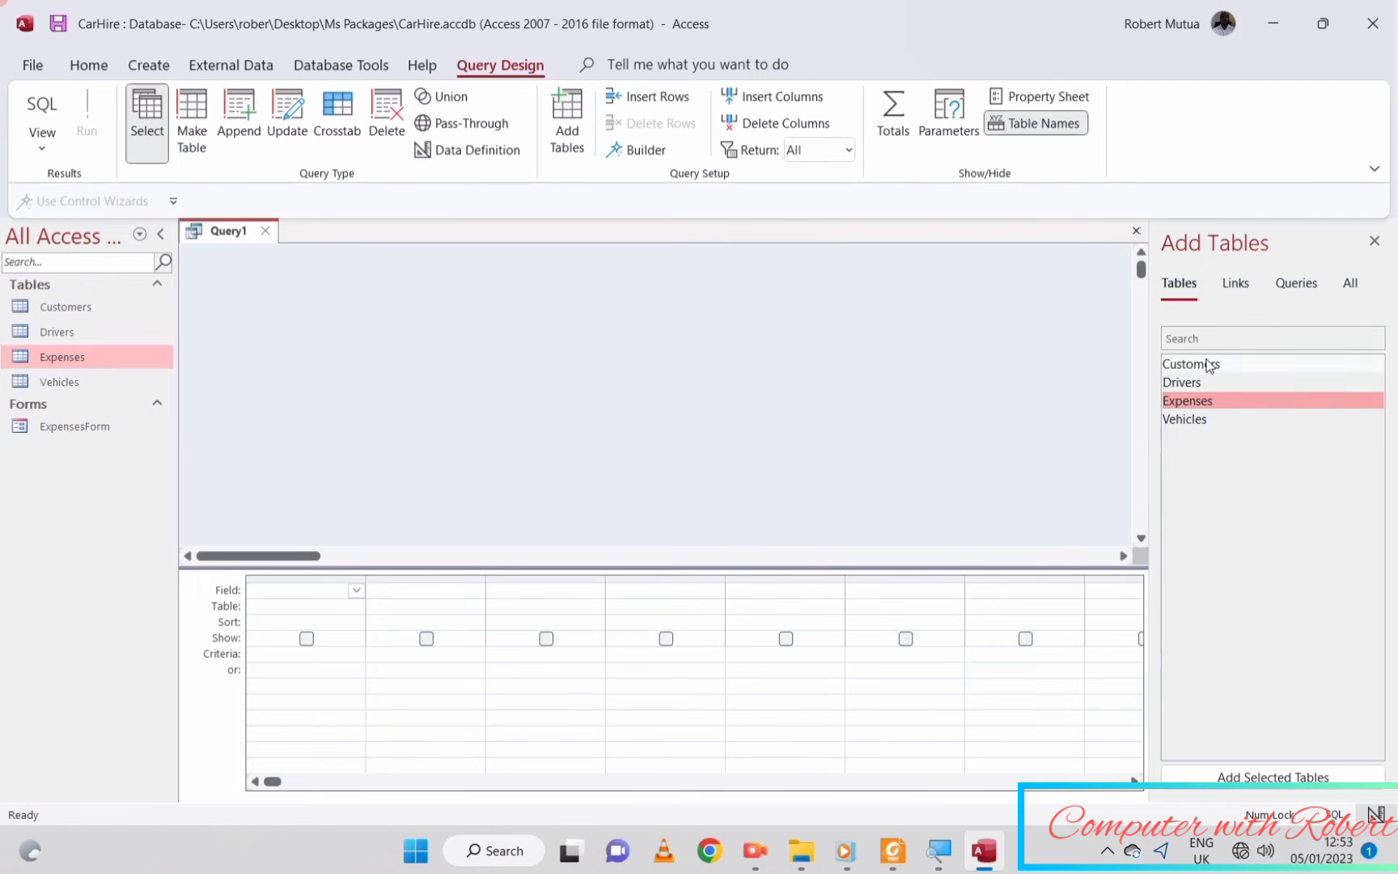
double_click(1204, 364)
double_click(1205, 383)
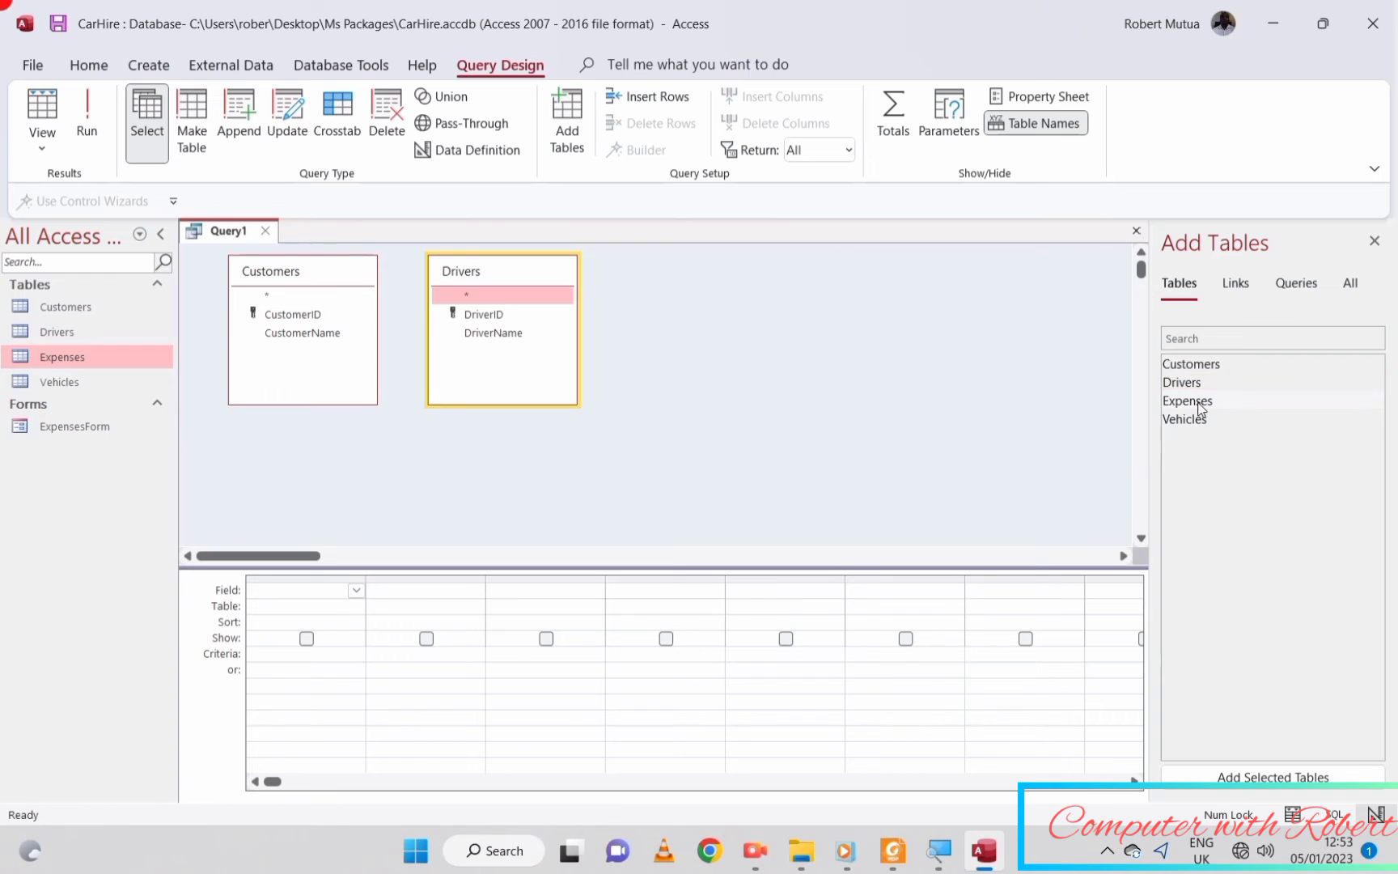
double_click(1193, 401)
double_click(1198, 419)
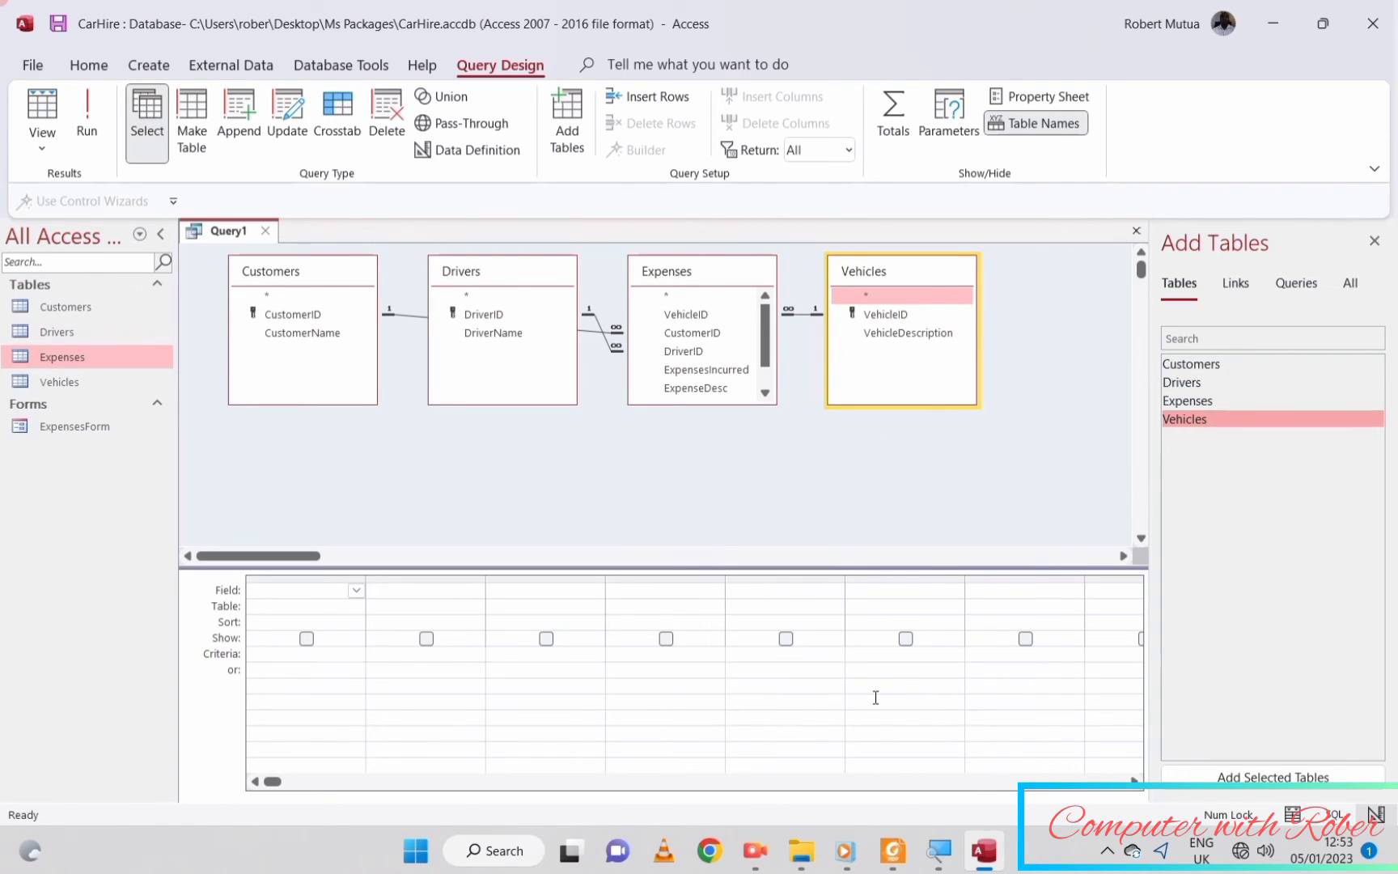
- Return to the exam paper in Foxit PDF Reader and examine which fields and formula the query in question (c) requires
left_click(893, 841)
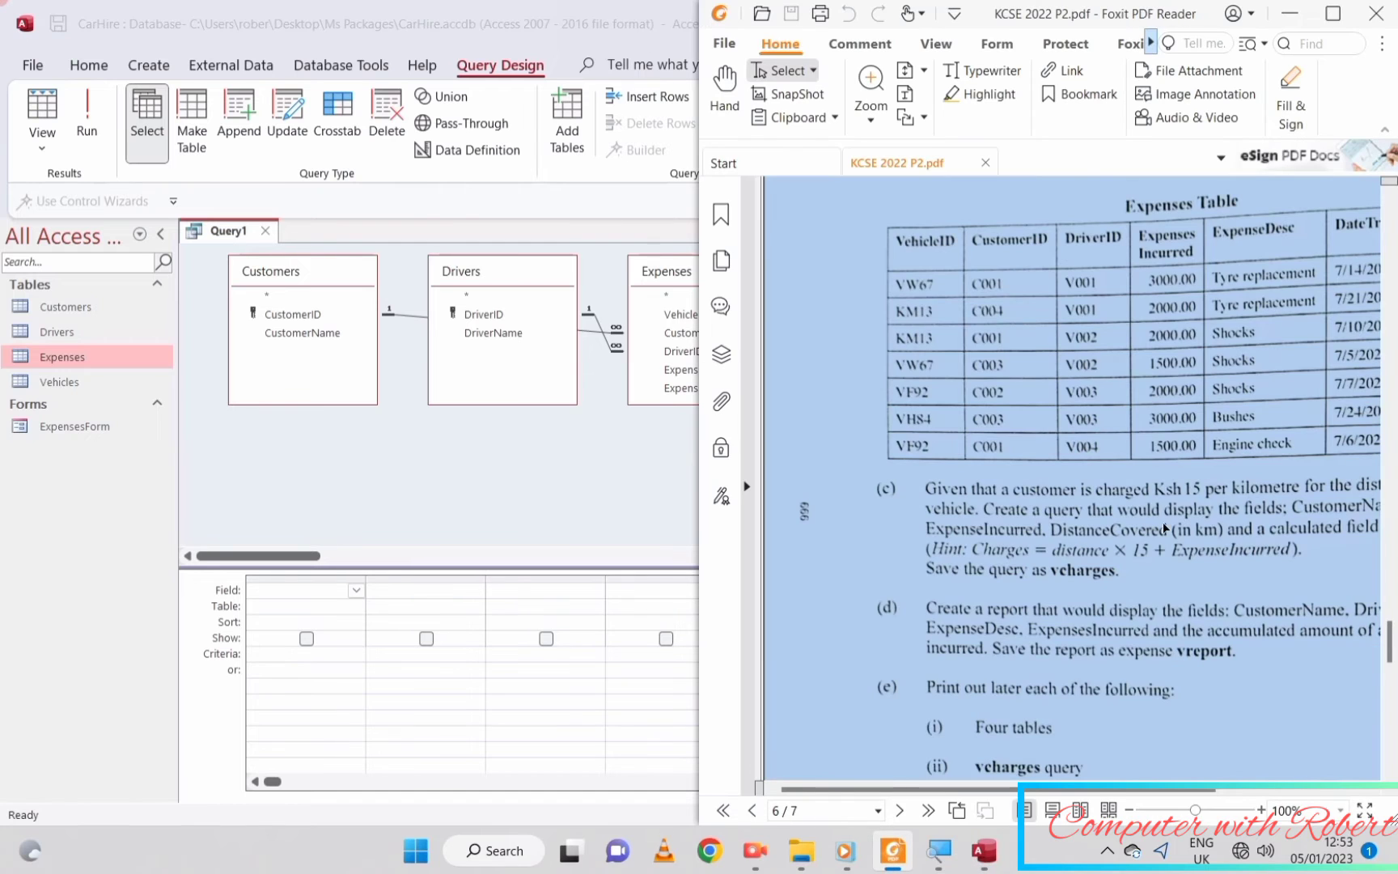
left_click(1331, 14)
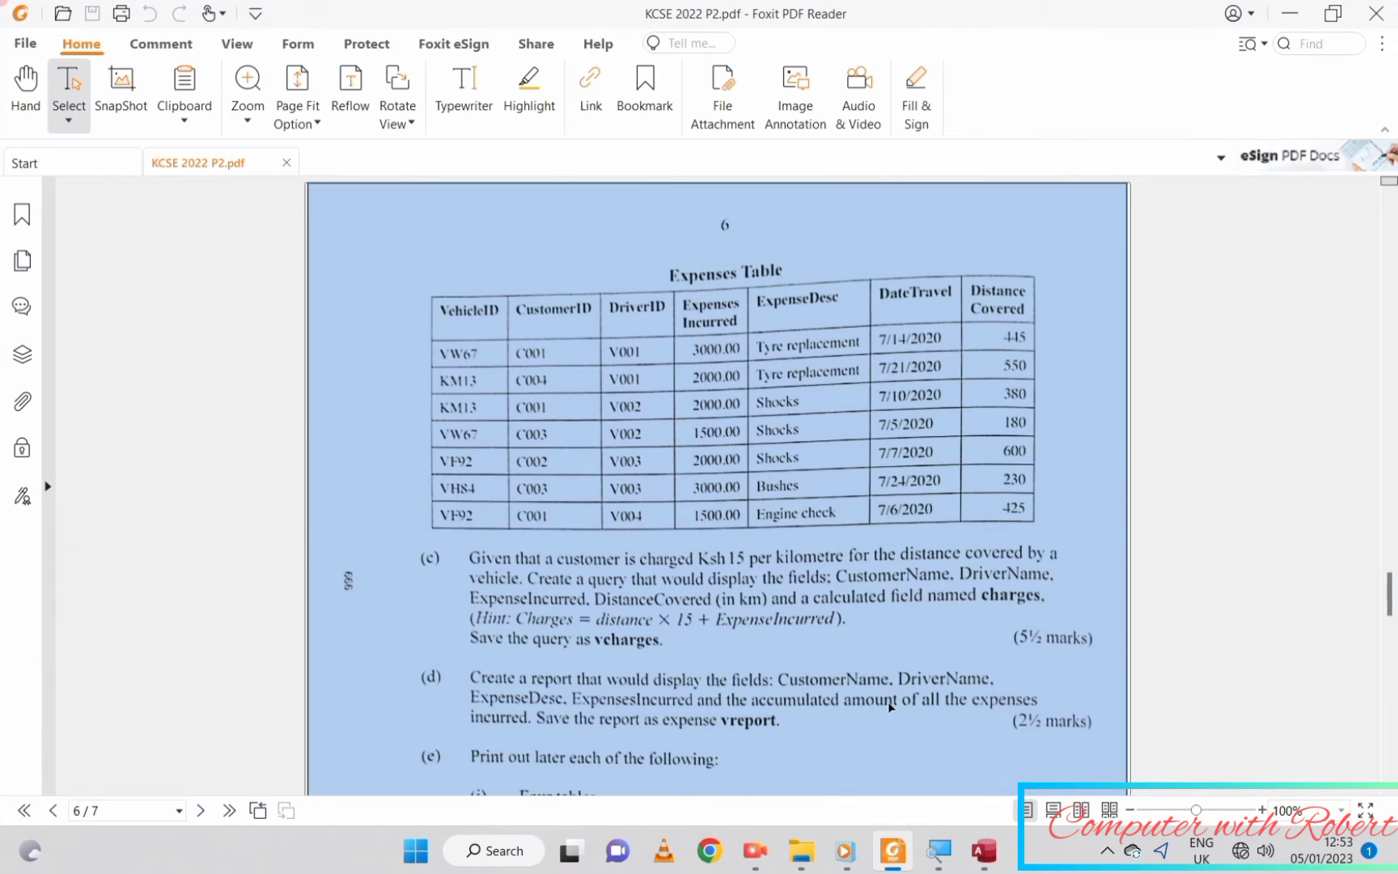
scroll(890, 707, "up", 1)
scroll(839, 638, "down", 2)
scroll(839, 640, "up", 1)
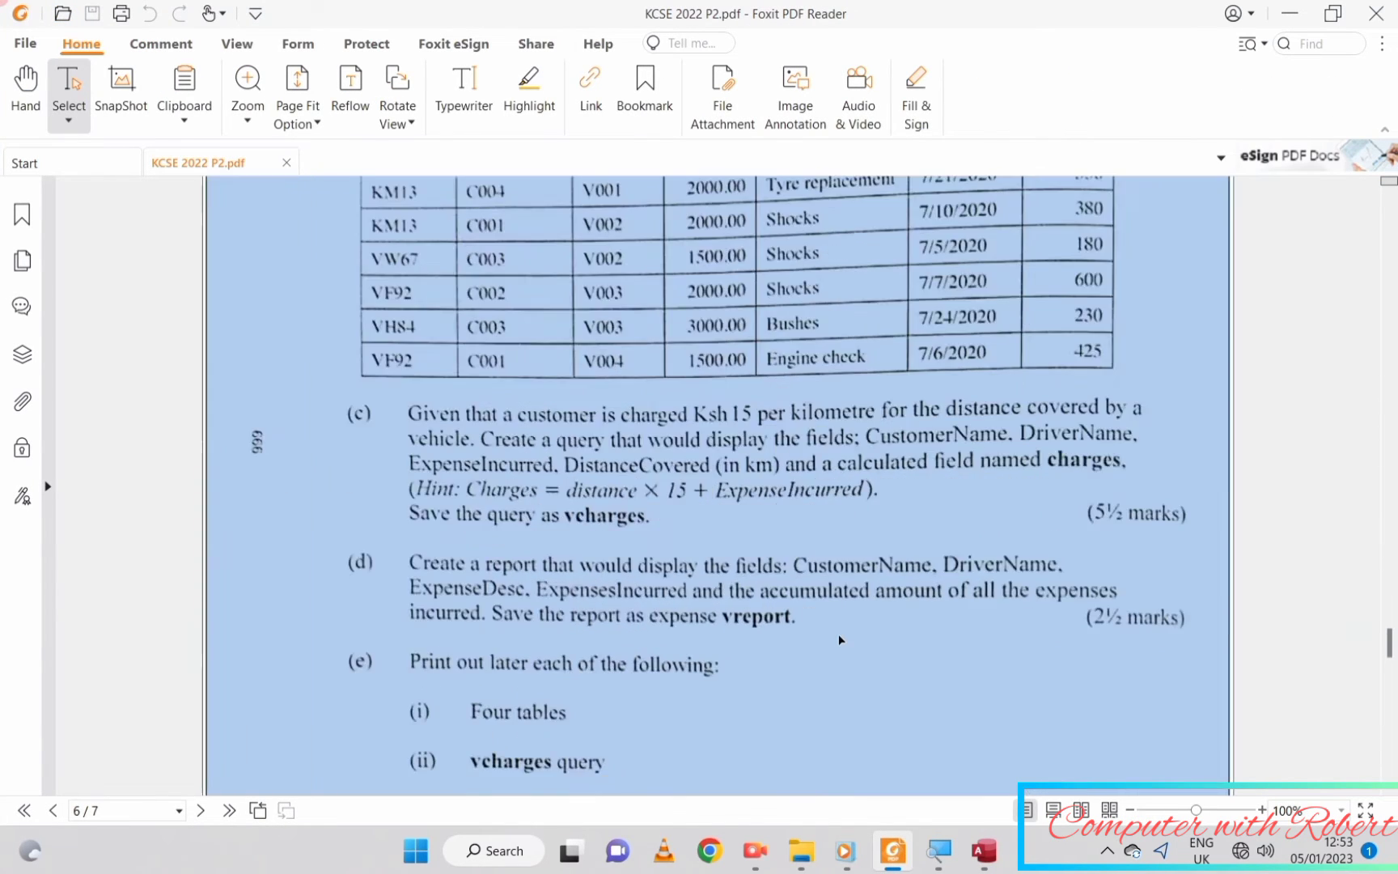
scroll(839, 639, "up", 3)
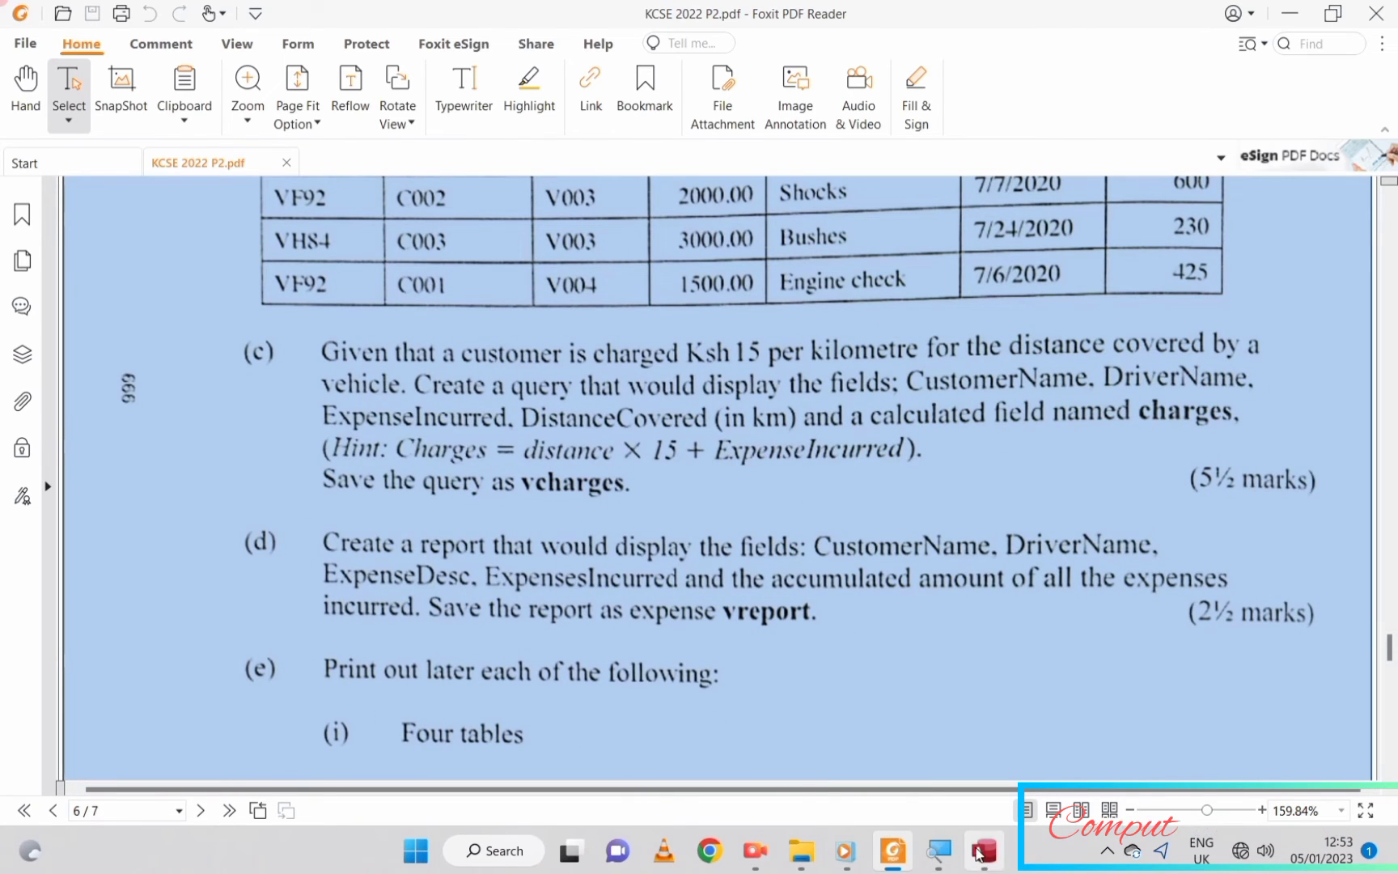
- Switch to Access and add the CustomerName, DriverName, ExpensesIncurred and DistanceCovered fields to the query
left_click(984, 849)
double_click(273, 337)
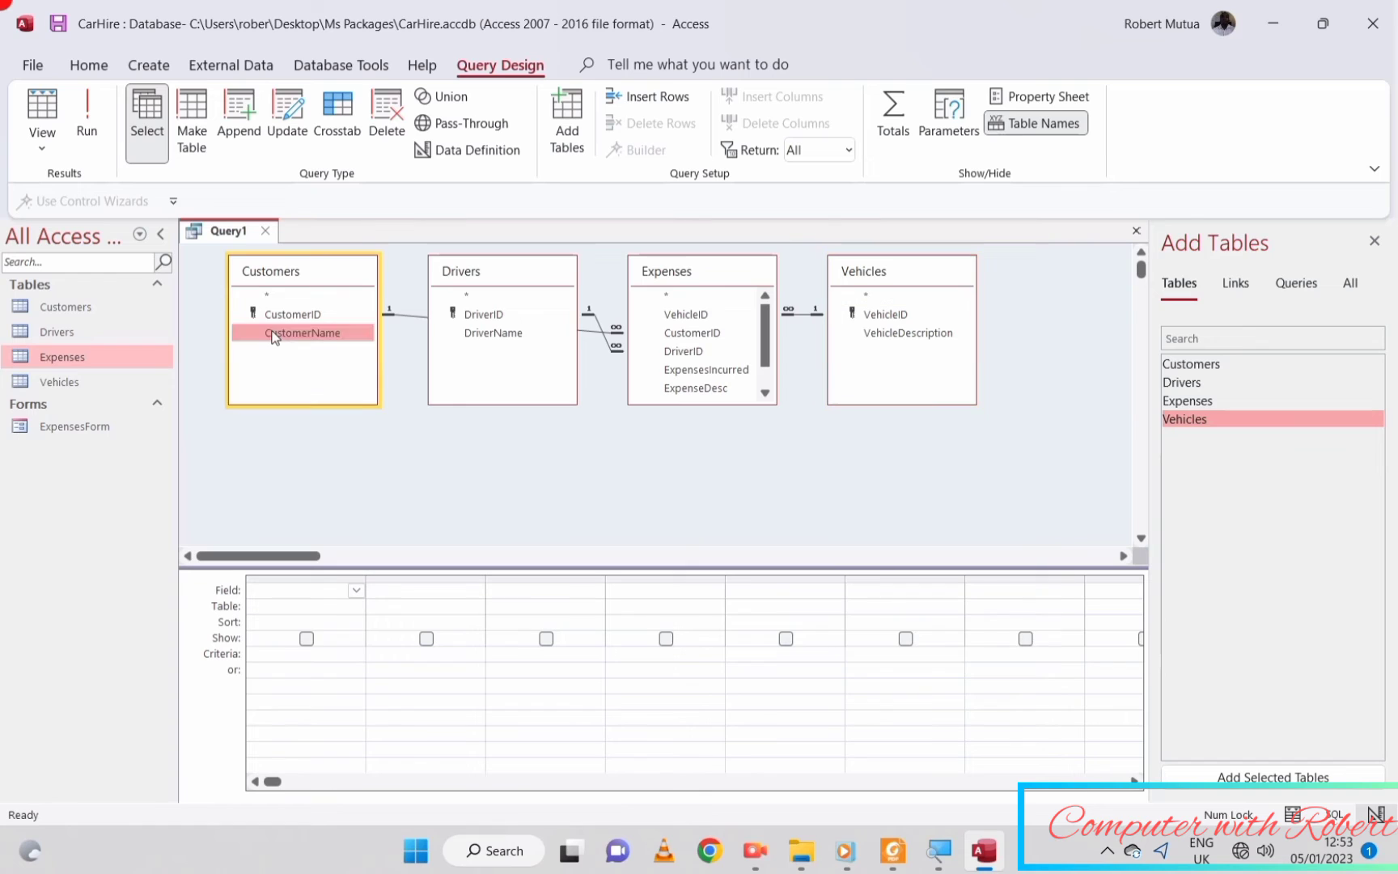
double_click(491, 333)
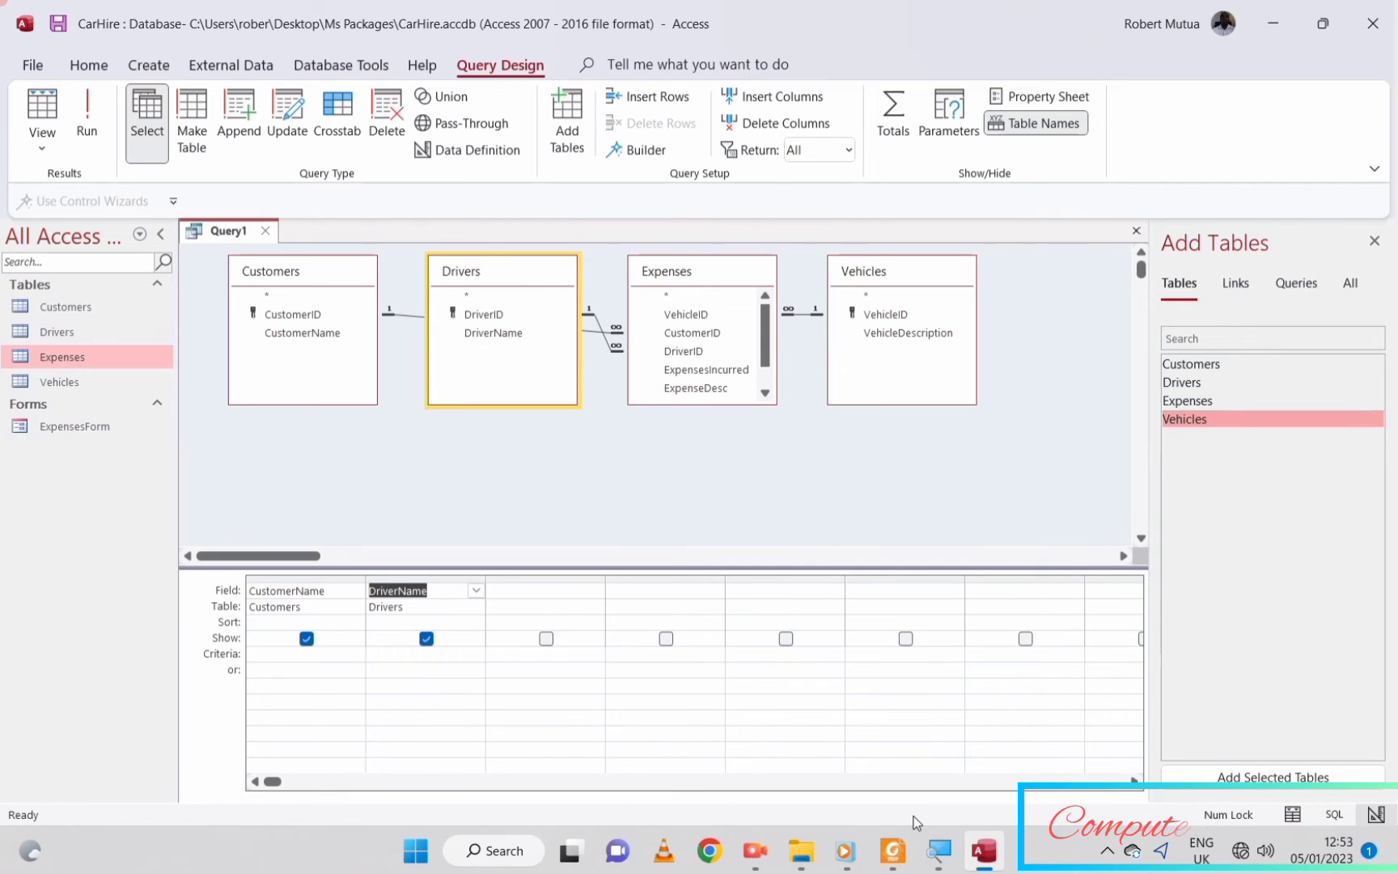
double_click(705, 371)
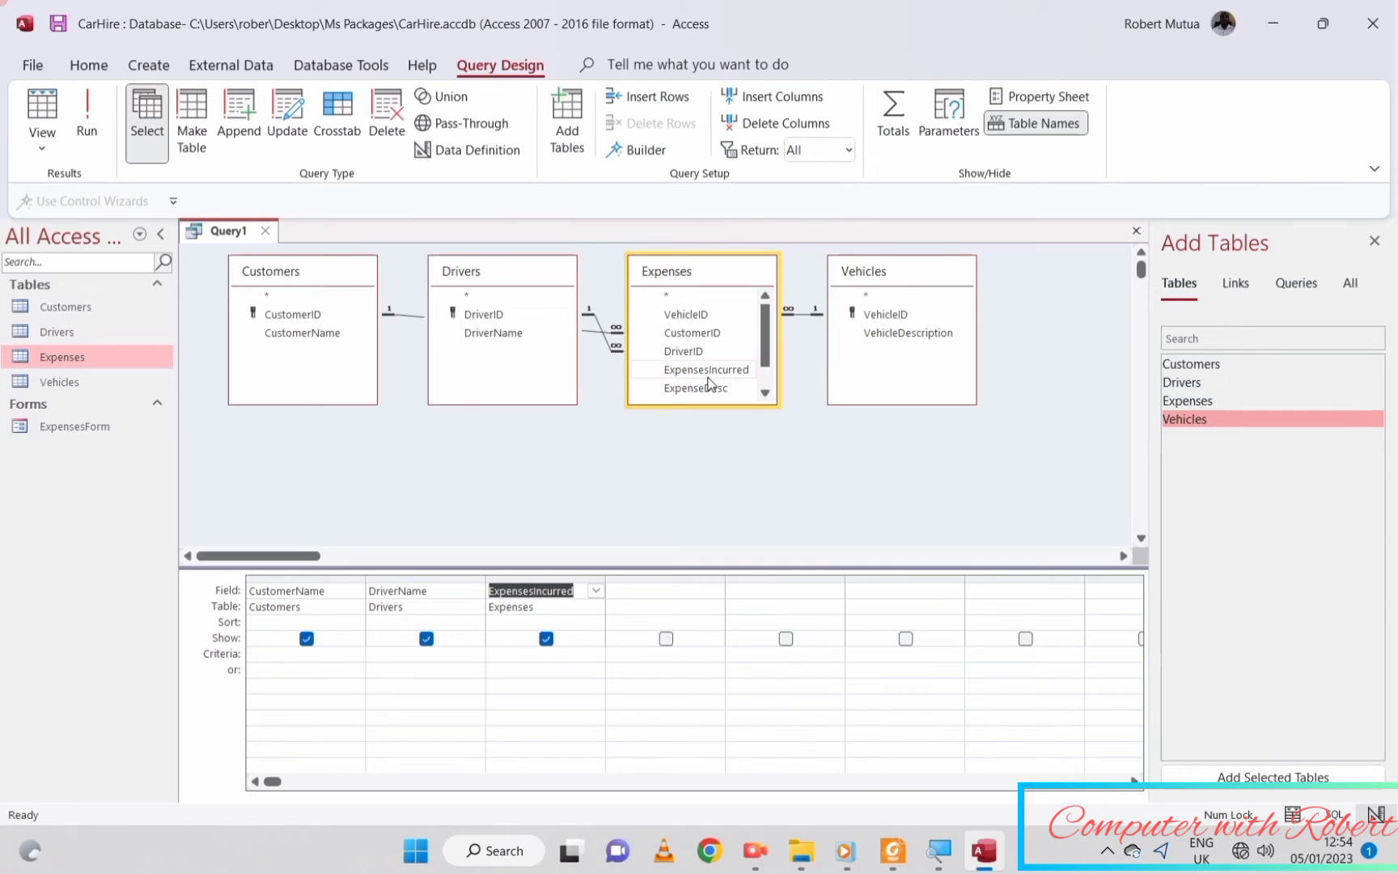
scroll(709, 383, "down", 1)
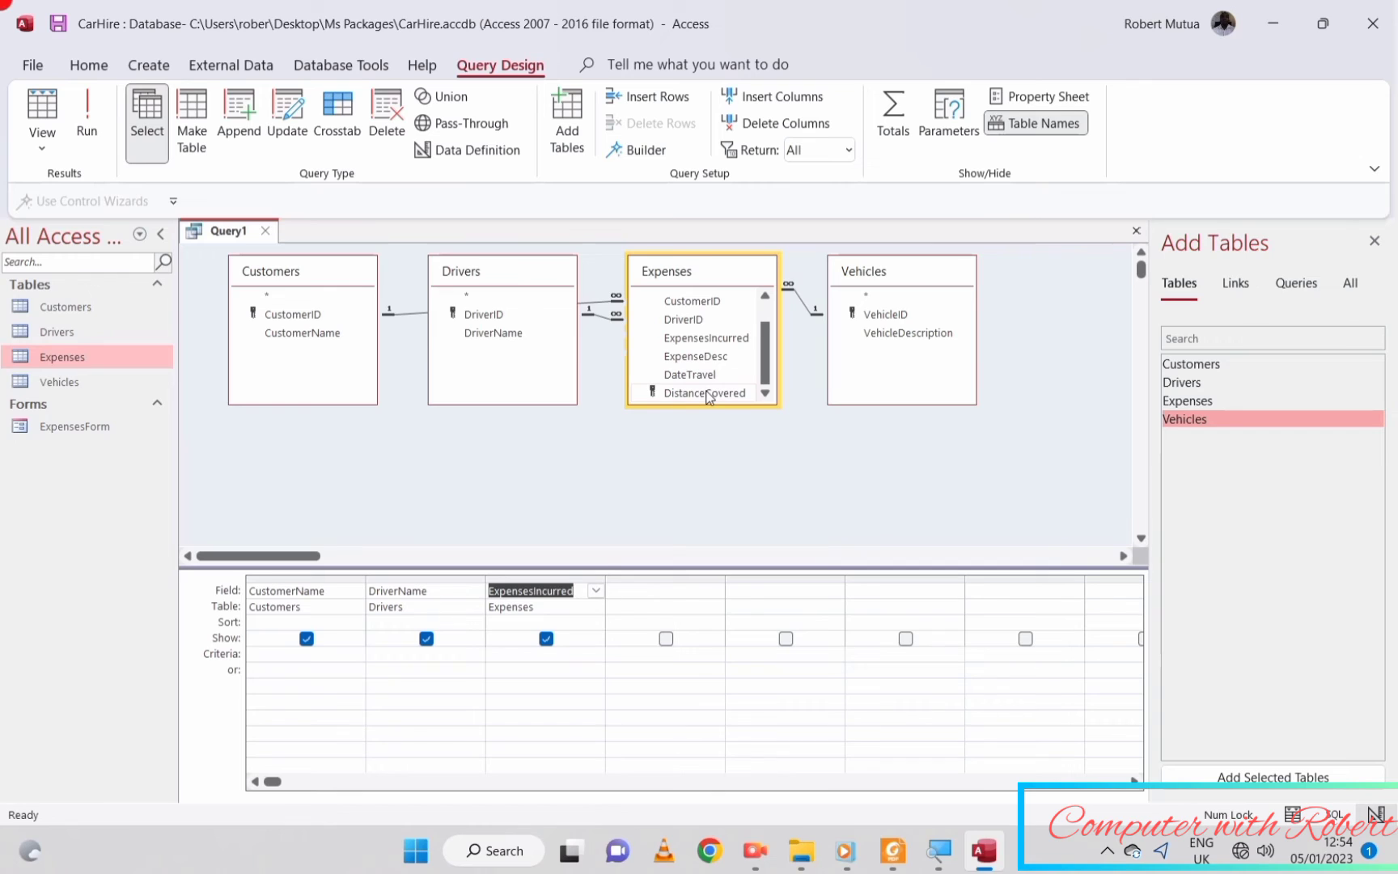
double_click(709, 393)
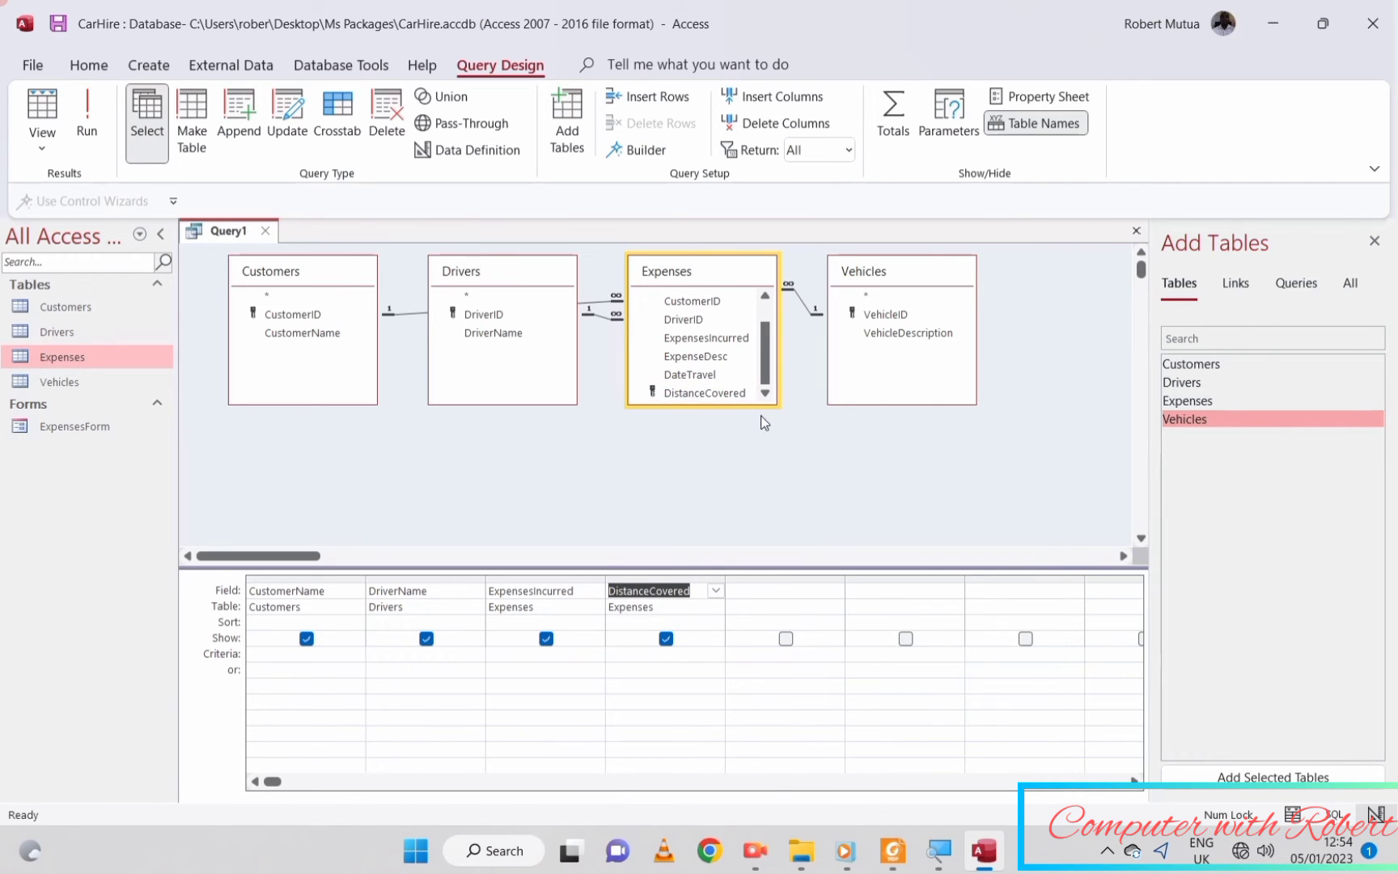
- Open the Expression Builder for the query's fifth column and begin a calculated field named charges
left_click(760, 590)
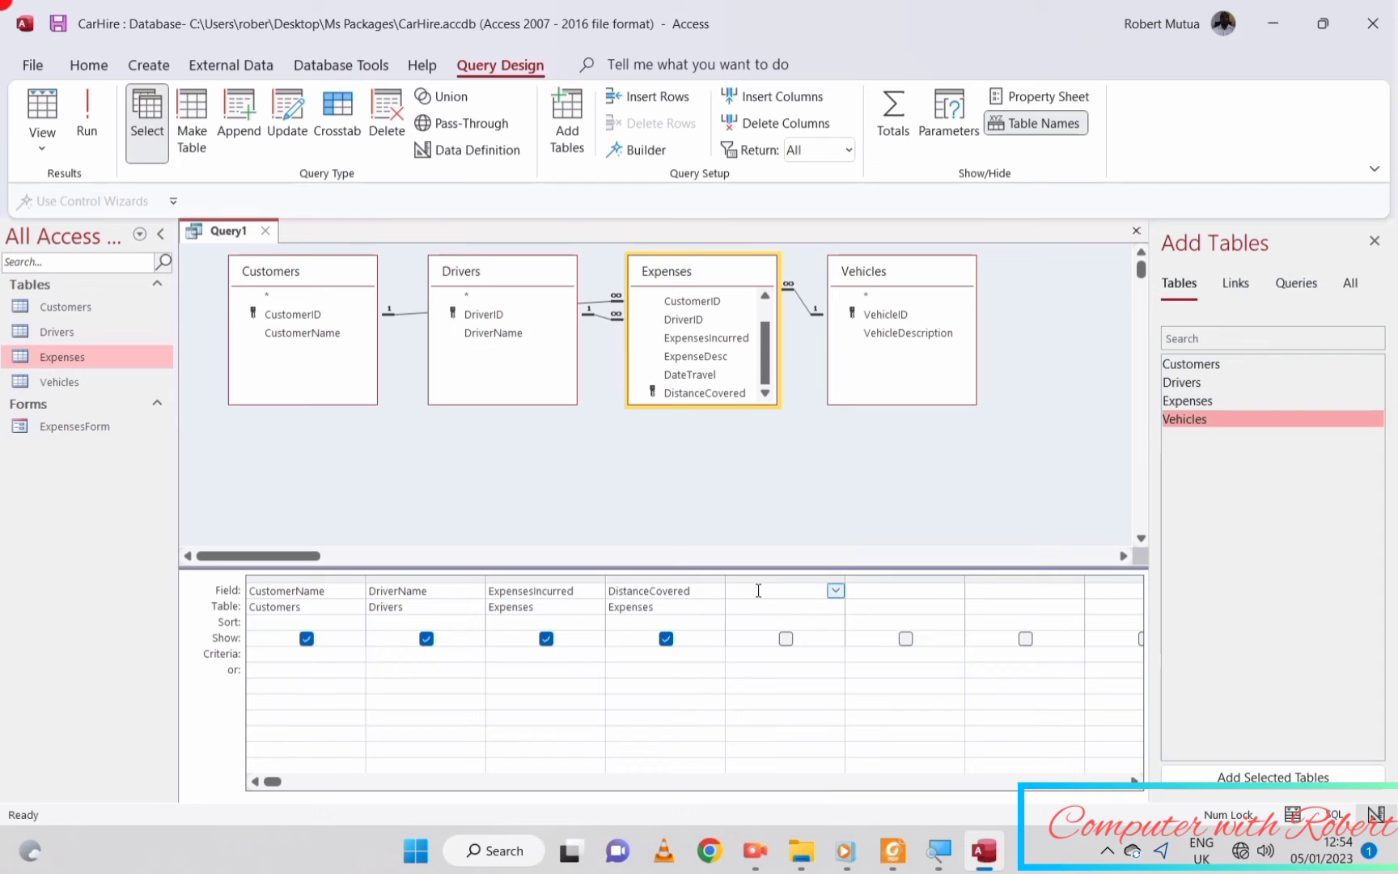
left_click(637, 151)
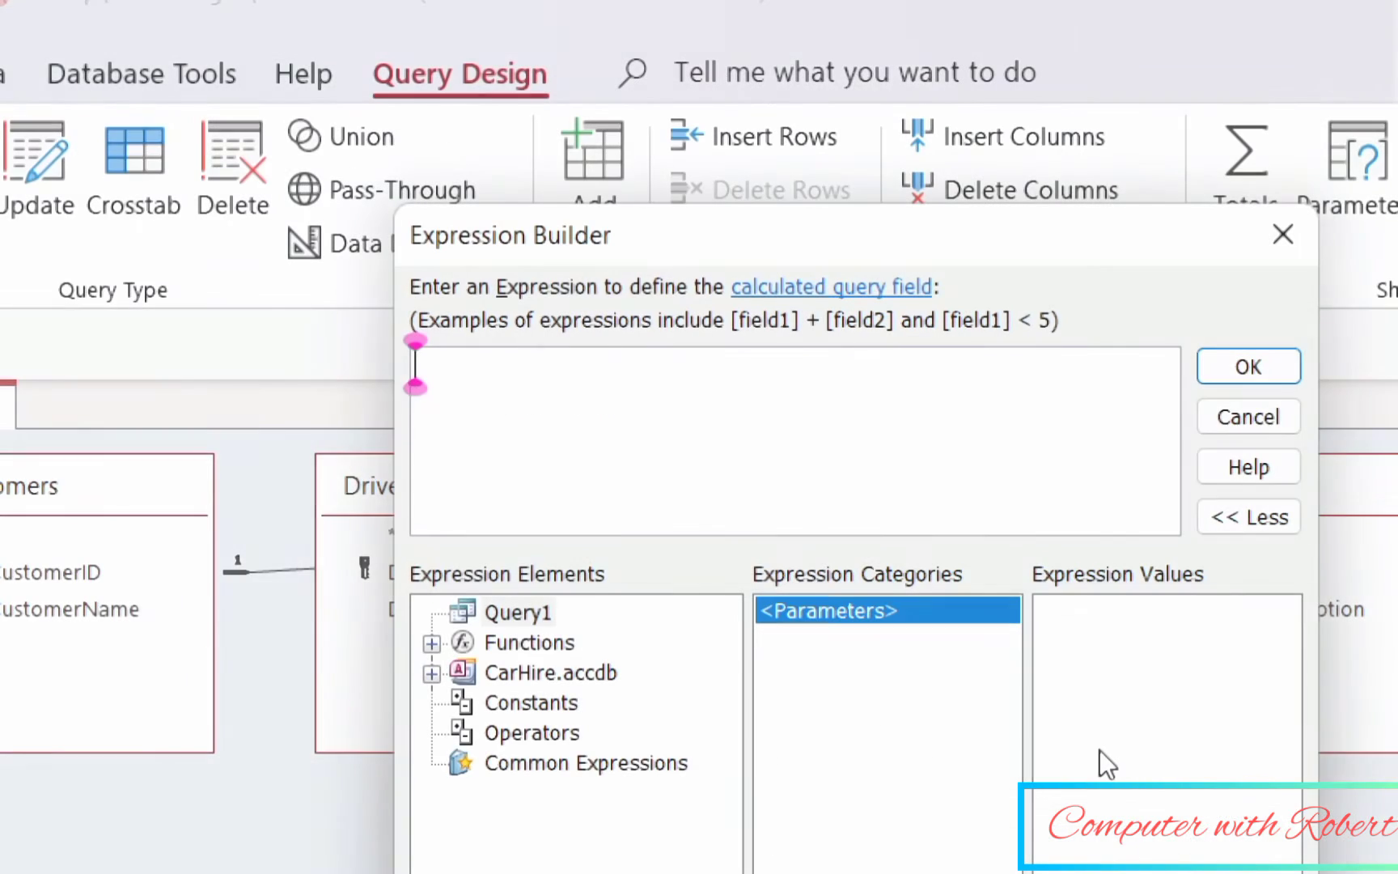
type("cha")
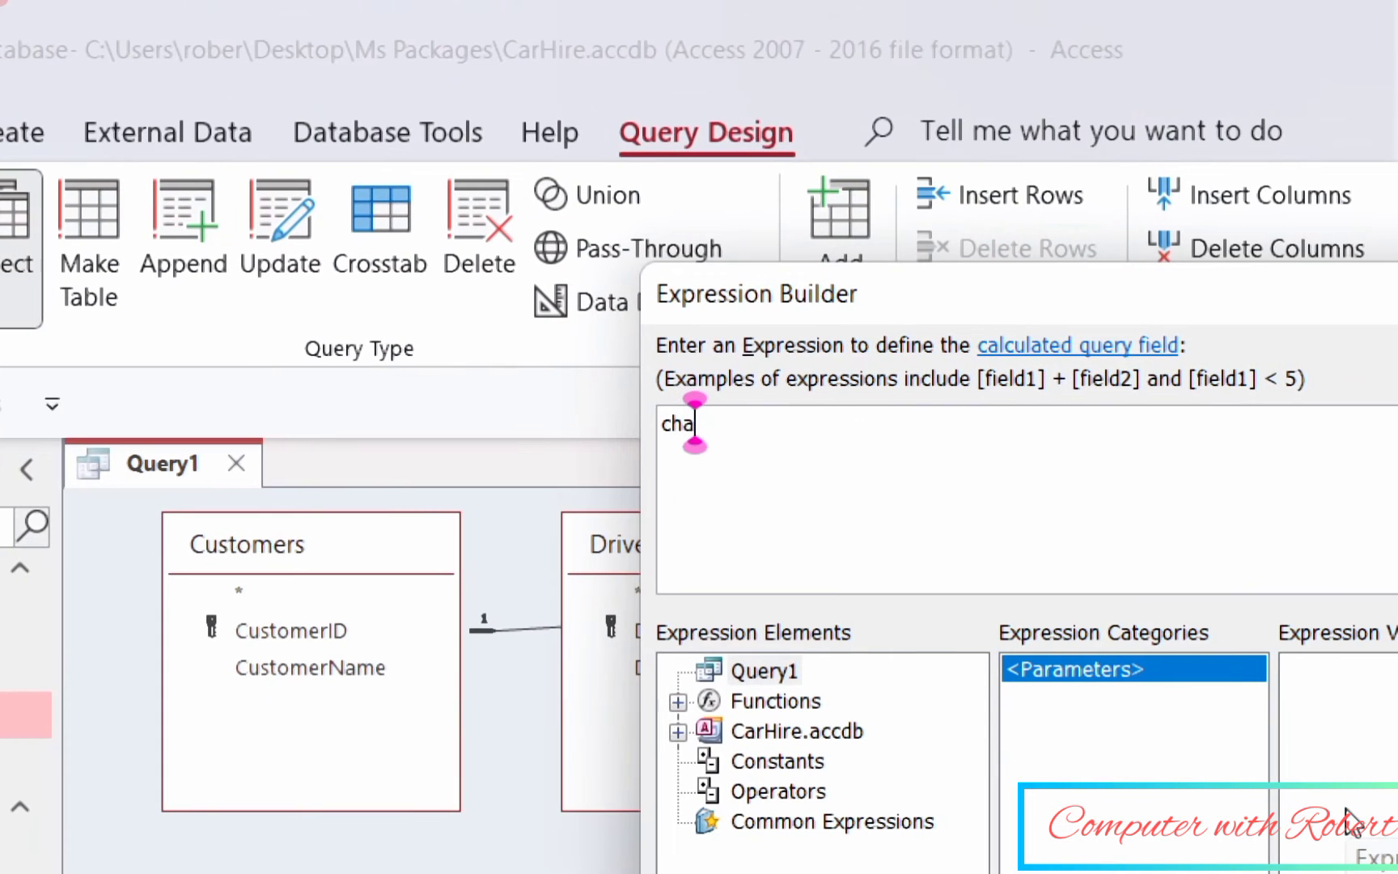
type("rges")
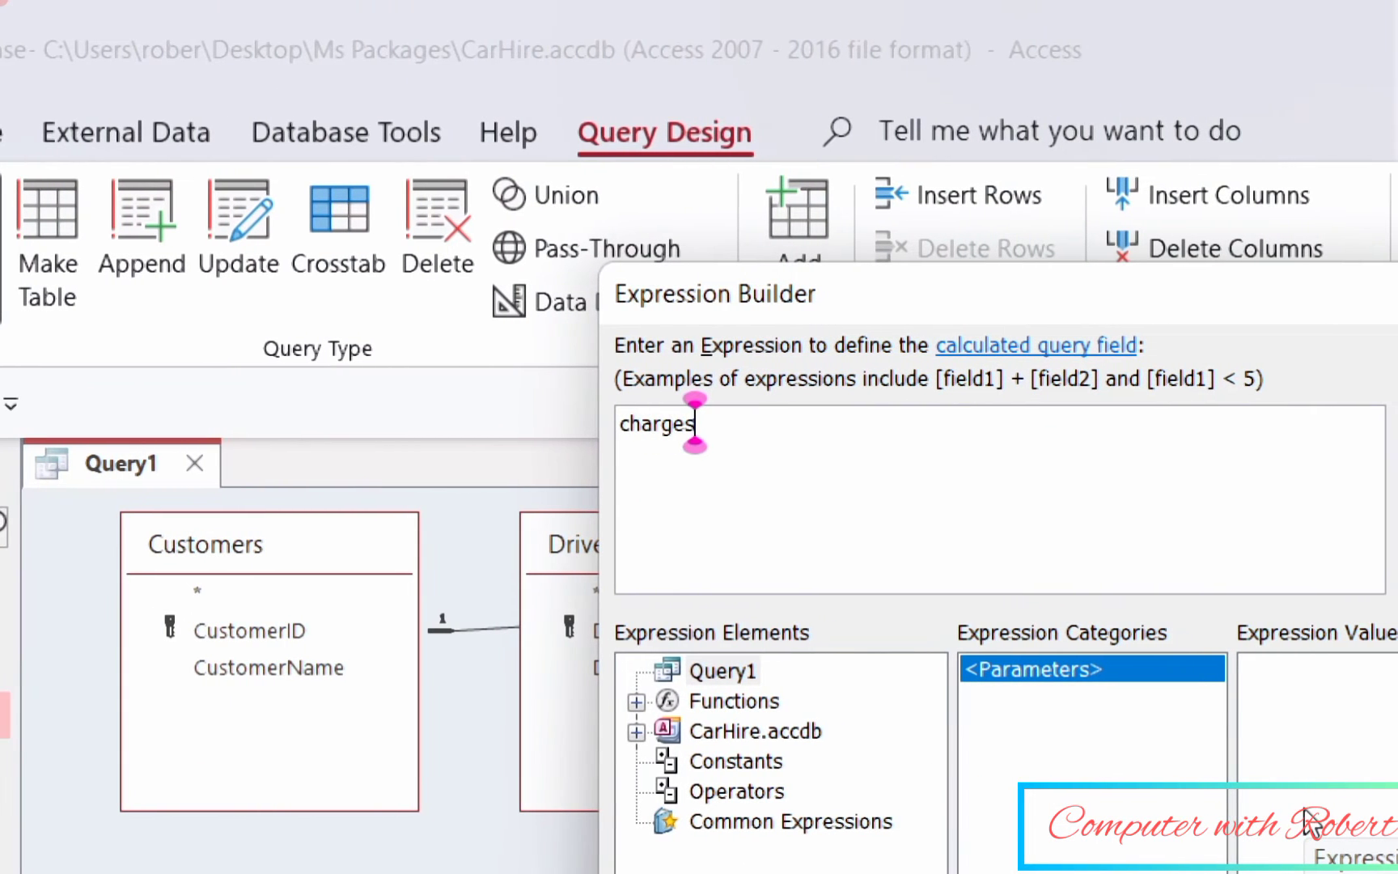
type(":")
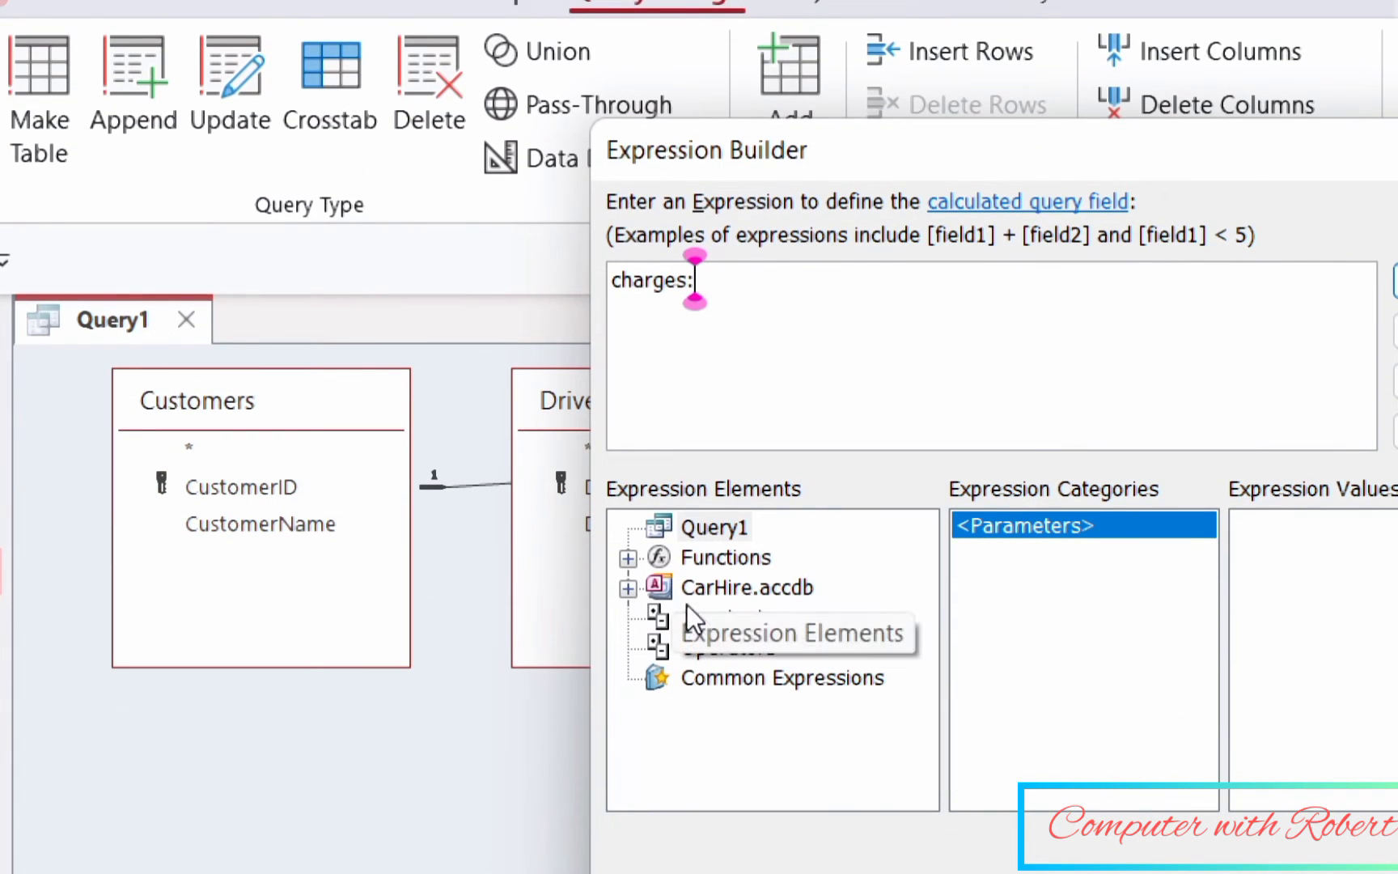
- Insert the Expenses table's DistanceCovered field into the charges expression
left_click(660, 599)
double_click(660, 600)
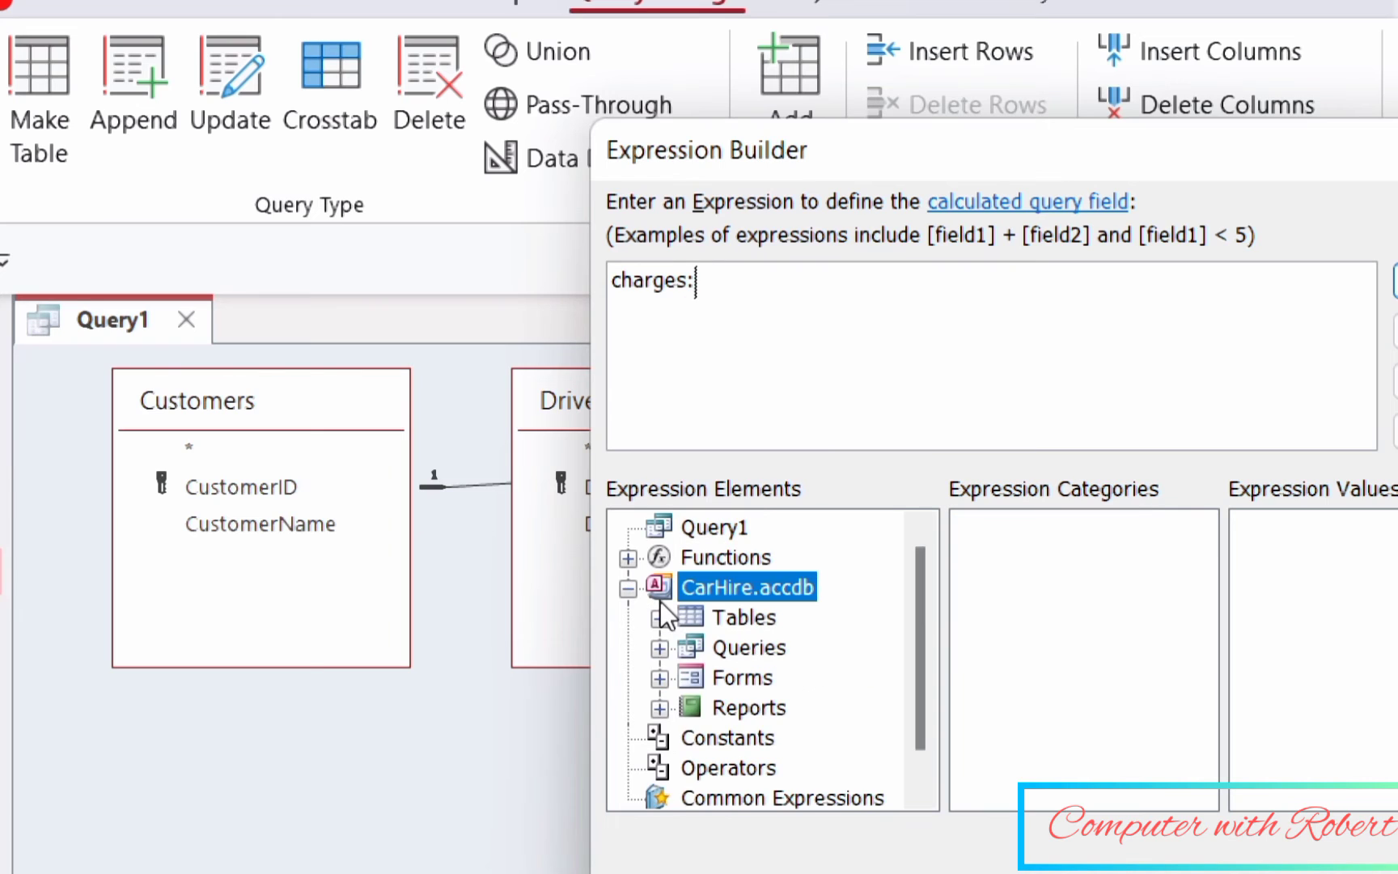
left_click(658, 617)
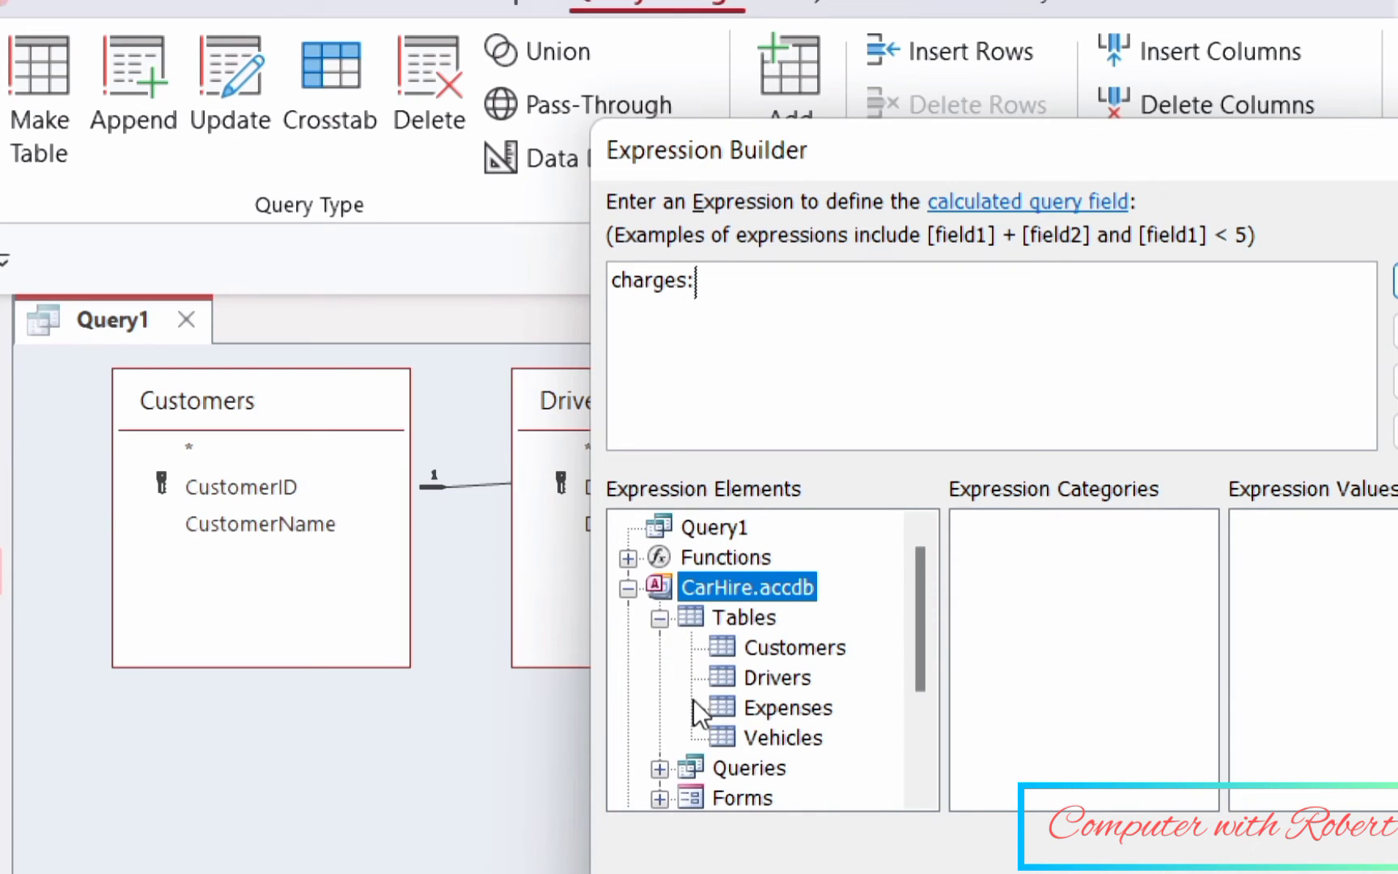
left_click(717, 707)
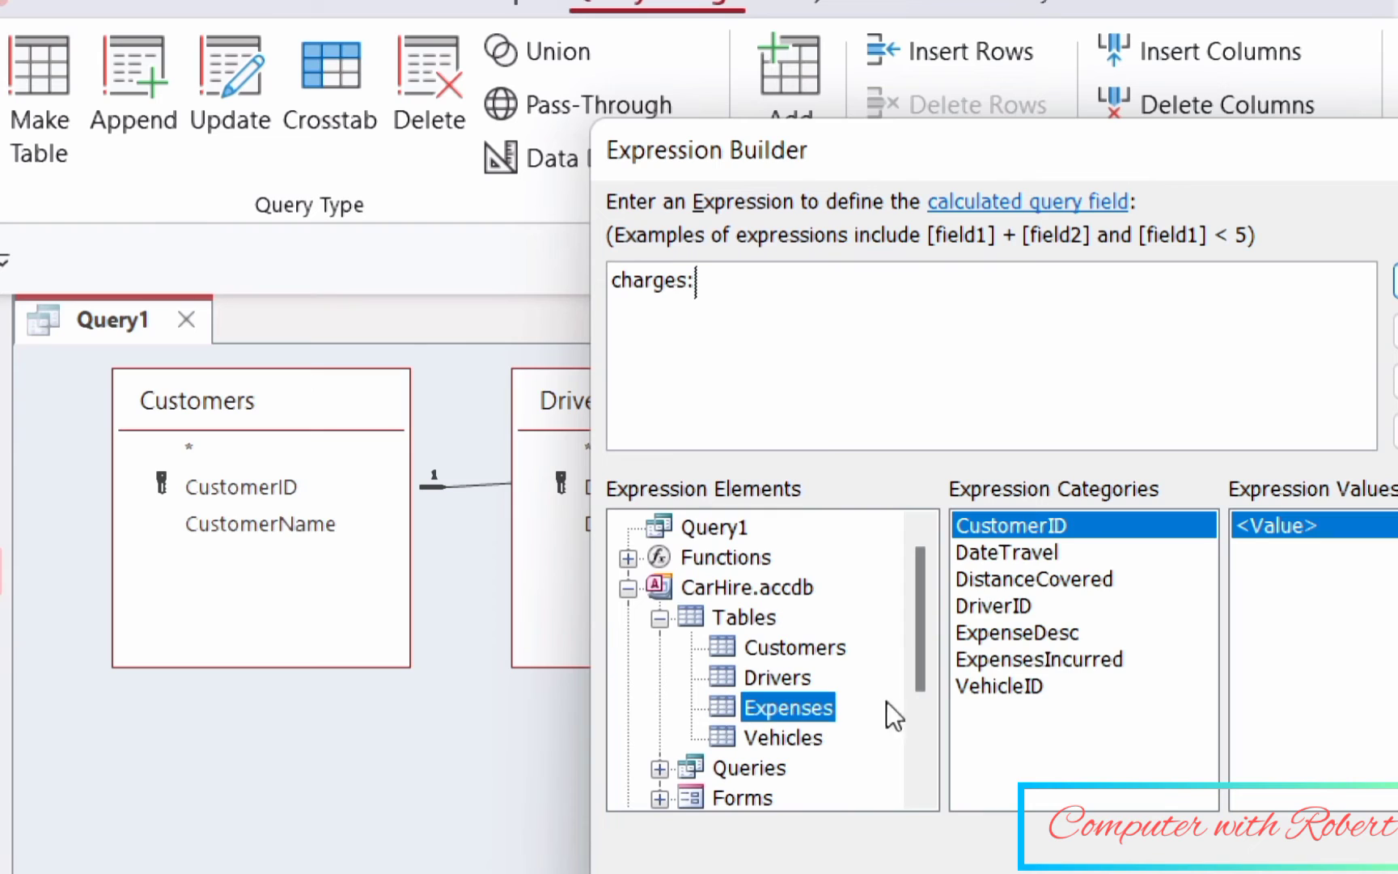
double_click(1002, 585)
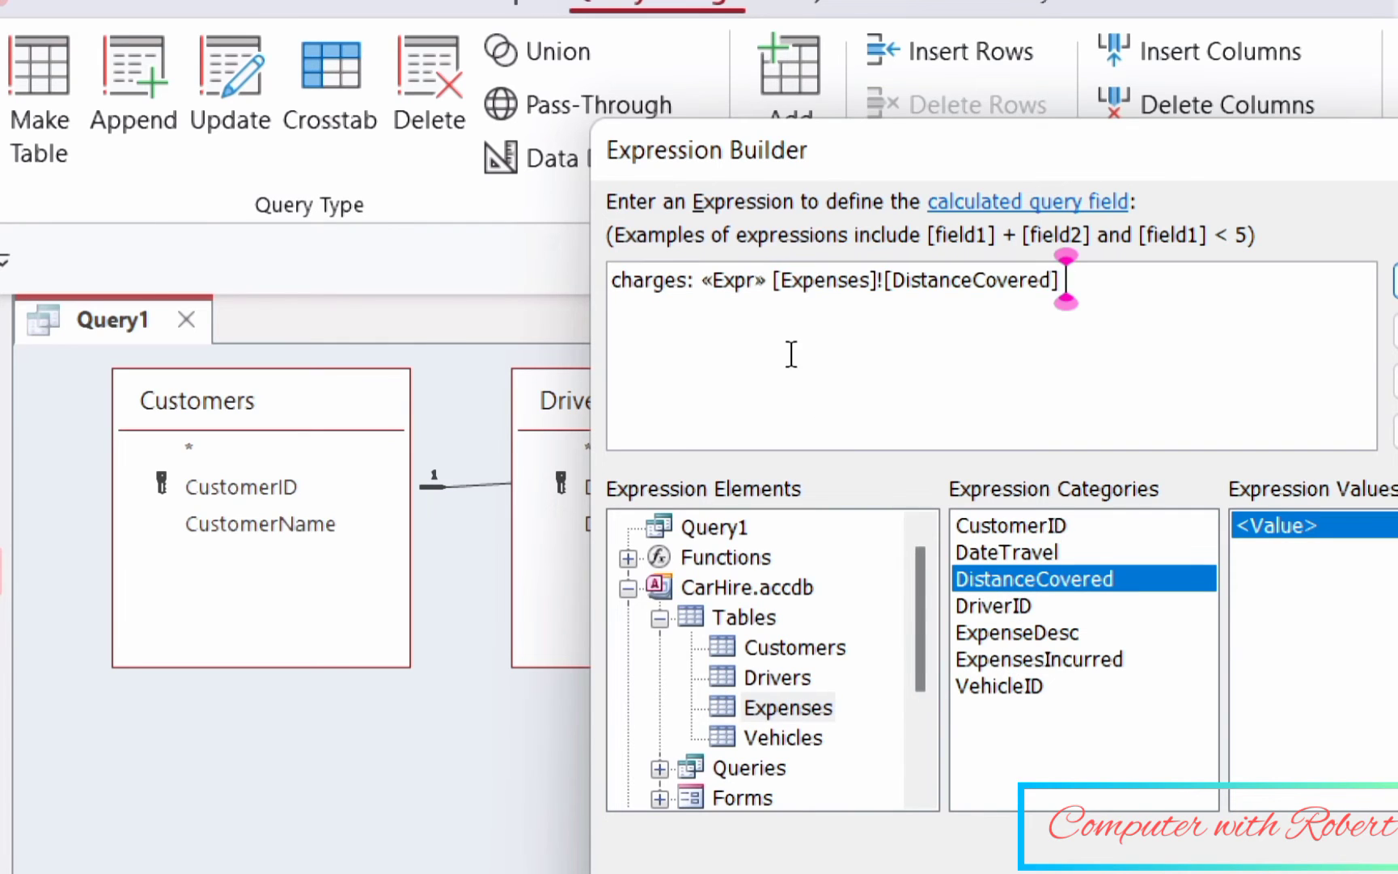
- Remove the «Expr» placeholder and the space after "charges:" in the expression
left_click(773, 279)
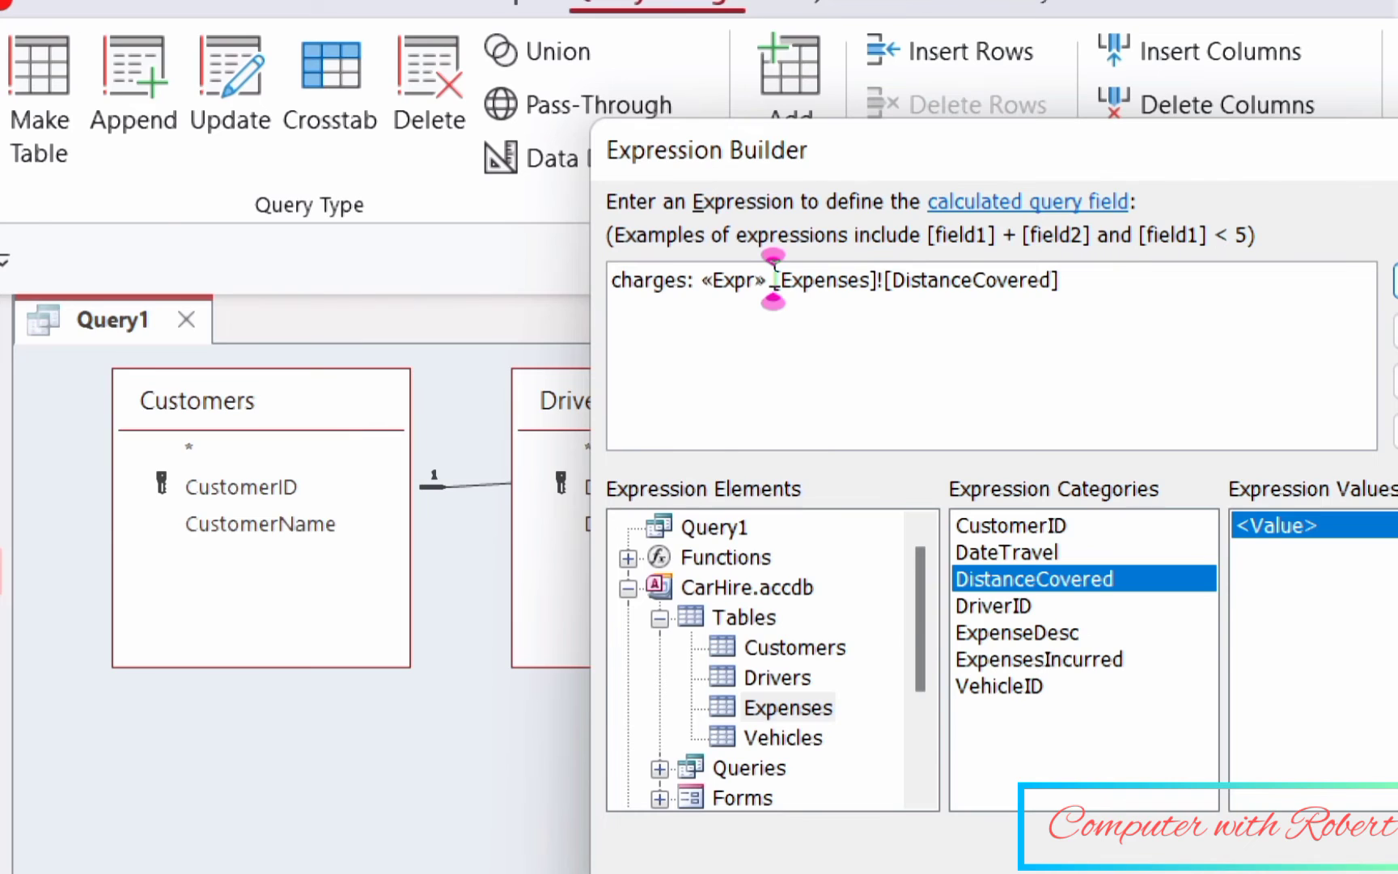
key("BackSpace")
key("BackSpace")
key("BackSpace")
key("BackSpace")
key("BackSpace")
key("BackSpace")
key("BackSpace")
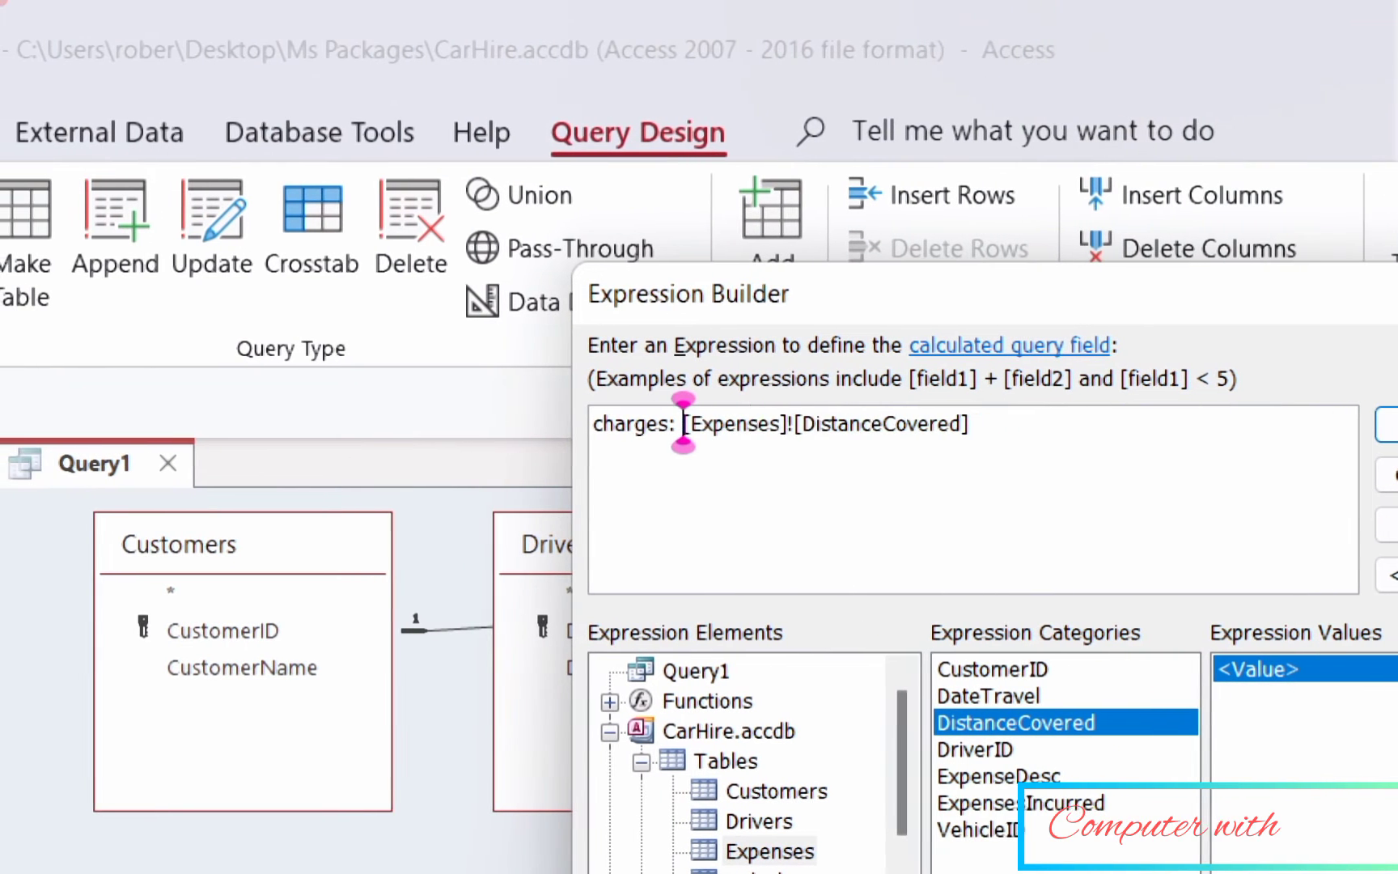
type("charges:")
key("BackSpace")
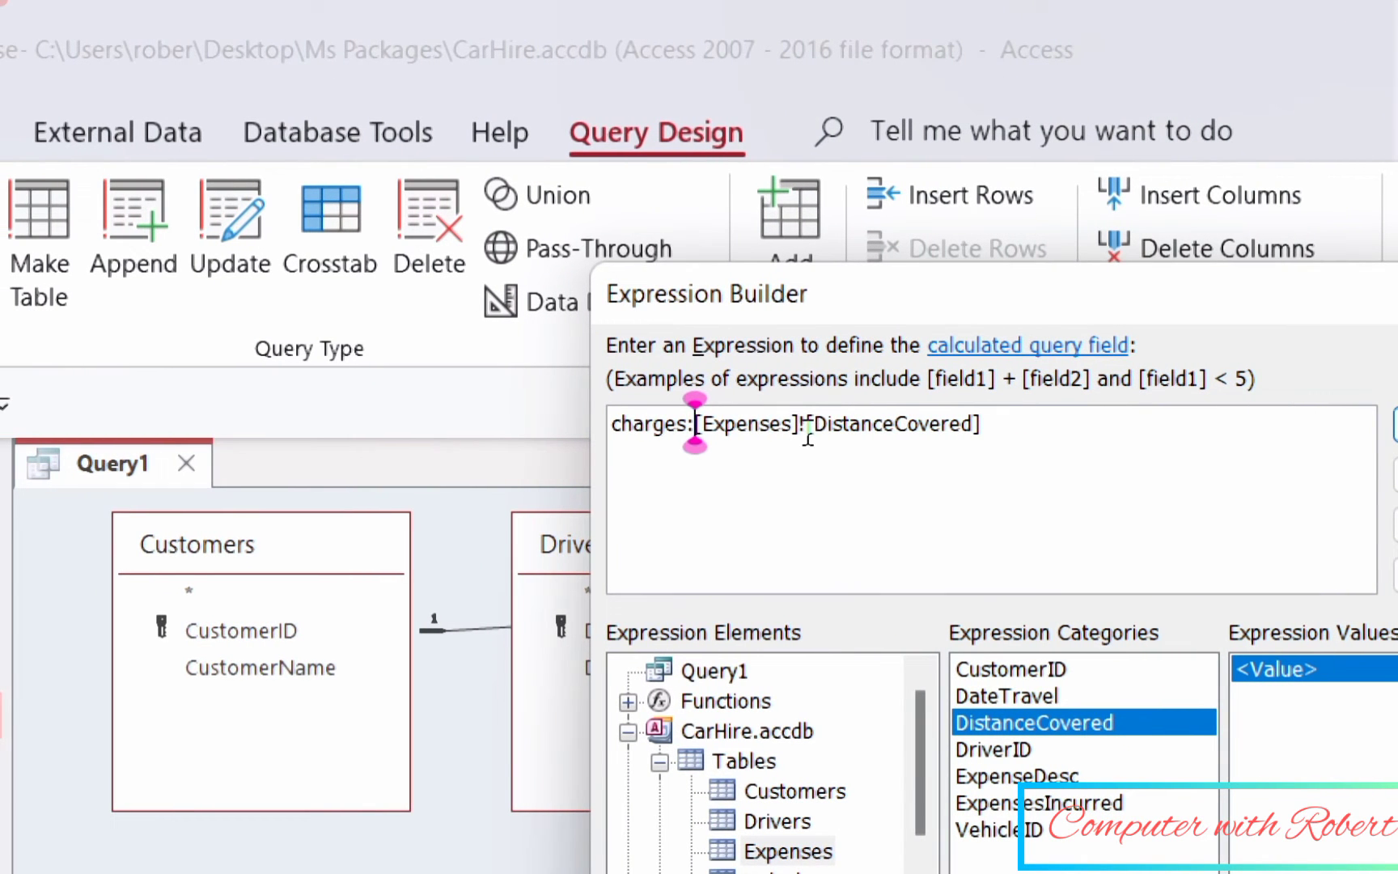
- Replace the exclamation mark before [DistanceCovered] with a dot and append *15+ to the charges expression
left_click(808, 429)
key("BackSpace")
type(".")
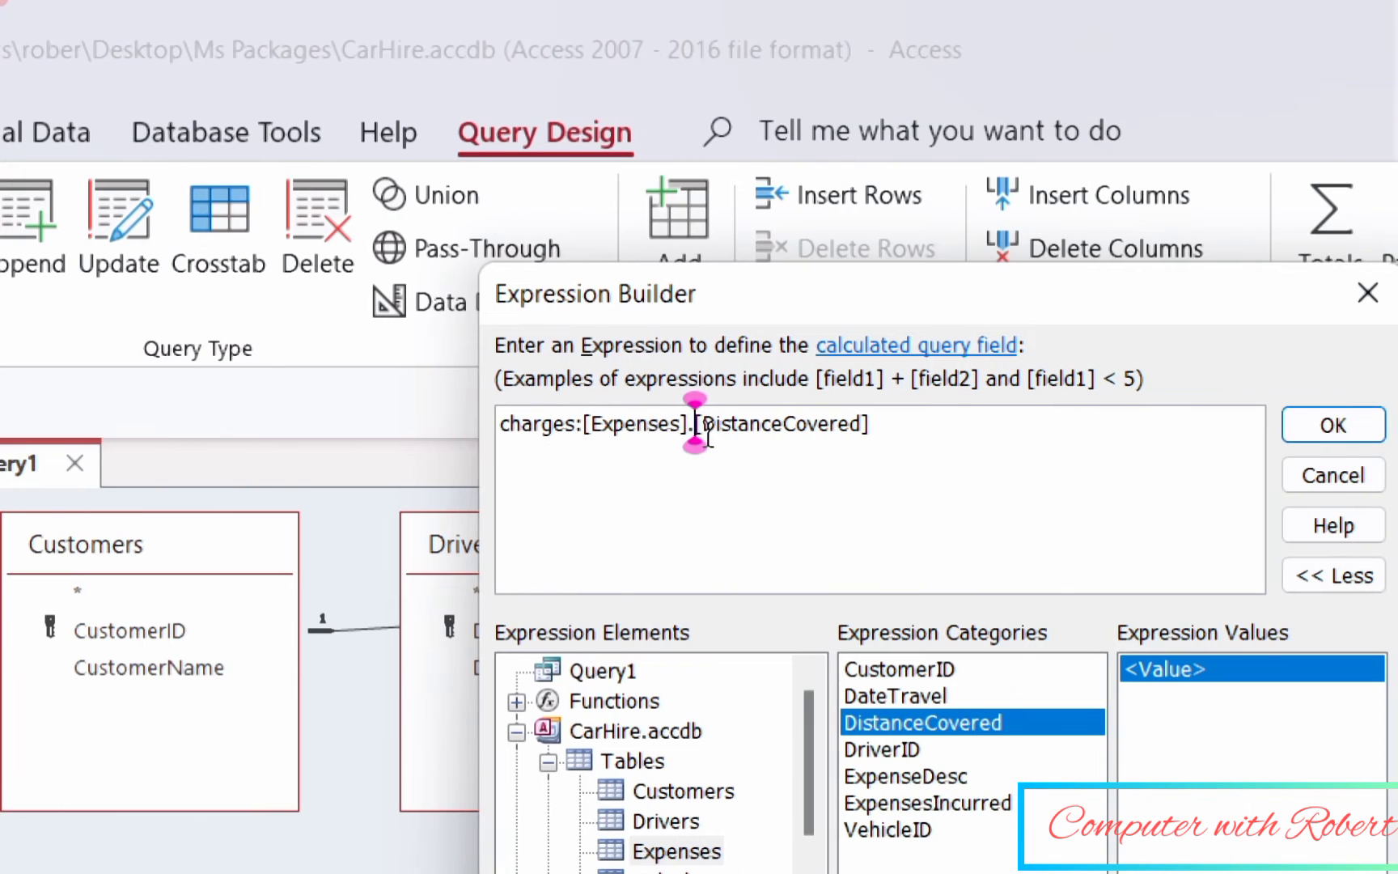
left_click(1012, 438)
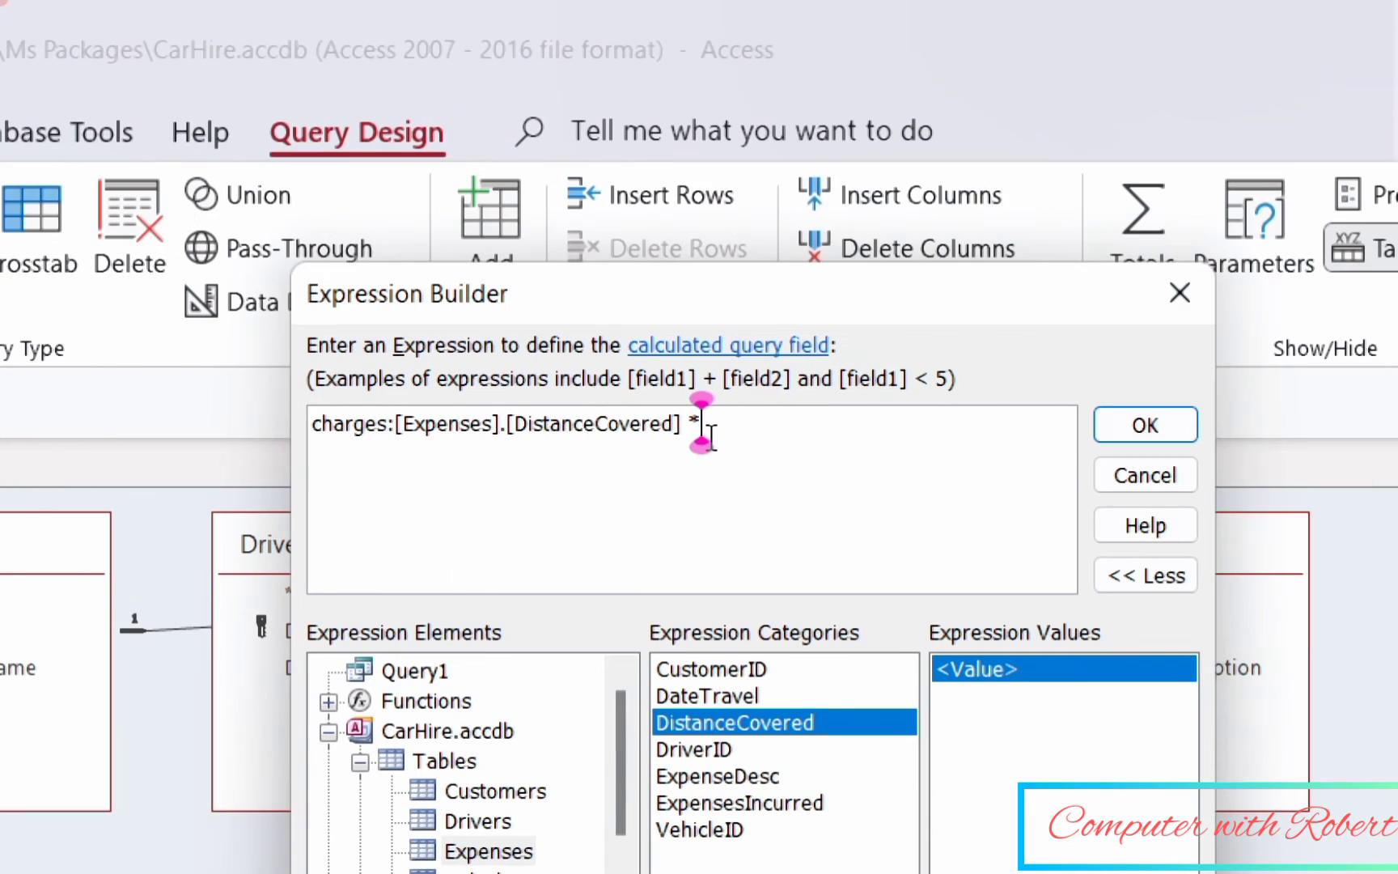
type("*1")
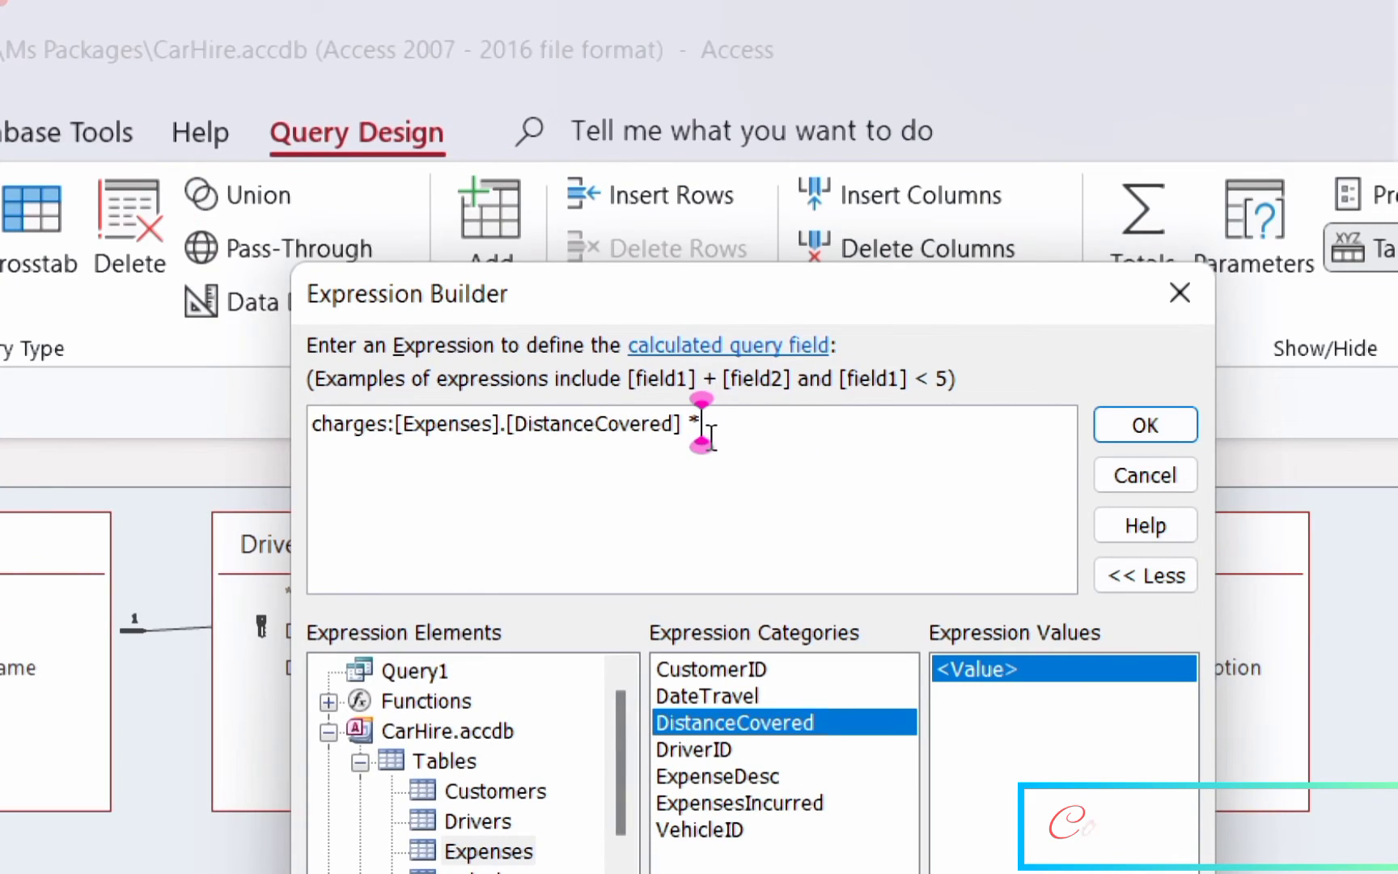
type("5")
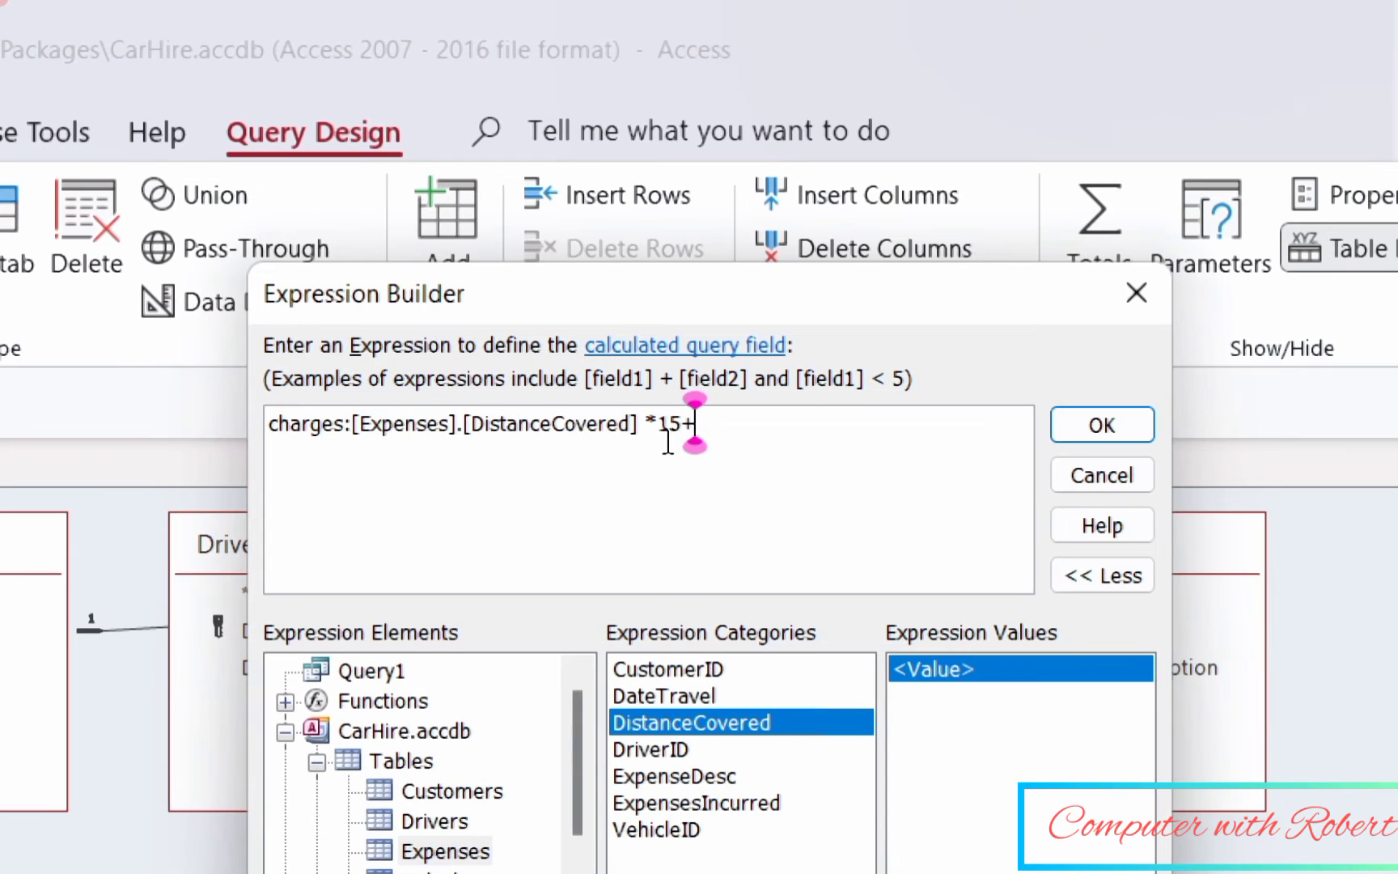
type("+")
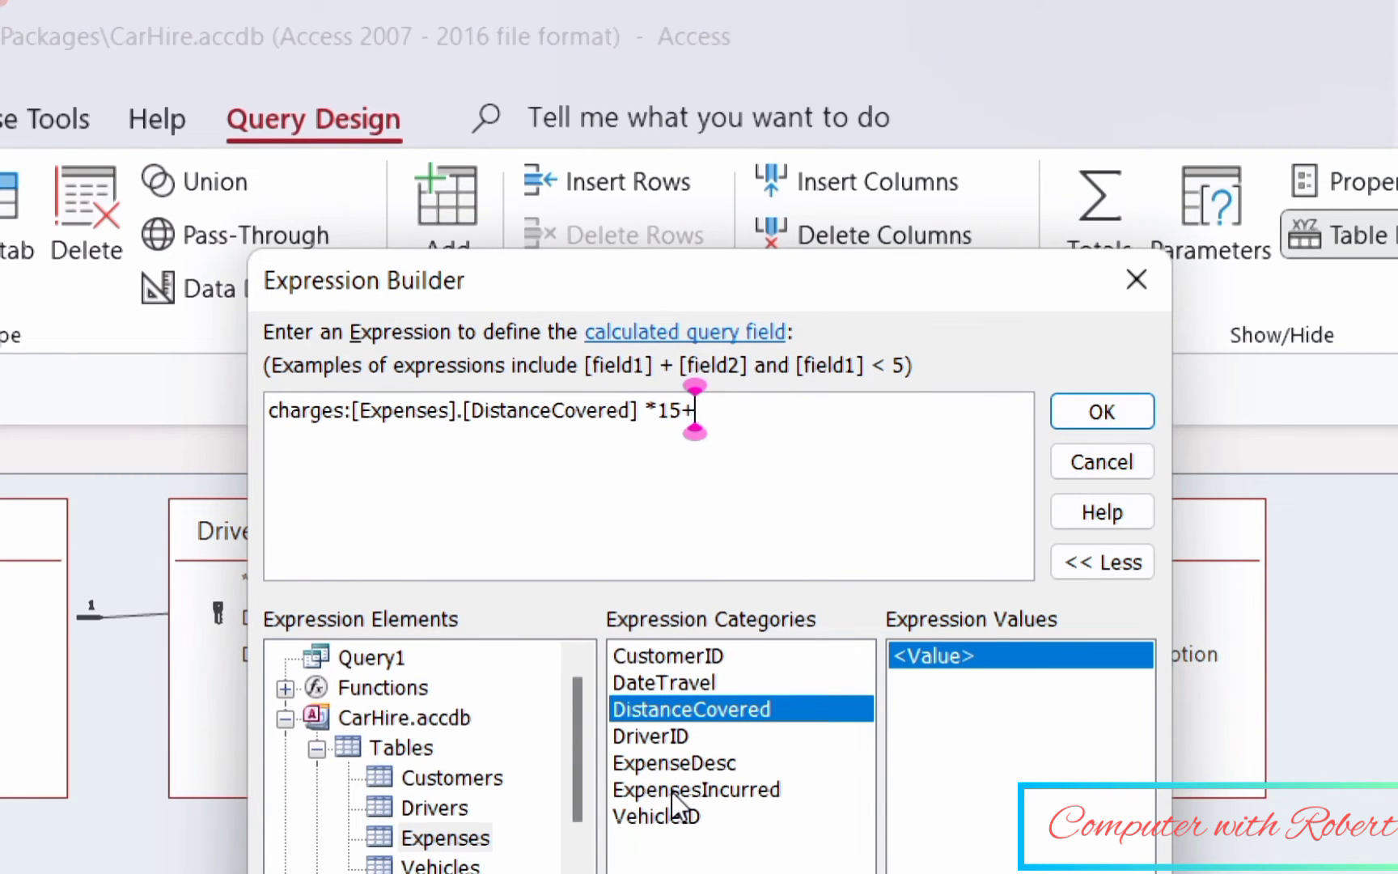
- Insert the Expenses table's ExpensesIncurred field into the expression, replace its exclamation mark with a dot, and accept the expression
double_click(676, 790)
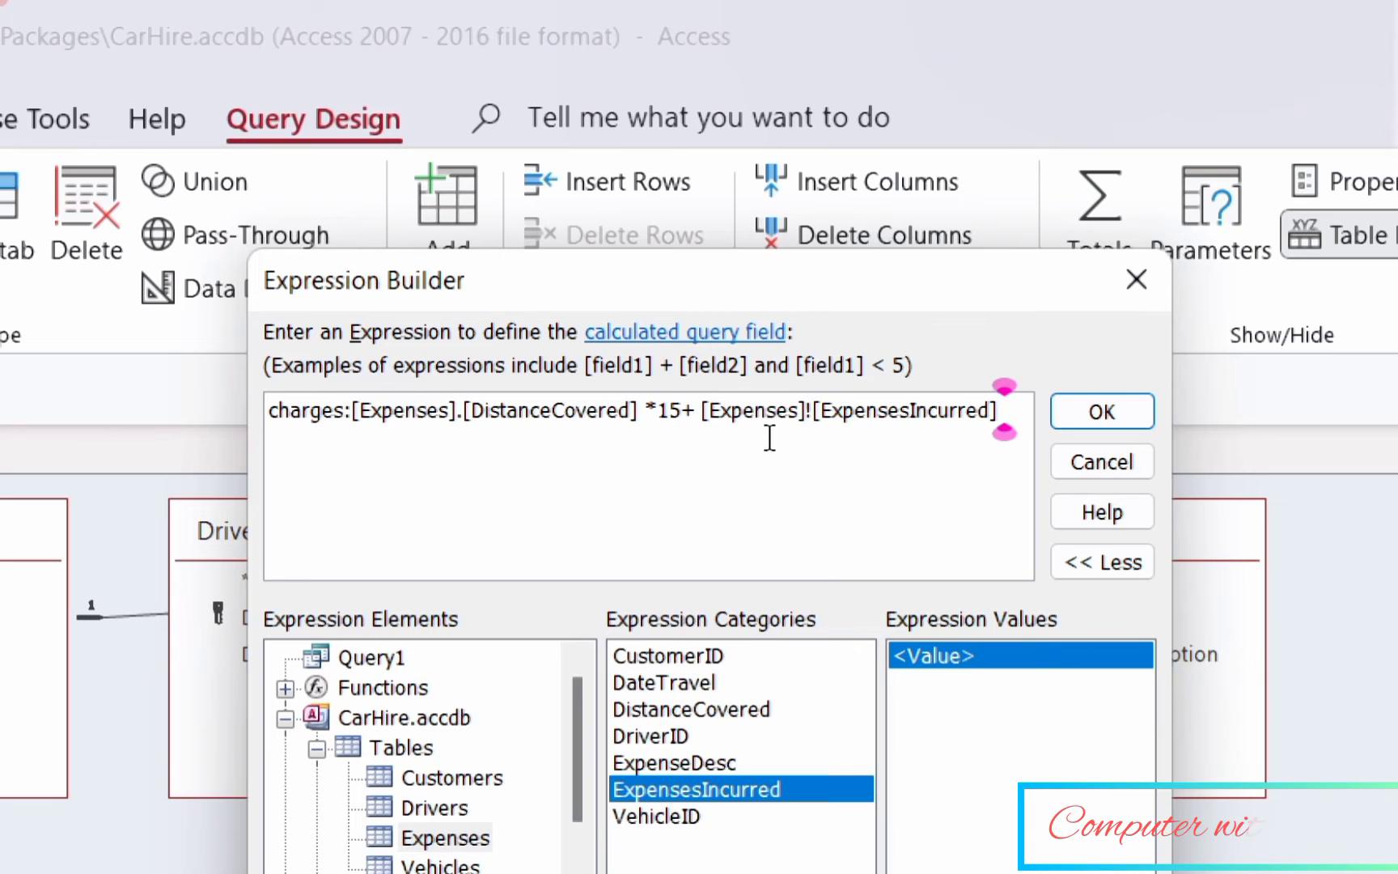
left_click(814, 410)
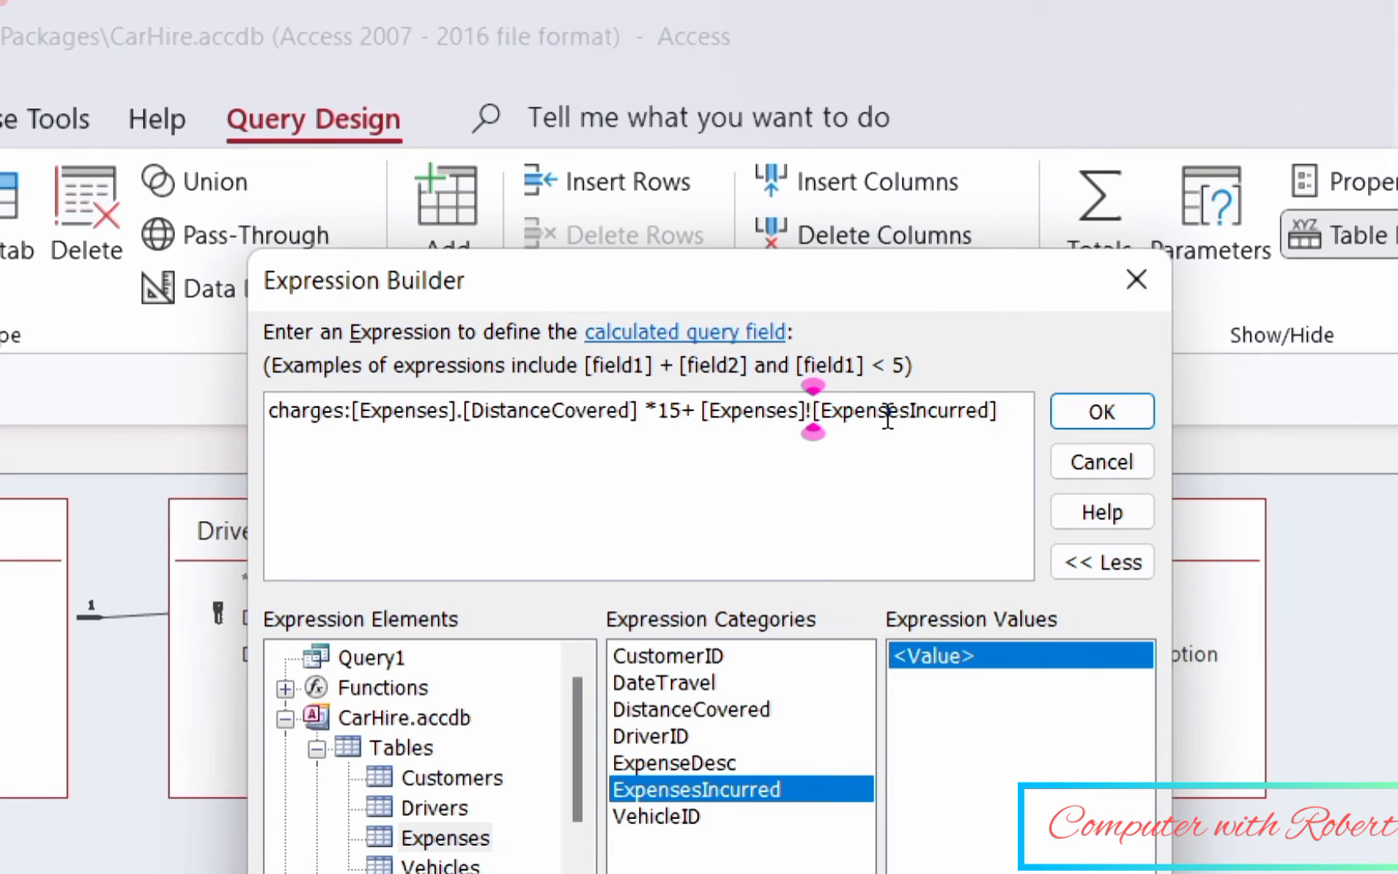
key("BackSpace")
type(".")
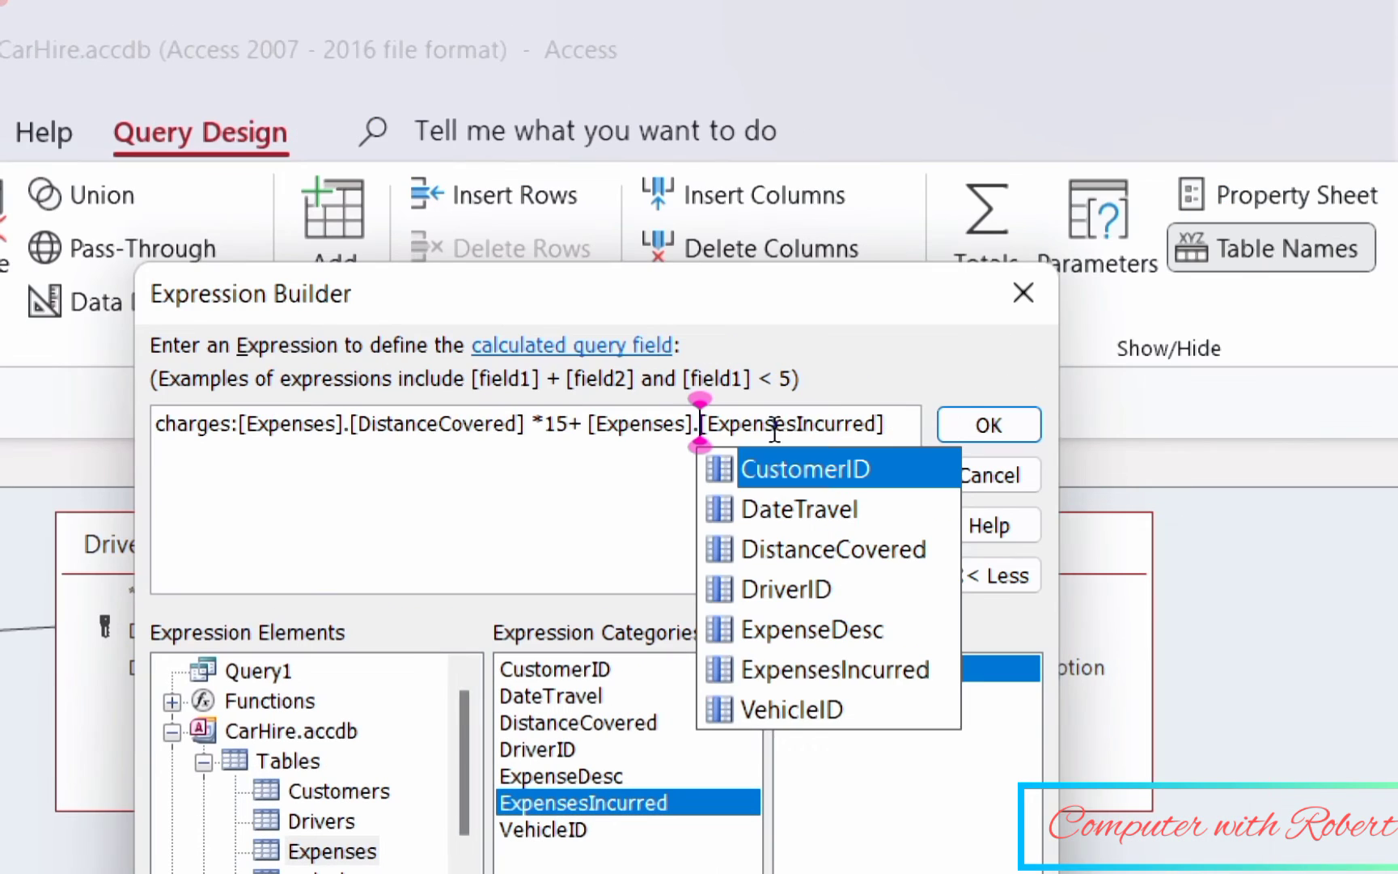
left_click(915, 434)
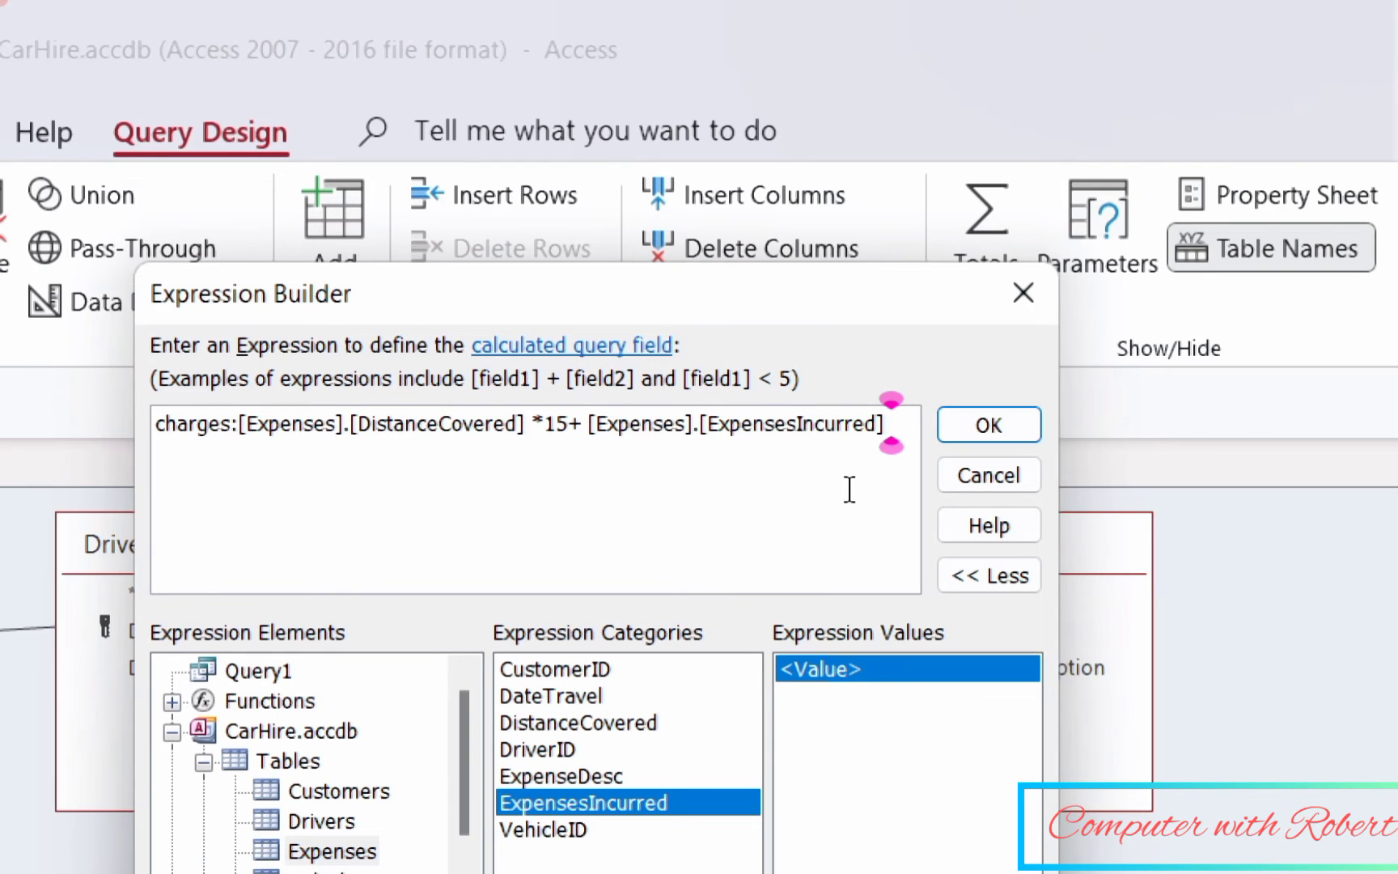
key("Return")
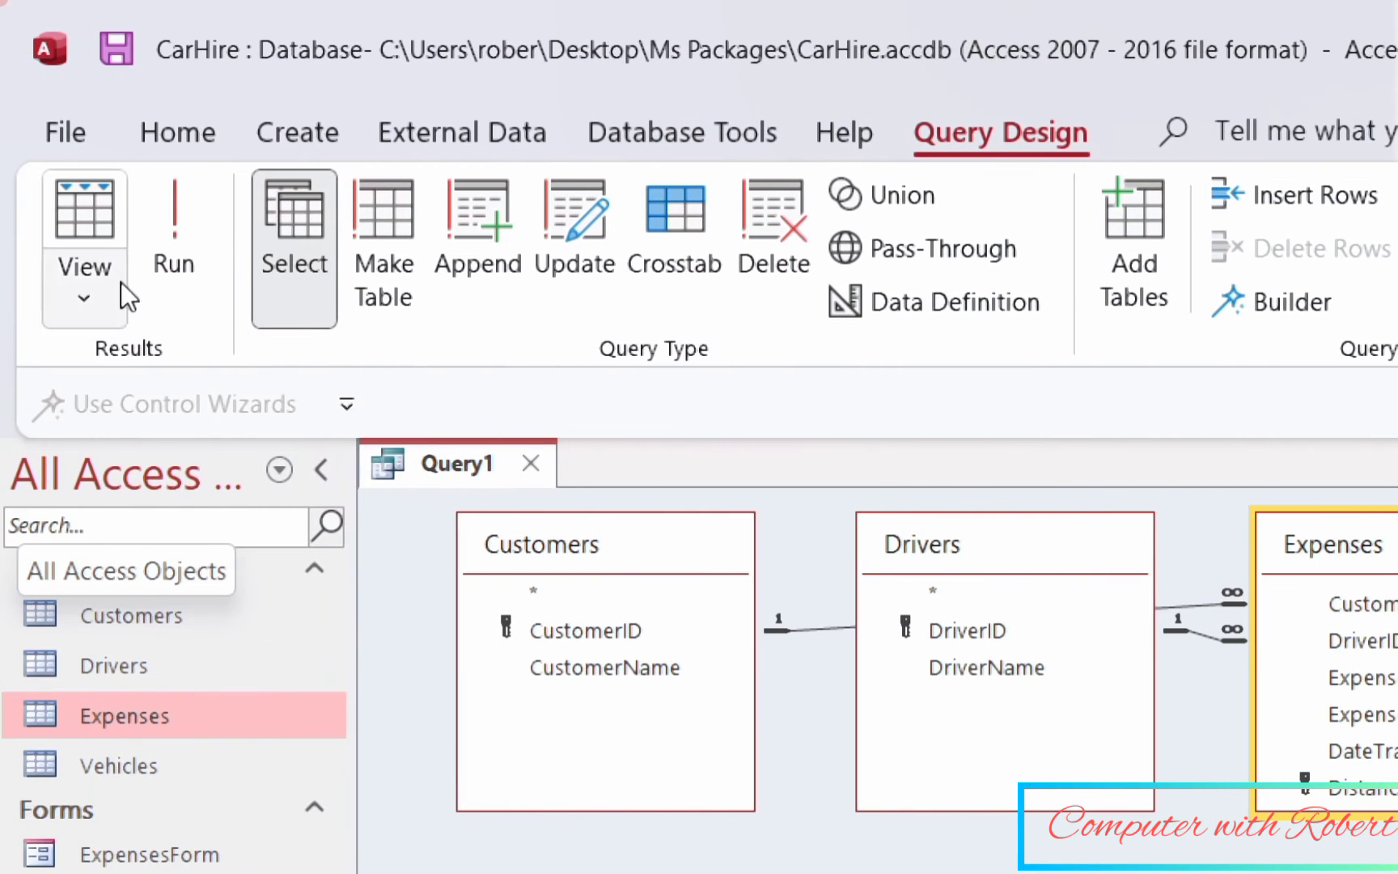
- Run the query and save it as vcharges
left_click(146, 247)
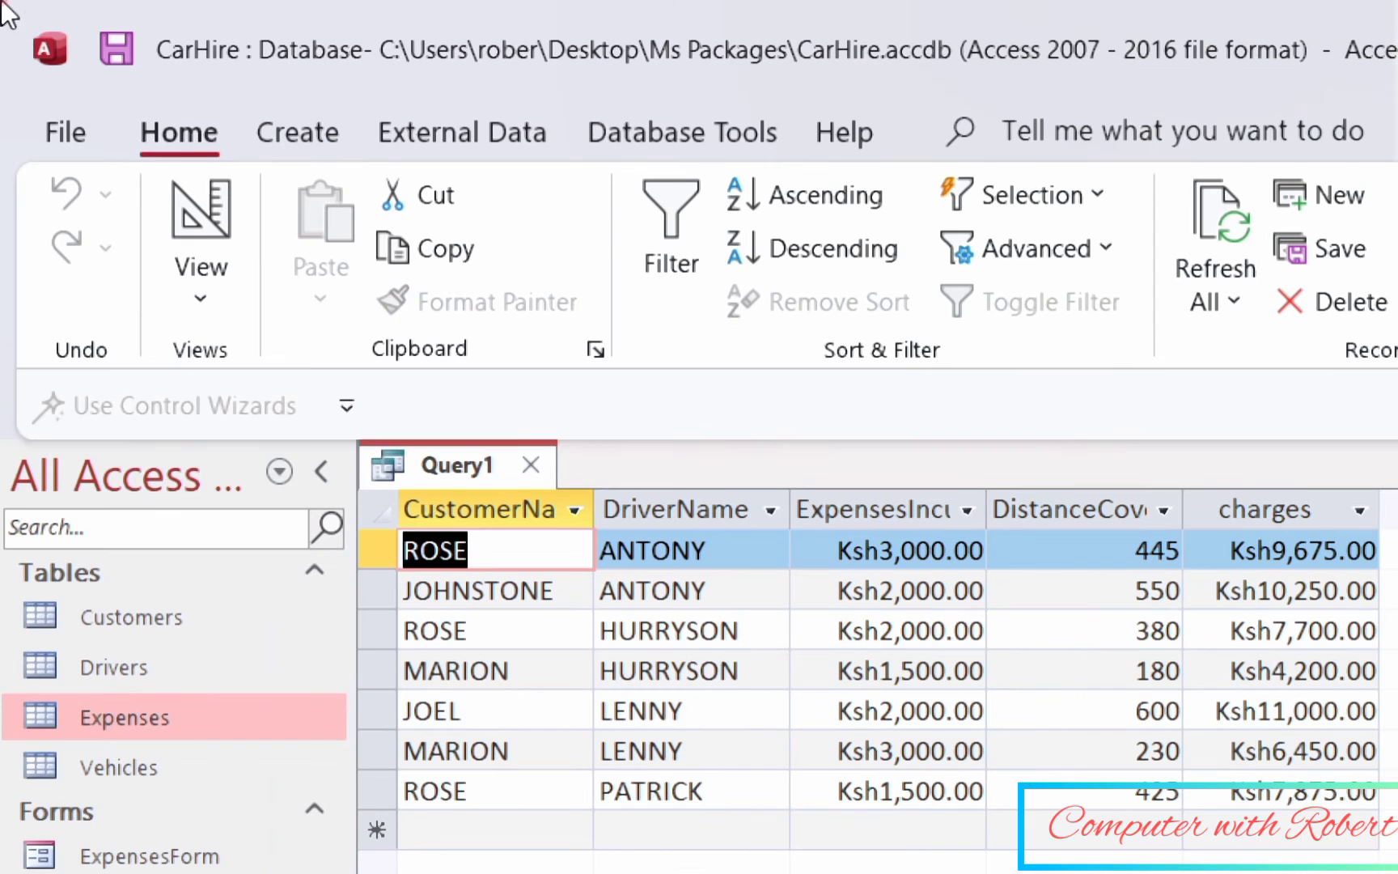
left_click(129, 52)
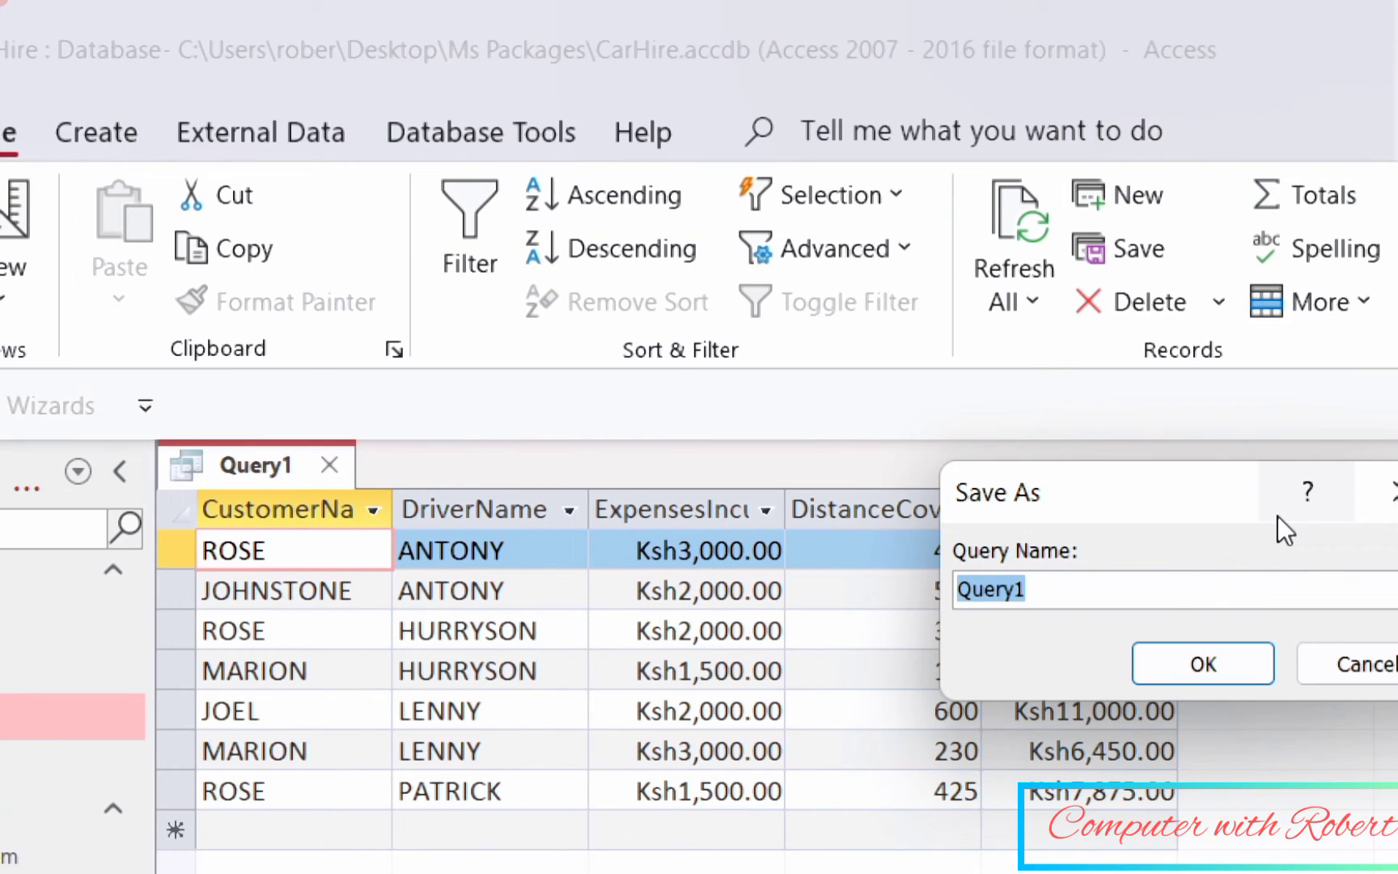
type("v")
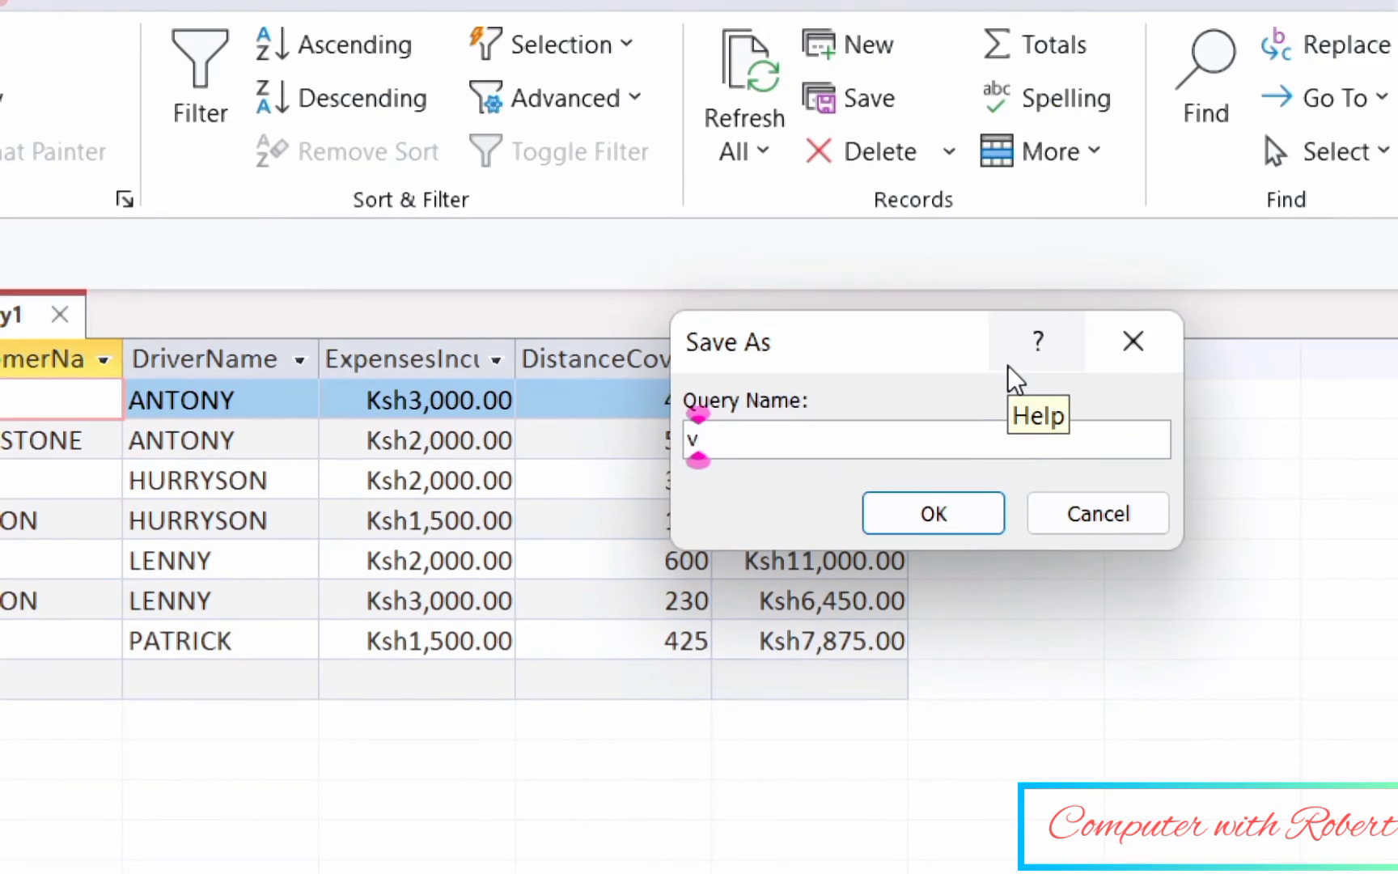
type("charges")
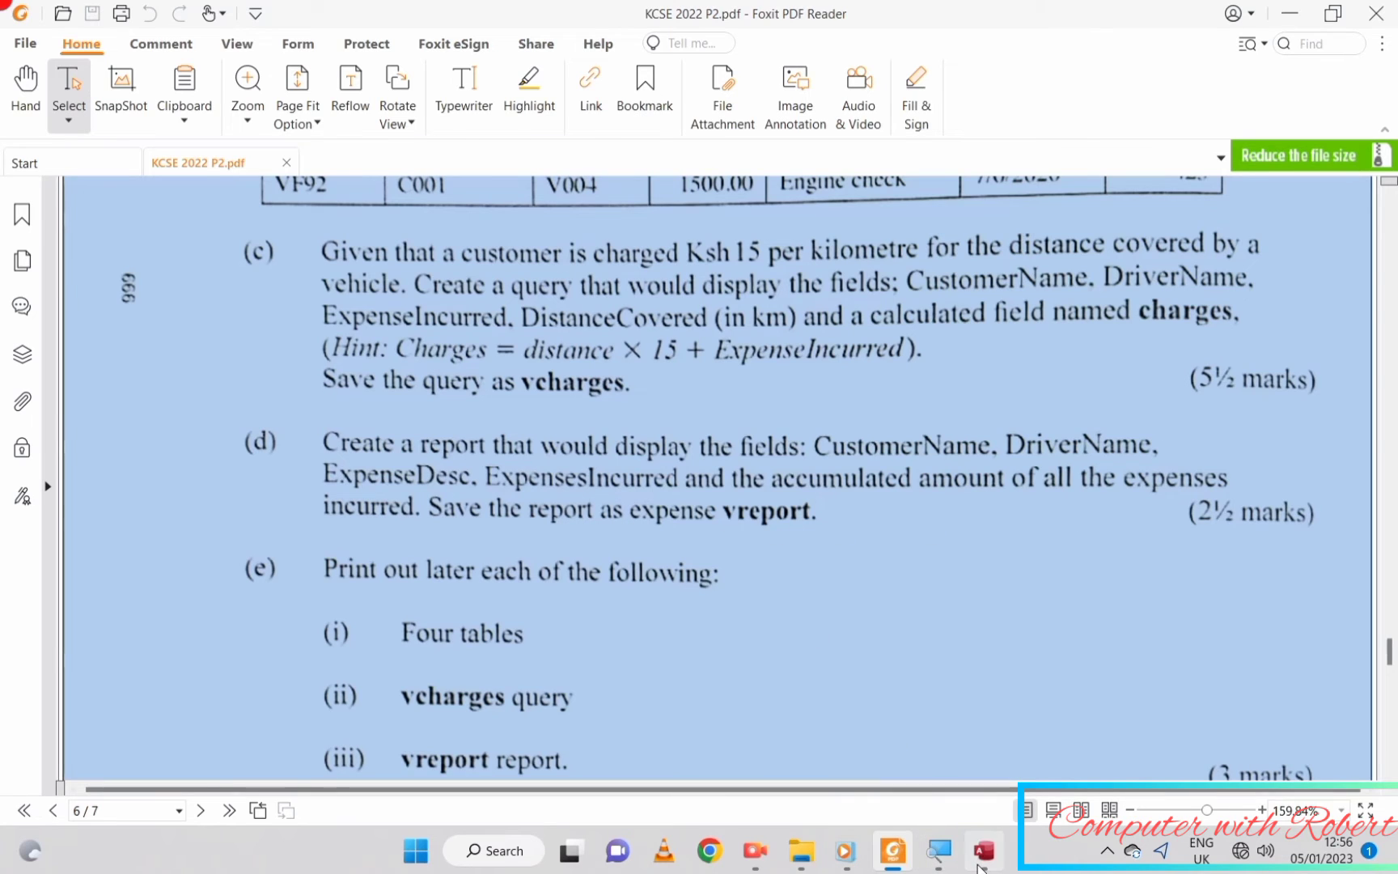
- Switch to Access and start a Report Wizard report with CustomerName from Customers and DriverName from Drivers
left_click(984, 850)
left_click(148, 65)
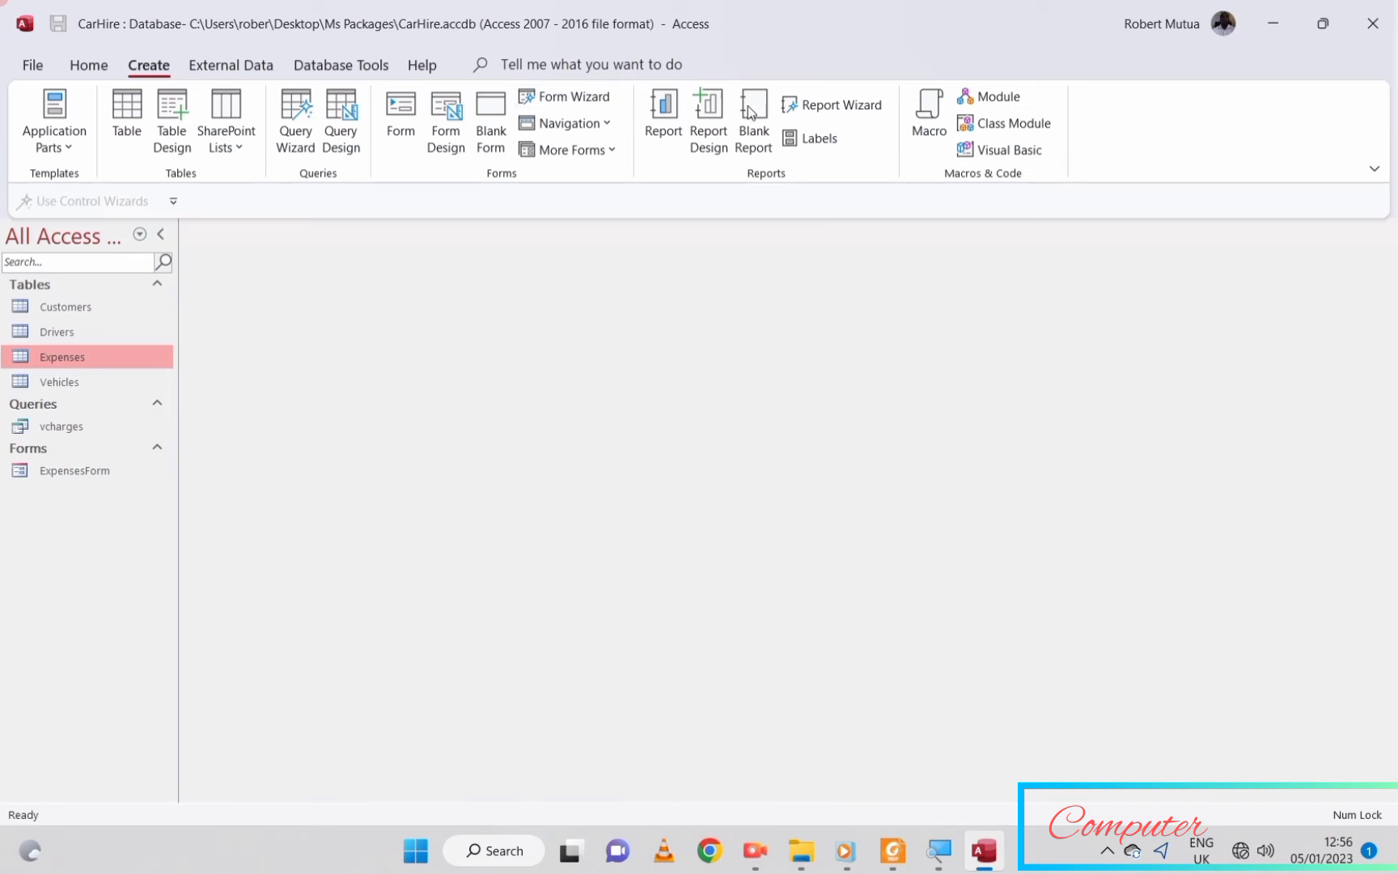
left_click(830, 116)
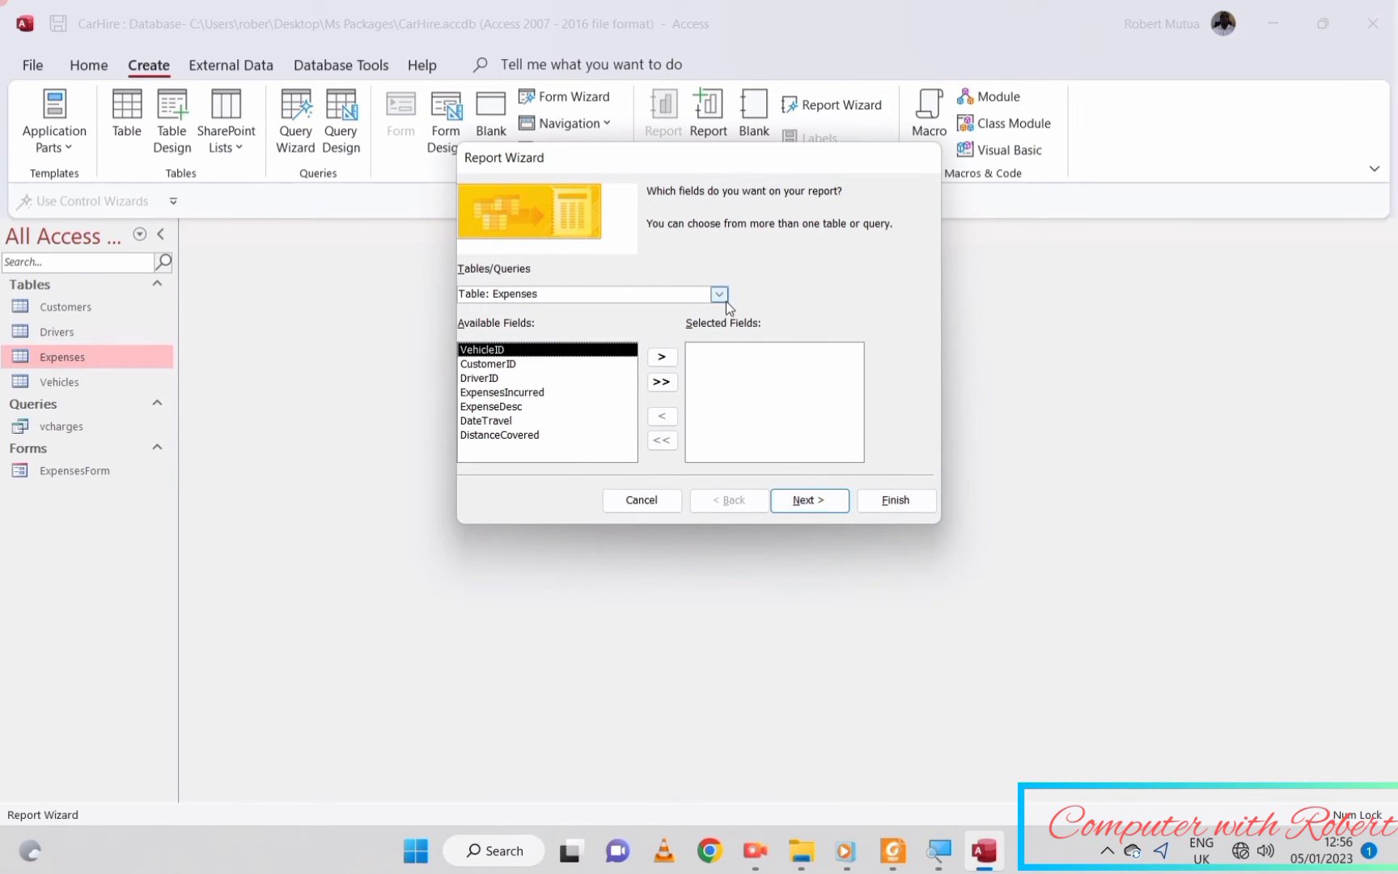
left_click(719, 295)
left_click(619, 315)
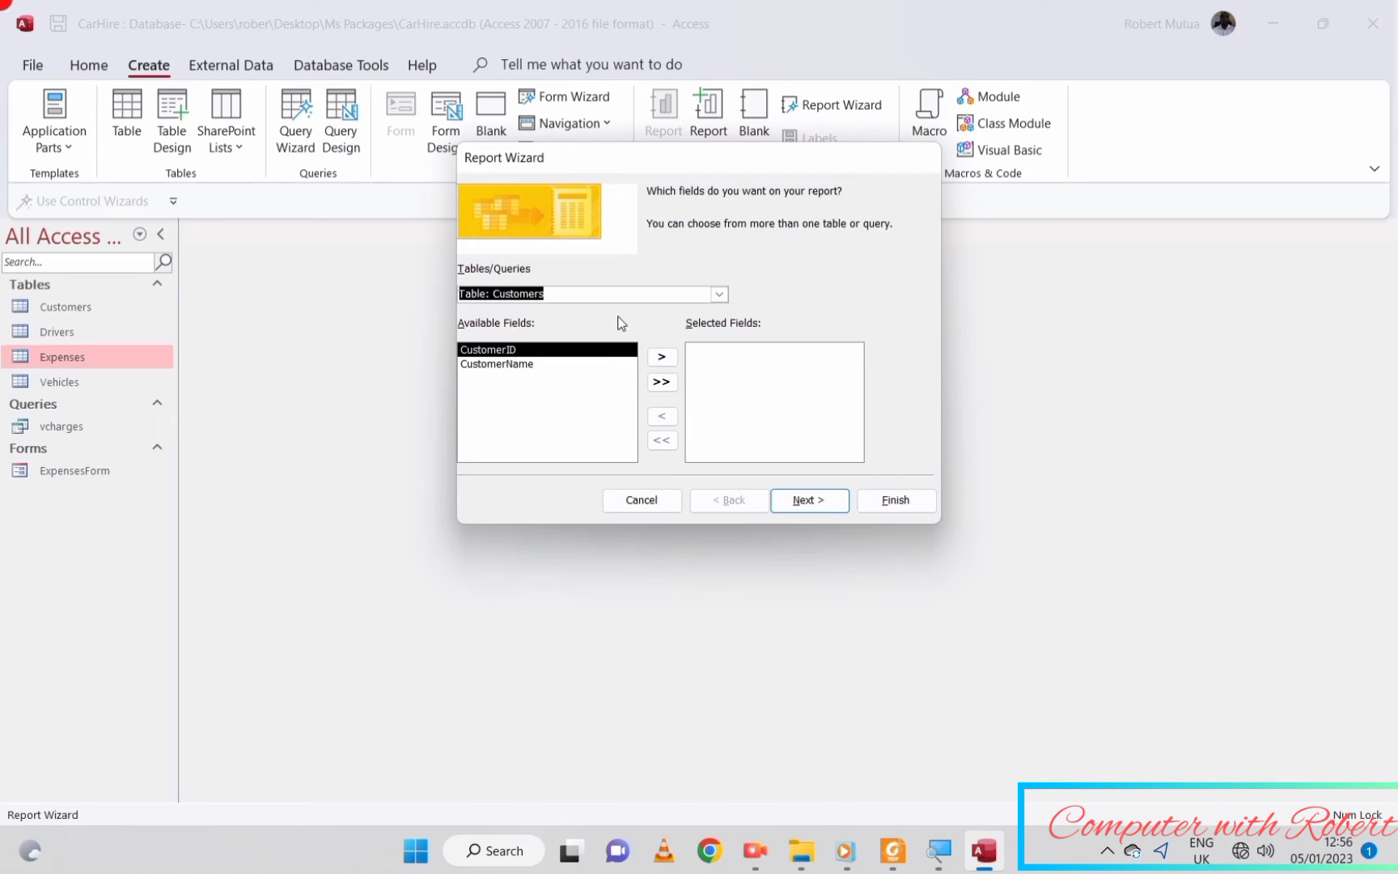
double_click(539, 364)
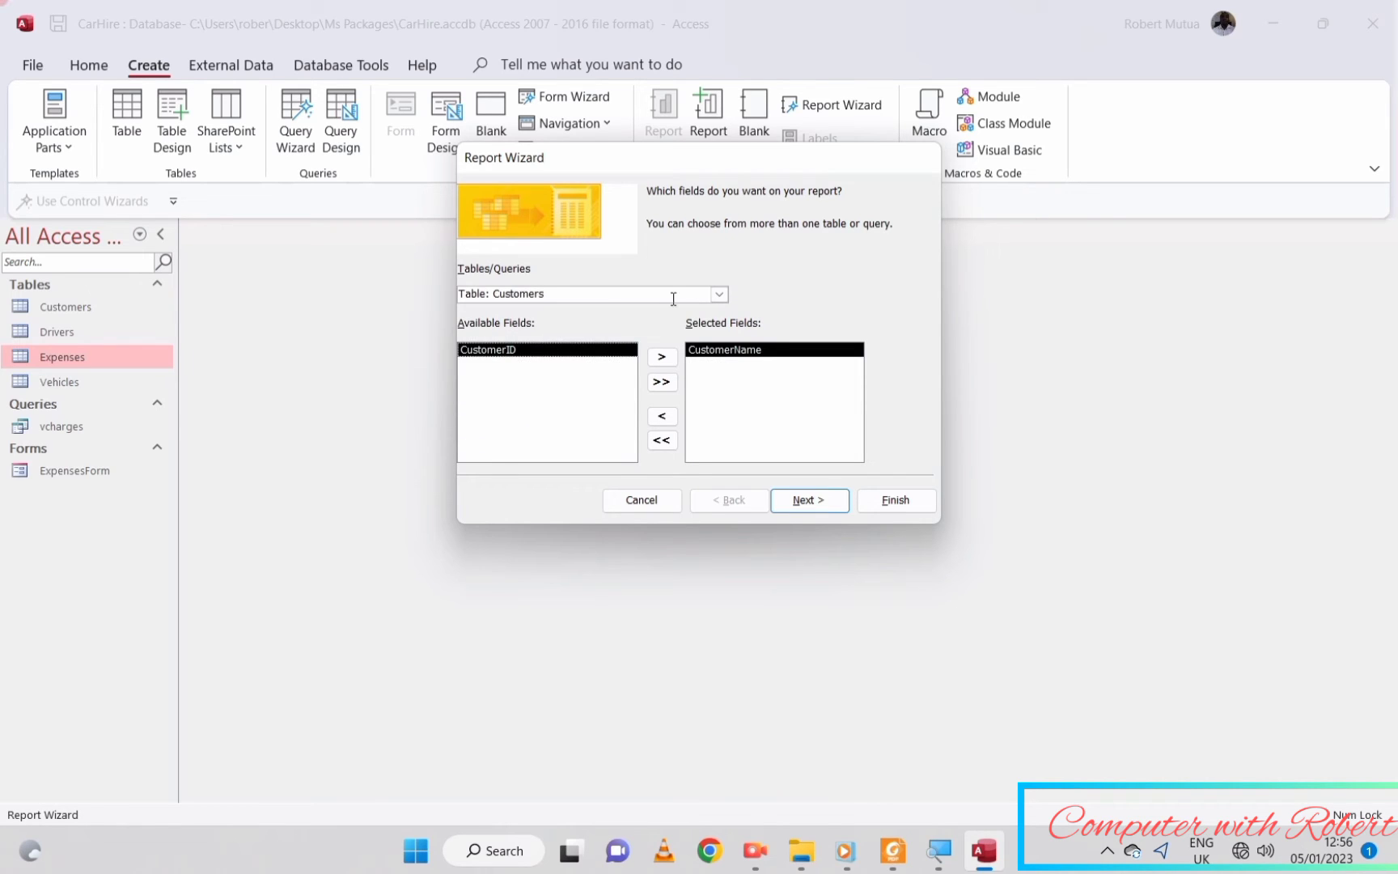
left_click(719, 295)
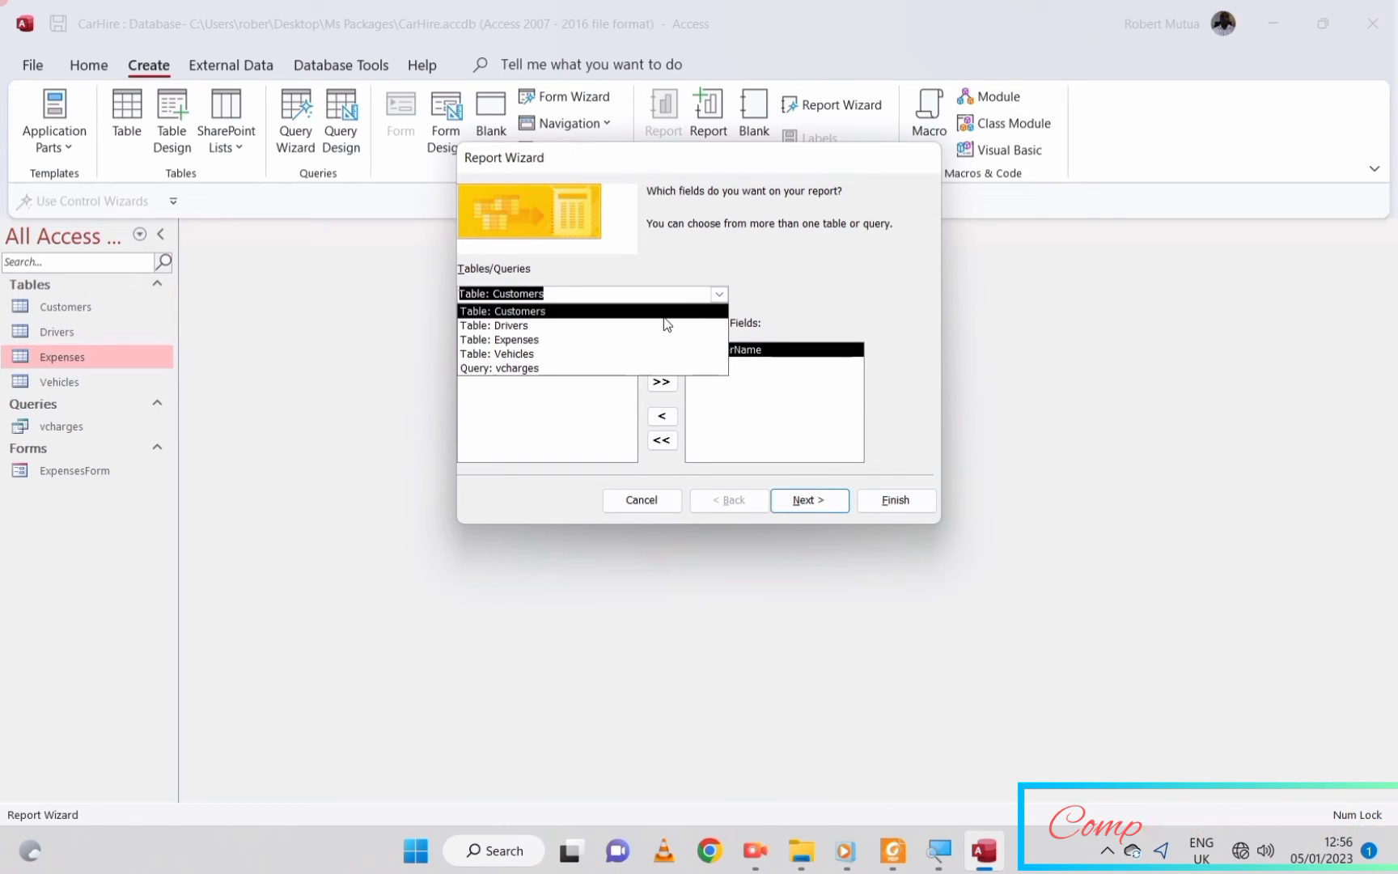
left_click(652, 326)
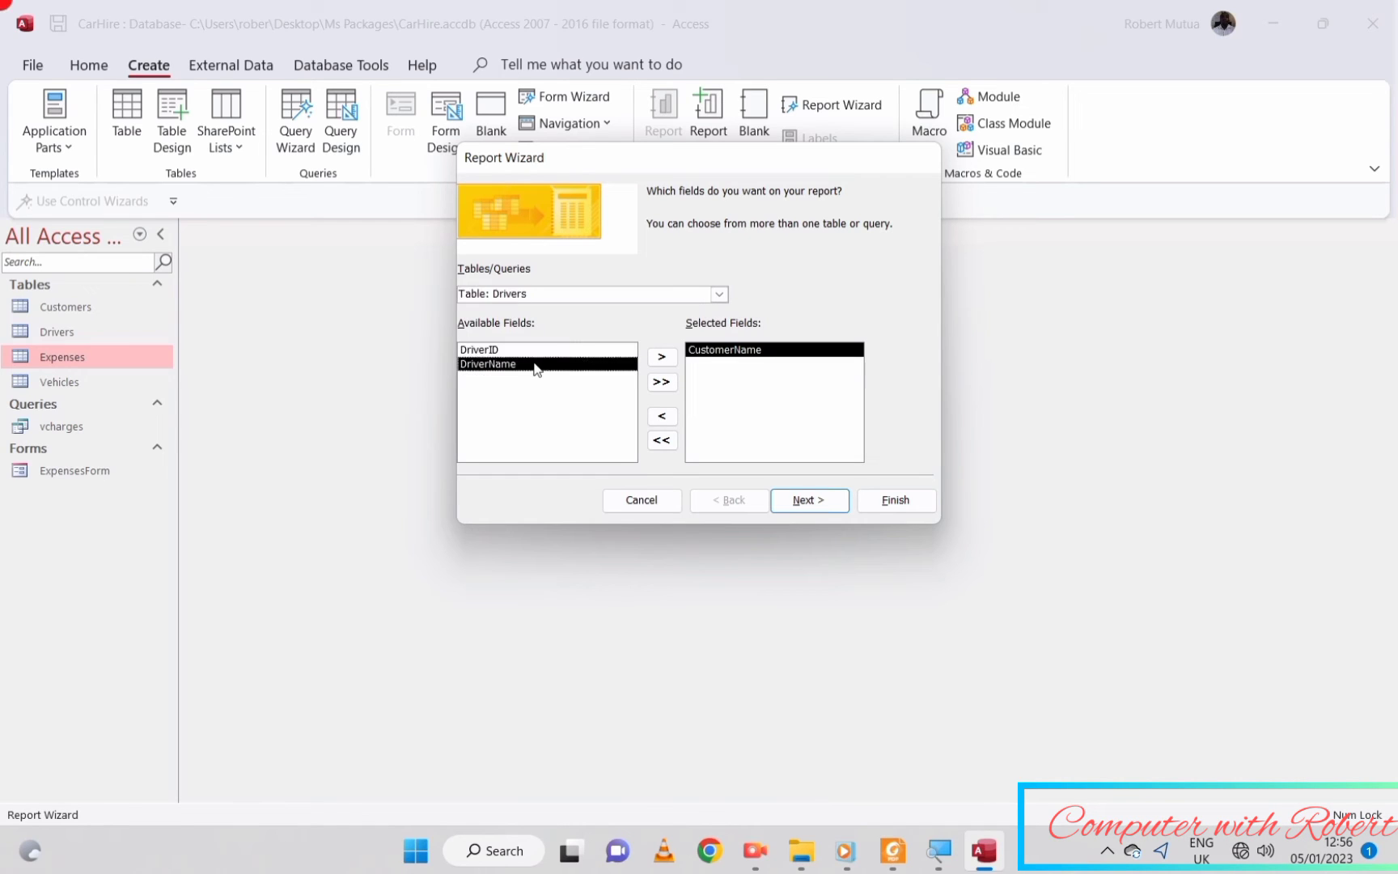
double_click(540, 365)
- Add ExpenseDesc and ExpensesIncurred from the Expenses table to the report's fields and proceed to the data view options
left_click(718, 296)
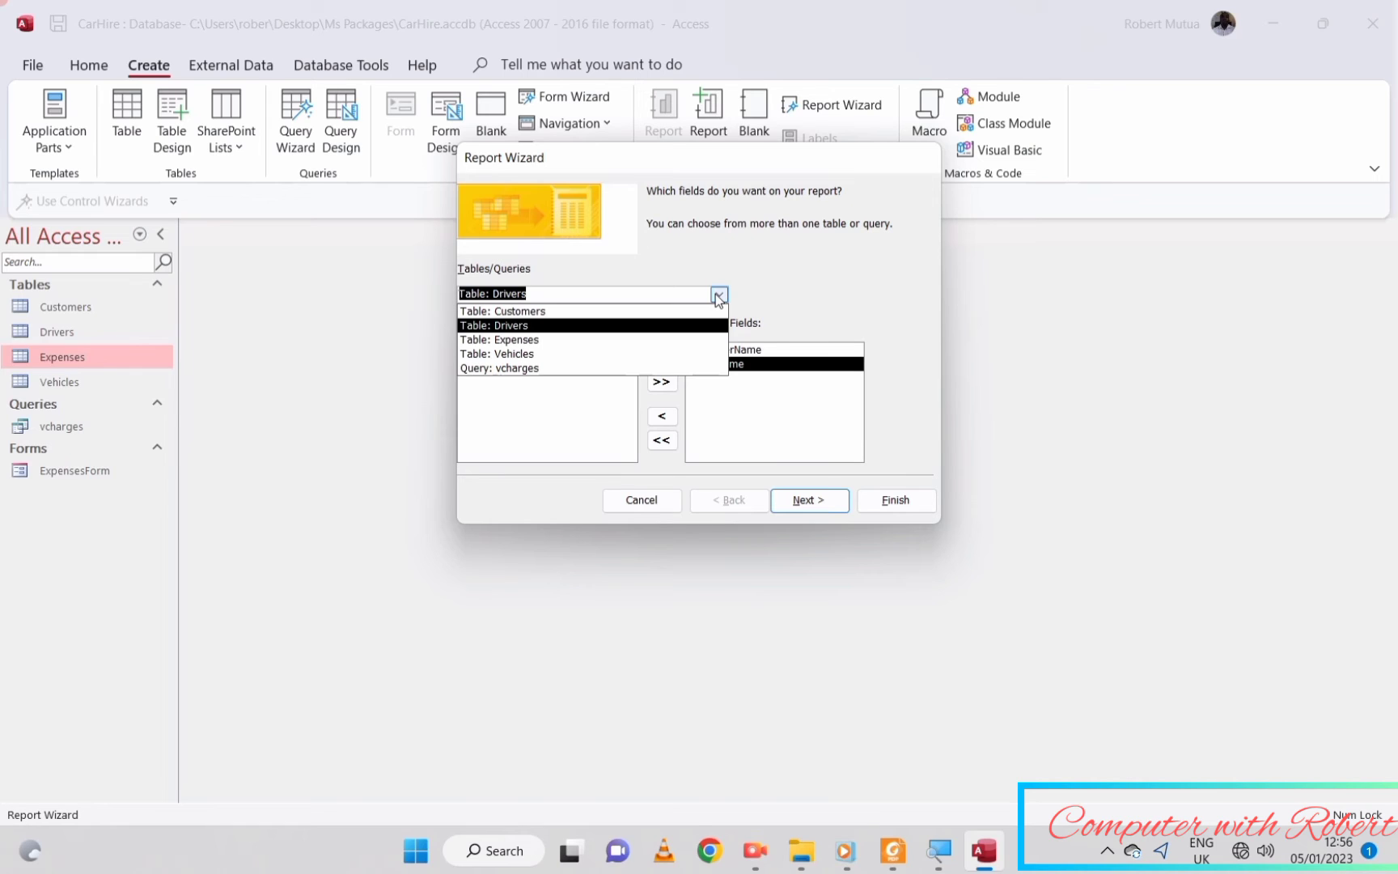
left_click(639, 340)
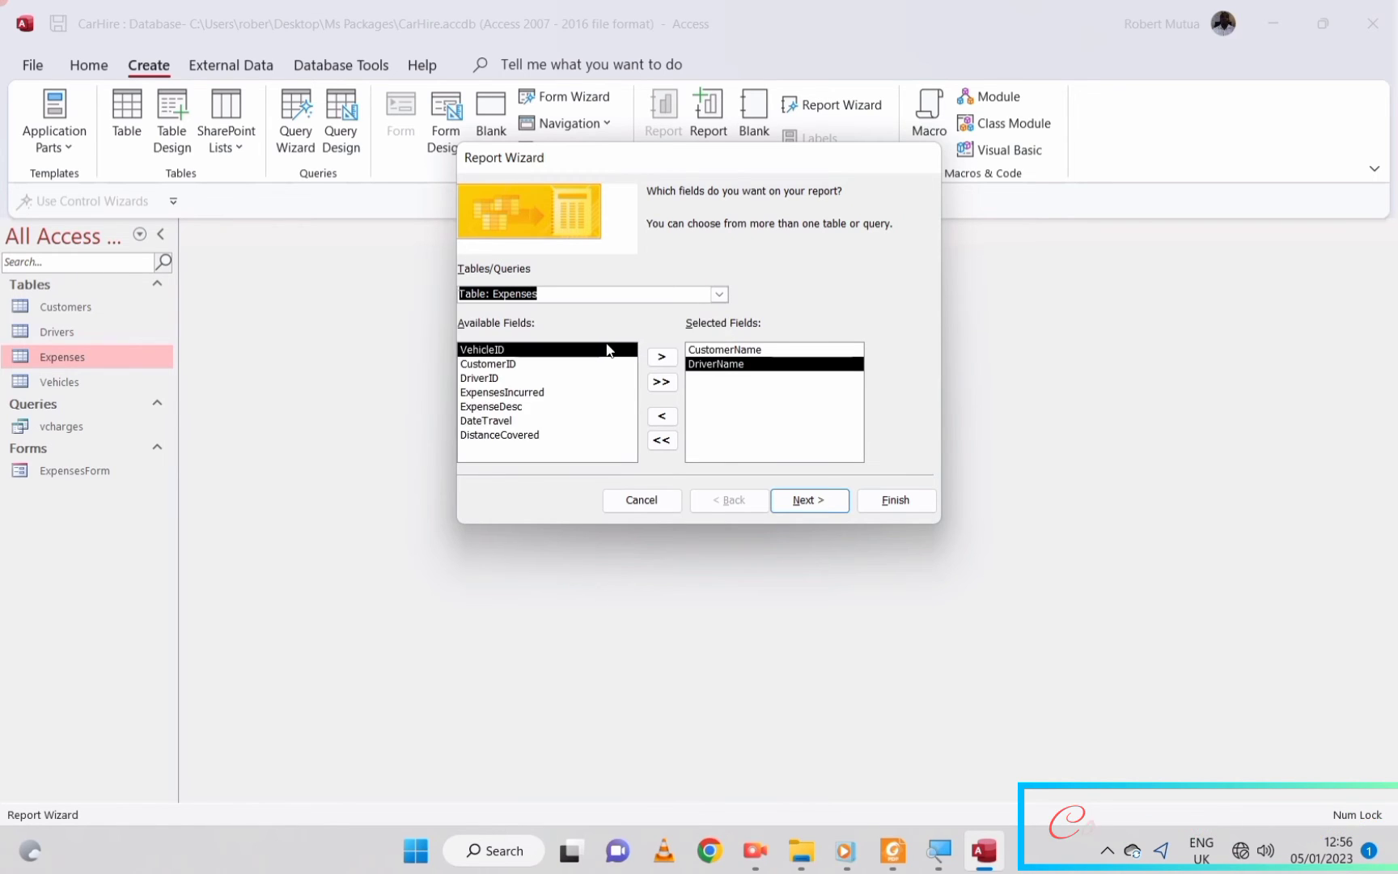
double_click(491, 406)
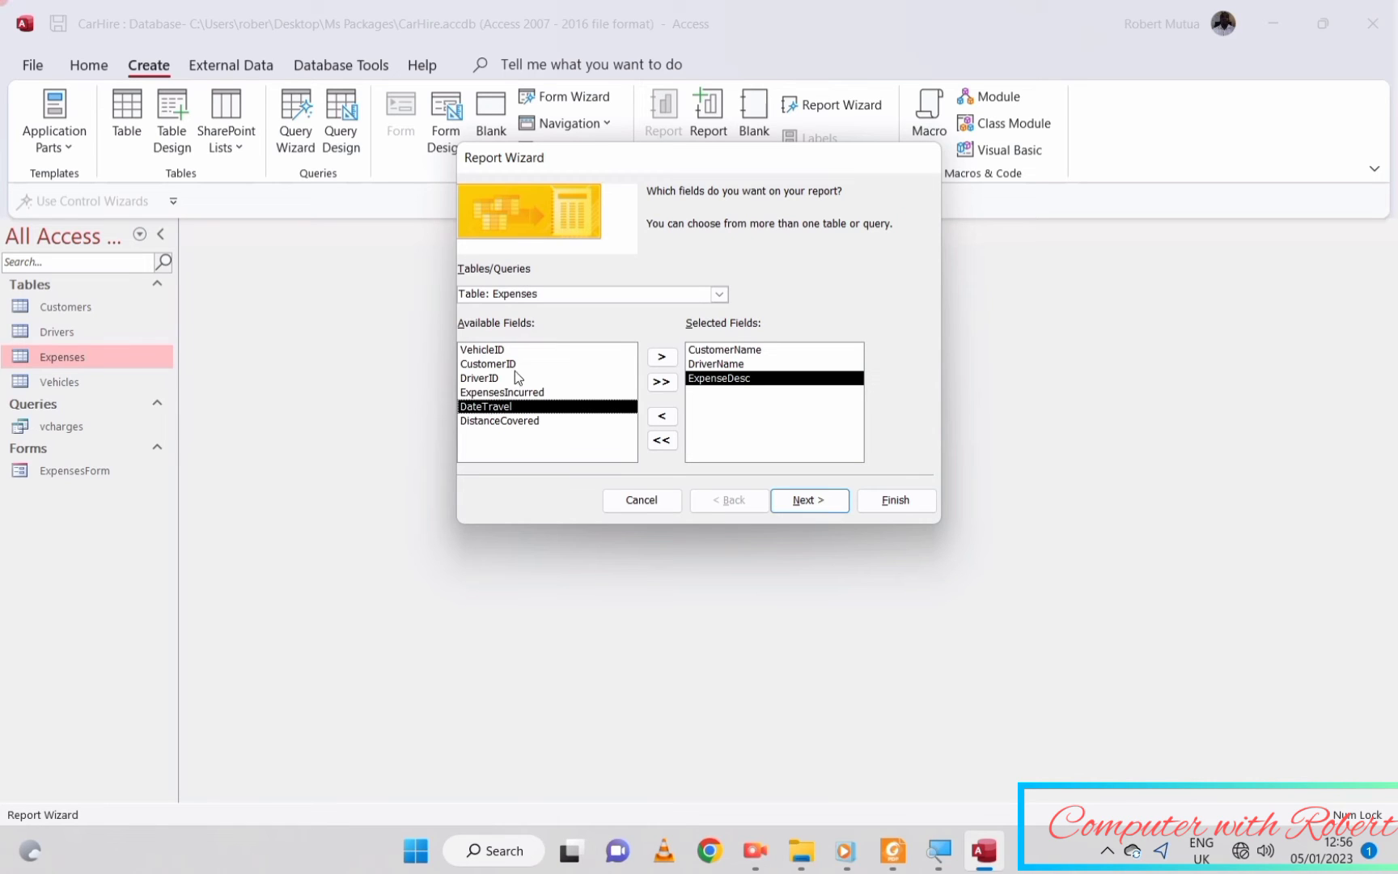
double_click(505, 393)
left_click(783, 500)
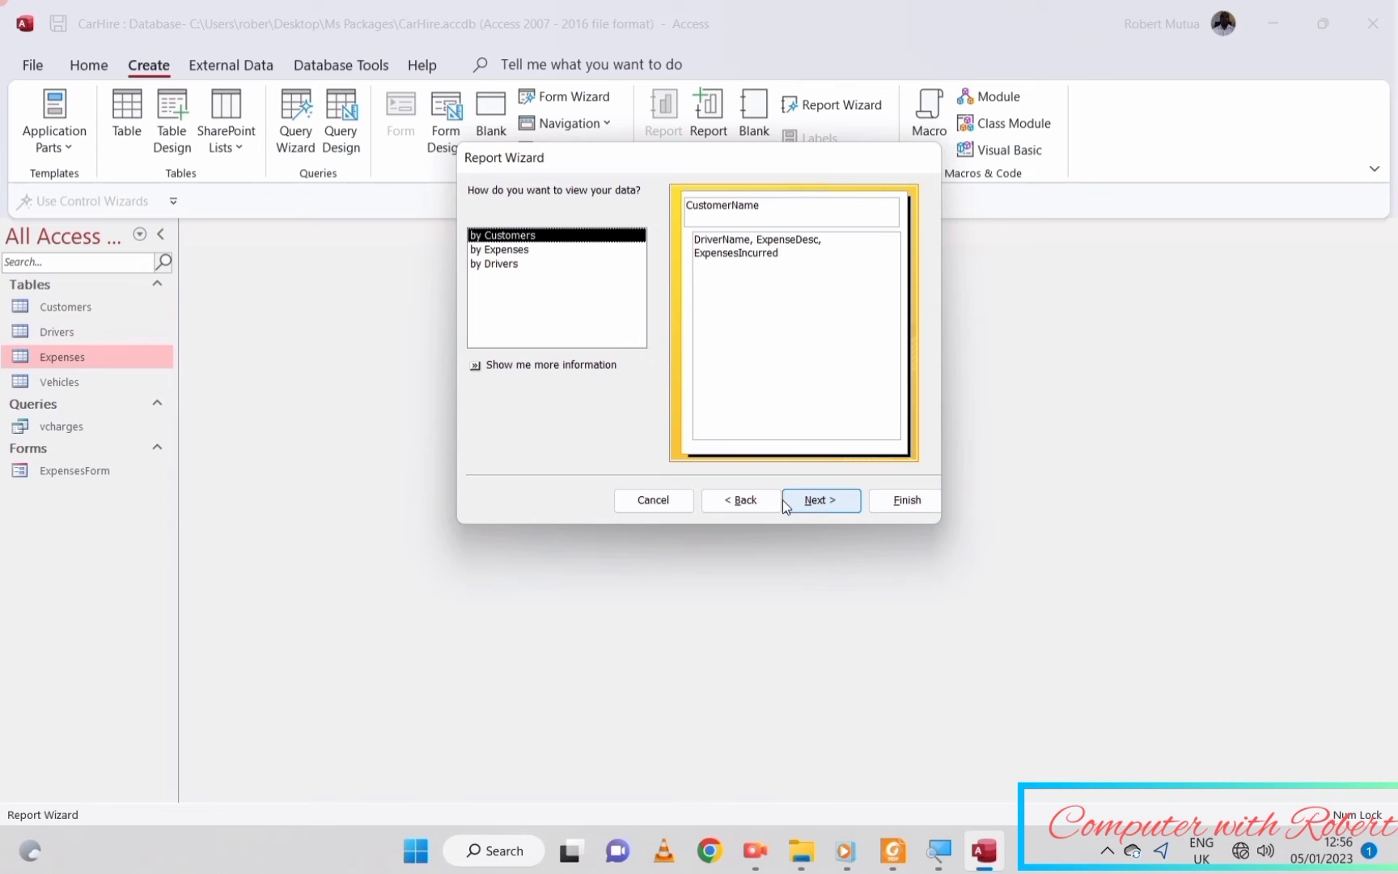
- Keep the report viewed by Customers without extra grouping and add a Sum summary for ExpensesIncurred
left_click(784, 503)
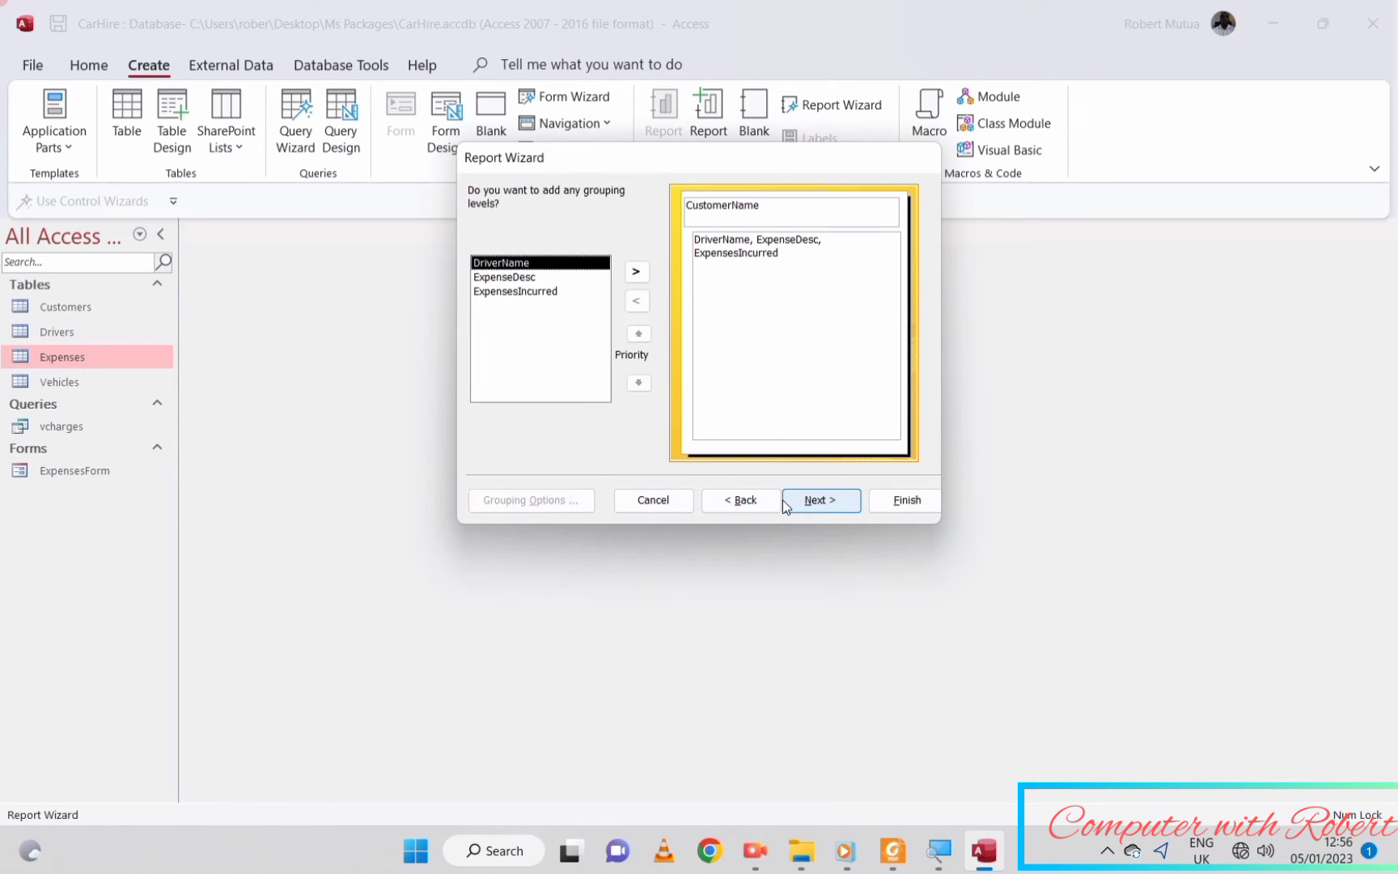
left_click(785, 503)
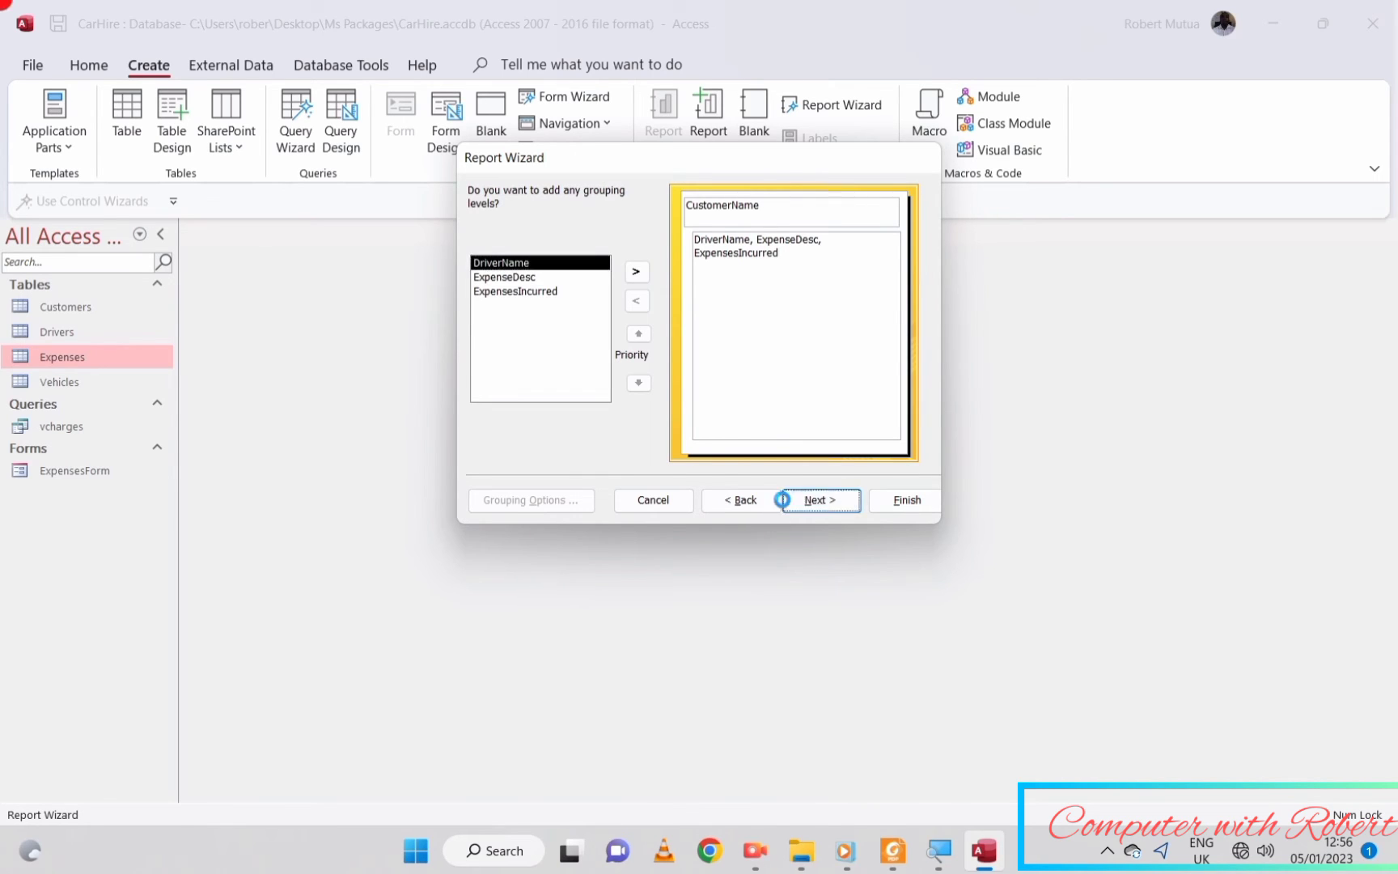
left_click(742, 427)
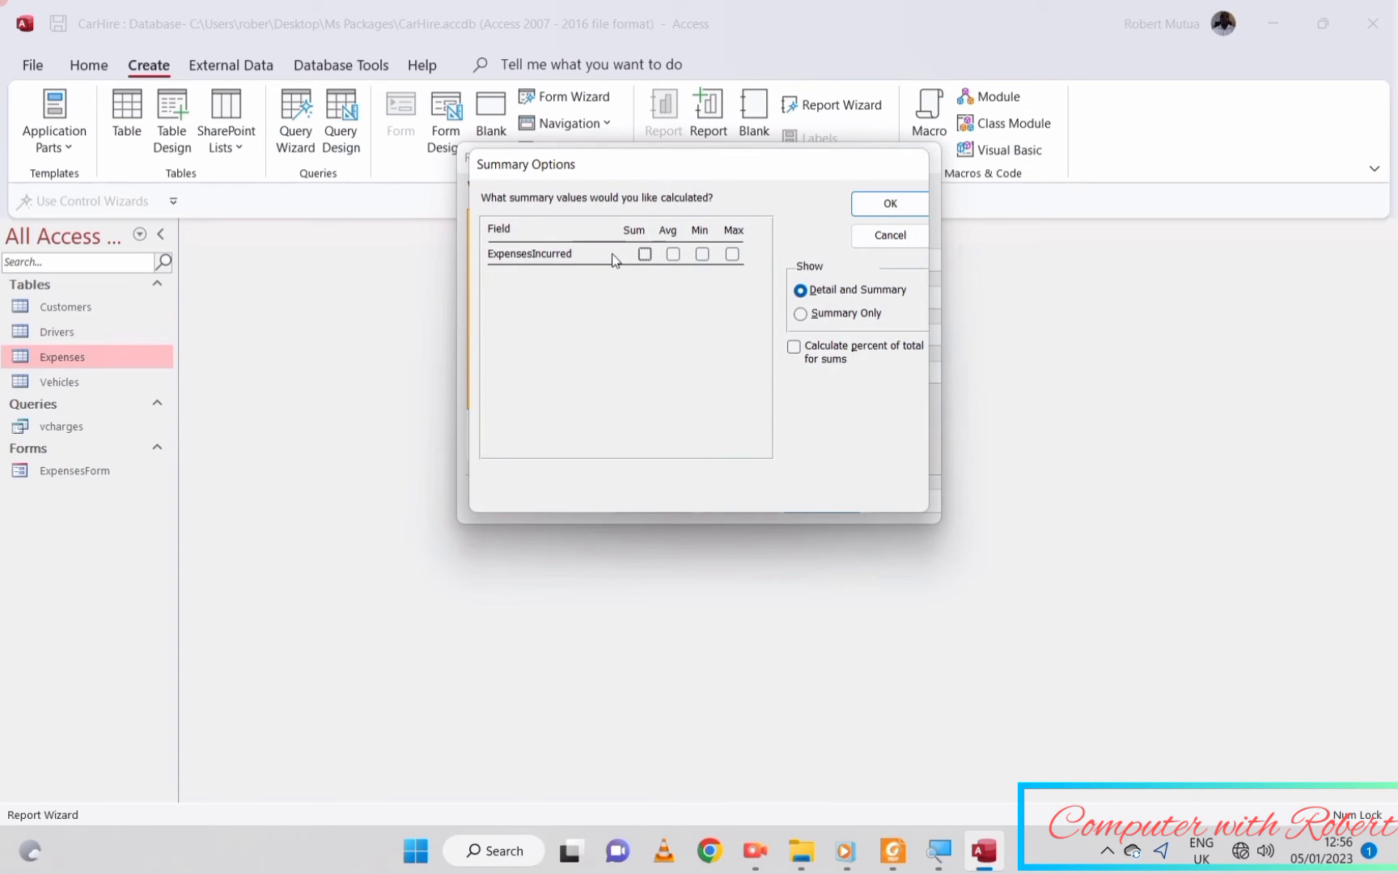
left_click(645, 254)
left_click(874, 209)
left_click(842, 495)
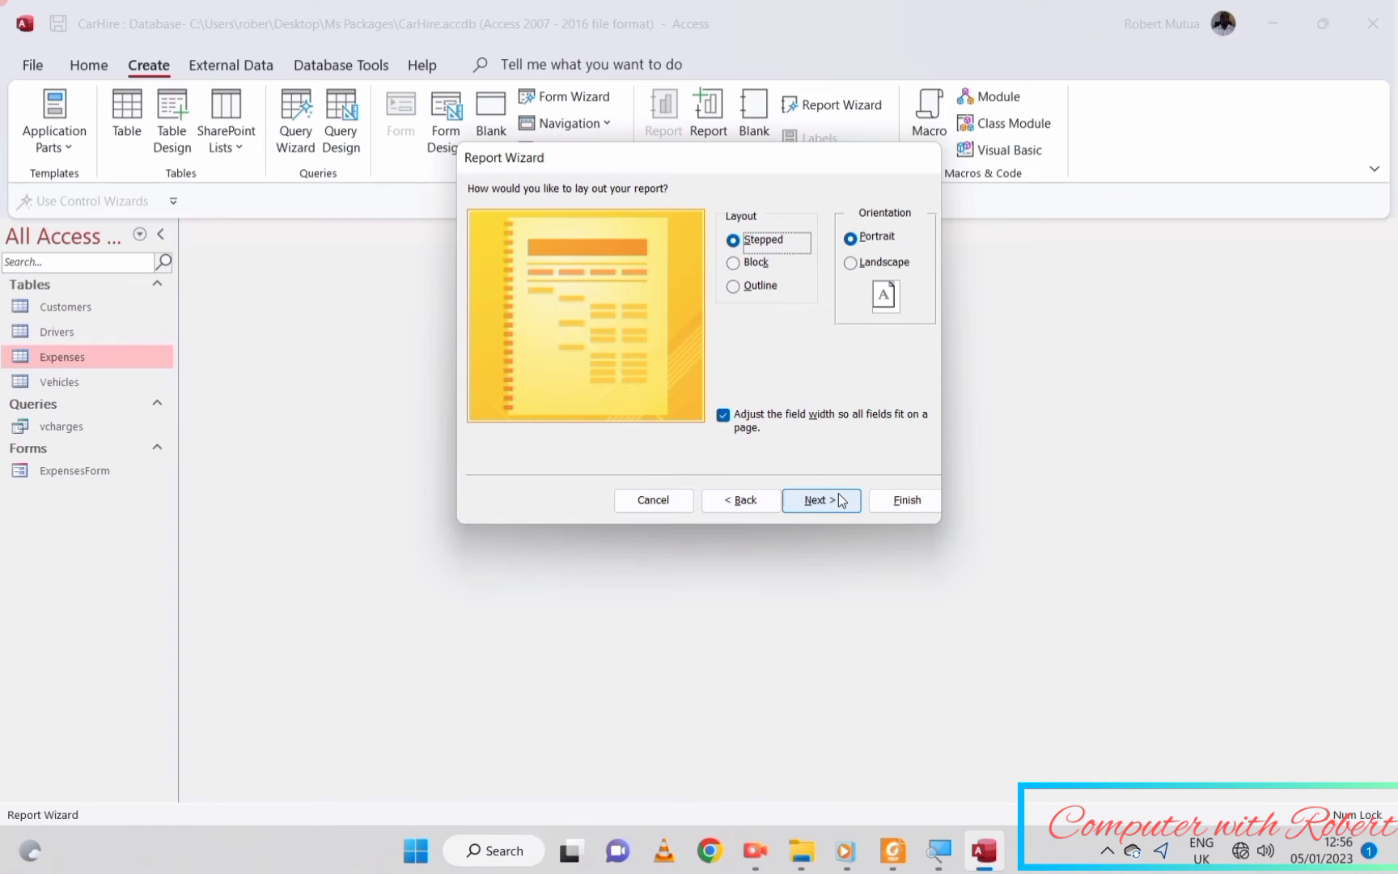
- Keep the stepped portrait layout, title the report vreport, finish it, and review its preview down to the grand total
left_click(843, 504)
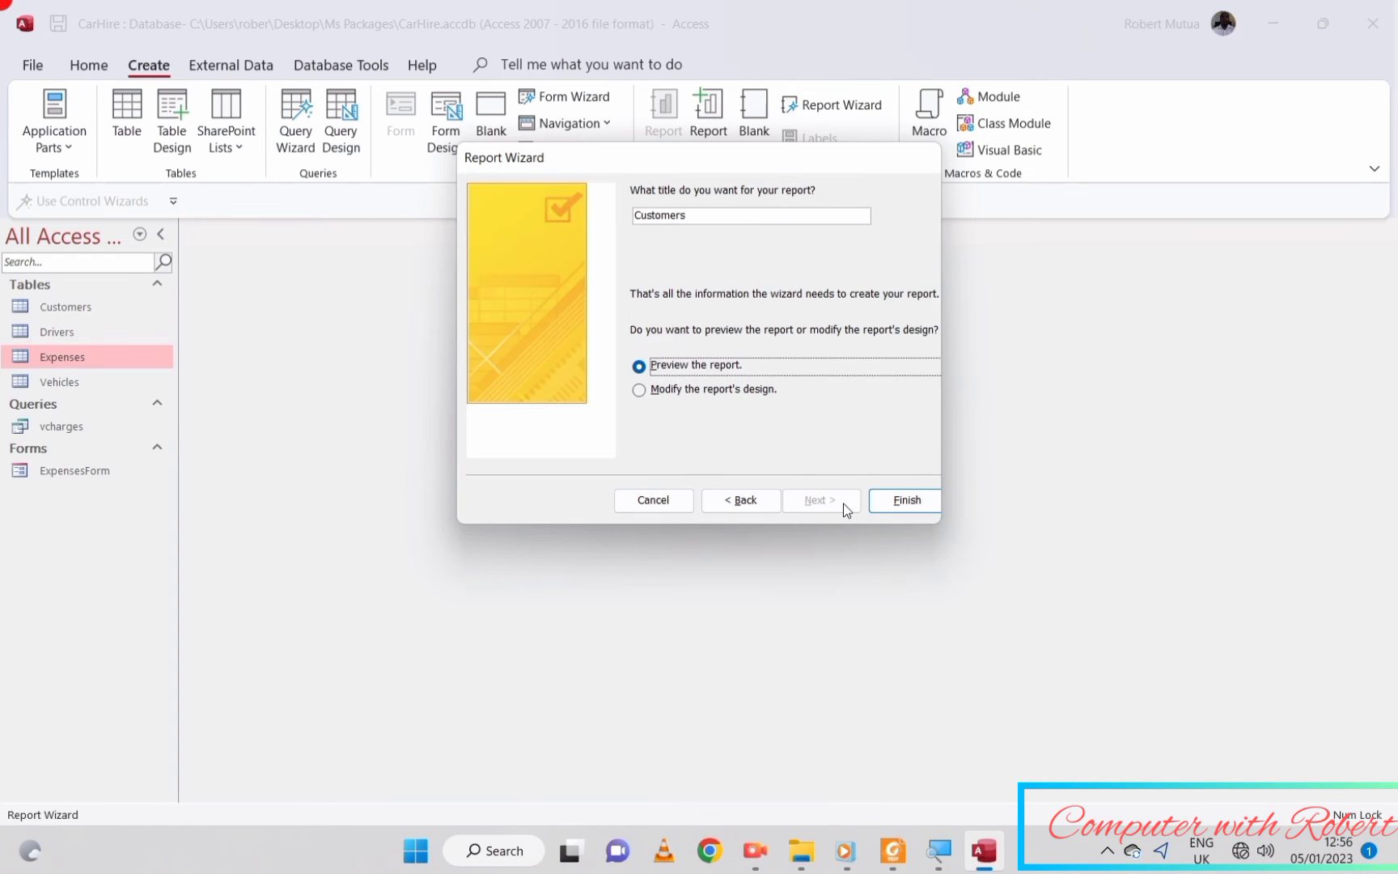
left_click(757, 217)
double_click(657, 216)
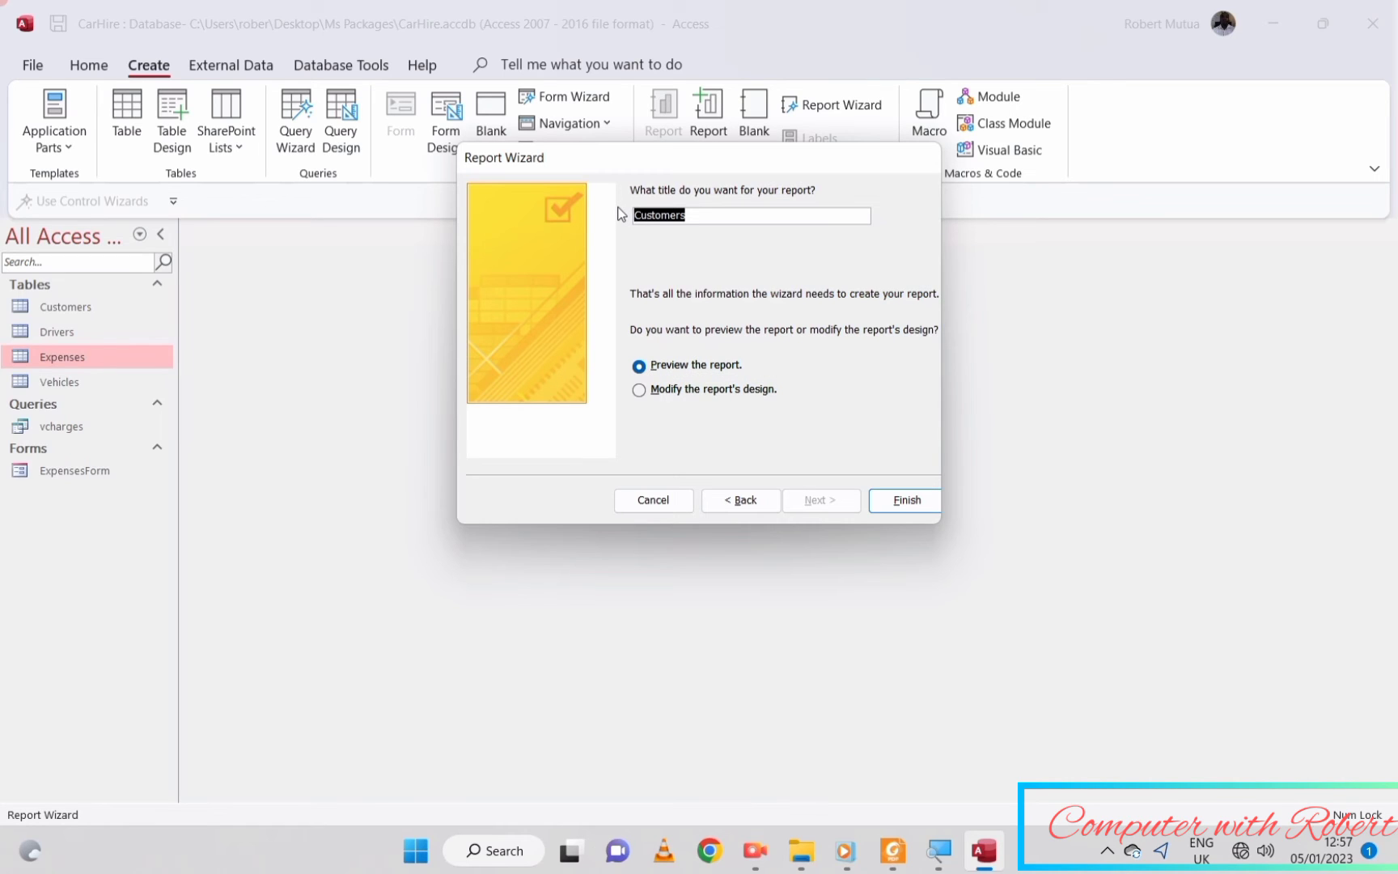
type("vreport")
left_click(899, 499)
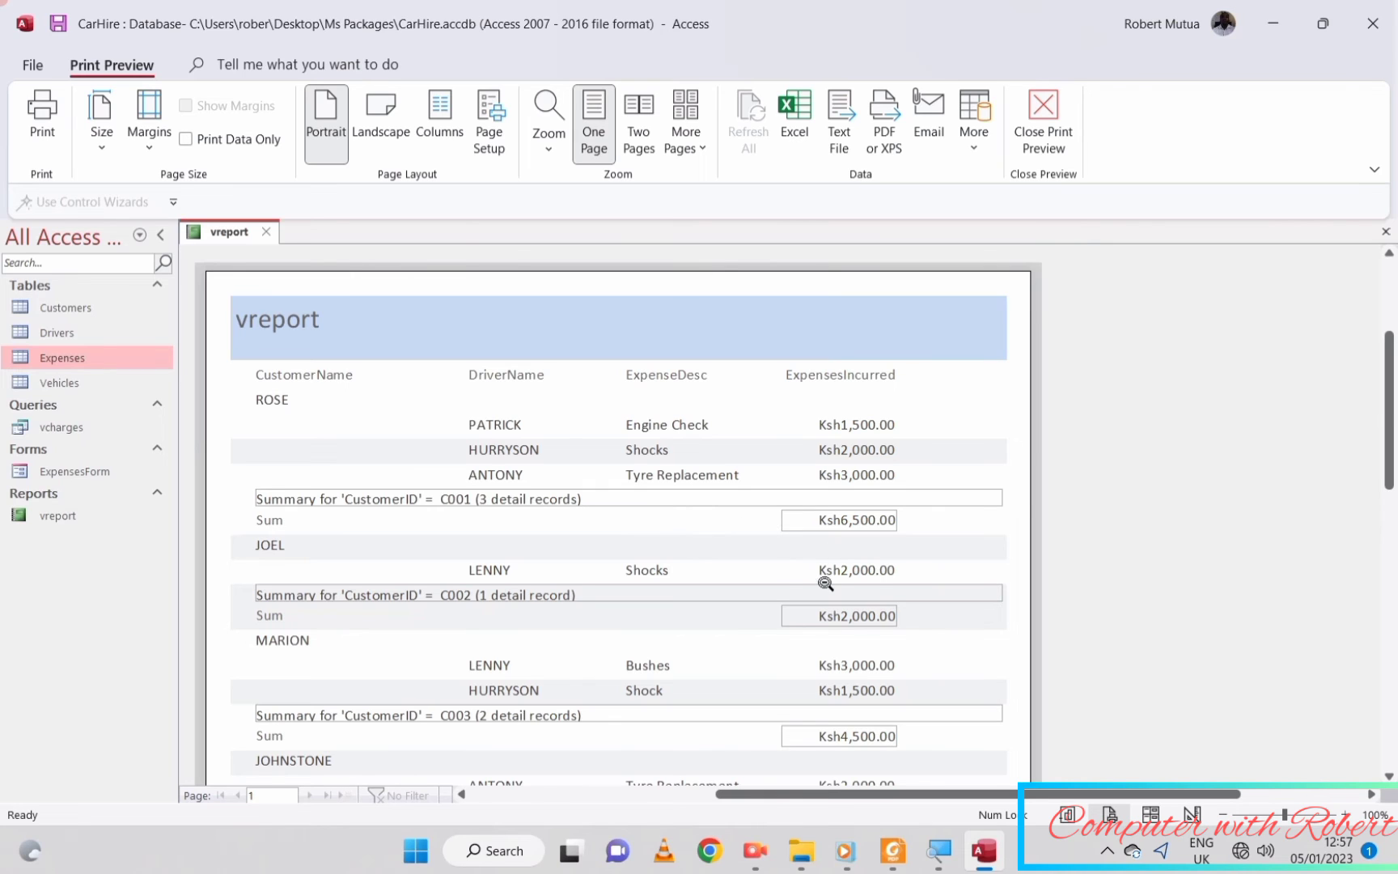
scroll(800, 585, "down", 5)
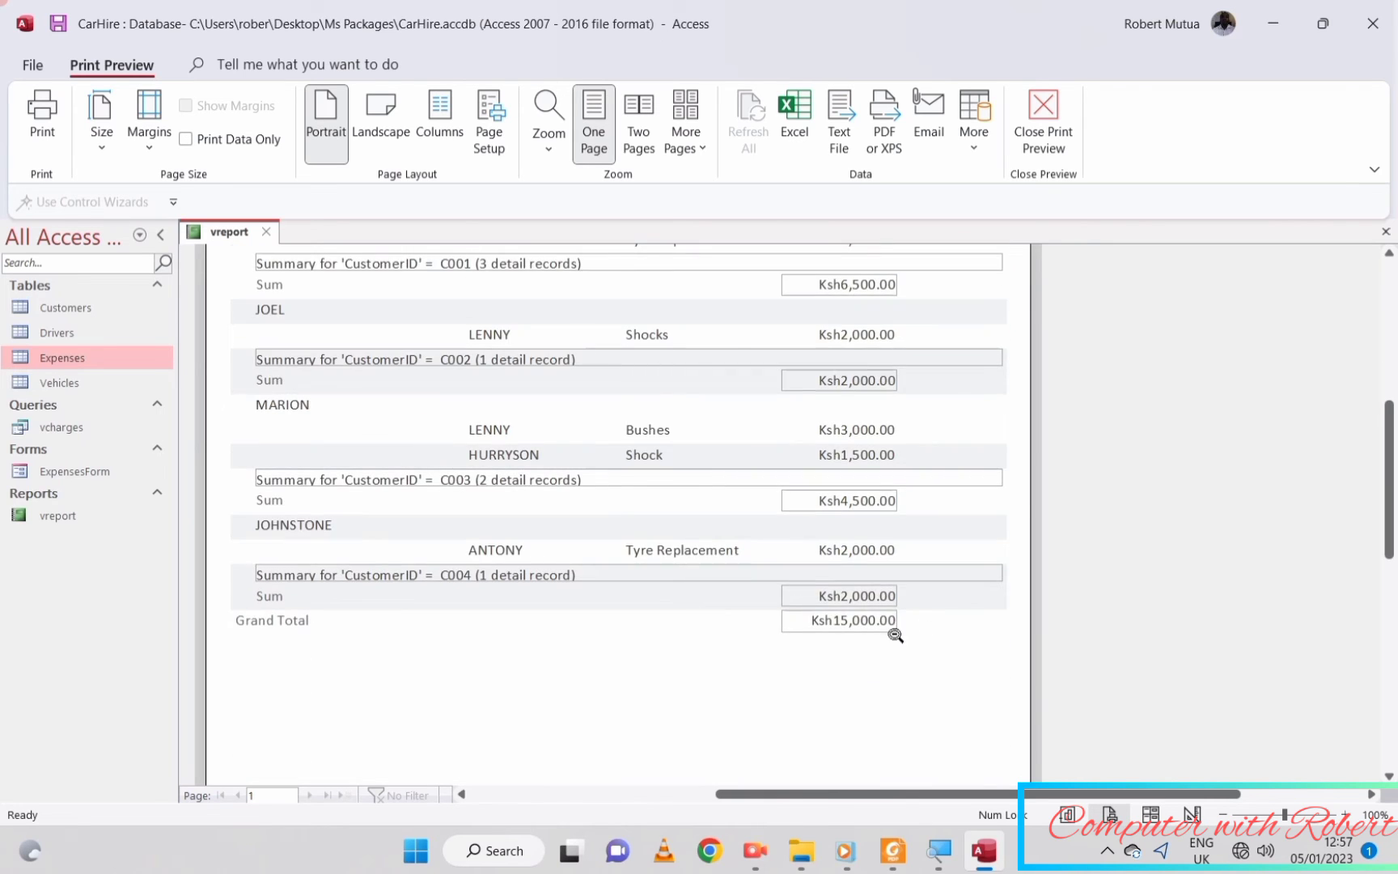
left_click(855, 631)
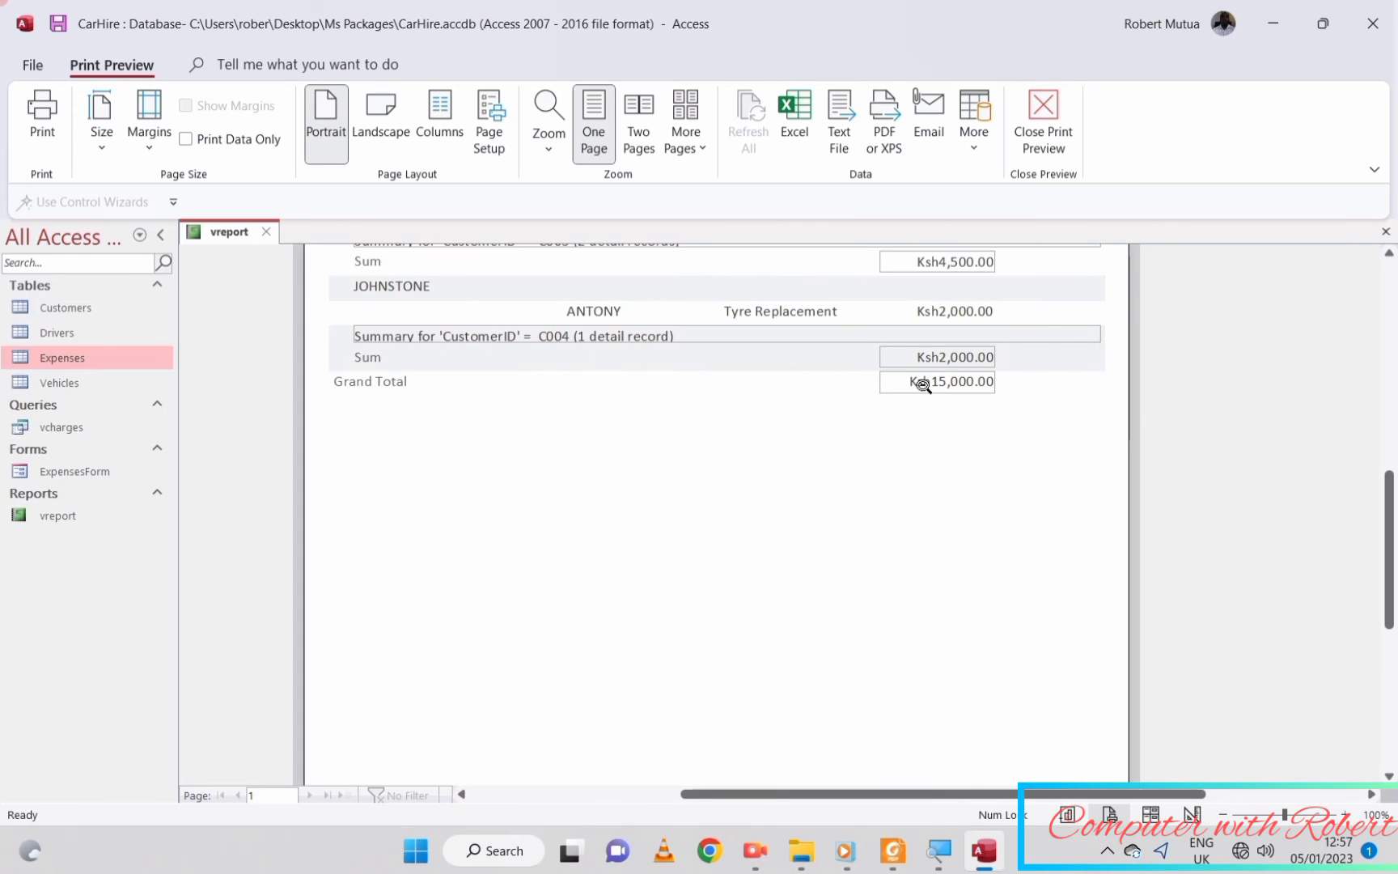
scroll(813, 526, "up", 5)
scroll(813, 526, "up", 6)
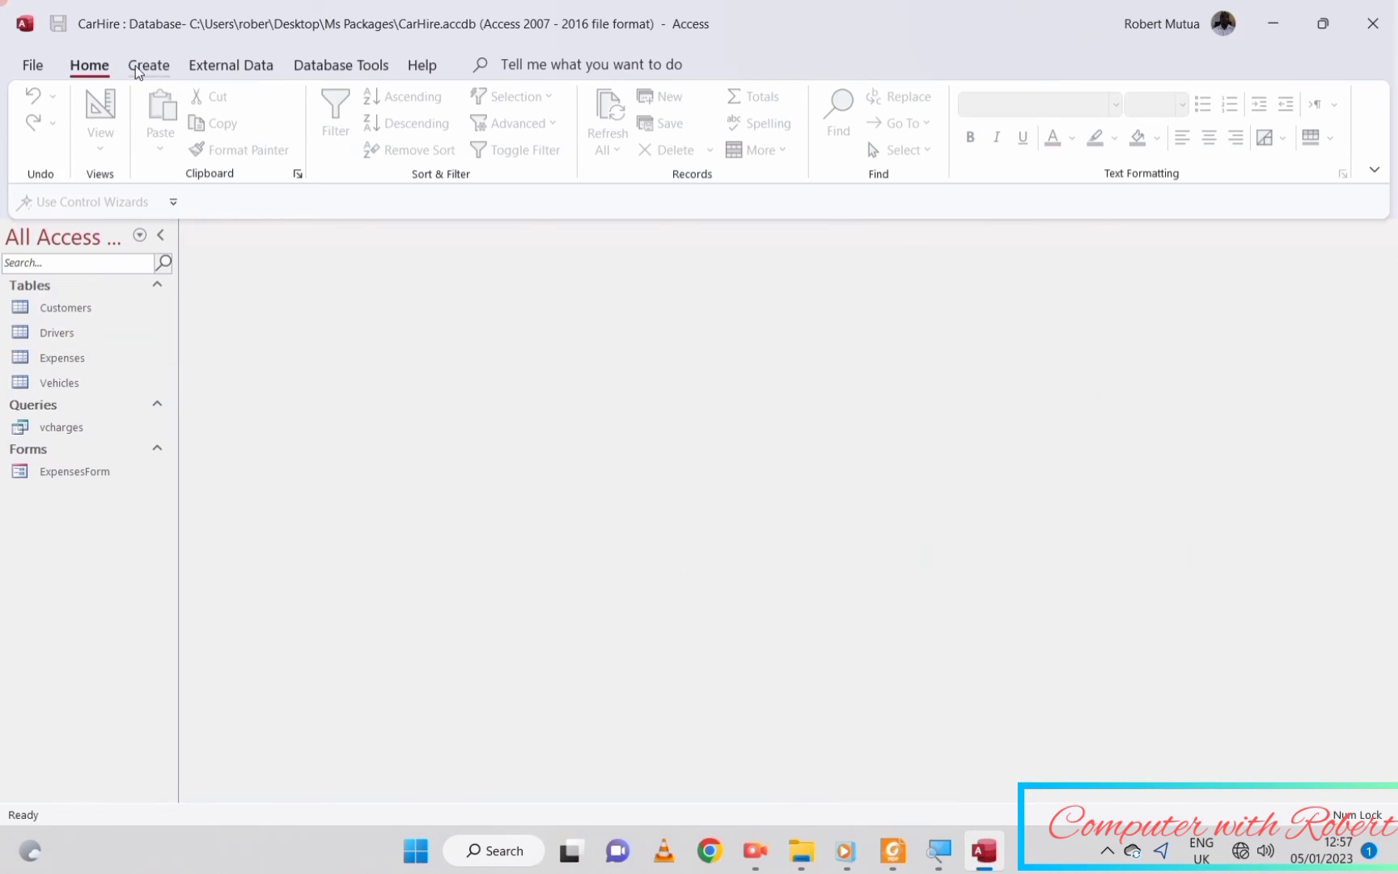
- Create a new blank report in Design View
left_click(146, 66)
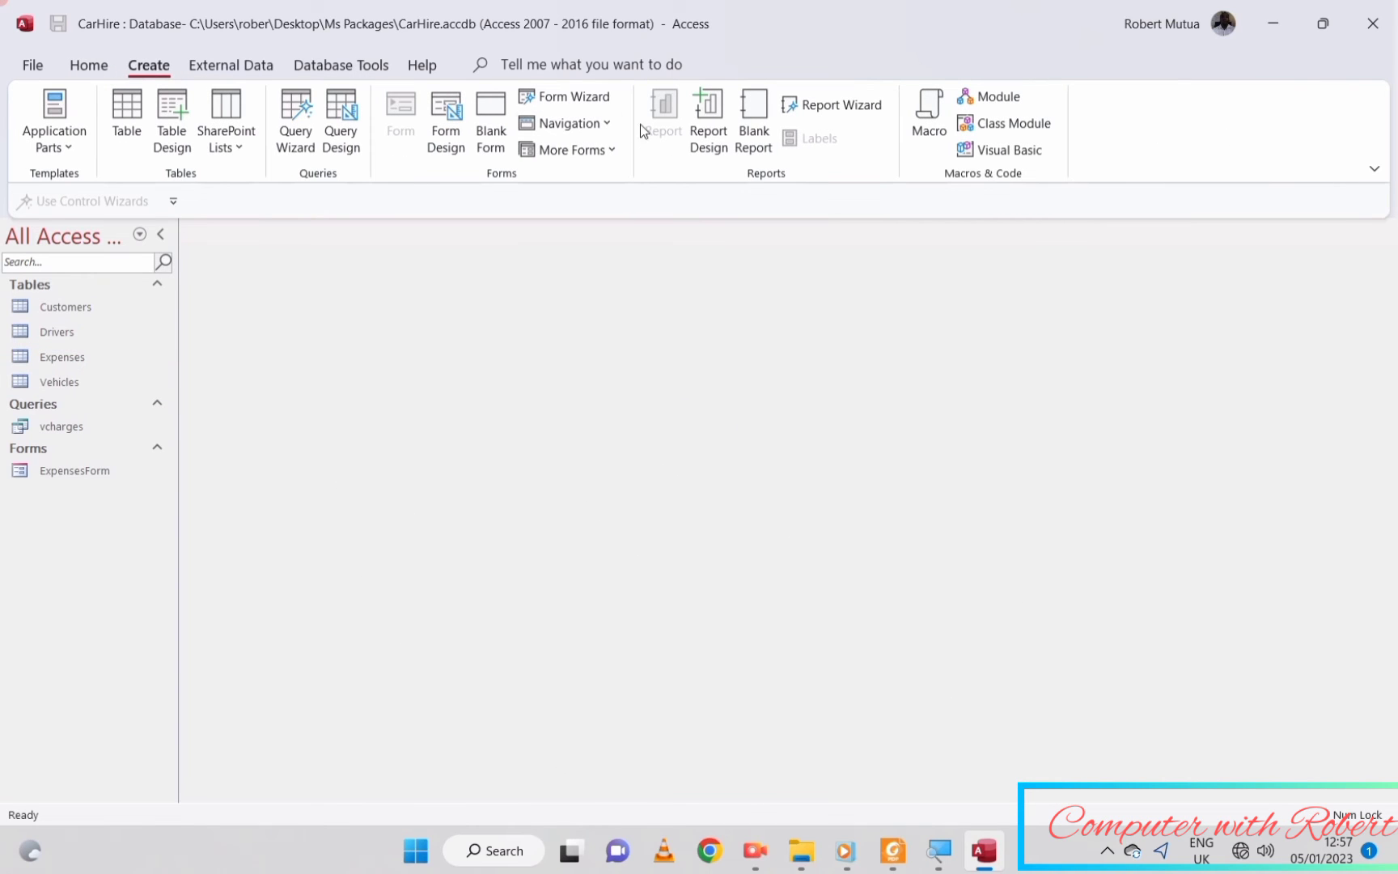
left_click(719, 134)
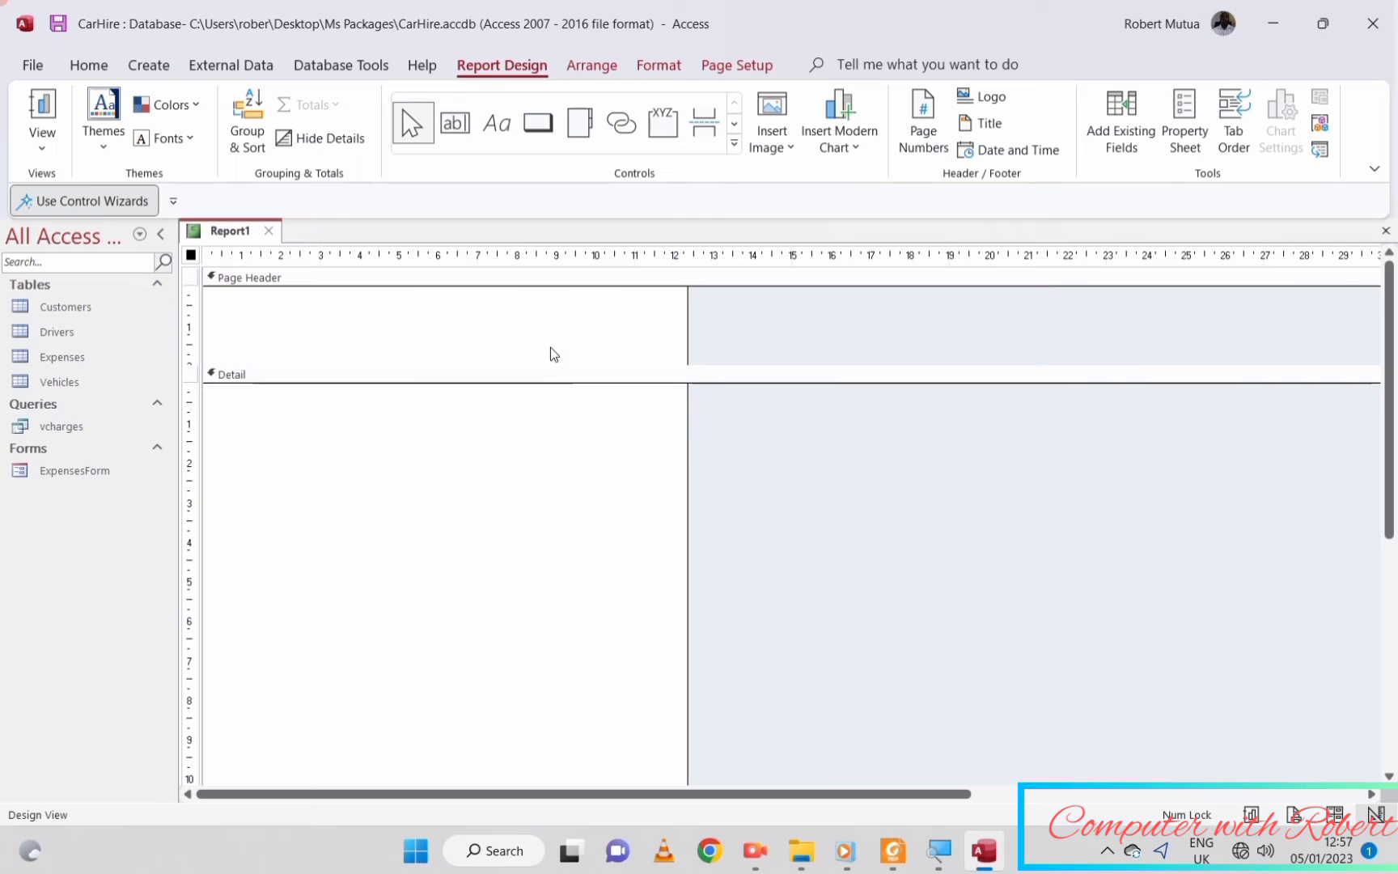
right_click(478, 433)
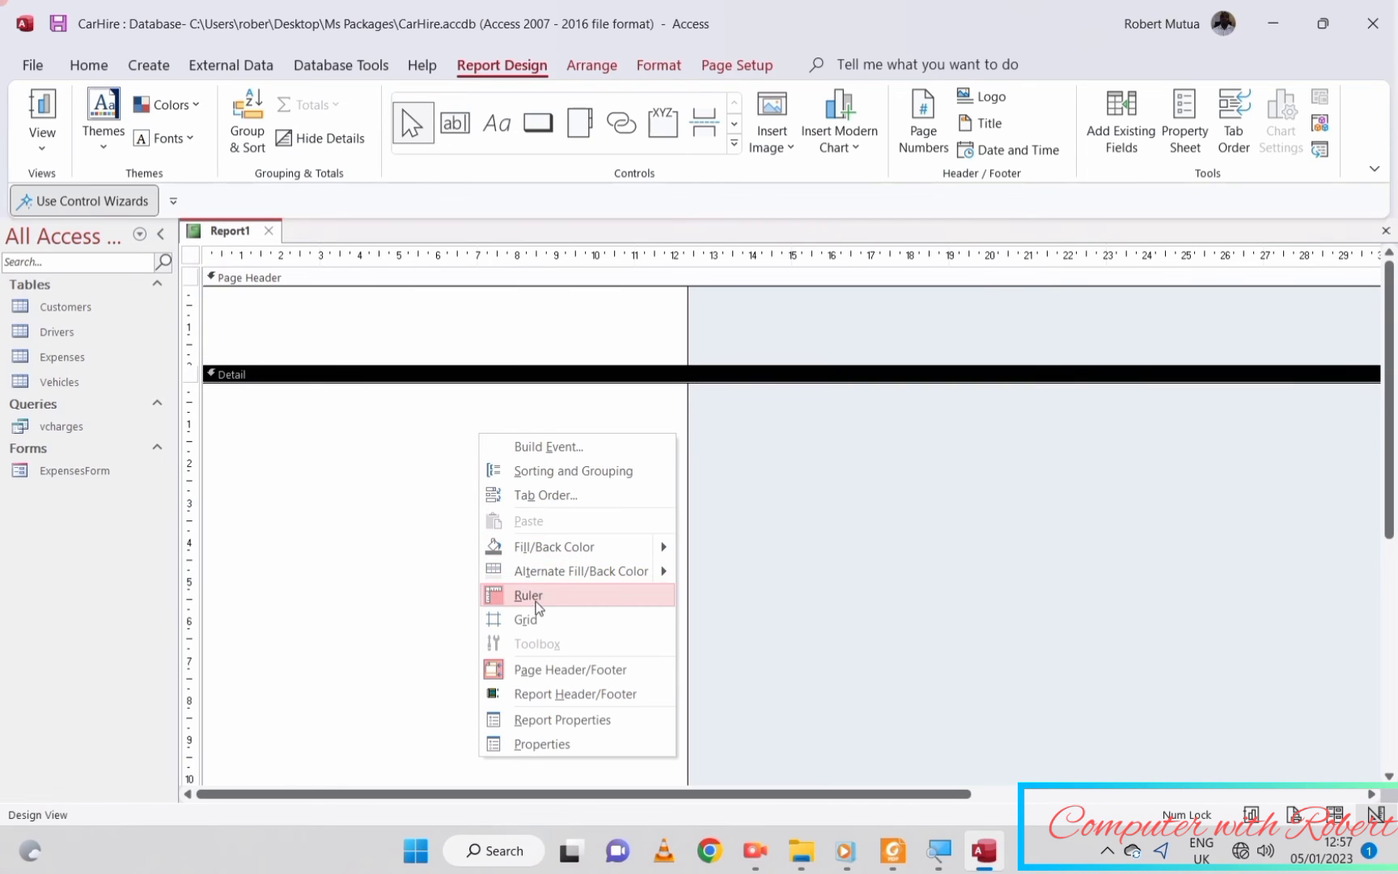
left_click(530, 620)
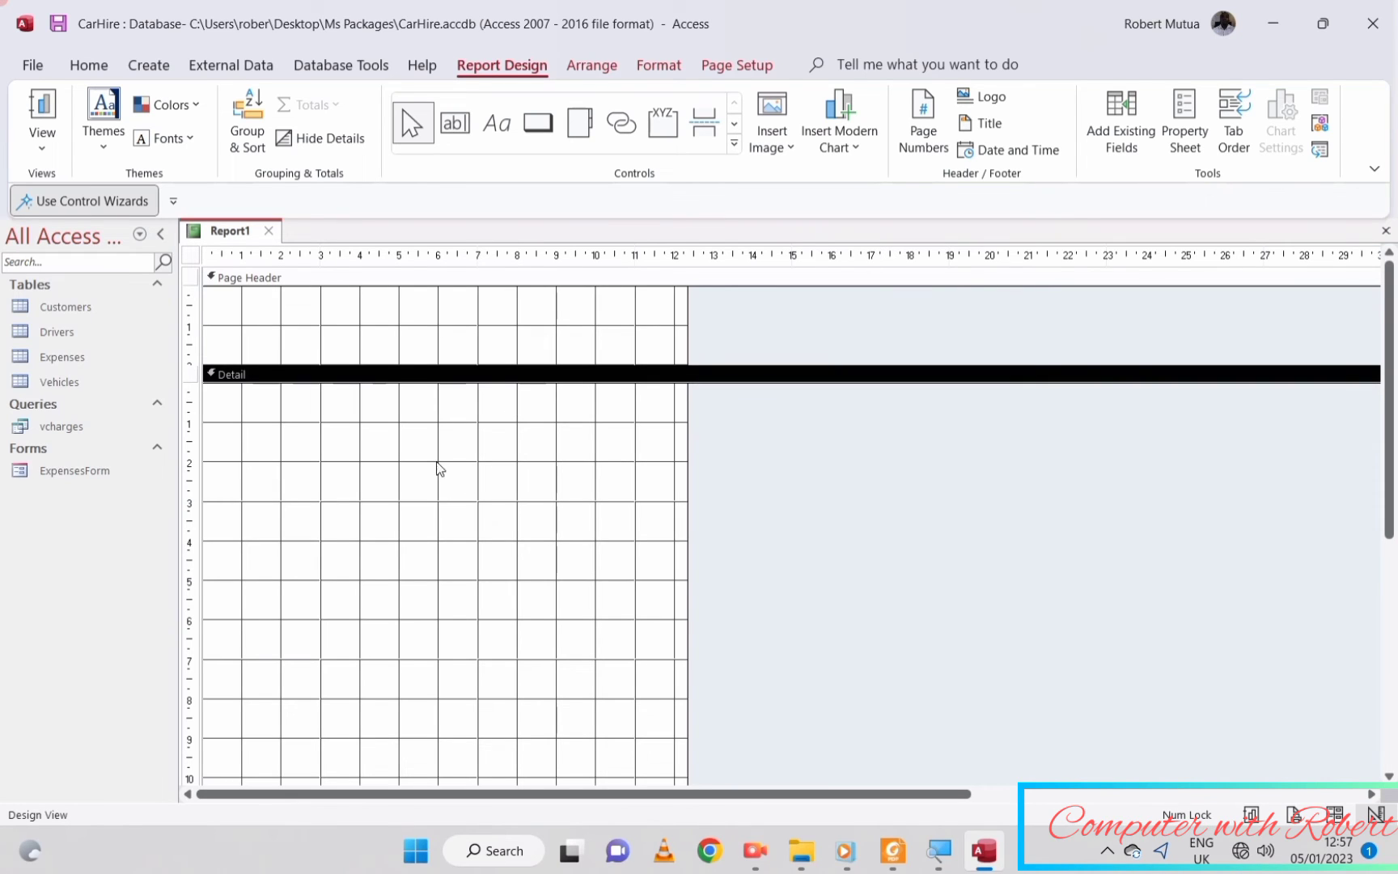
right_click(513, 470)
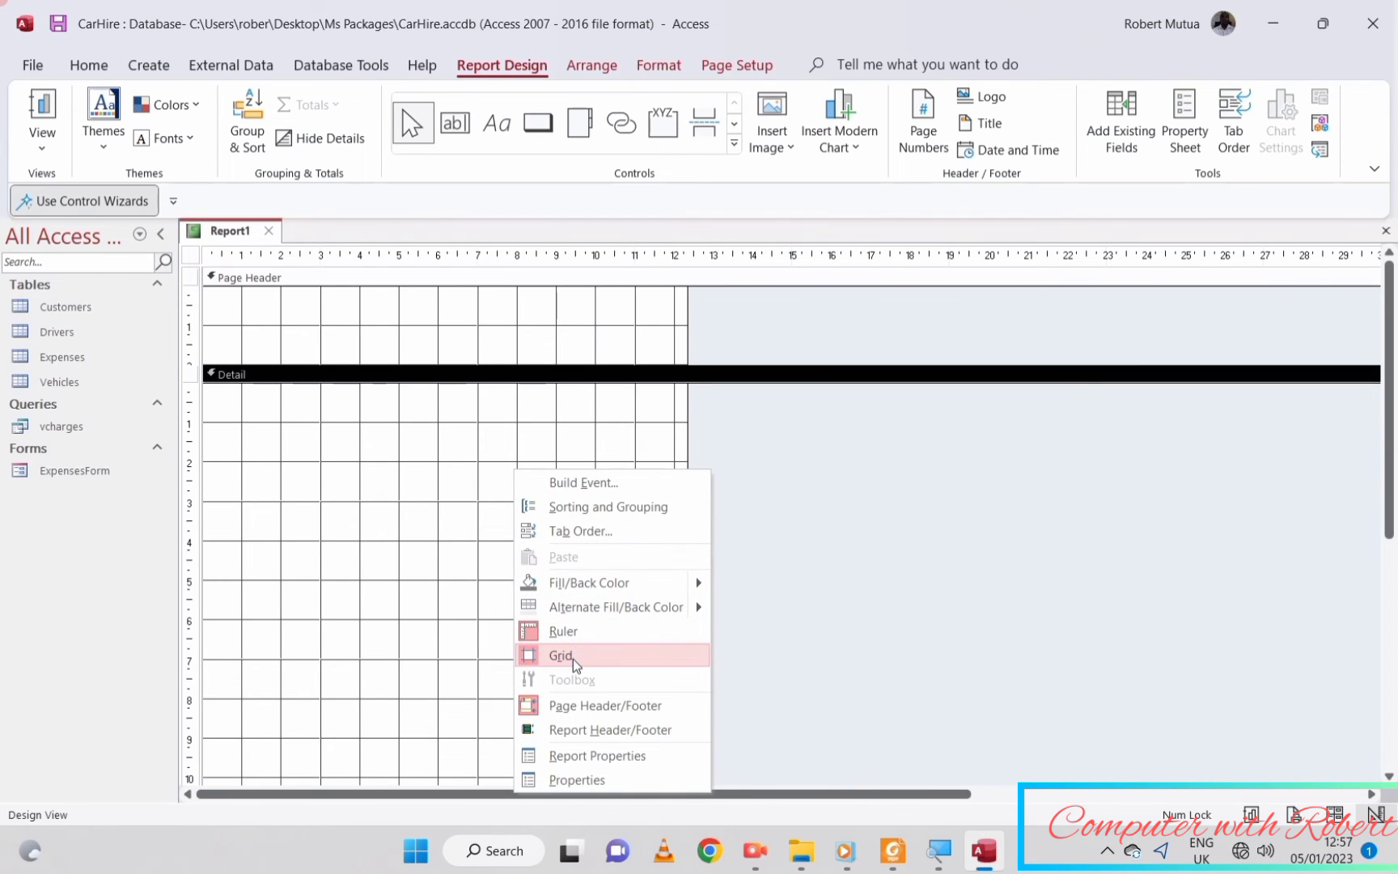
left_click(561, 656)
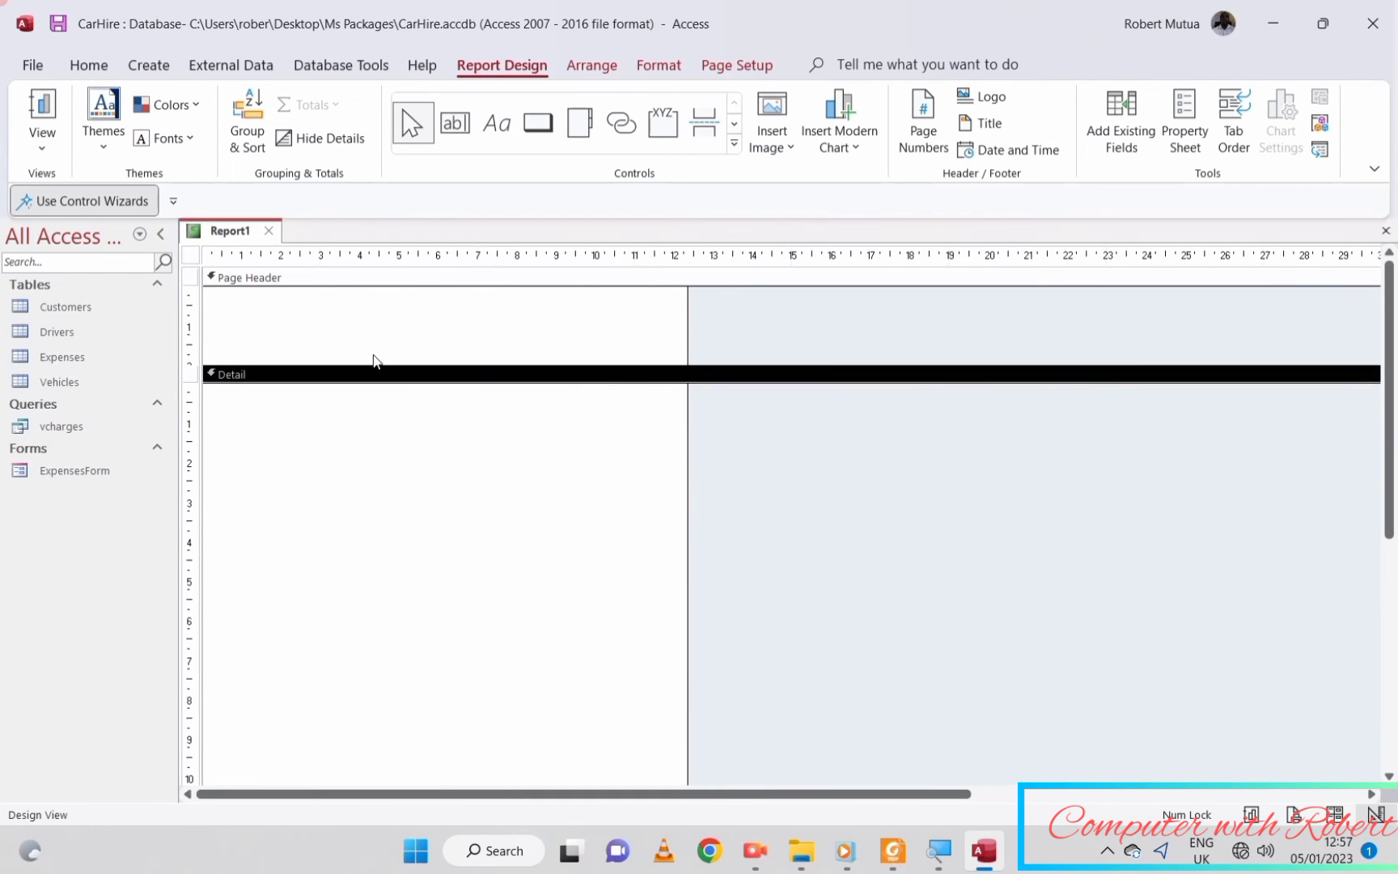
- Draw a title label about 8 cm wide in the page header with the text VREPORT
left_click(510, 145)
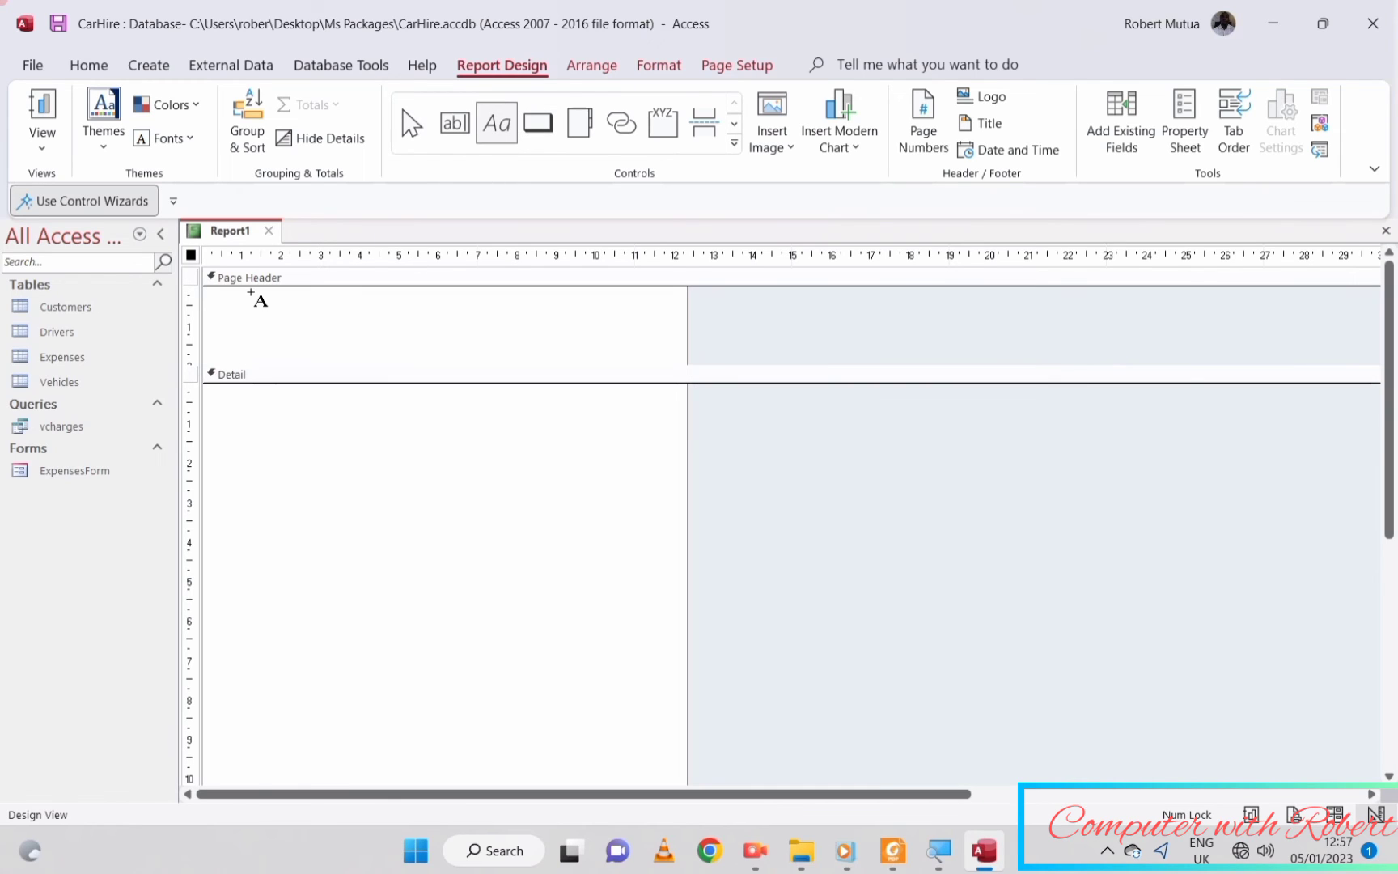
left_click_drag(251, 293, 628, 347)
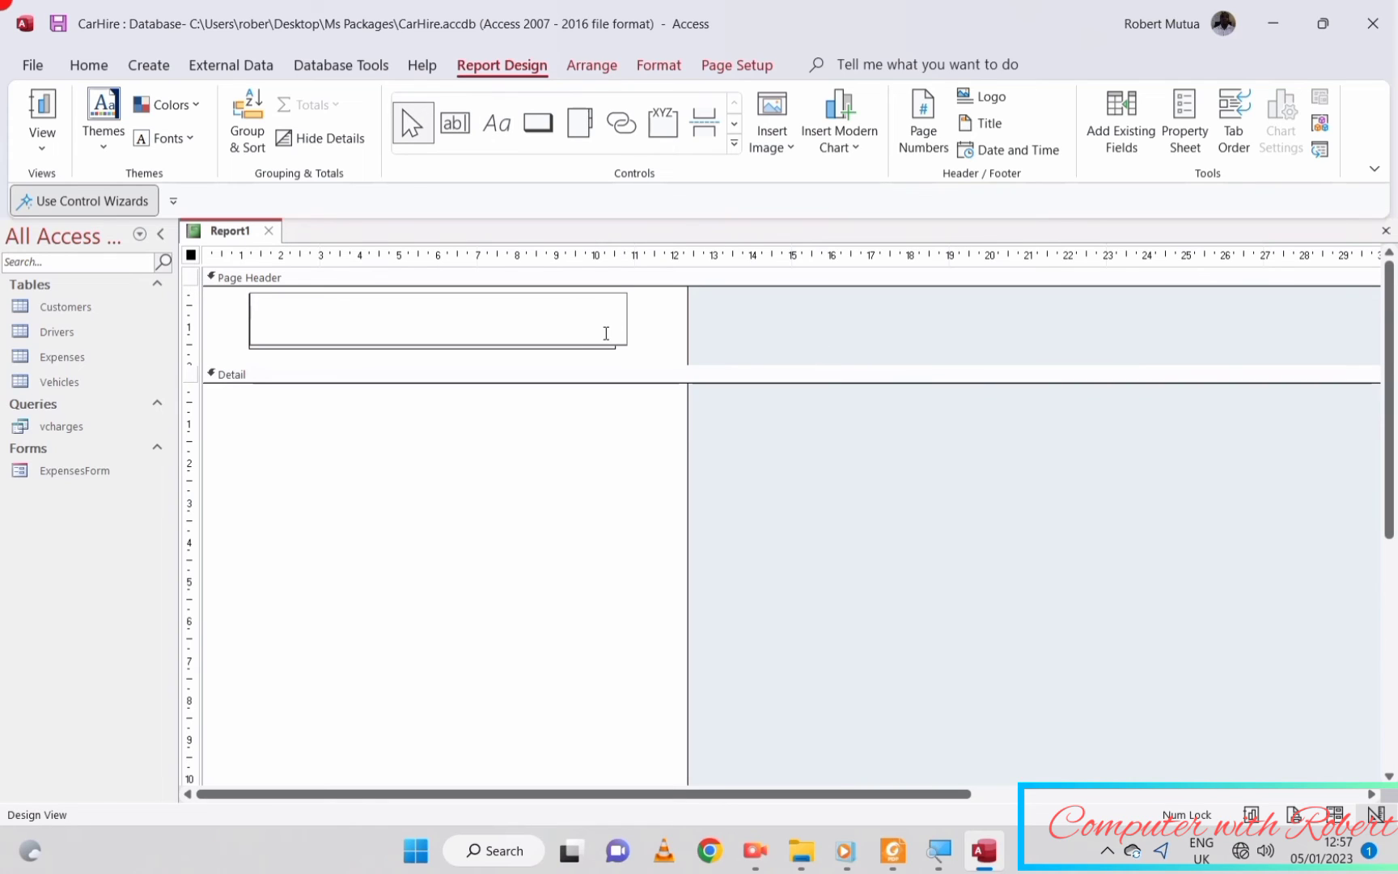
key("Escape")
left_click(497, 123)
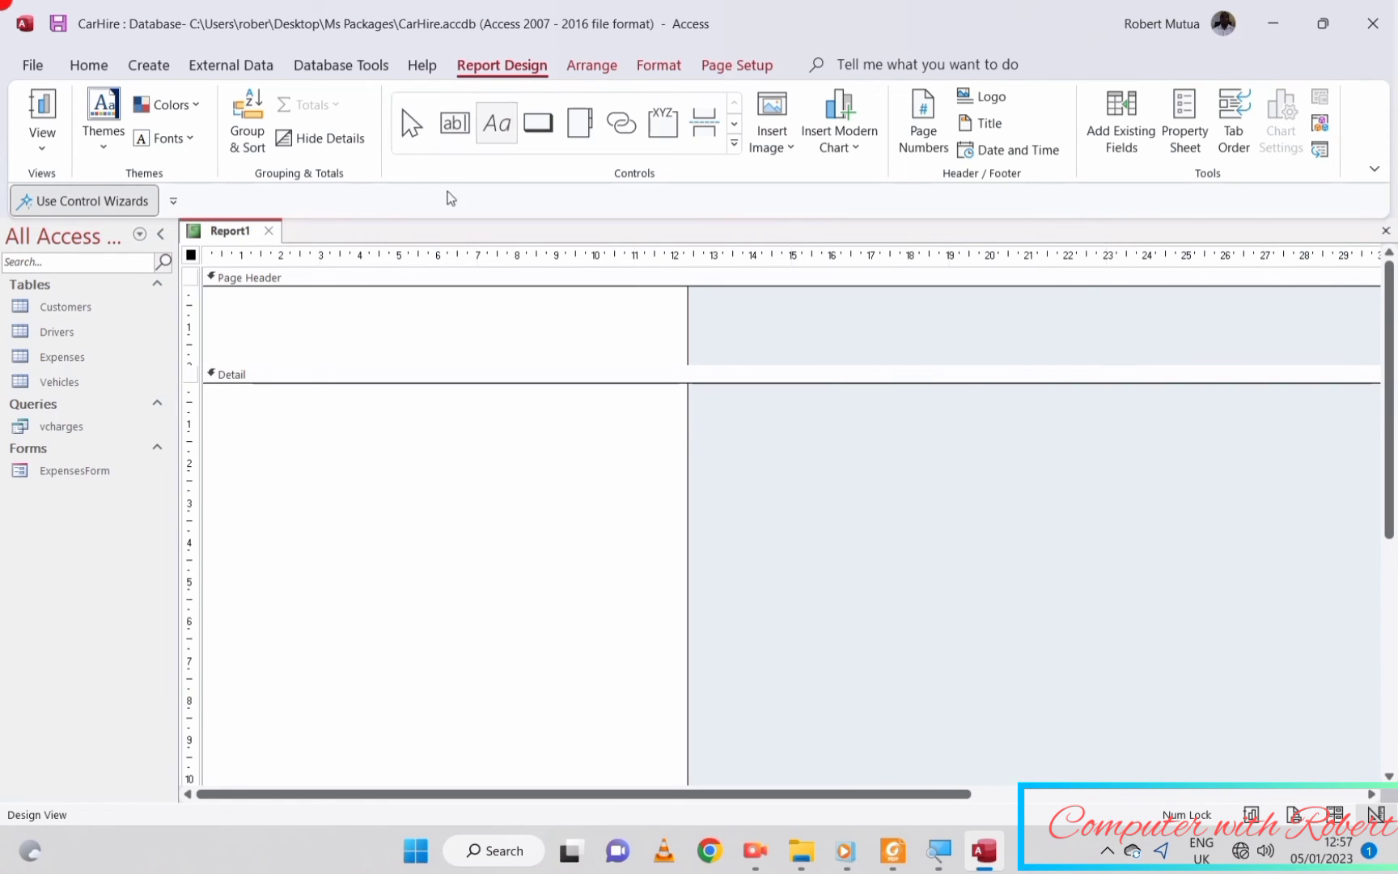
left_click_drag(313, 297, 619, 349)
type("VREP")
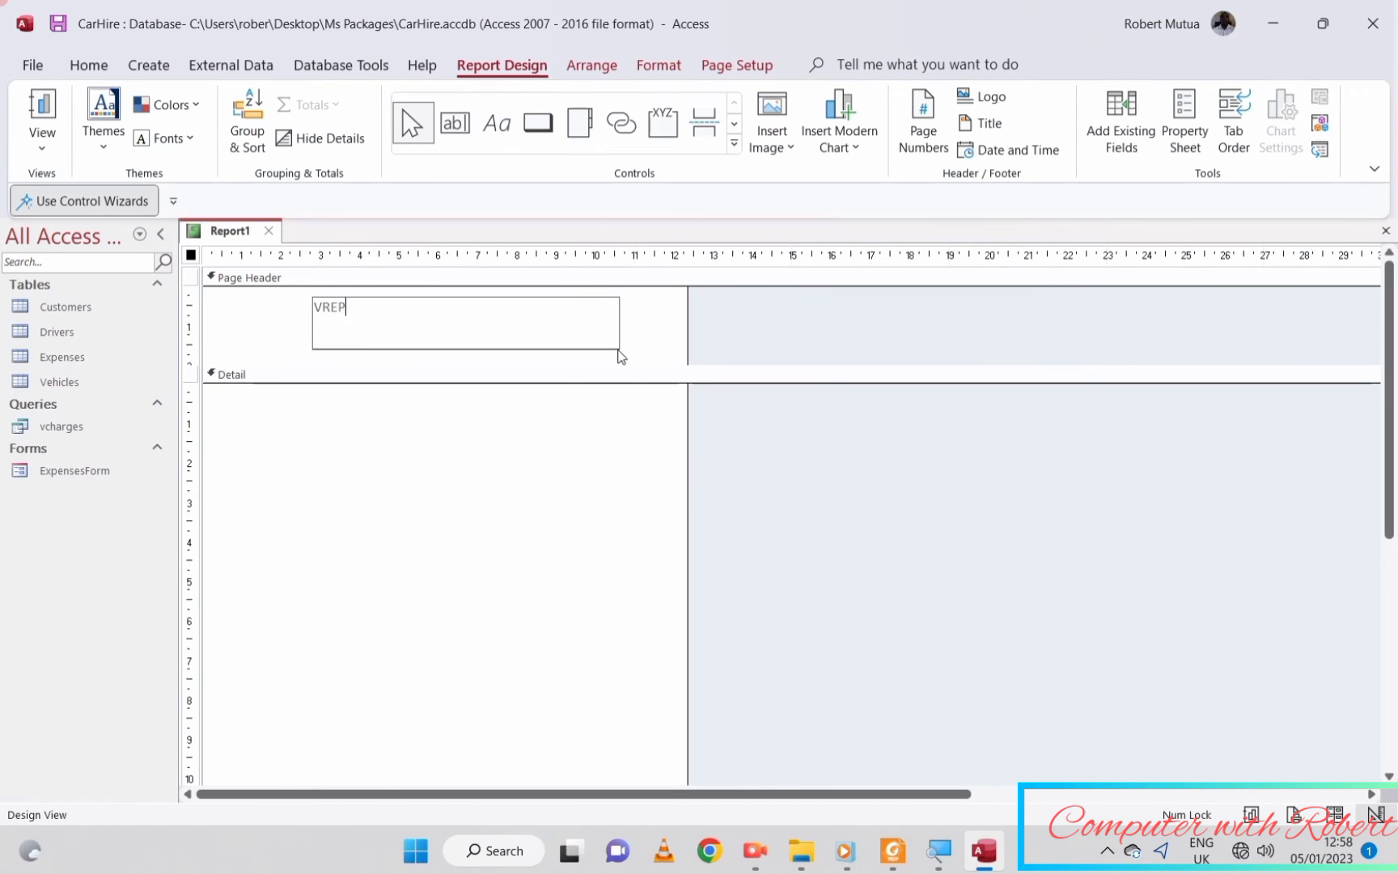
type("ORT")
left_click(509, 452)
- Format the VREPORT title label in Arial Black, size 20, with centred text
left_click(505, 337)
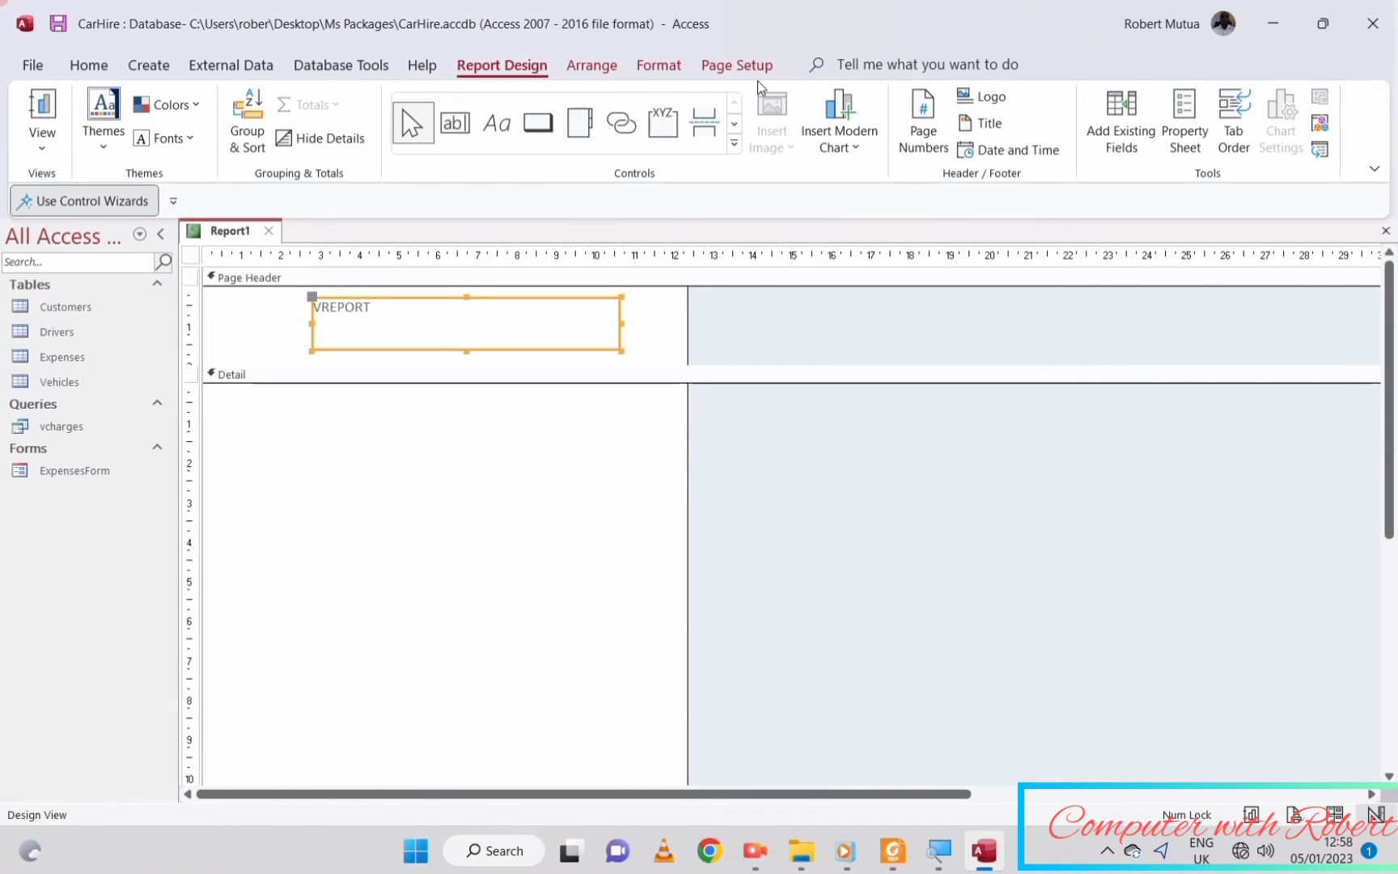
left_click(660, 68)
left_click(592, 64)
left_click(661, 66)
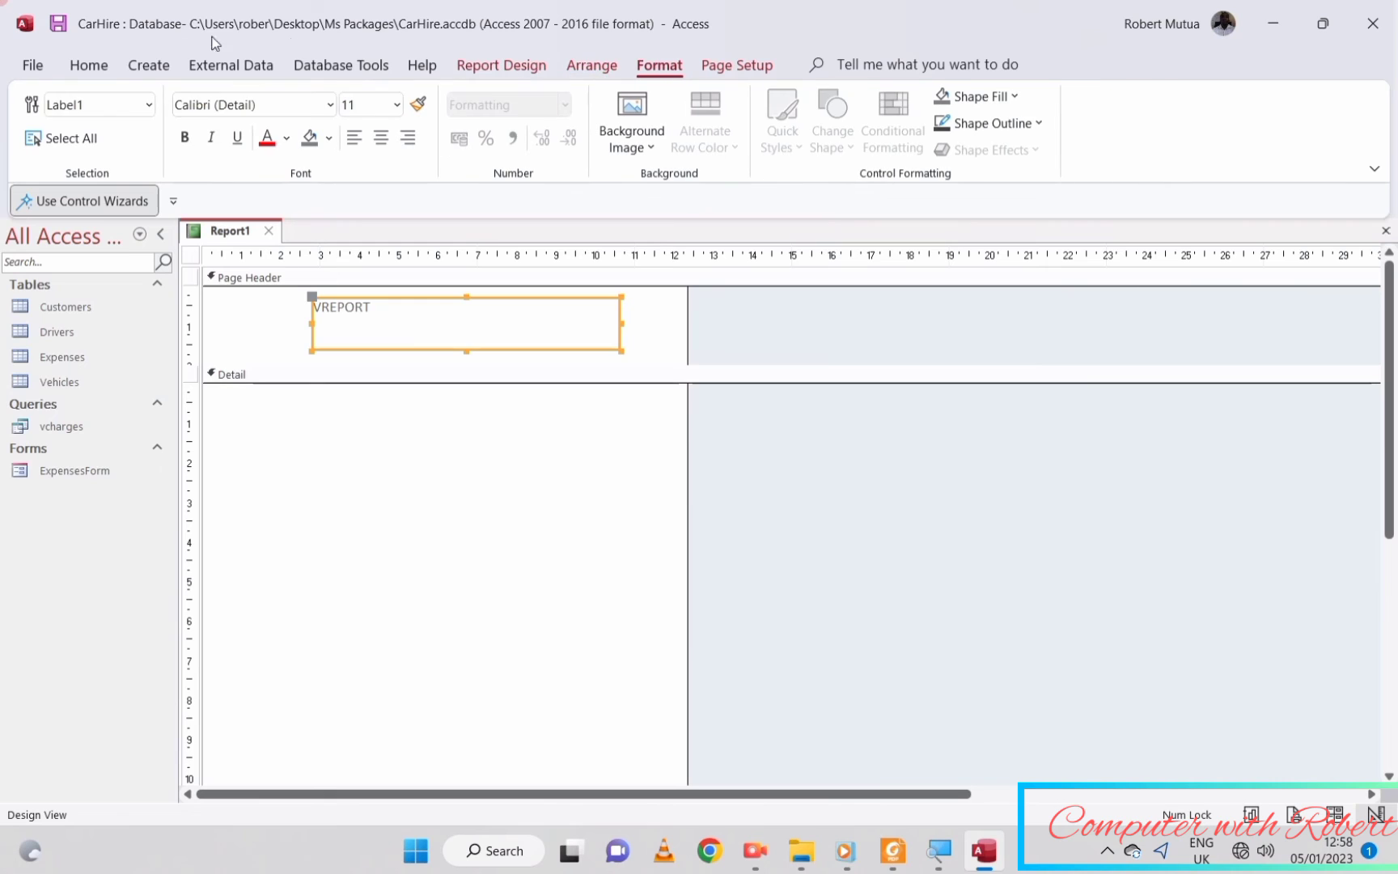
left_click(330, 104)
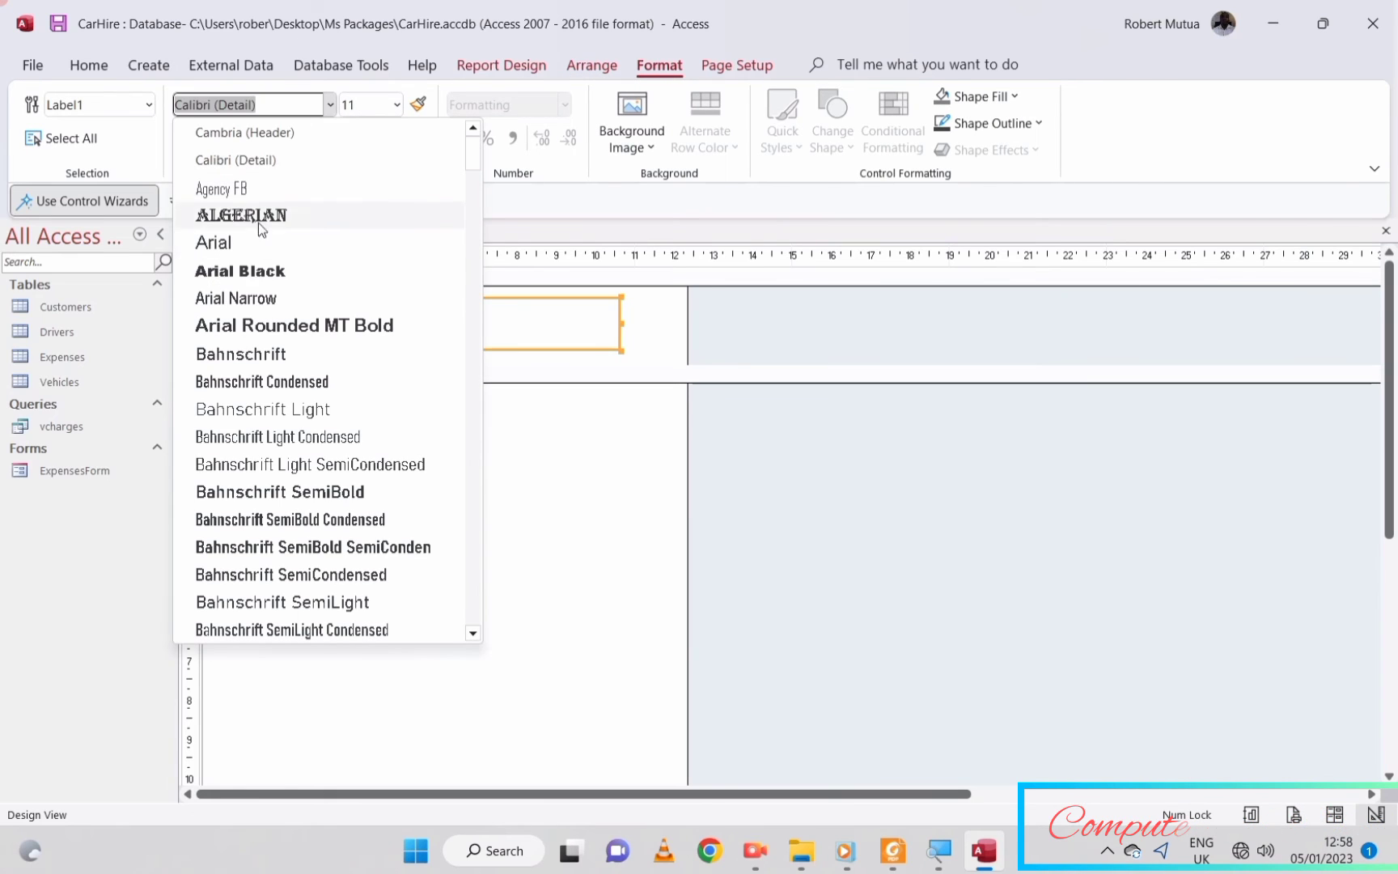
left_click(250, 274)
left_click(381, 138)
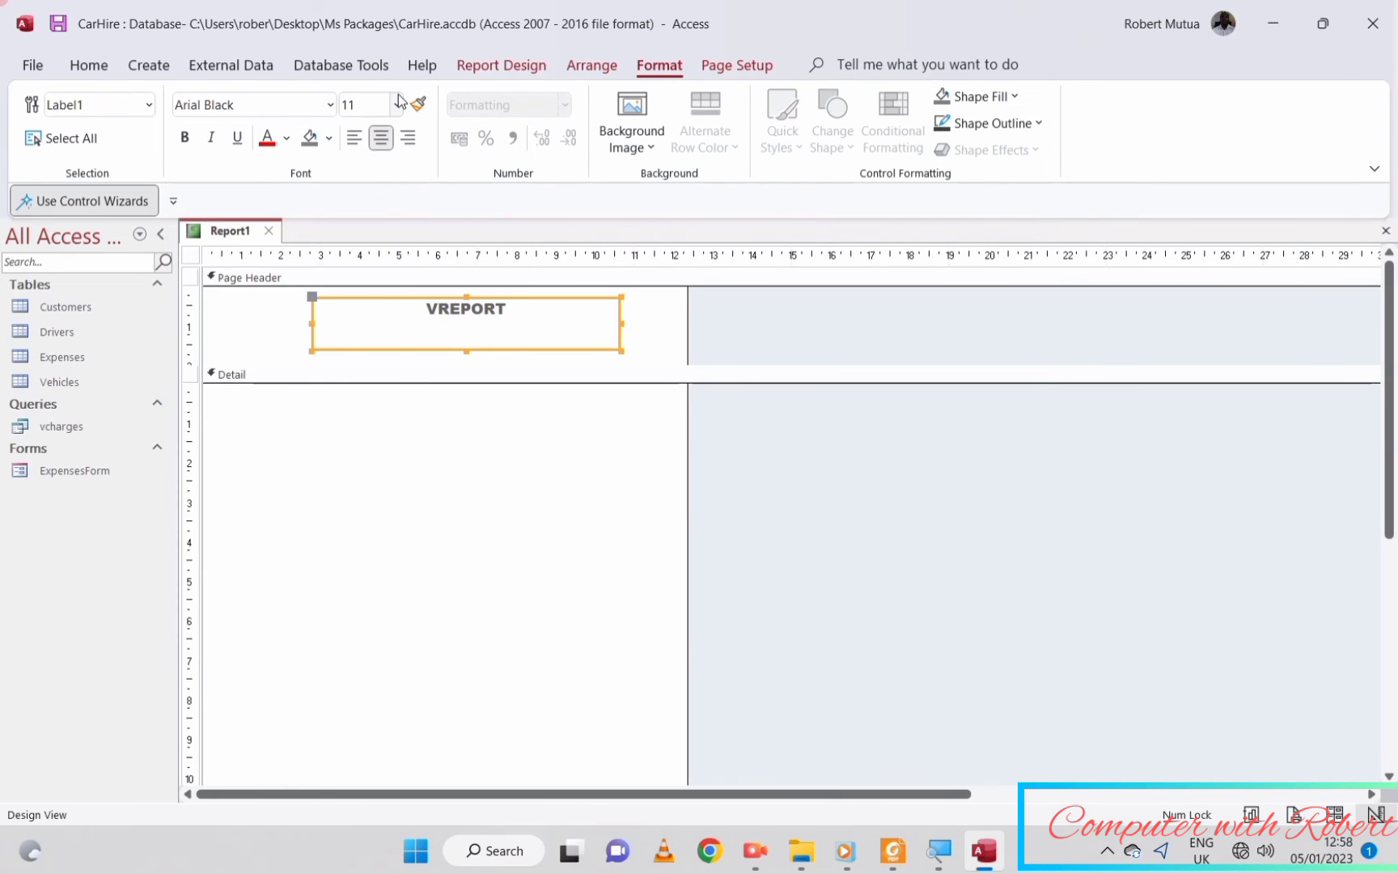
left_click(397, 105)
left_click(375, 334)
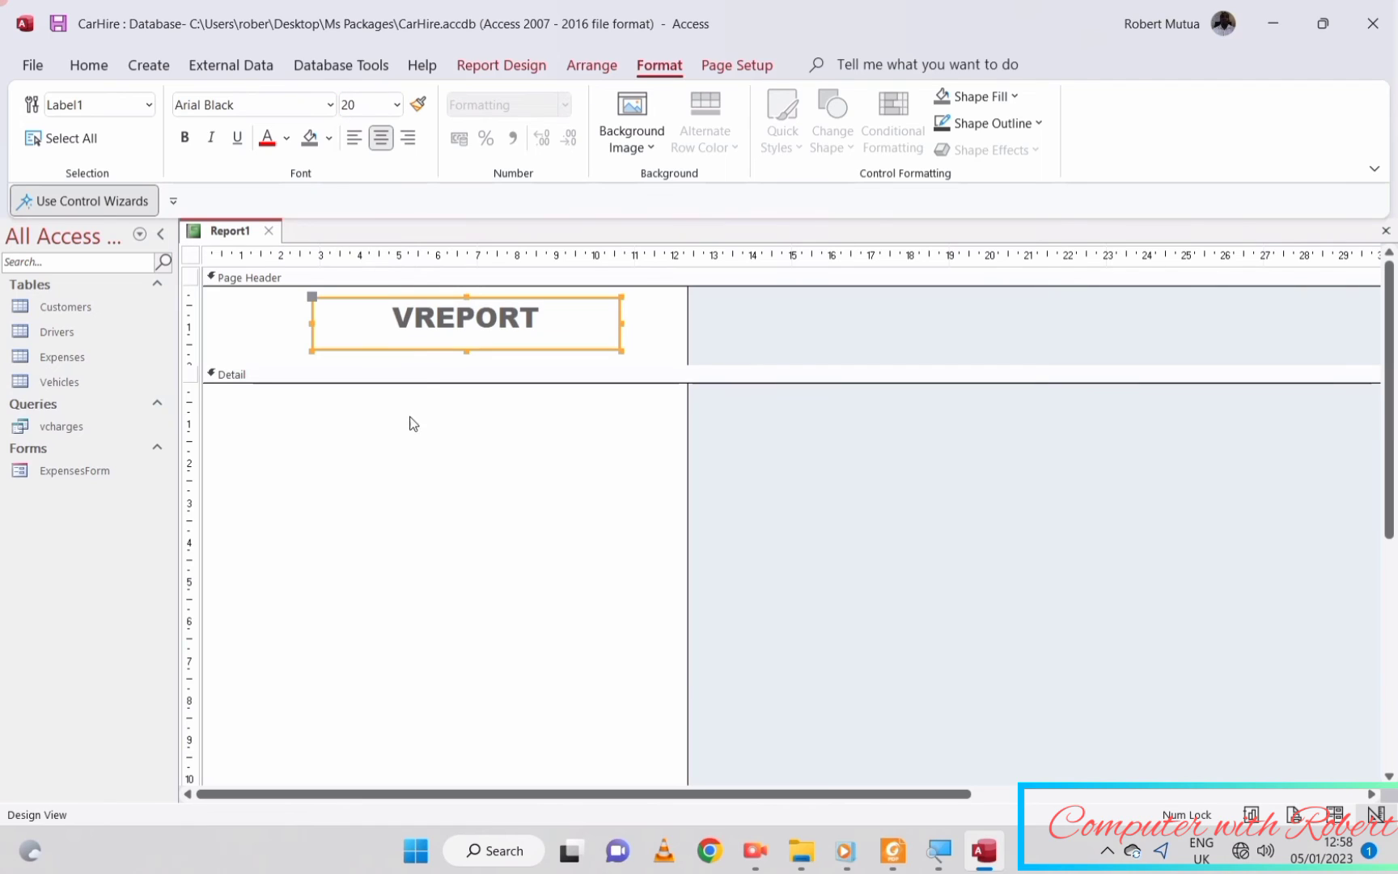
- Reduce the title label's height to fit its text and shrink the page header to end just beneath it
left_click(468, 349)
left_click(458, 334)
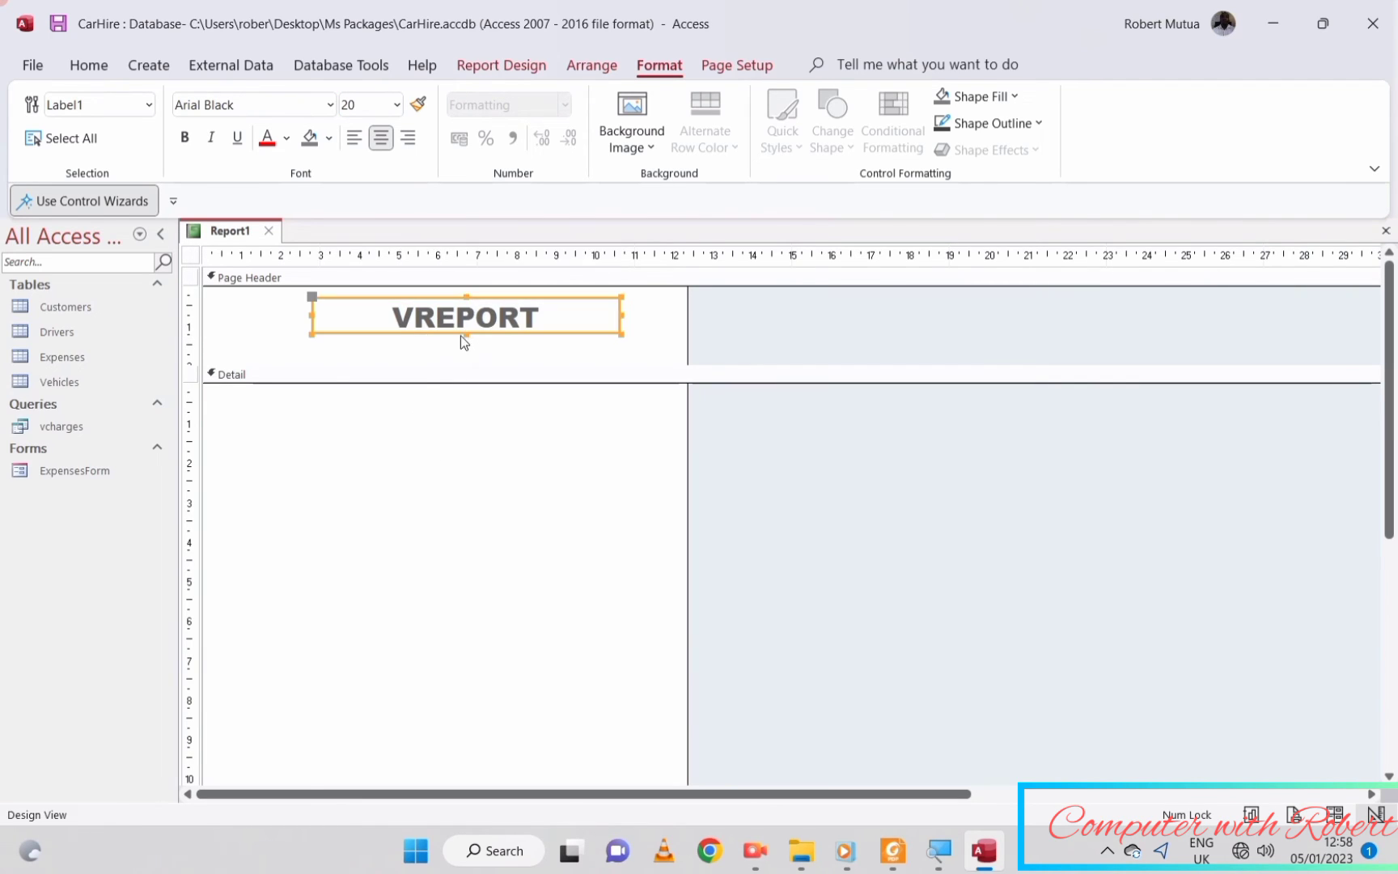
left_click(466, 369)
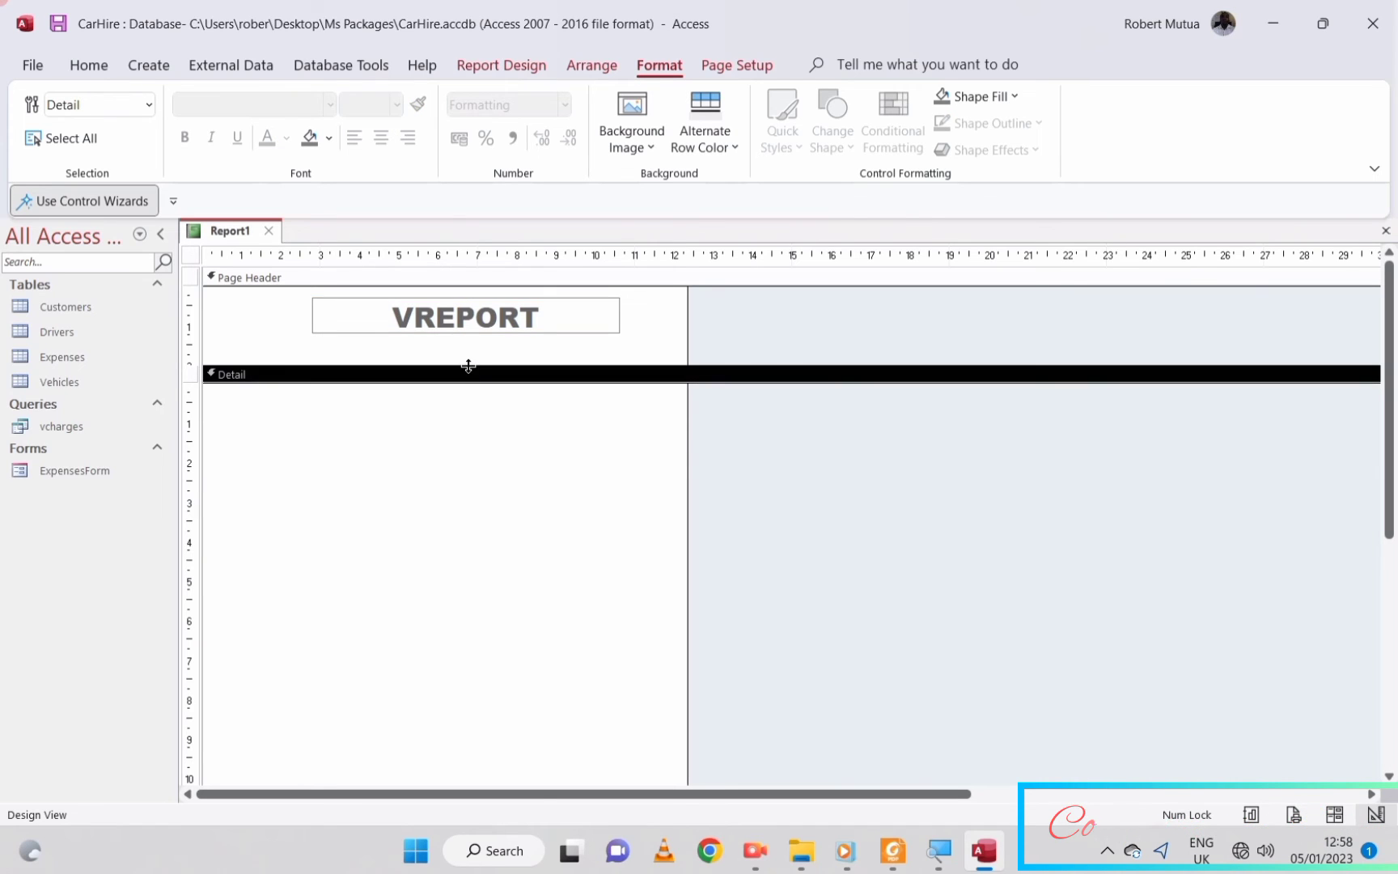
left_click_drag(469, 365, 472, 333)
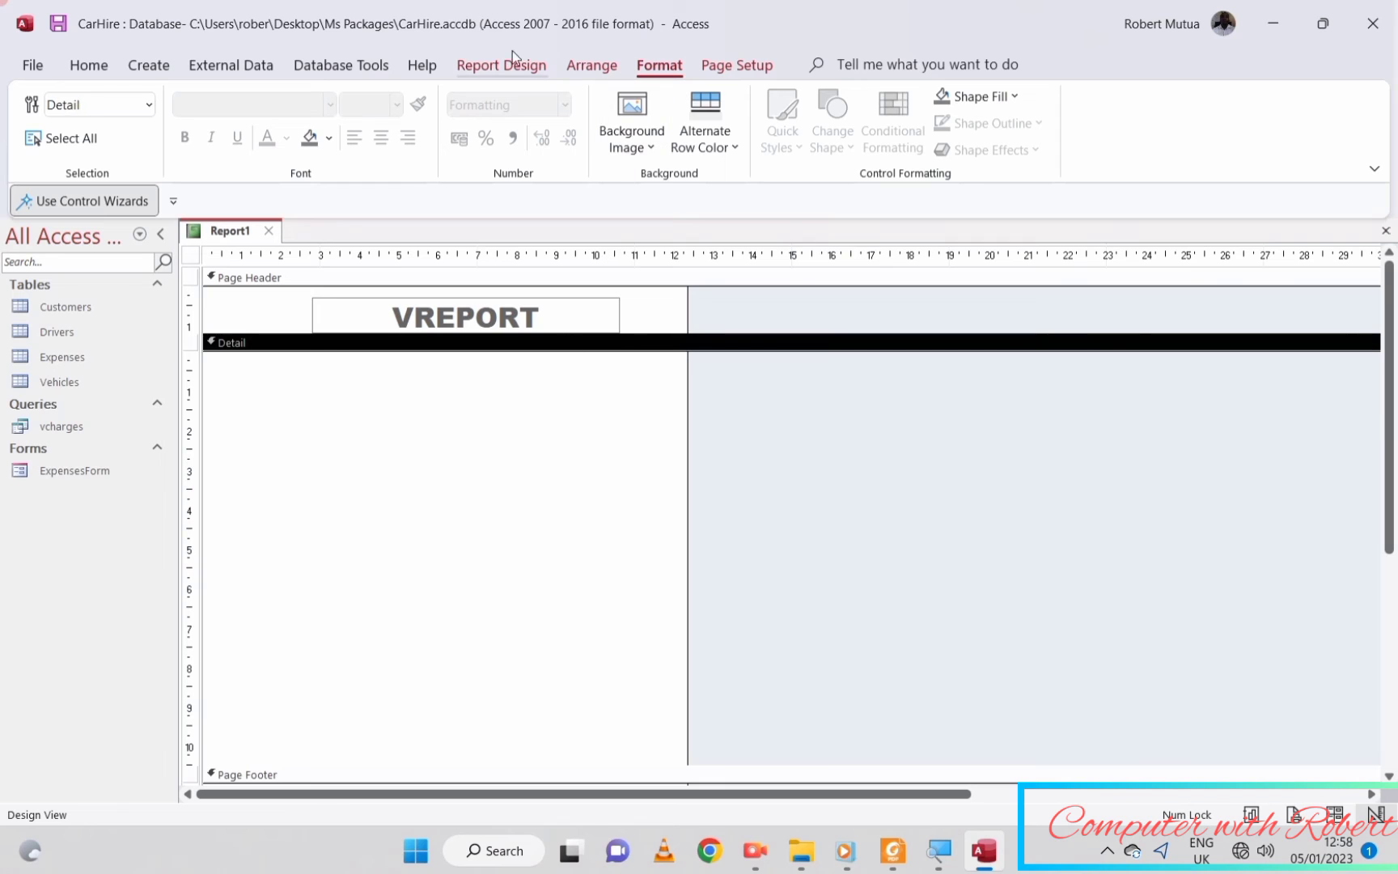
- List the fields of all tables and add CustomerName from Customers to the report's detail section
left_click(492, 65)
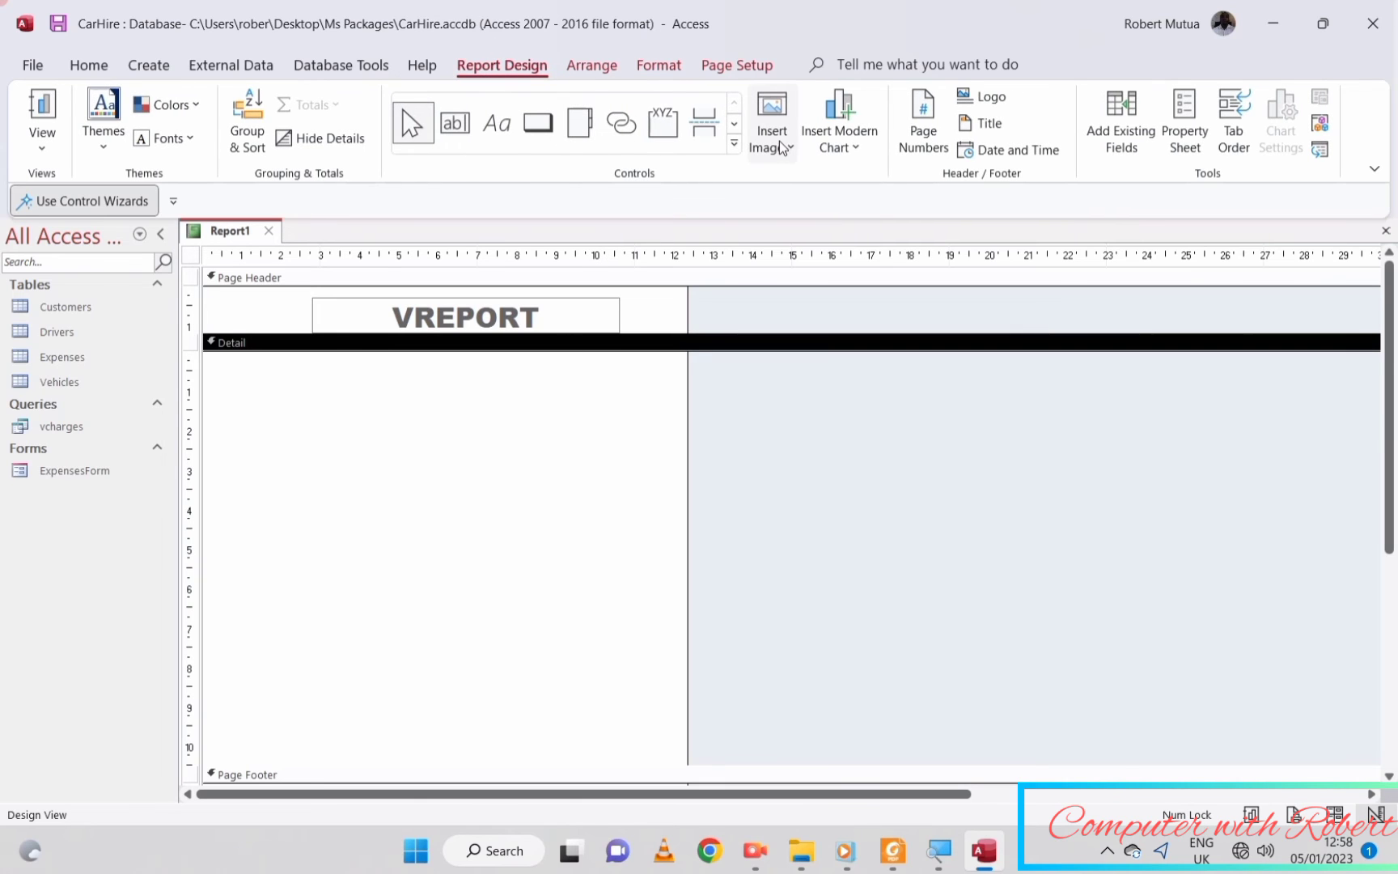
left_click(1125, 138)
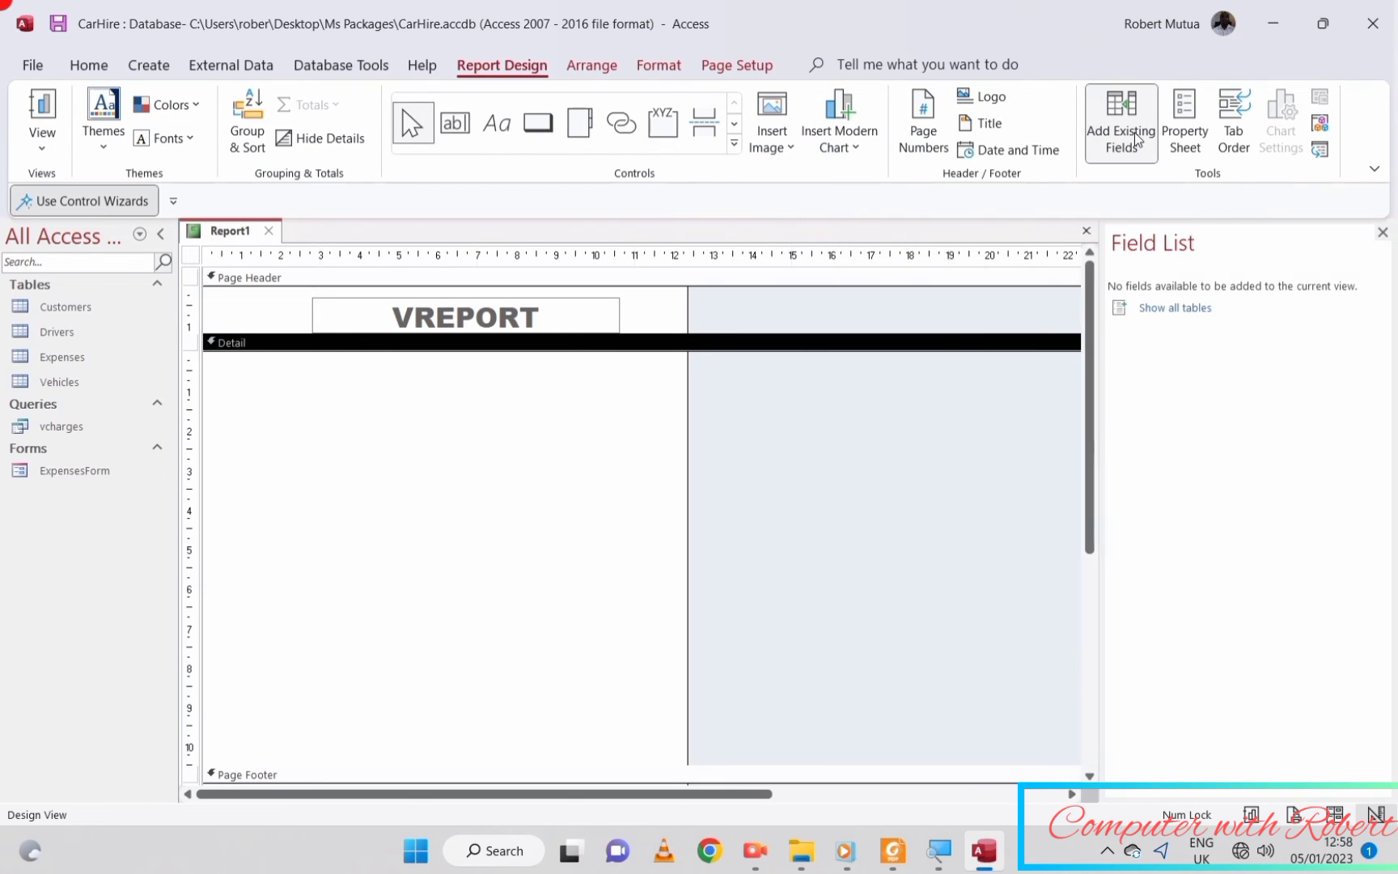
left_click(1148, 310)
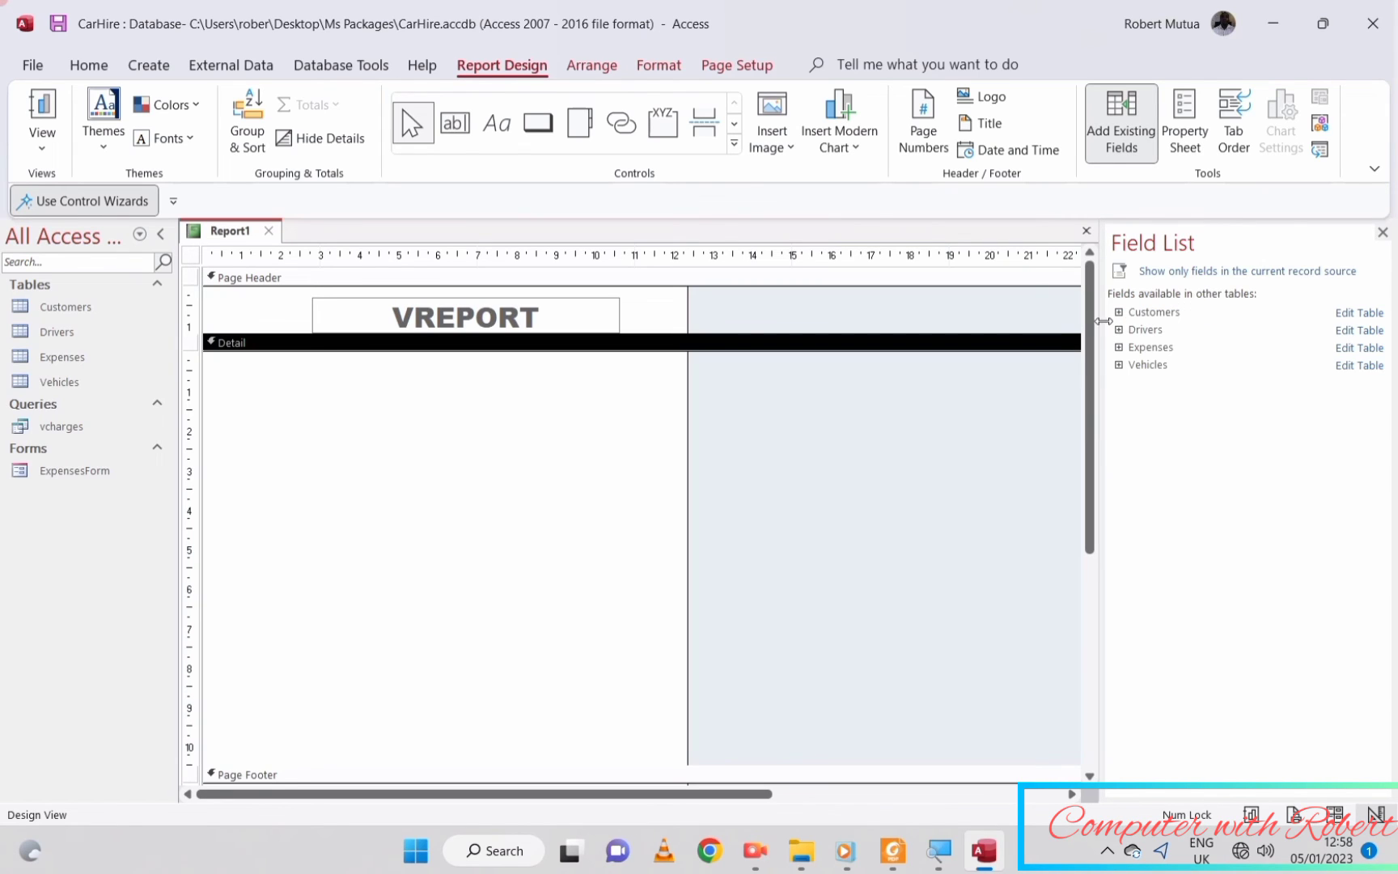
left_click(1119, 313)
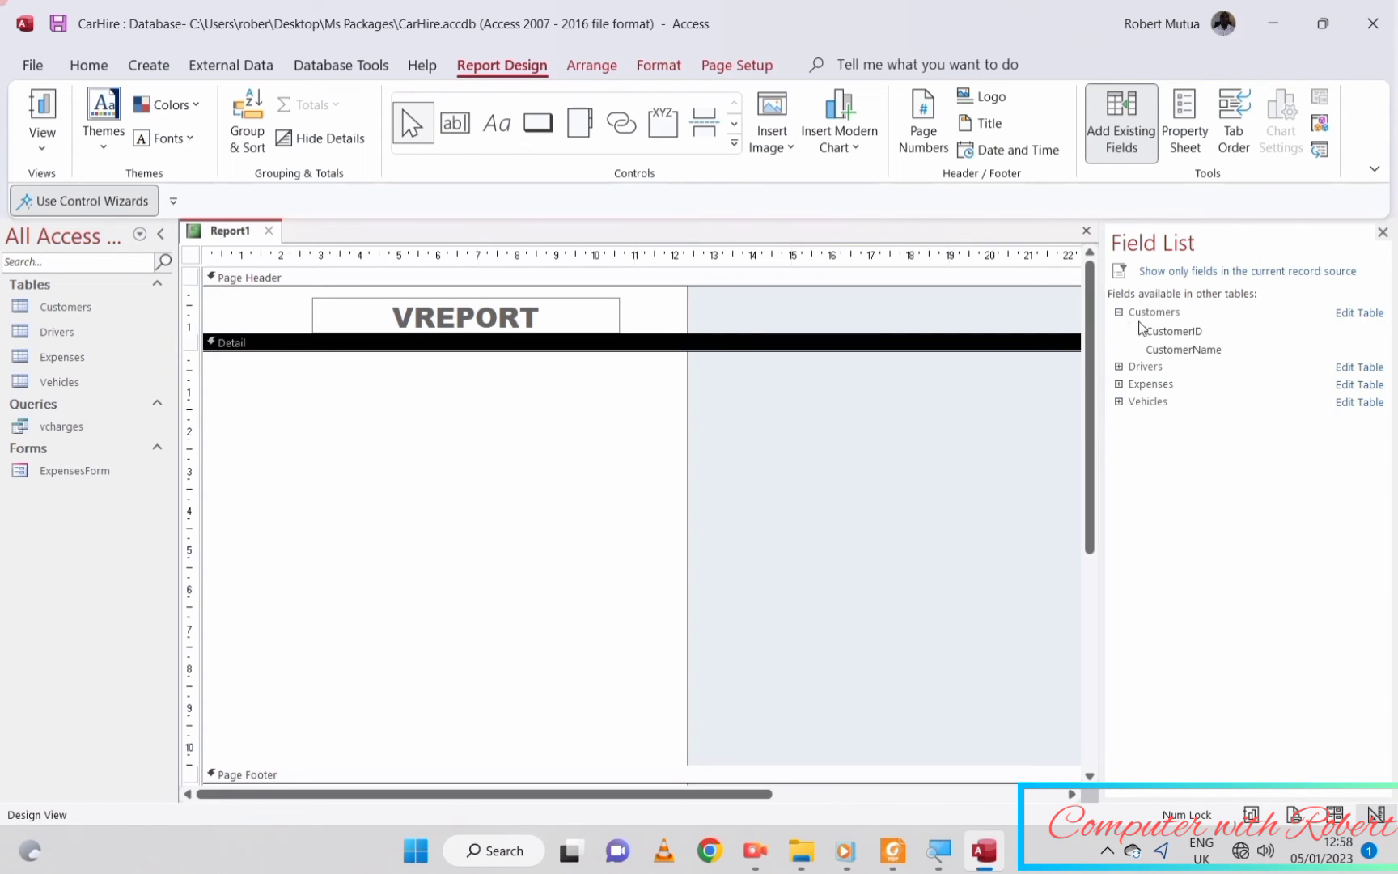
double_click(1167, 353)
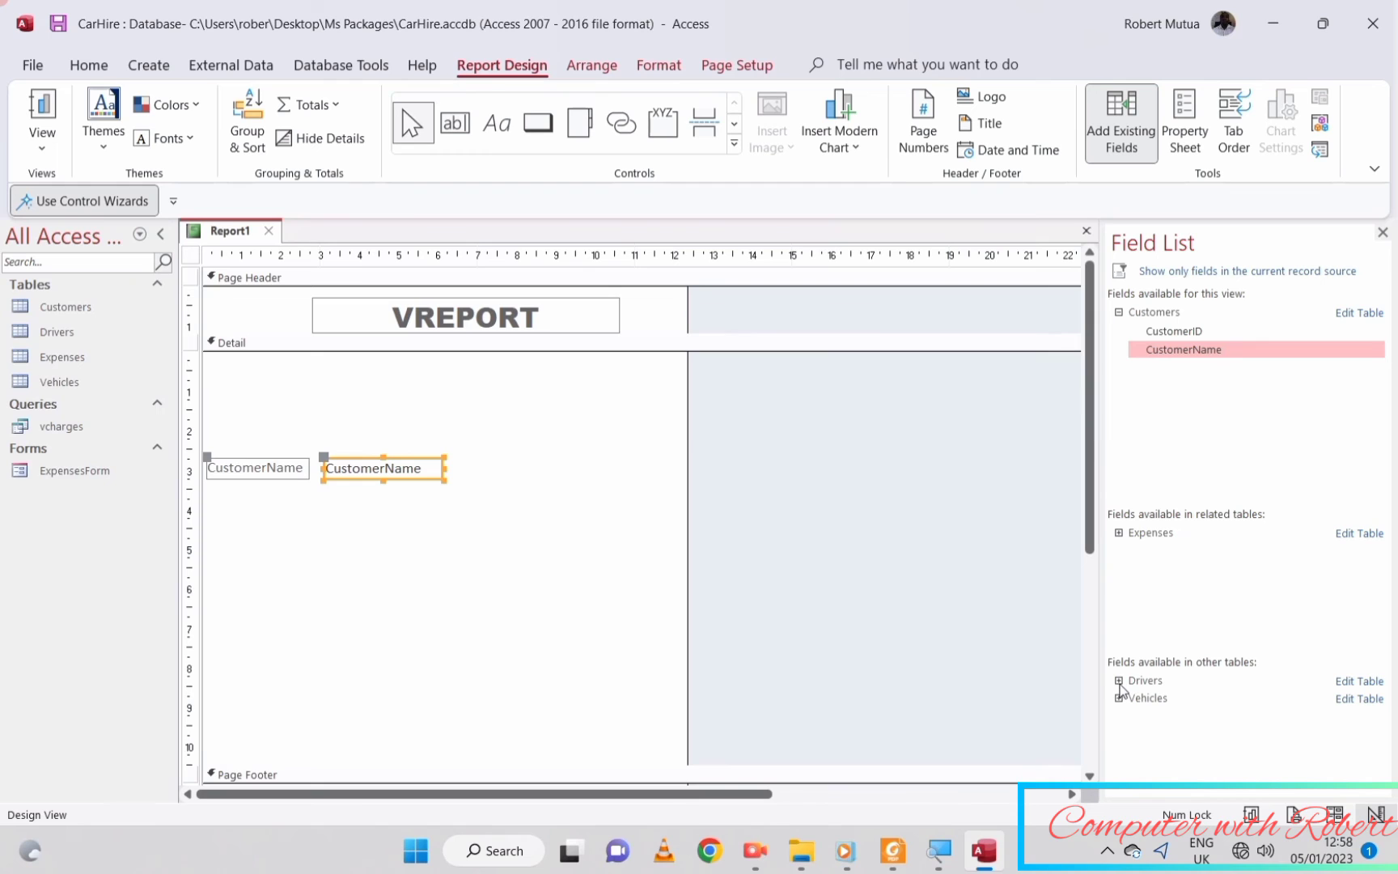
- Try to add DriverName from the Drivers table to the report, and dismiss the relationship dialog
left_click(1119, 681)
left_click(1159, 717)
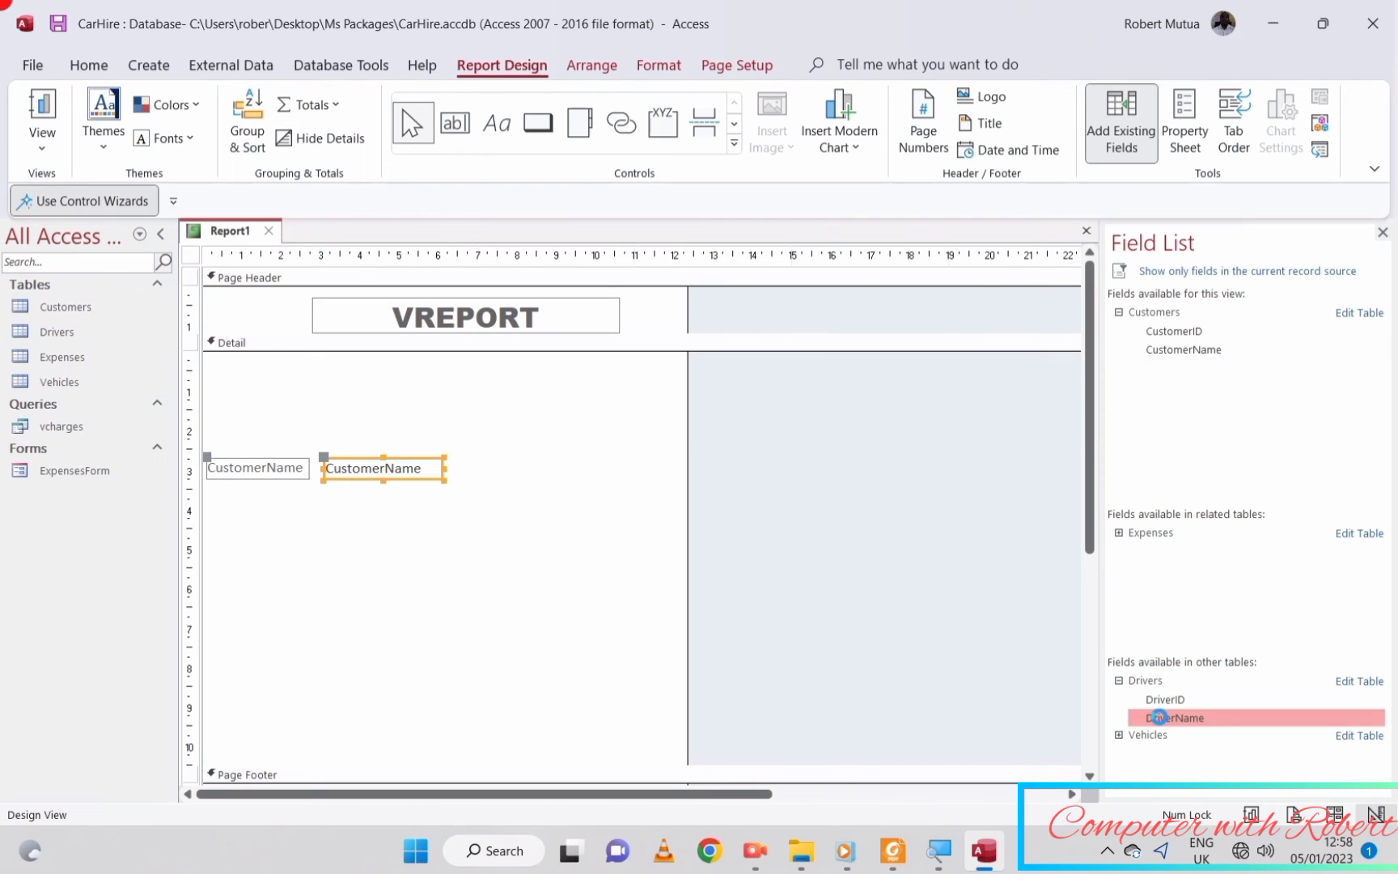
double_click(1160, 717)
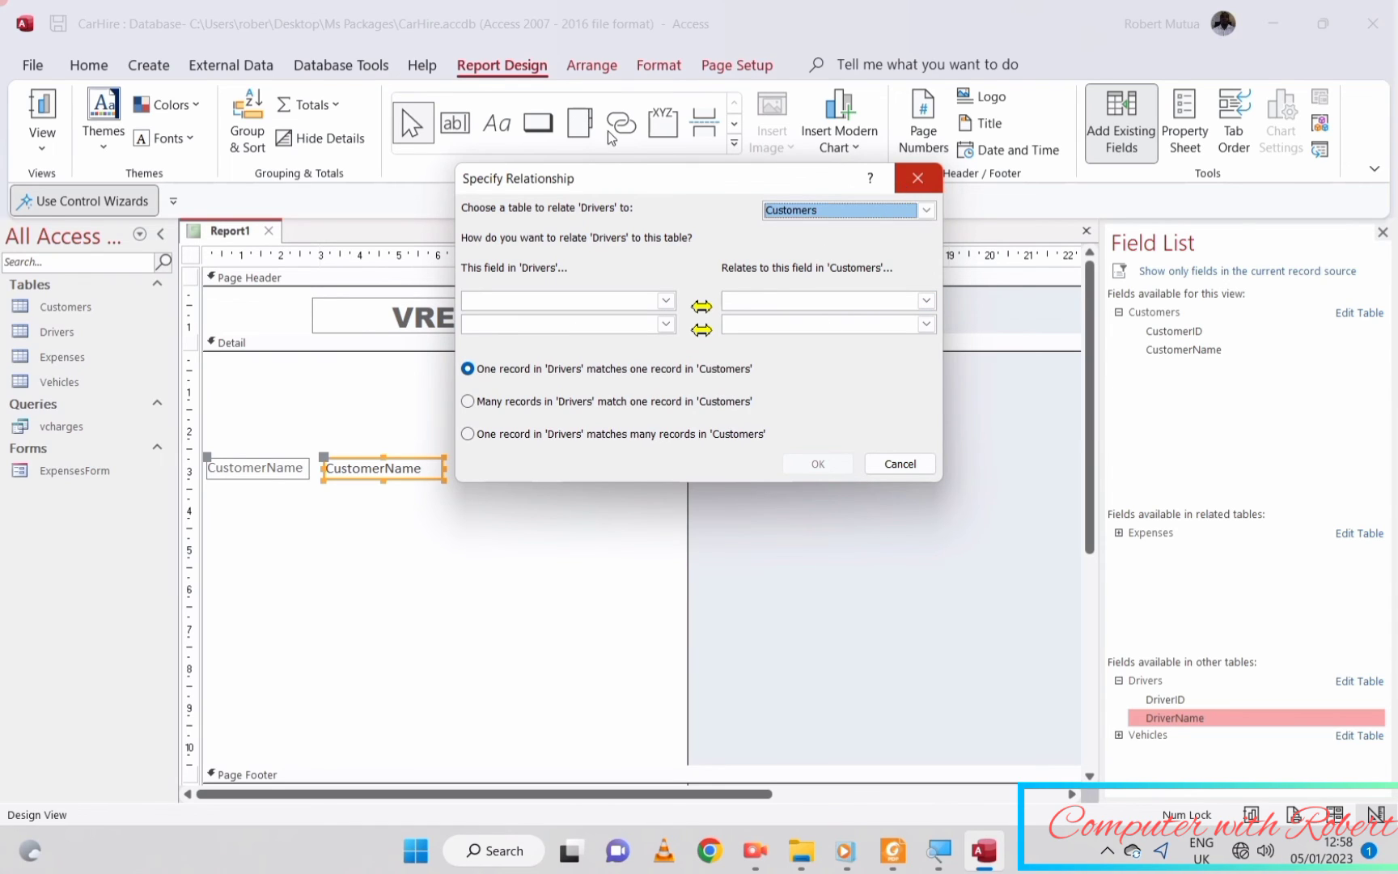
left_click(329, 61)
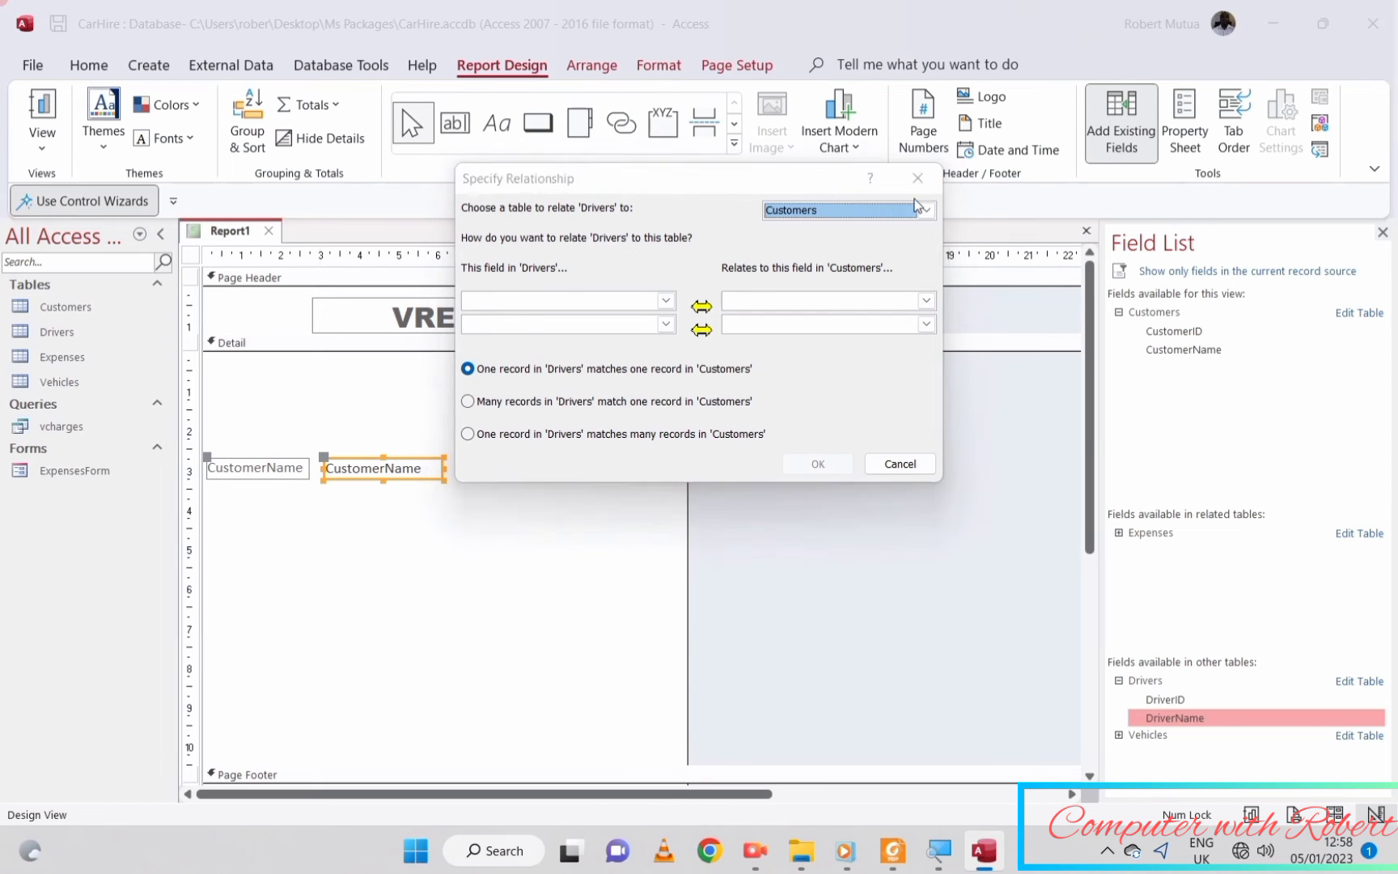
key("Escape")
- Examine how the Customers and Drivers tables are linked in the database relationships, and return to the report design
left_click(317, 66)
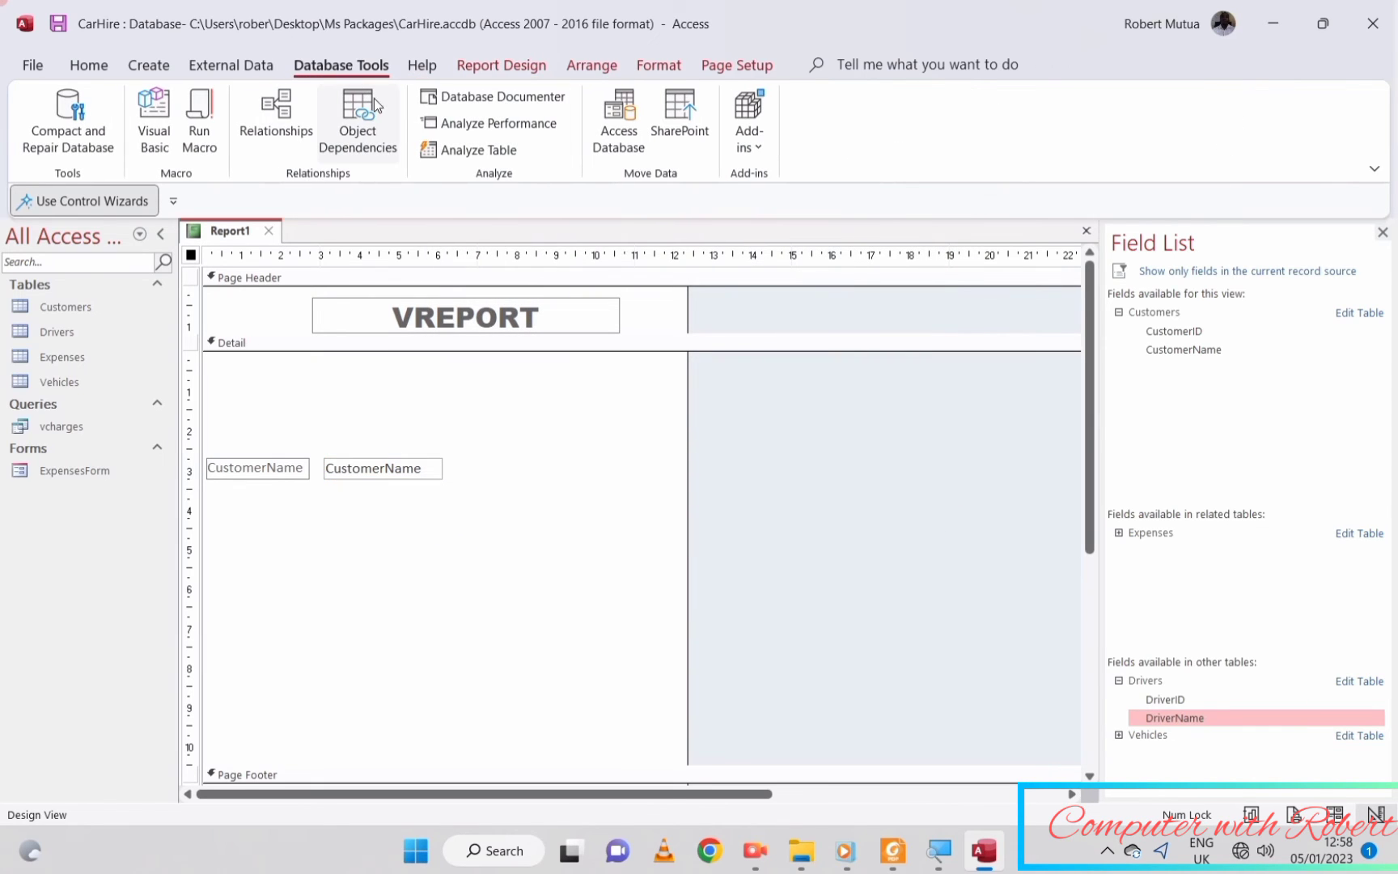
left_click(269, 118)
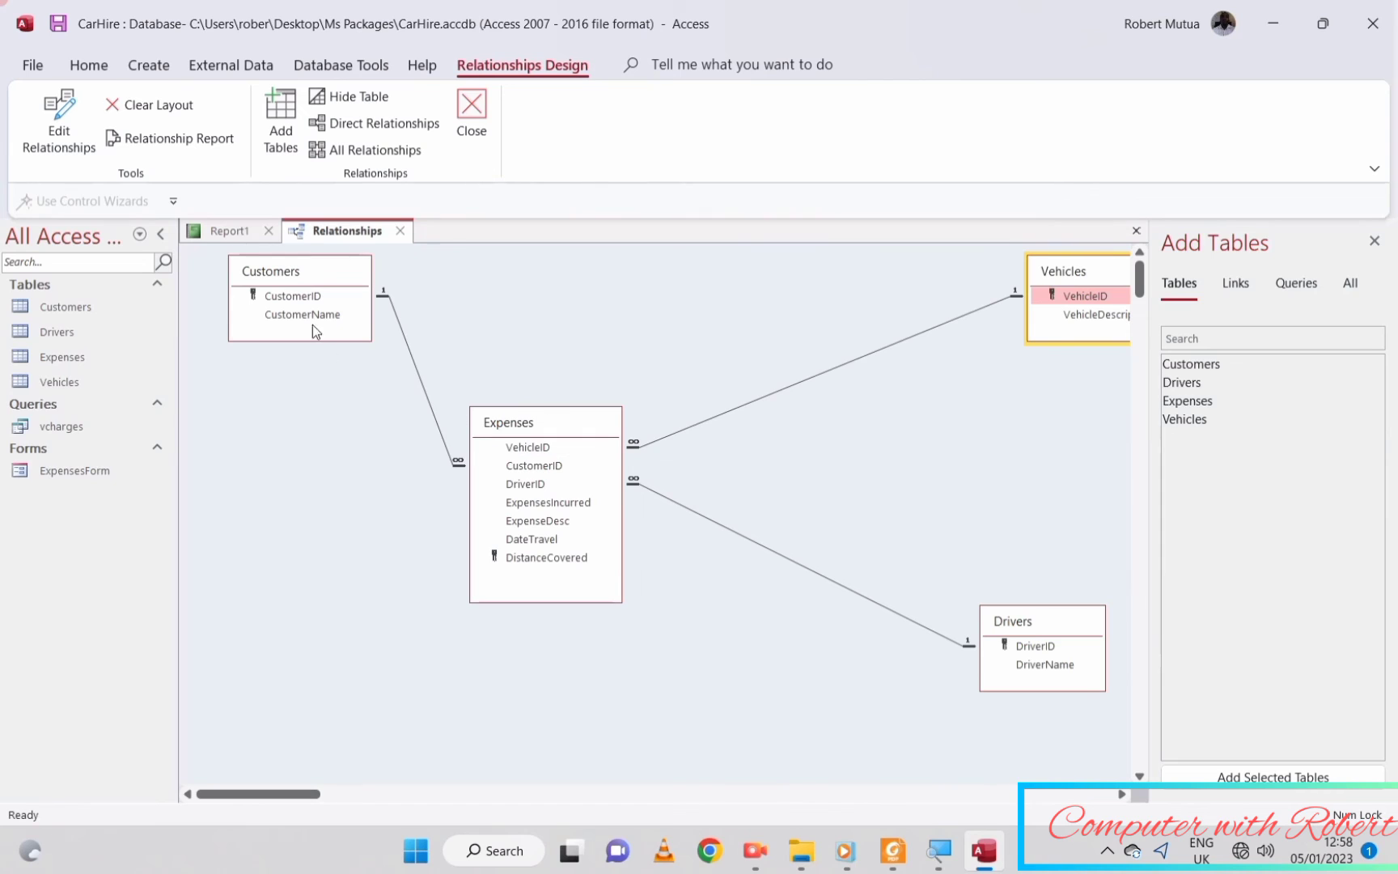
left_click(302, 271)
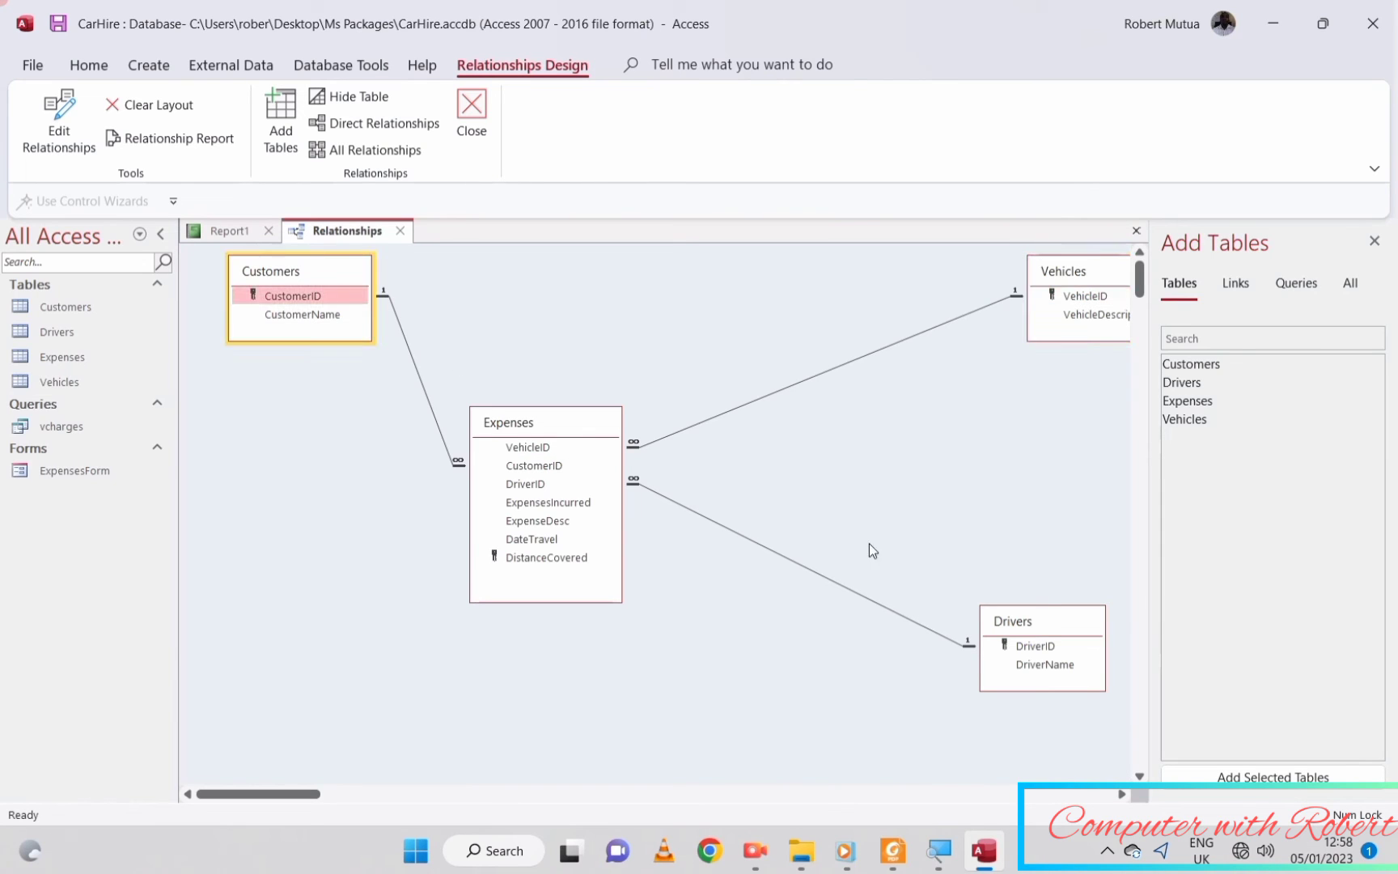
left_click(1035, 645)
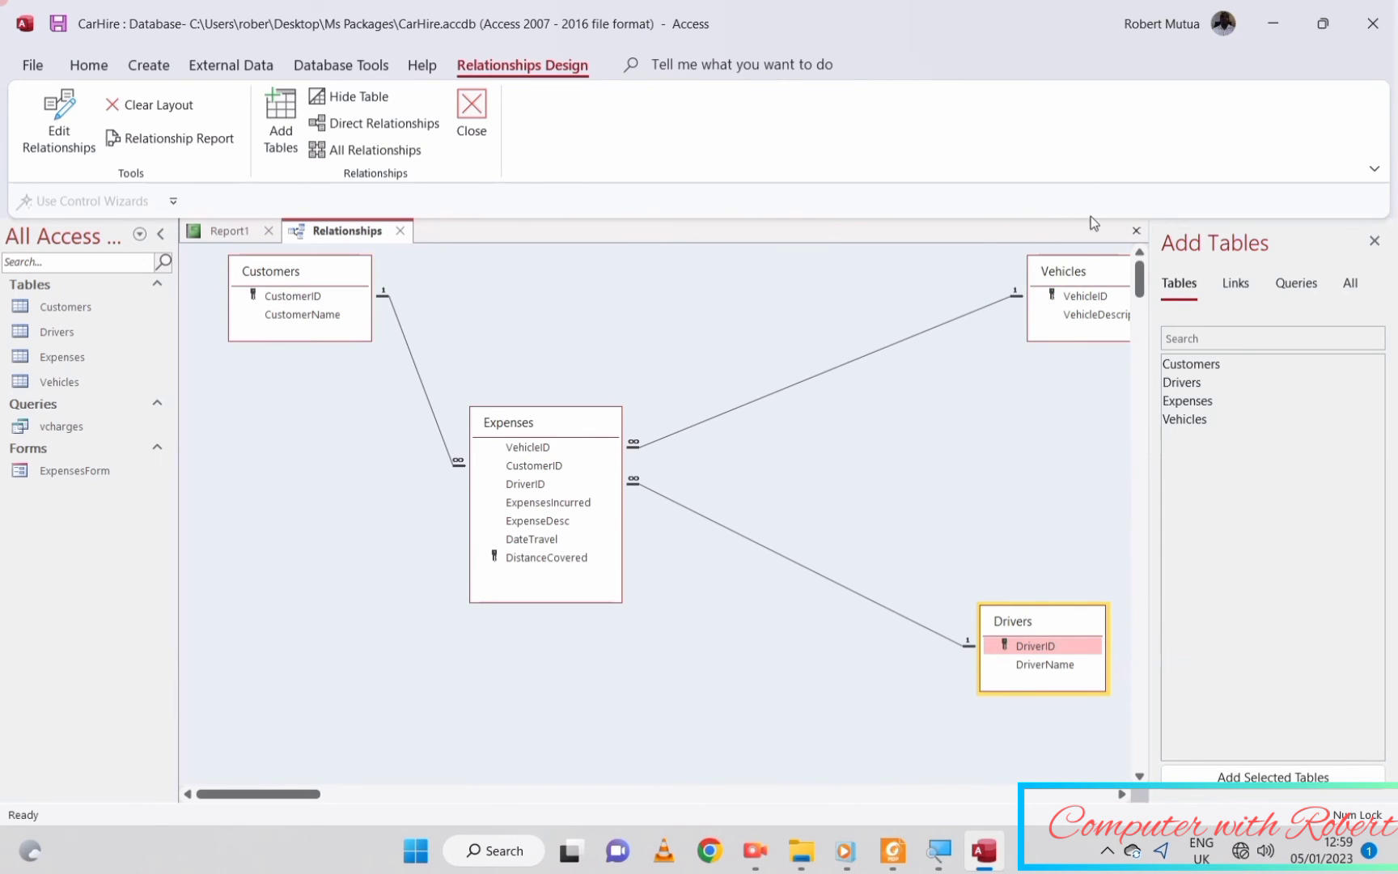
left_click(1136, 231)
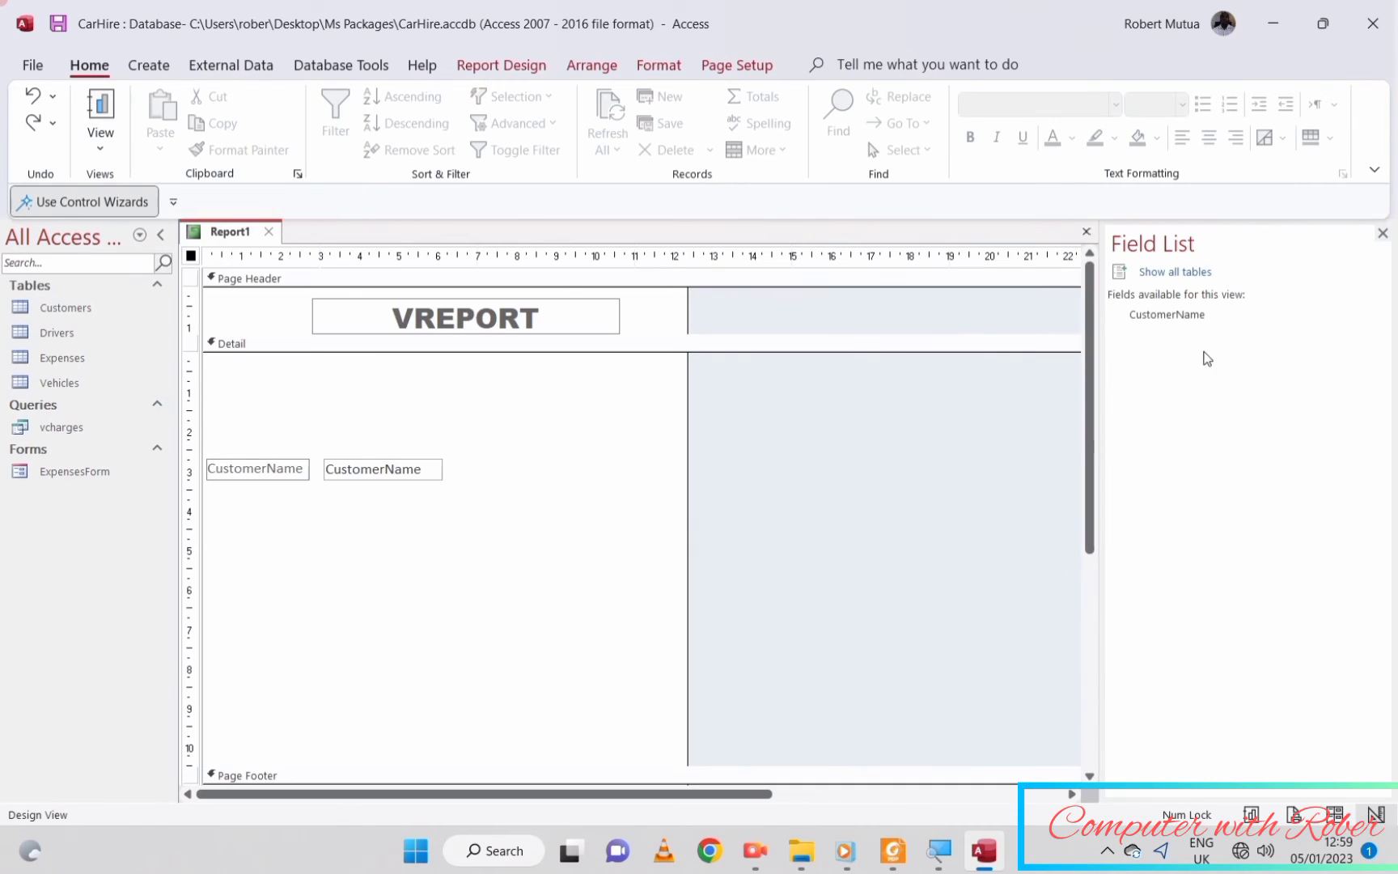
- Add ExpenseDesc from the related Expenses table to the detail section and place it directly below CustomerName
left_click(1149, 272)
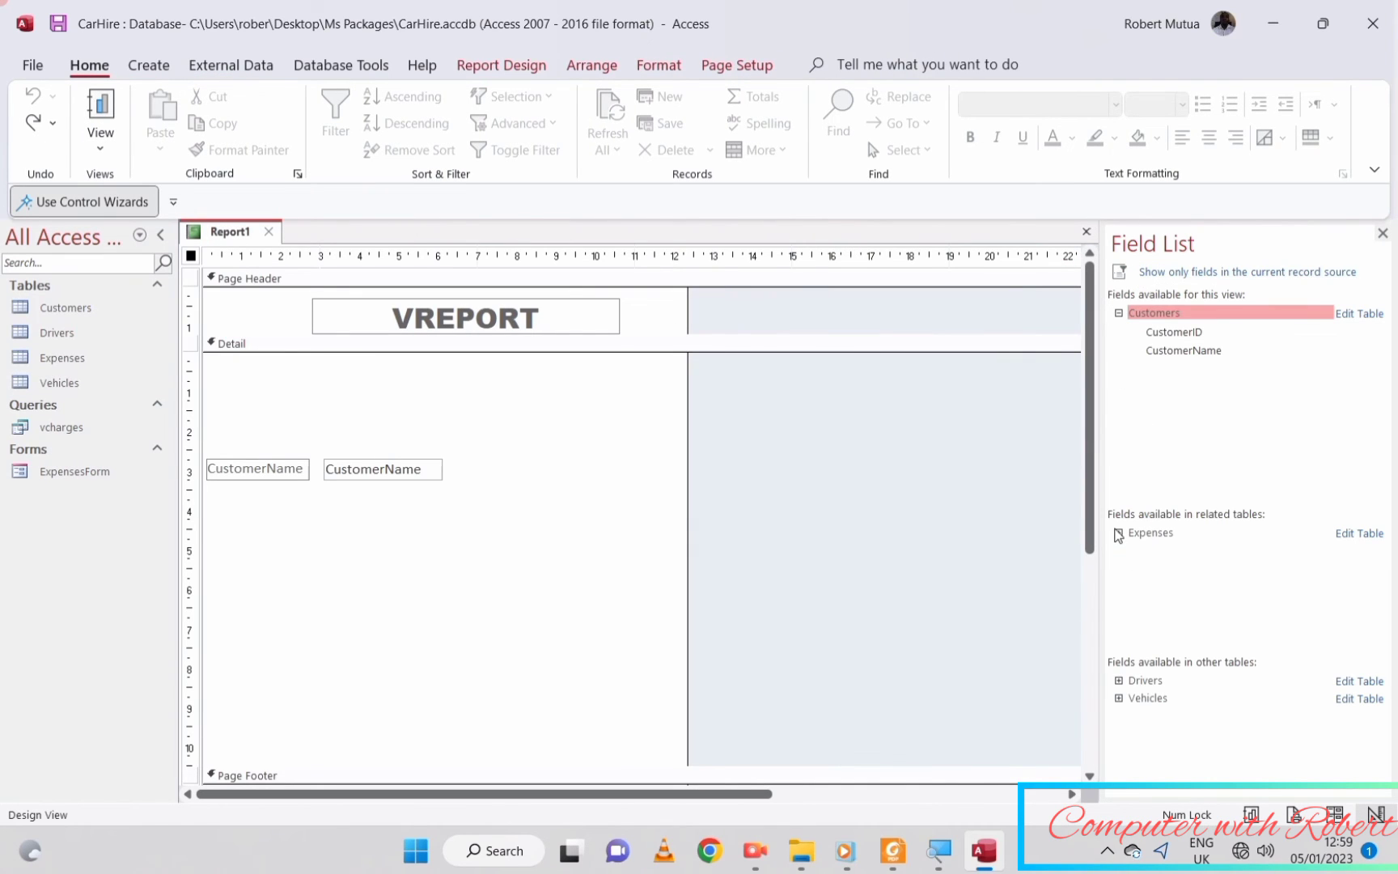
left_click(1119, 534)
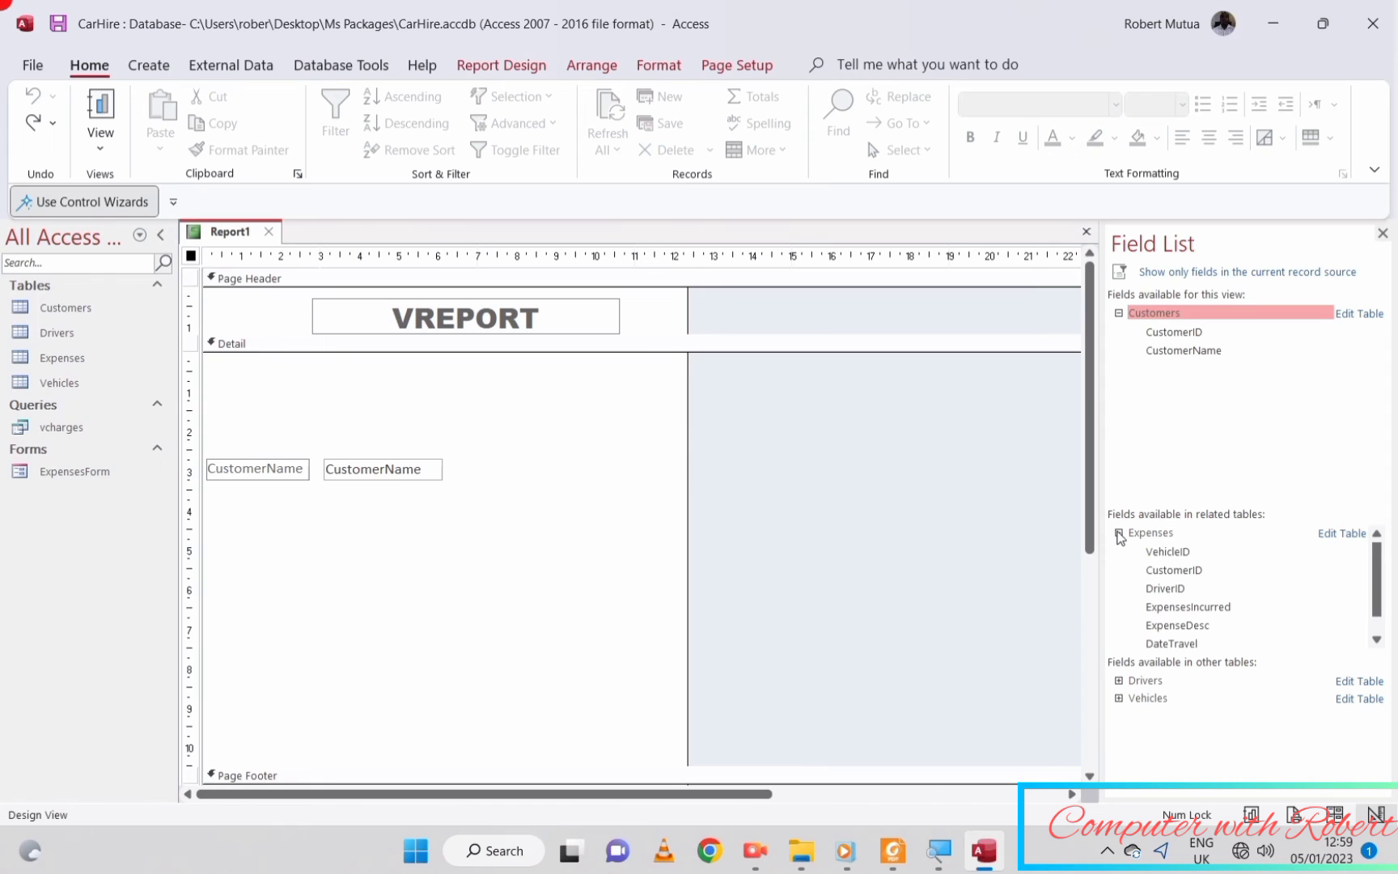
double_click(1178, 625)
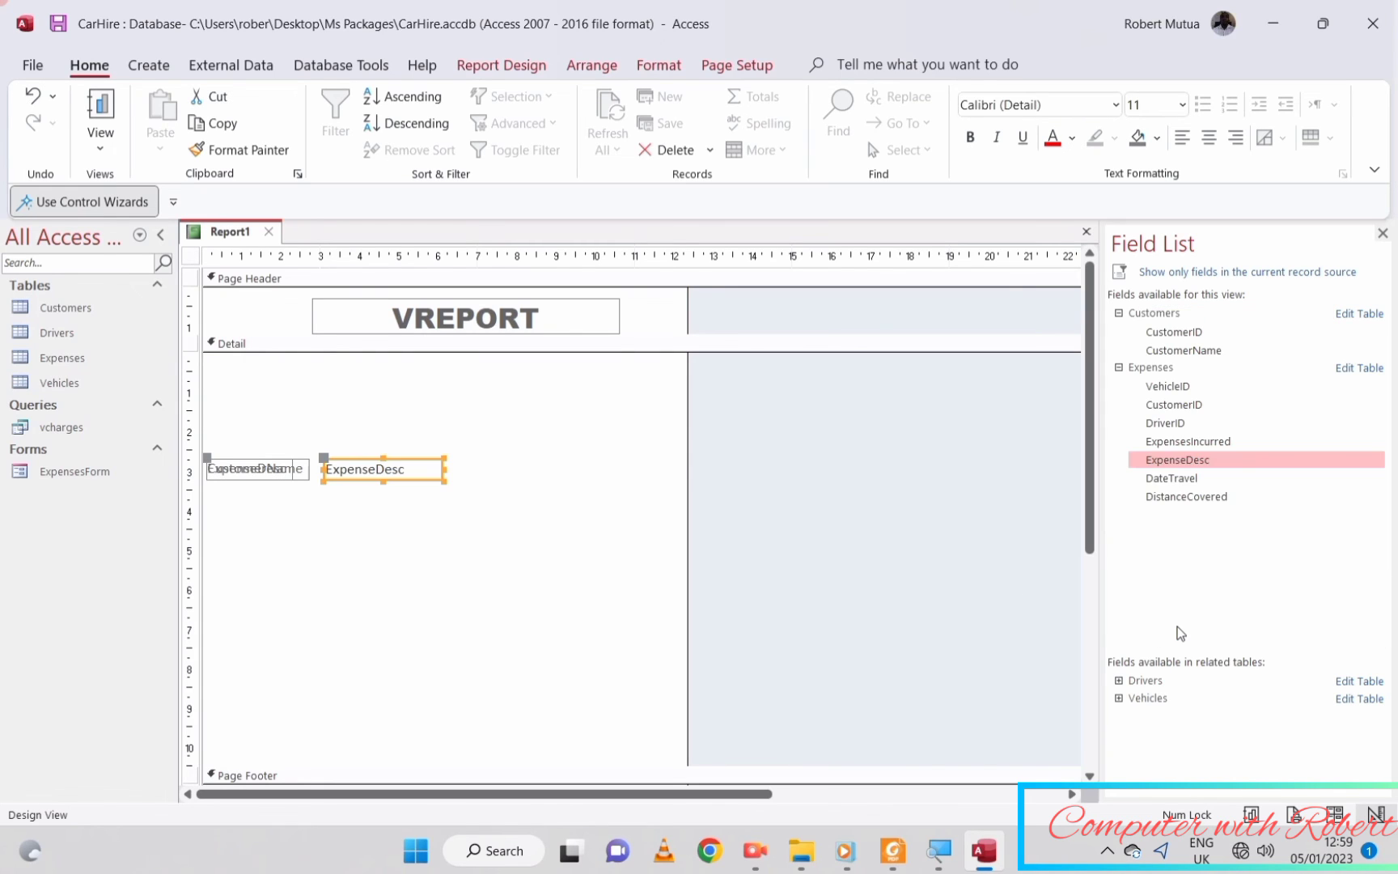
left_click_drag(267, 476, 265, 496)
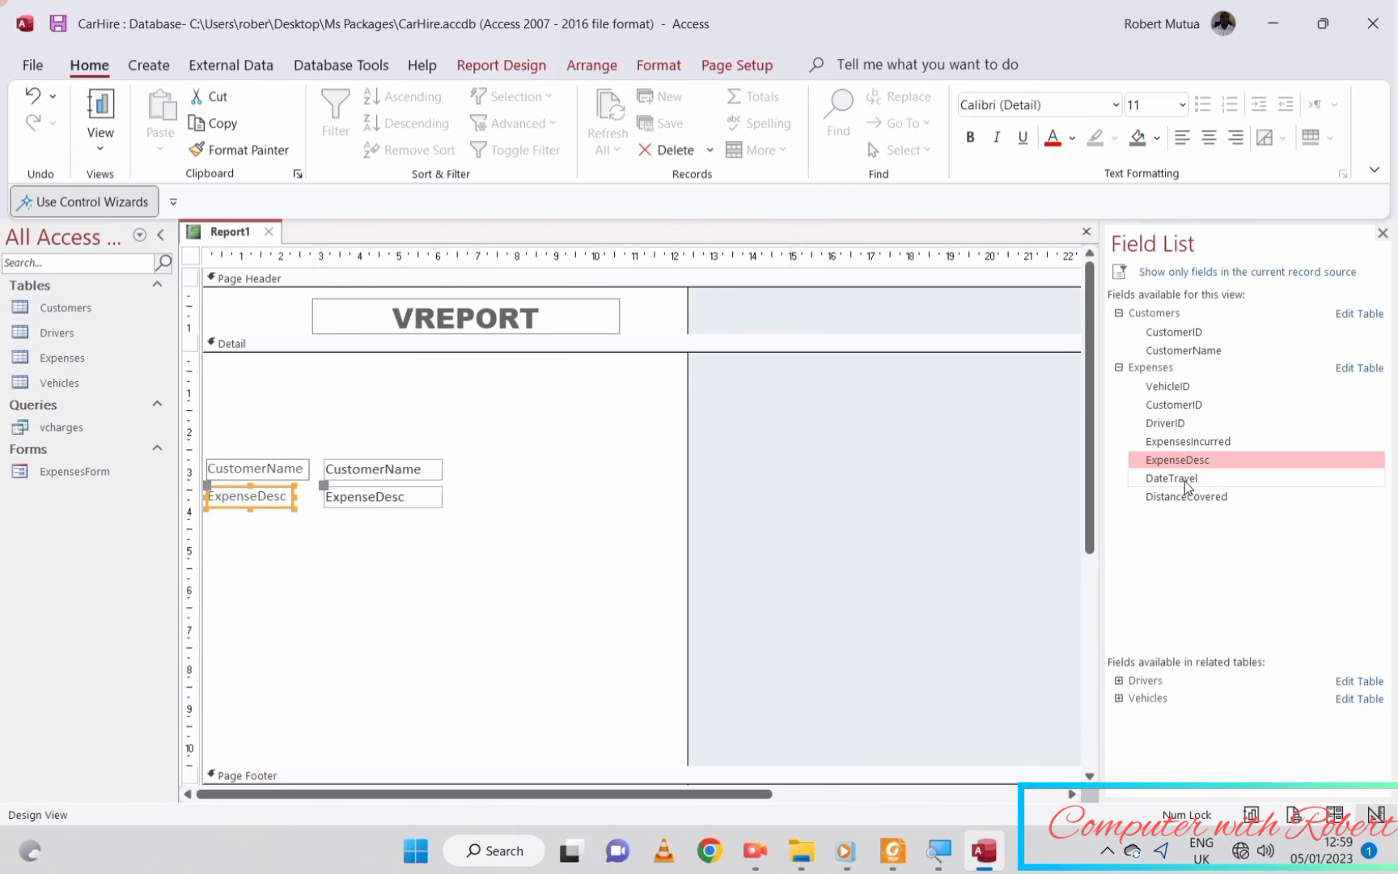
- Add ExpensesIncurred and then DriverName from the Drivers table below ExpenseDesc in the detail section, and close the field list
double_click(1192, 442)
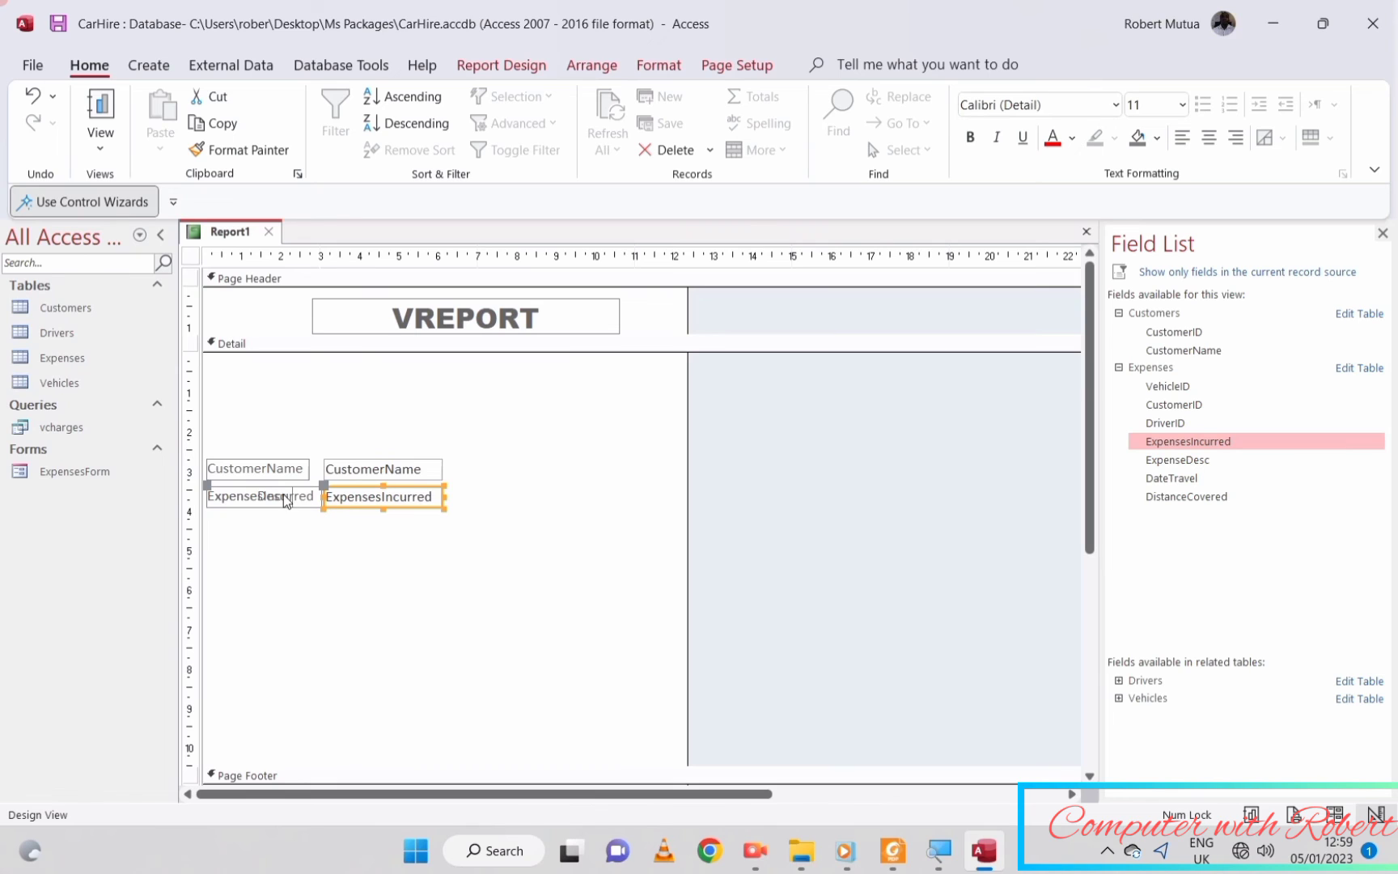
left_click_drag(285, 500, 283, 522)
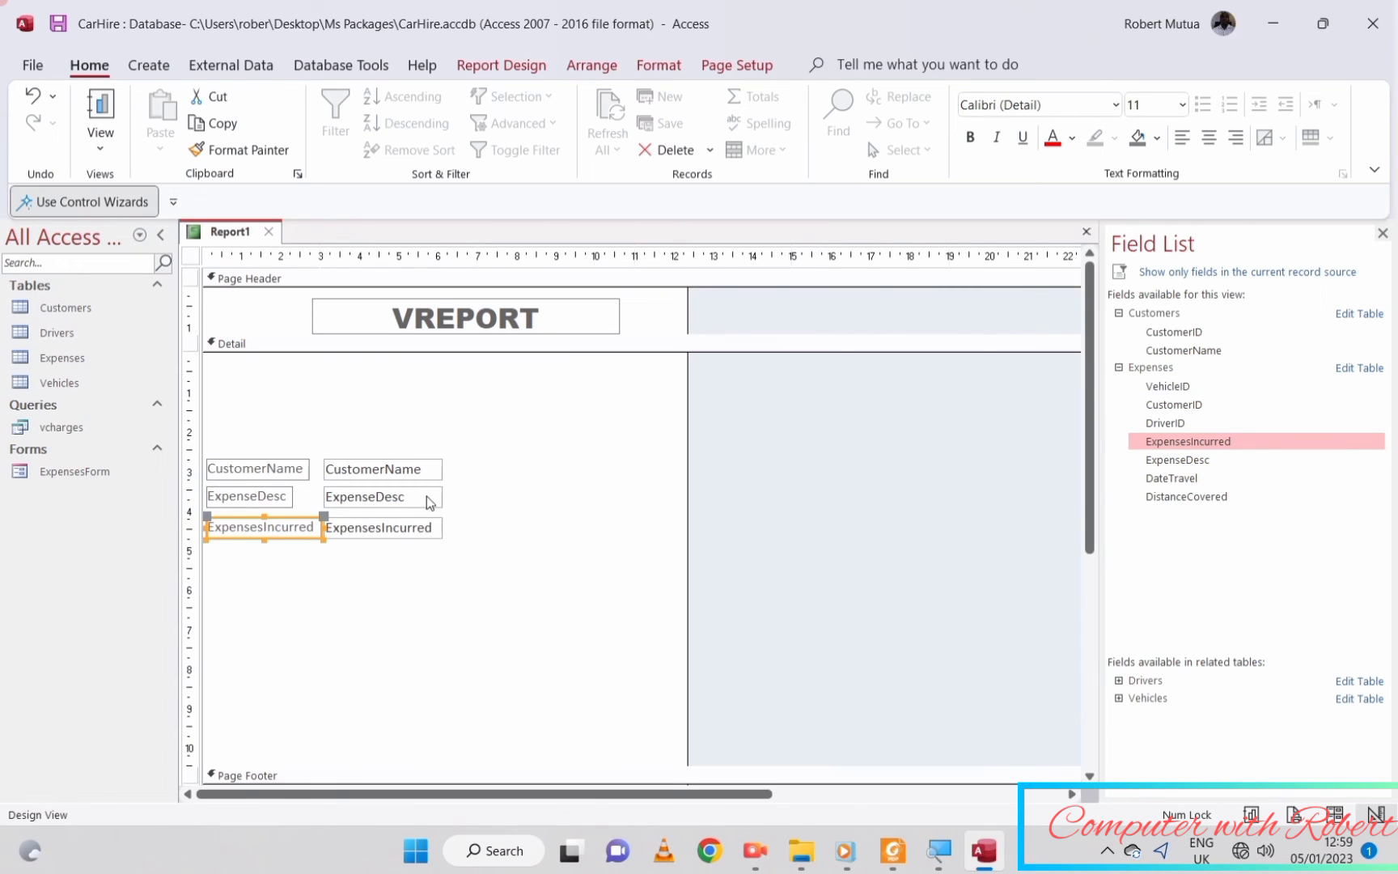
left_click(1120, 680)
left_click_drag(1166, 719, 269, 552)
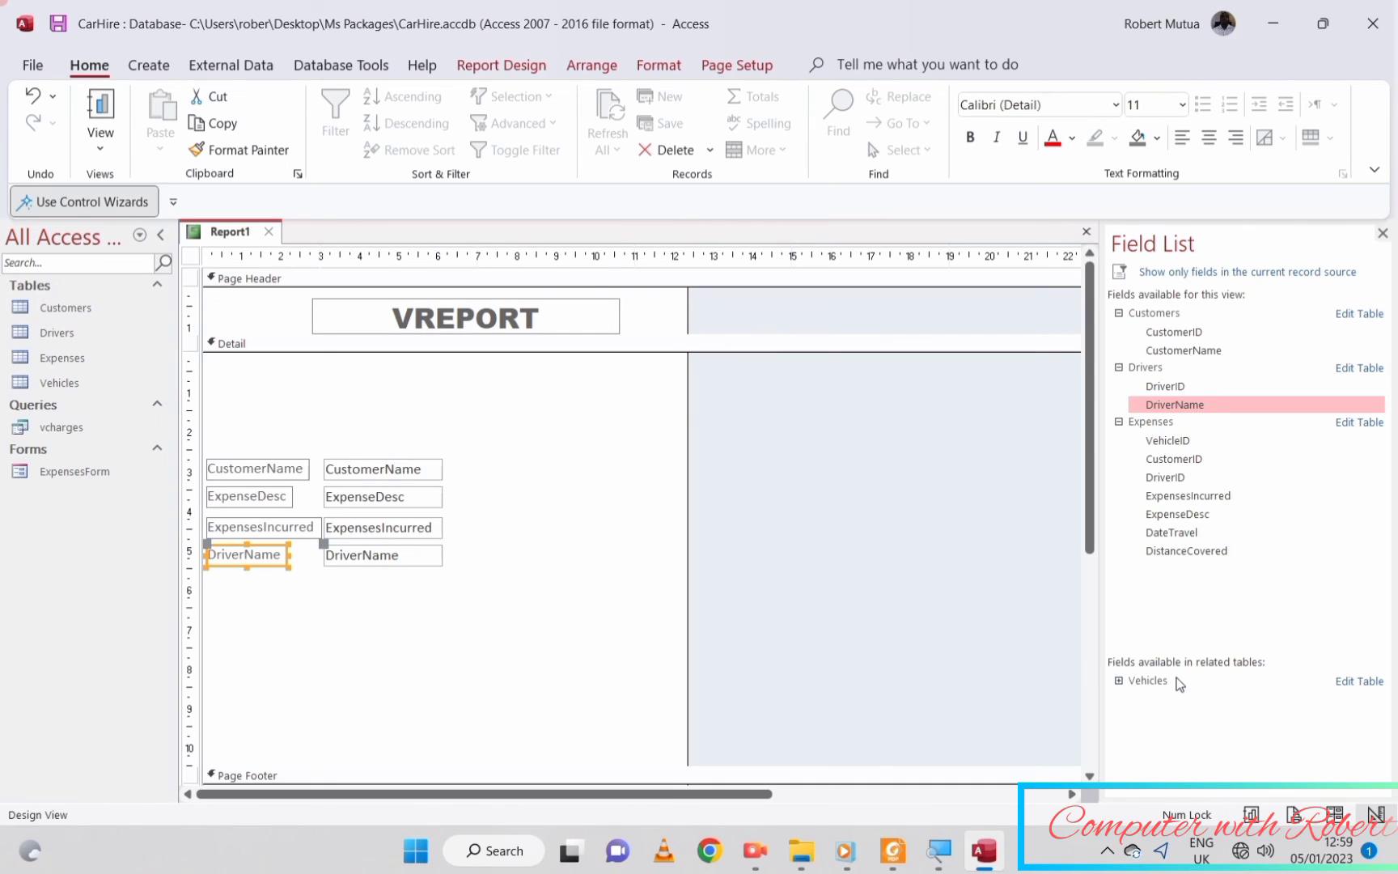
left_click(1382, 233)
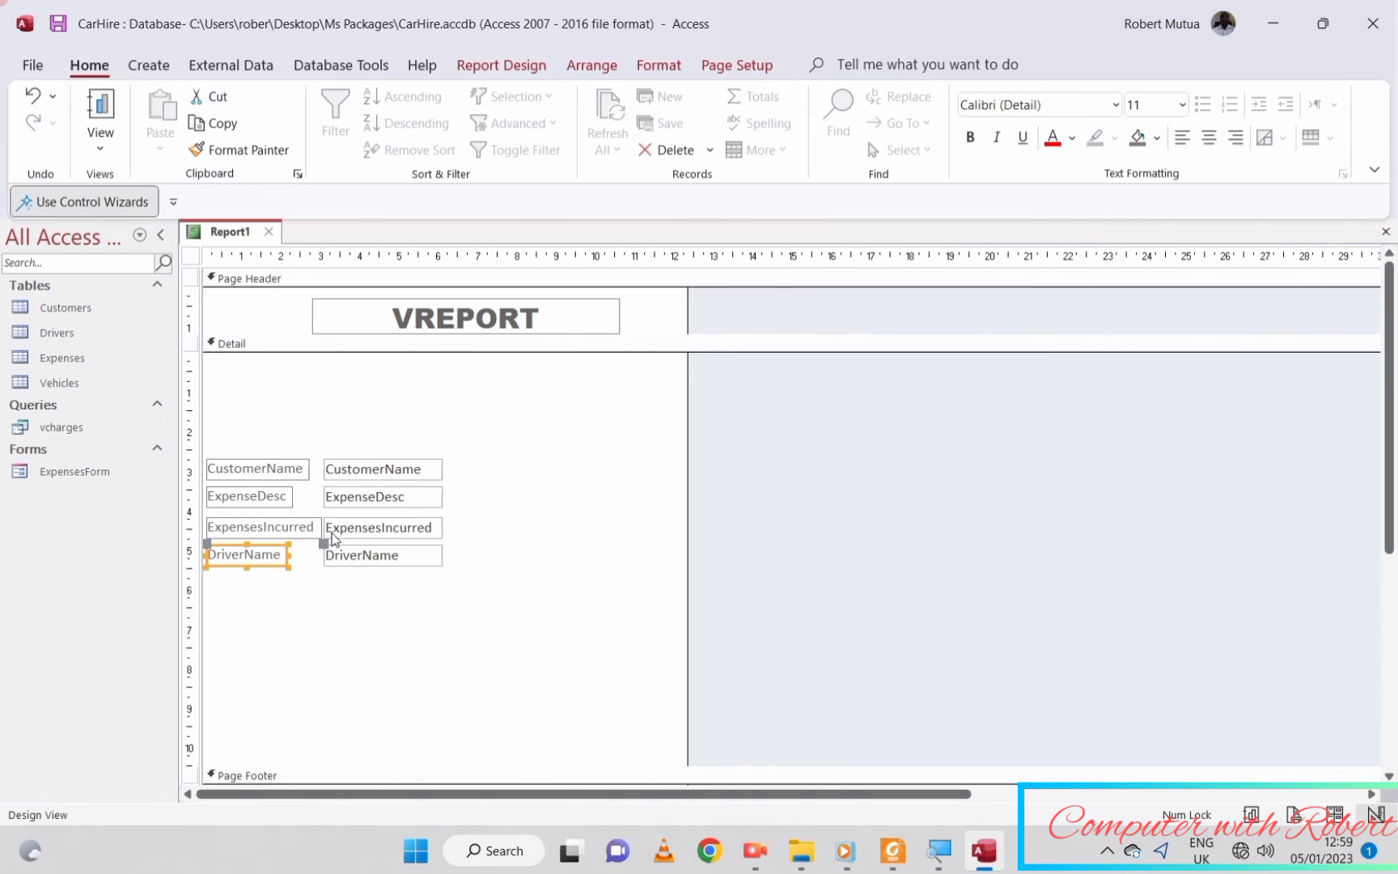
- Rearrange the detail fields from the section's upper edge in the order CustomerName, DriverName, ExpenseDesc, ExpensesIncurred
left_click_drag(232, 504, 432, 602)
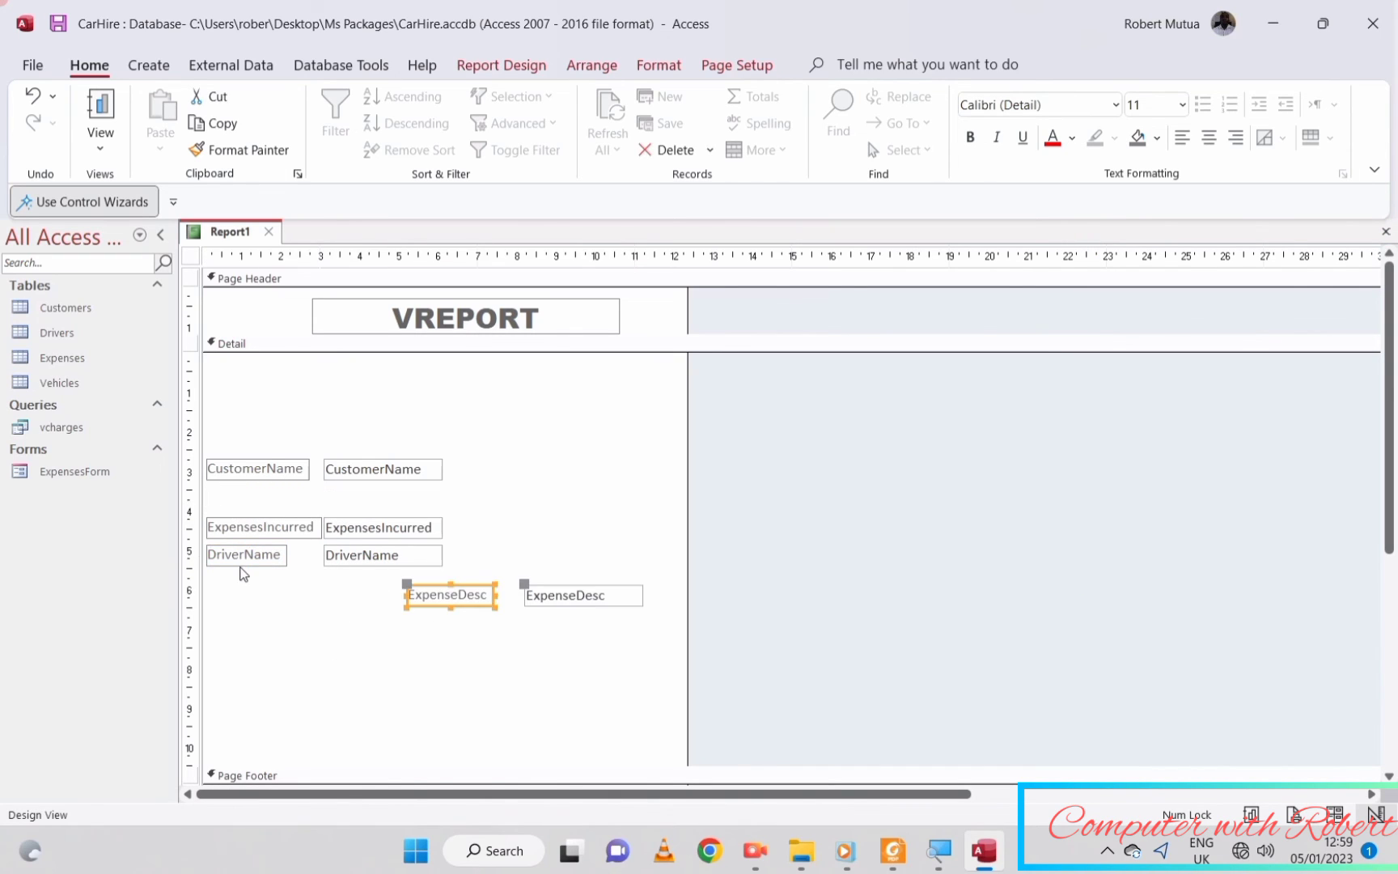
left_click_drag(242, 557, 298, 560)
left_click_drag(424, 600, 226, 537)
left_click_drag(247, 472, 246, 410)
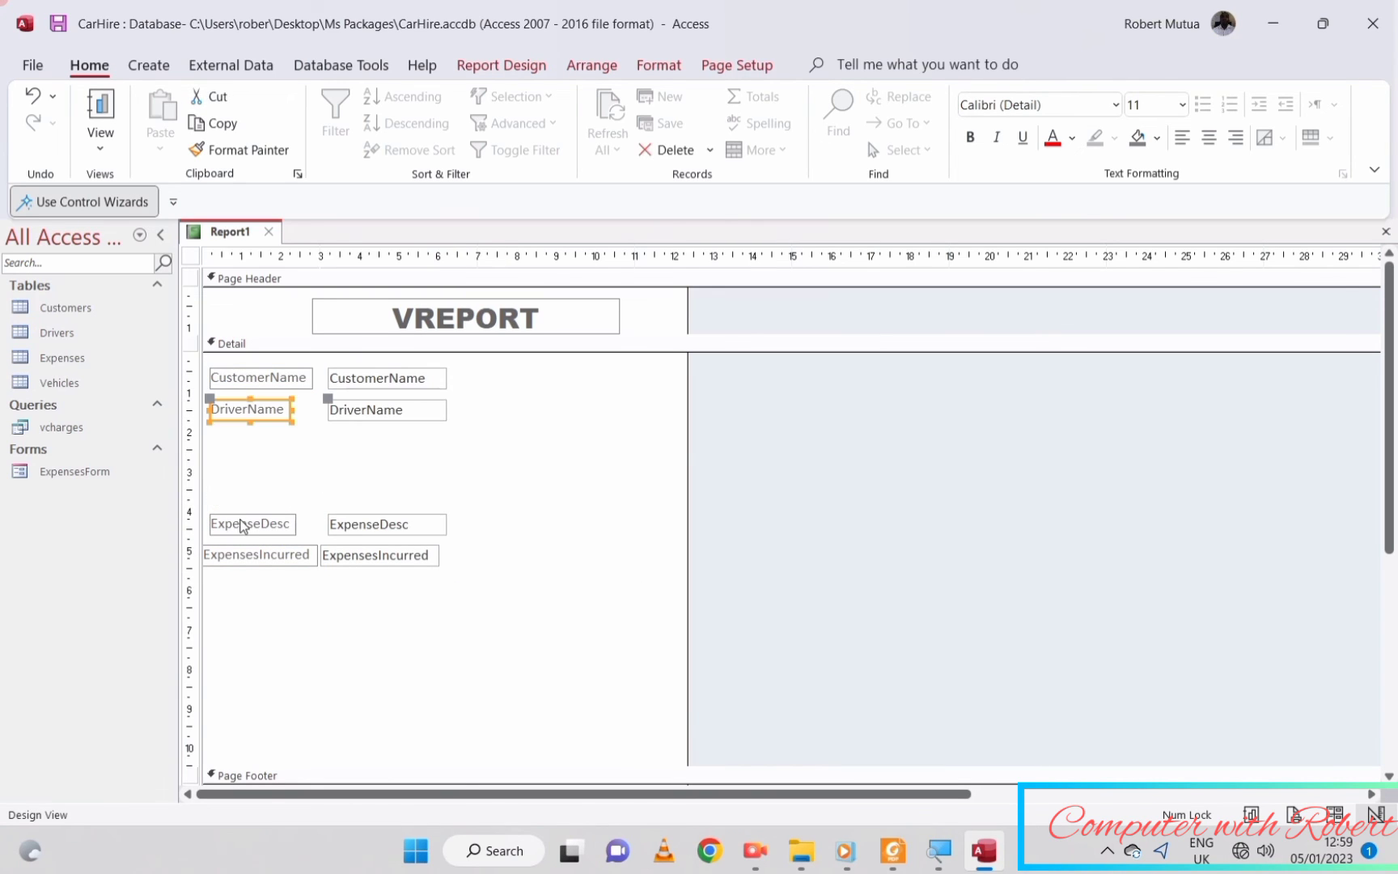
left_click_drag(242, 520, 239, 442)
left_click_drag(242, 560, 248, 483)
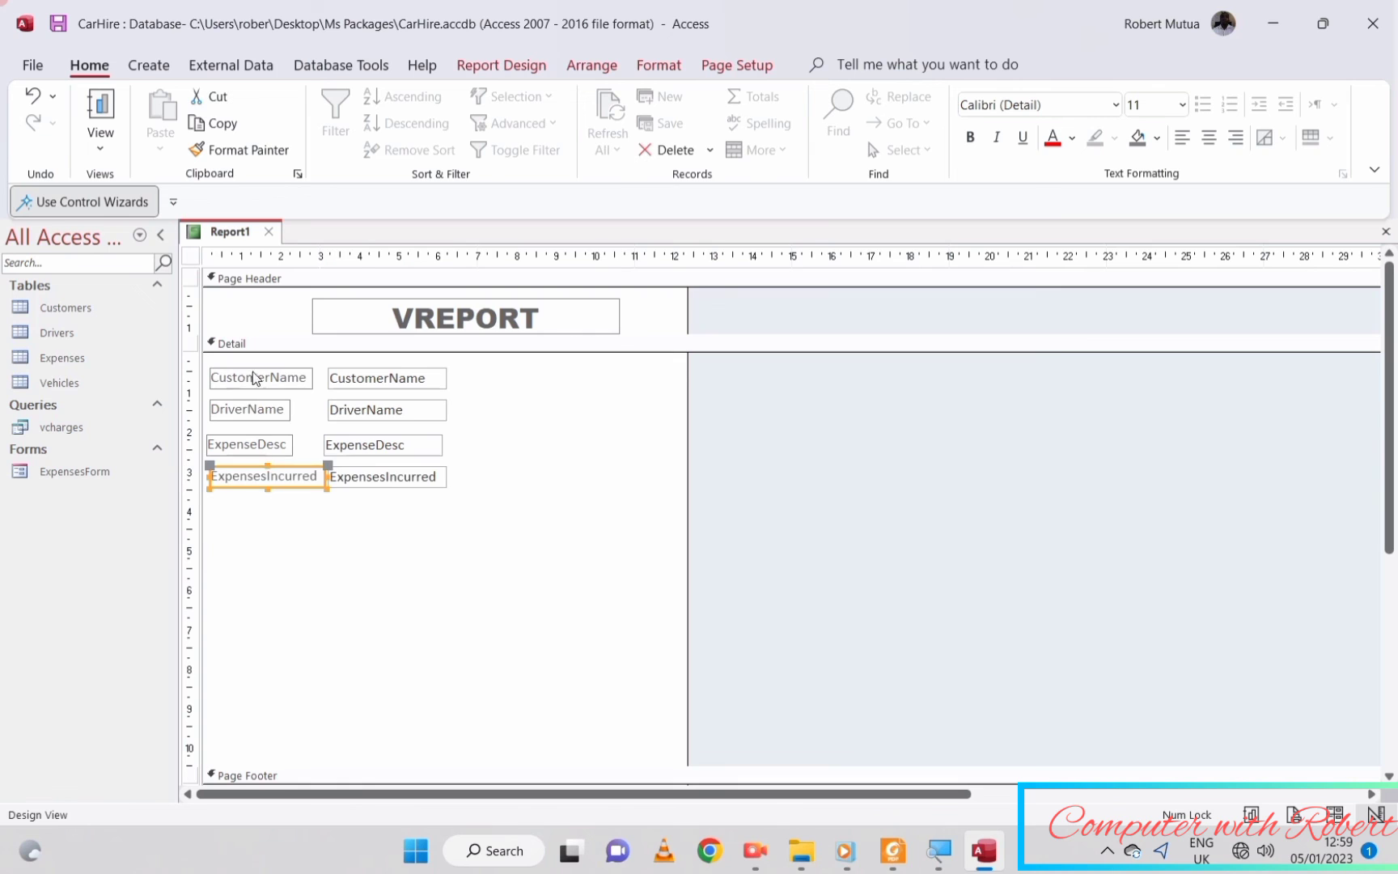
- Align the four field labels in the detail section to the left
left_click_drag(206, 374, 263, 488)
right_click(263, 470)
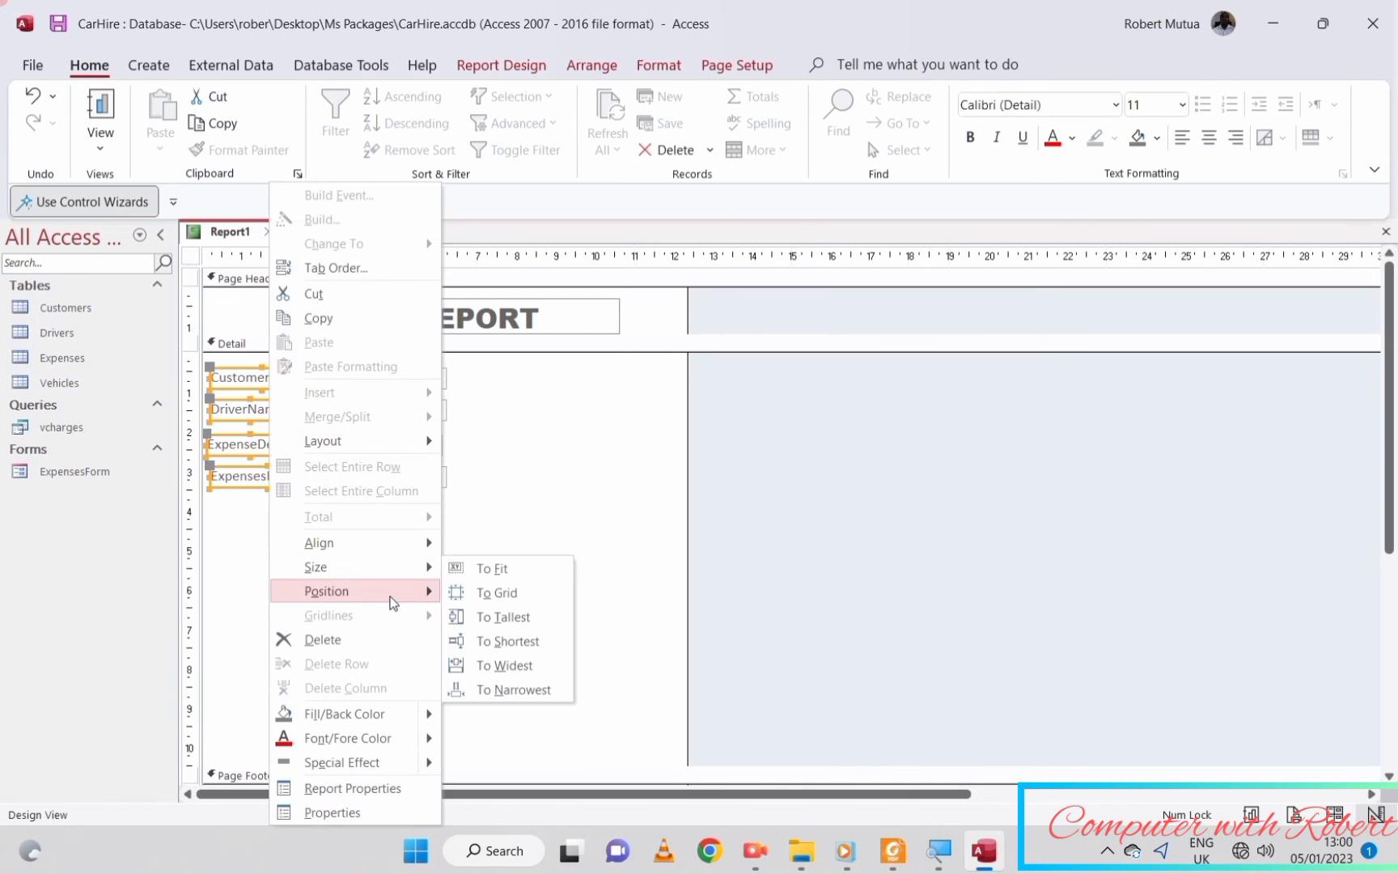
mouse_move(404, 543)
left_click(496, 553)
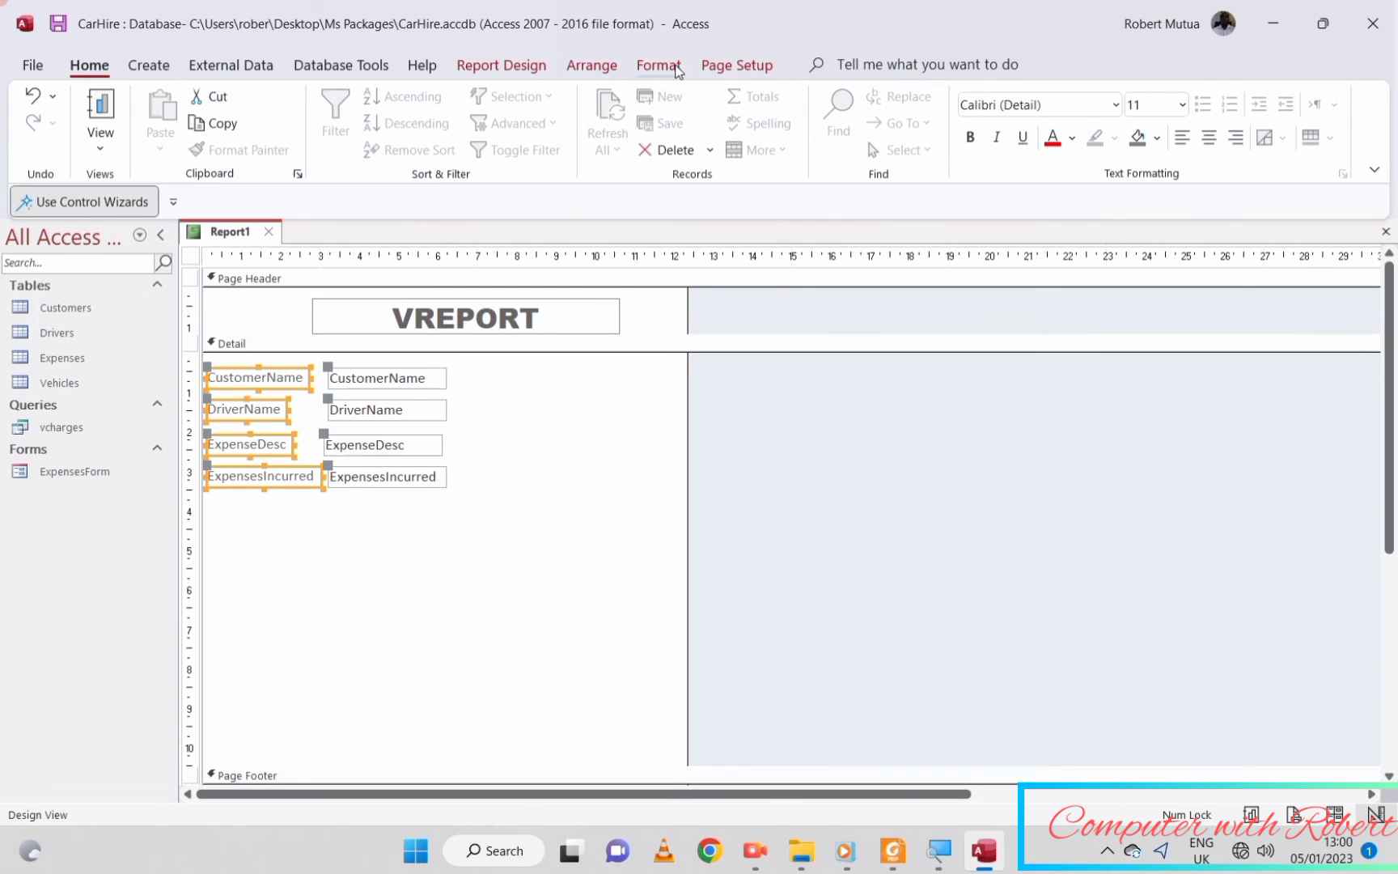
- Set the four detail labels to the Arial Black font and size them to fit their text
left_click(660, 64)
left_click(330, 104)
left_click(272, 261)
right_click(242, 417)
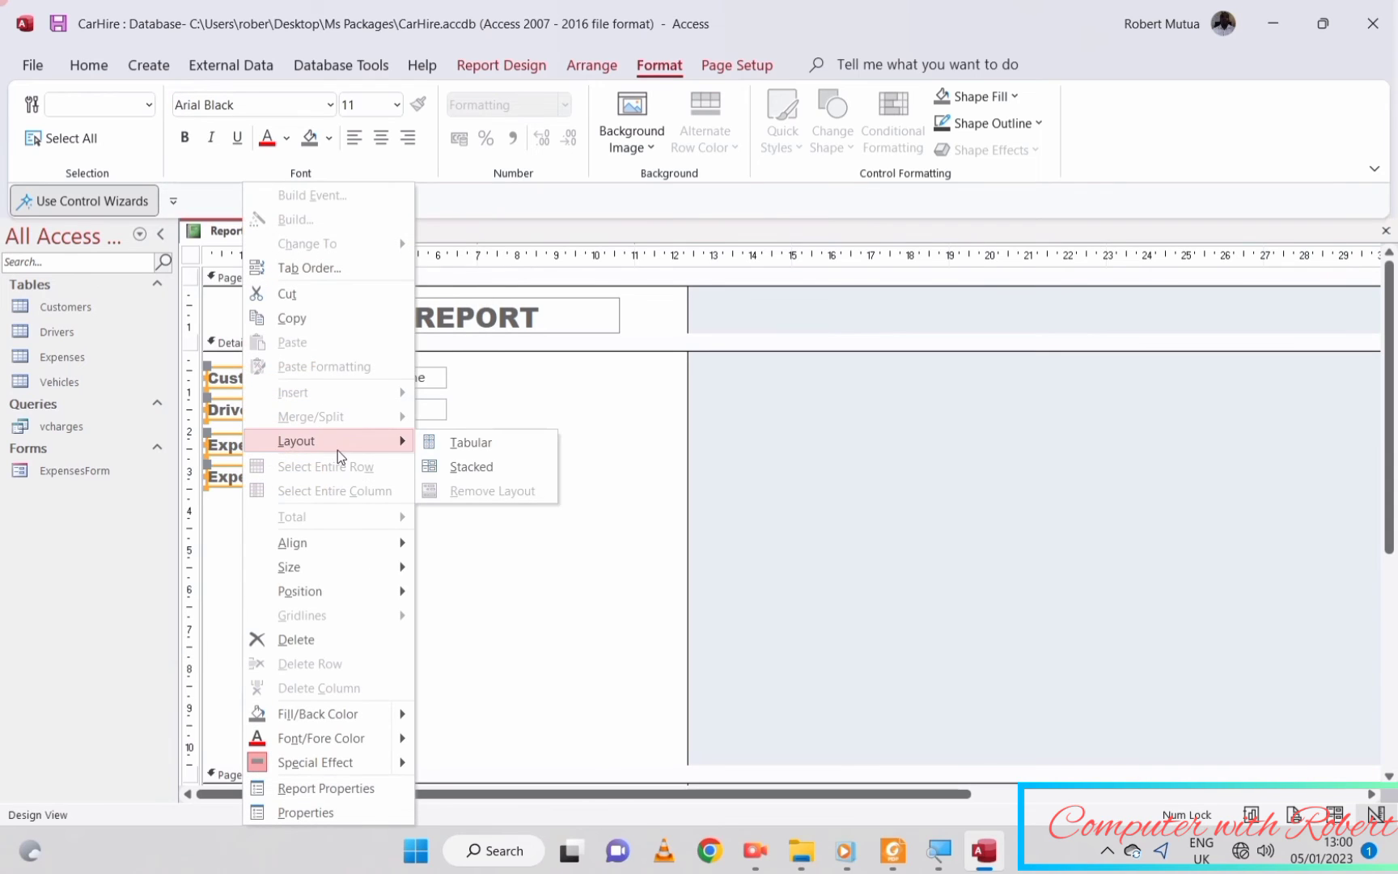
mouse_move(375, 571)
left_click(480, 574)
left_click(479, 559)
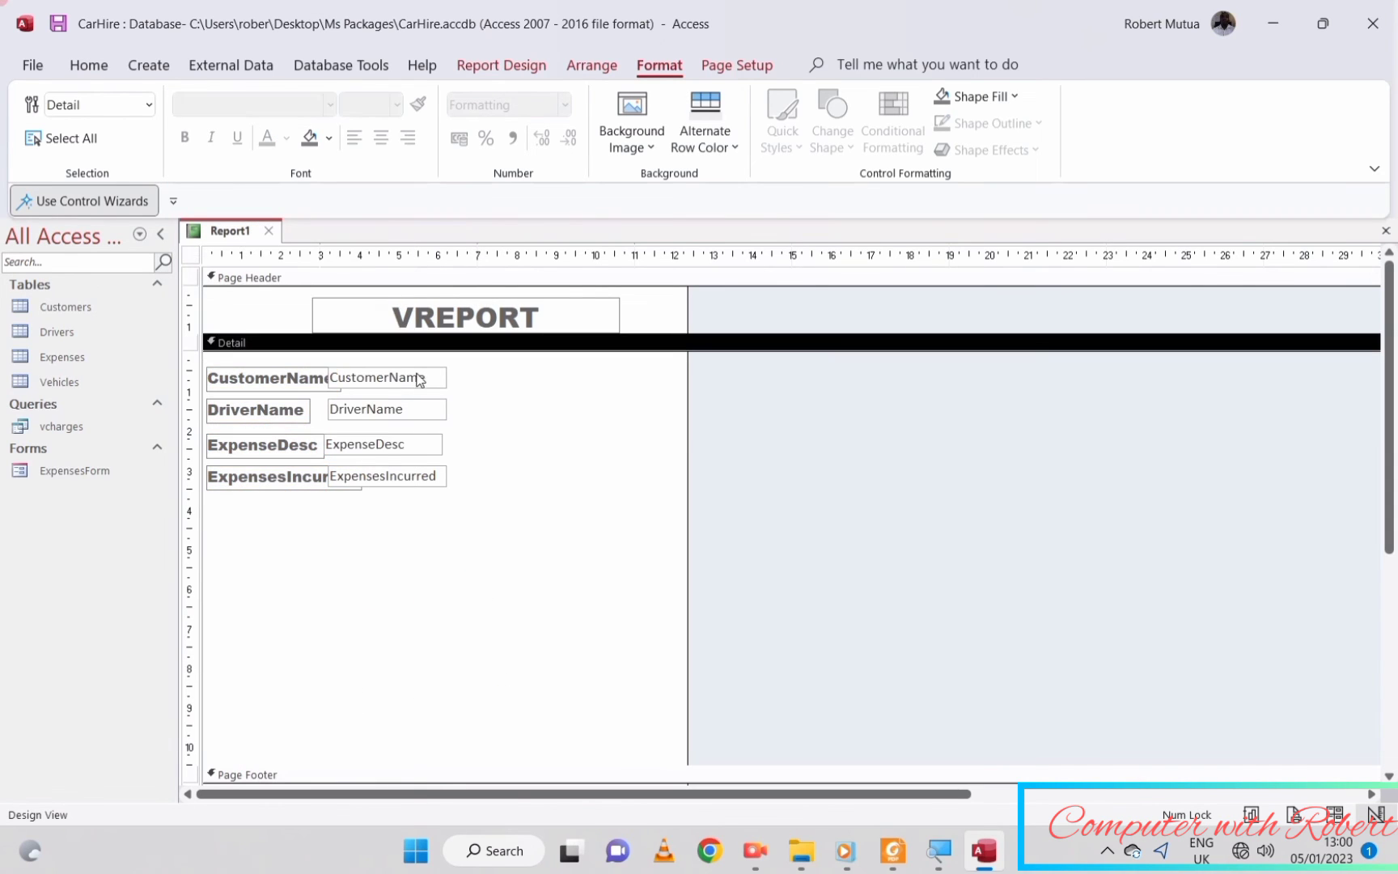
- Resize the four detail text boxes together to span about 6 to 10.4 cm on the ruler, clear of their labels
left_click(419, 379)
left_click(417, 410, "shift")
left_click(415, 445, "shift")
left_click(418, 476, "shift")
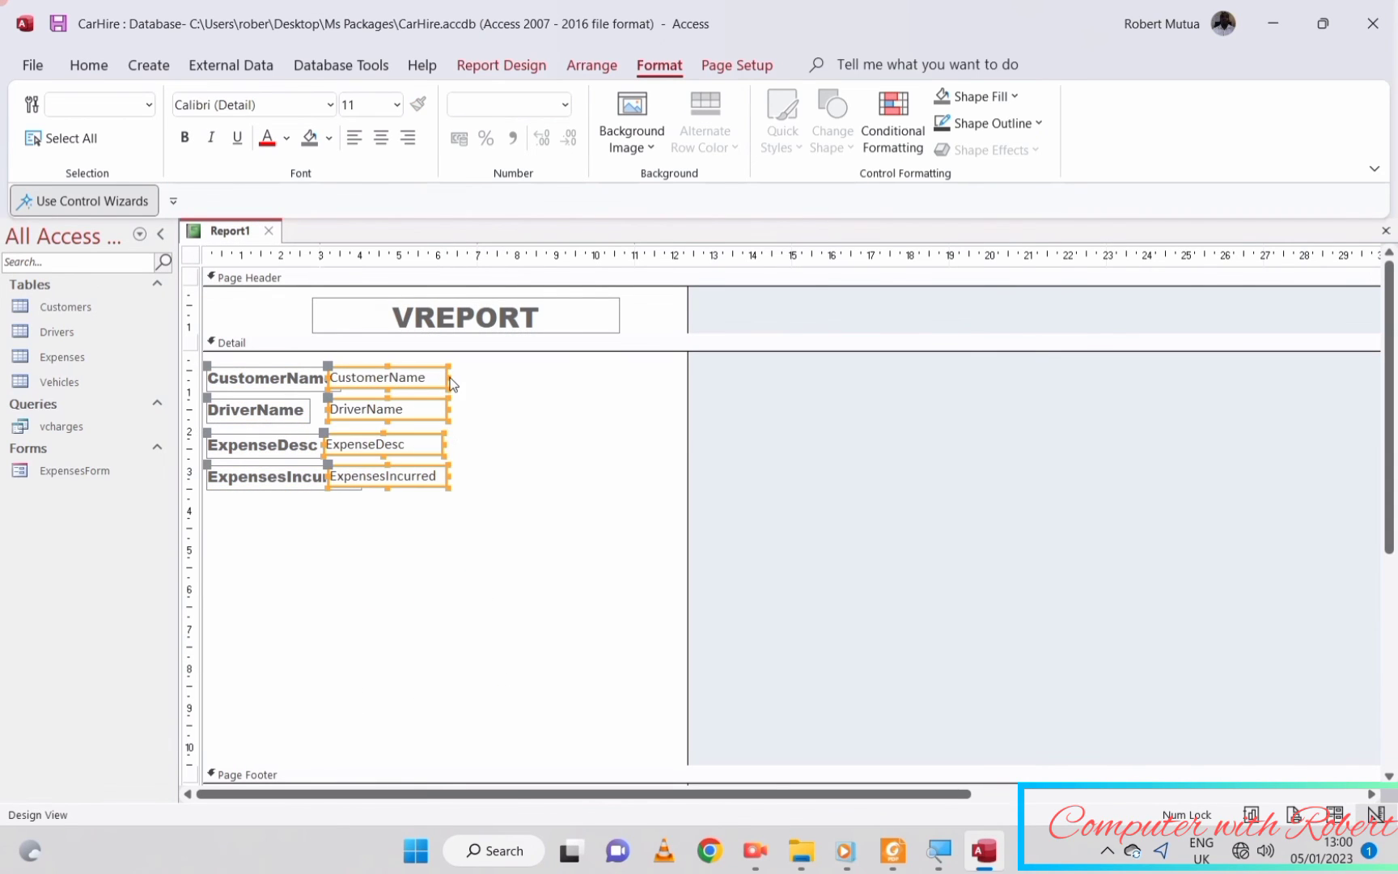
left_click_drag(451, 383, 615, 377)
left_click_drag(328, 380, 442, 377)
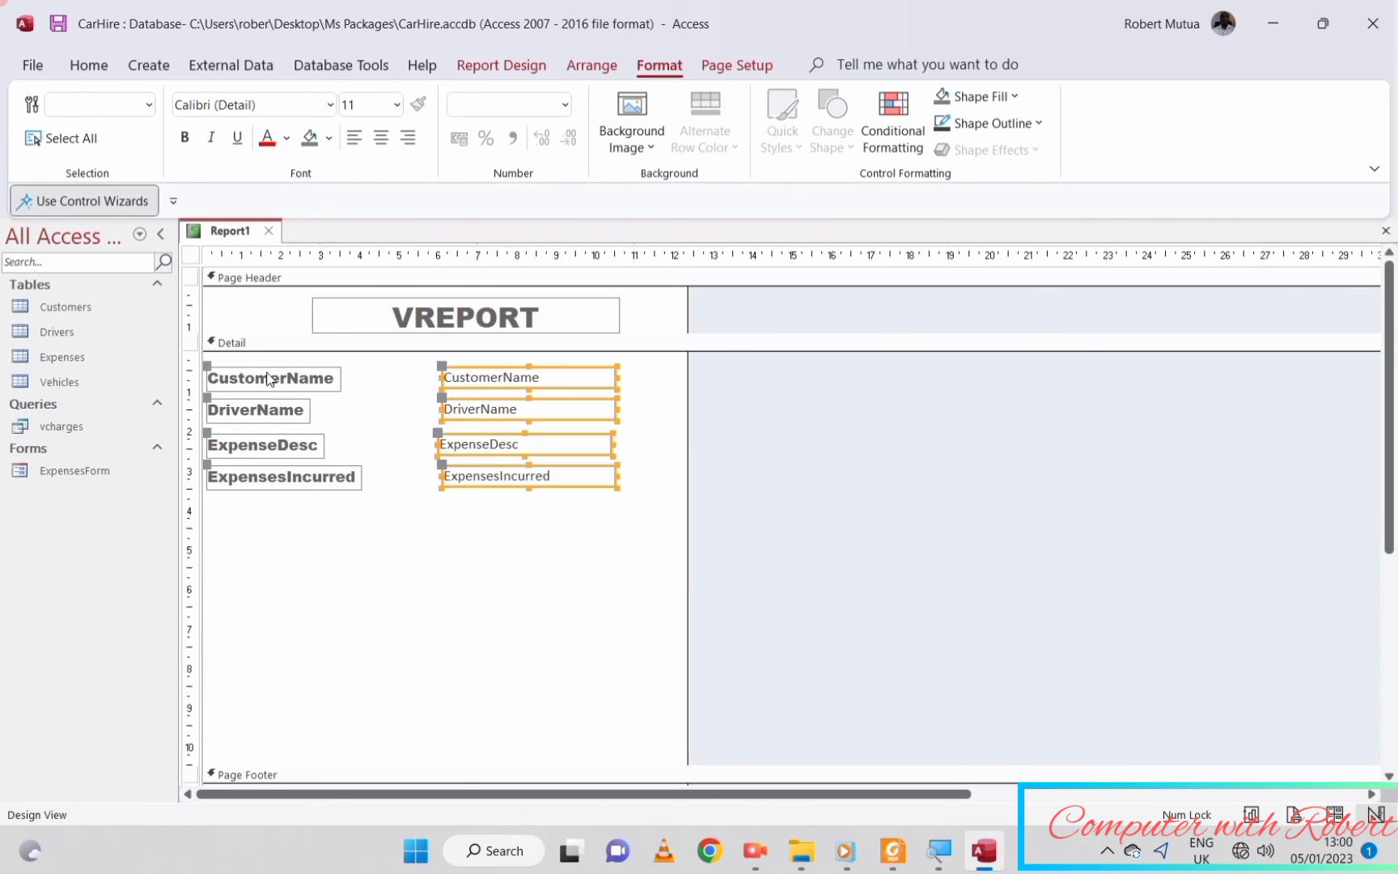
- Extend the four detail labels toward their text boxes and indent their left edges to about 1.5 cm
left_click(267, 378)
left_click(255, 409, "shift")
left_click(256, 444, "shift")
left_click(256, 477, "shift")
left_click_drag(340, 377, 422, 373)
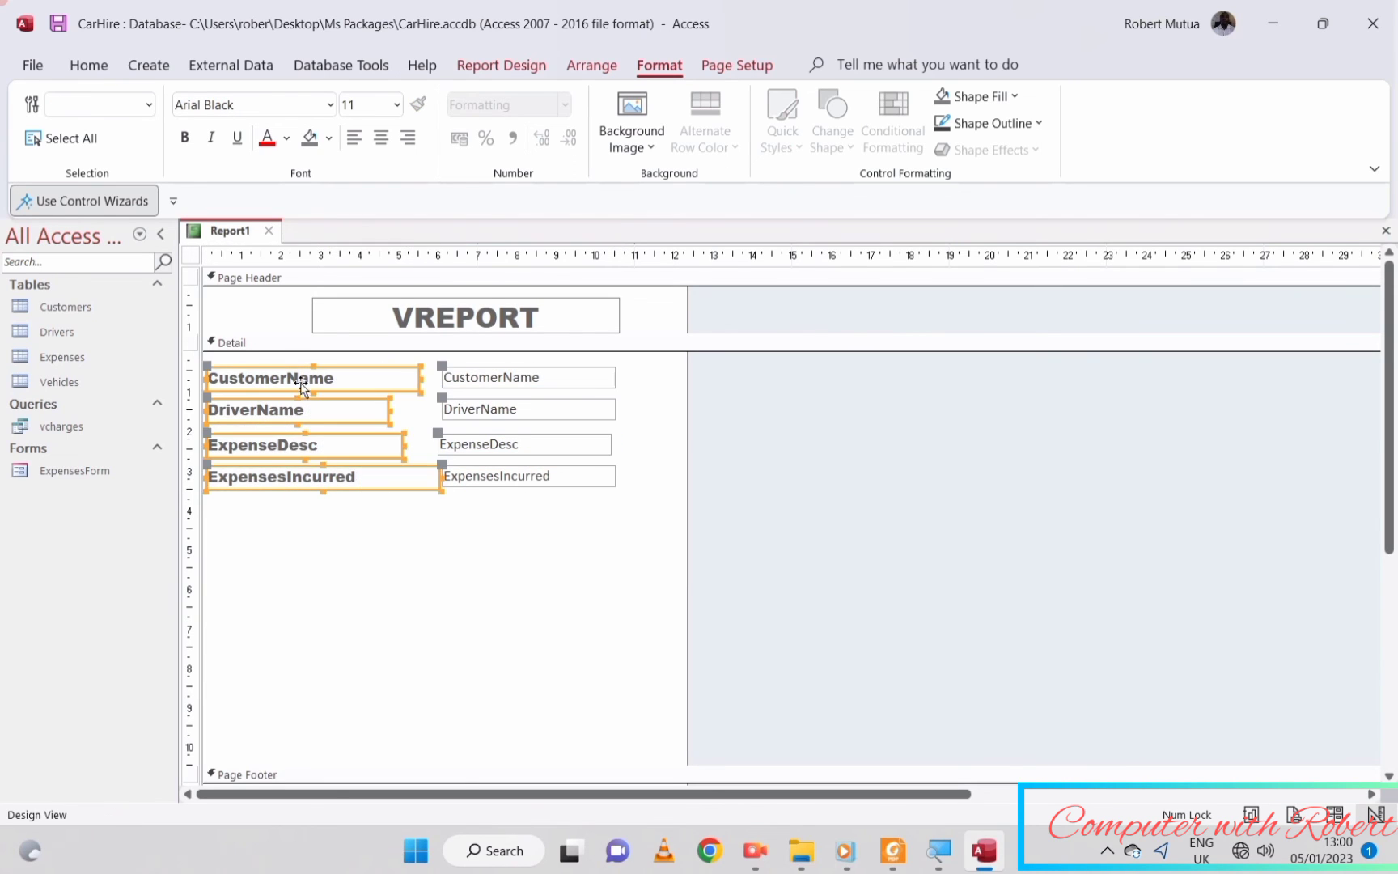
left_click_drag(207, 364, 265, 379)
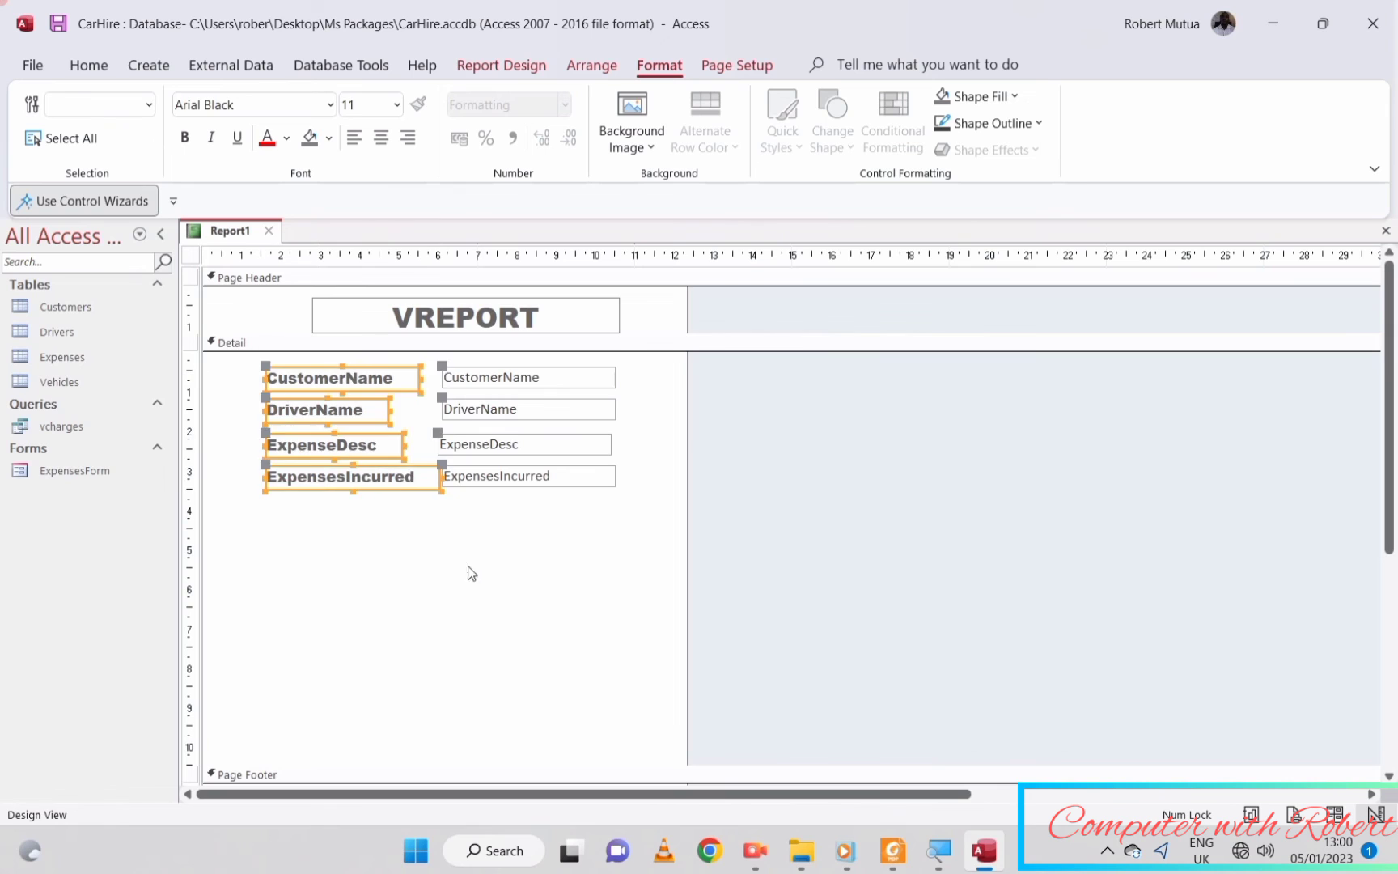
left_click(507, 538)
- Preview the report, shorten the detail section to about 4 cm, just below ExpensesIncurred, and review the record spacing again
left_click(1253, 814)
scroll(518, 619, "down", 8)
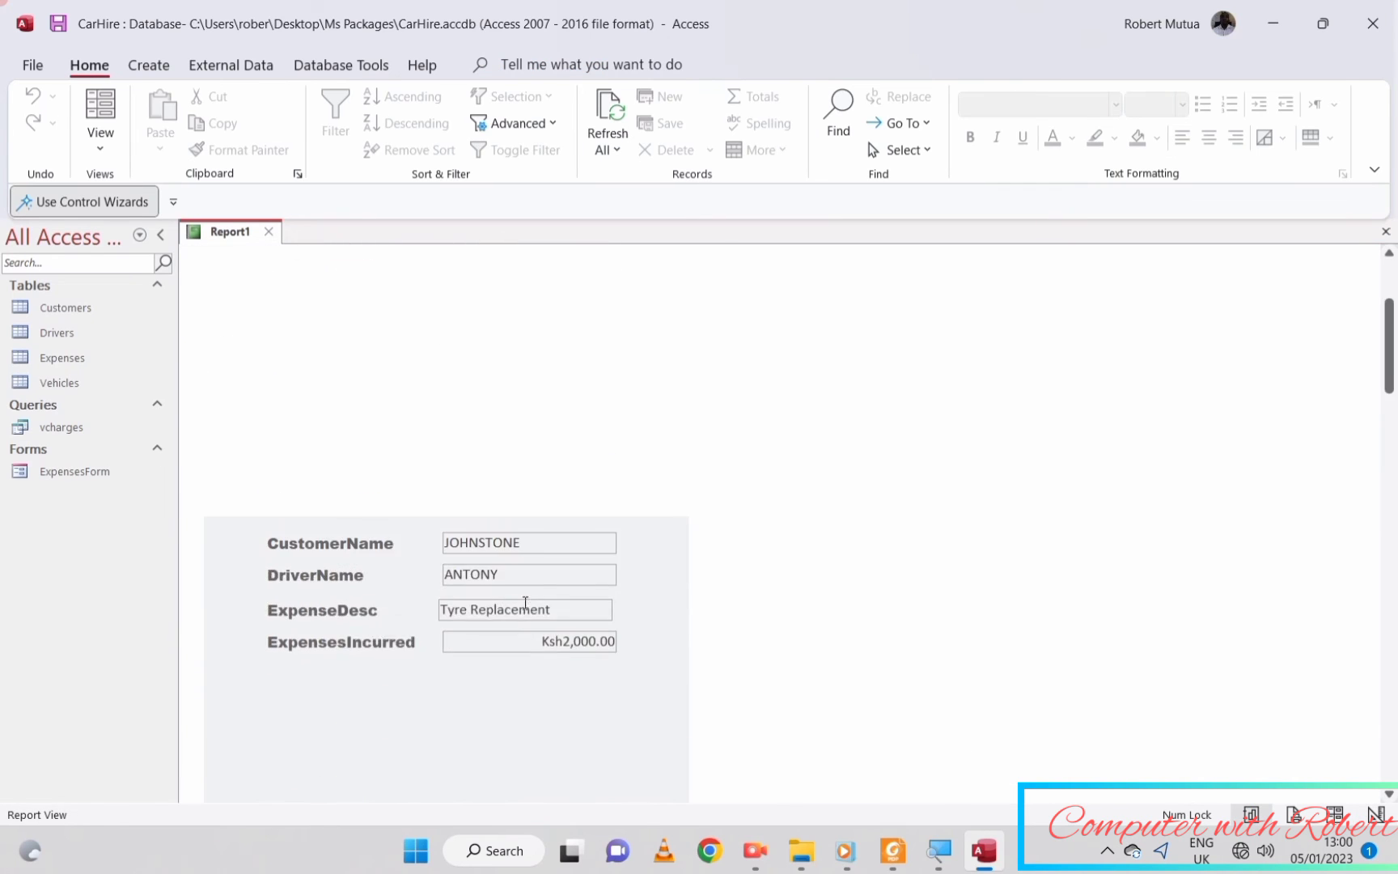
scroll(518, 620, "up", 1)
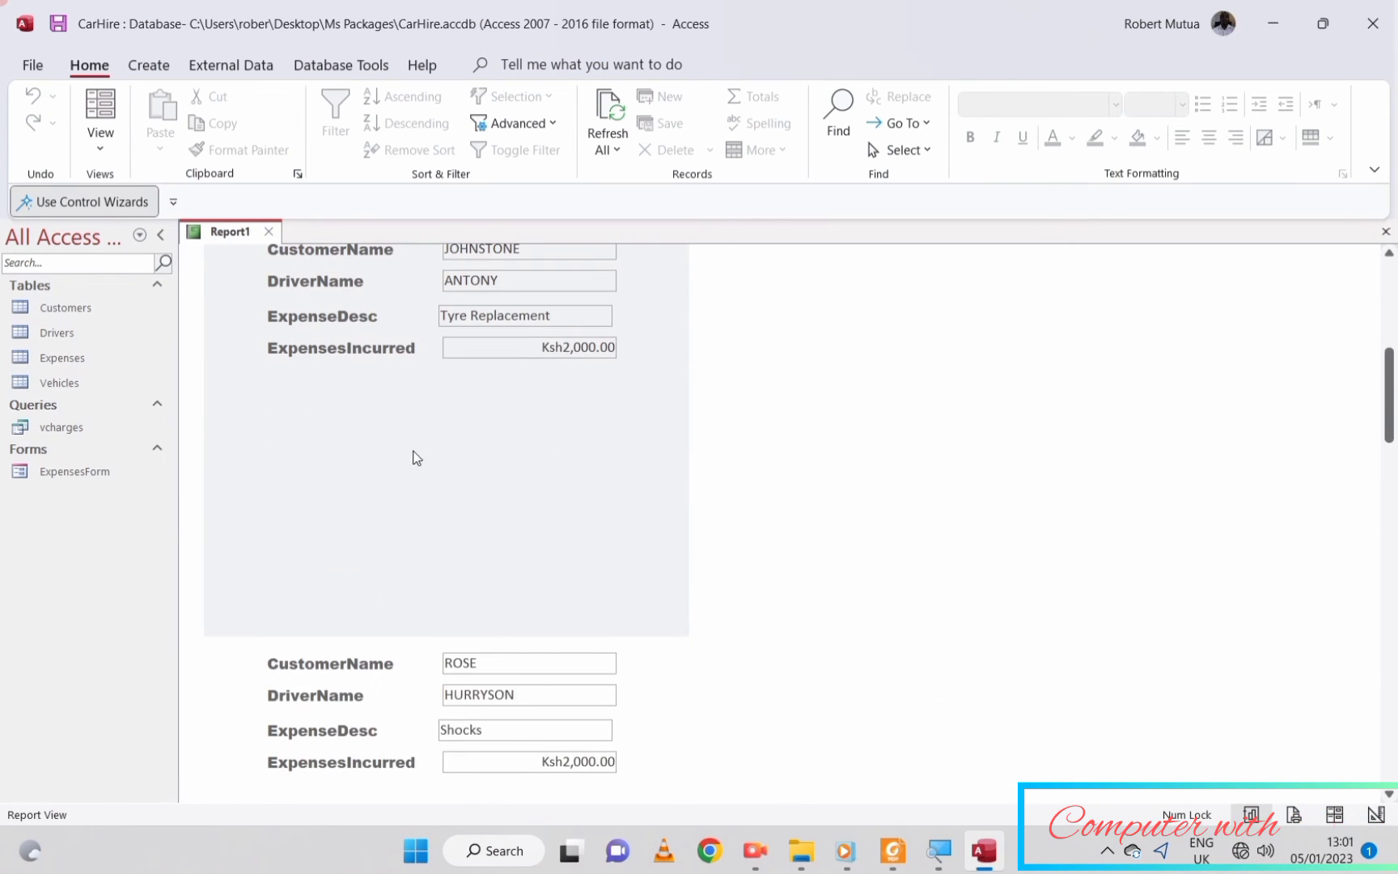
left_click(1376, 814)
left_click_drag(410, 616, 390, 353)
left_click(1238, 815)
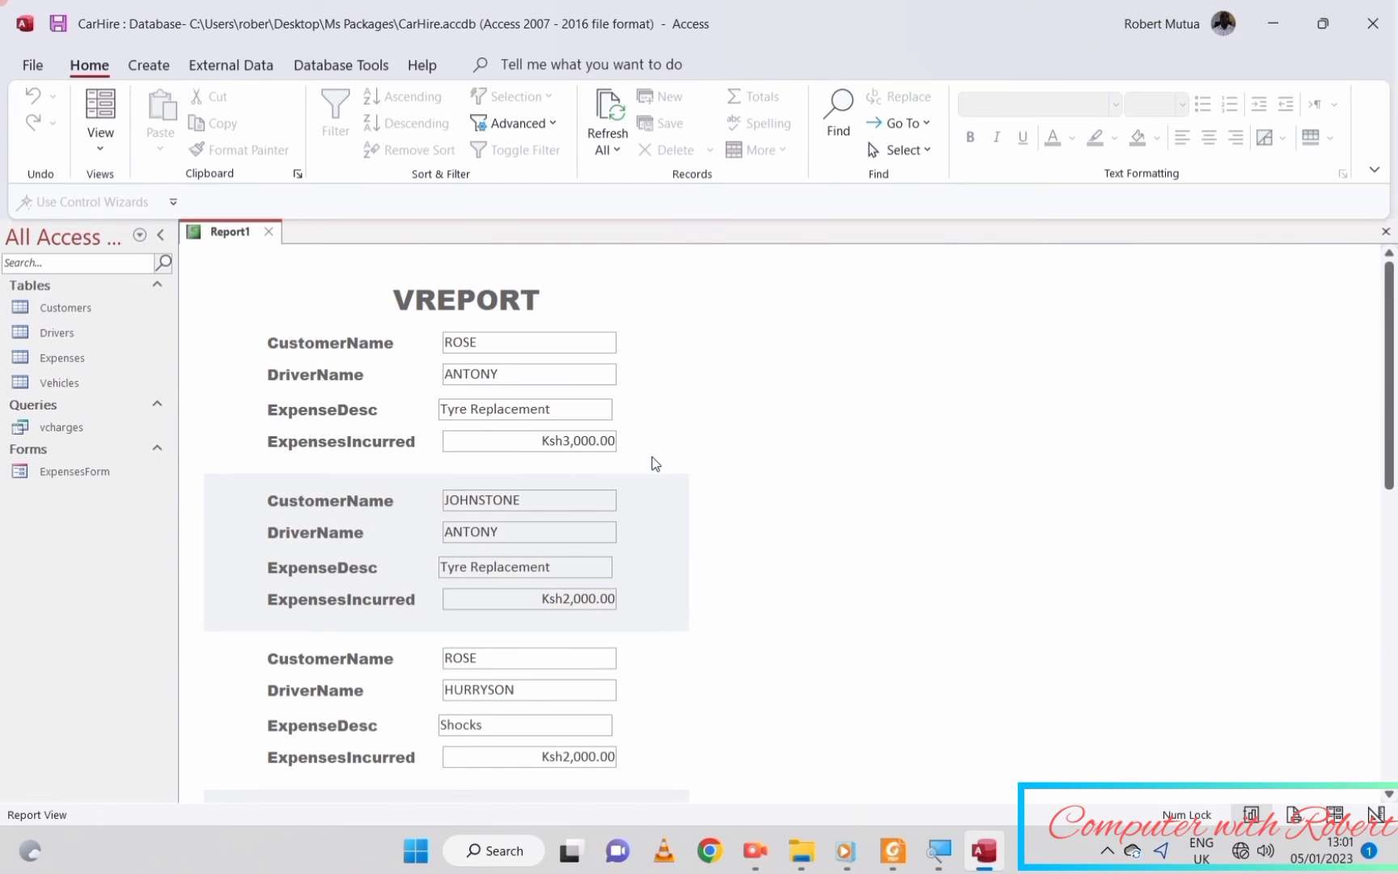
scroll(680, 498, "down", 6)
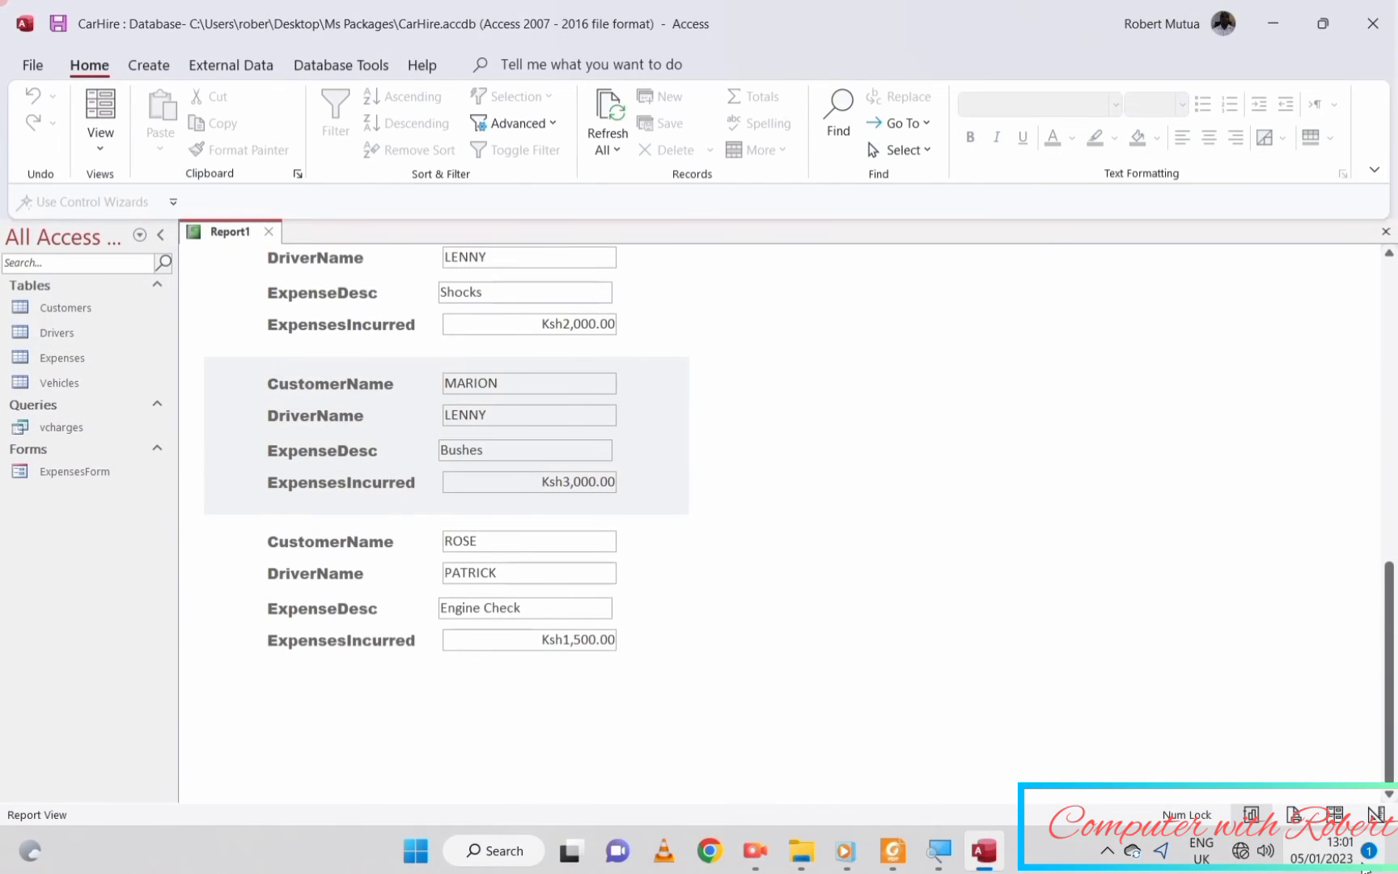
- Return to the report design and add a grouping level on ExpensesIncurred
left_click(1376, 813)
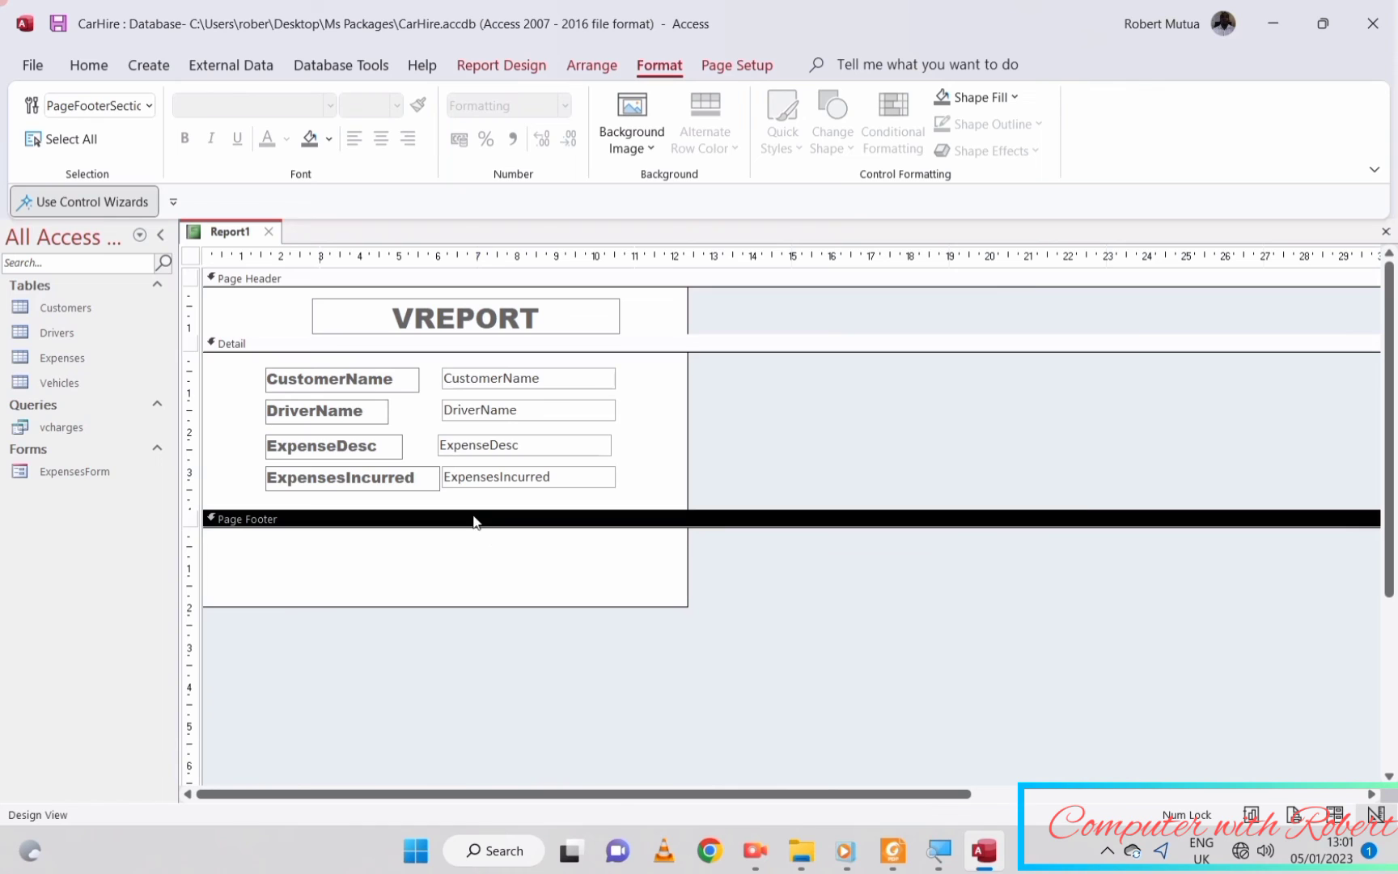
left_click(493, 68)
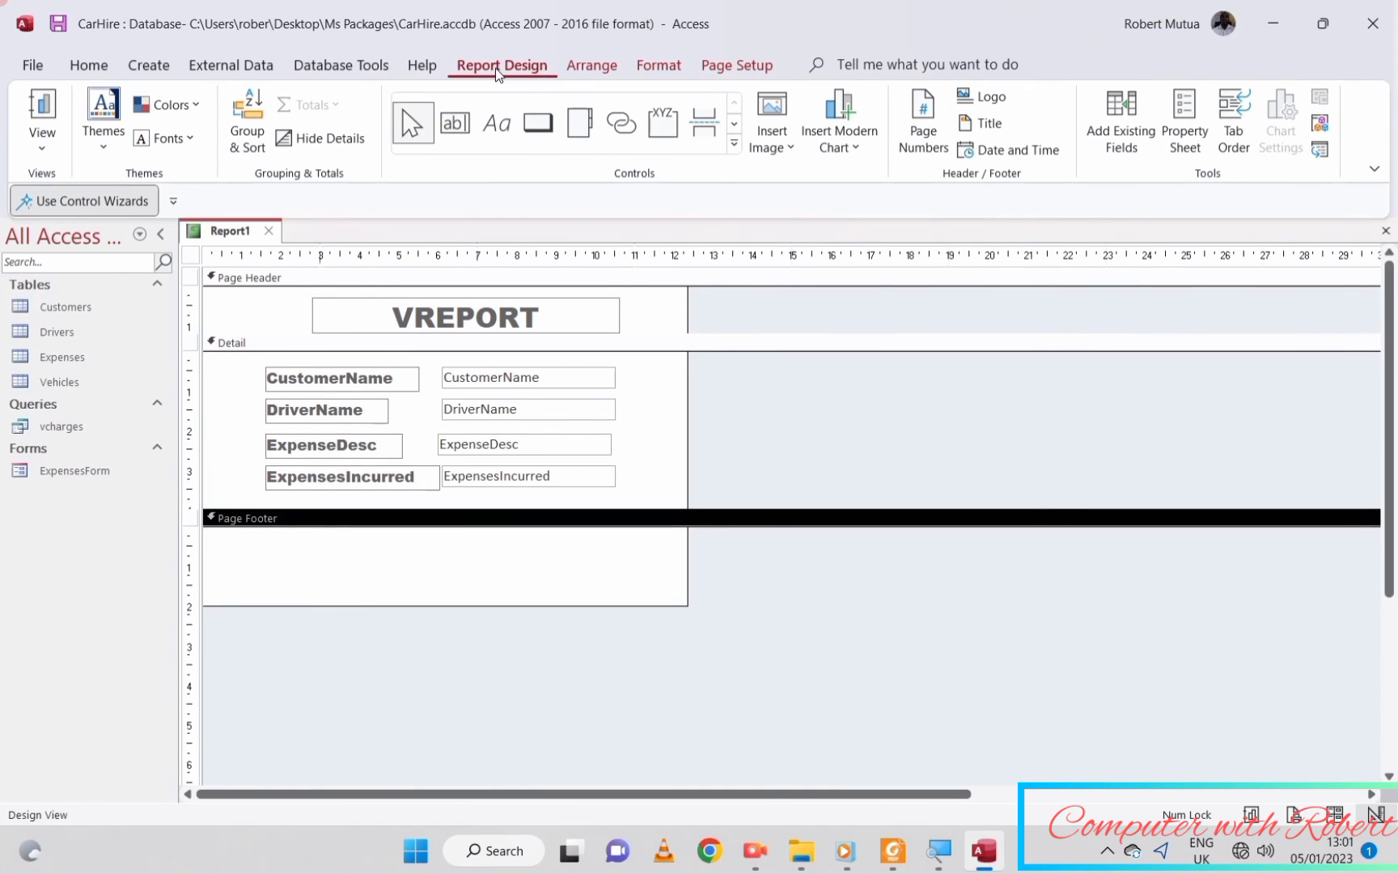
left_click(243, 146)
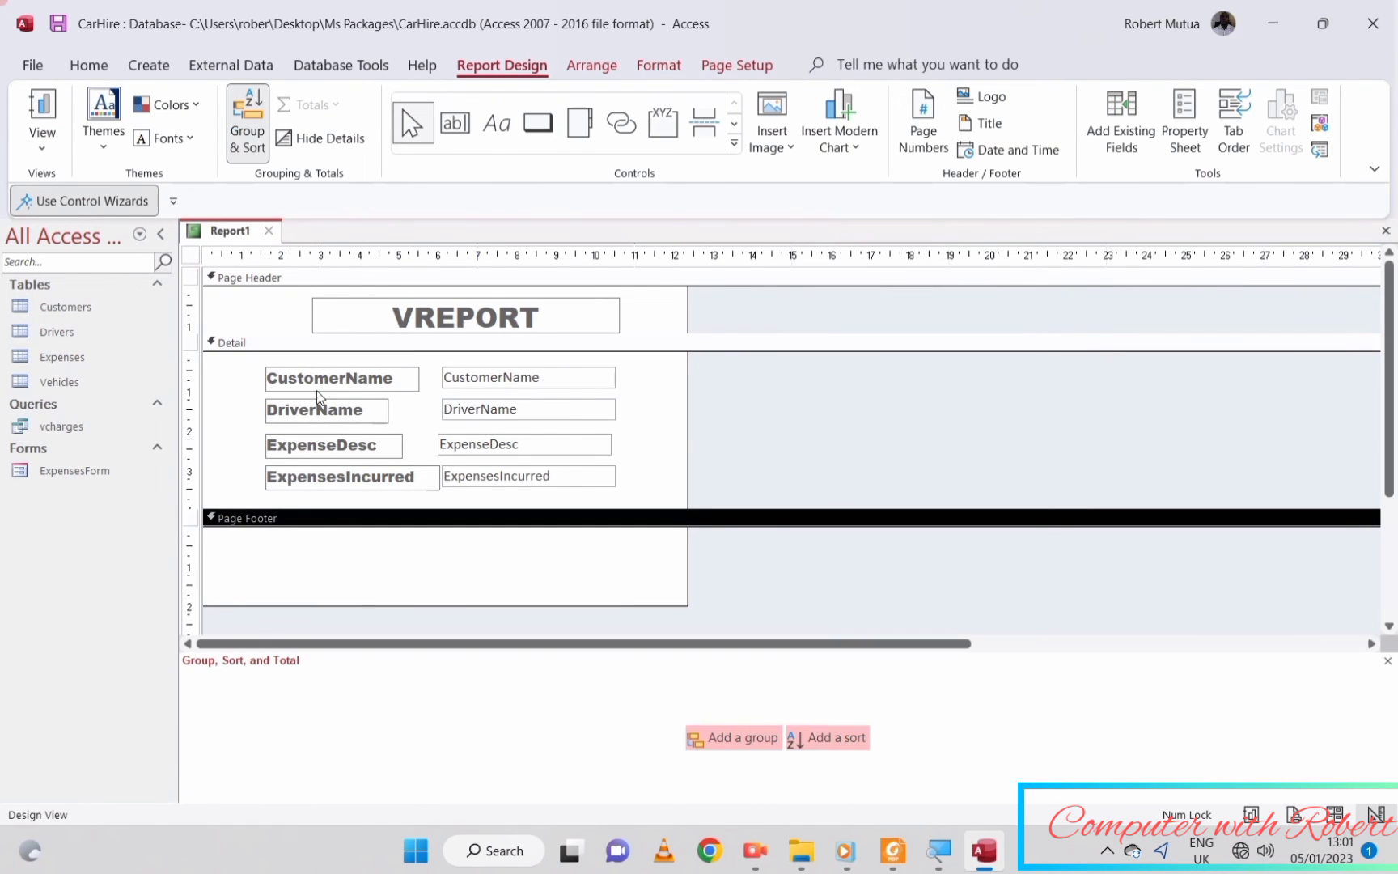
left_click(742, 740)
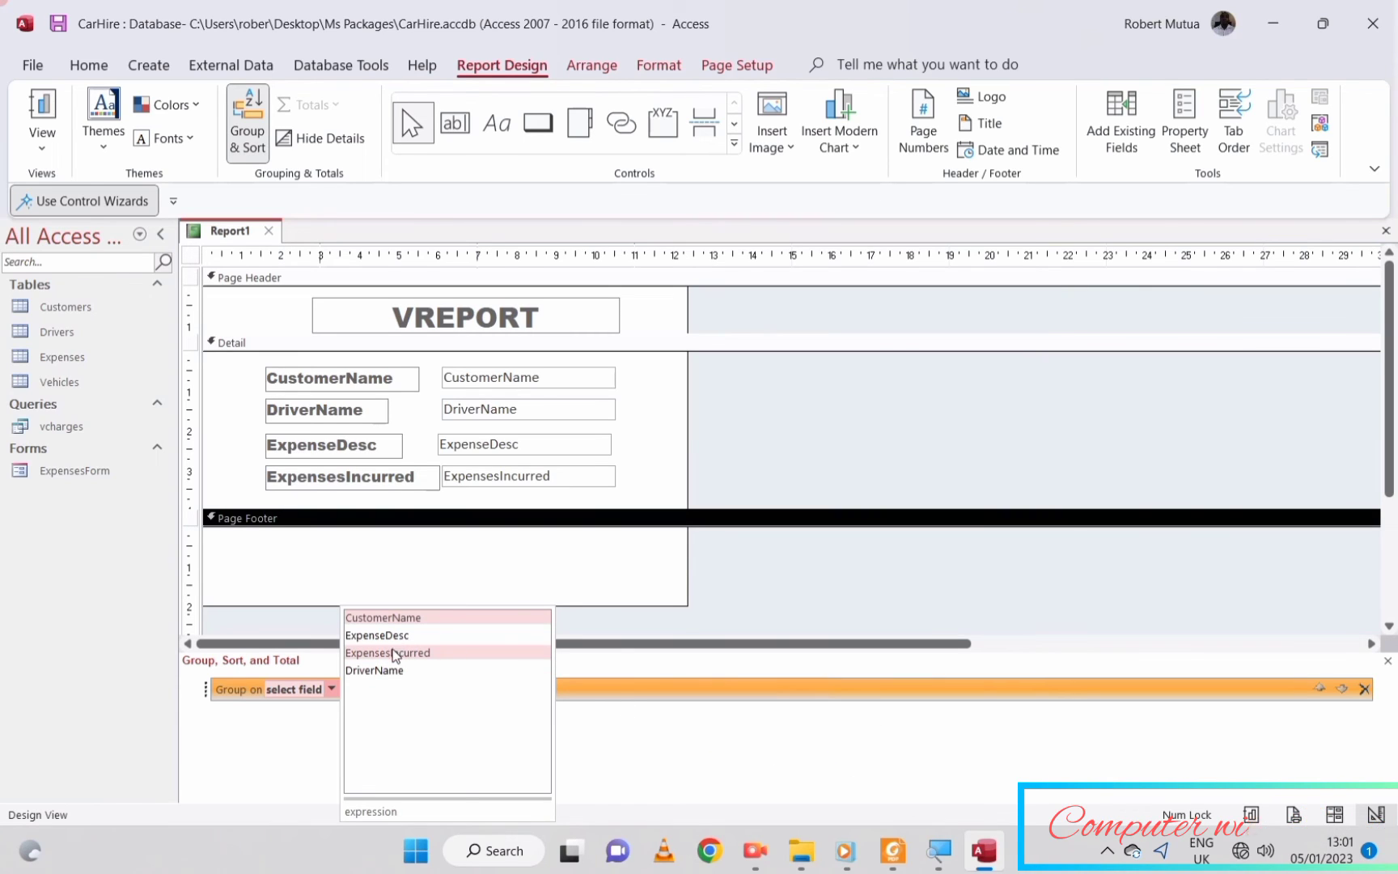
left_click(391, 655)
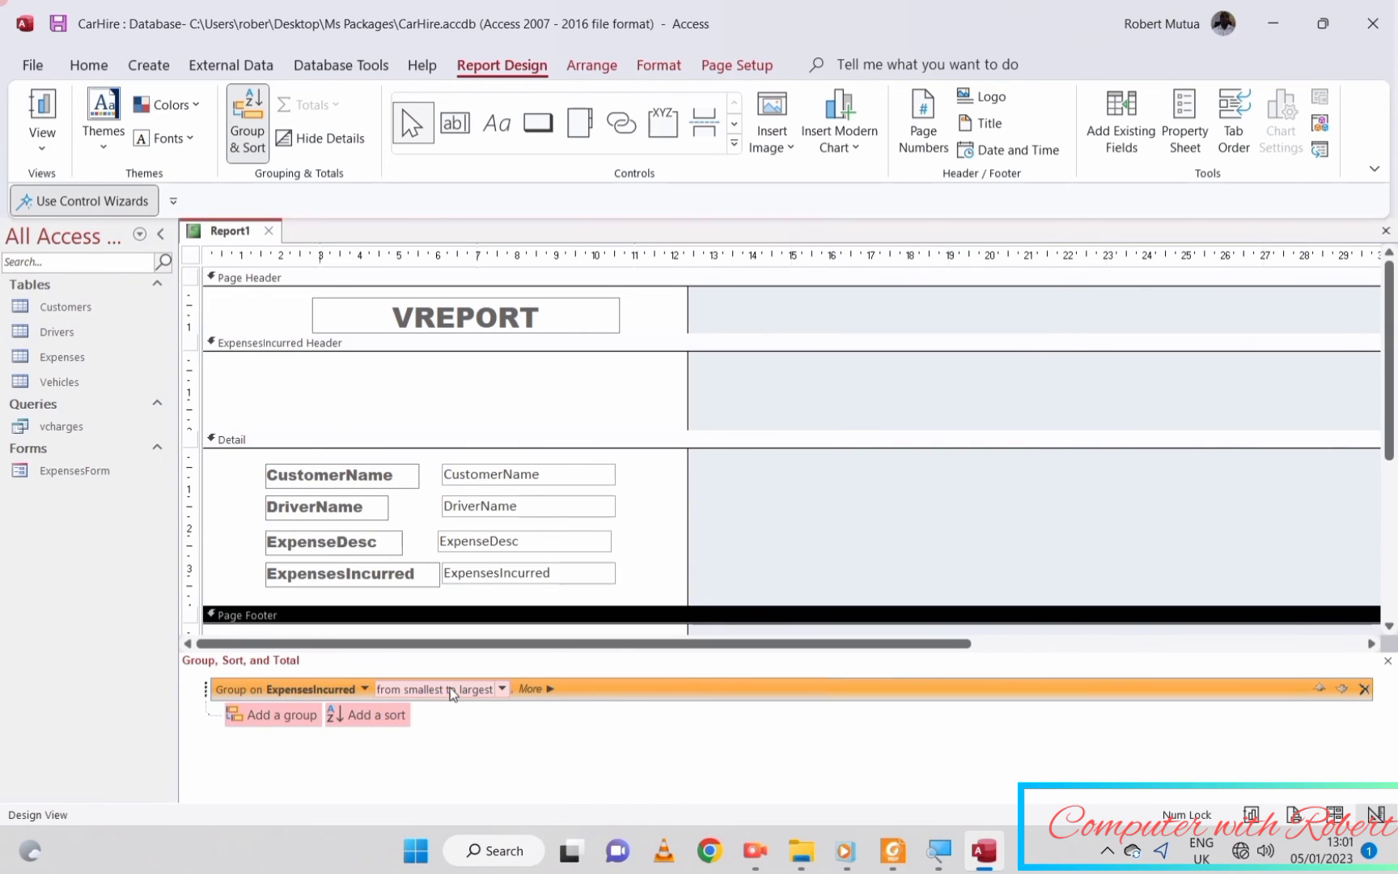
left_click(501, 689)
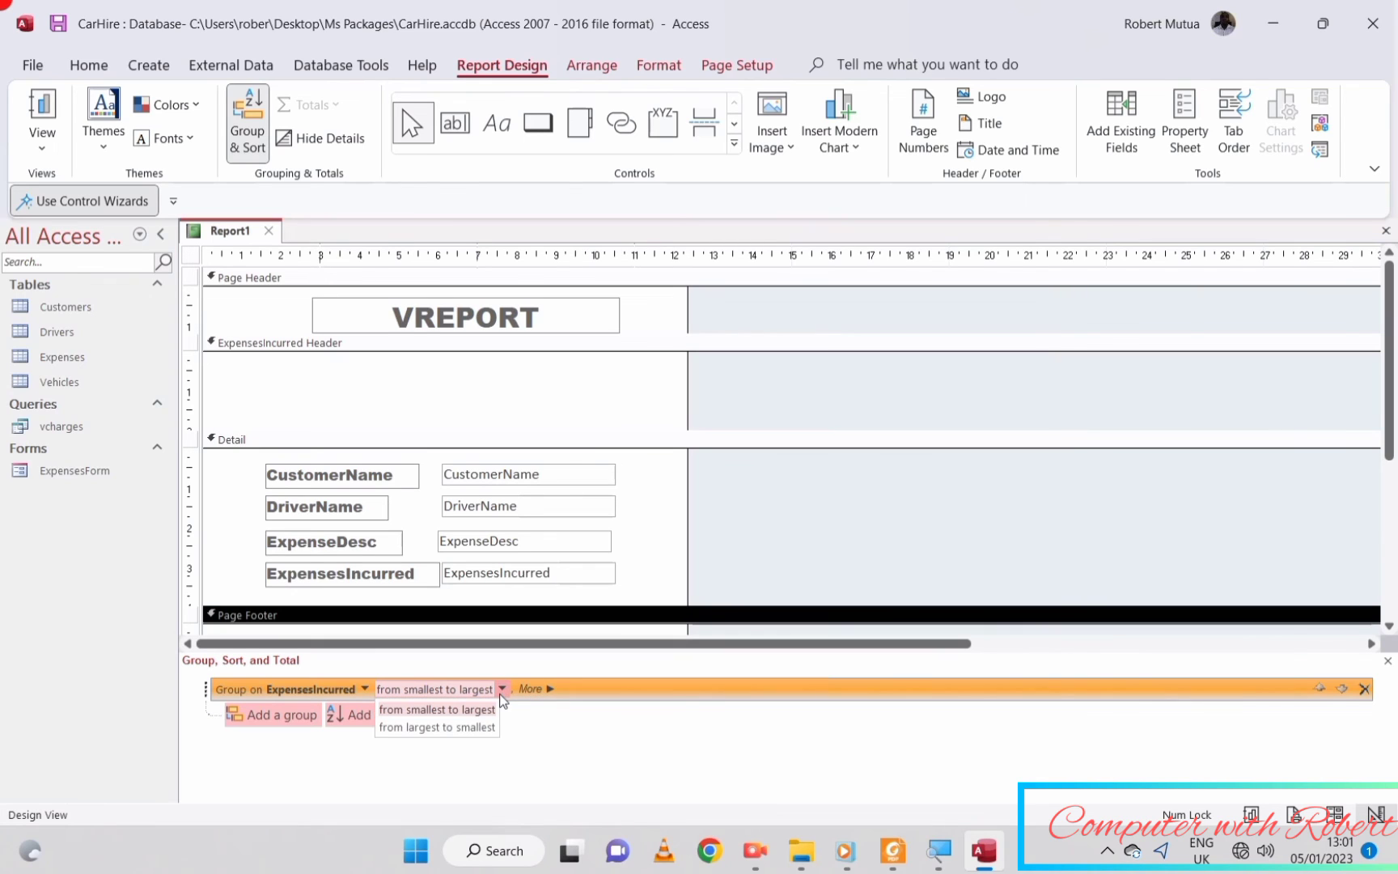
left_click(500, 695)
left_click(365, 690)
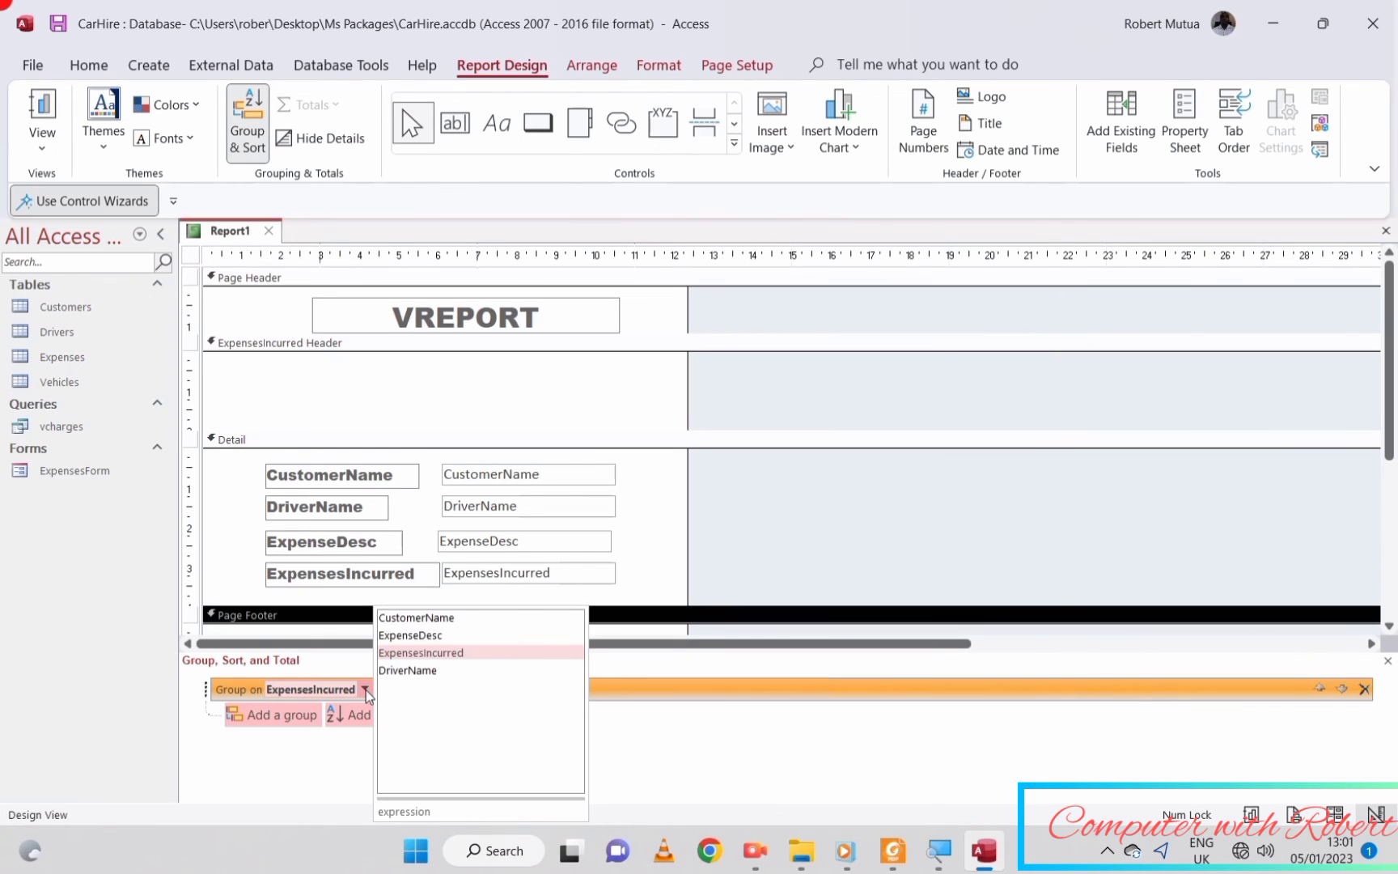
left_click(365, 689)
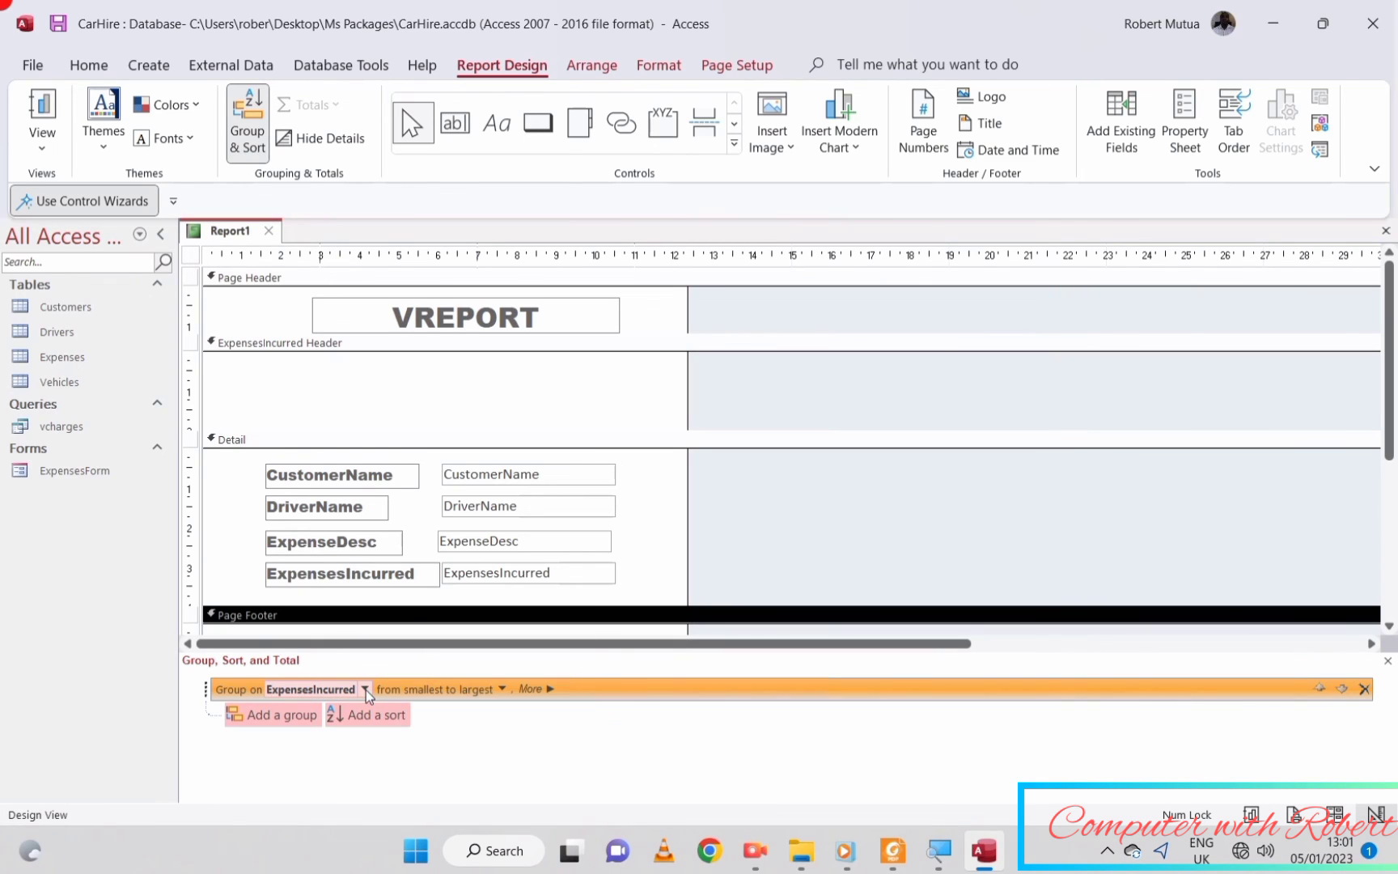
- Expand the group options and total ExpensesIncurred as a Sum with the grand total shown
left_click(541, 689)
left_click(688, 689)
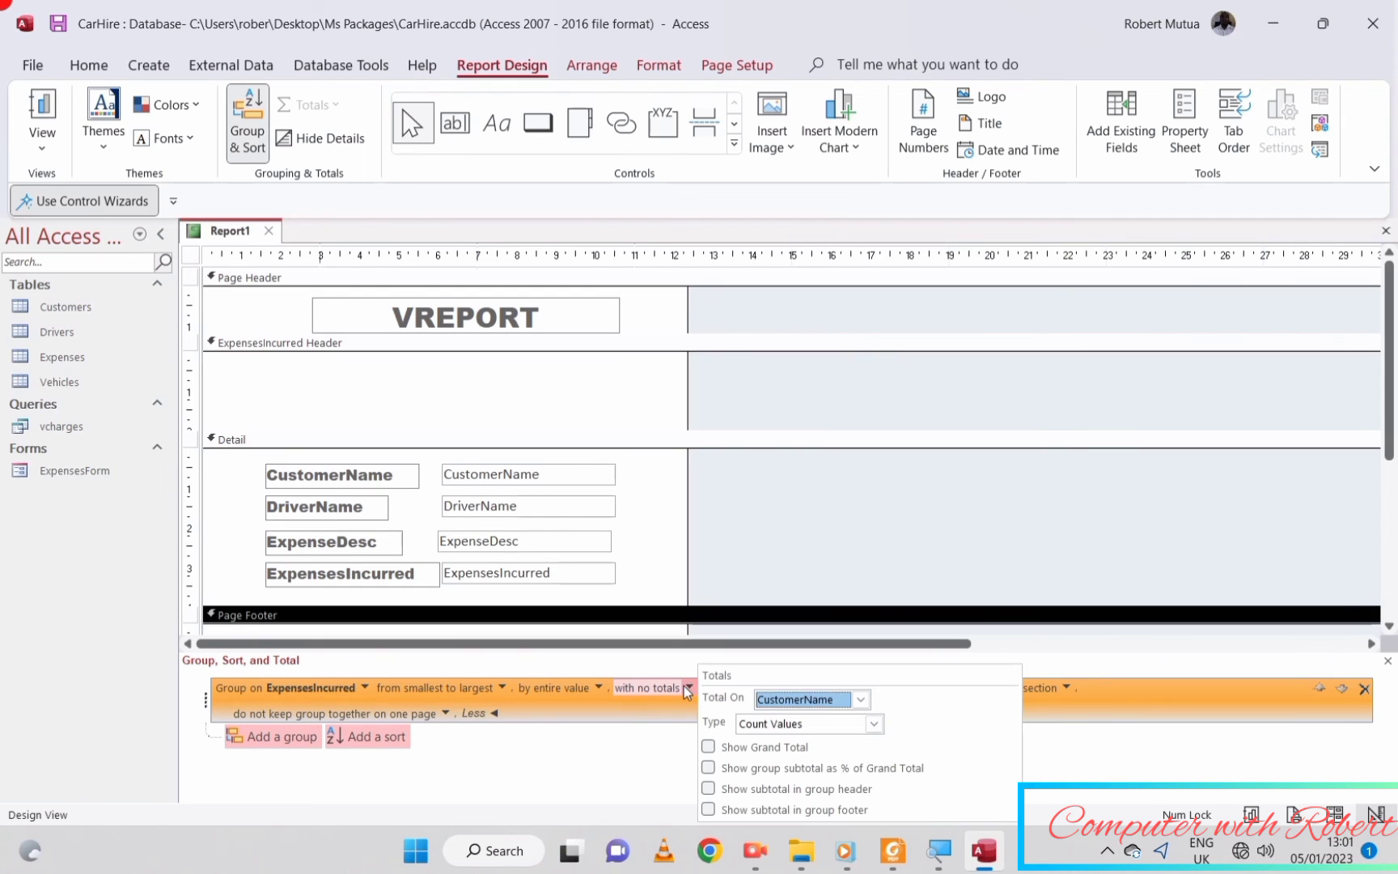
left_click(861, 699)
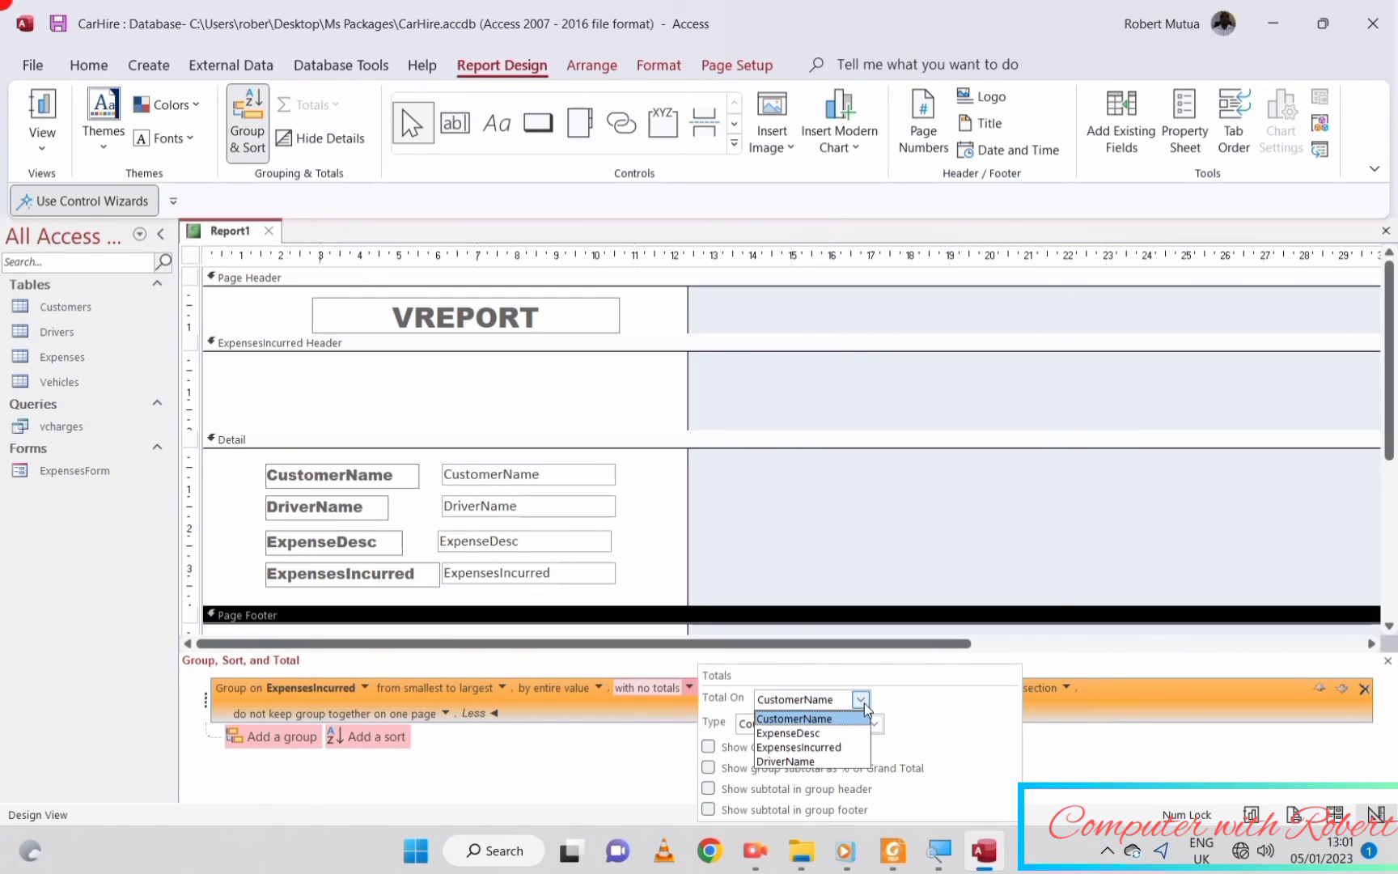
left_click(825, 747)
left_click(850, 724)
left_click(804, 742)
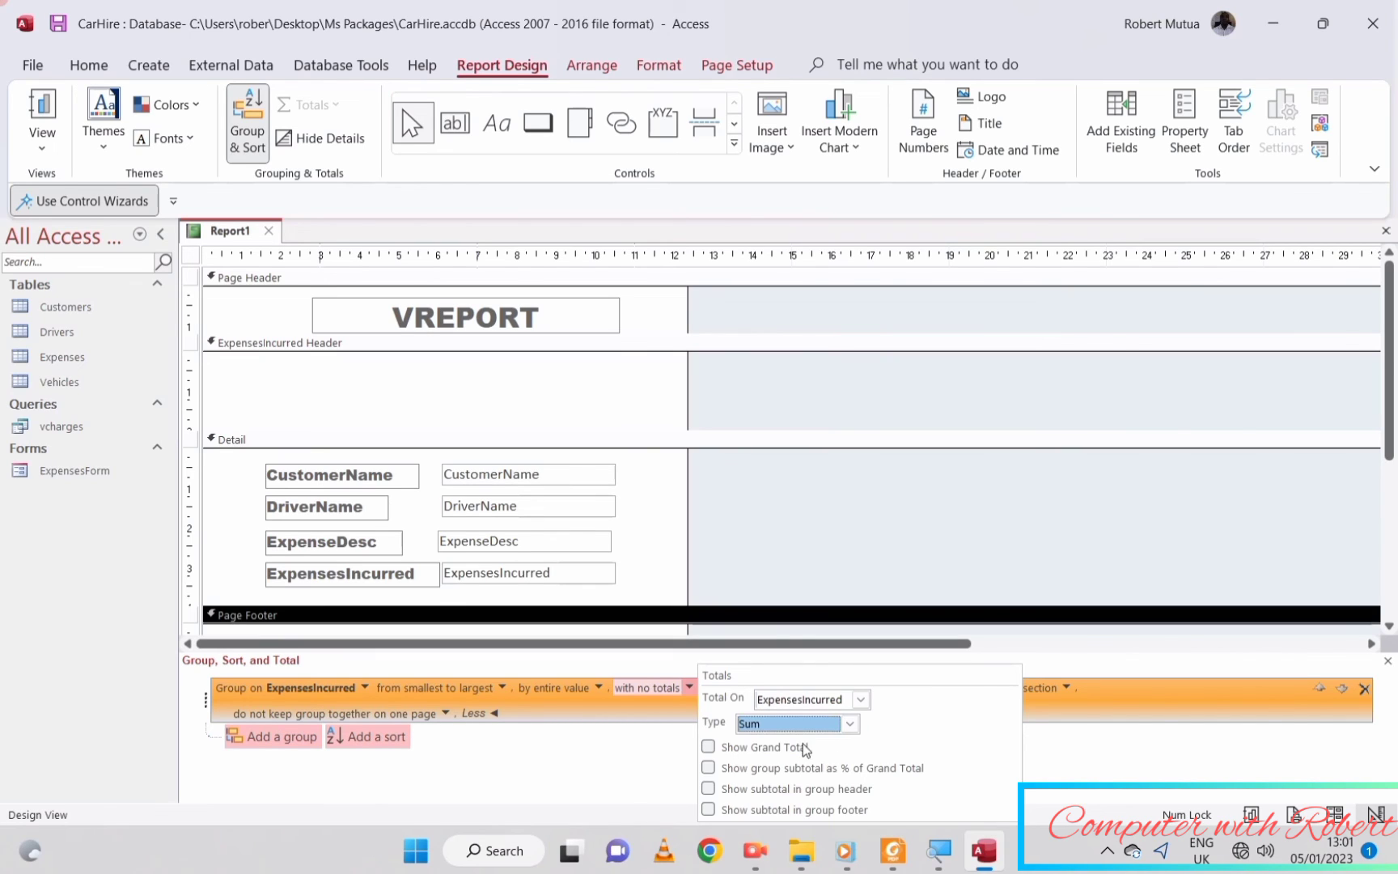
left_click(774, 753)
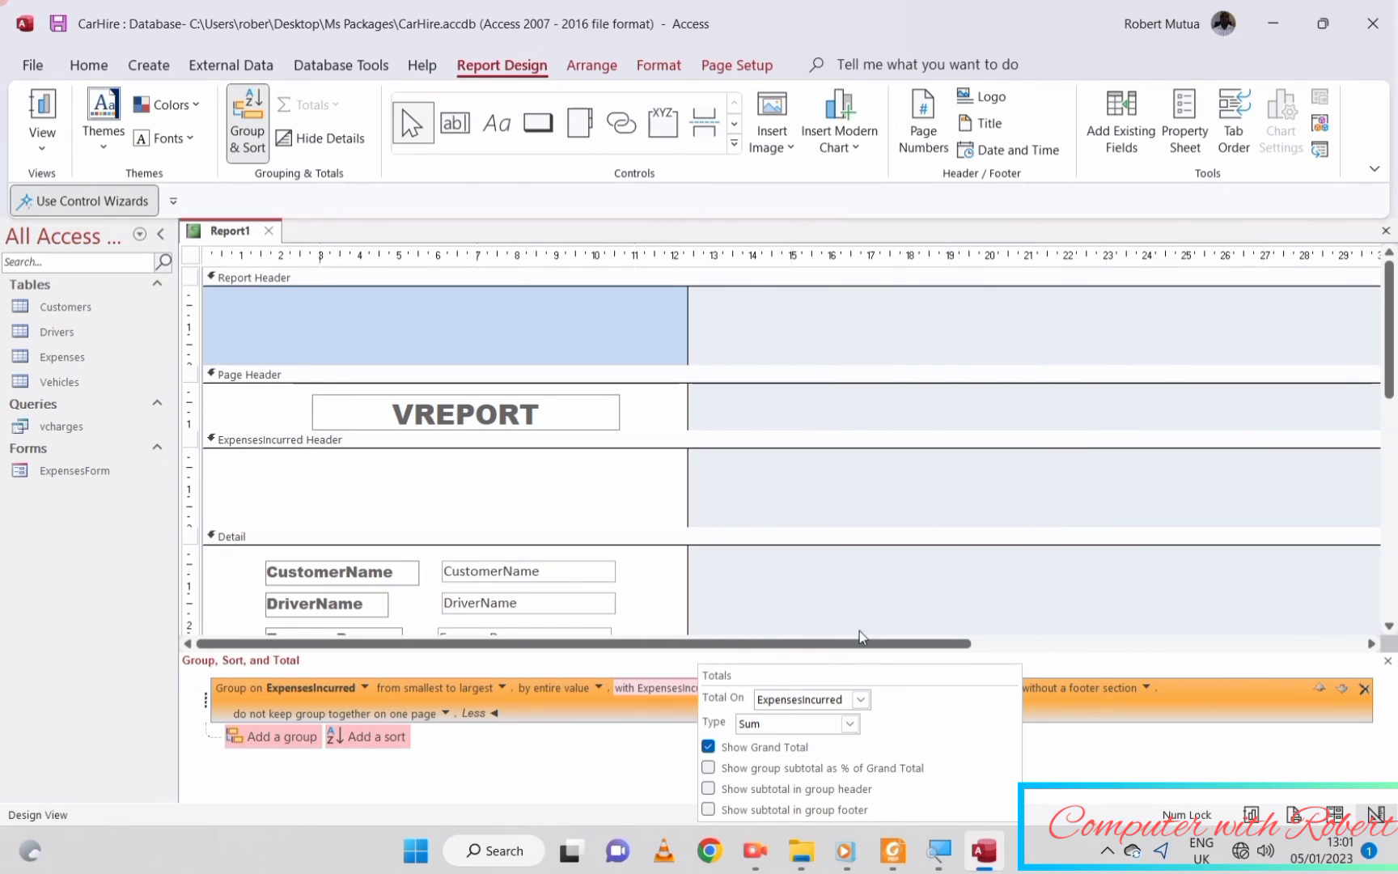
left_click(918, 580)
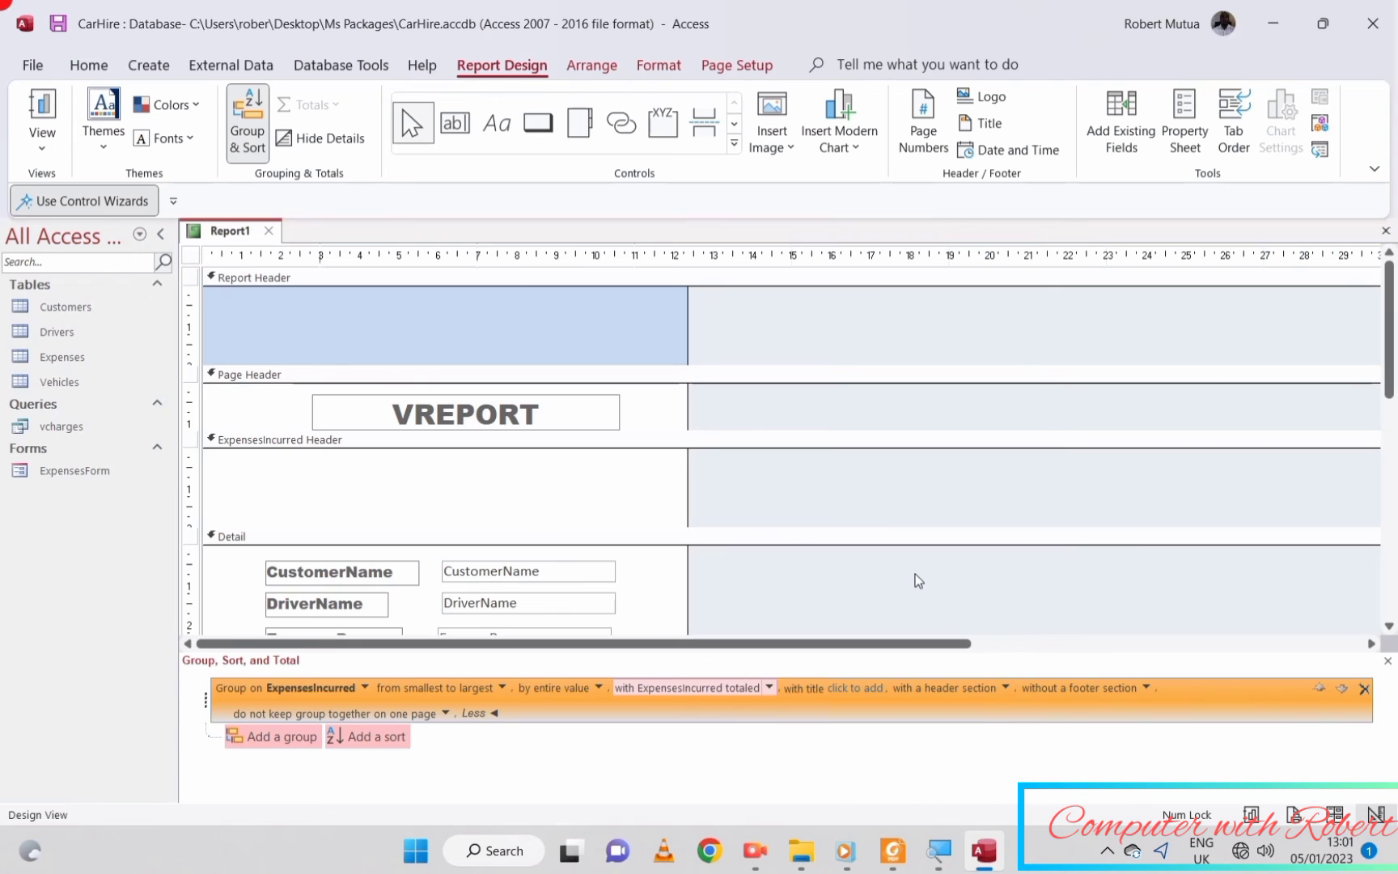
- Preview the report and read through the records down to the total in the report footer
scroll(684, 611, "down", 8)
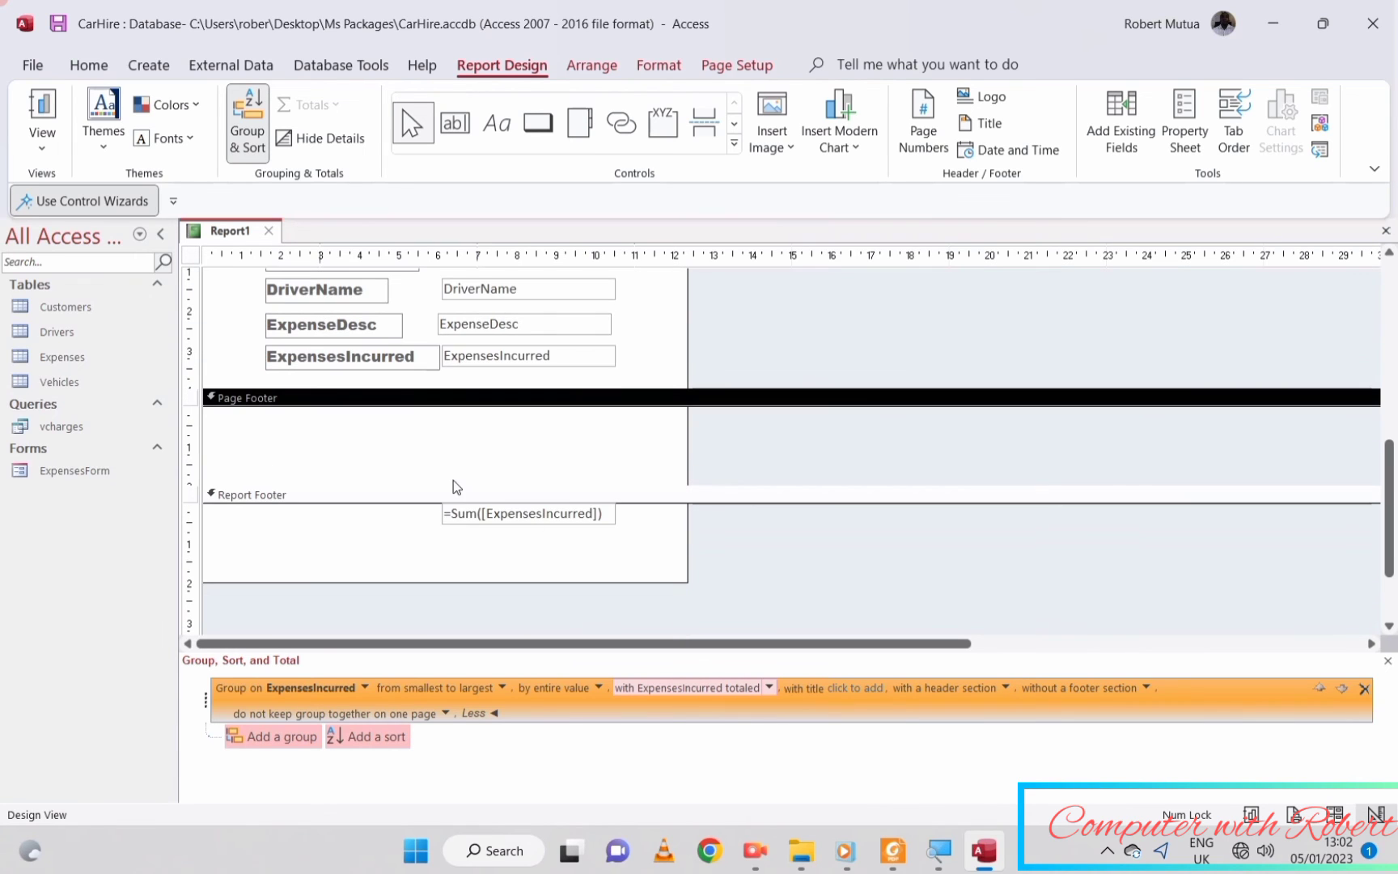
left_click(1252, 813)
scroll(601, 502, "down", 5)
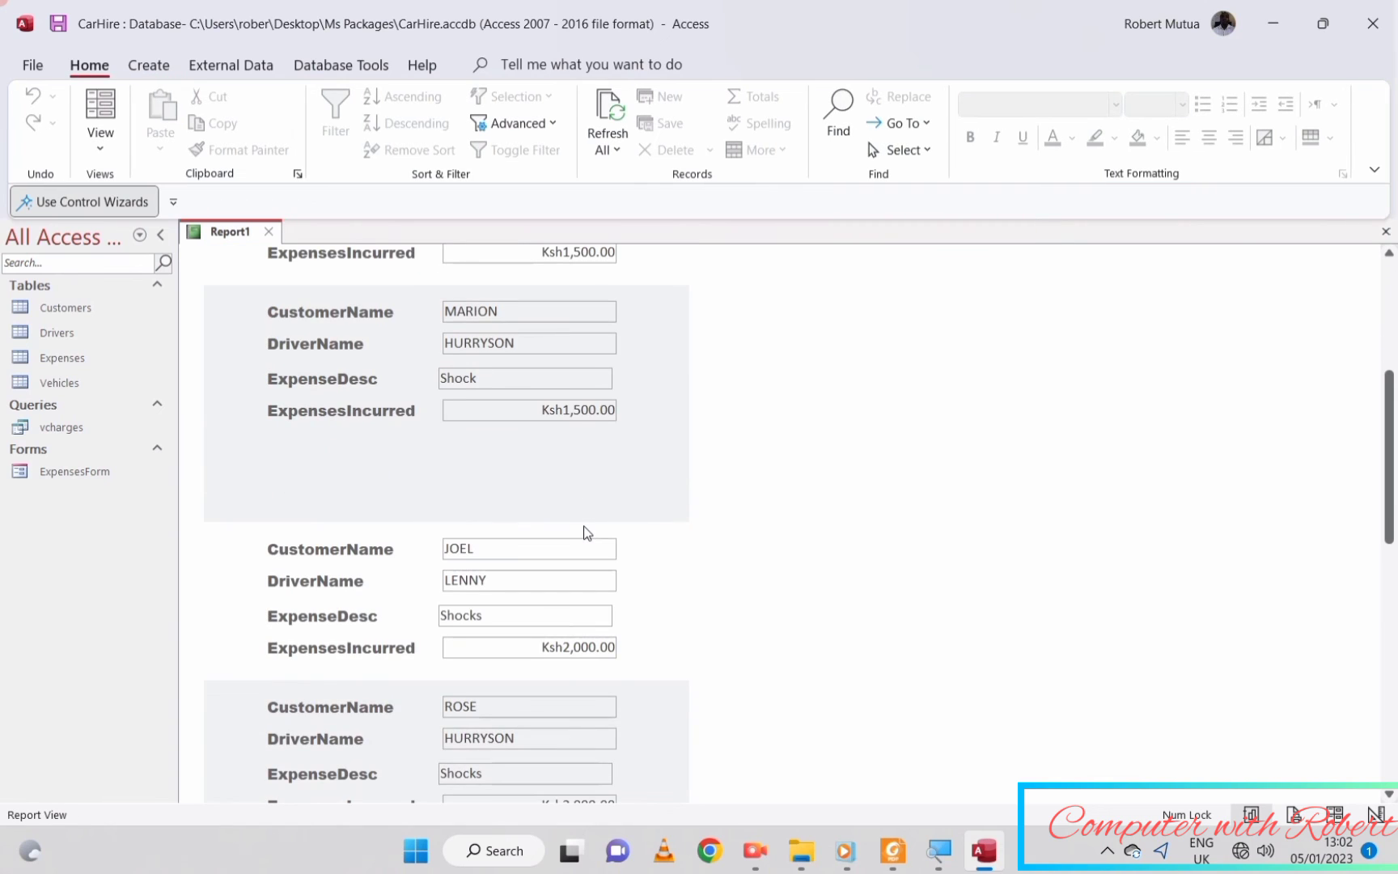
scroll(588, 533, "down", 6)
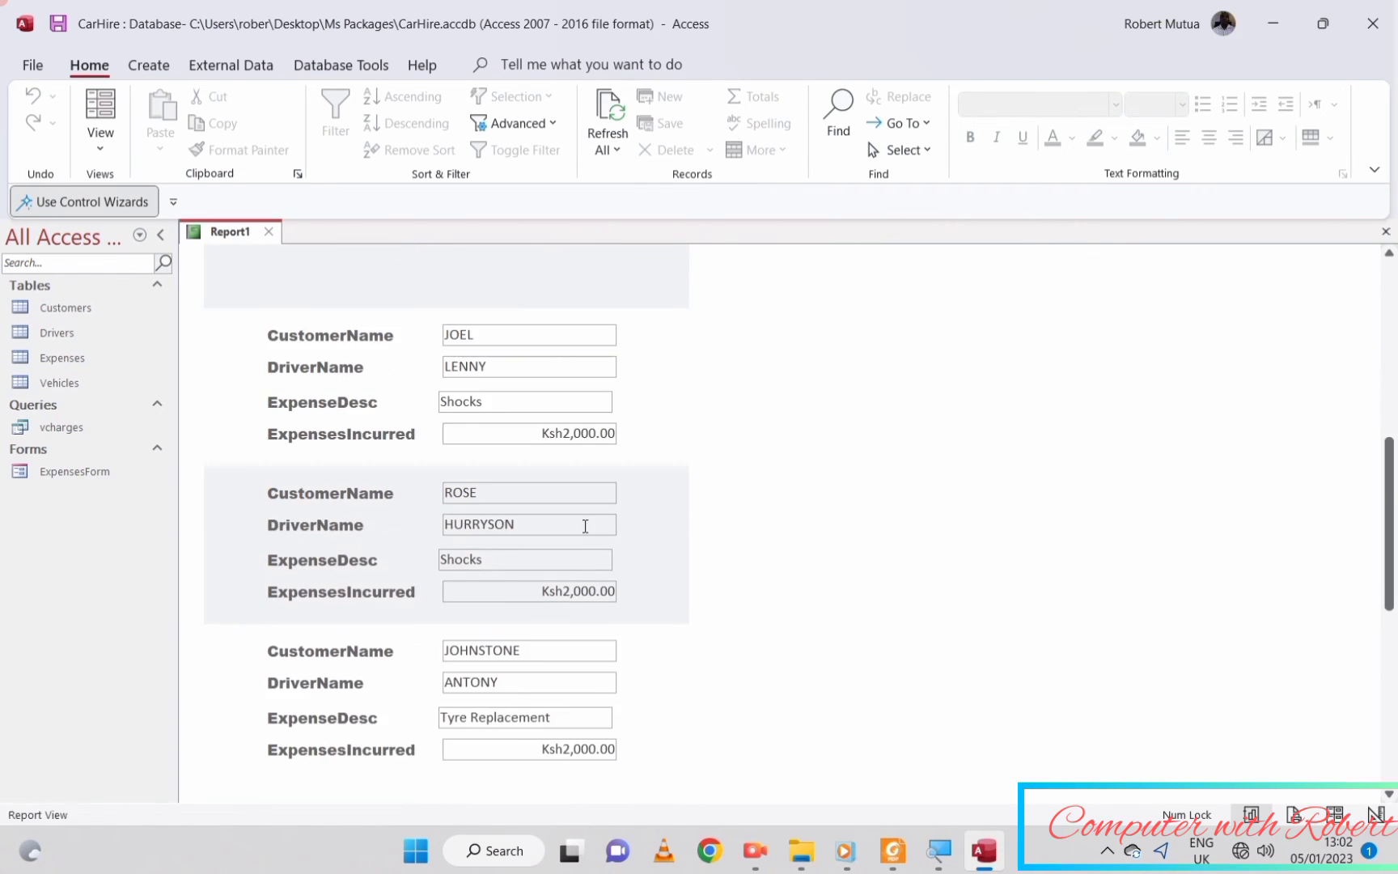
scroll(588, 533, "down", 3)
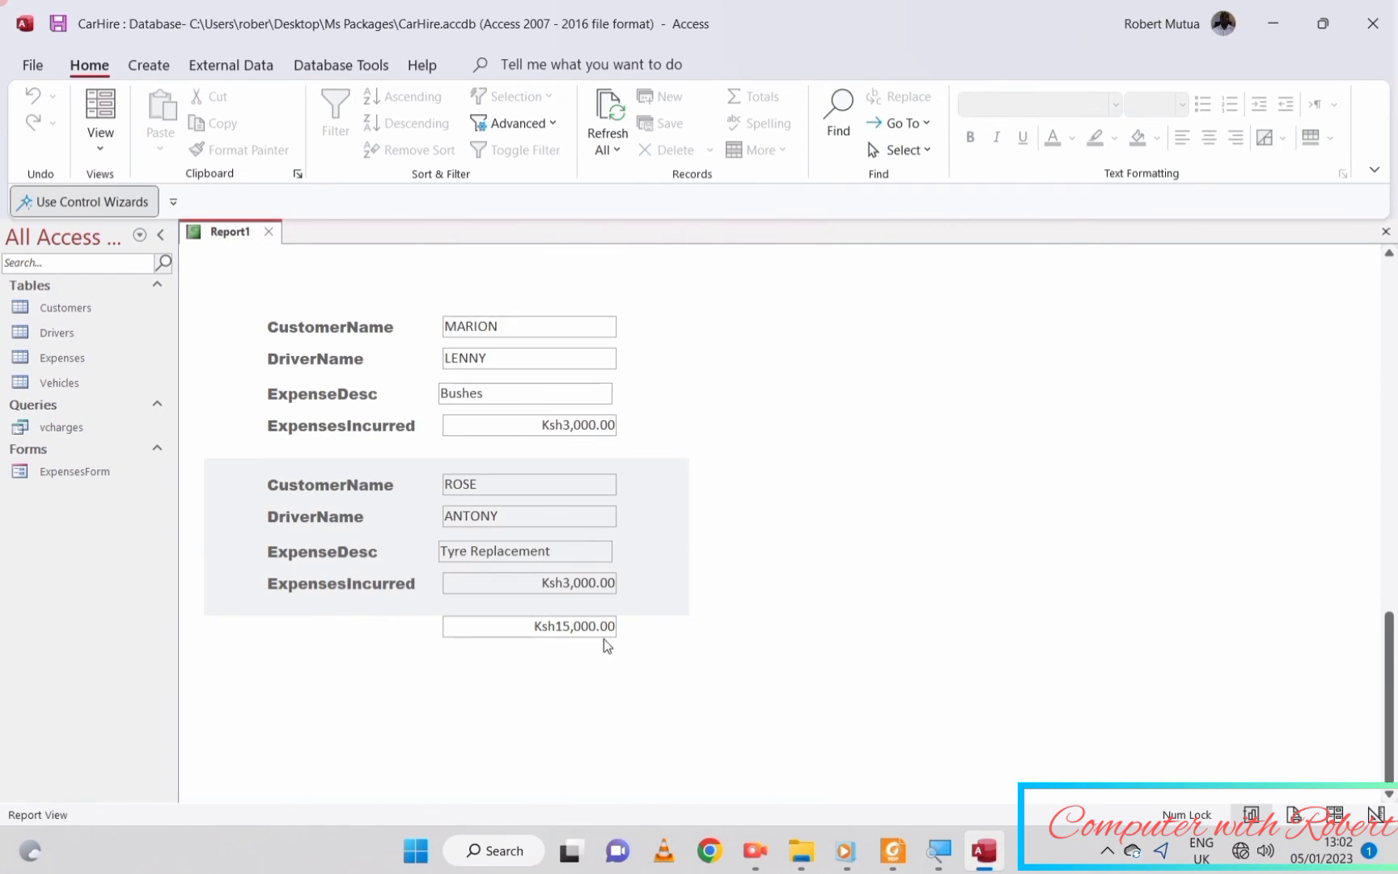
- Return to the report design and add a "Grand Total" label about 2.7 cm wide beside the sum box in the report footer
left_click(1381, 816)
scroll(372, 574, "down", 8)
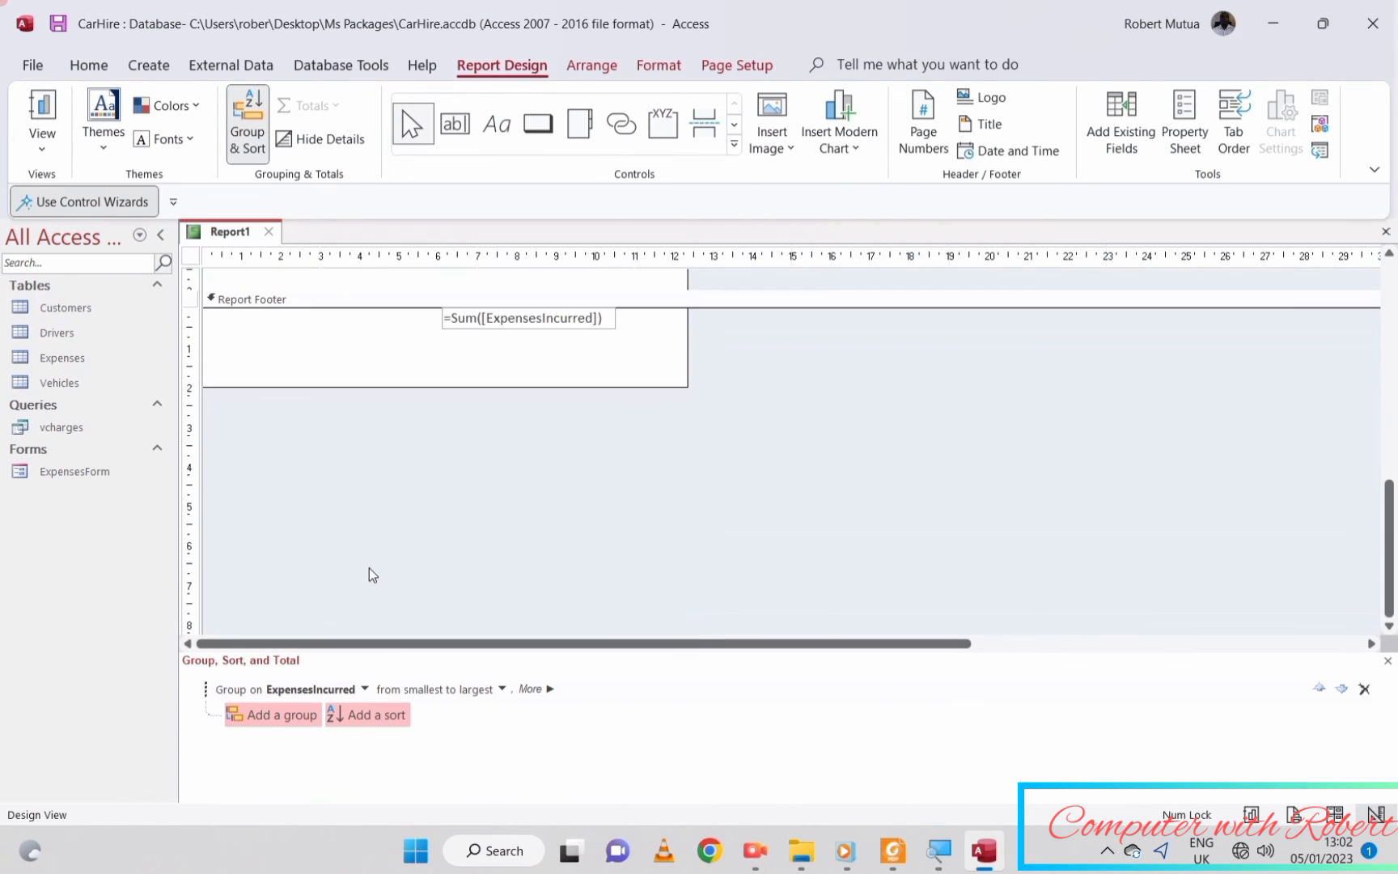
scroll(372, 575, "up", 2)
left_click(499, 398)
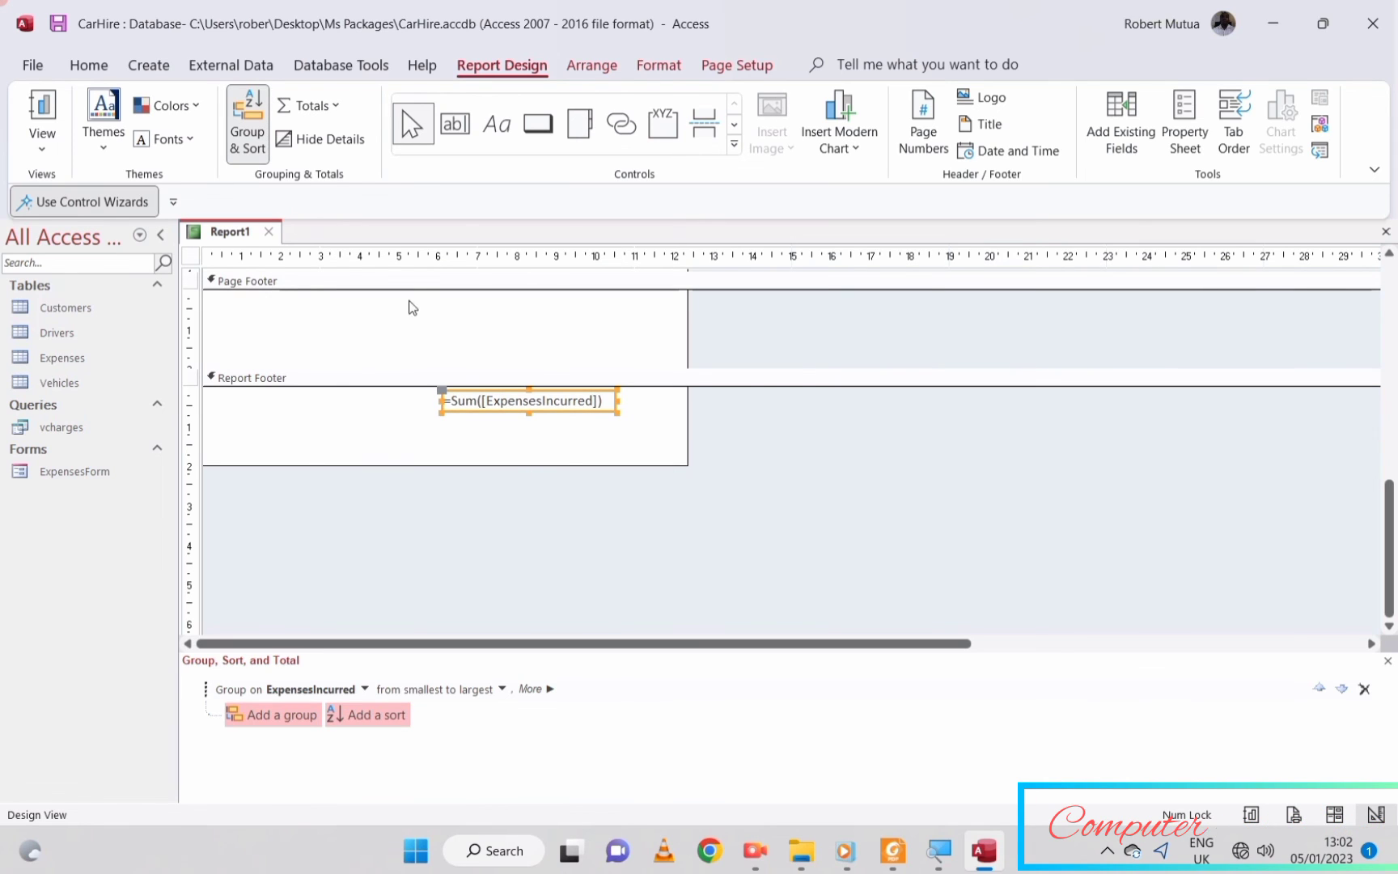
left_click(498, 129)
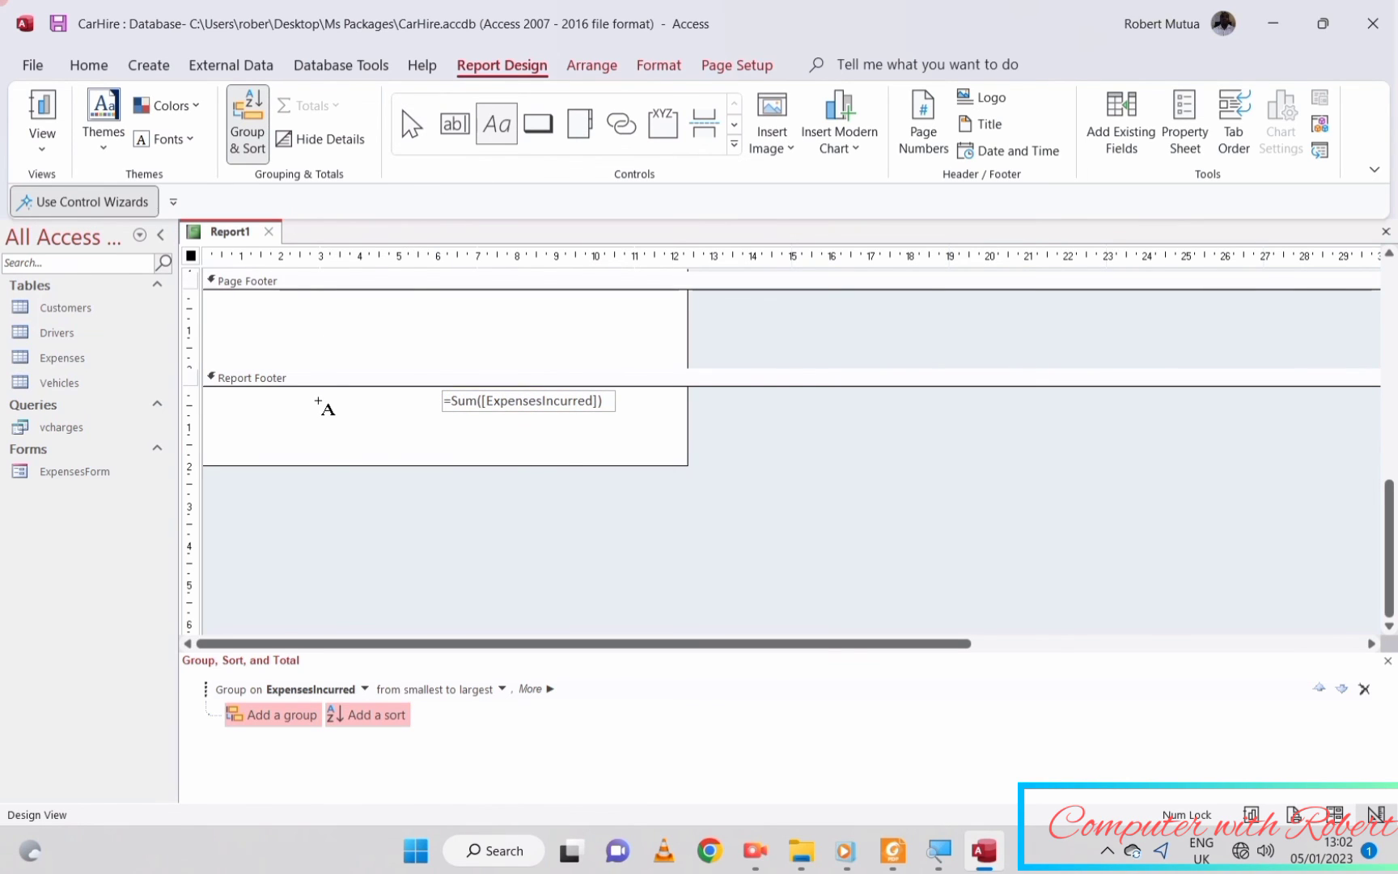
mouse_move(320, 395)
left_mouse_down()
mouse_move(409, 431)
mouse_move(427, 411)
left_mouse_up()
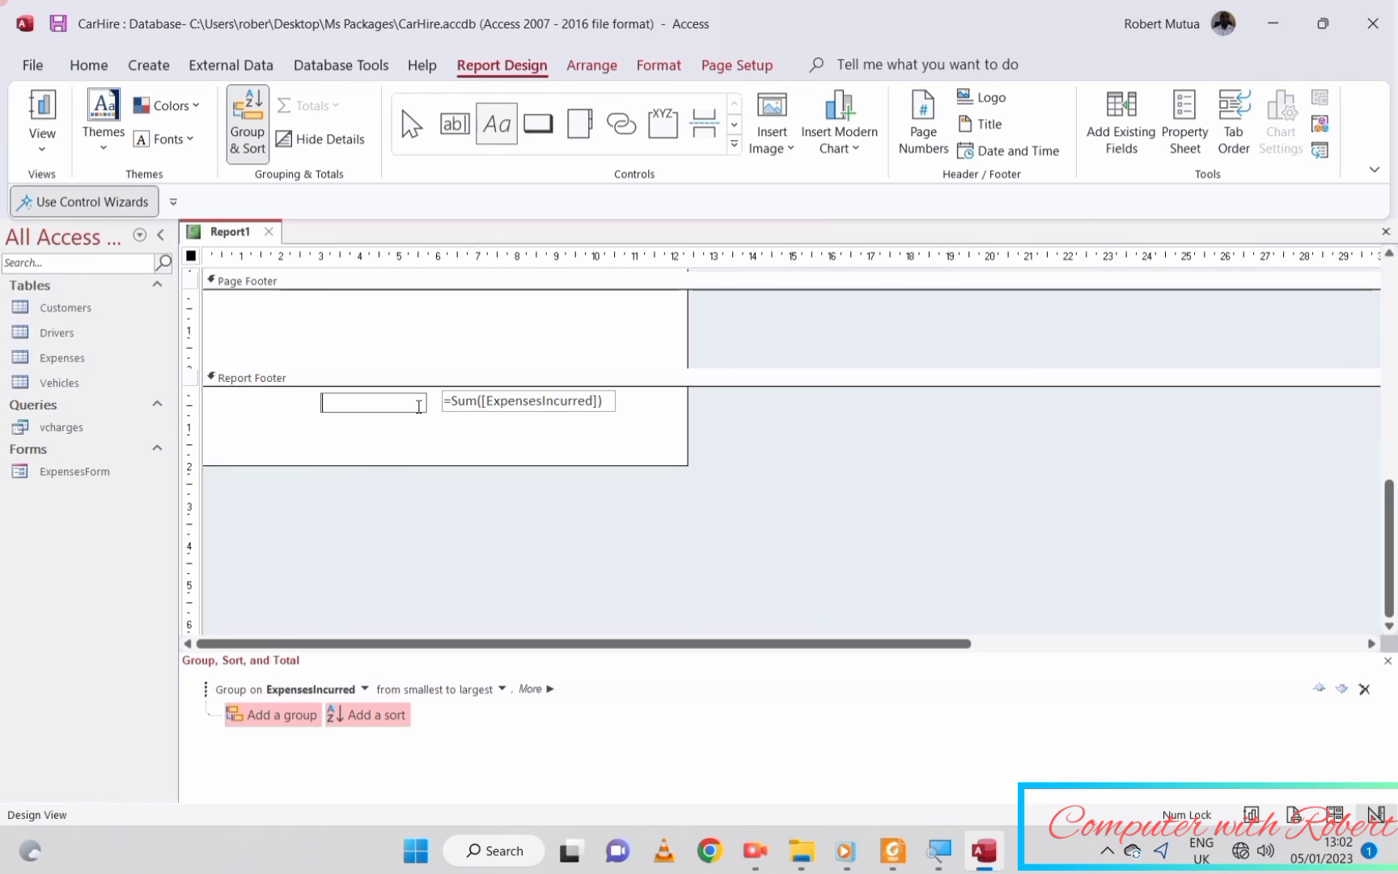
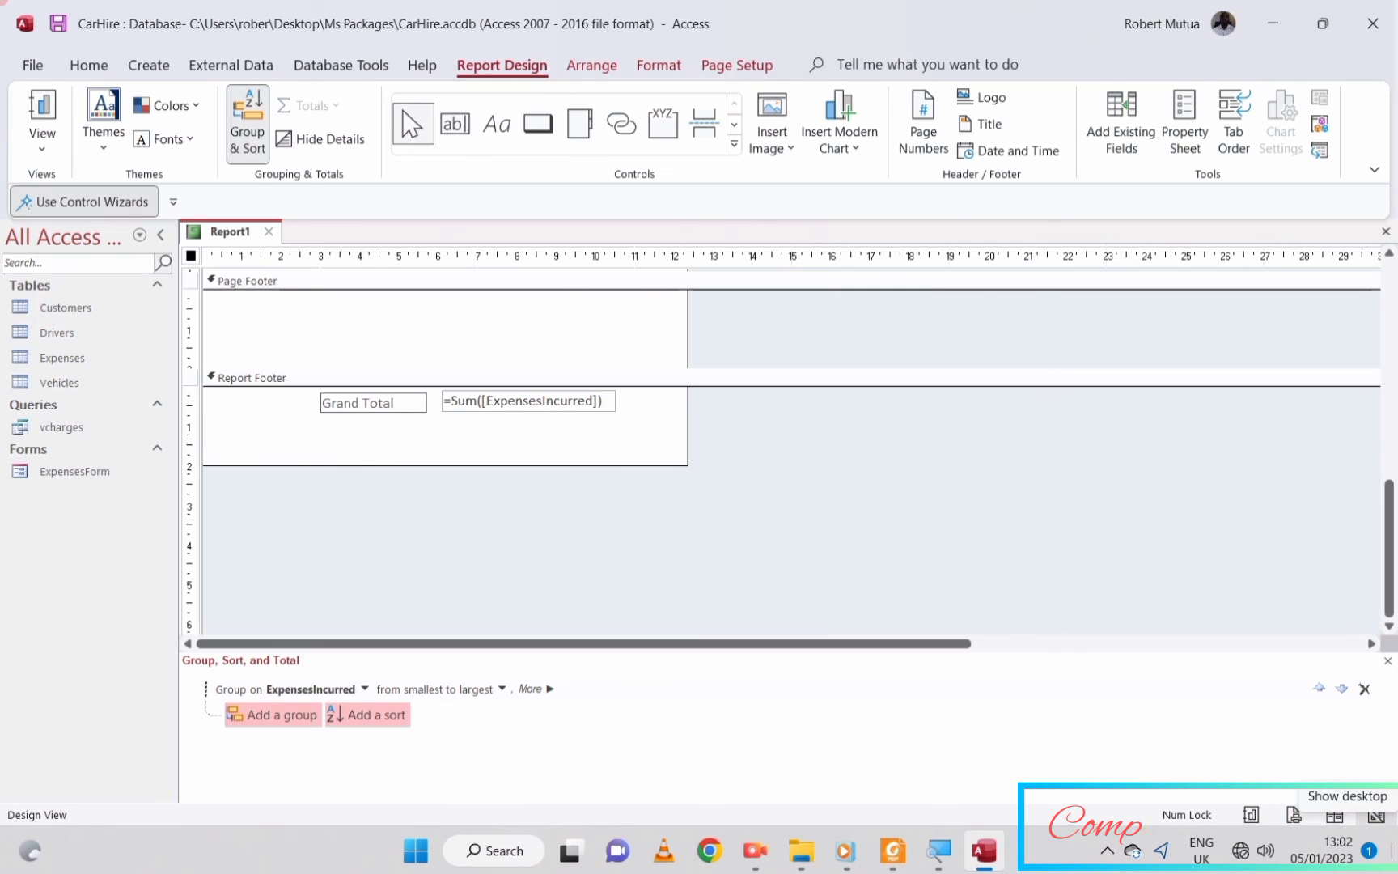
left_click(380, 448)
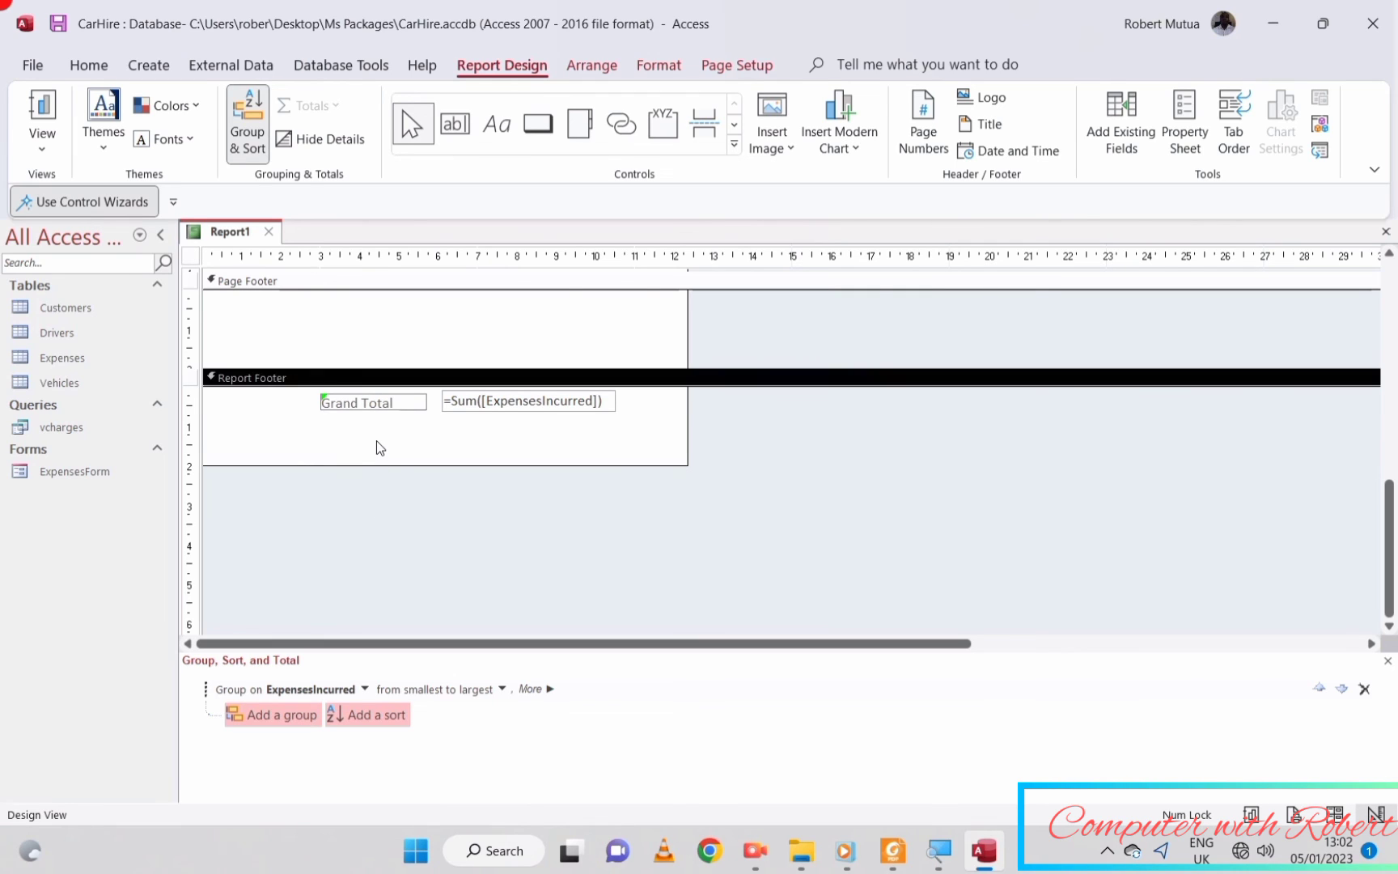
- Set the Grand Total label's font to Arial Black and size the label to fit its text
left_click(376, 407)
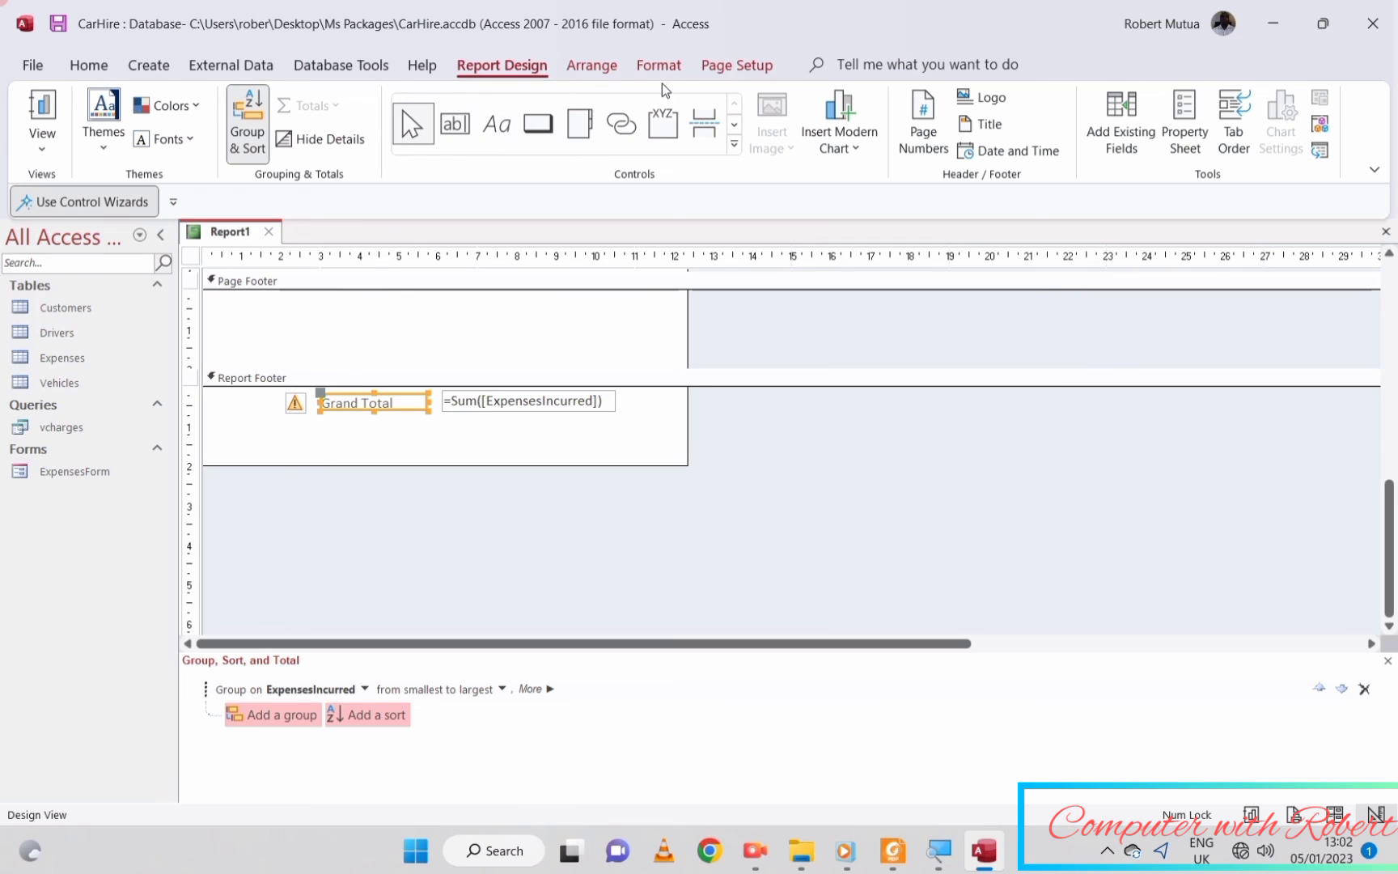
left_click(726, 77)
left_click(670, 66)
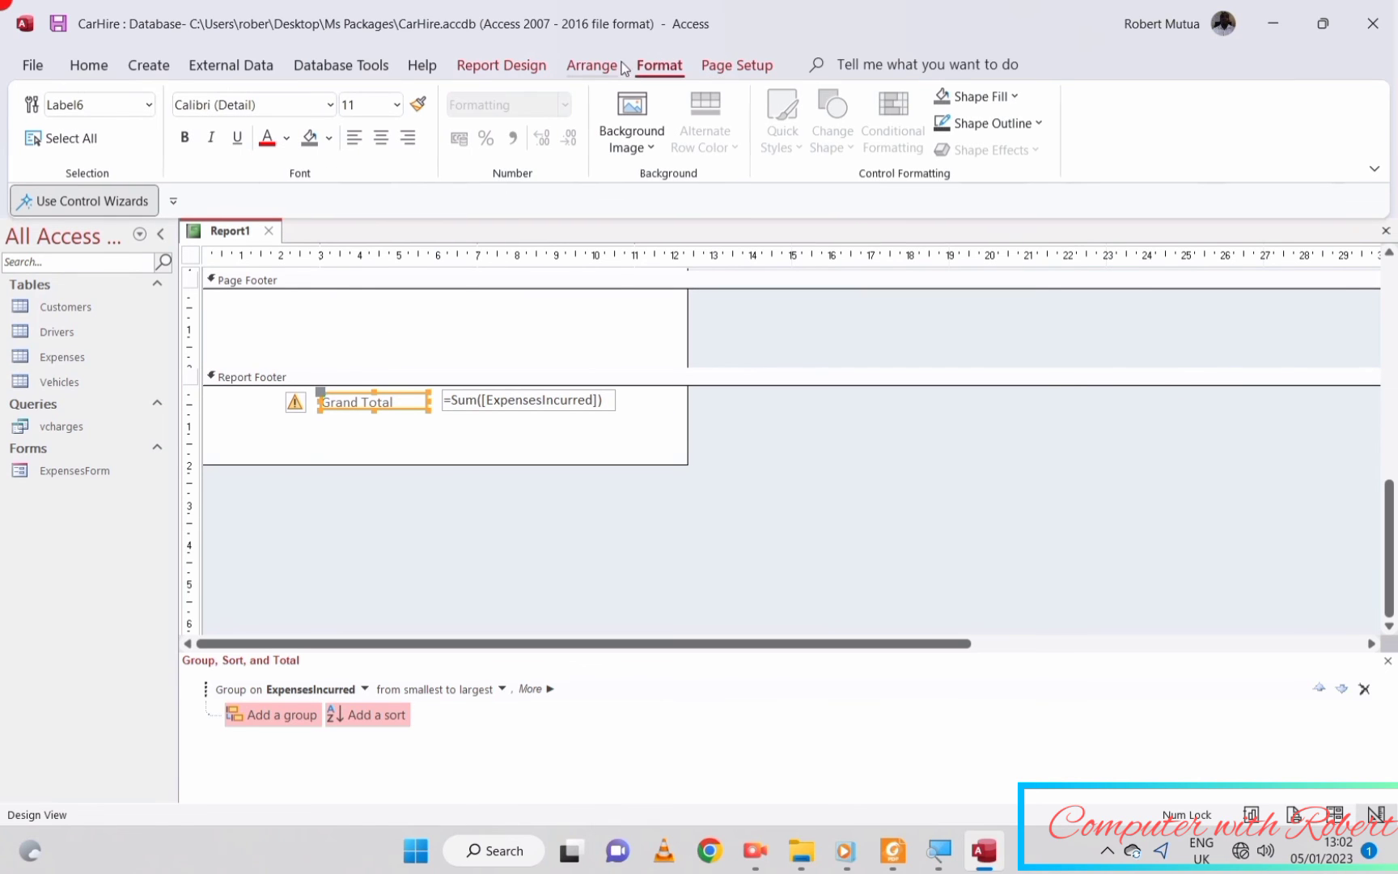
left_click(397, 104)
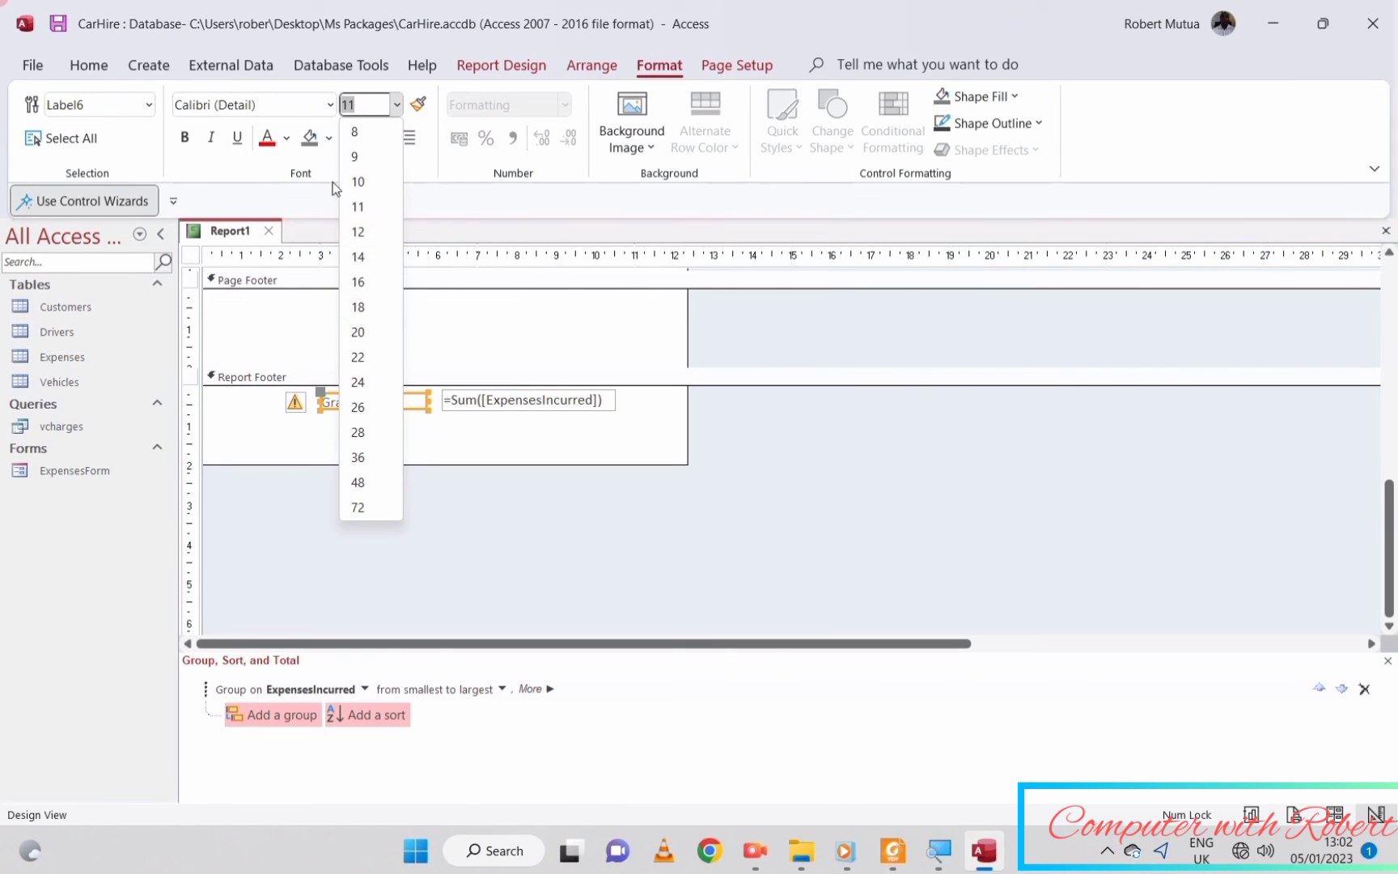
left_click(330, 104)
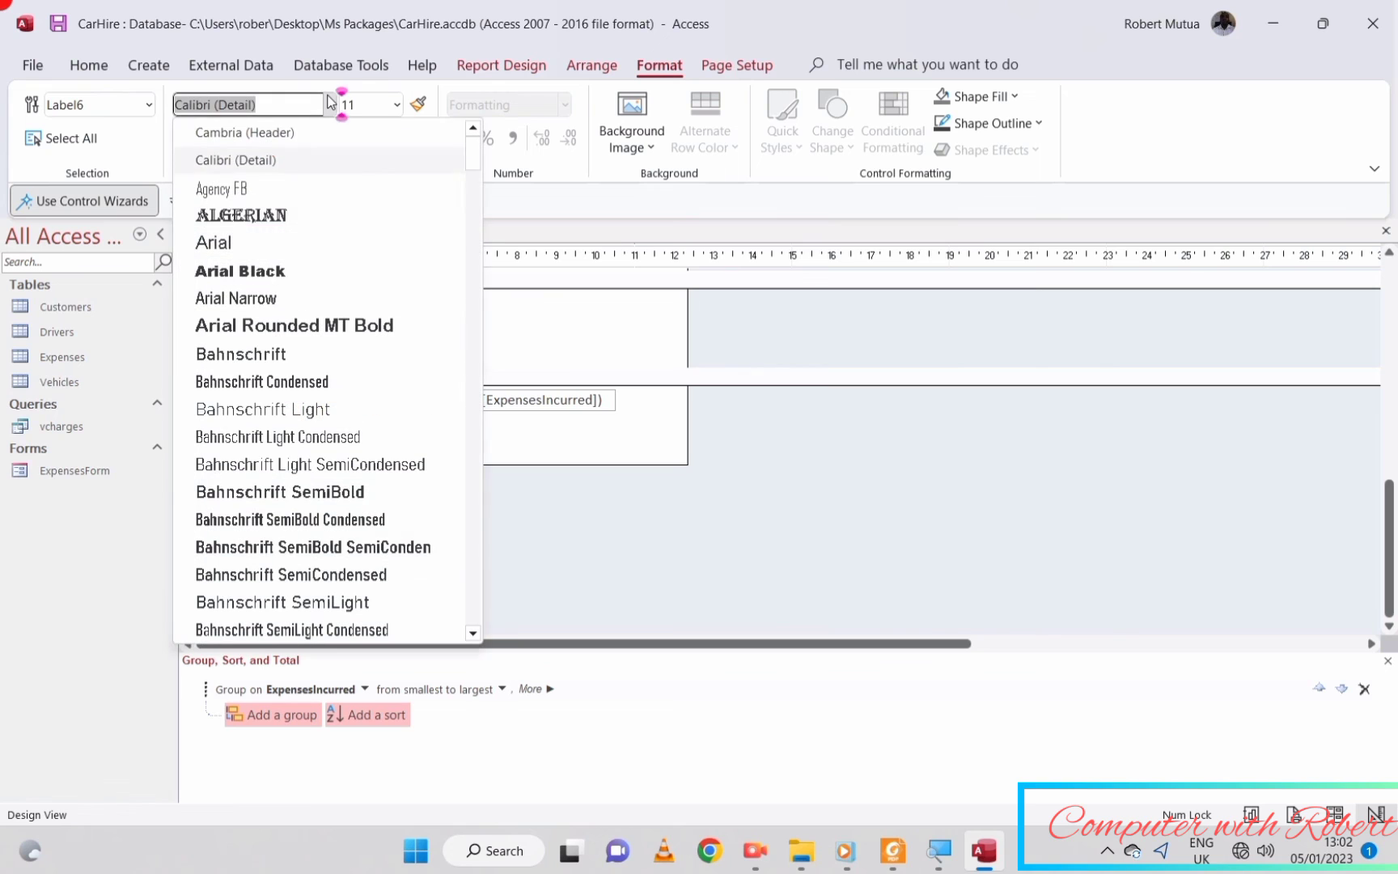
left_click(277, 273)
scroll(444, 518, "up", 5)
scroll(413, 501, "down", 3)
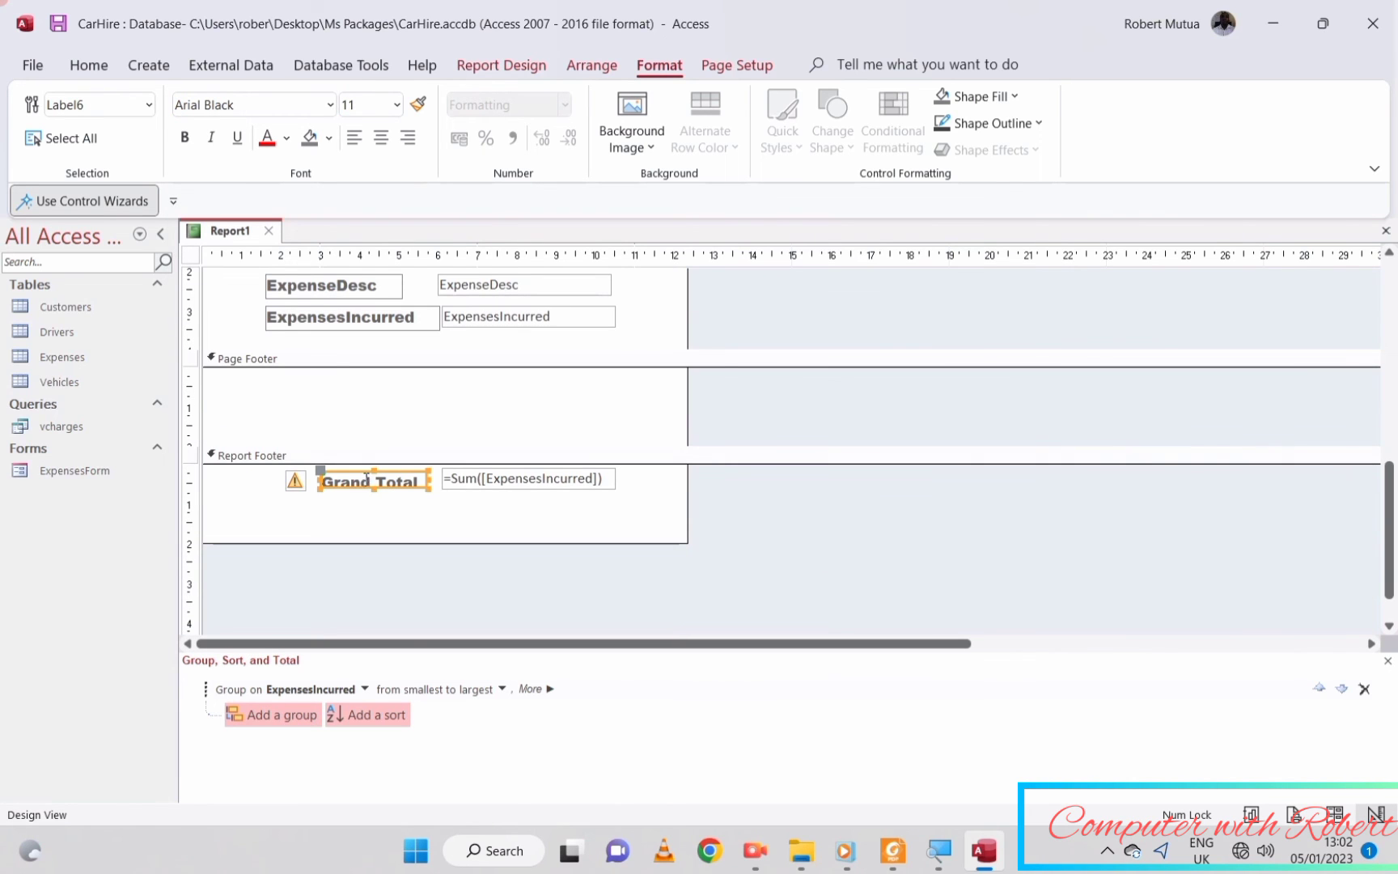
right_click(361, 491)
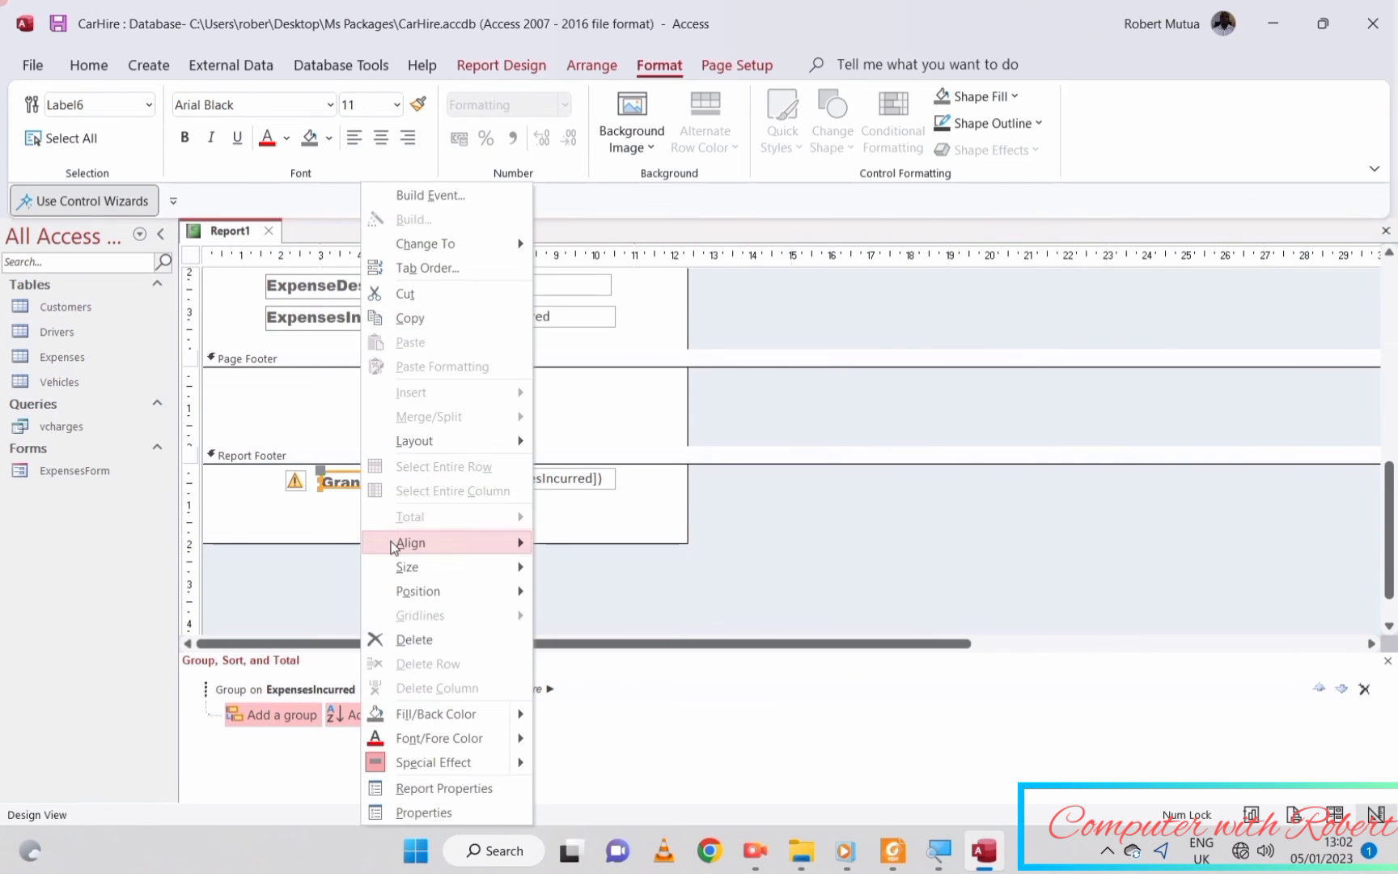
mouse_move(419, 575)
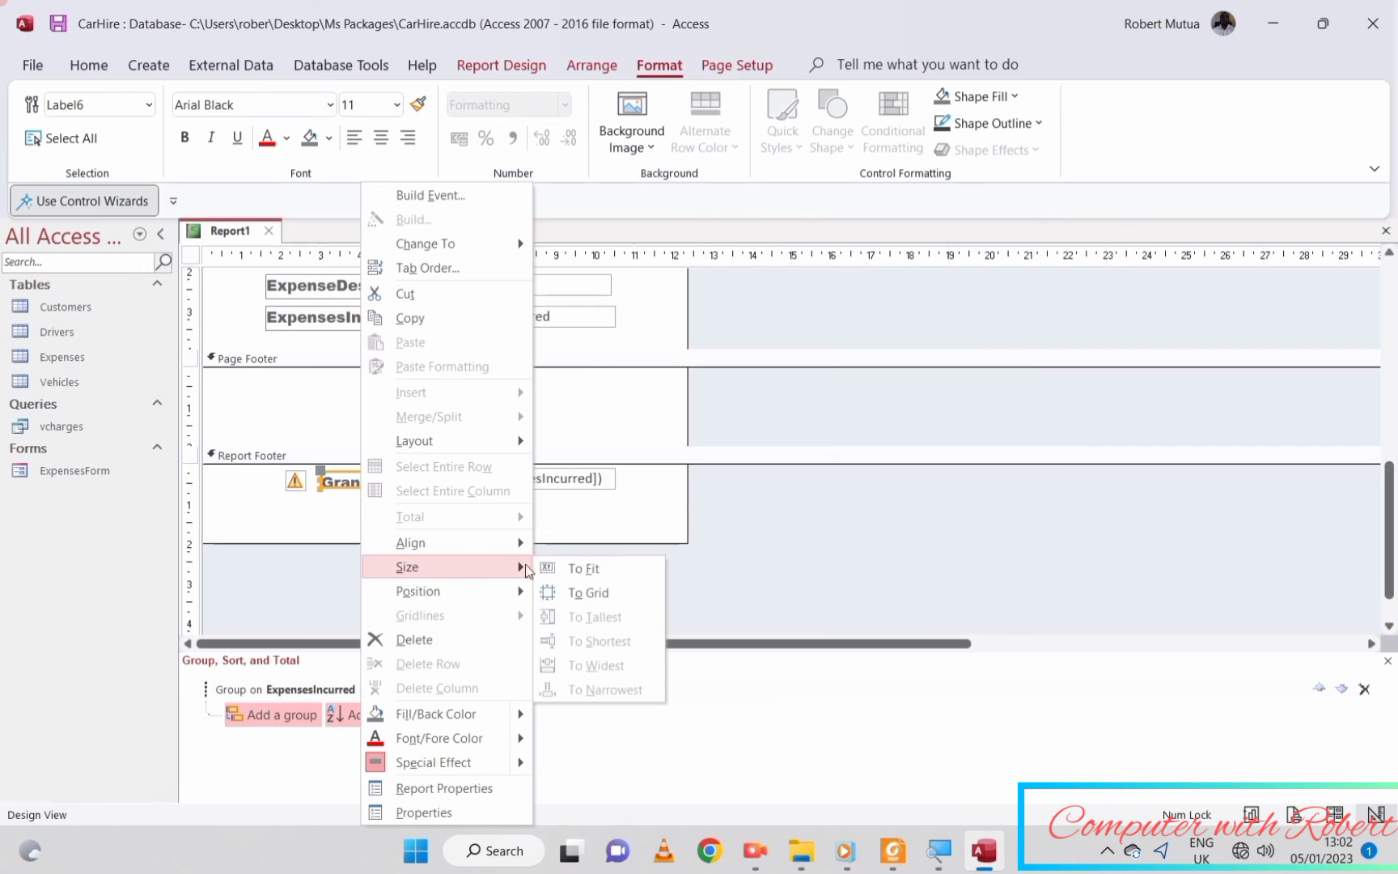
left_click(581, 572)
- Make the report footer's sum box bold in Arial Black and size it to fit
left_click(539, 479)
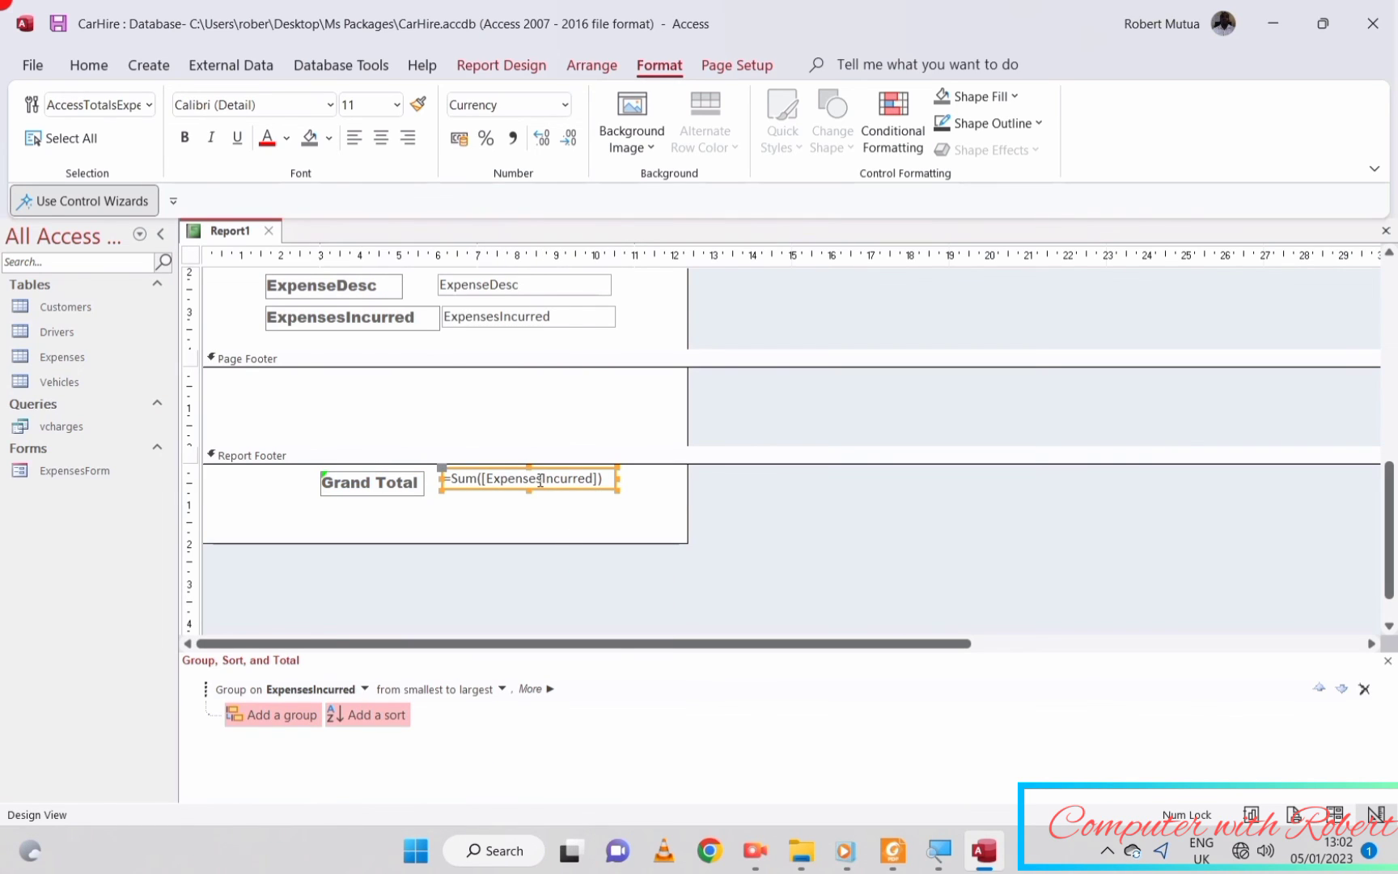
key("ctrl+b")
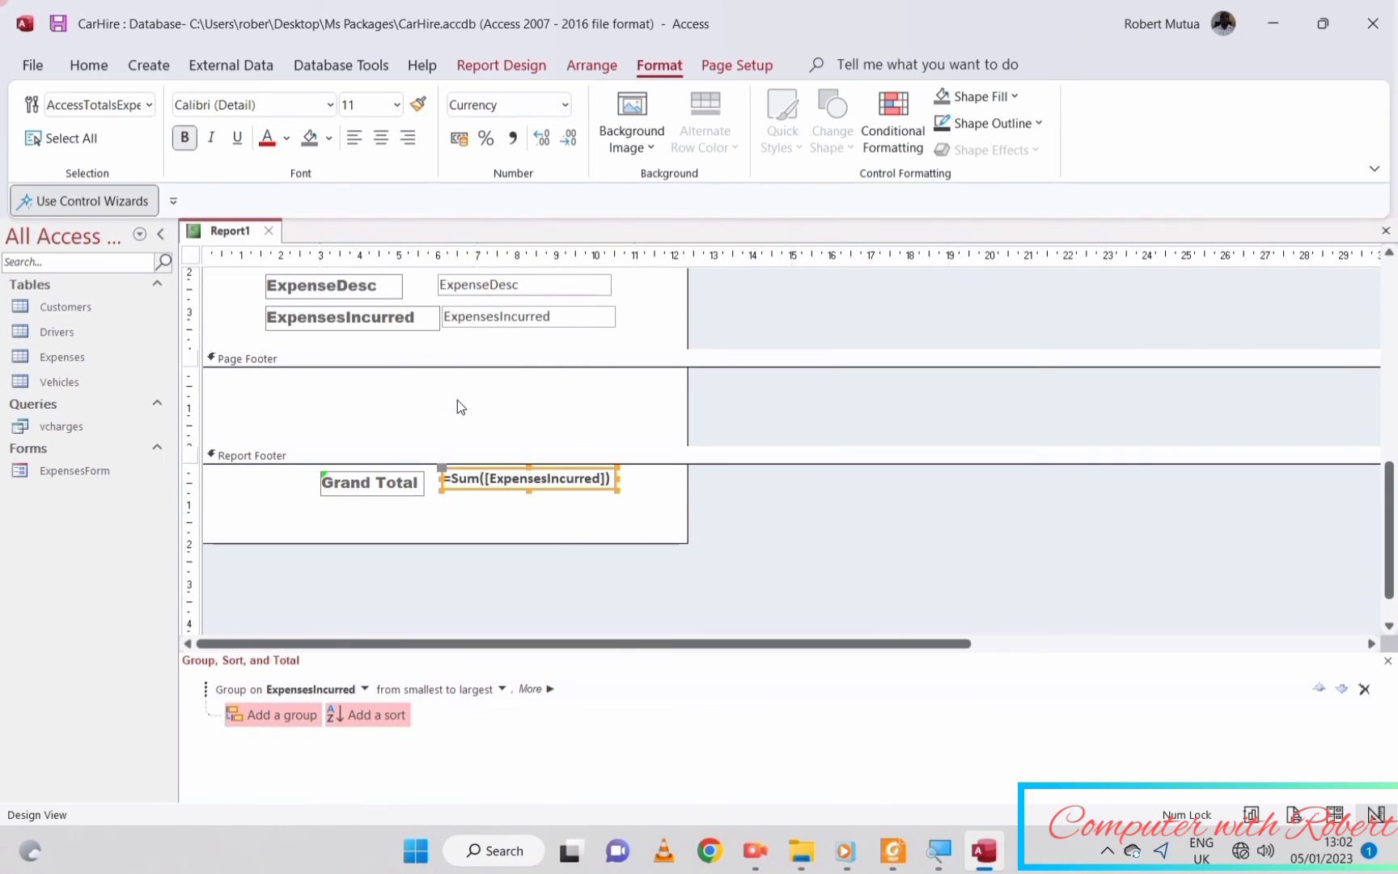
left_click(330, 104)
left_click(237, 272)
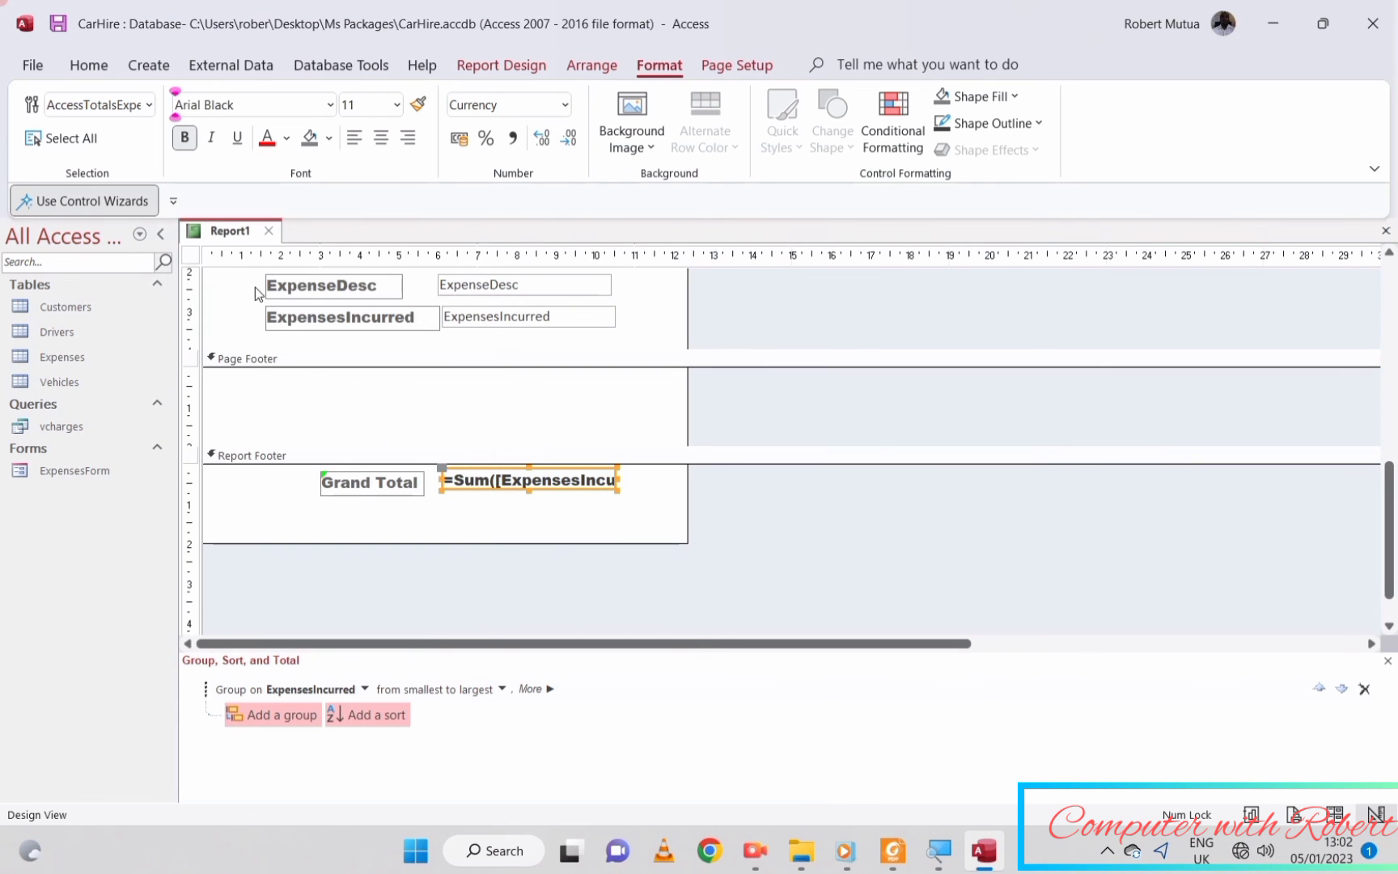
left_click(346, 536)
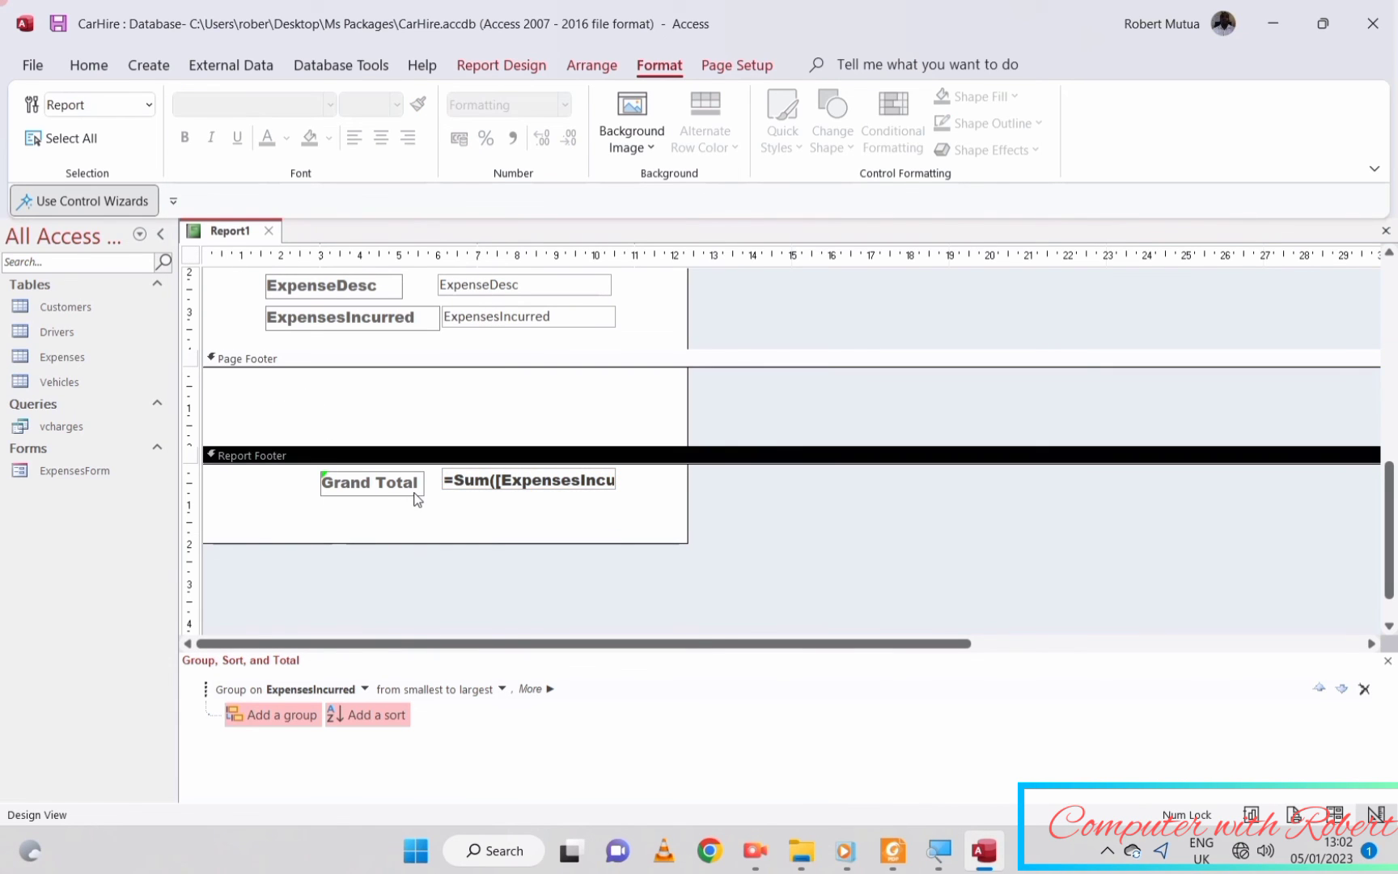
right_click(455, 482)
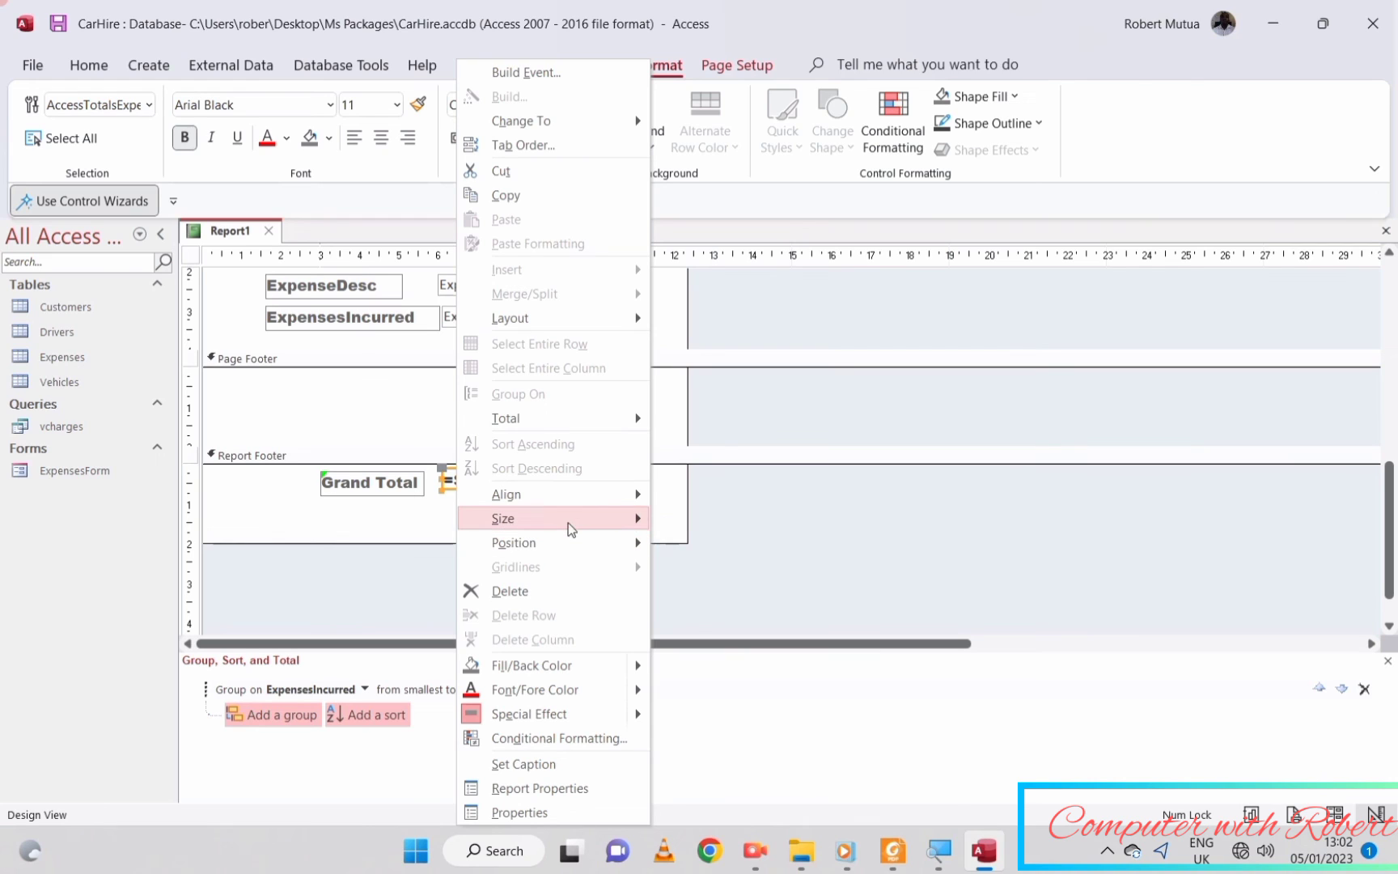
mouse_move(570, 526)
left_click(704, 523)
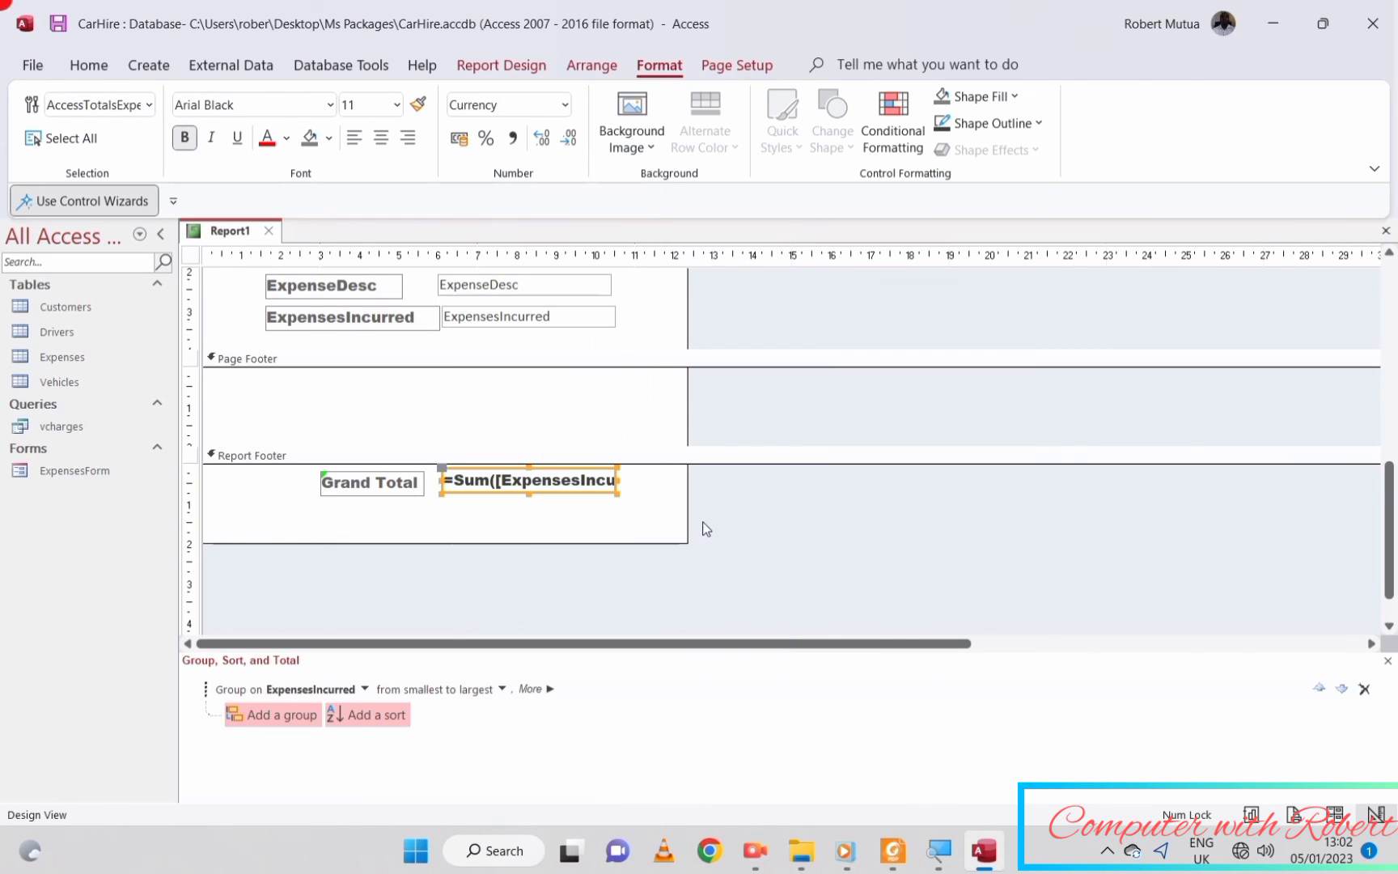
left_click(648, 536)
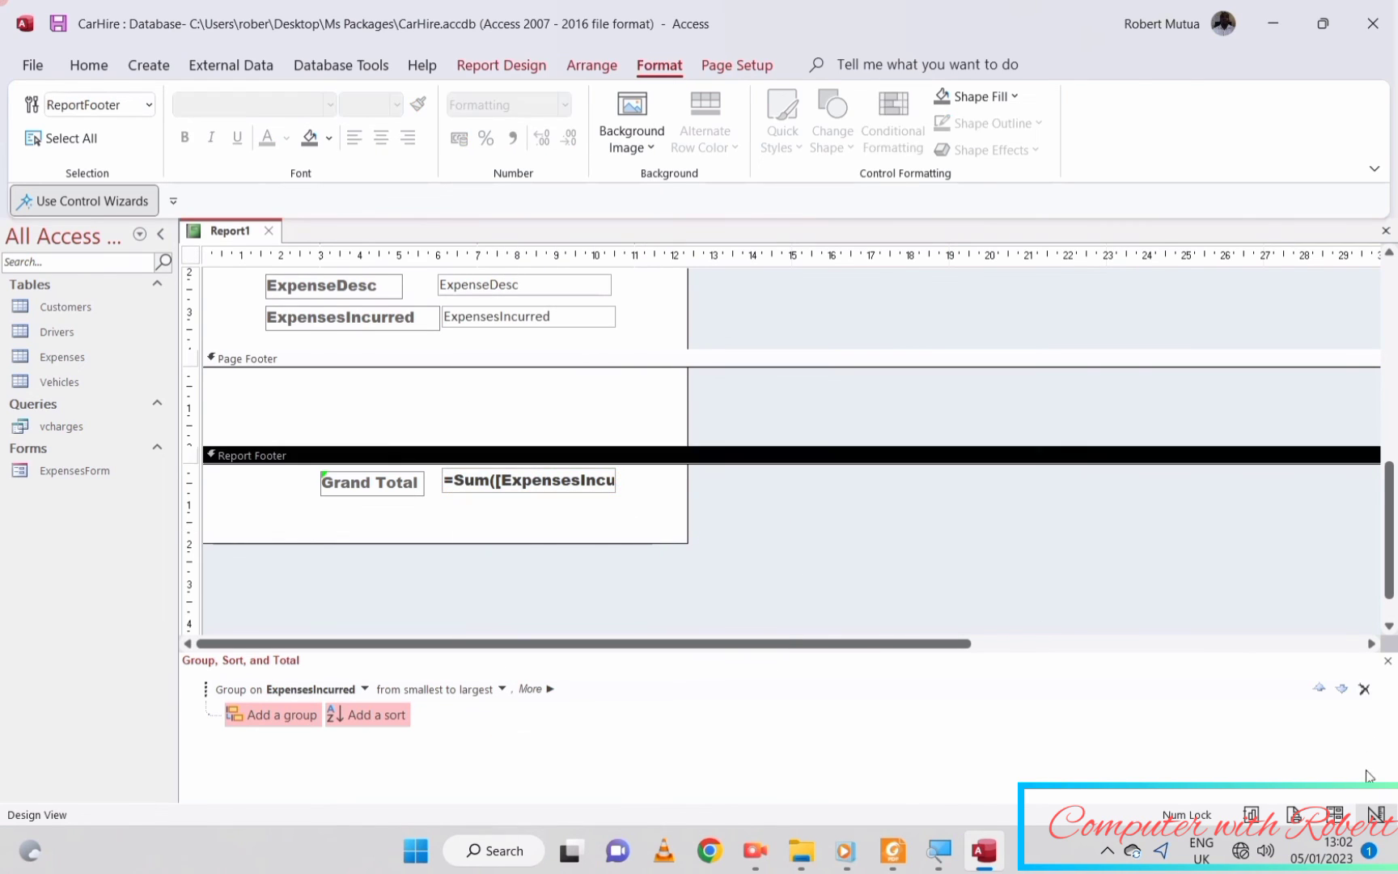
- Check the Grand Total line in Report View, then examine both pages of the report in Print Preview
left_click(1261, 824)
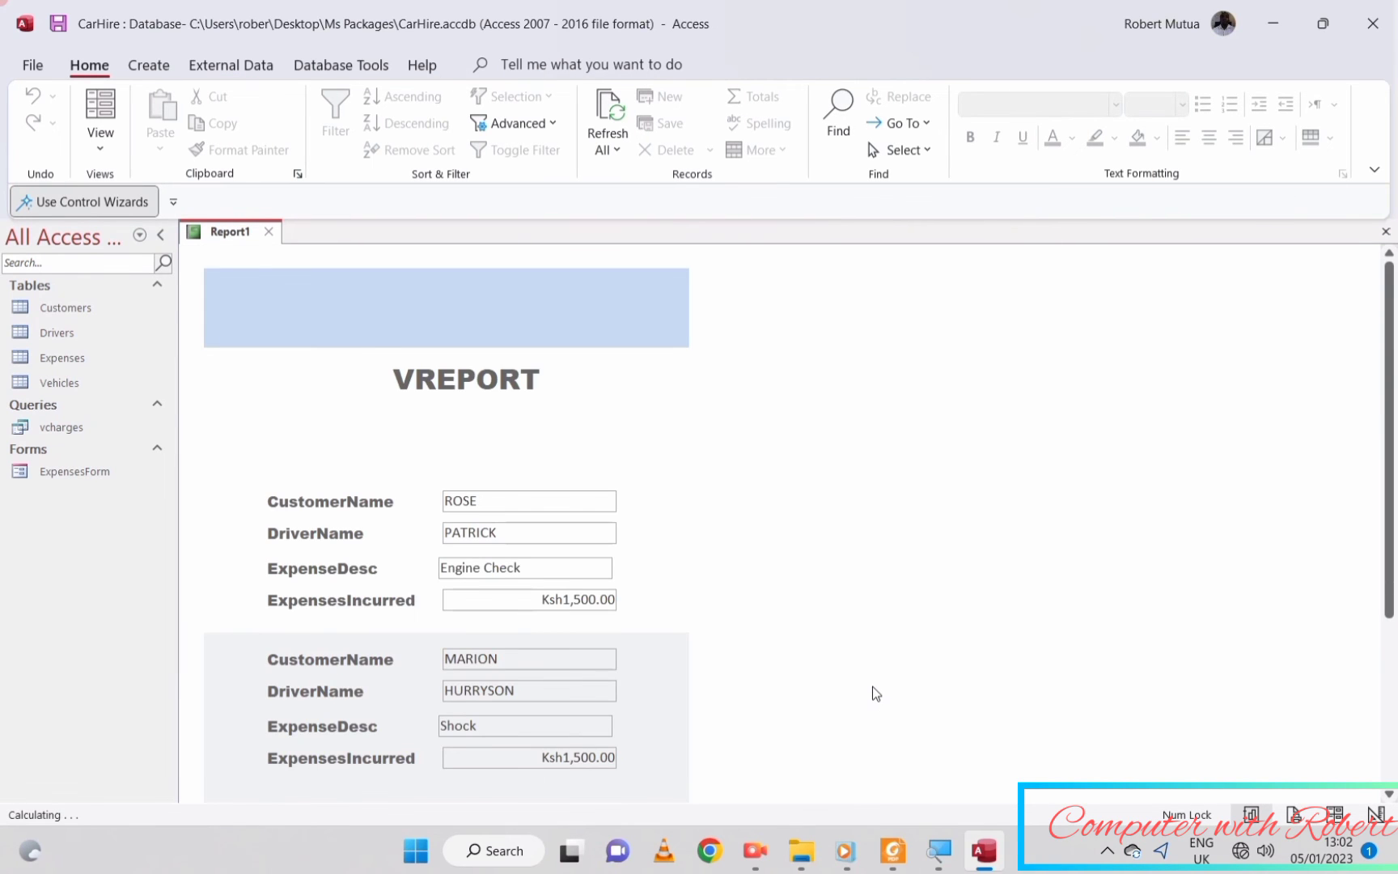
scroll(877, 680, "down", 3)
scroll(879, 672, "down", 10)
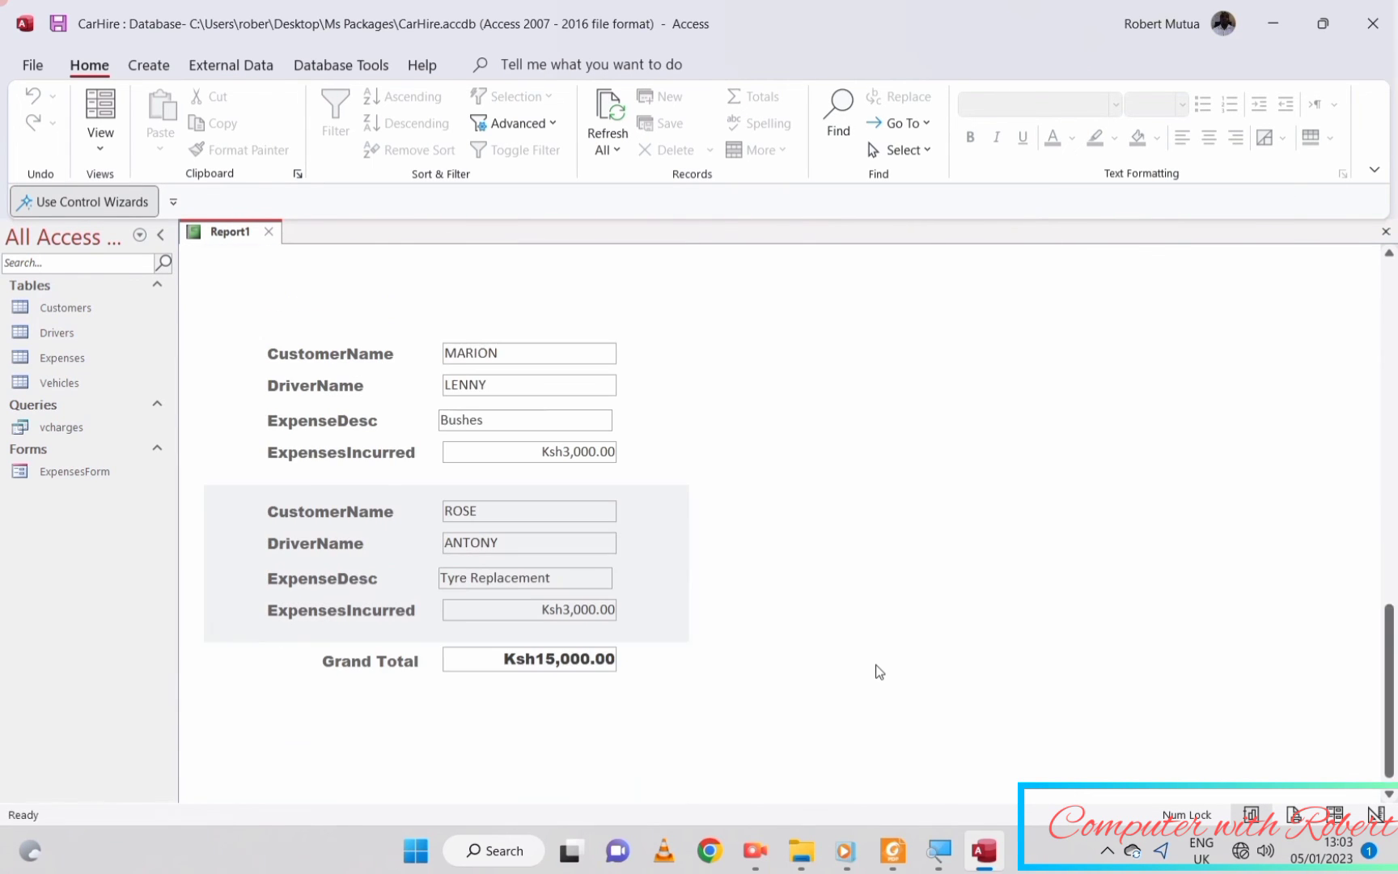
left_click(1296, 815)
scroll(565, 443, "down", 7)
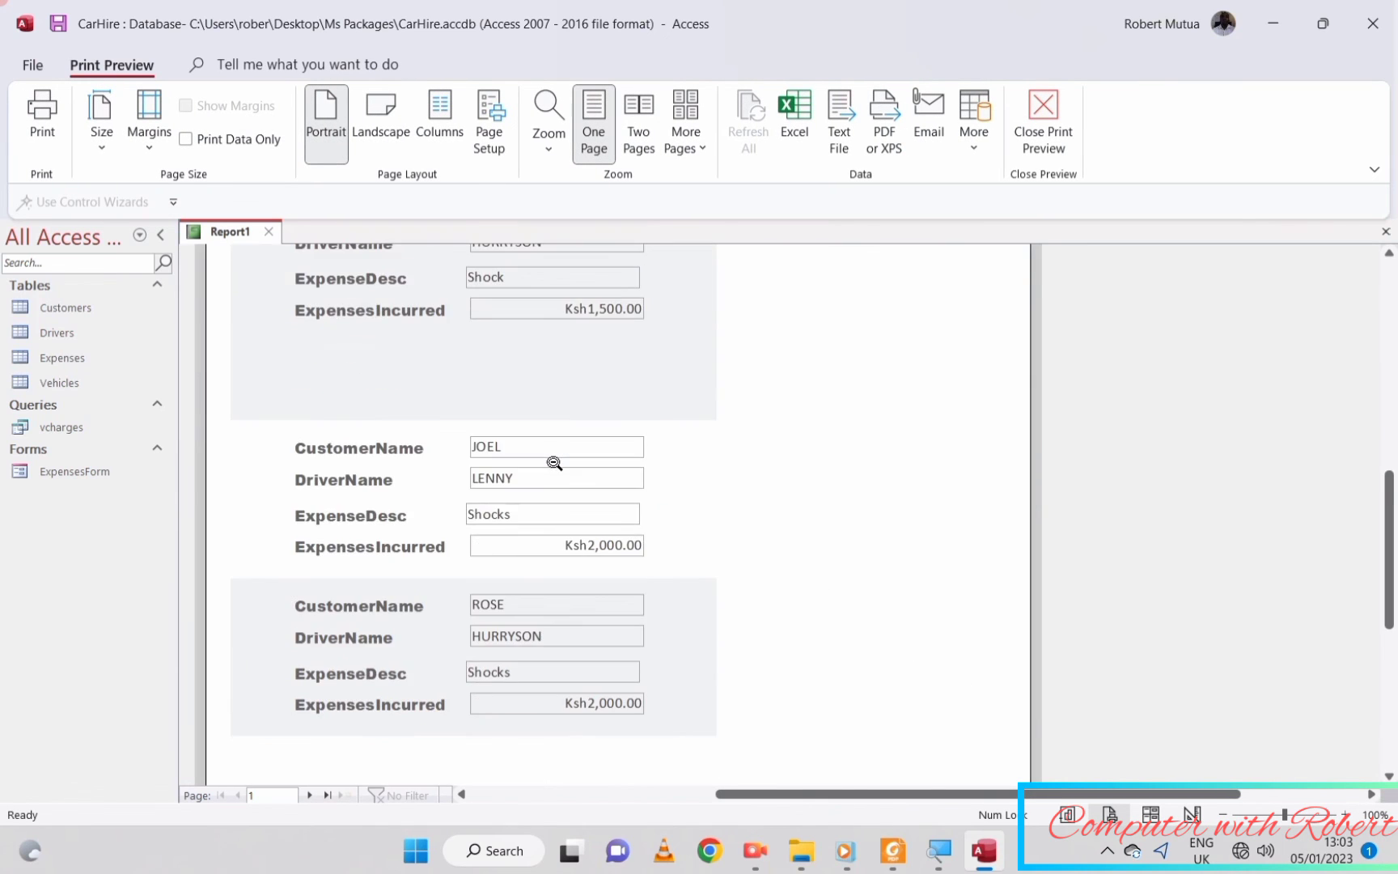
scroll(555, 463, "down", 4)
scroll(553, 468, "up", 1)
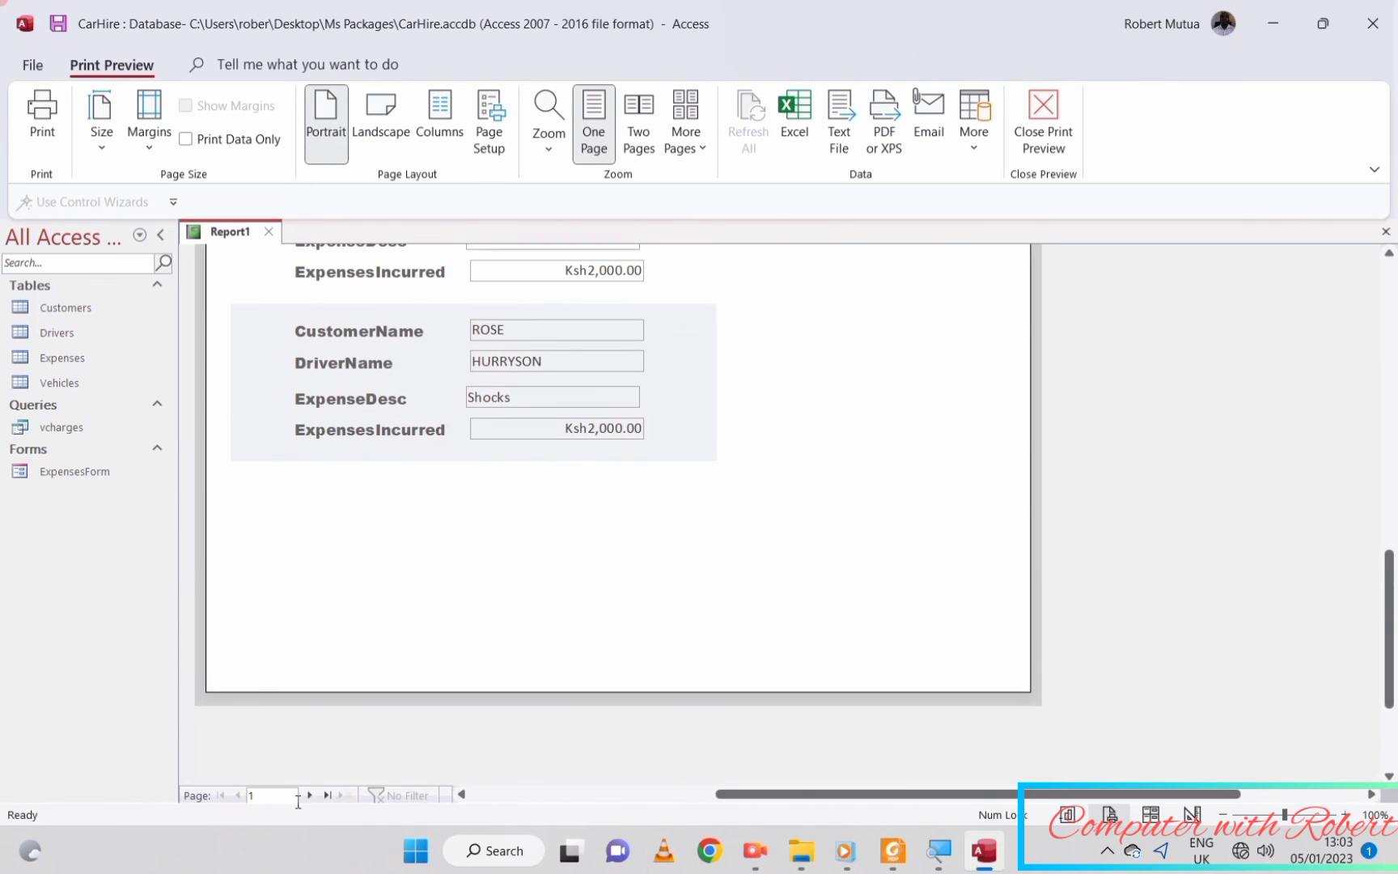
left_click(309, 795)
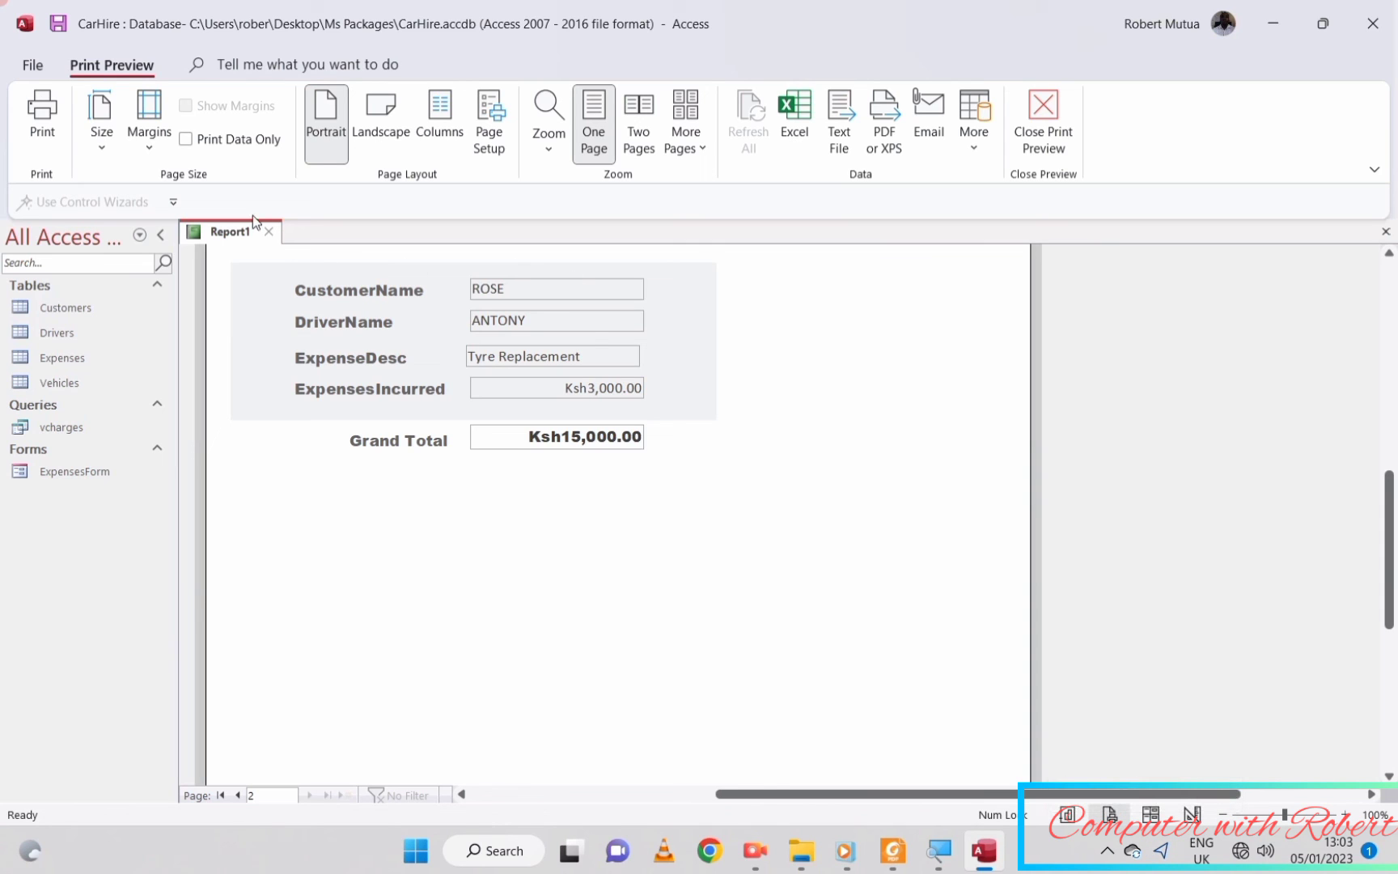
- Close the report and save its design under the name vreport
left_click(268, 232)
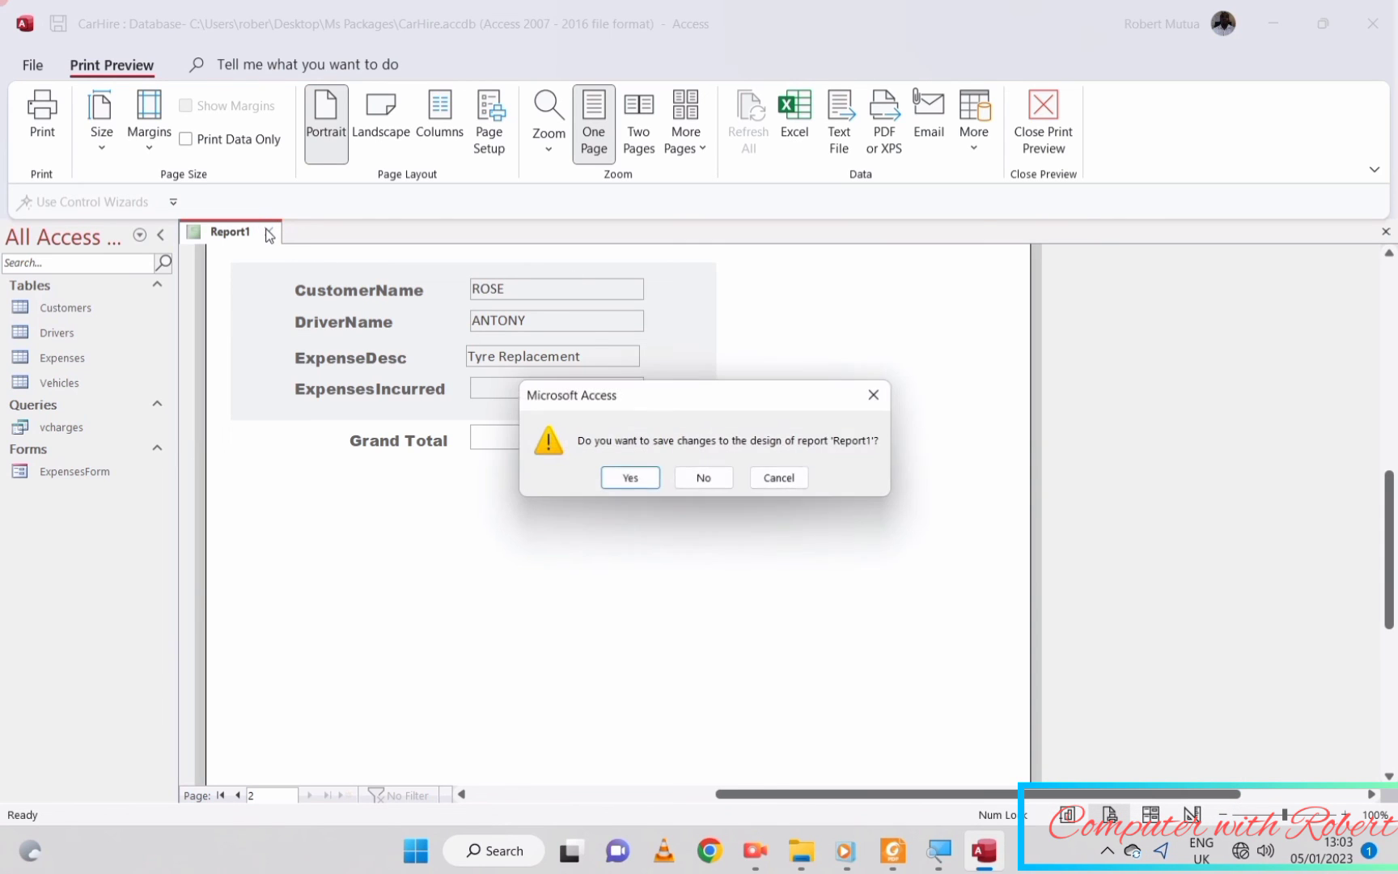
left_click(629, 482)
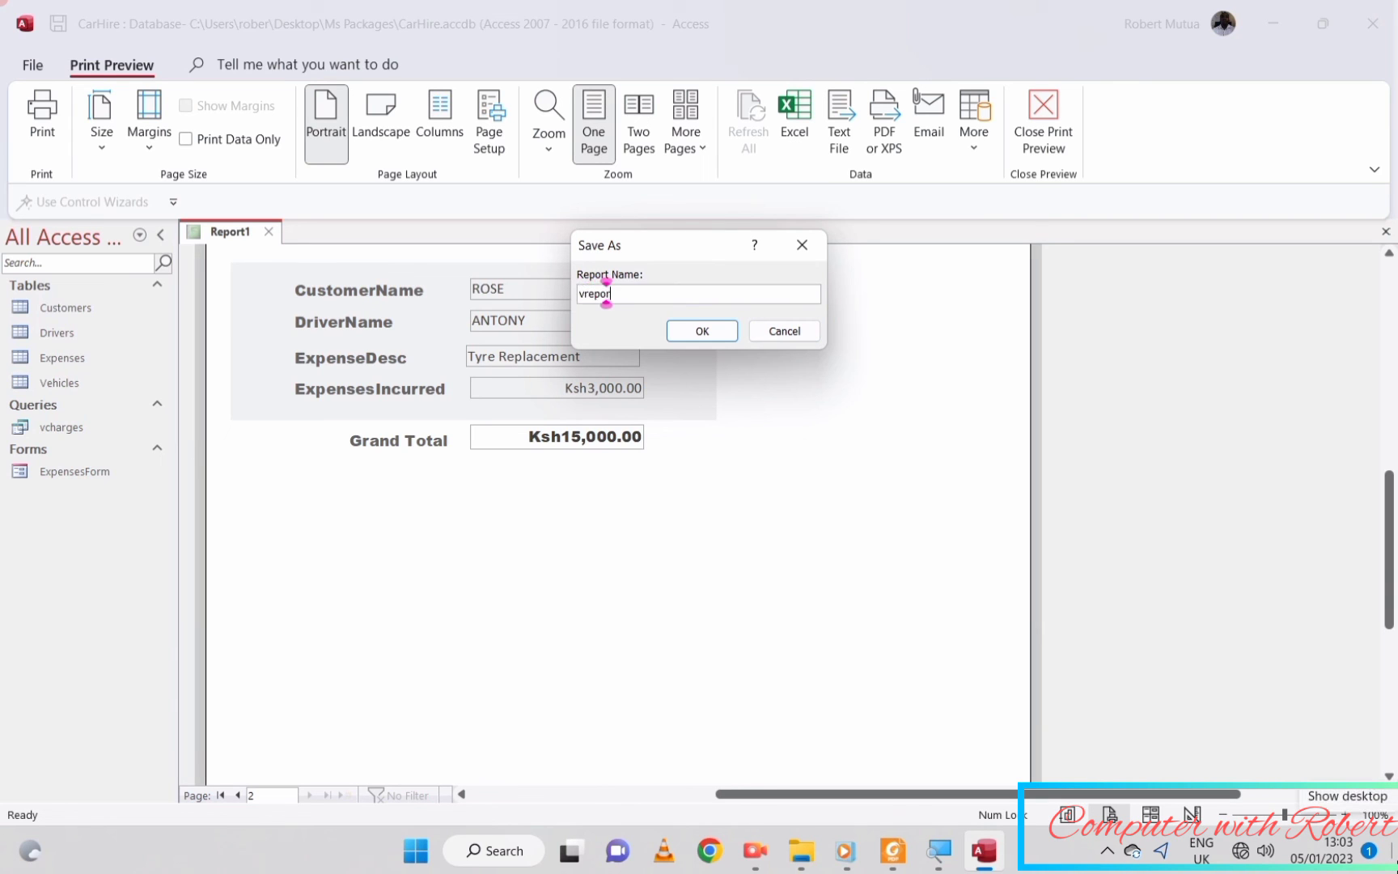
left_click(704, 332)
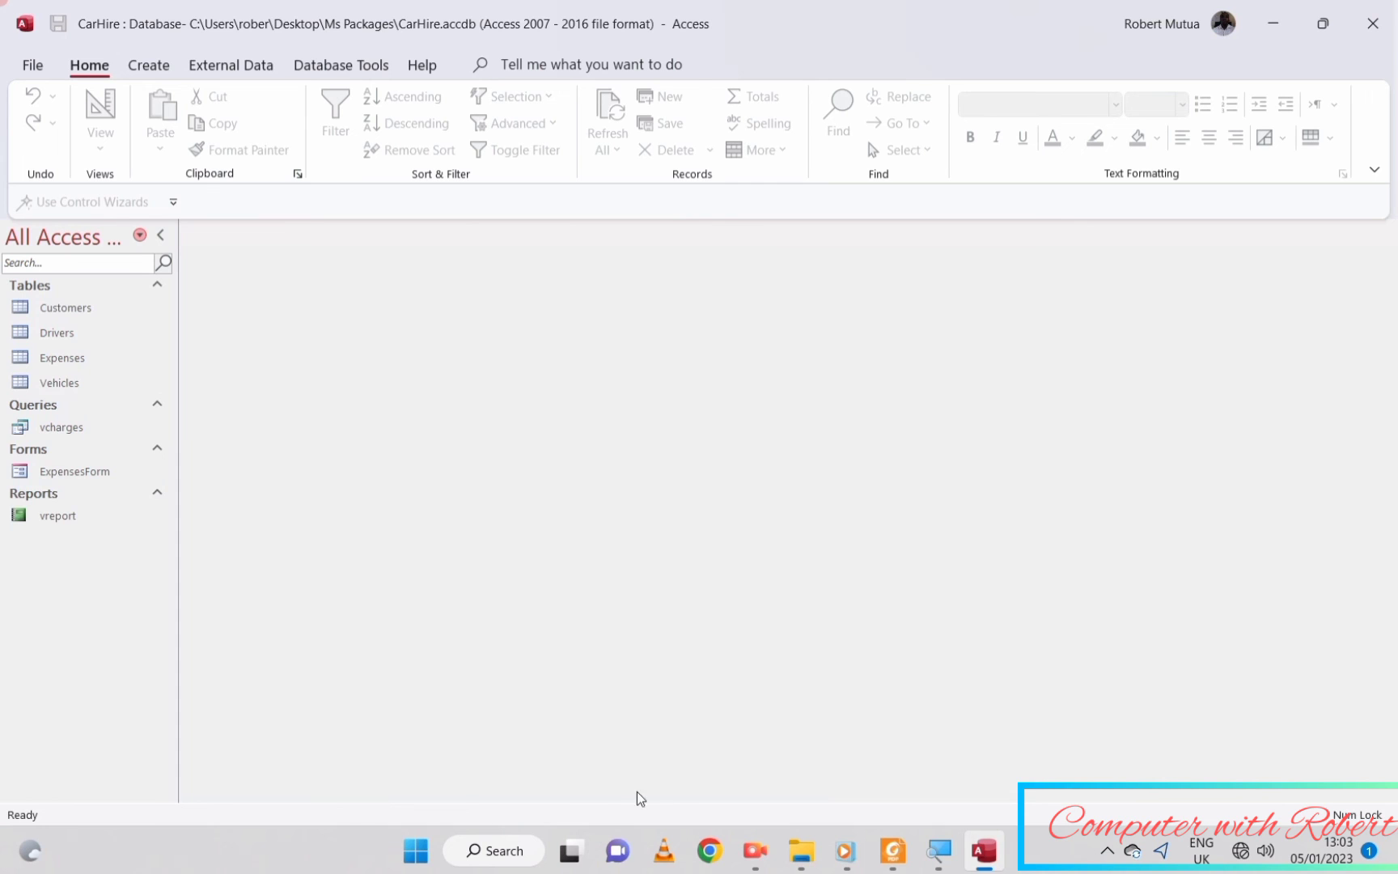
- Switch to the KCSE 2022 P2 exam PDF in Foxit PDF Reader and read the printing task in part (e)
left_click(893, 851)
scroll(475, 496, "down", 1)
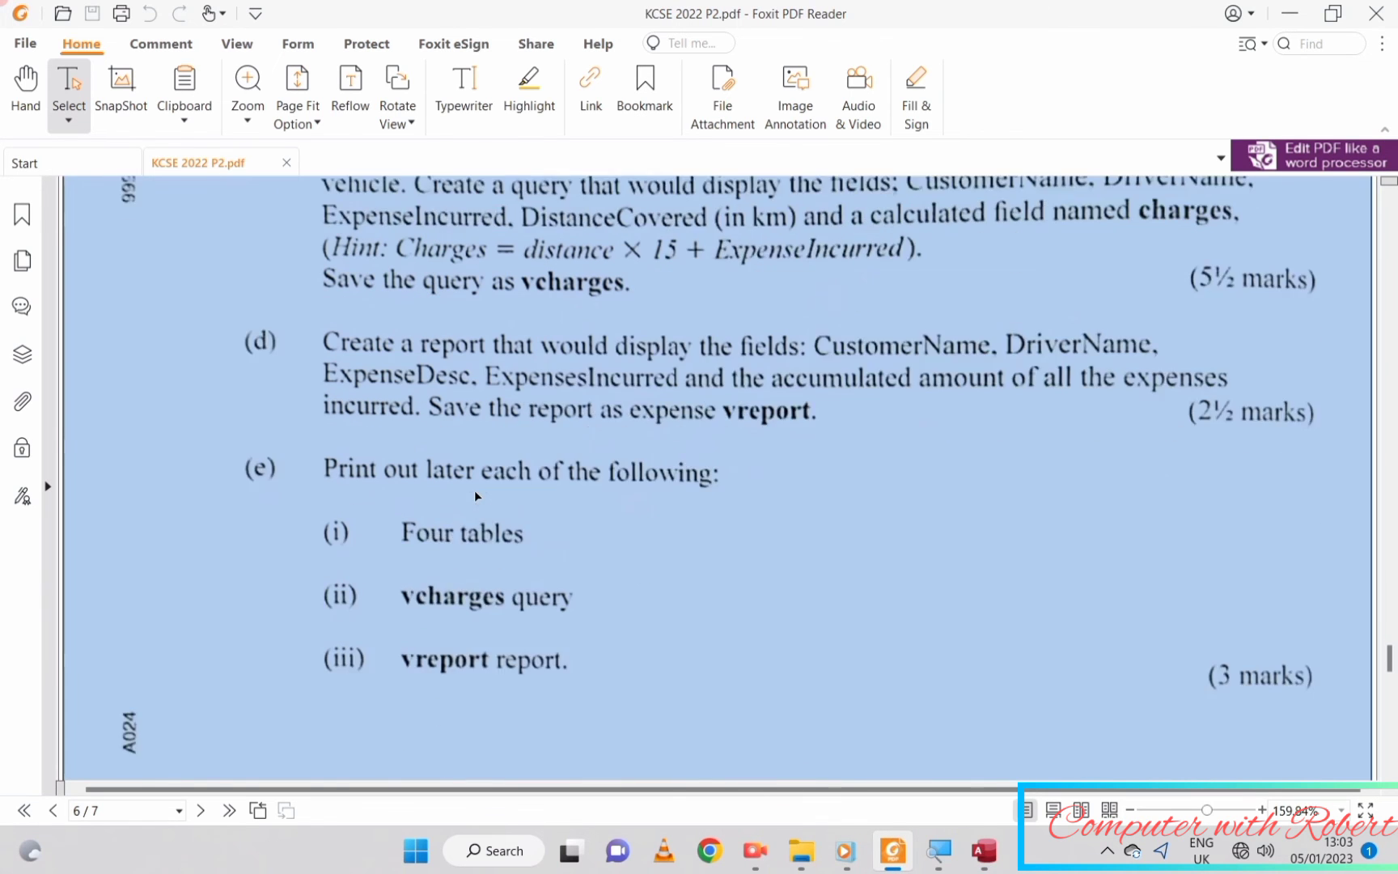
scroll(475, 496, "down", 1)
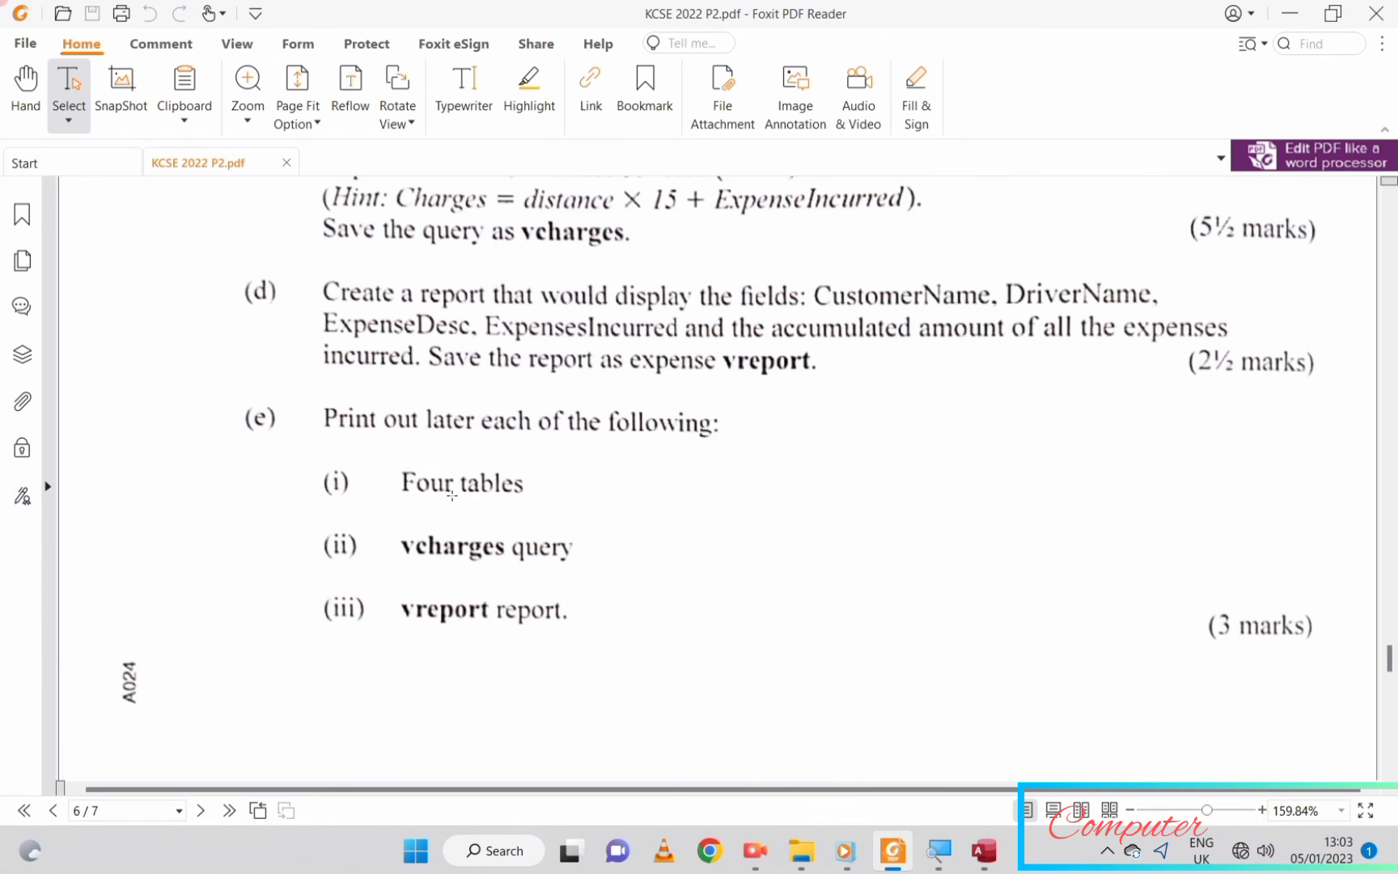
left_click(424, 501)
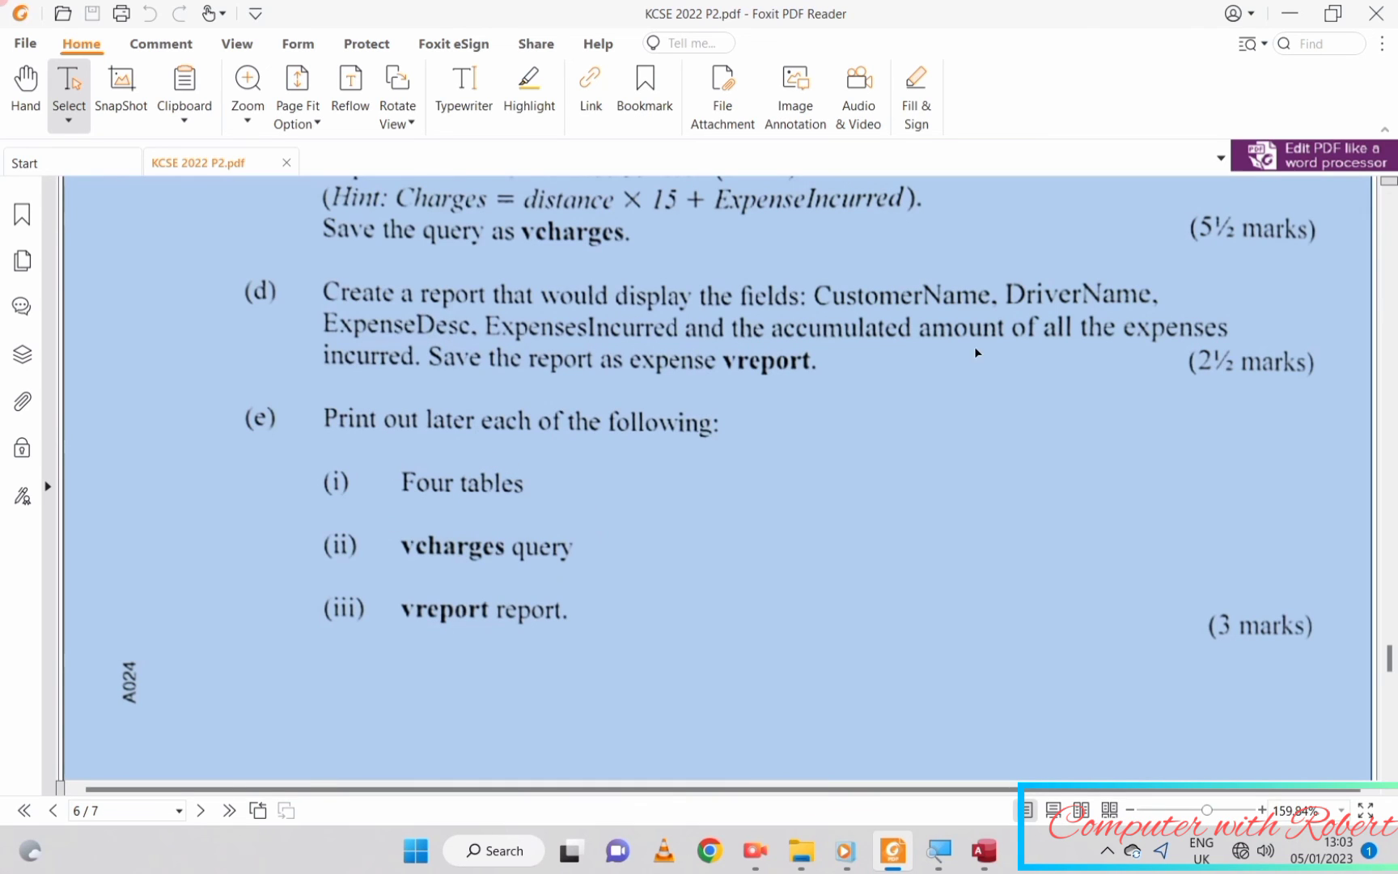
- Close the exam PDF, return to the CarHire database in Access and open the Customers table in Print Preview
left_click(1376, 14)
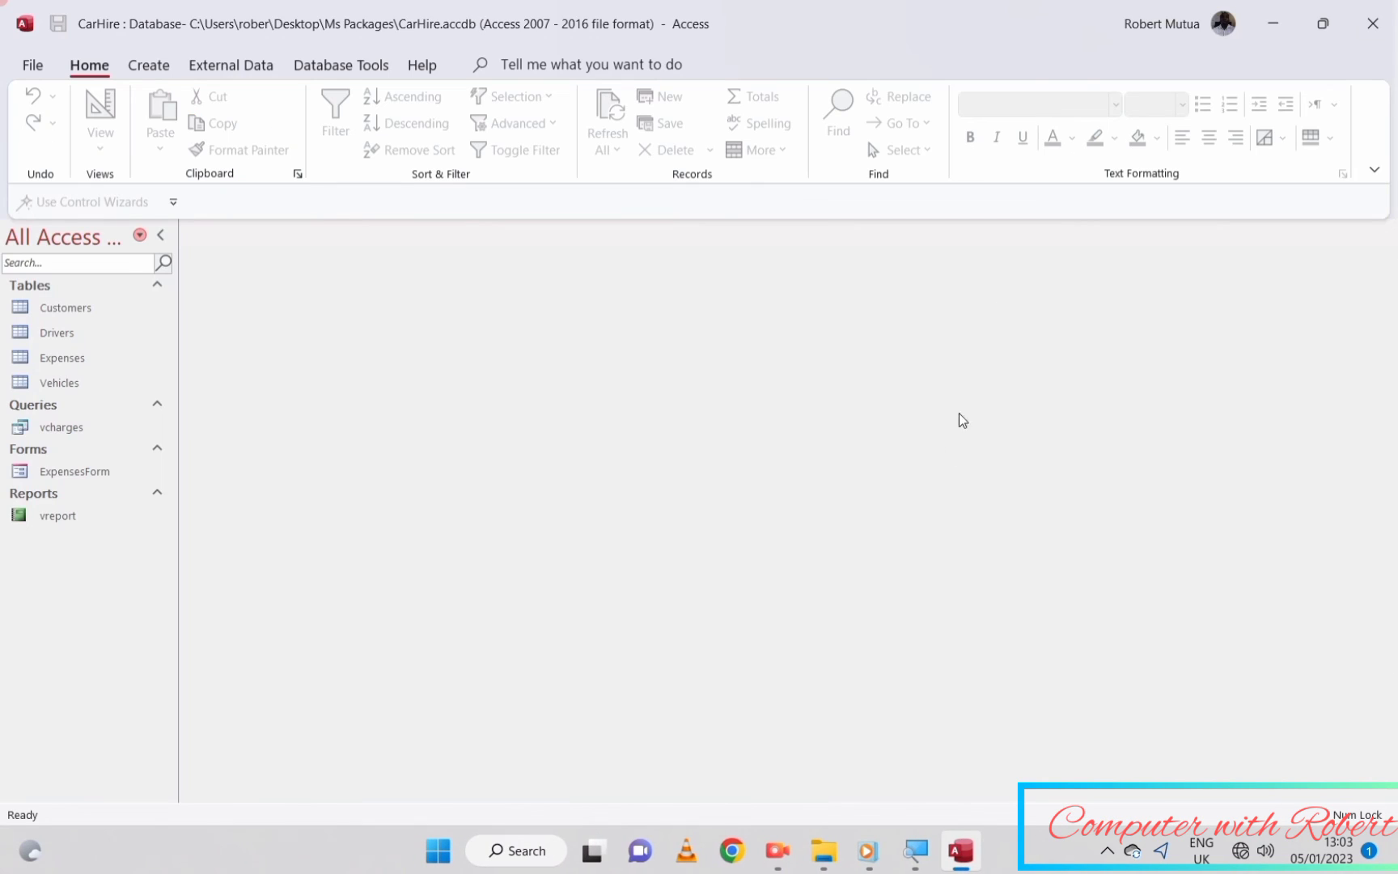
double_click(60, 311)
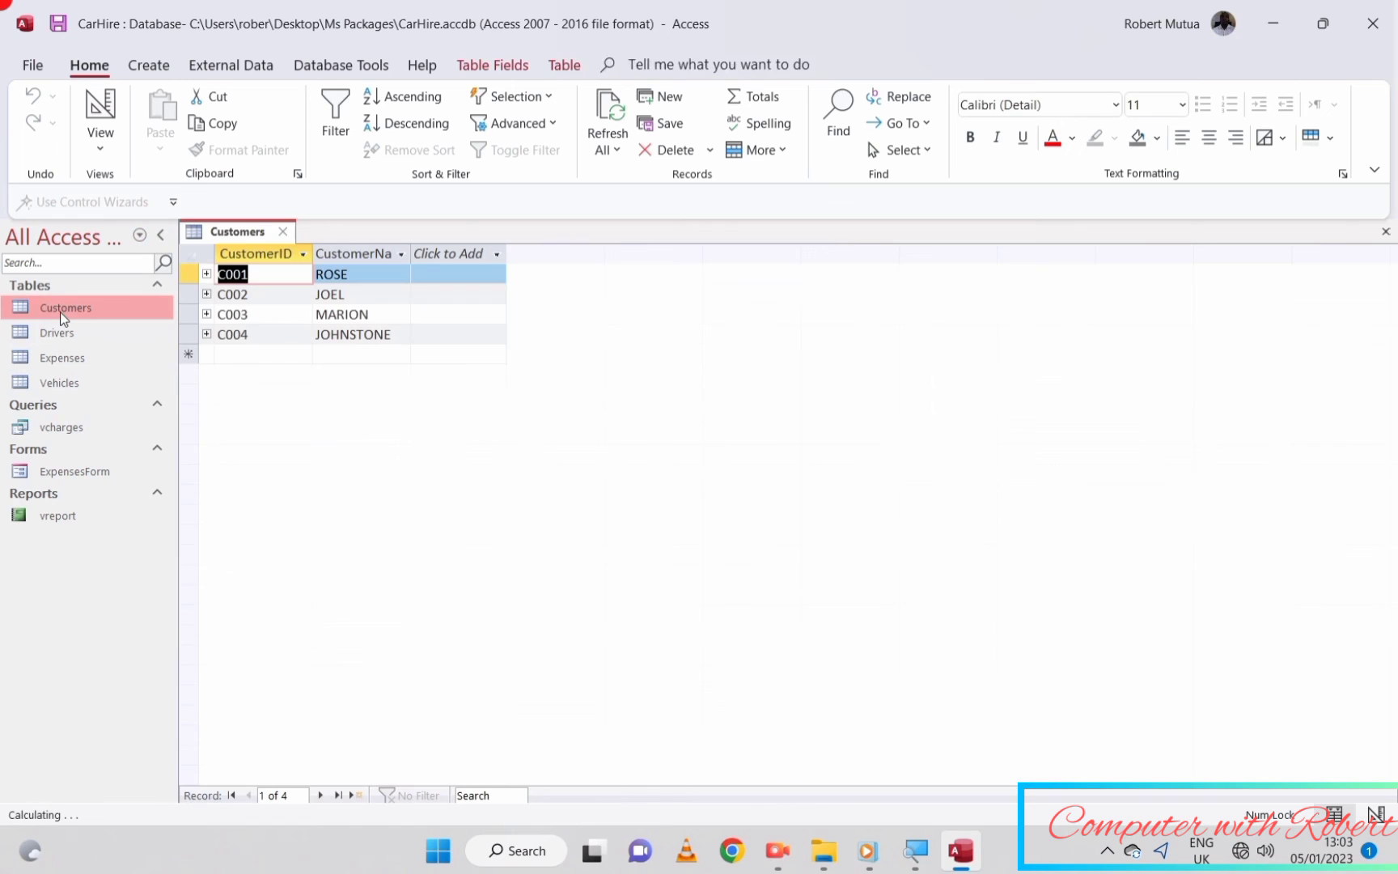
left_click(29, 64)
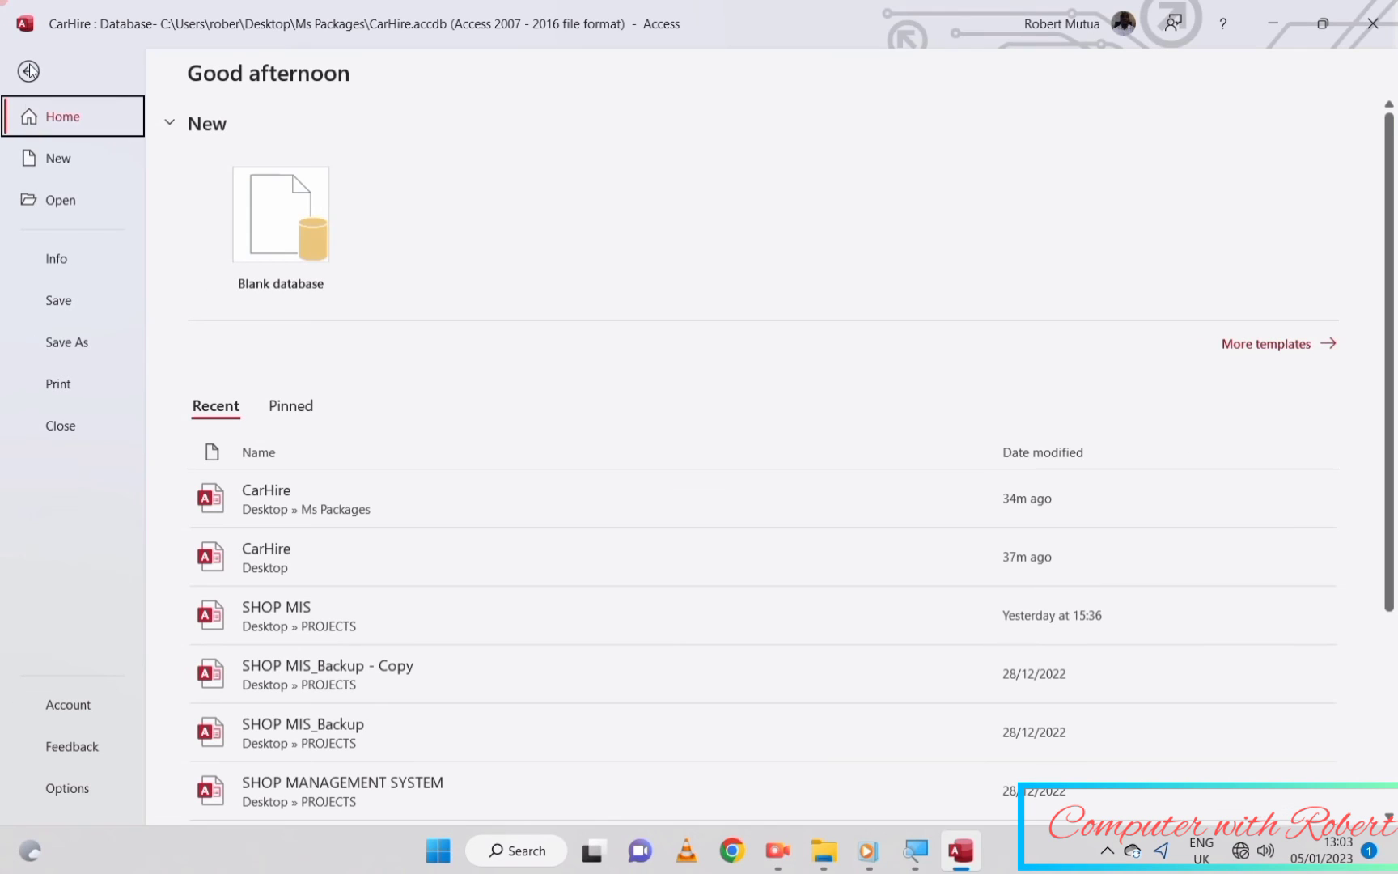
left_click(55, 385)
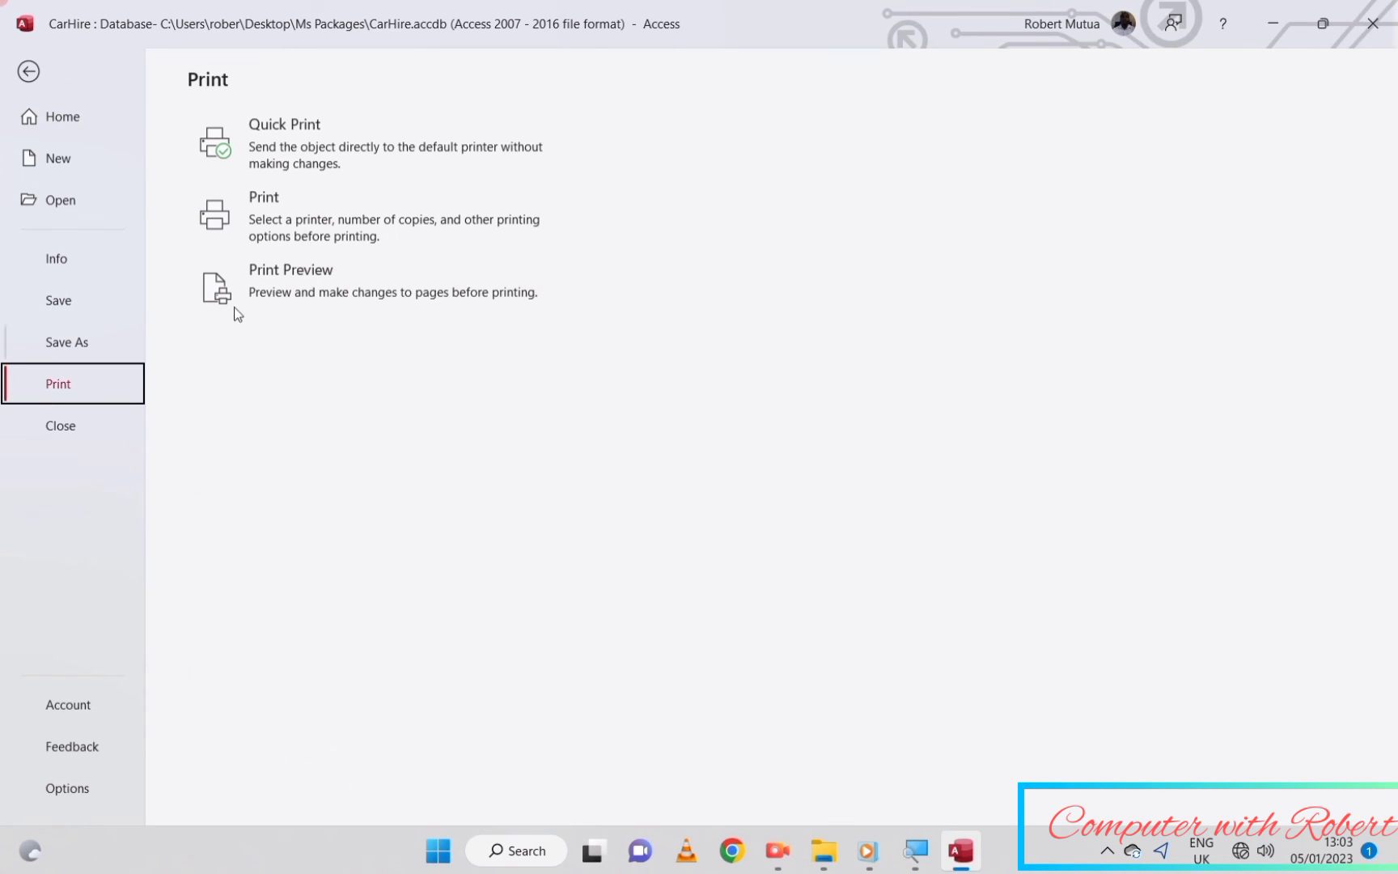
left_click(352, 297)
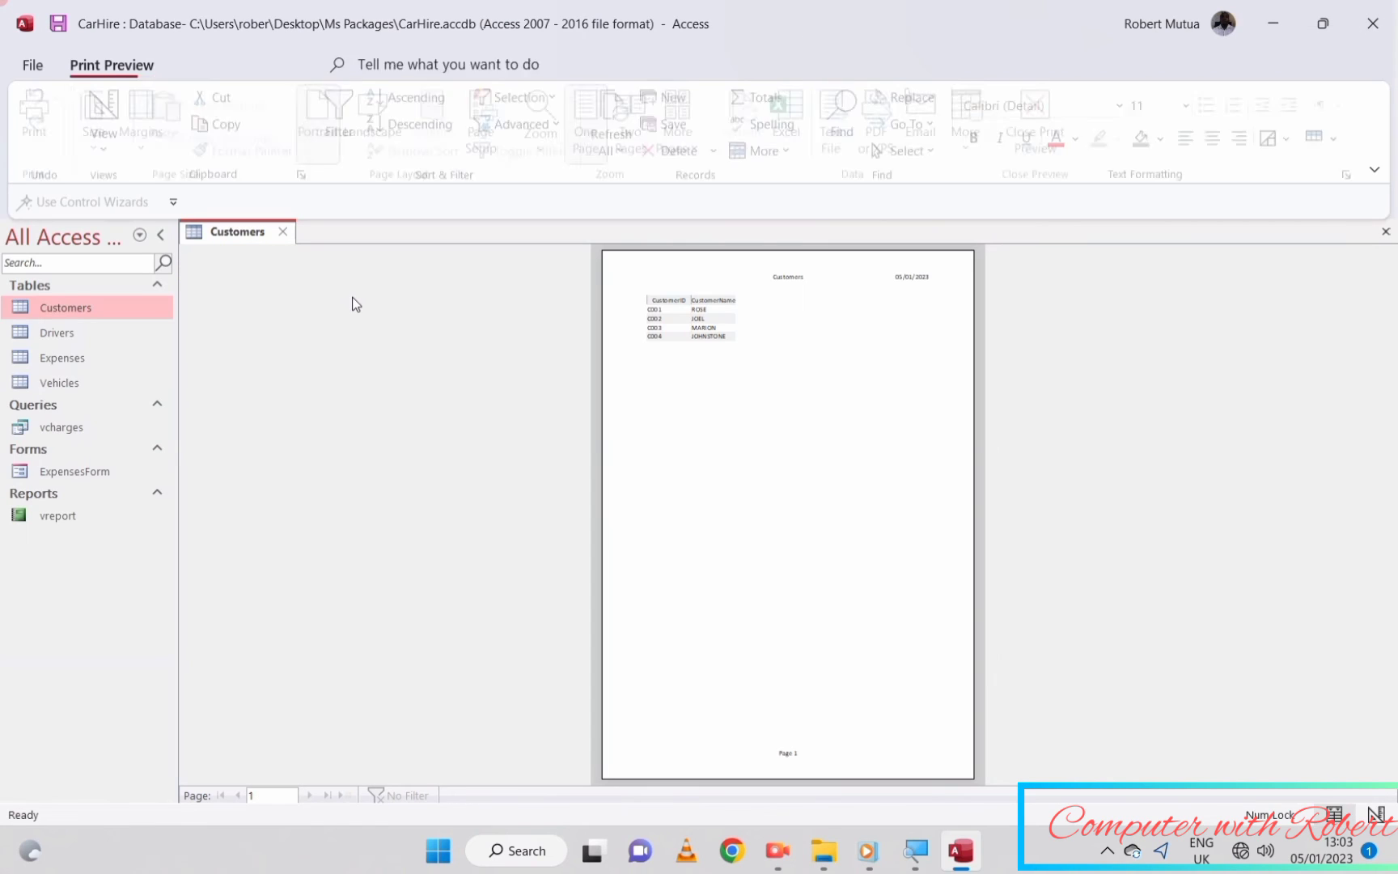
left_click(719, 439)
left_click(719, 440)
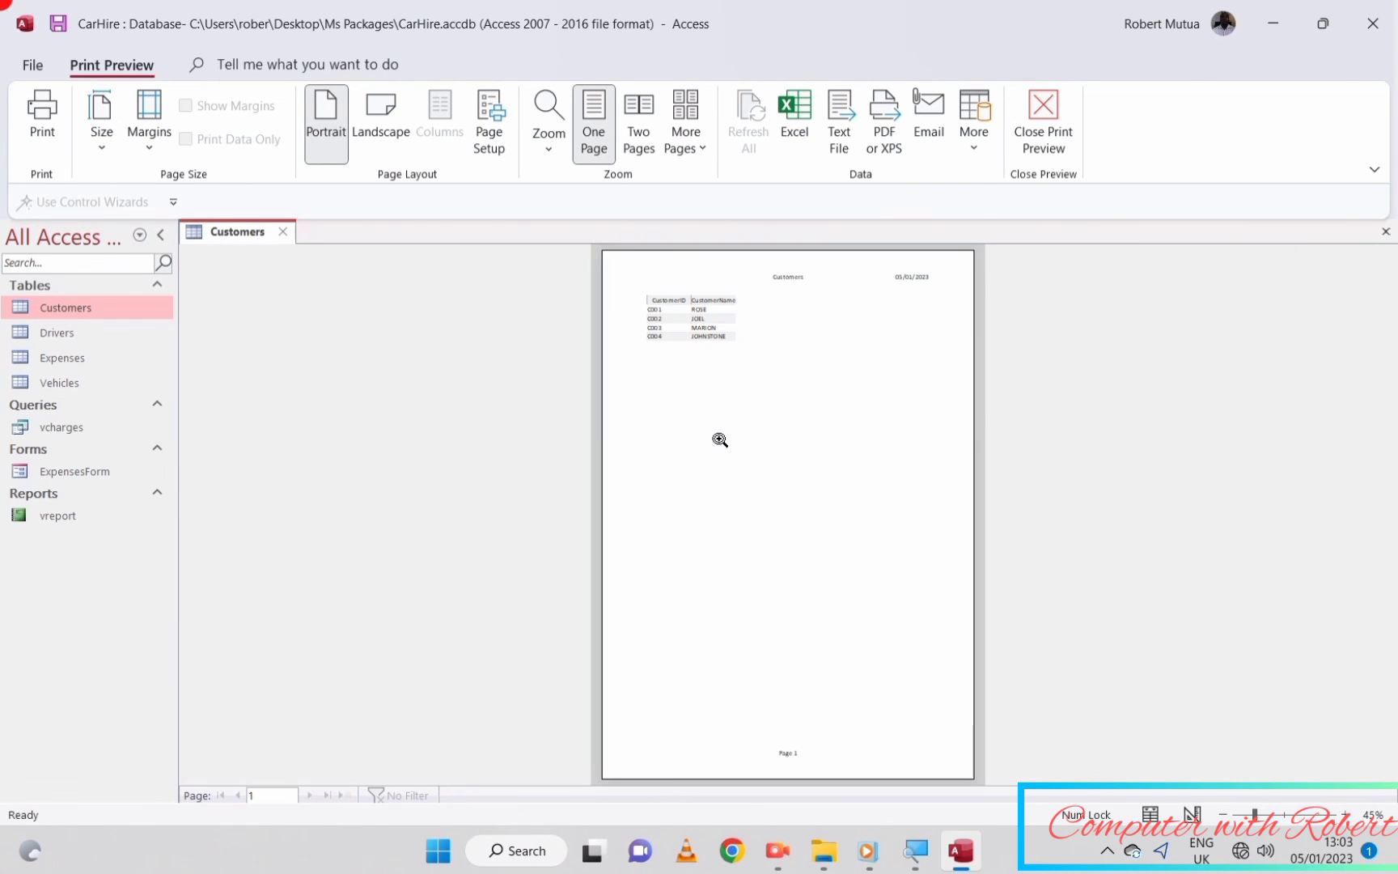
- Print the Customers table on the HP0A3E7F (HP LaserJet Pro M404-M405) printer with printing on both sides set to No
left_click(35, 136)
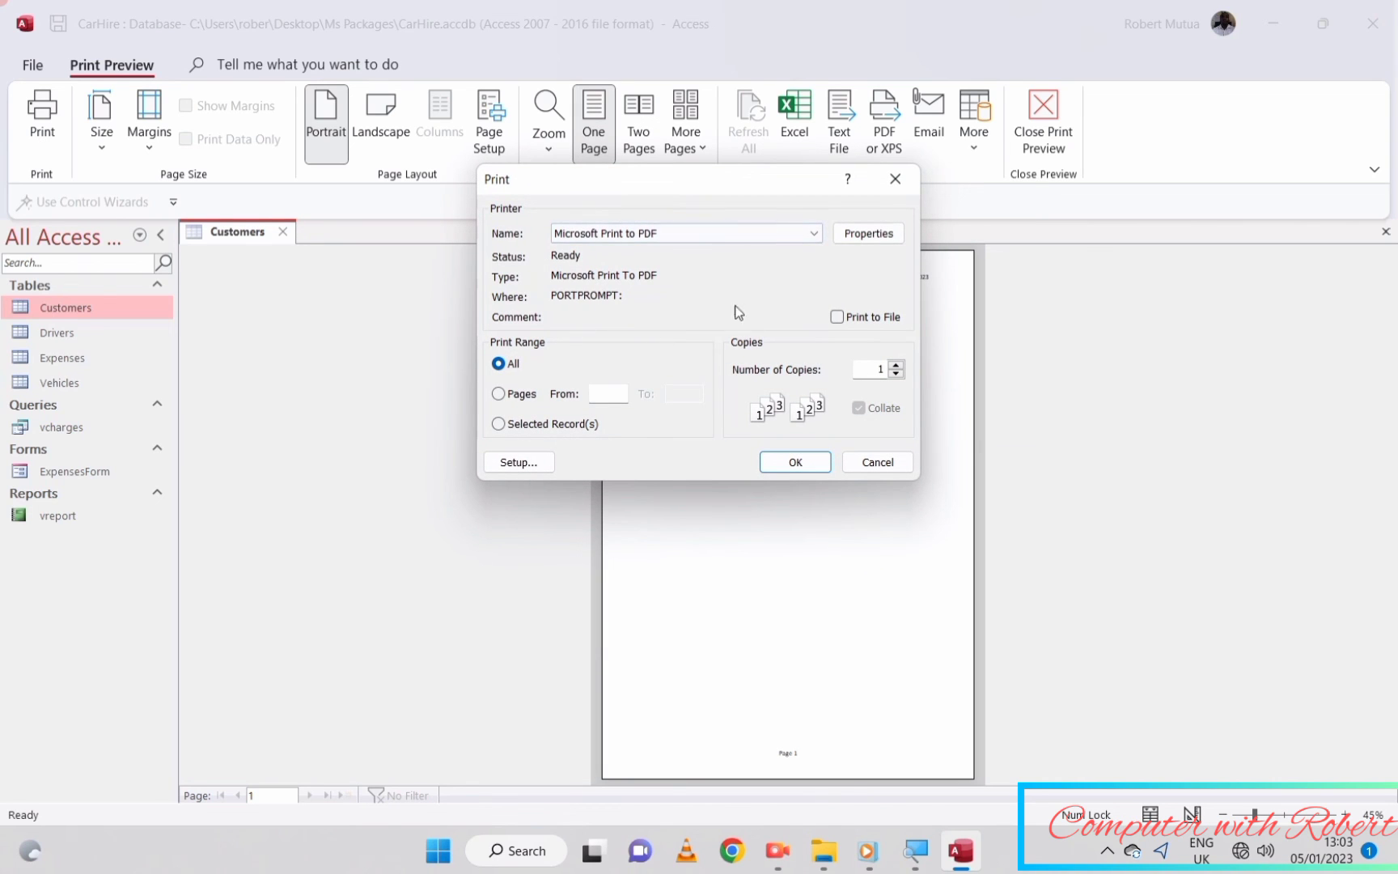
left_click(815, 239)
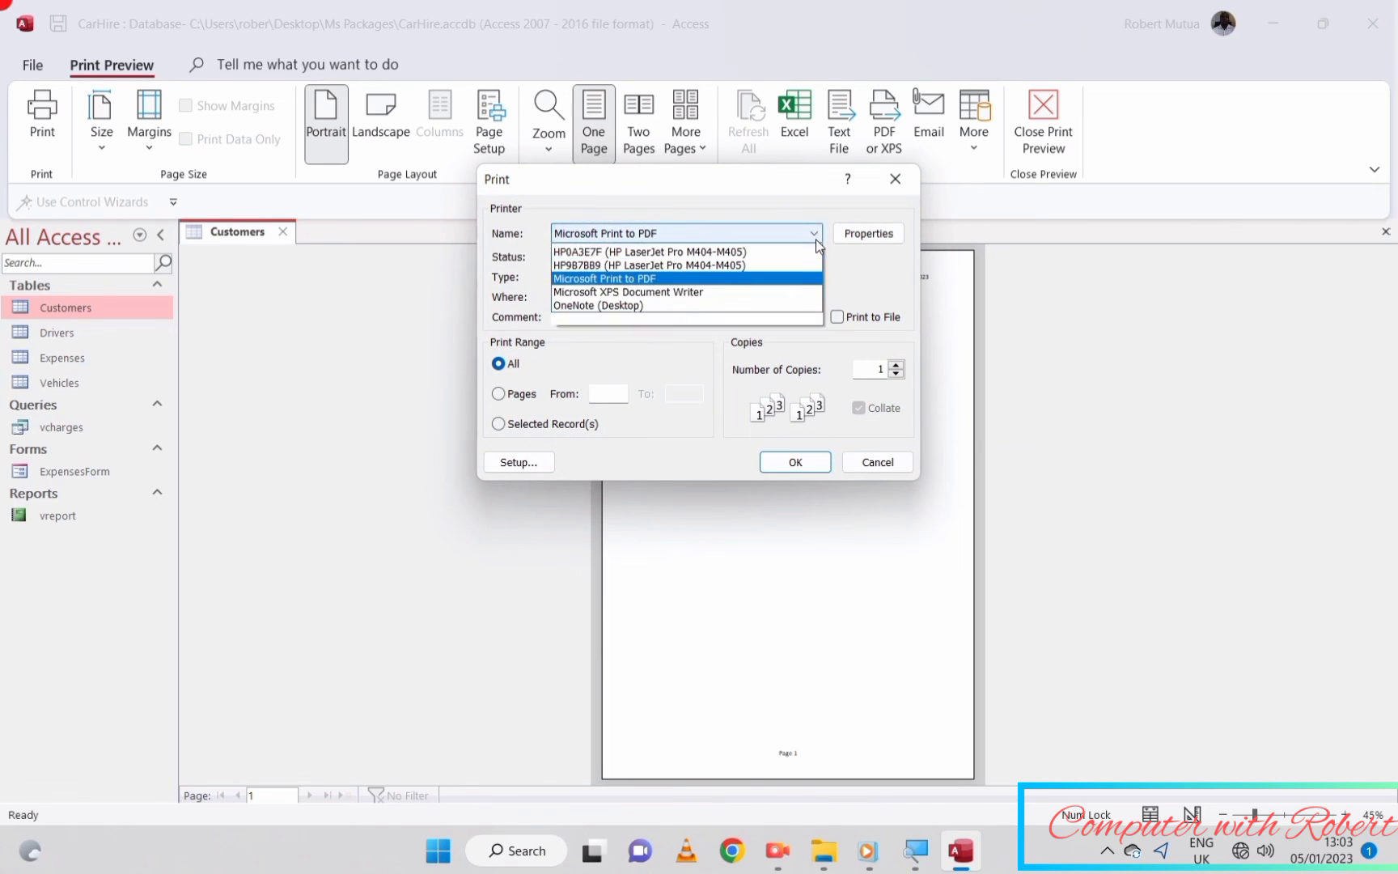
left_click(687, 265)
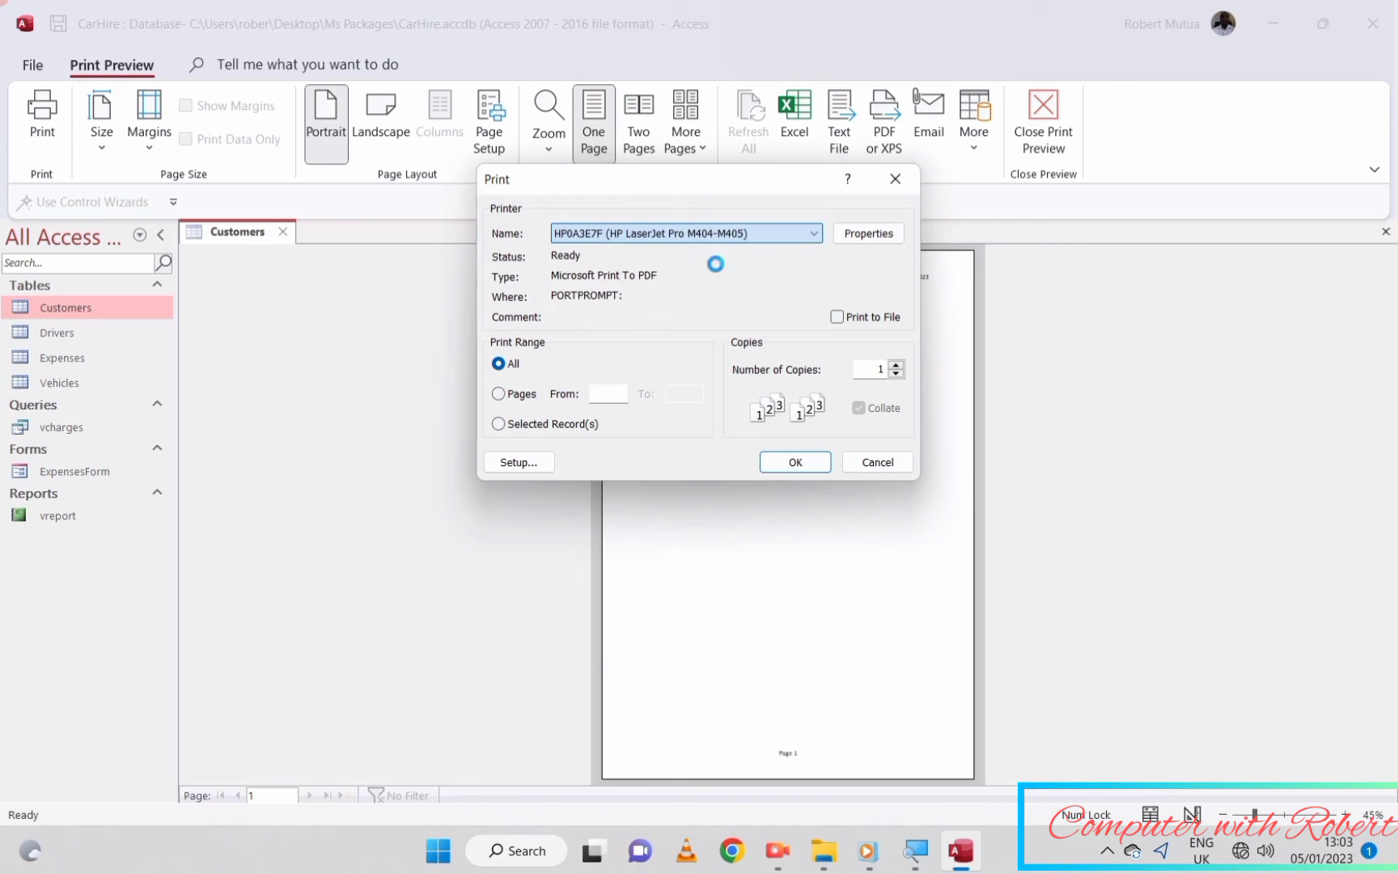
left_click(859, 236)
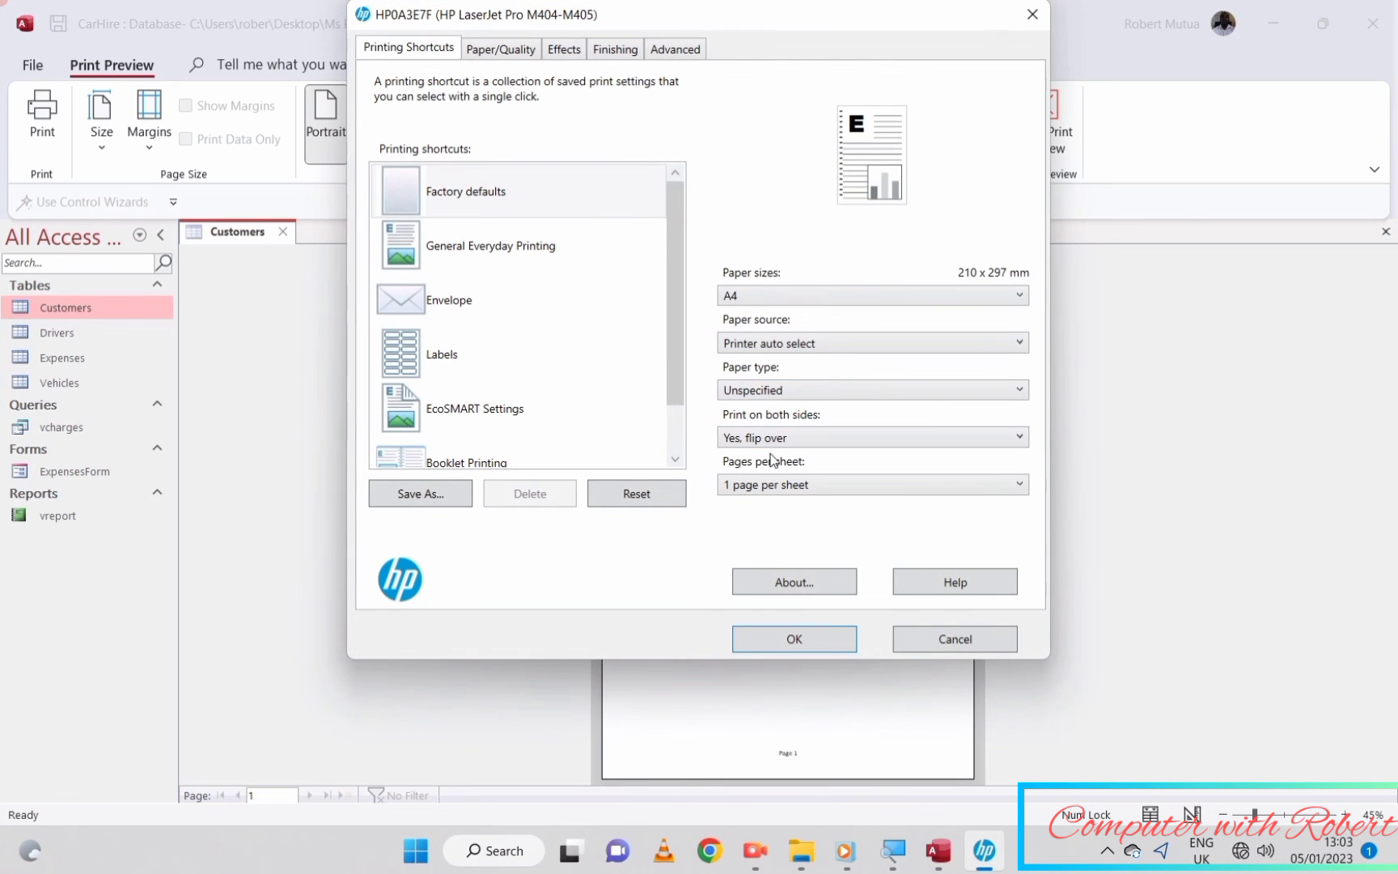
left_click(761, 438)
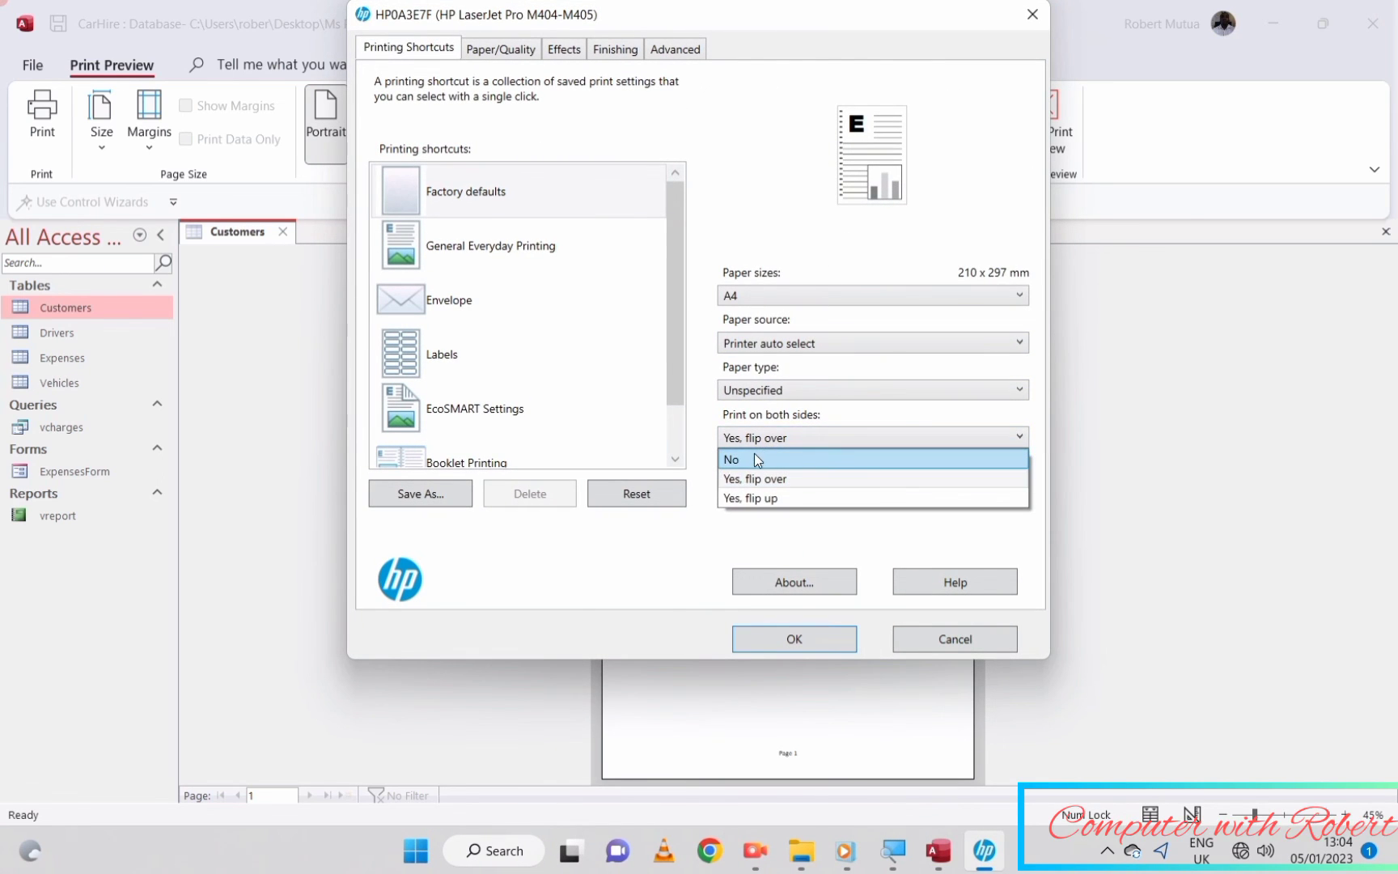
left_click(764, 441)
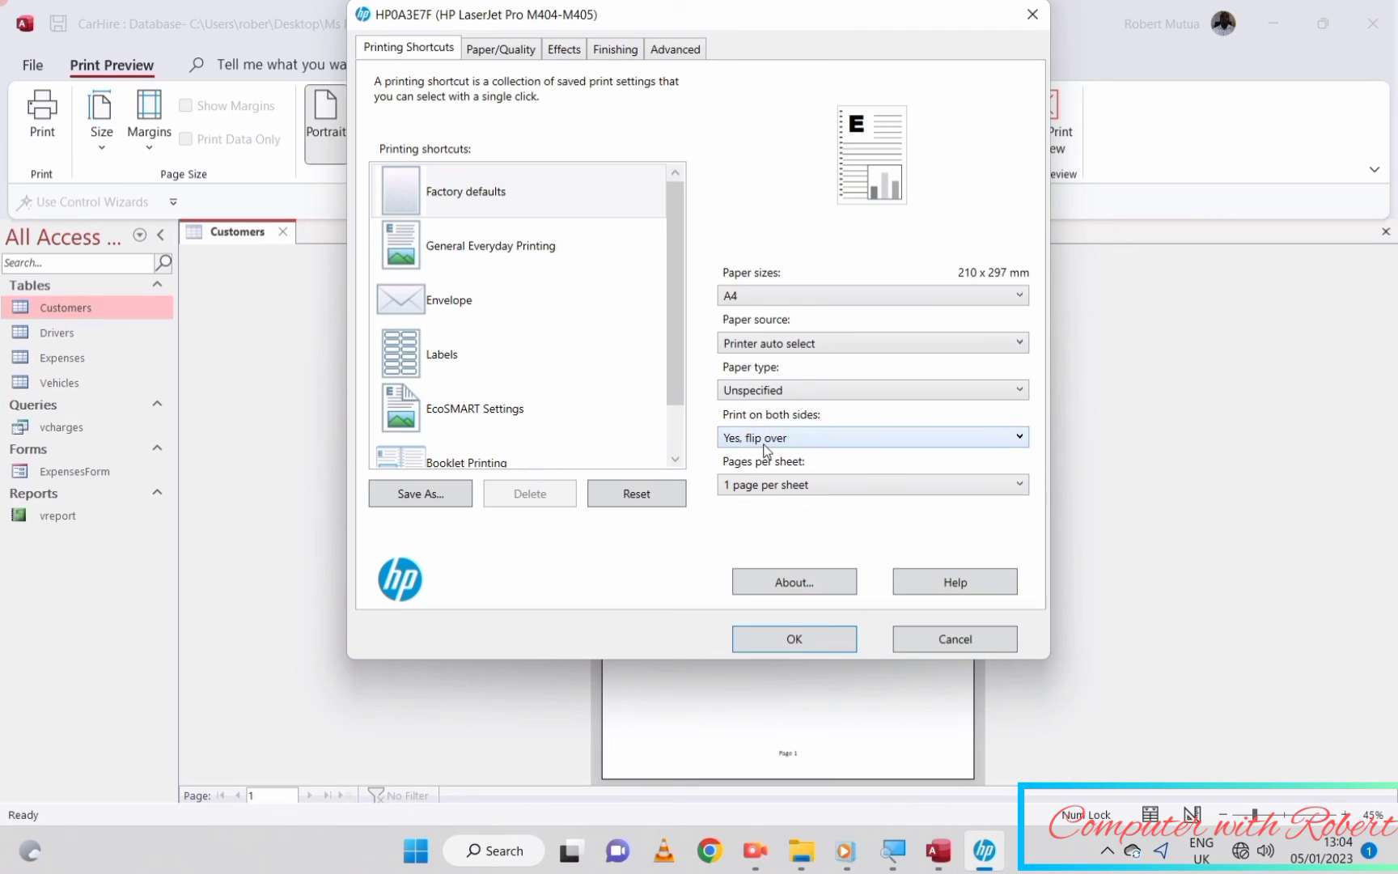
left_click(764, 443)
left_click(754, 460)
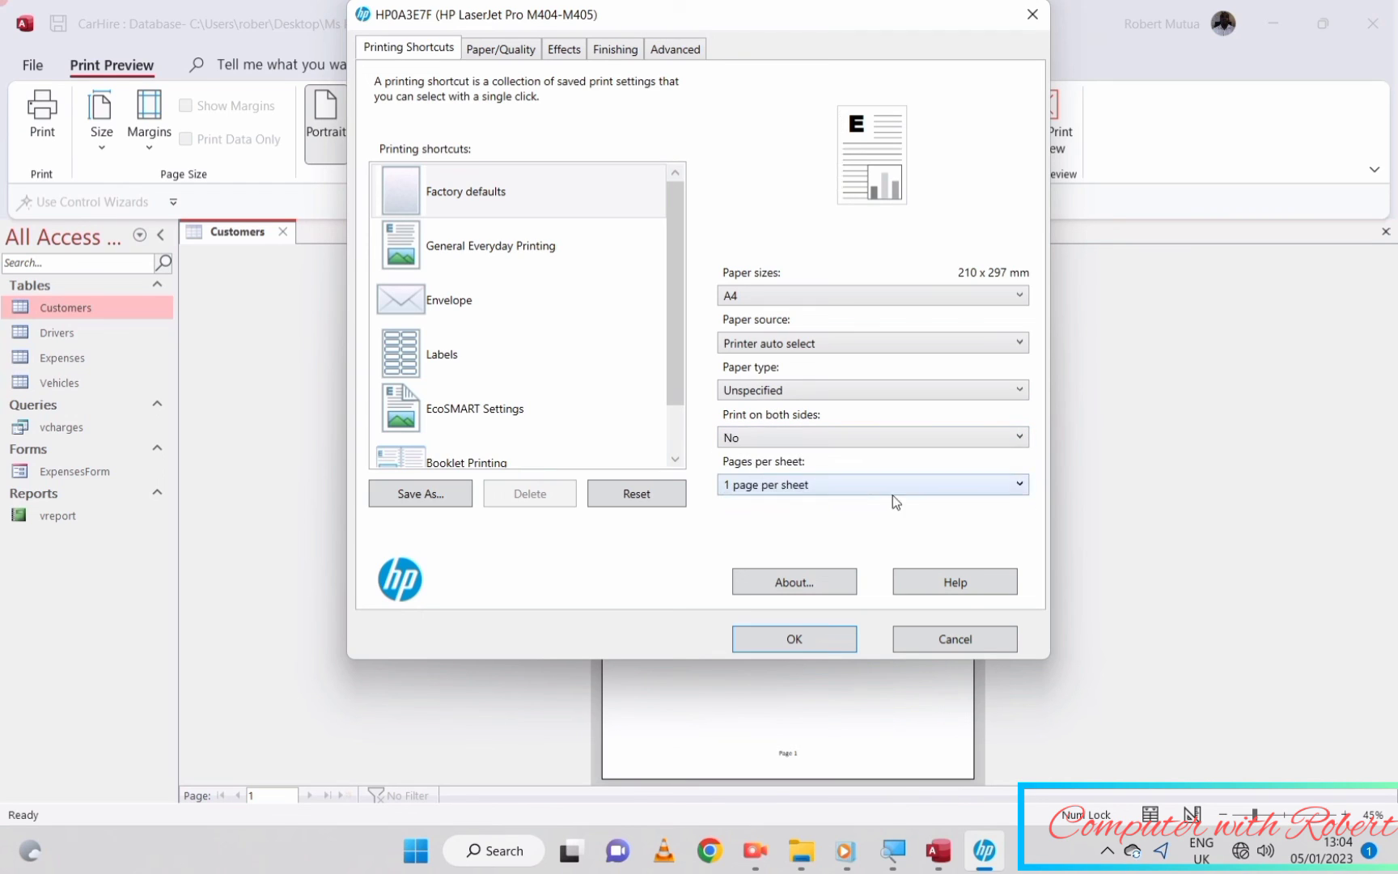
left_click(795, 641)
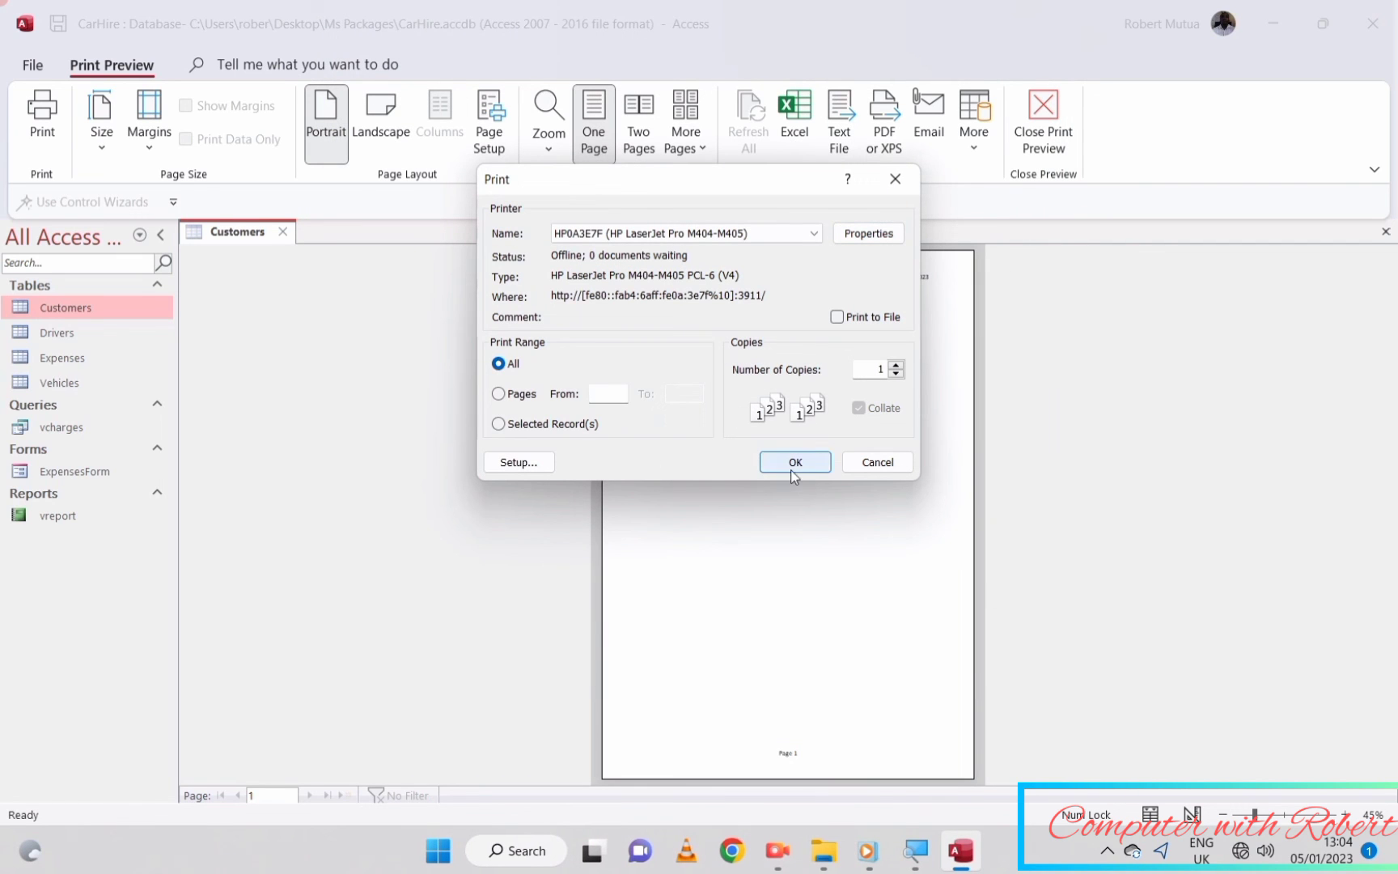
left_click(795, 462)
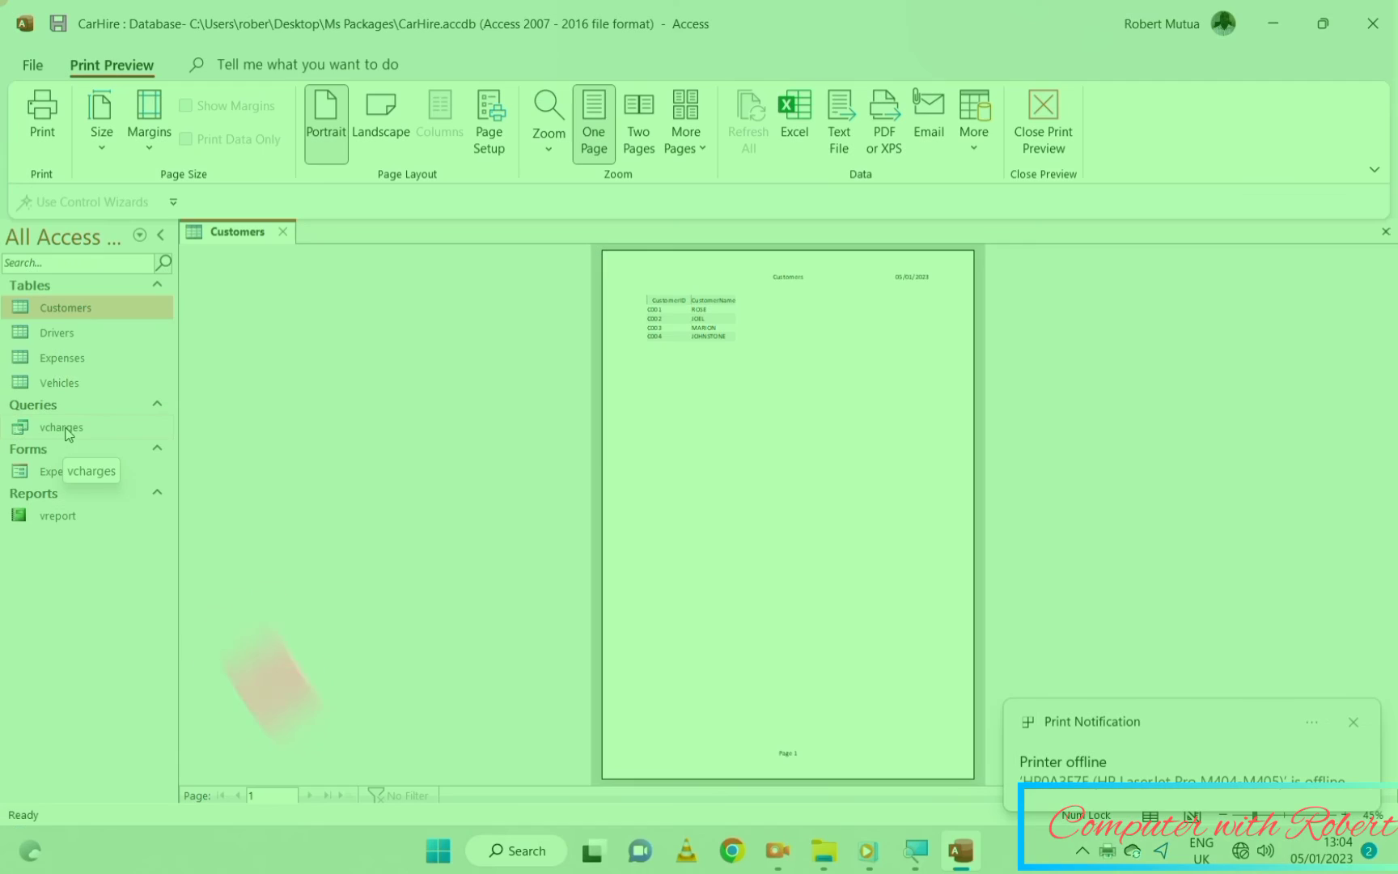
- Open the vcharges query and try to set up its printout on the HP9B7BB9 (HP LaserJet Pro M404-M405) printer
double_click(60, 428)
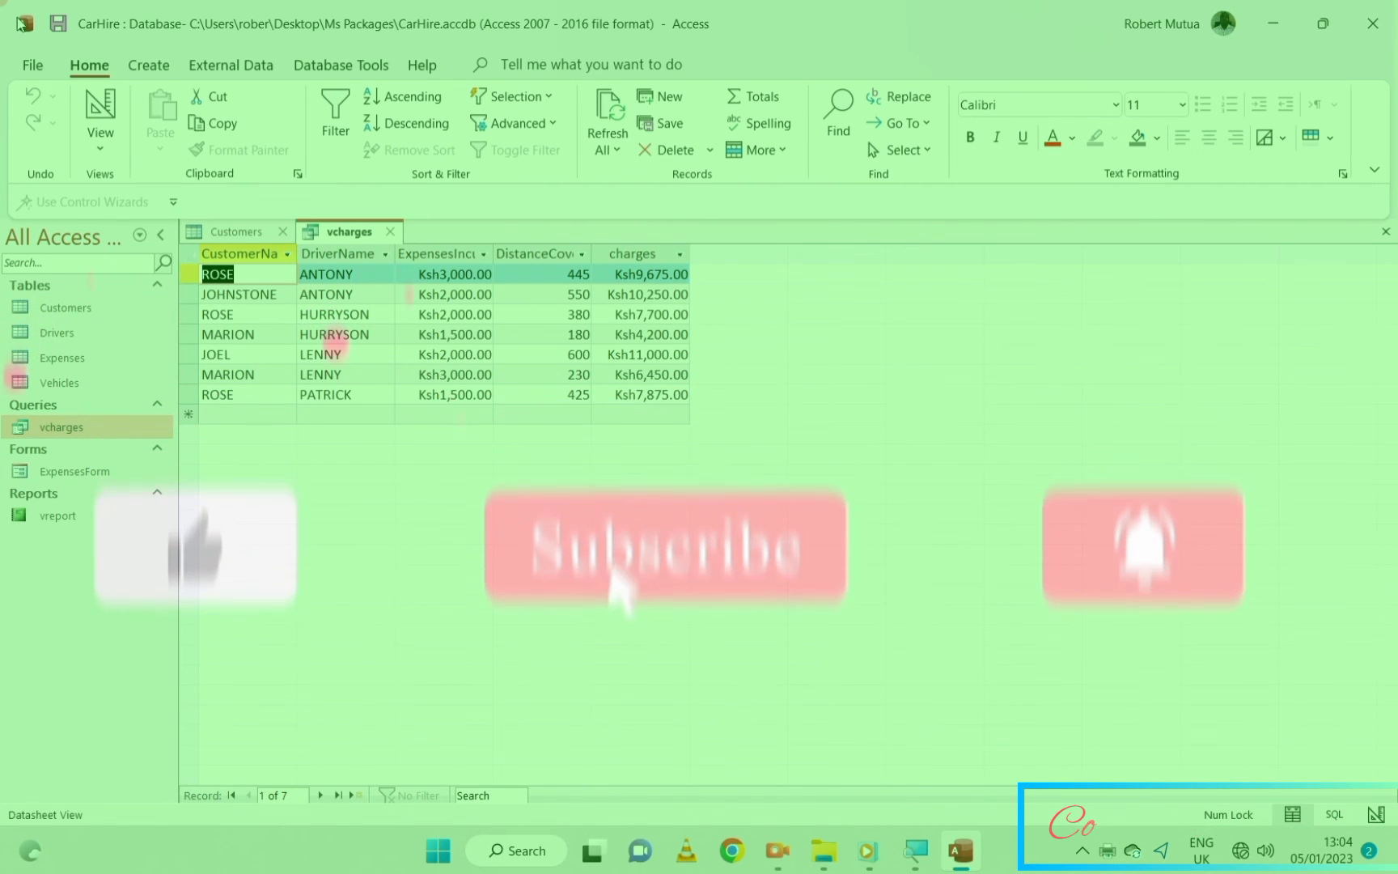
left_click(32, 65)
left_click(33, 394)
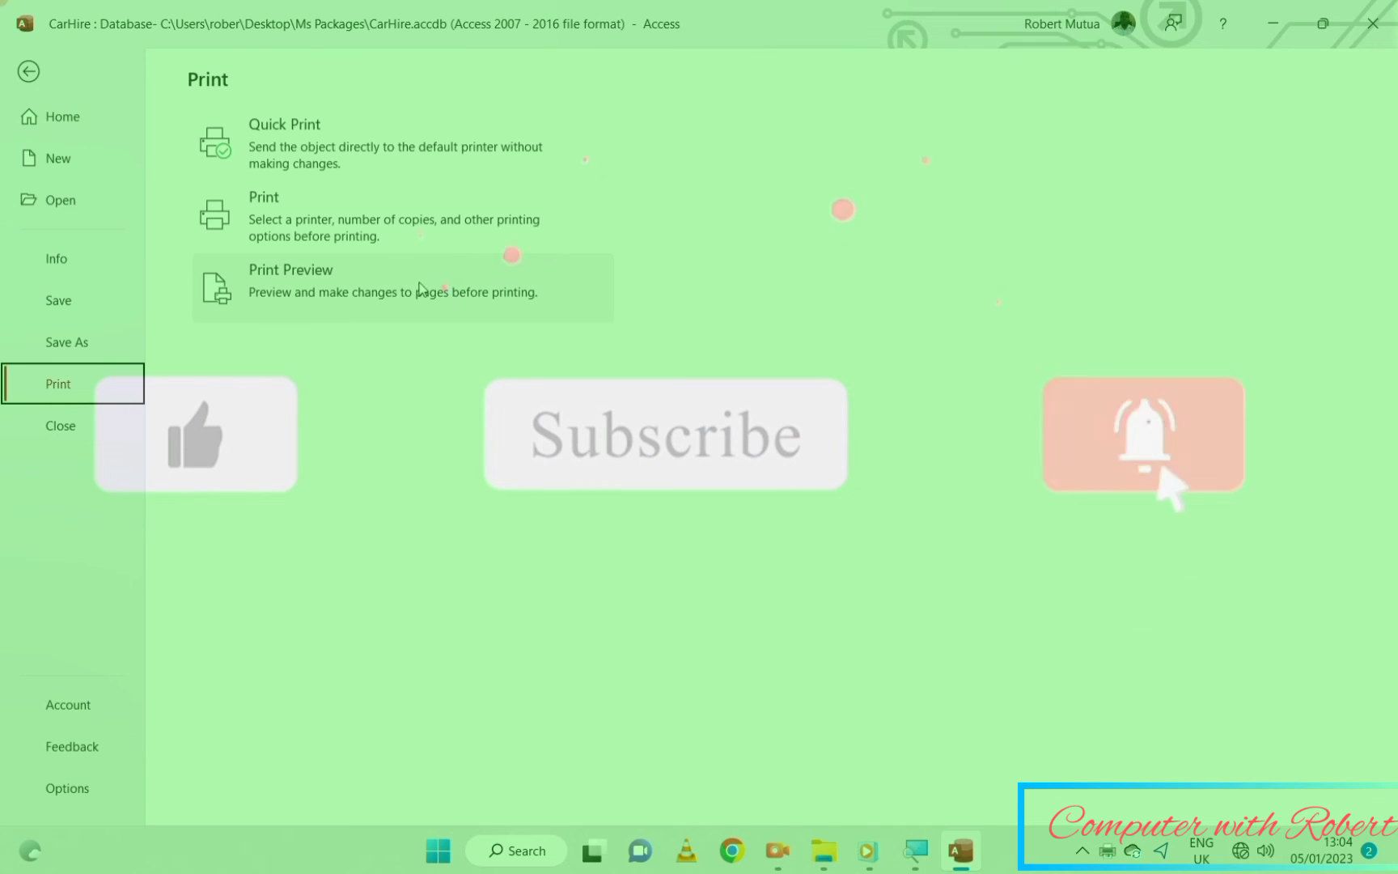
left_click(313, 247)
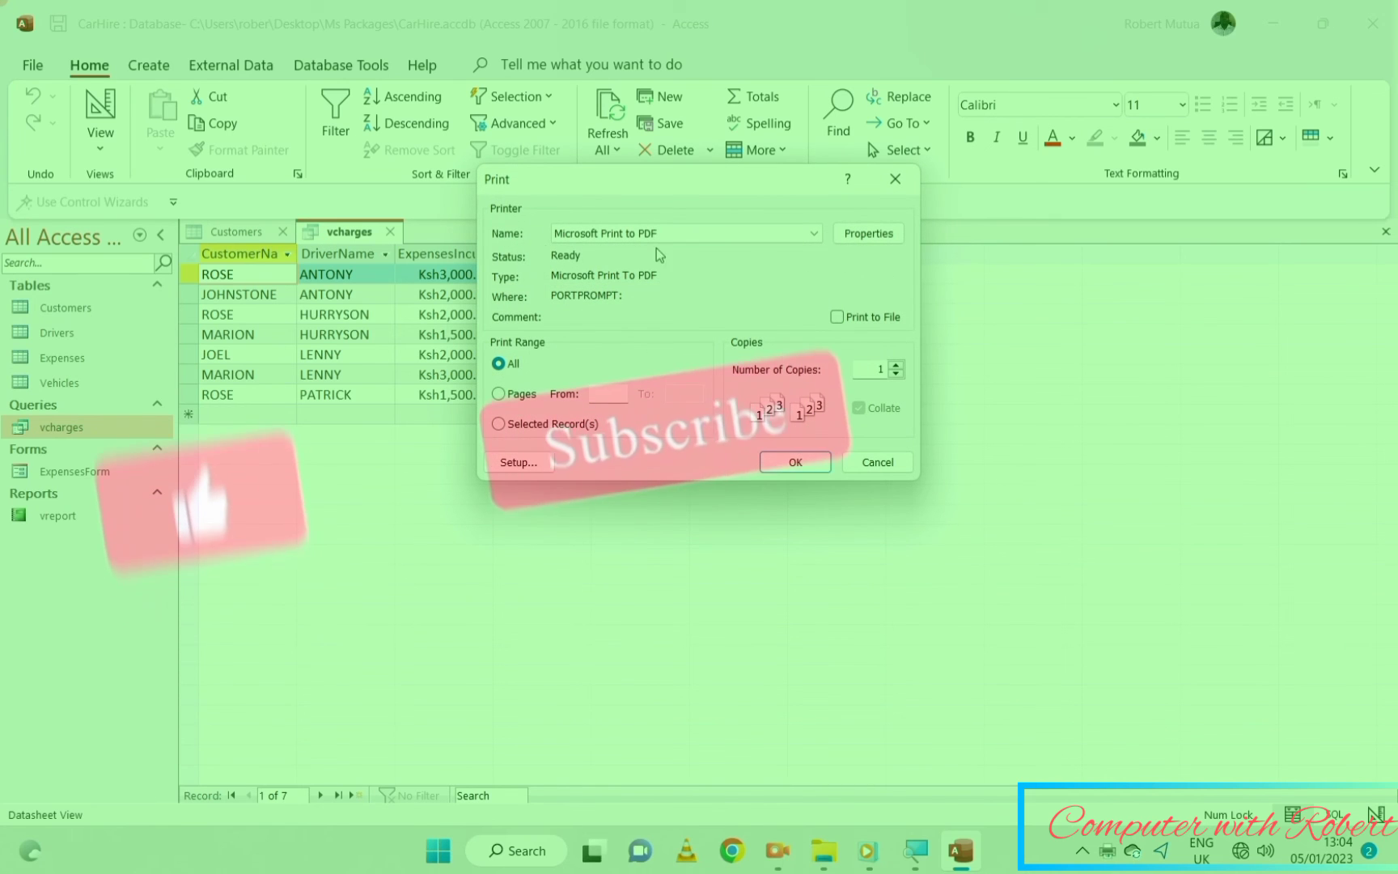
left_click(732, 233)
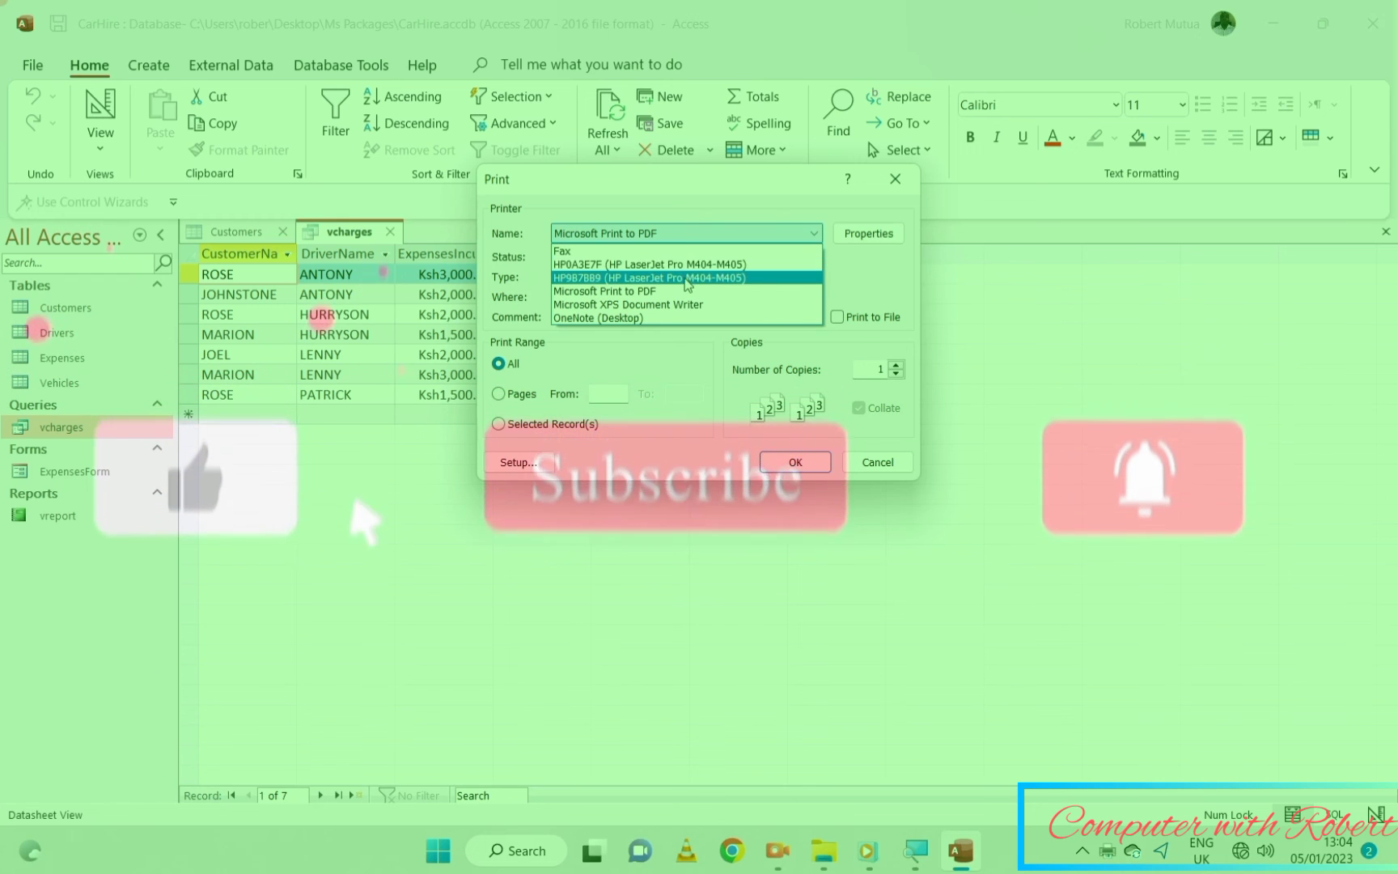
left_click(684, 278)
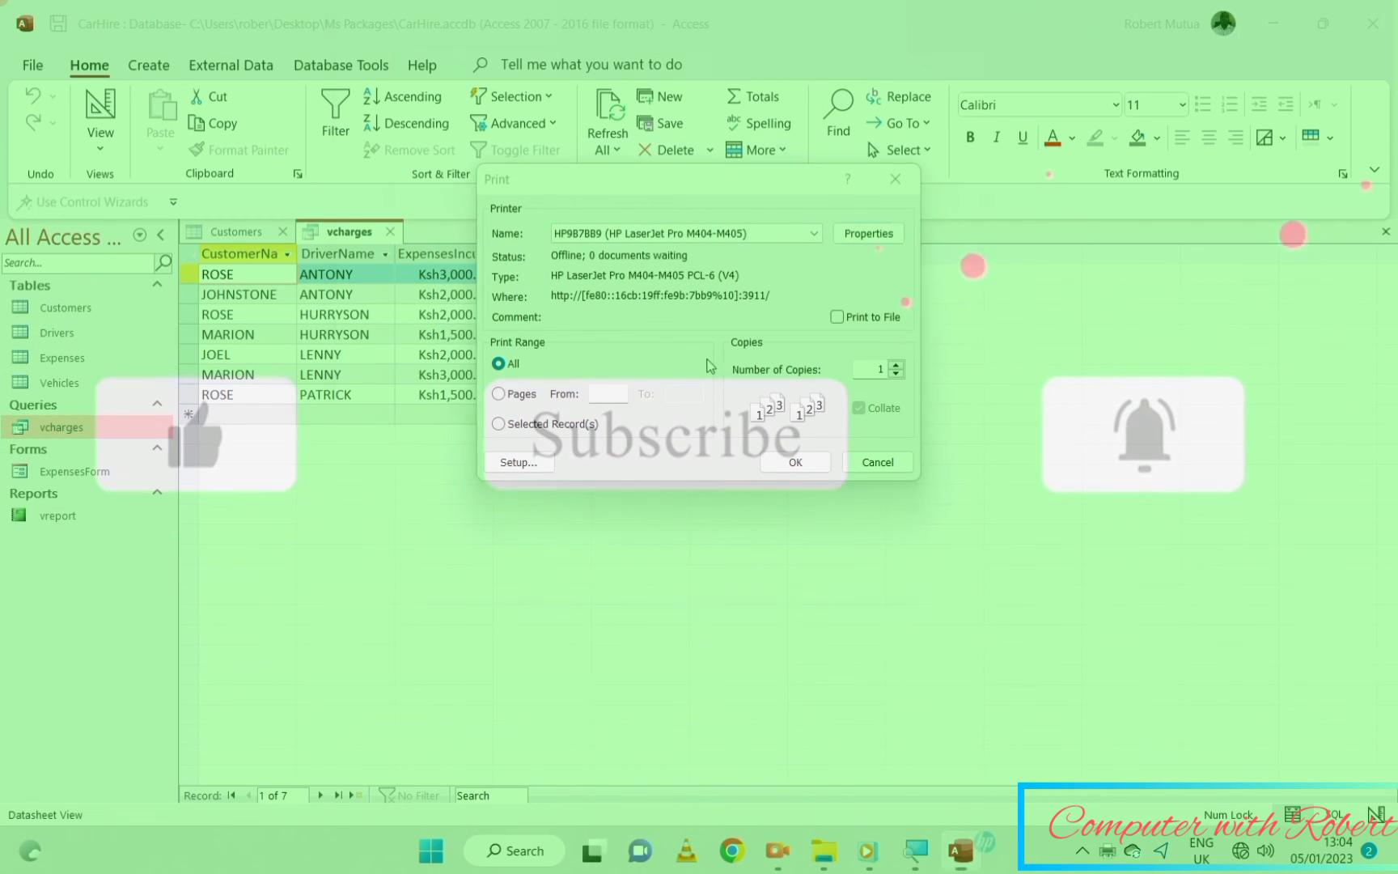
left_click(869, 233)
left_click(852, 437)
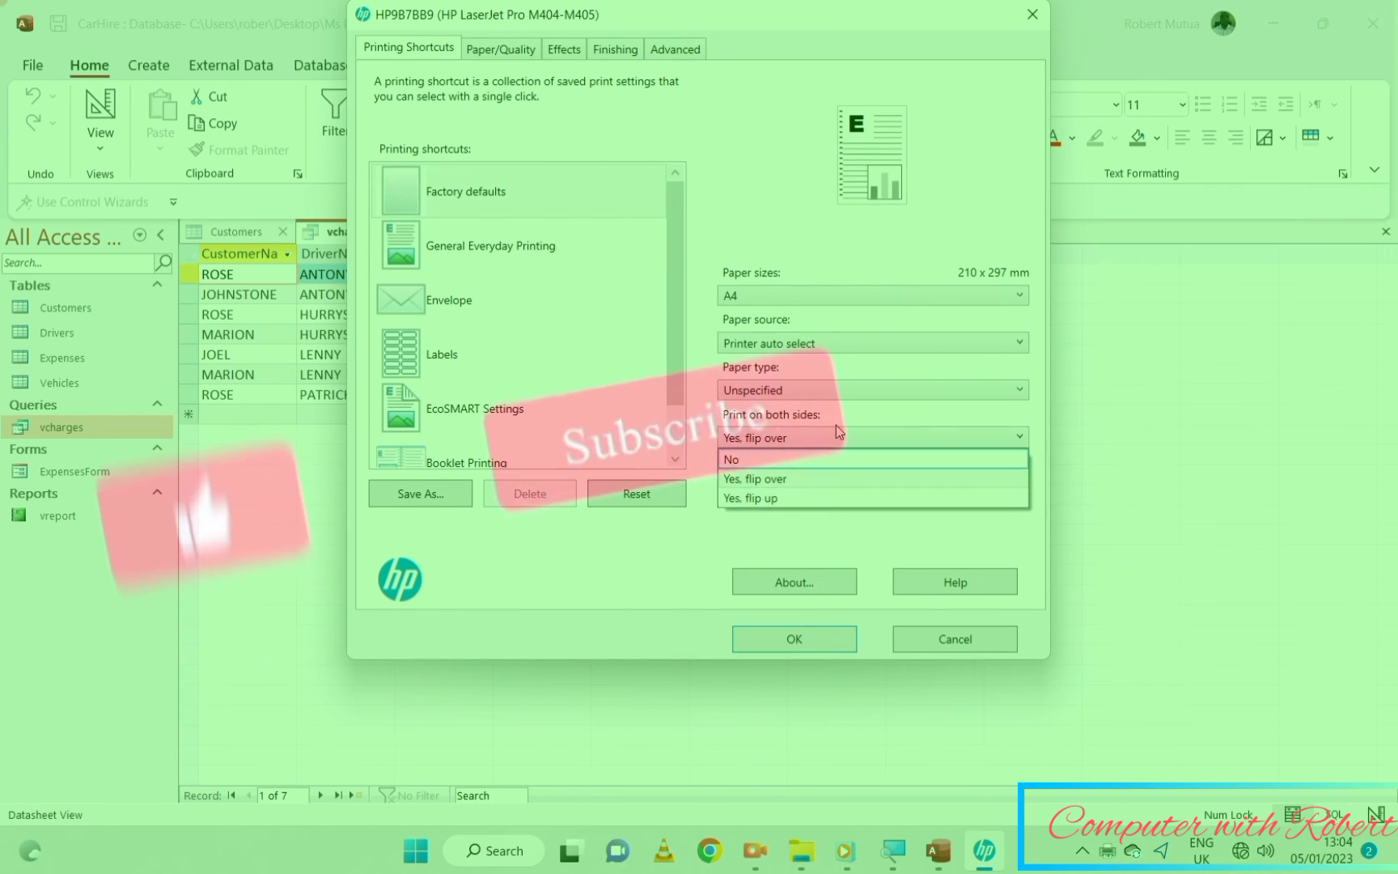
left_click(850, 474)
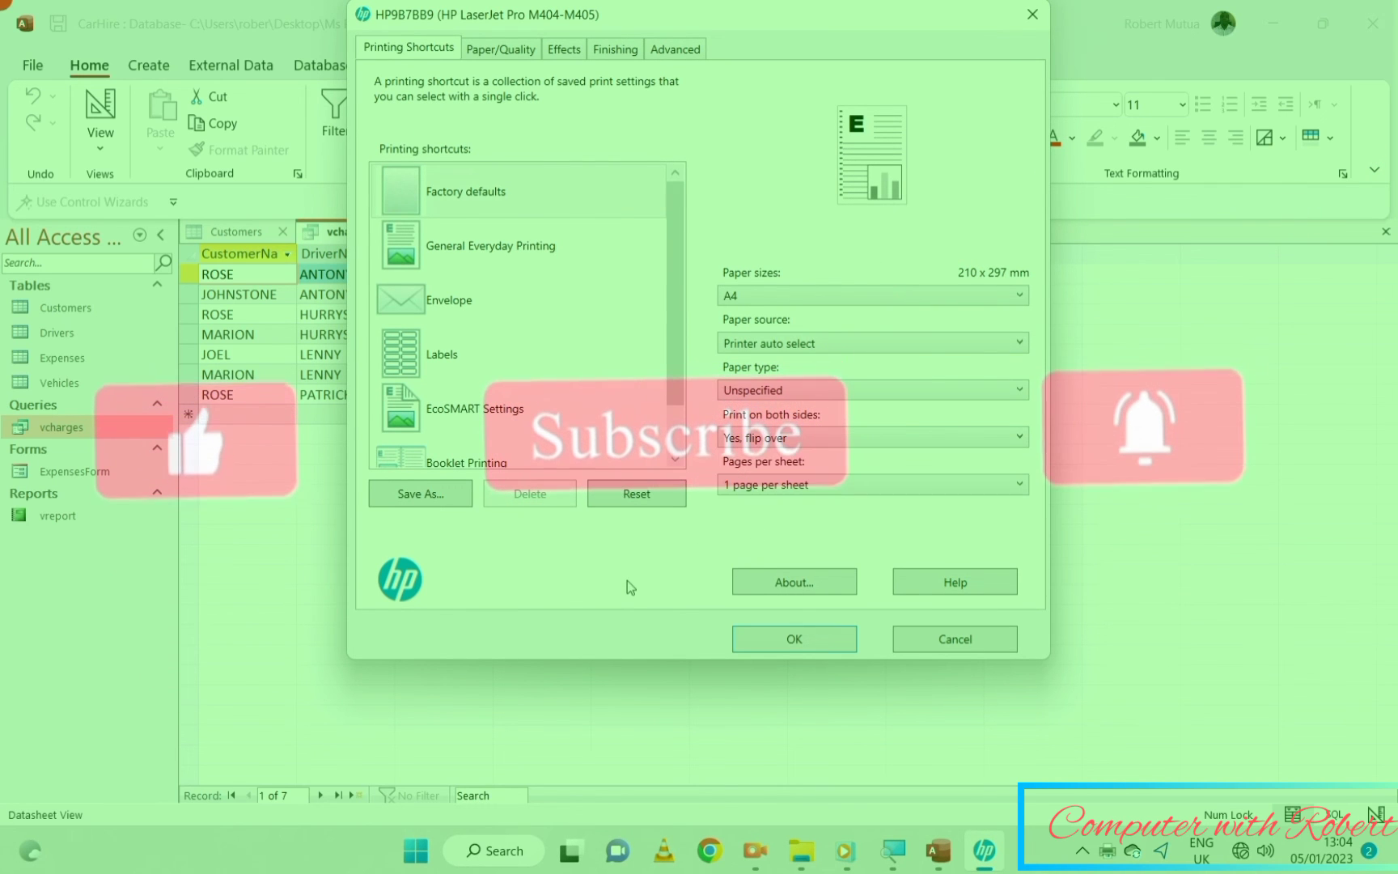
left_click(970, 640)
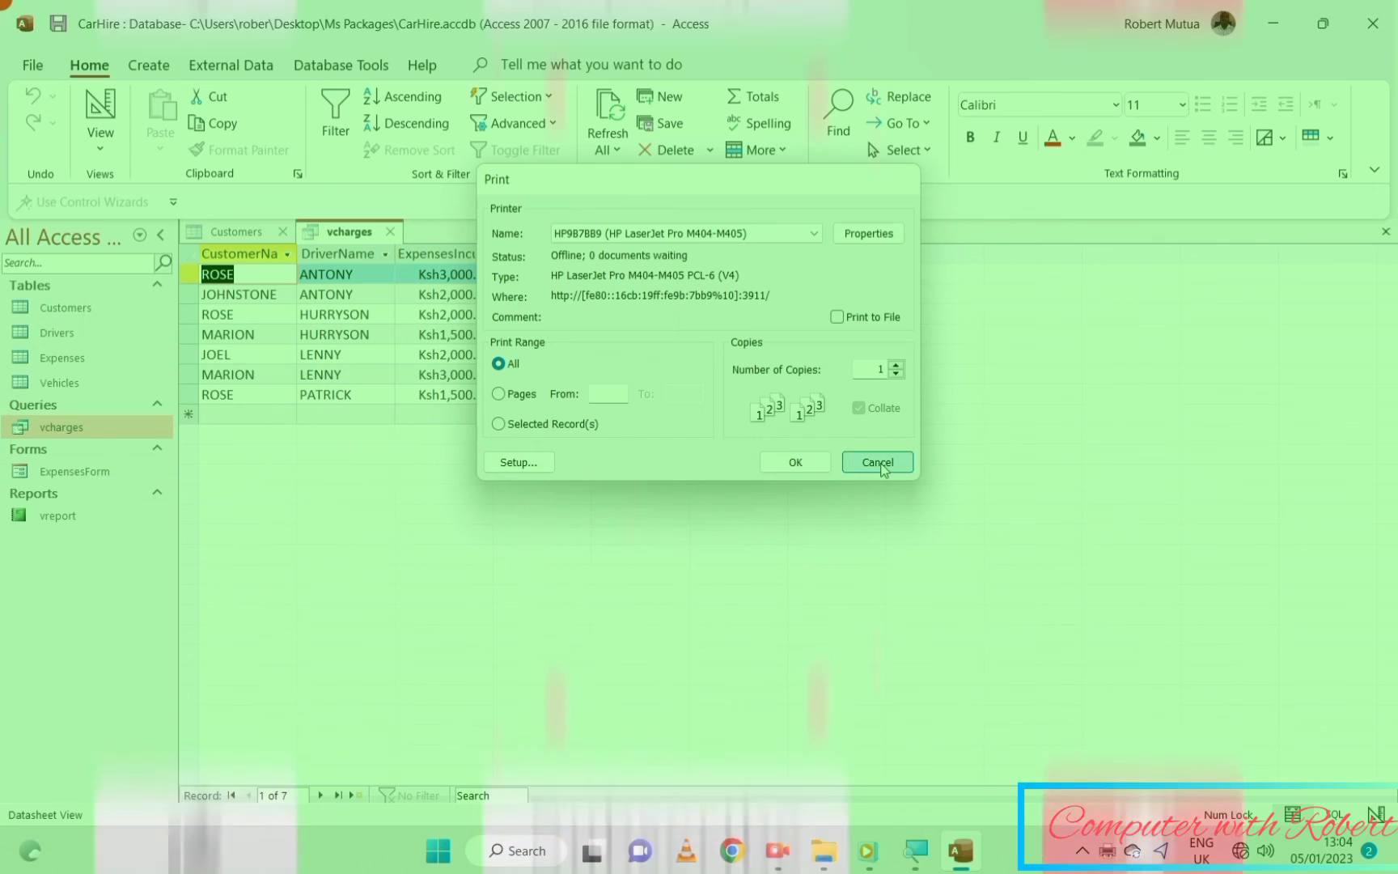
left_click(870, 461)
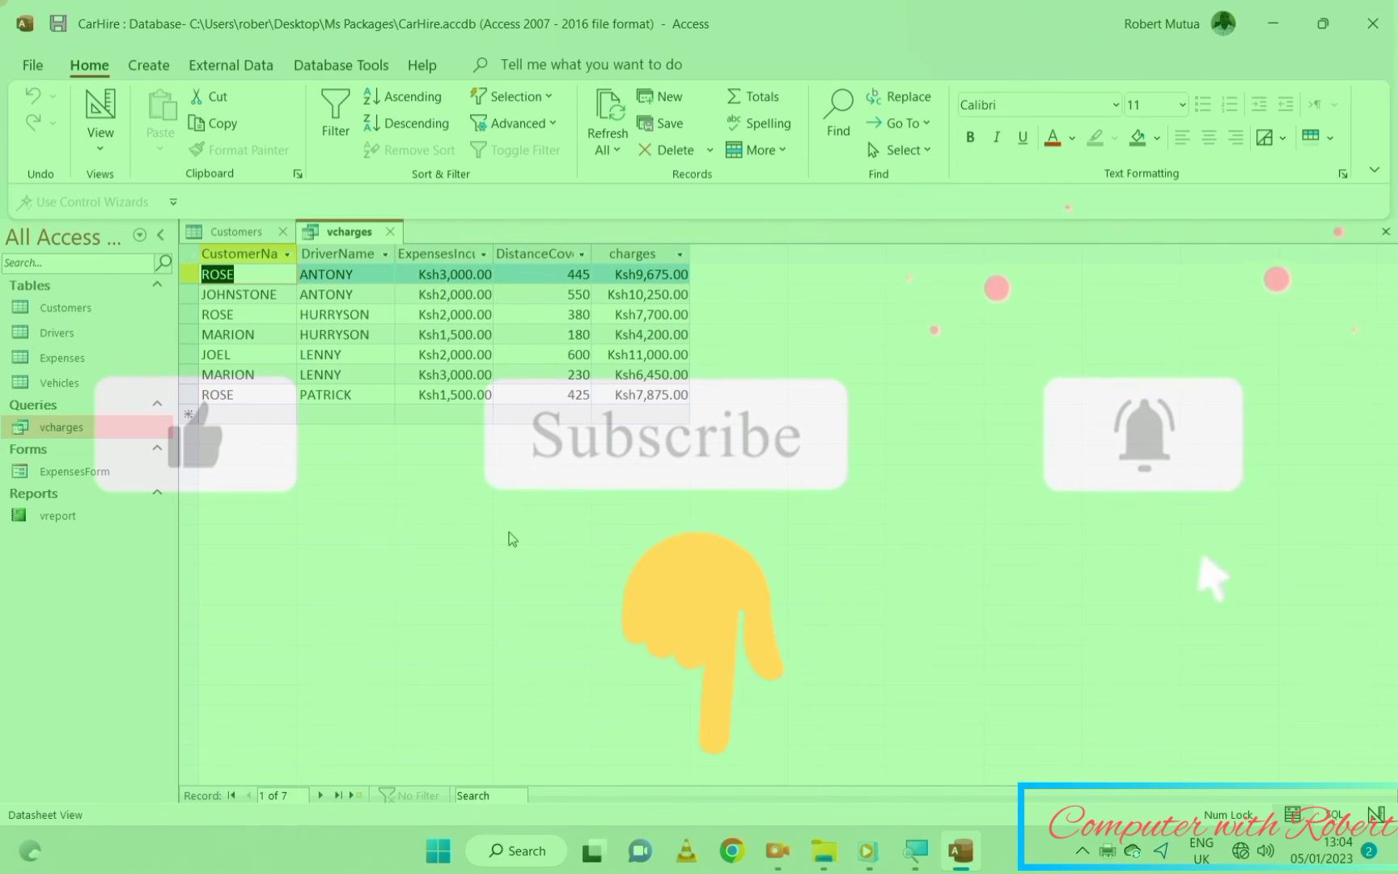
- Open the database relationships and arrange the Vehicles, Drivers and Customers tables in a column beside the Expenses table
left_click(138, 72)
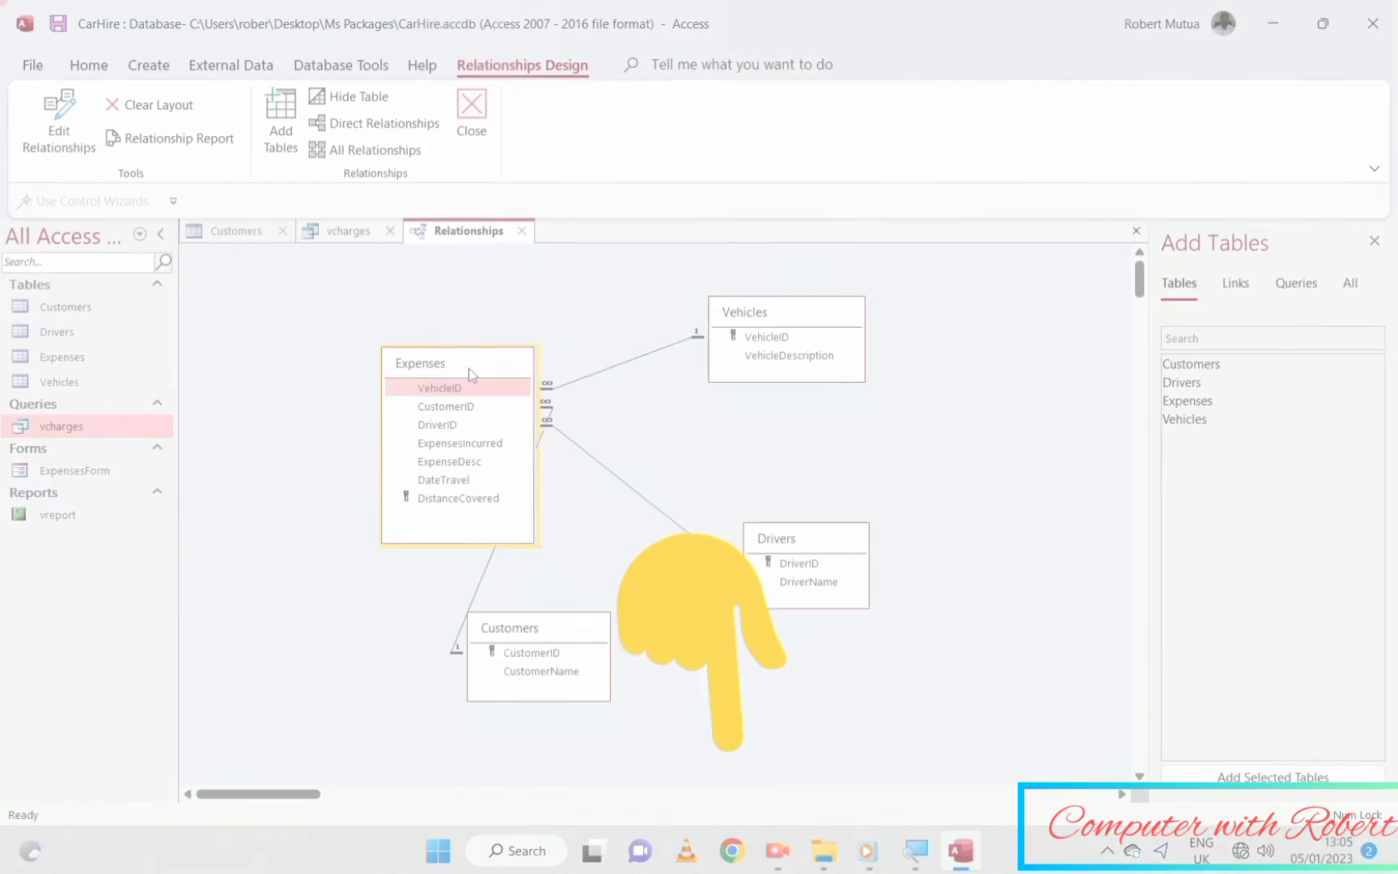
left_click_drag(469, 369, 288, 357)
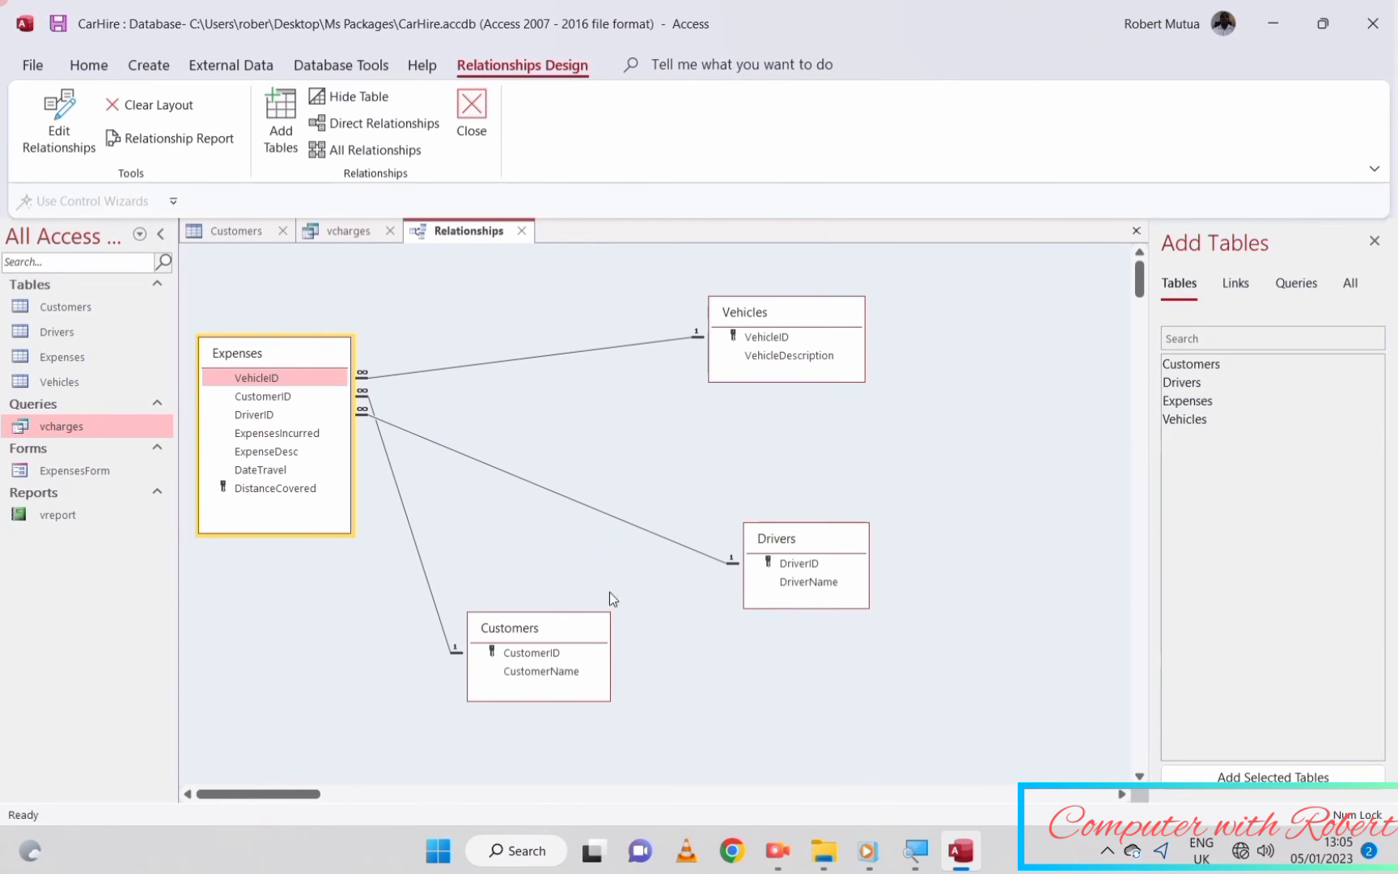
left_click_drag(803, 313, 564, 295)
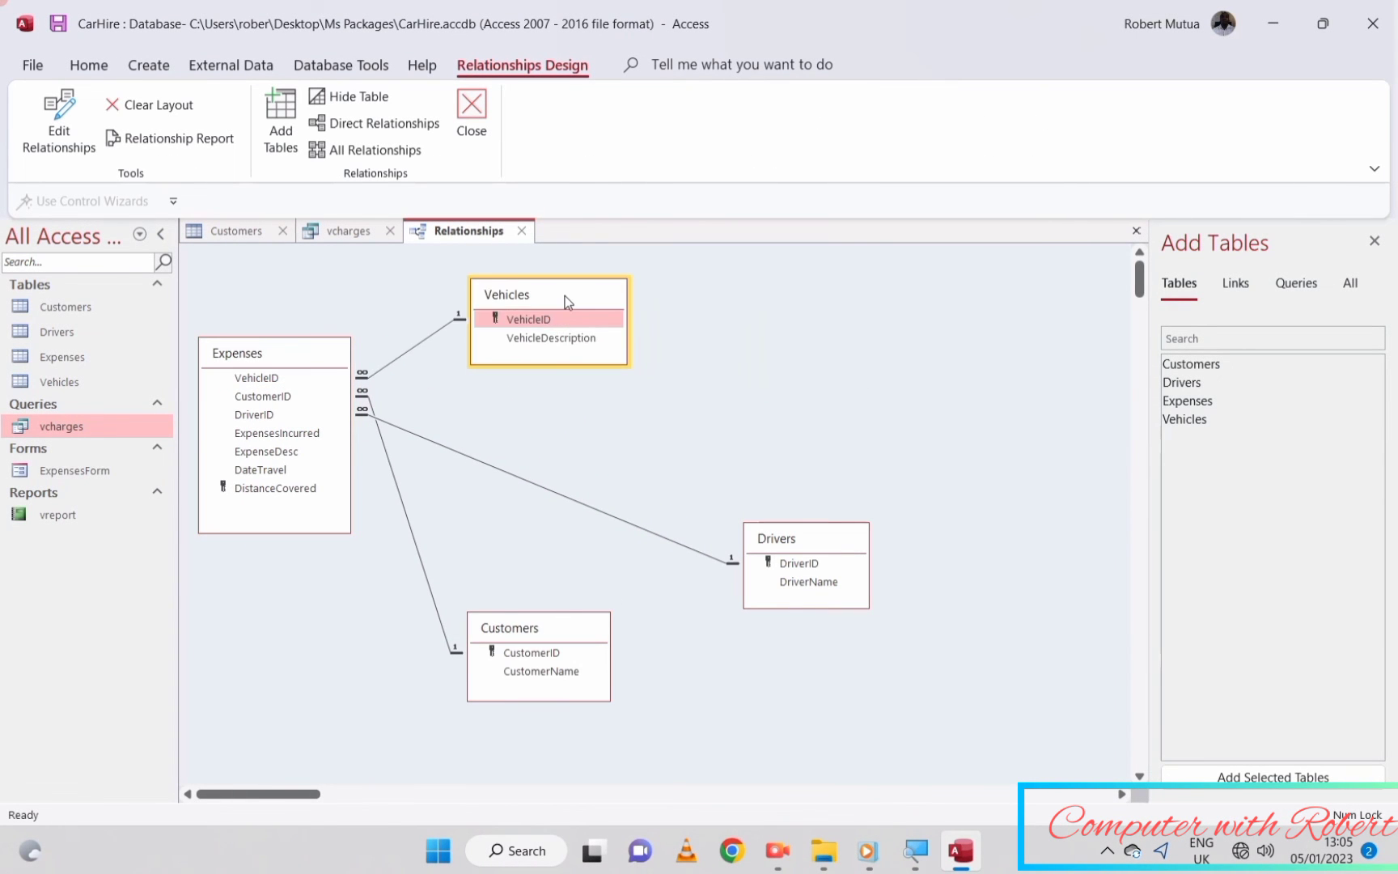
left_click_drag(808, 539, 541, 399)
left_click_drag(530, 633, 534, 508)
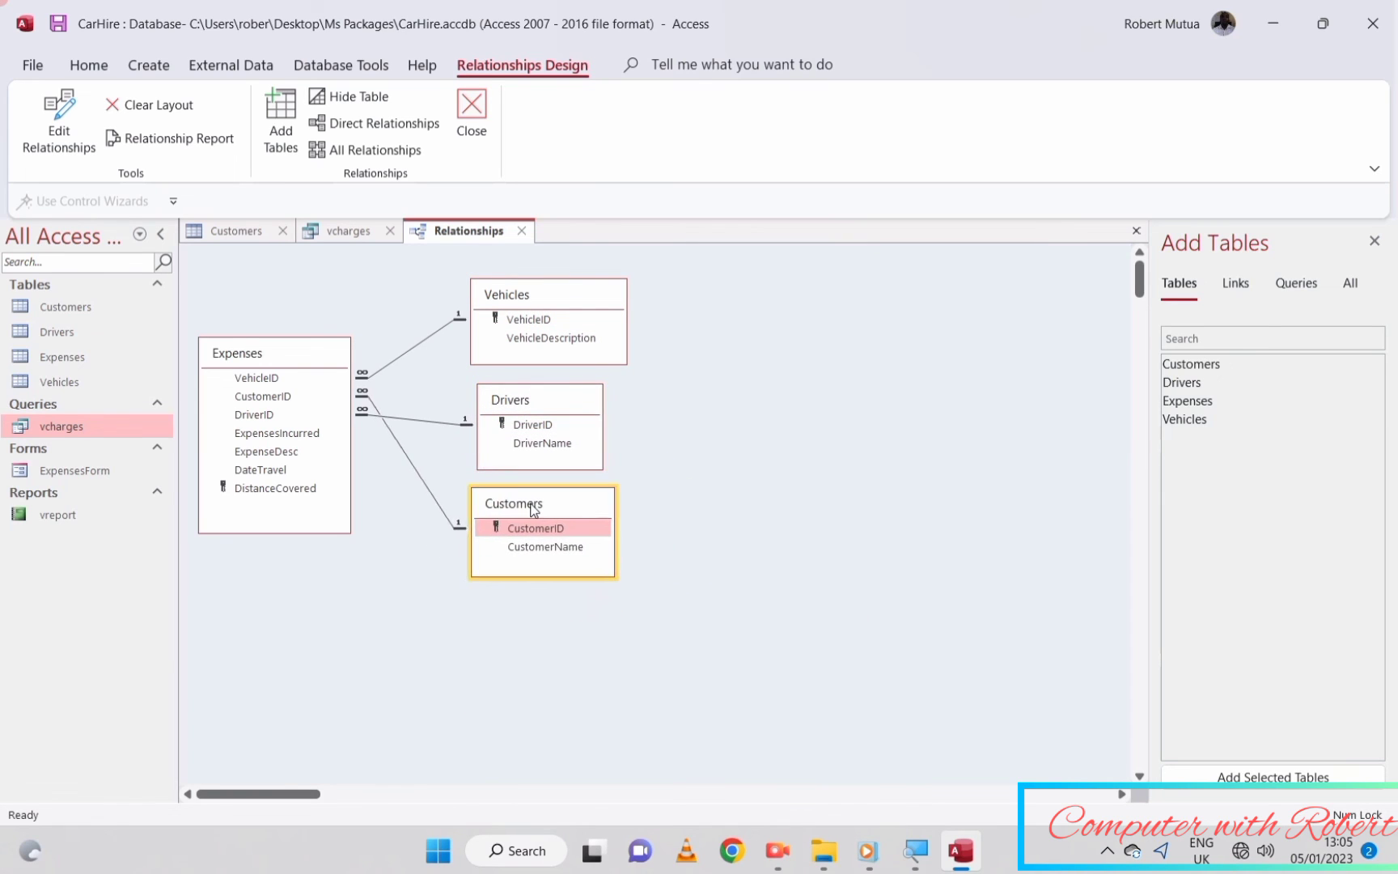